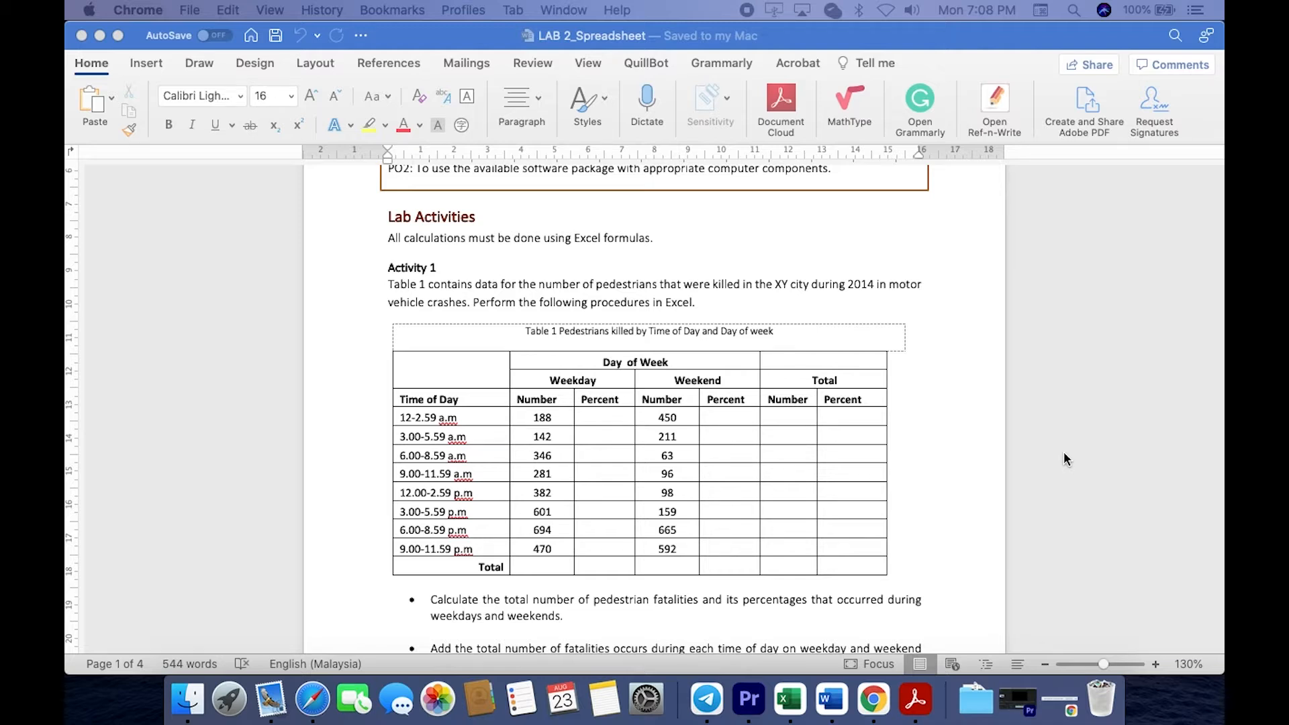
- Read the Activity 1 introduction, Table 1 and the first task on weekday and weekend fatality totals and percentages
scroll(1065, 454, "down", 2)
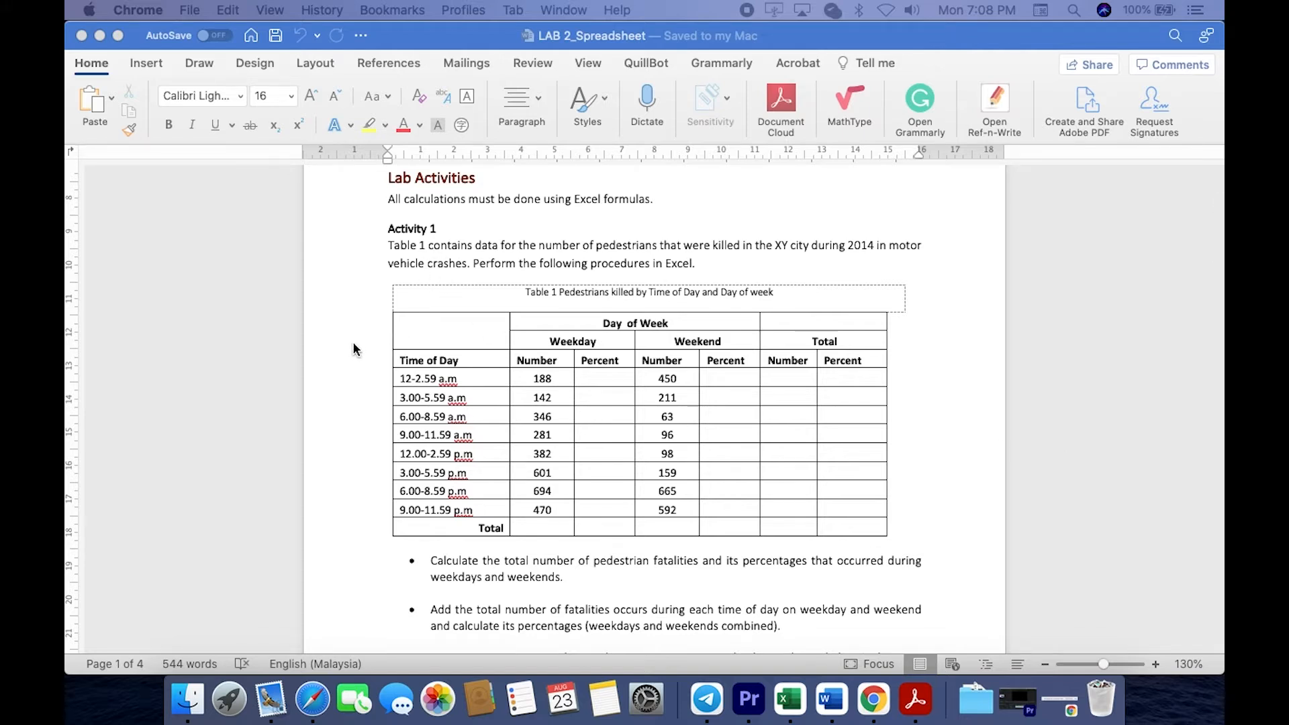
scroll(354, 348, "down", 1)
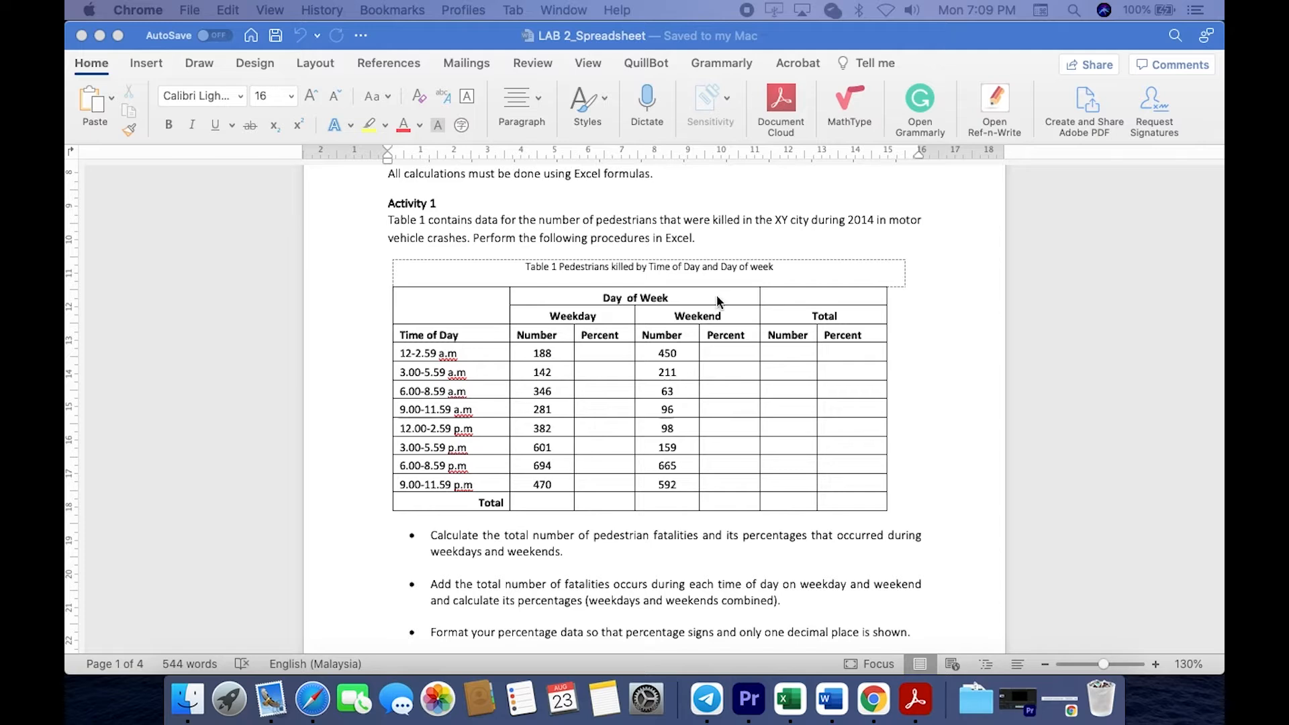
scroll(670, 384, "down", 3)
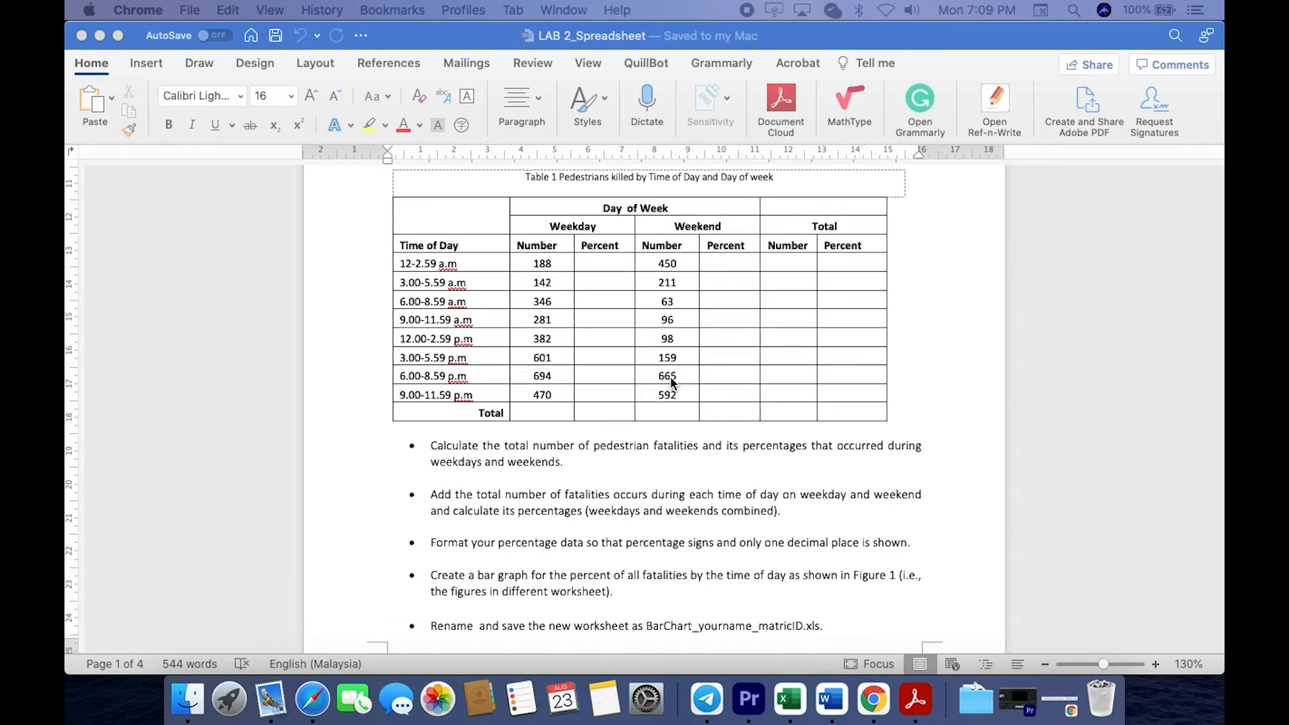
scroll(670, 381, "down", 2)
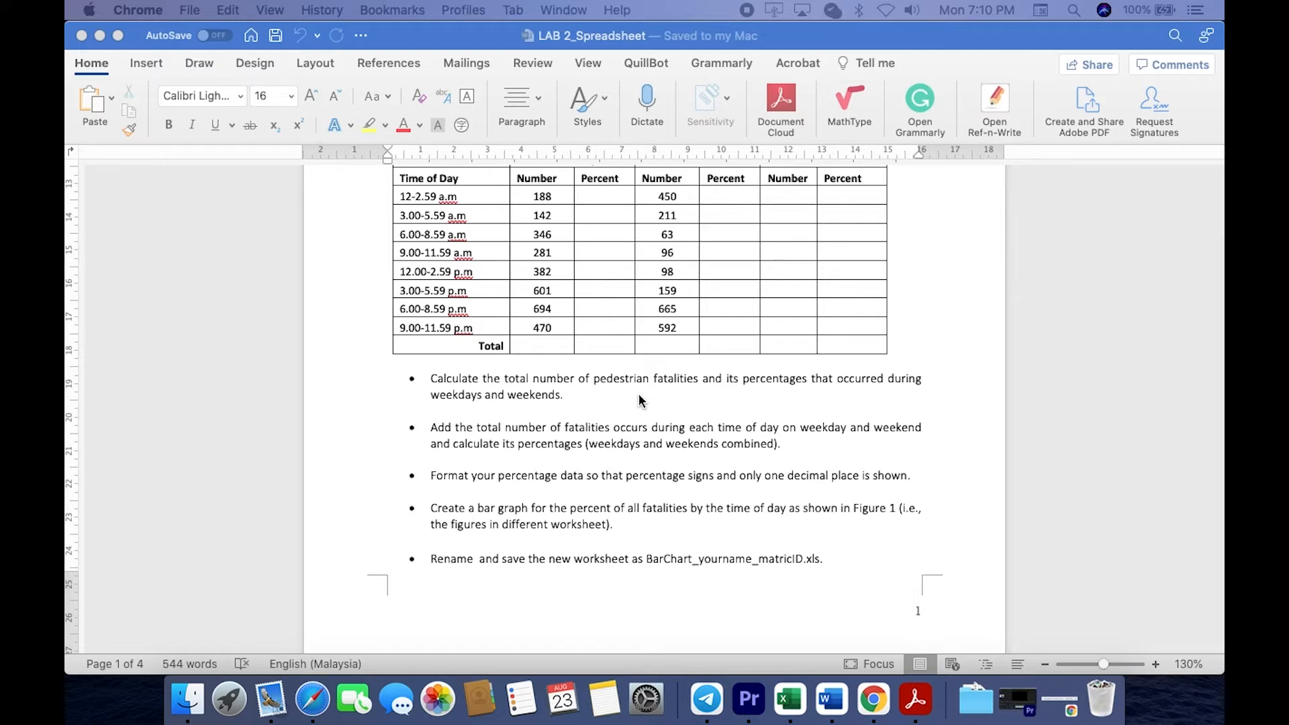
scroll(694, 401, "up", 2)
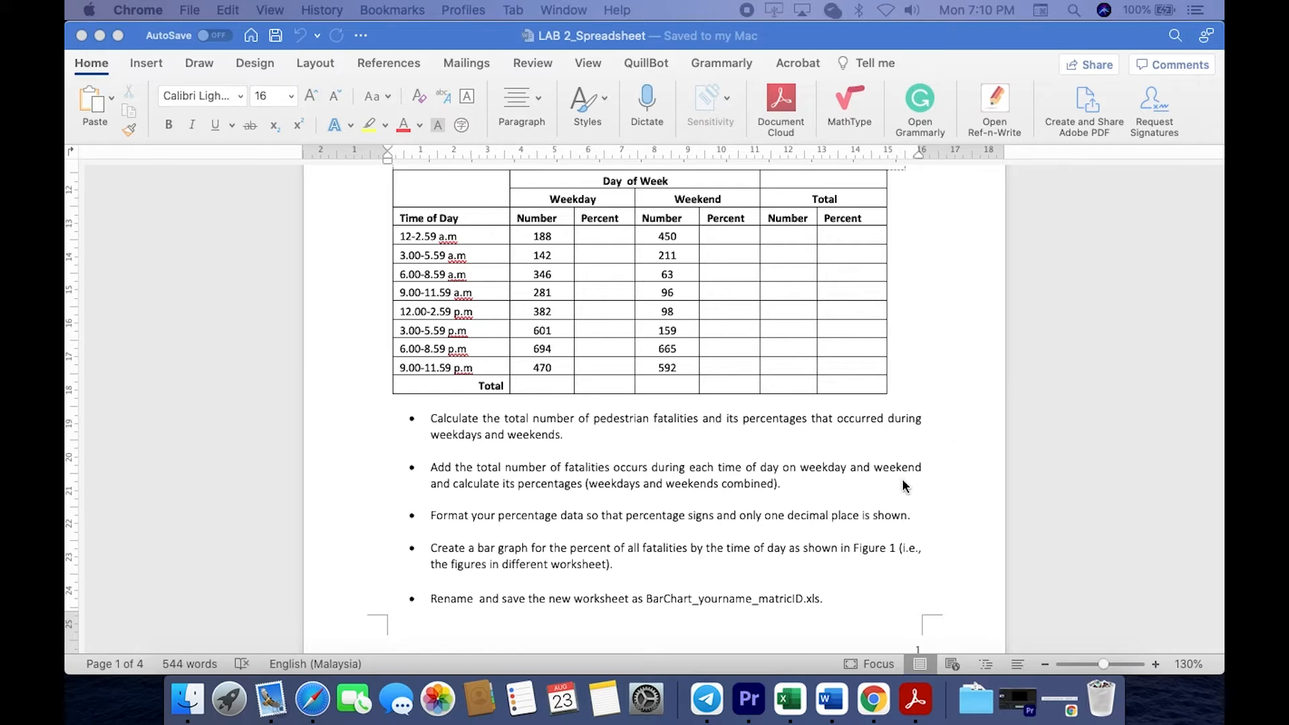
left_click(489, 387)
left_click_drag(550, 382, 754, 382)
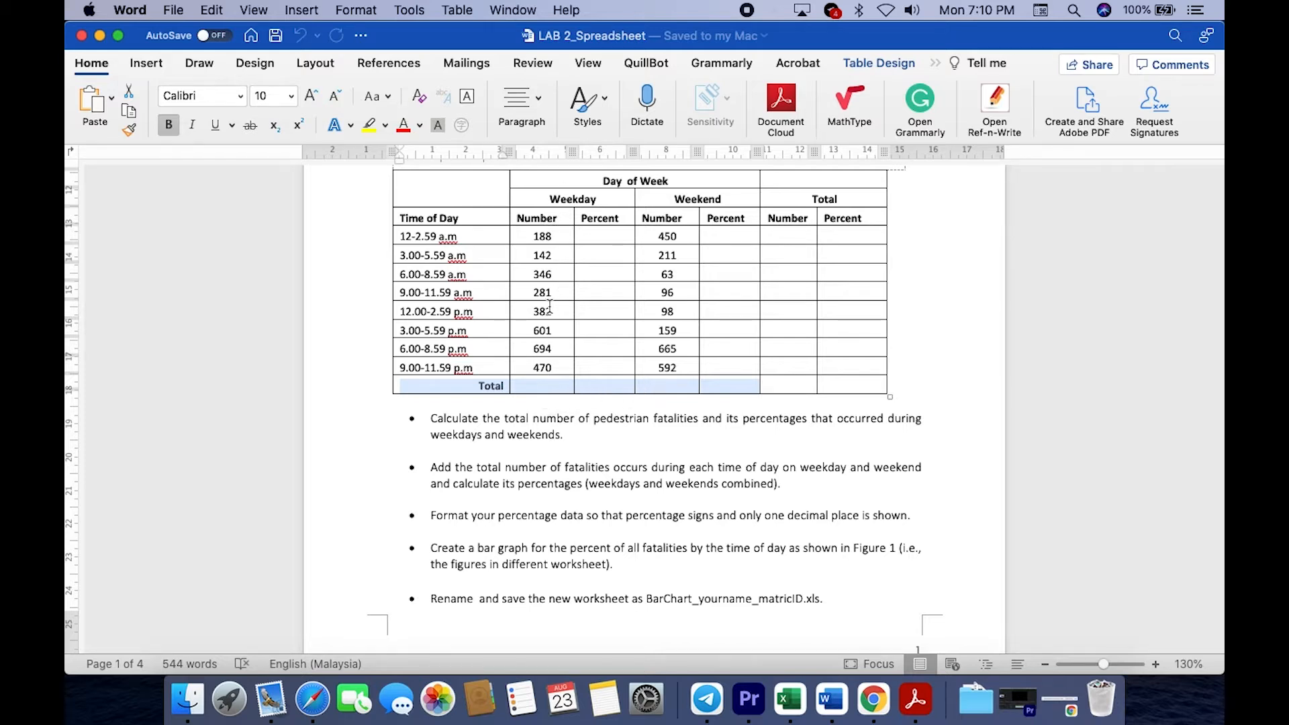
left_click(609, 237)
left_click_drag(608, 236, 605, 382)
left_click_drag(724, 236, 748, 395)
scroll(692, 510, "down", 2)
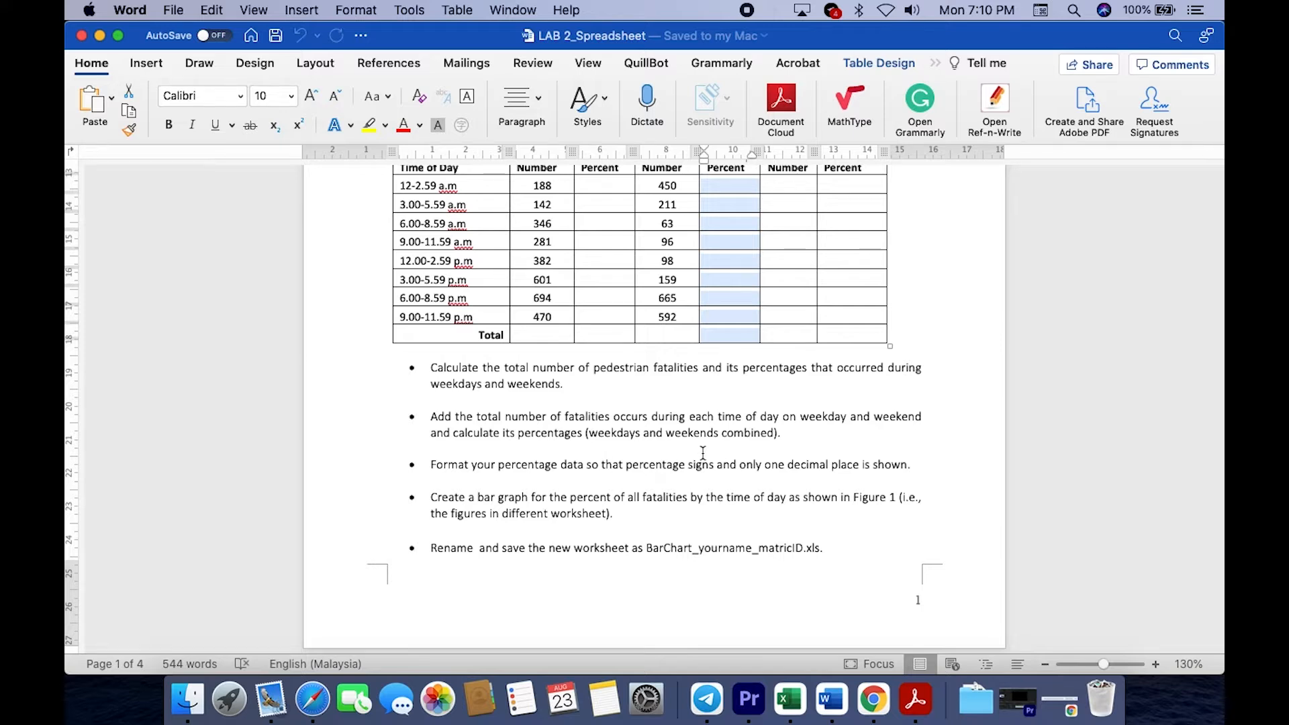
scroll(863, 465, "up", 2)
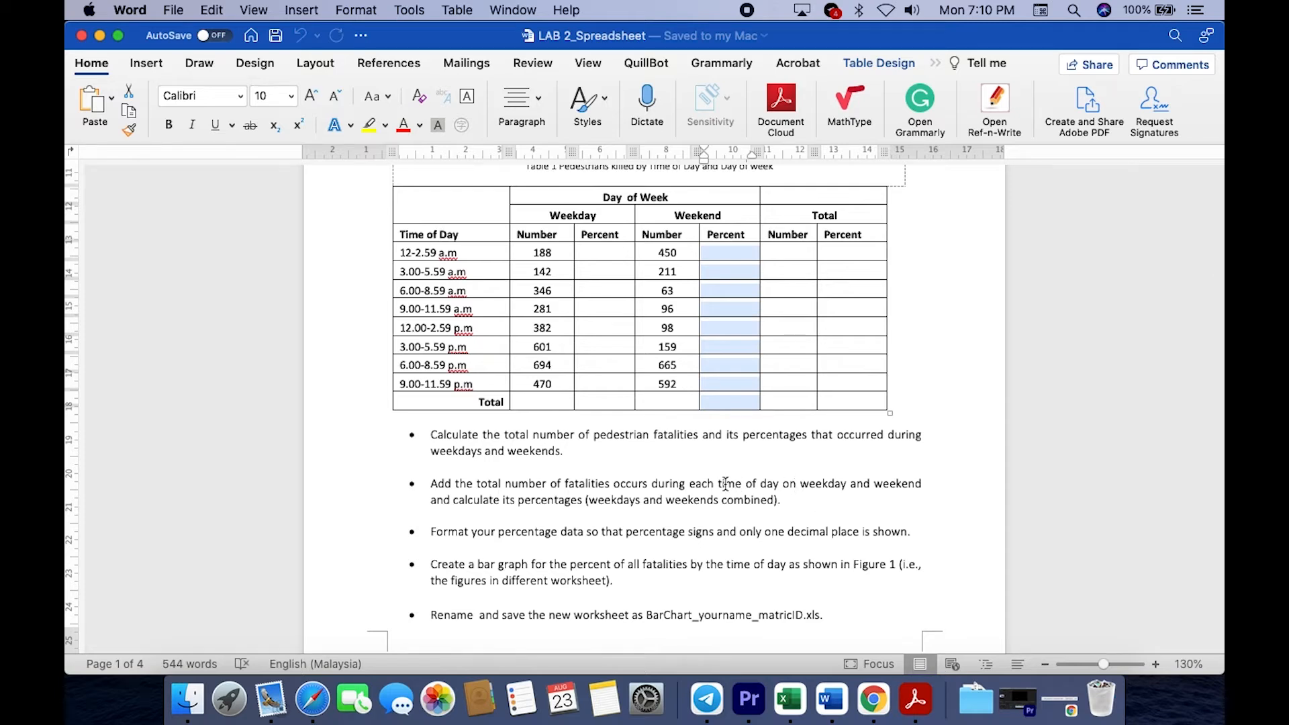
- Read the second task on combined fatalities per time of day and locate its cells in Table 1's Total columns
left_click_drag(726, 485, 896, 484)
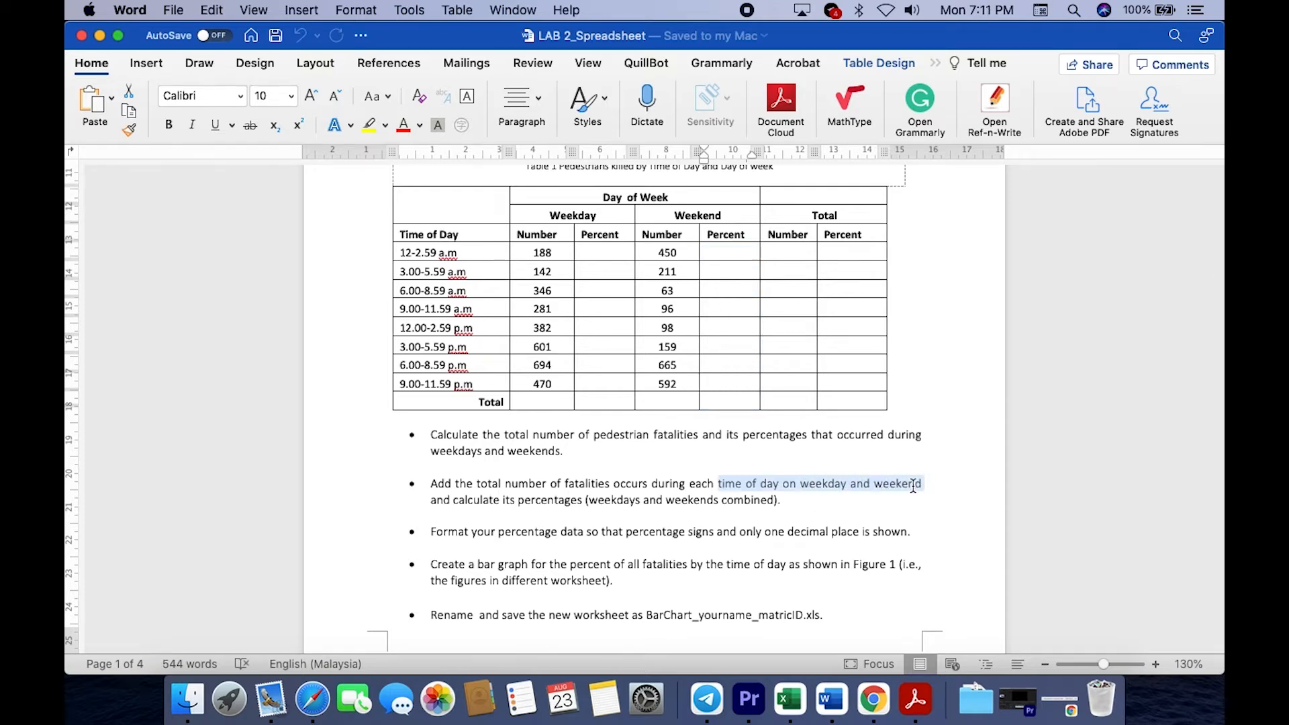
left_click_drag(785, 241, 793, 343)
left_click_drag(785, 288, 791, 243)
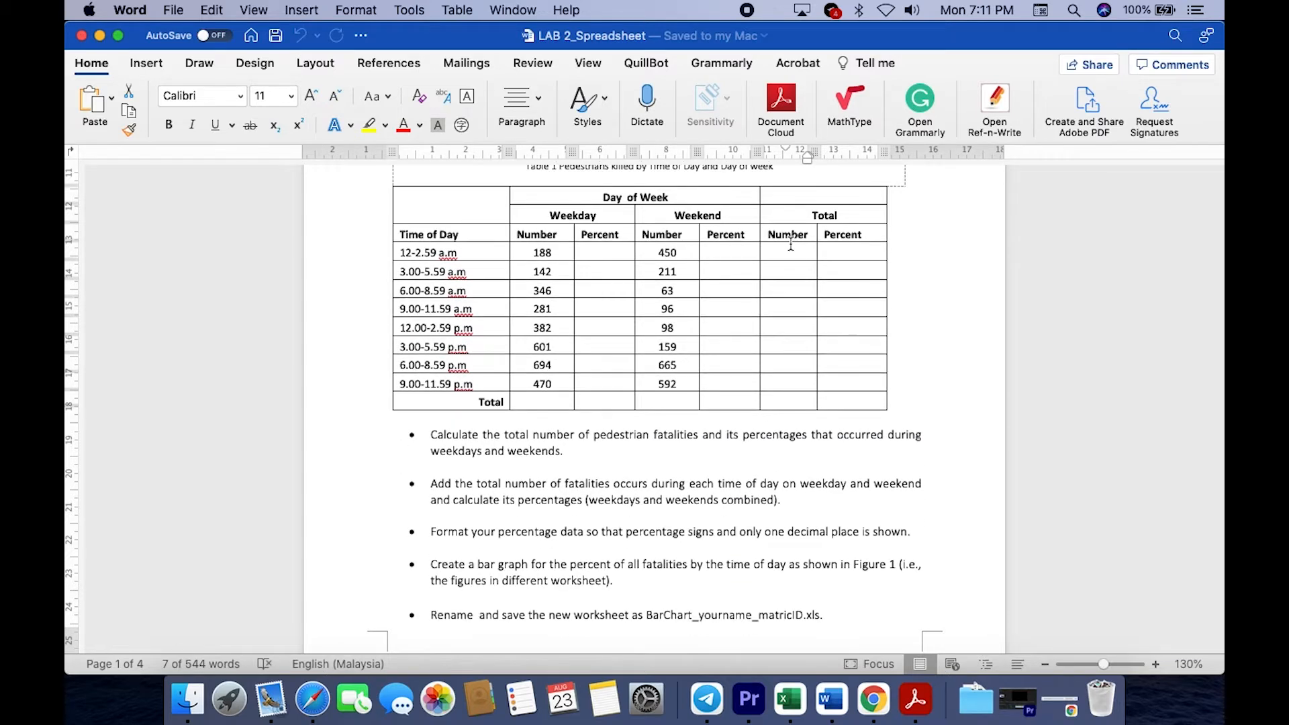
key("super+z")
left_click_drag(787, 253, 804, 405)
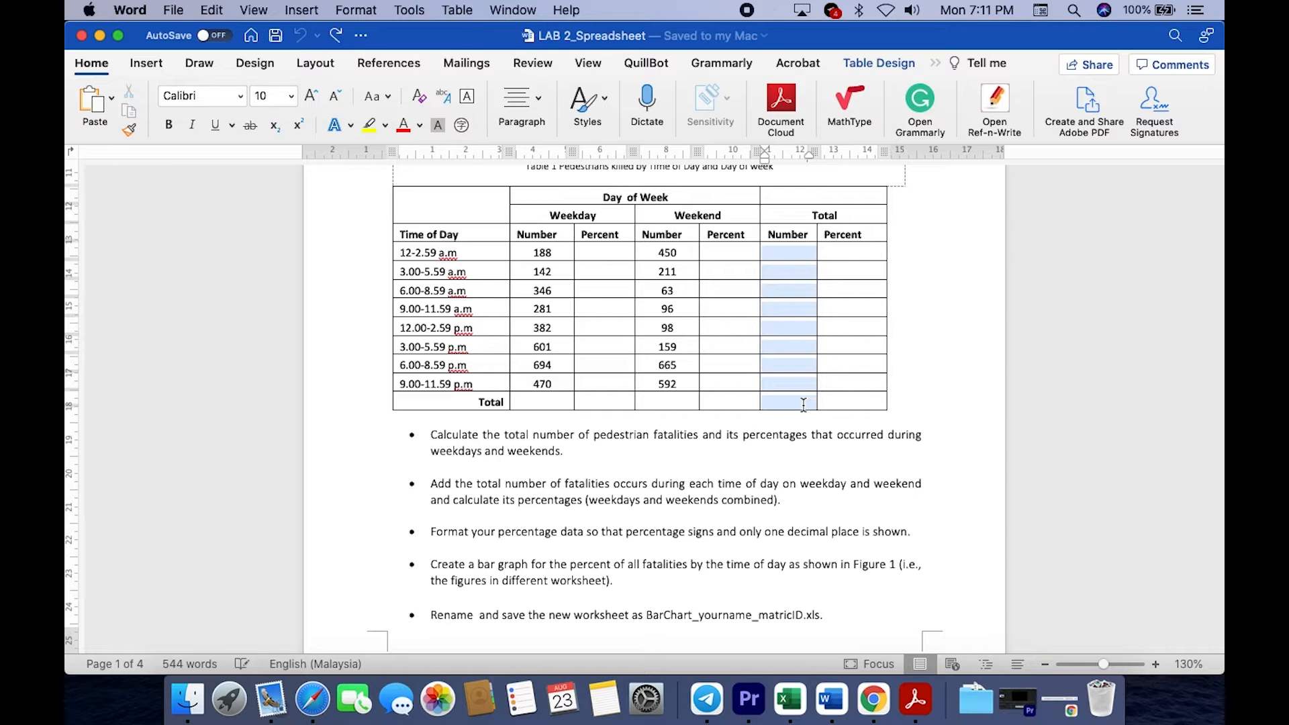
left_click(545, 251)
double_click(546, 252)
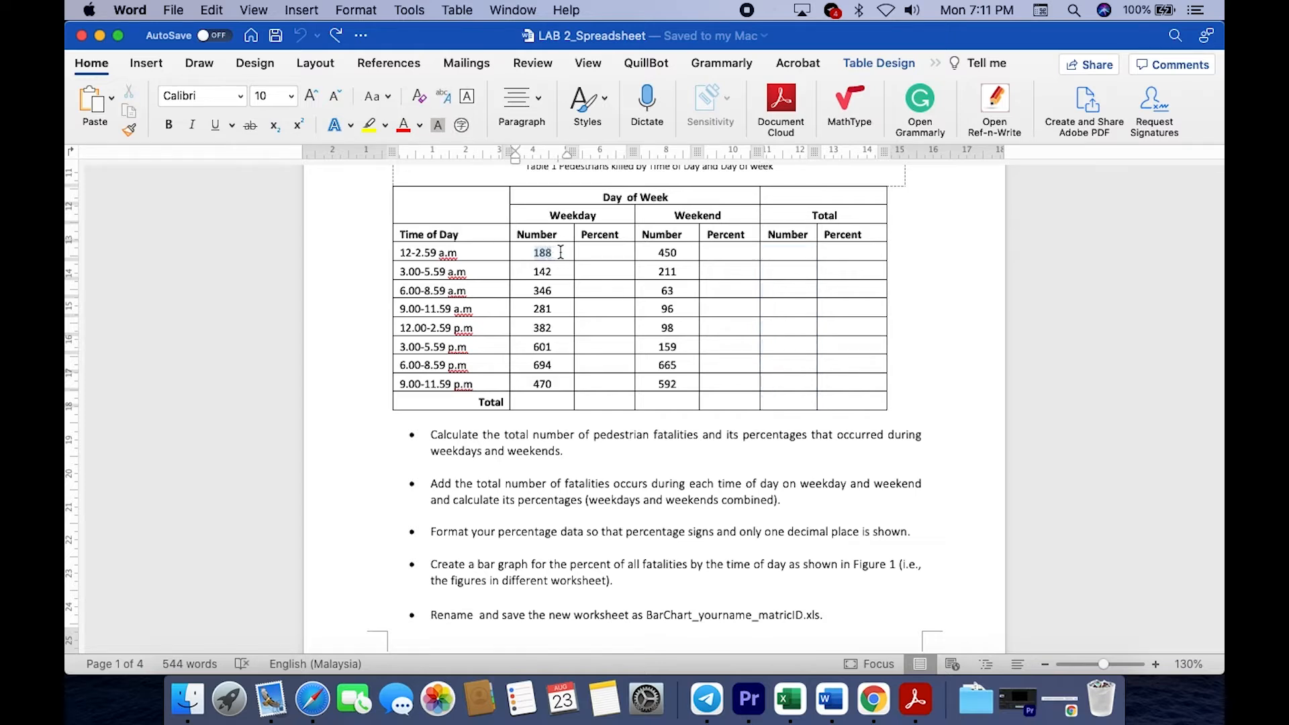
double_click(664, 253)
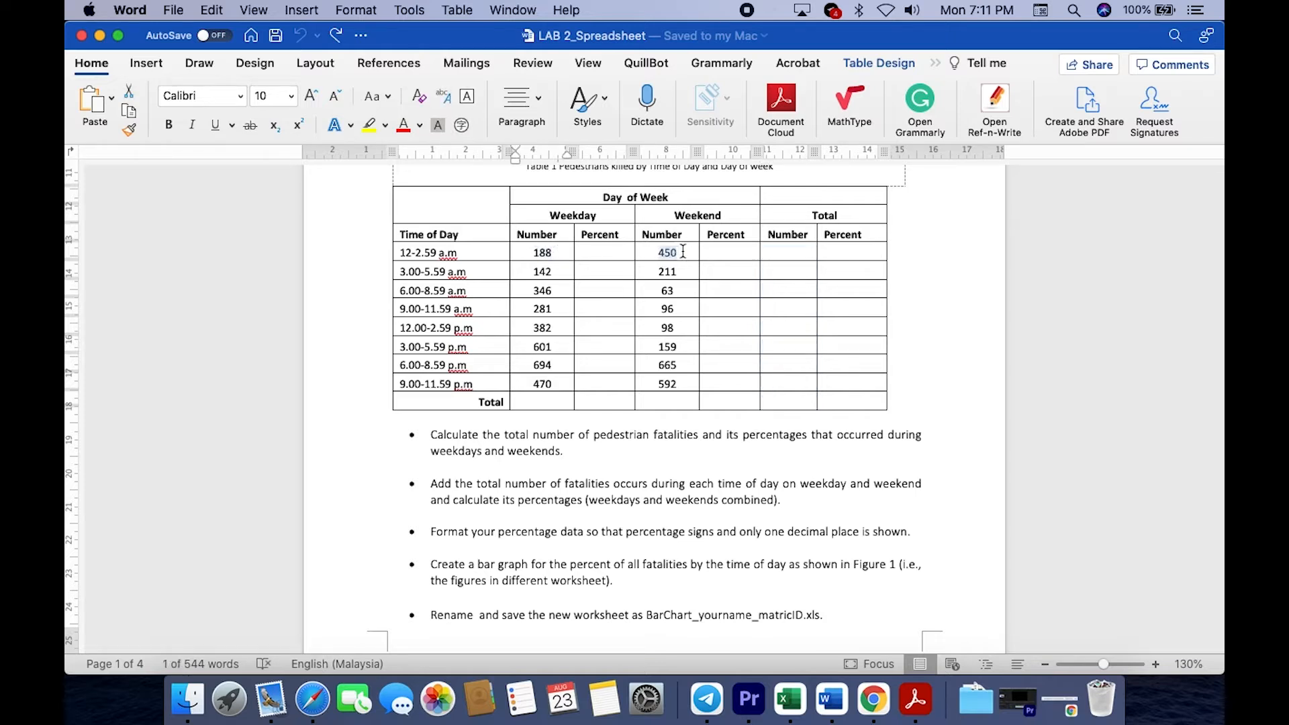
left_click(789, 250)
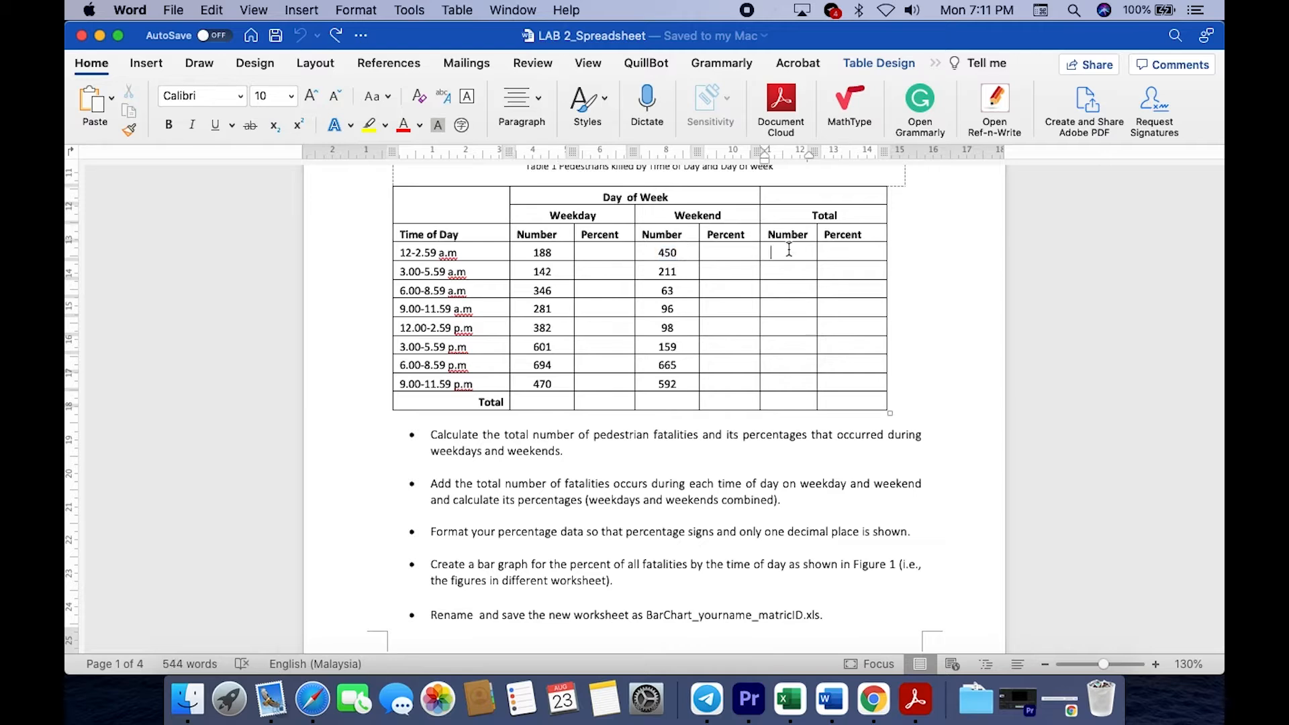
left_click(864, 253)
- Review the percentage formatting task alongside the Percent column under Total in Table 1
scroll(953, 354, "down", 3)
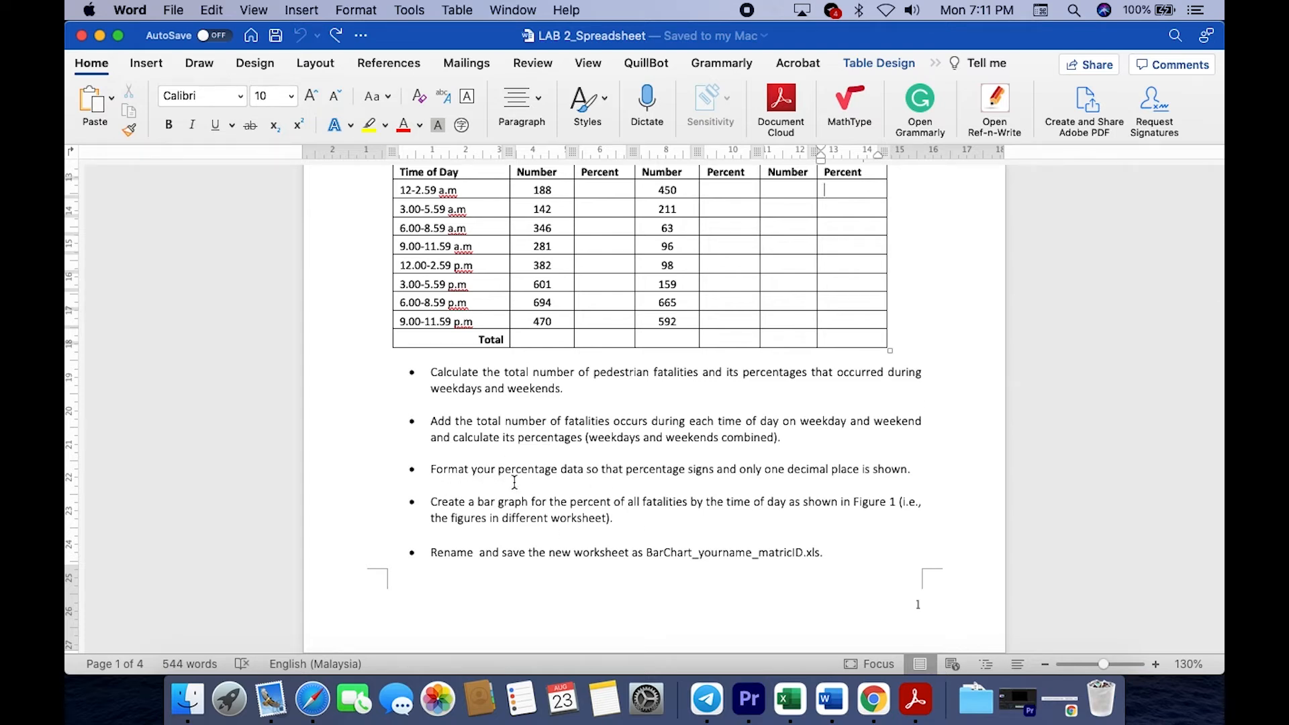
left_click_drag(434, 470, 678, 480)
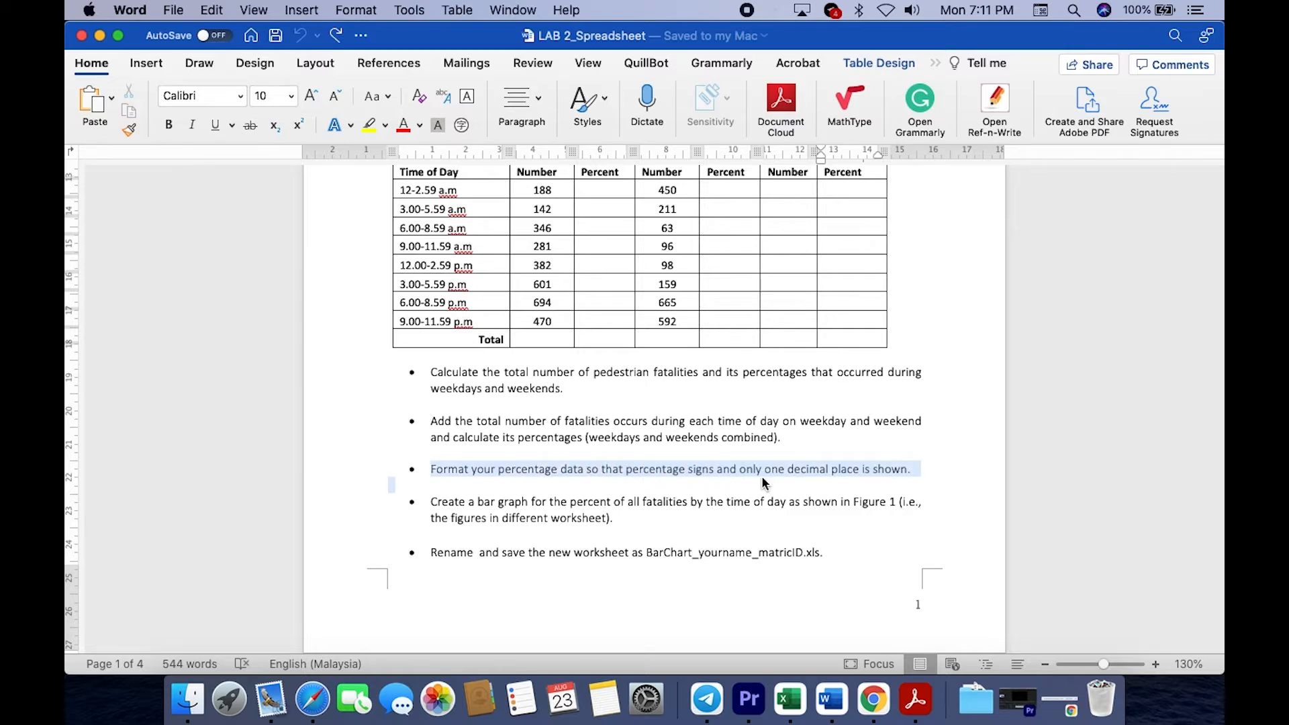
left_click(950, 432)
scroll(950, 434, "up", 2)
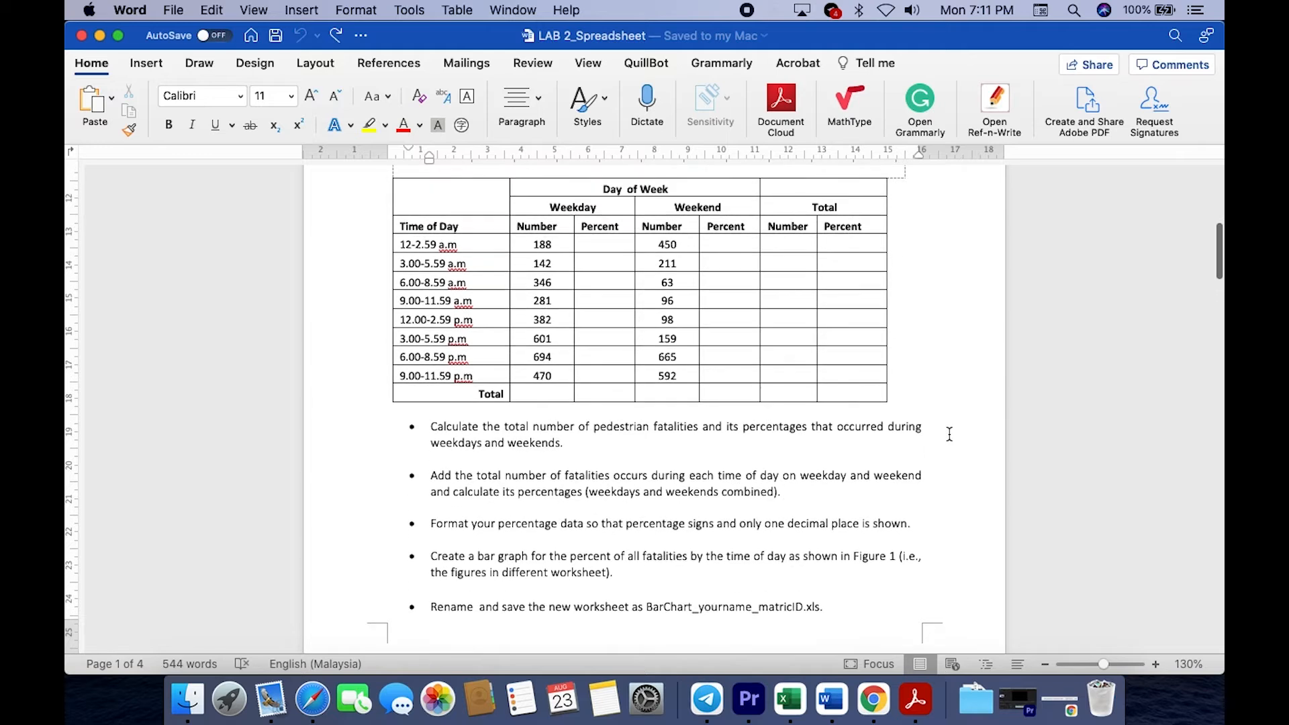
left_click_drag(848, 244, 847, 362)
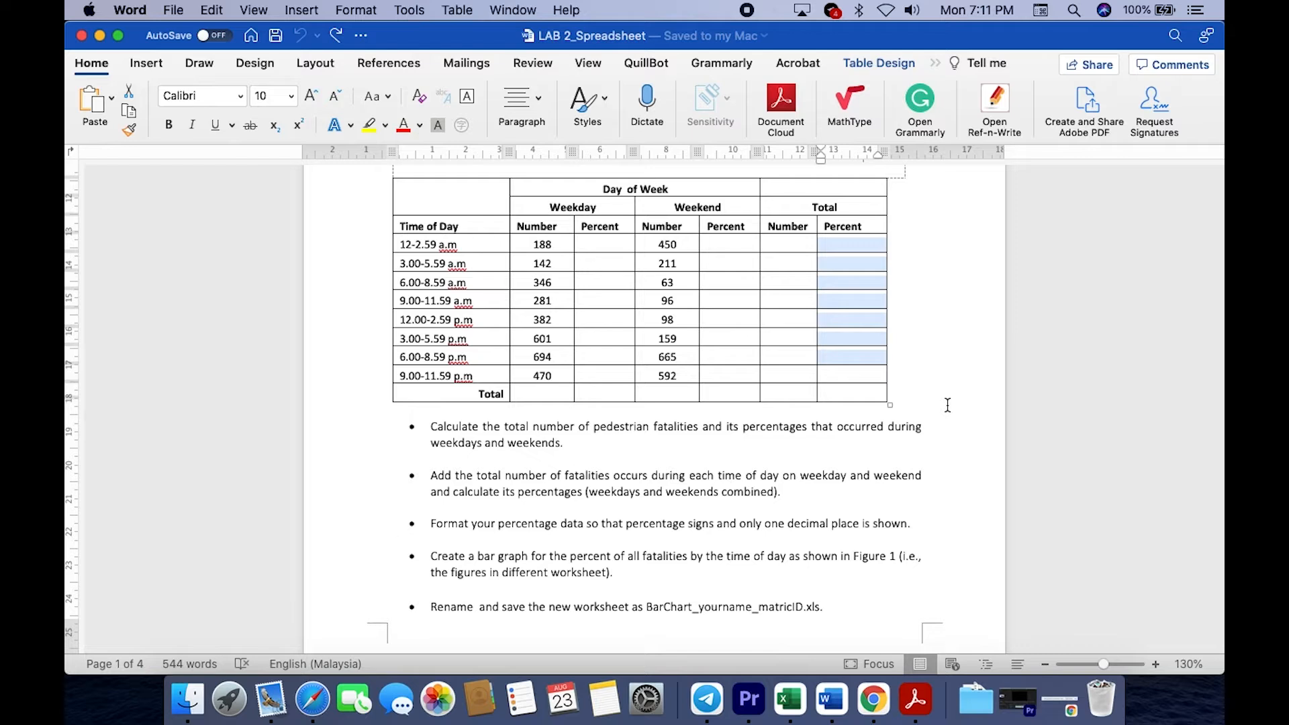
scroll(948, 405, "down", 1)
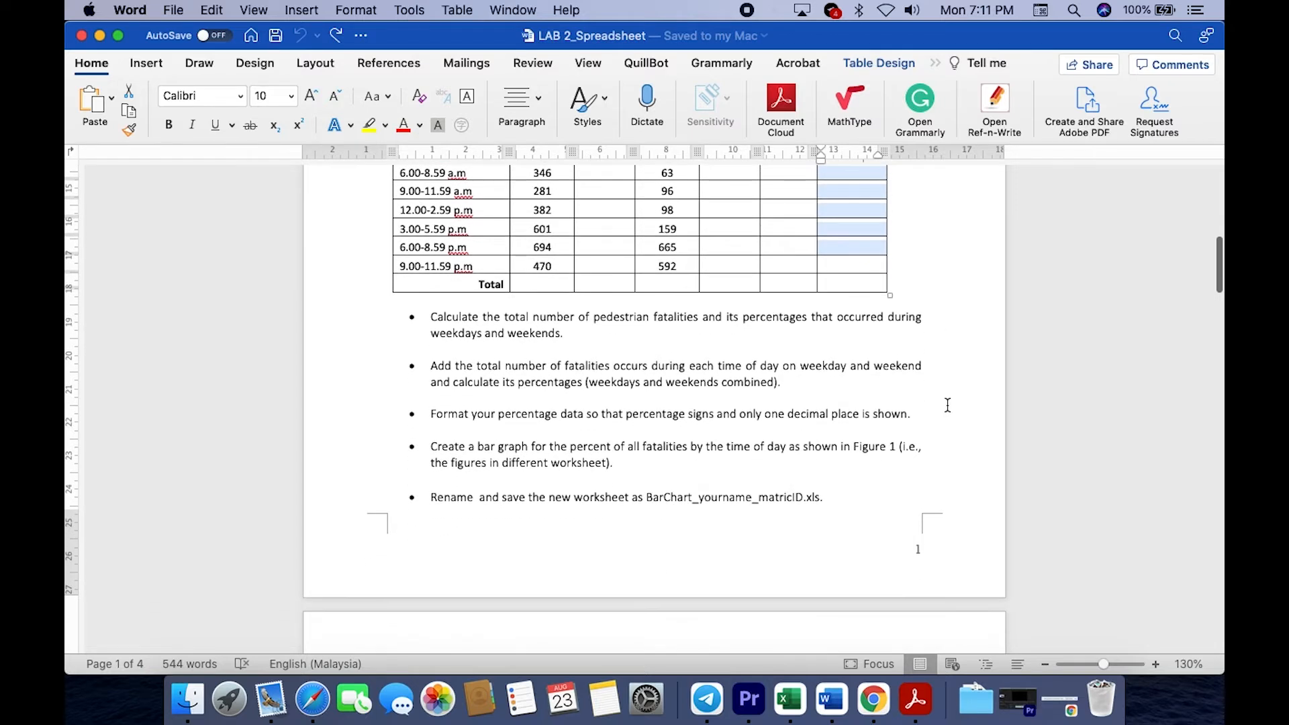
- Examine the bar graph task with its Figure 1 sample chart, and the instruction for renaming and saving the worksheet
left_click_drag(431, 446, 616, 461)
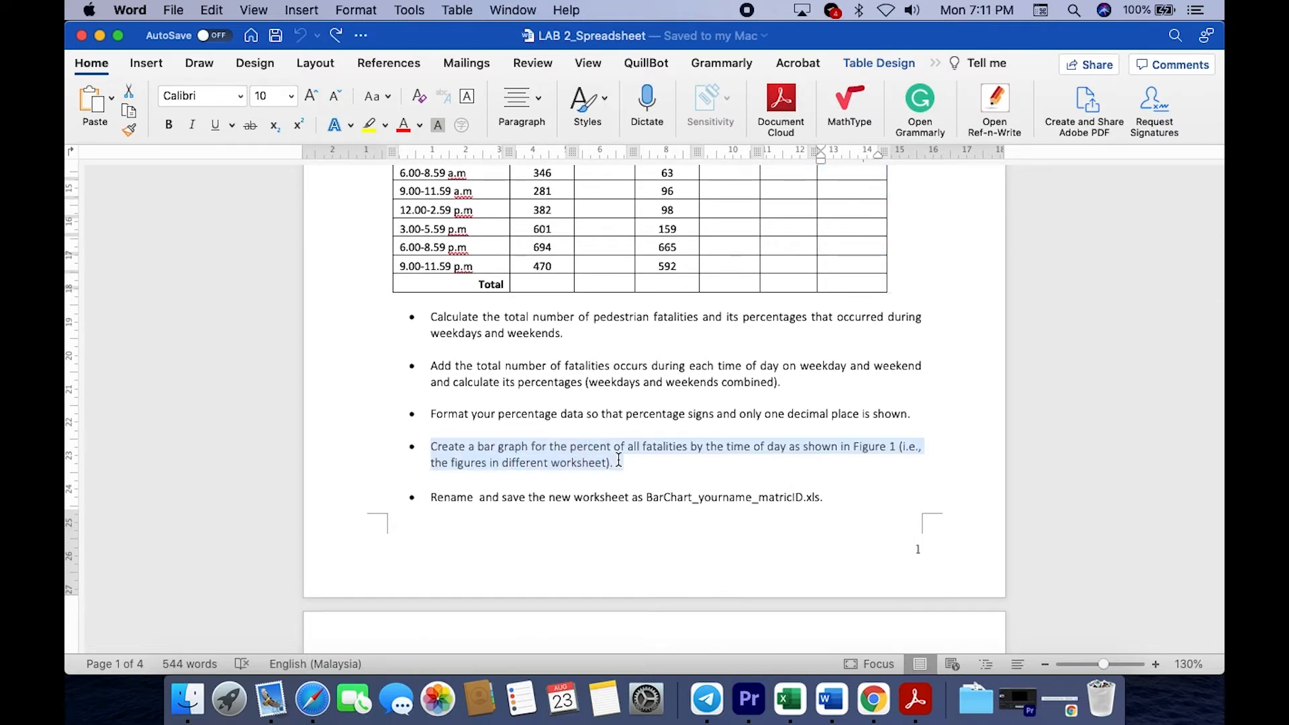
scroll(660, 420, "up", 4)
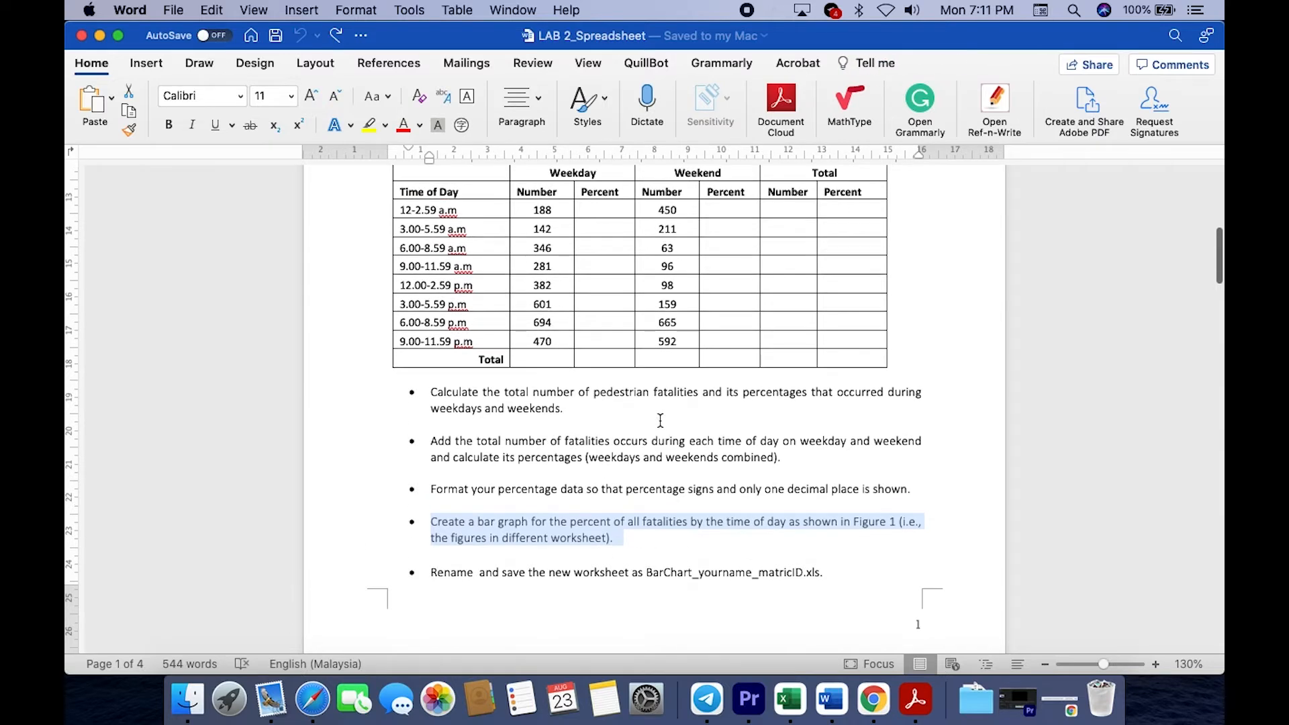
scroll(613, 490, "up", 2)
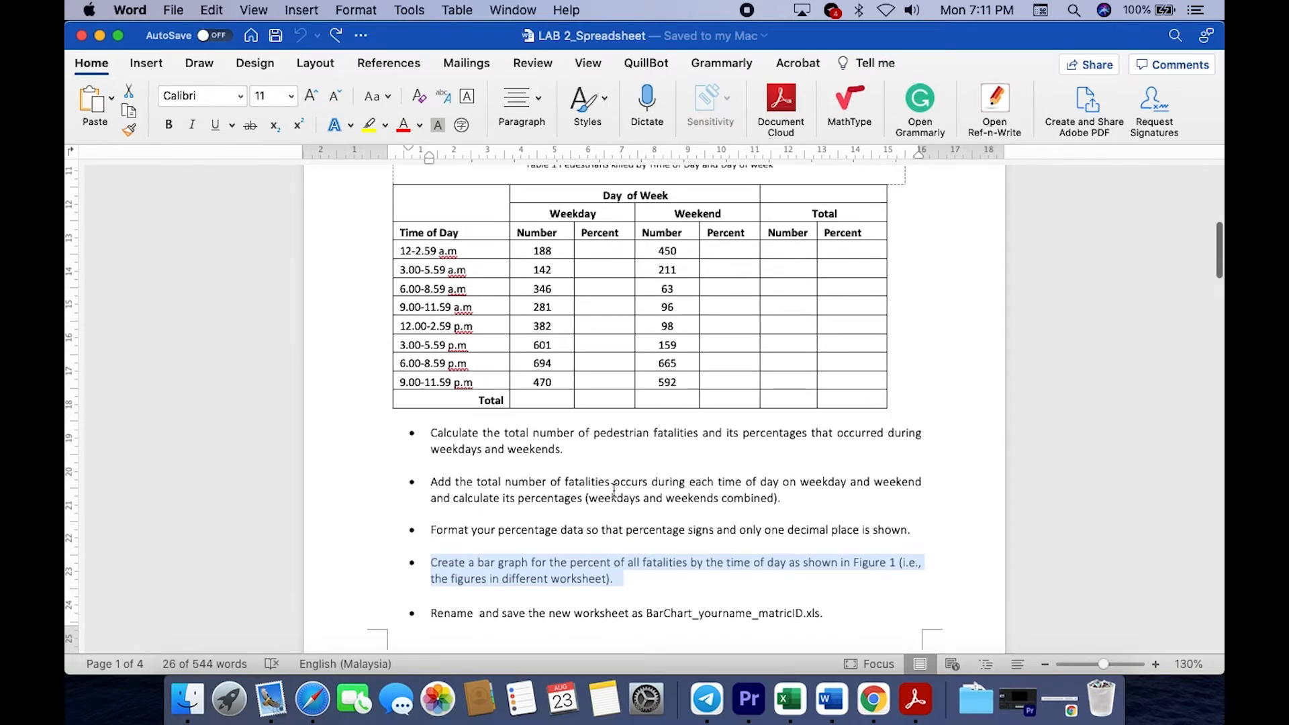
scroll(638, 349, "down", 7)
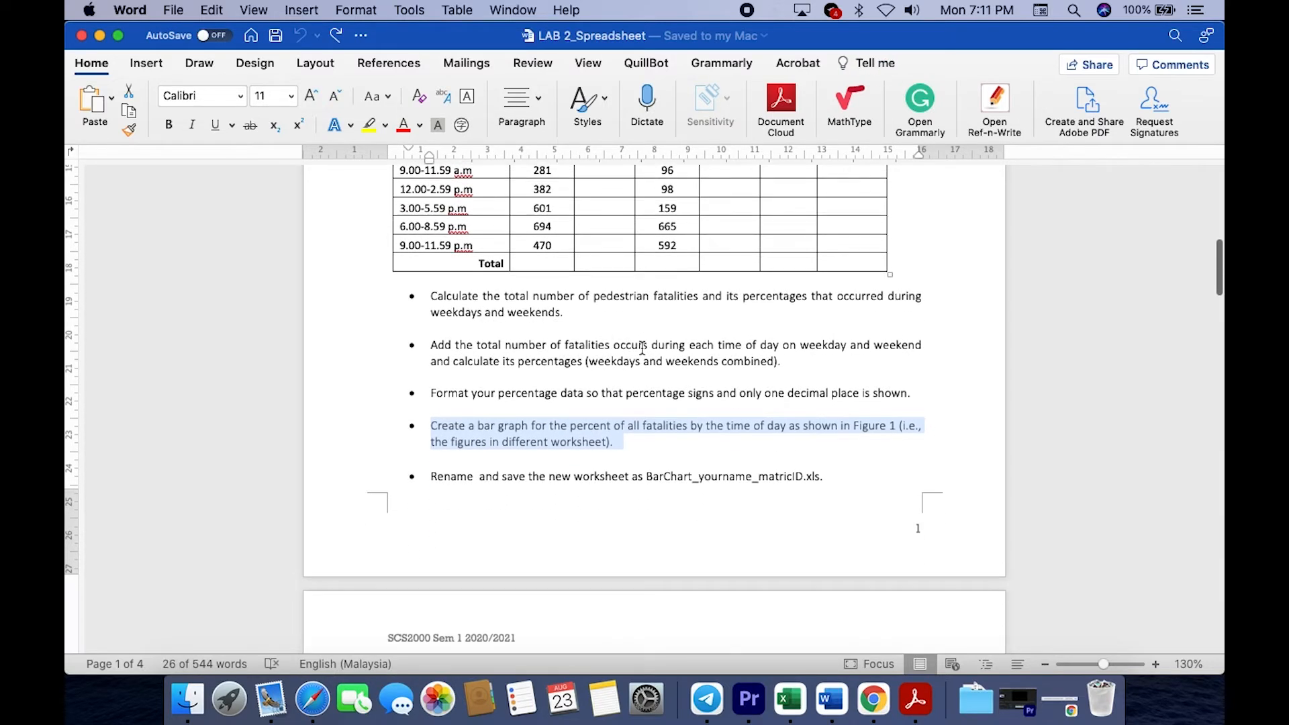
scroll(642, 348, "down", 15)
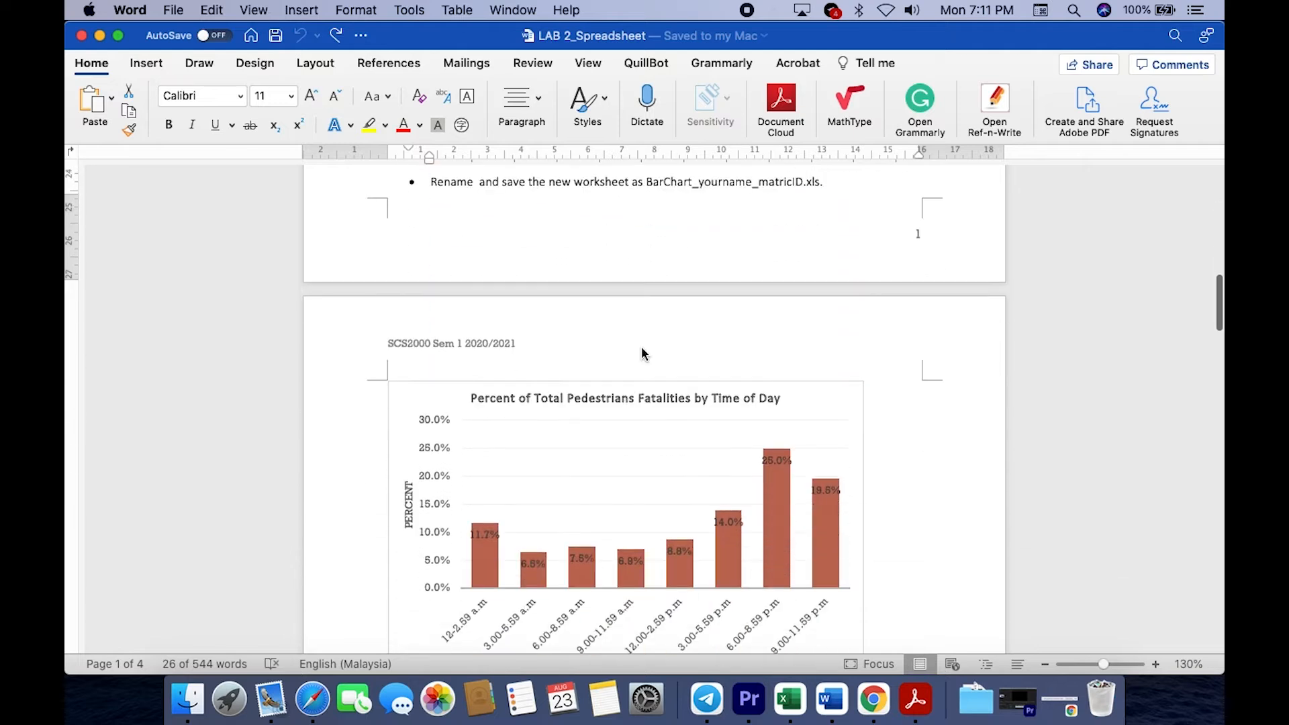
scroll(642, 347, "down", 7)
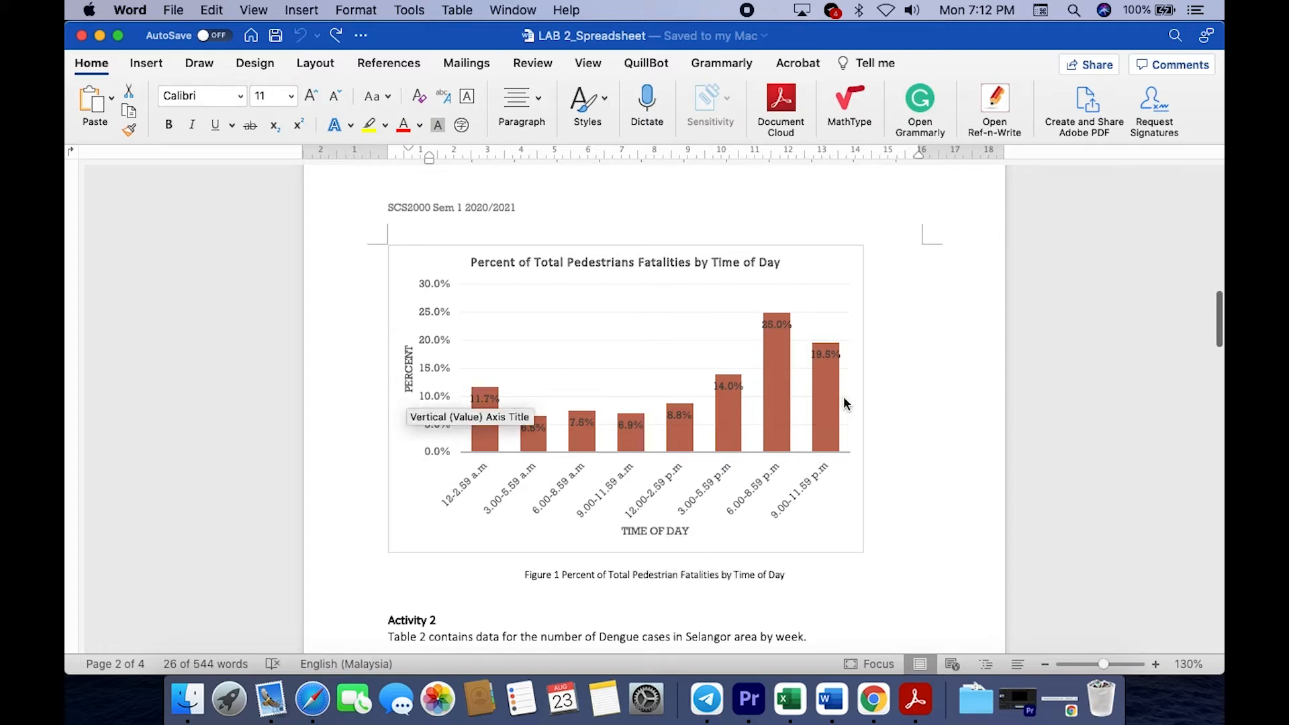
left_click(950, 487)
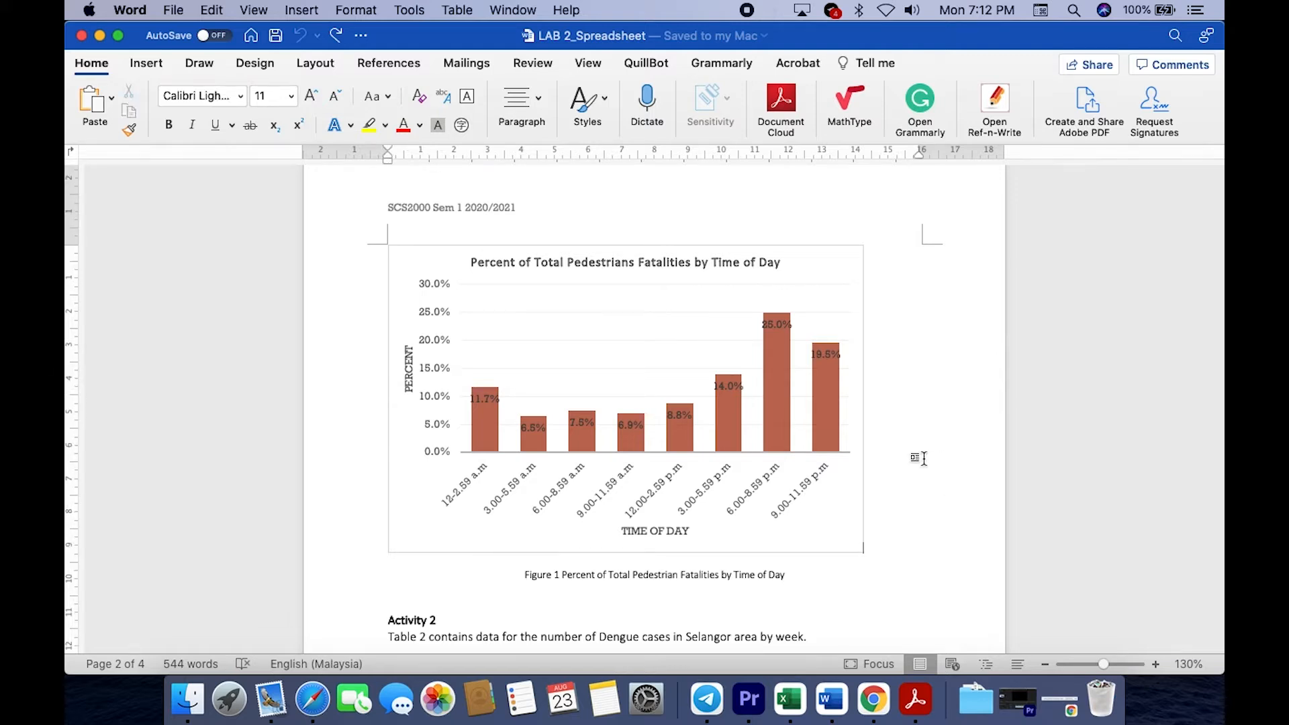
scroll(916, 456, "up", 5)
scroll(924, 463, "up", 3)
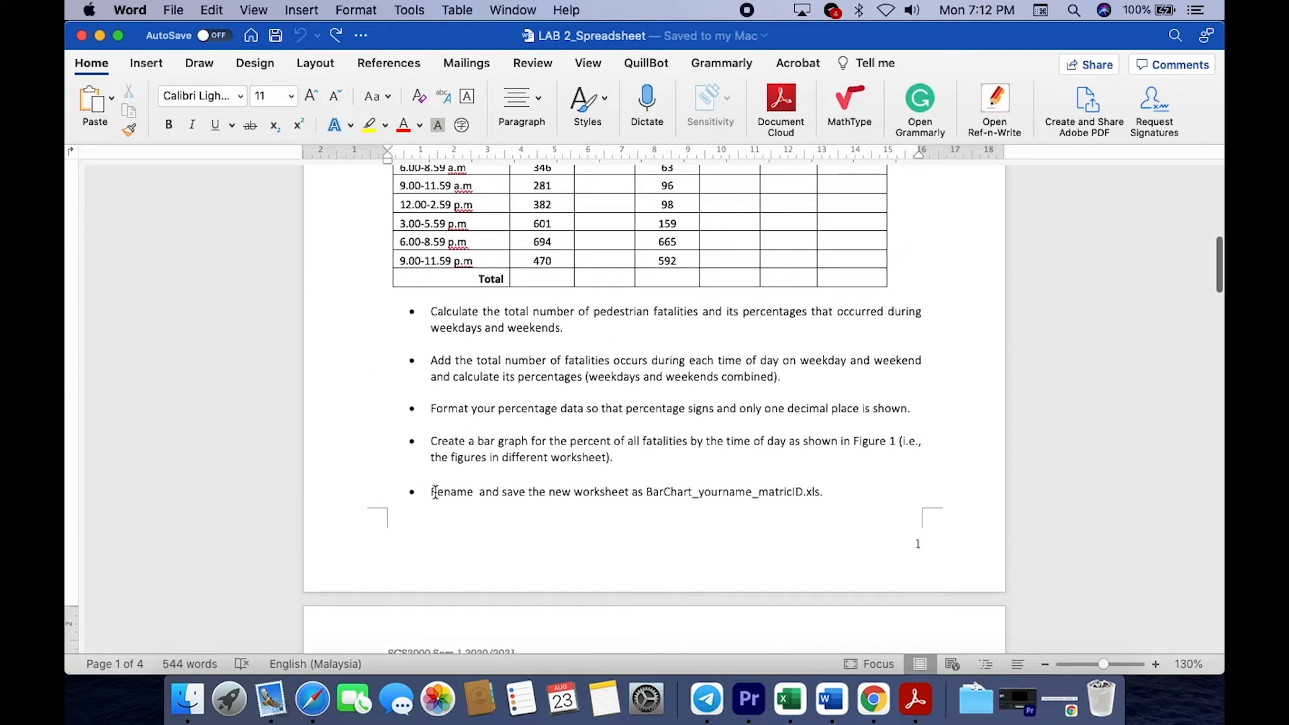
left_click_drag(431, 491, 804, 507)
left_click(648, 516)
left_click(908, 481)
- Copy all of Table 1 from the Word document and paste it into Excel's blank Book1 starting at cell A1
scroll(908, 483, "up", 4)
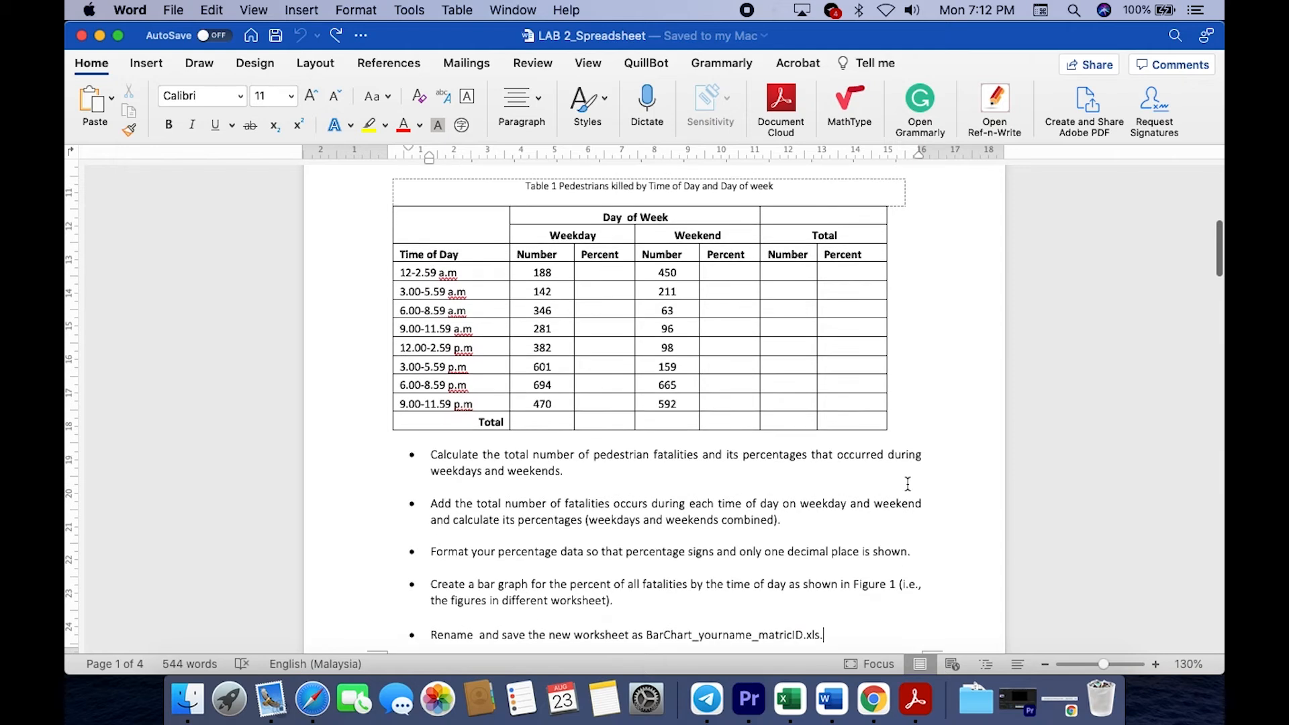
scroll(900, 547, "up", 2)
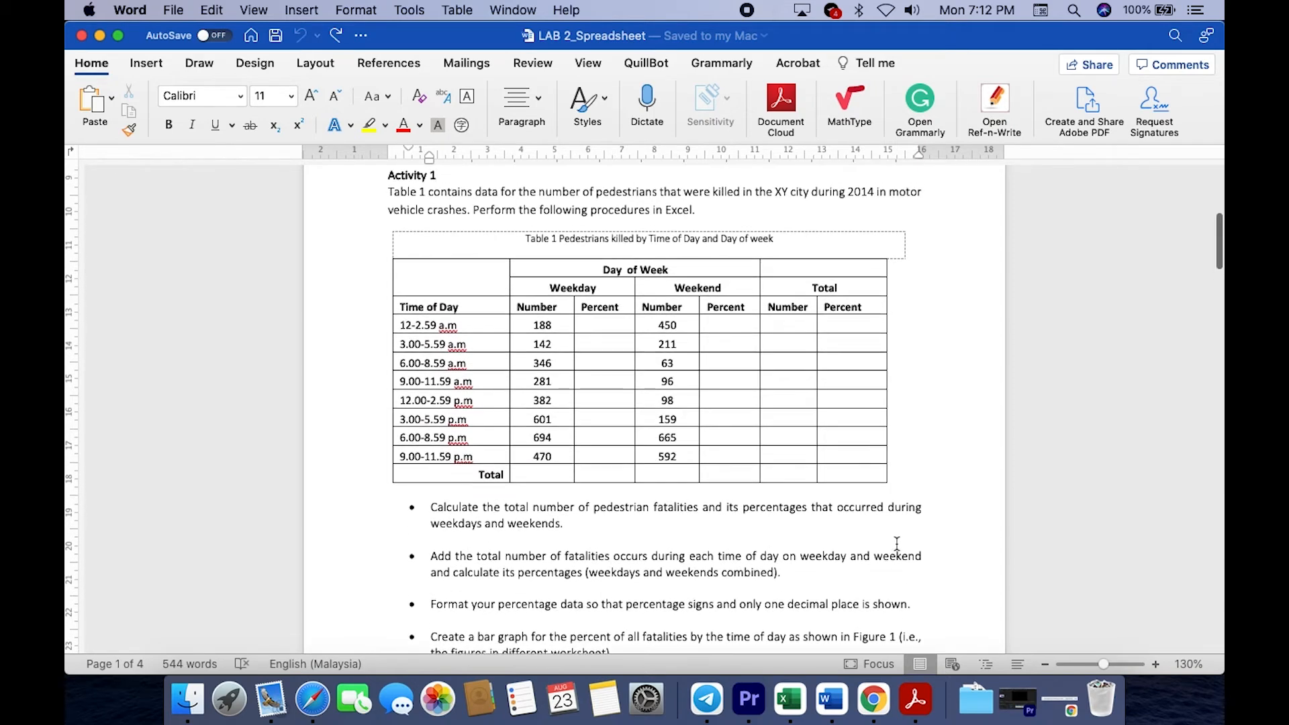
left_click(393, 265)
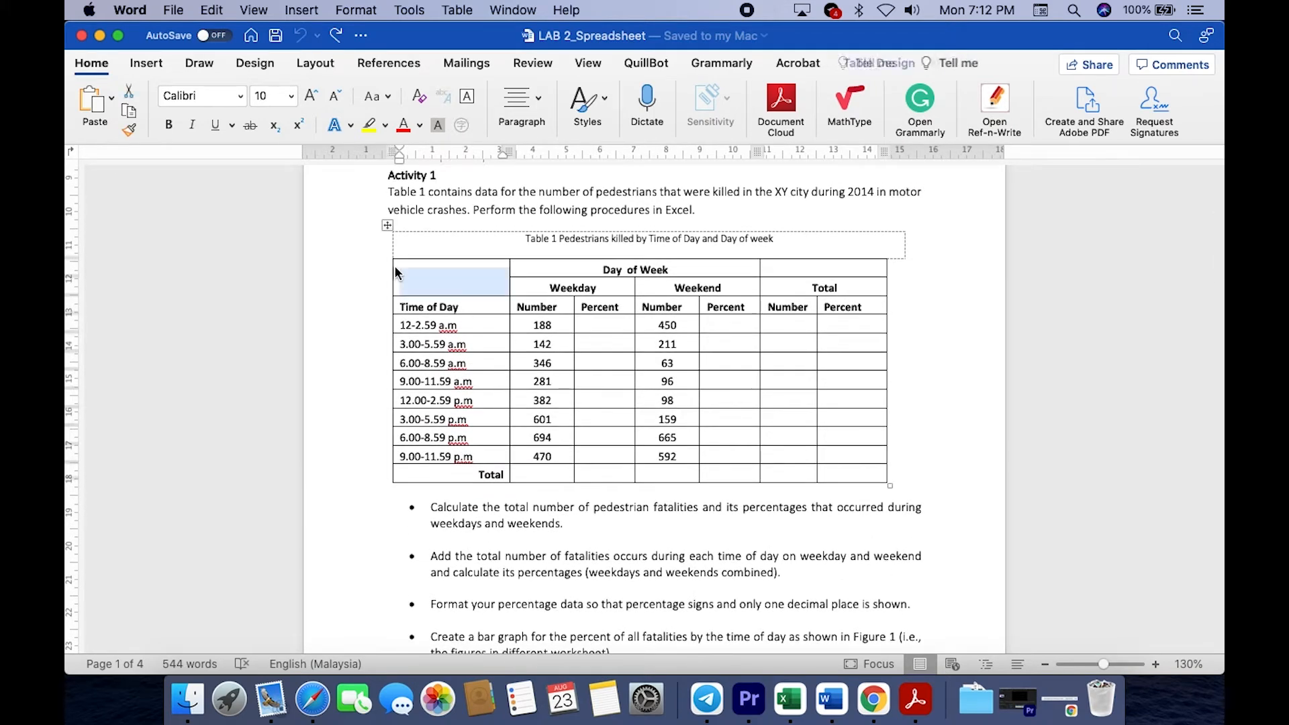
left_click(859, 470, "shift")
key("super+c")
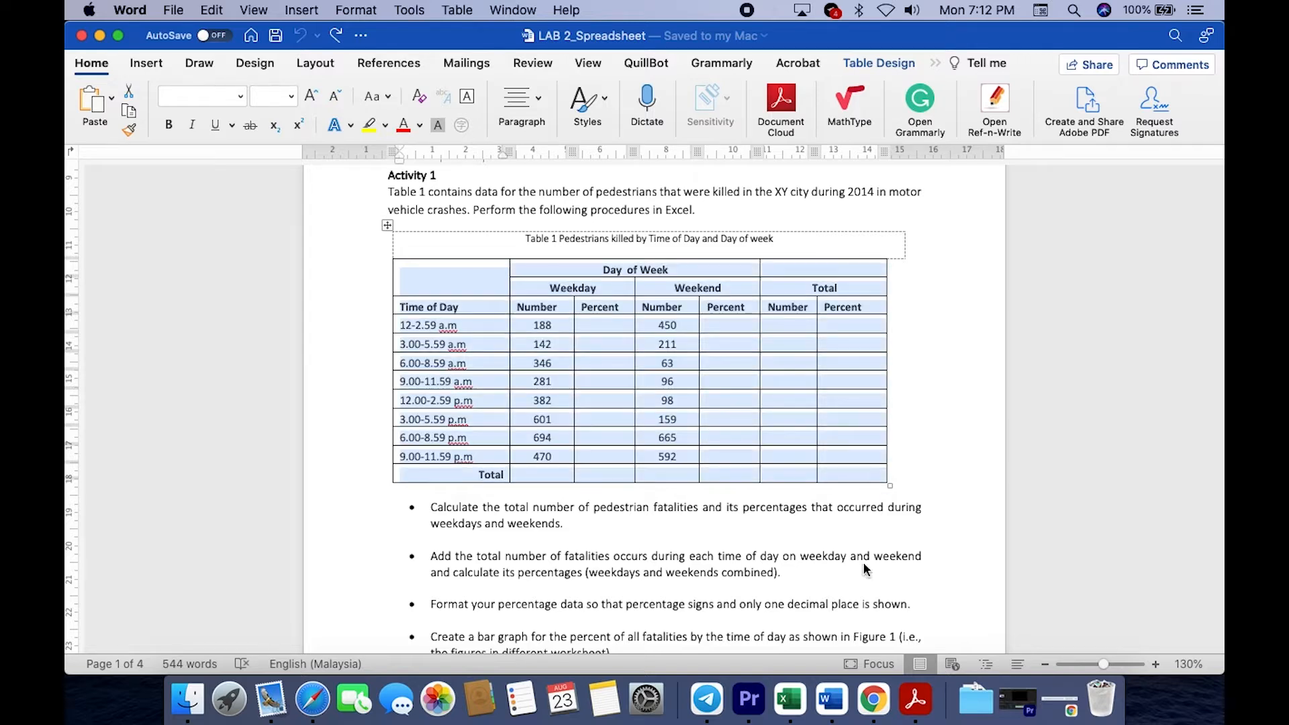
left_click(791, 701)
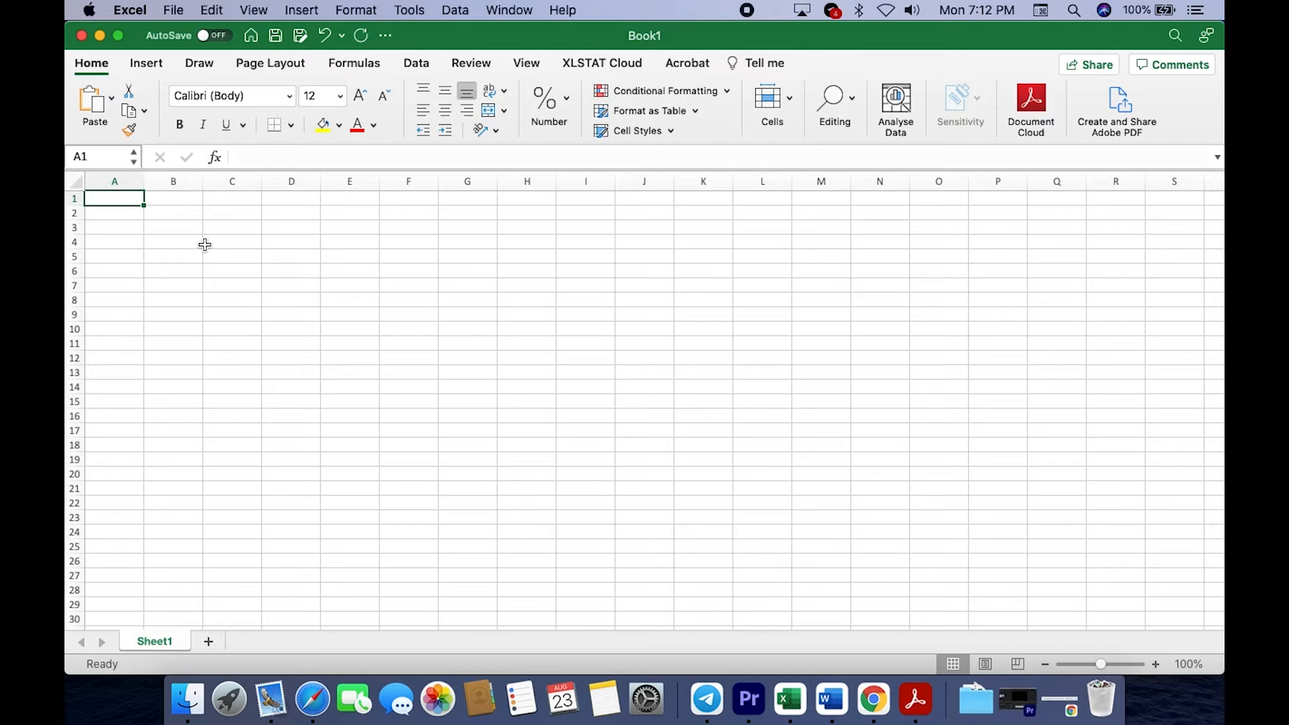
key("super+v")
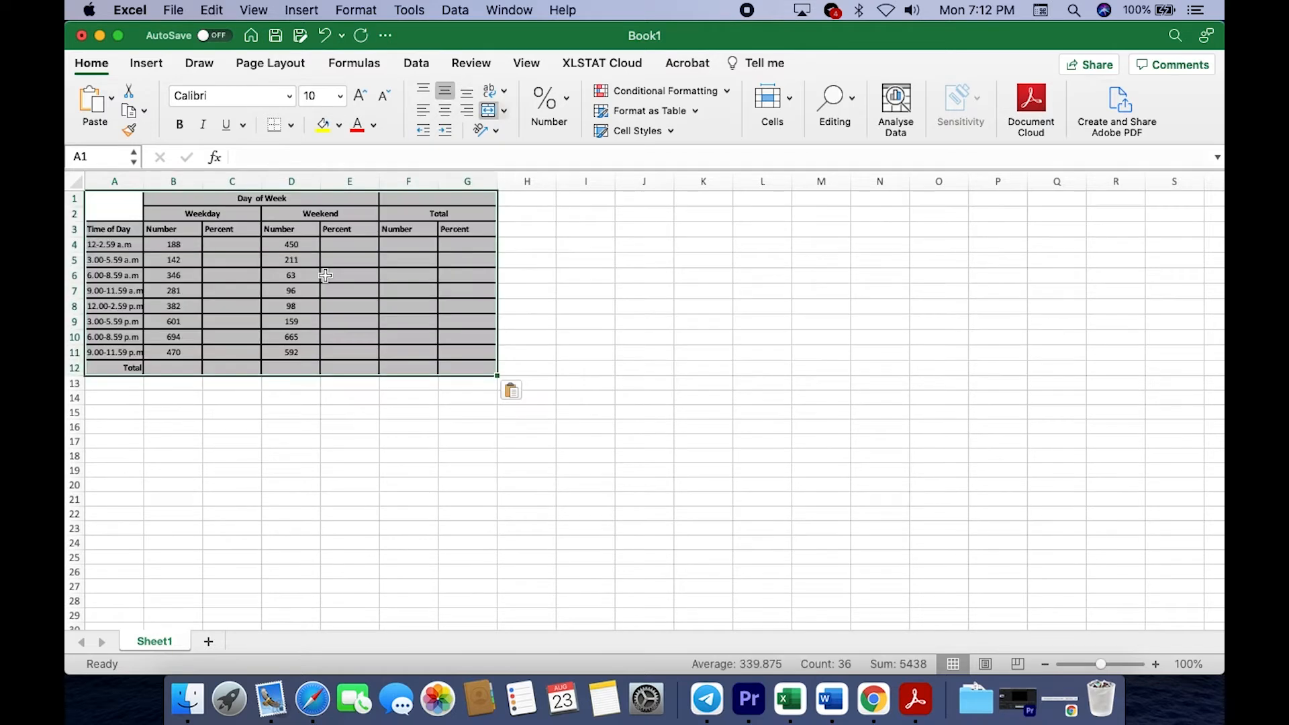
left_click(408, 432)
left_click(595, 321)
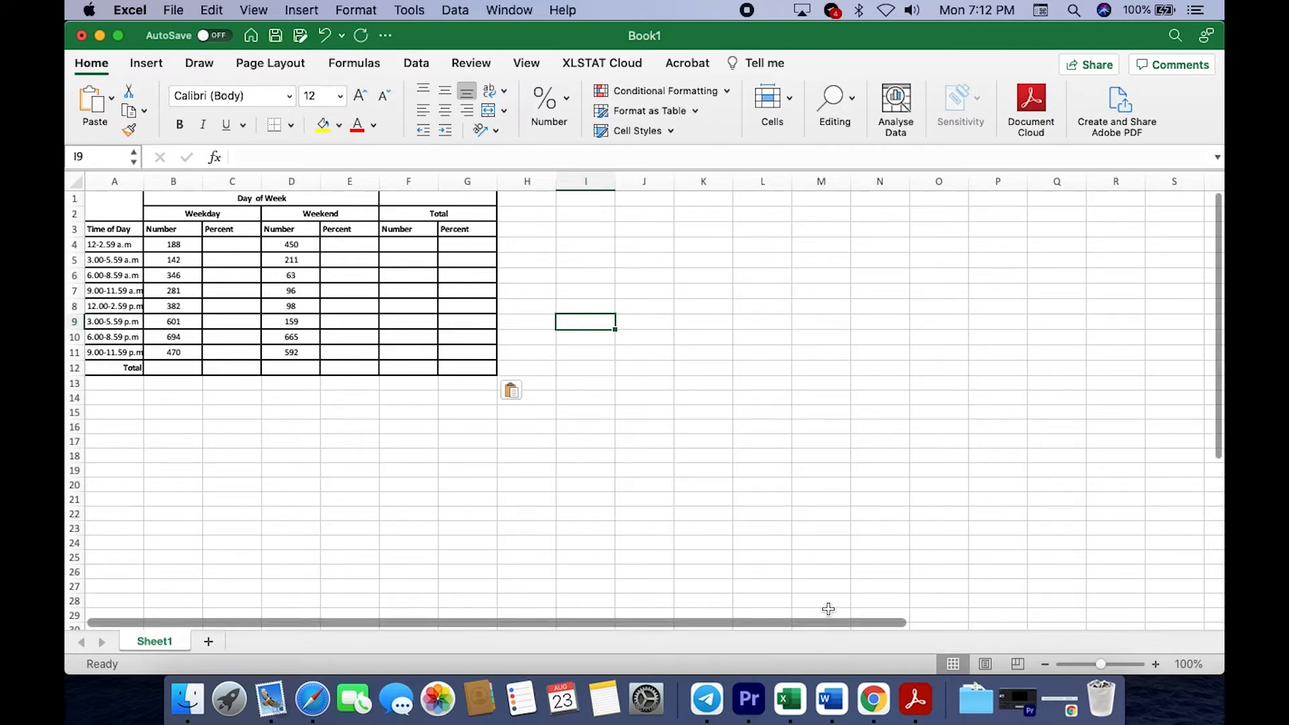
- Reread the first task on weekday and weekend totals in the Word lab sheet and locate the weekday numbers in B4:B11 of Excel's Book1
left_click(830, 700)
scroll(775, 512, "down", 5)
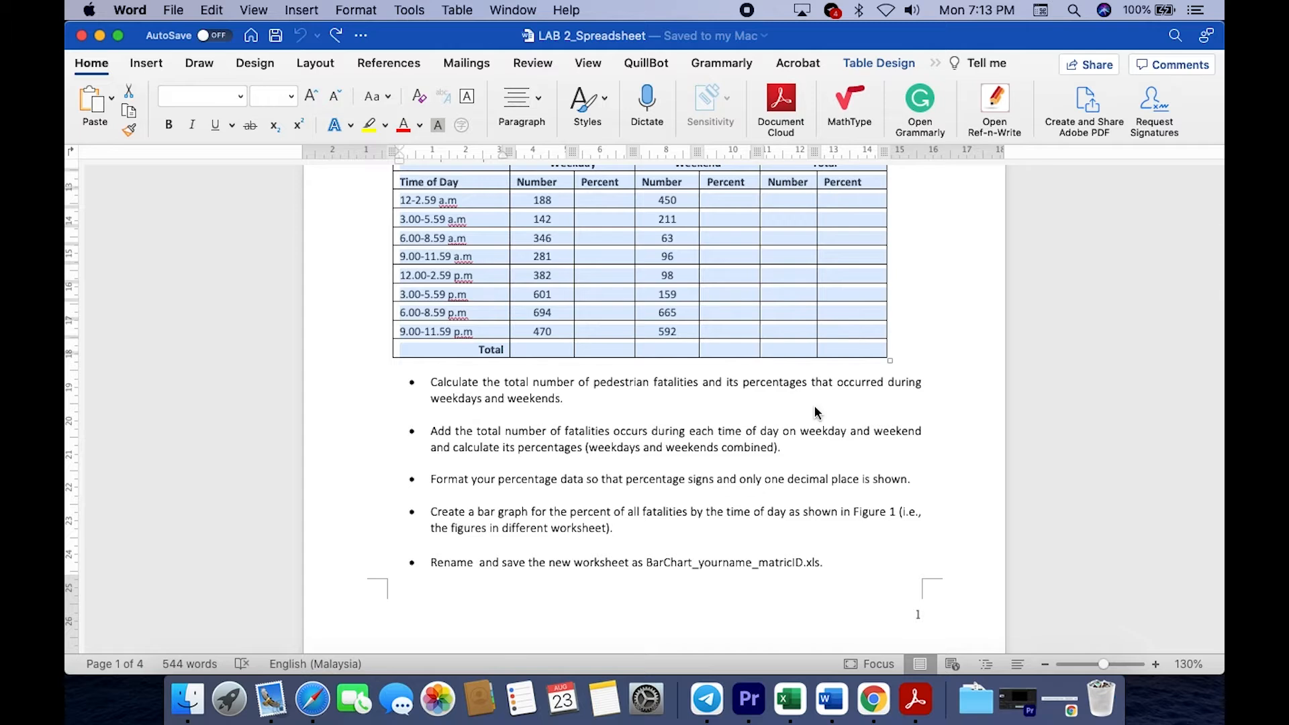
key("super+Tab")
left_click(174, 246)
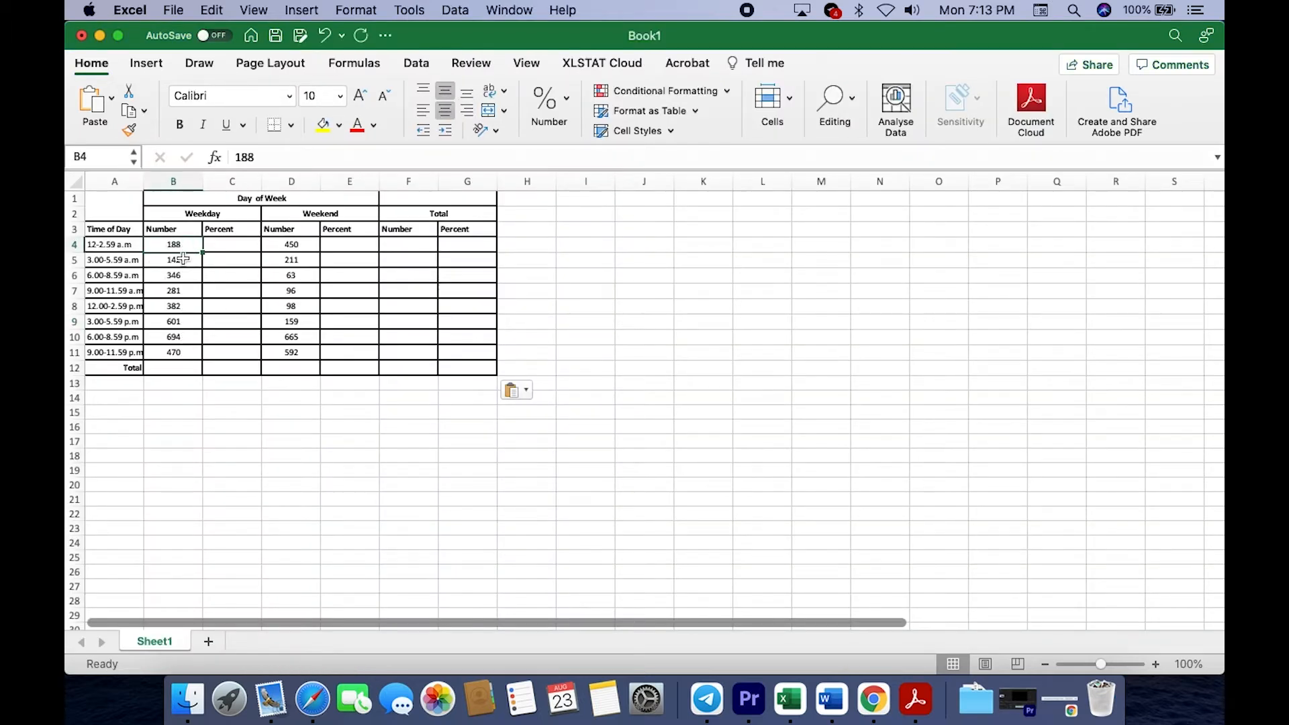
left_click(183, 351, "shift")
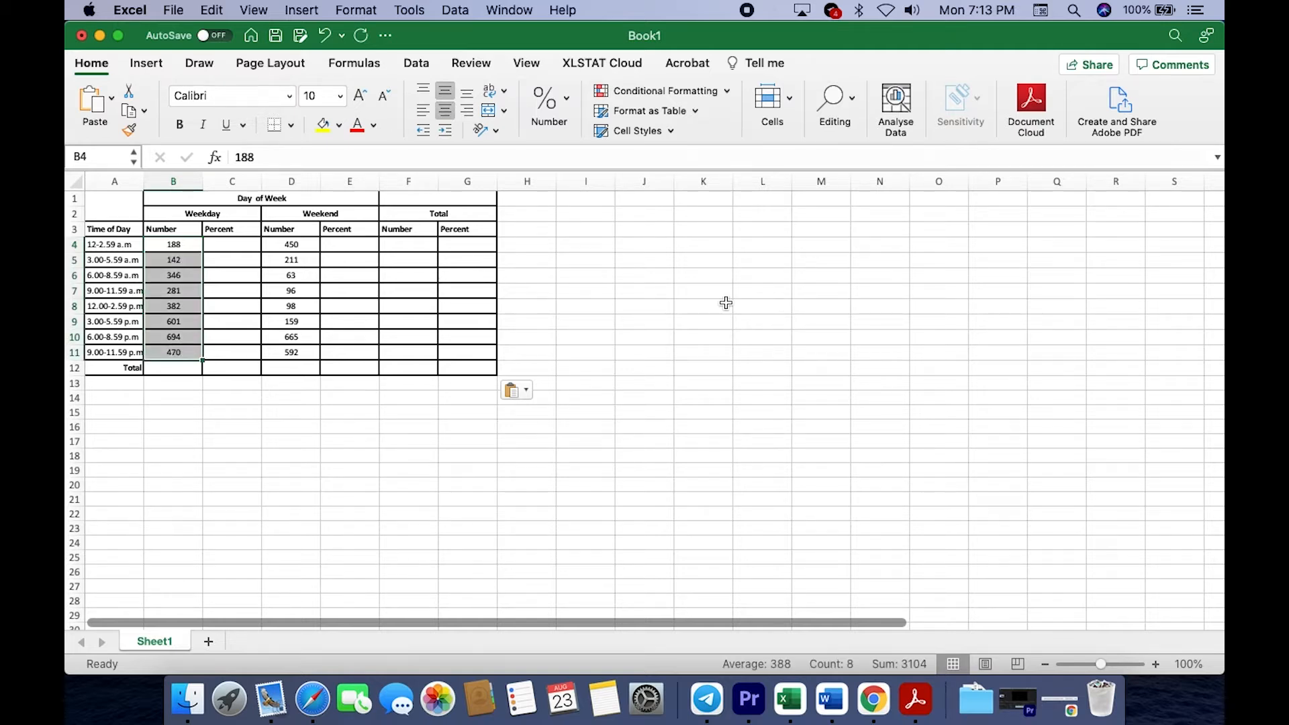
- Enter the sample numbers 1 through 8 down cells J5 to J12 beside the table
left_click(660, 262)
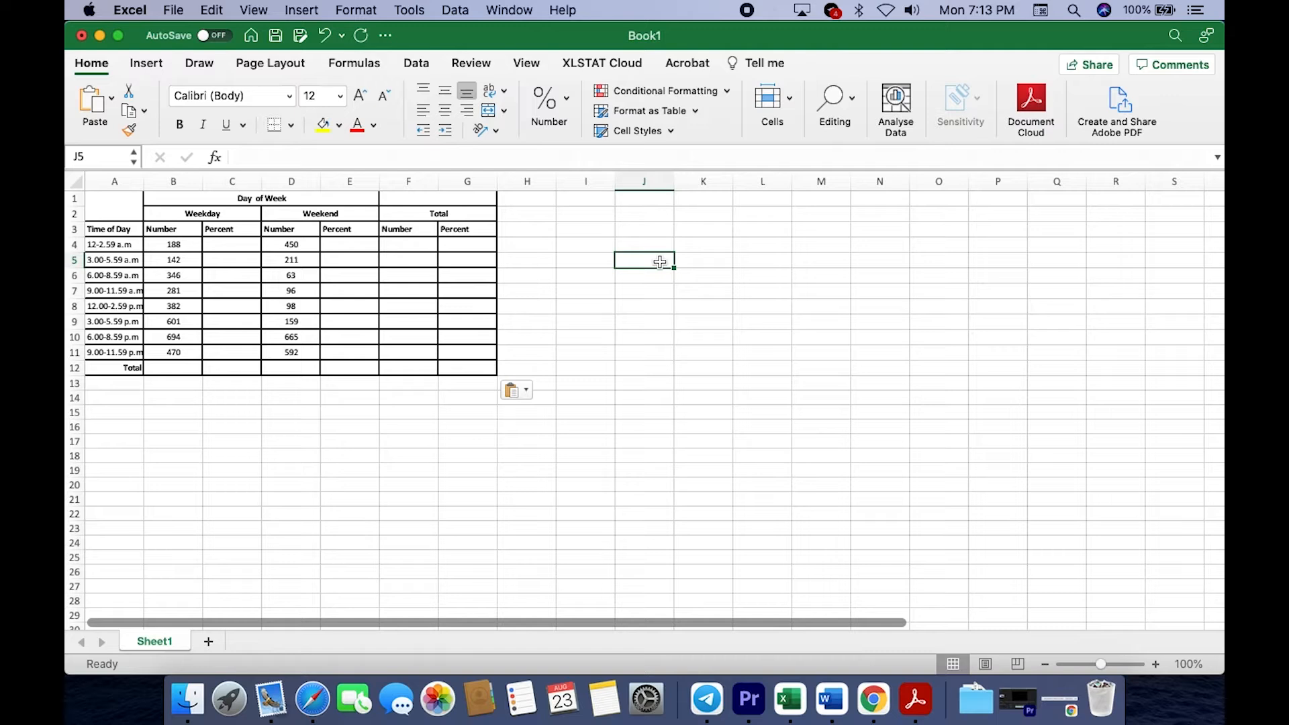
type("1")
key("Return")
type("2")
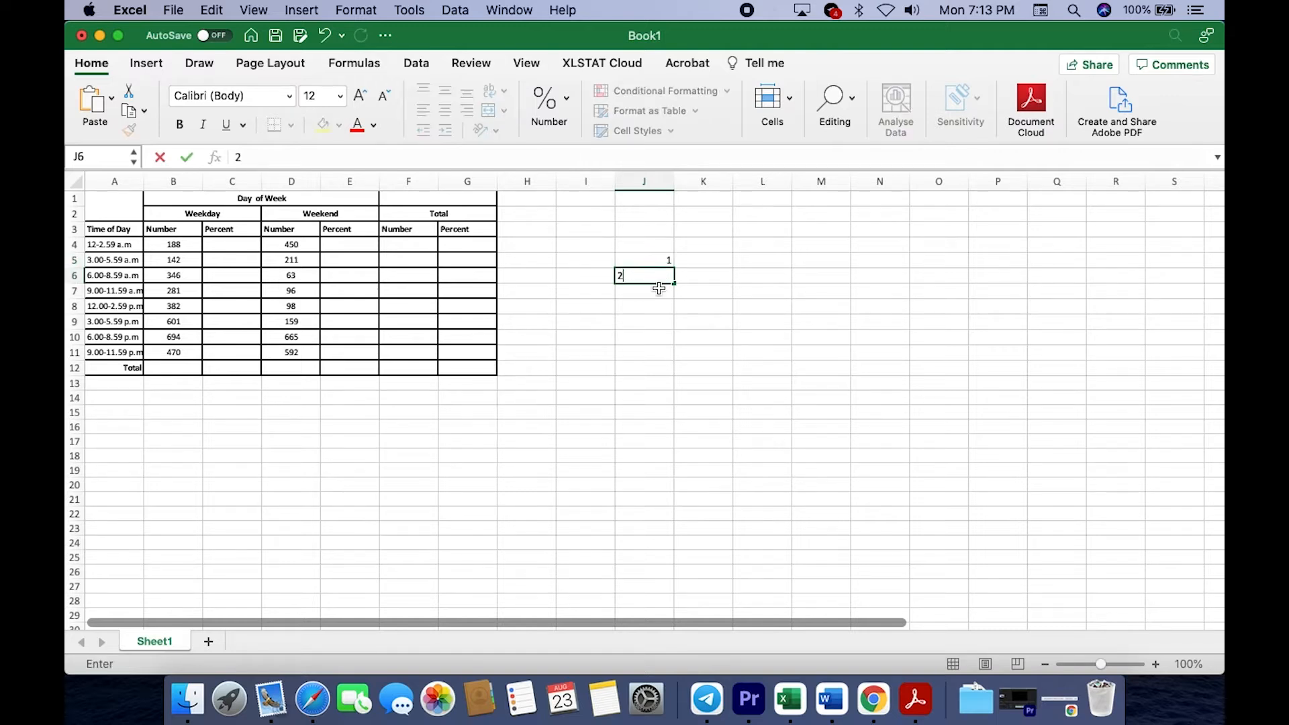
key("Return")
type("3")
key("Return")
type("4")
key("Return")
type("5")
key("Return")
type("6")
key("Return")
type("7")
key("Return")
type("7")
key("BackSpace")
type("8")
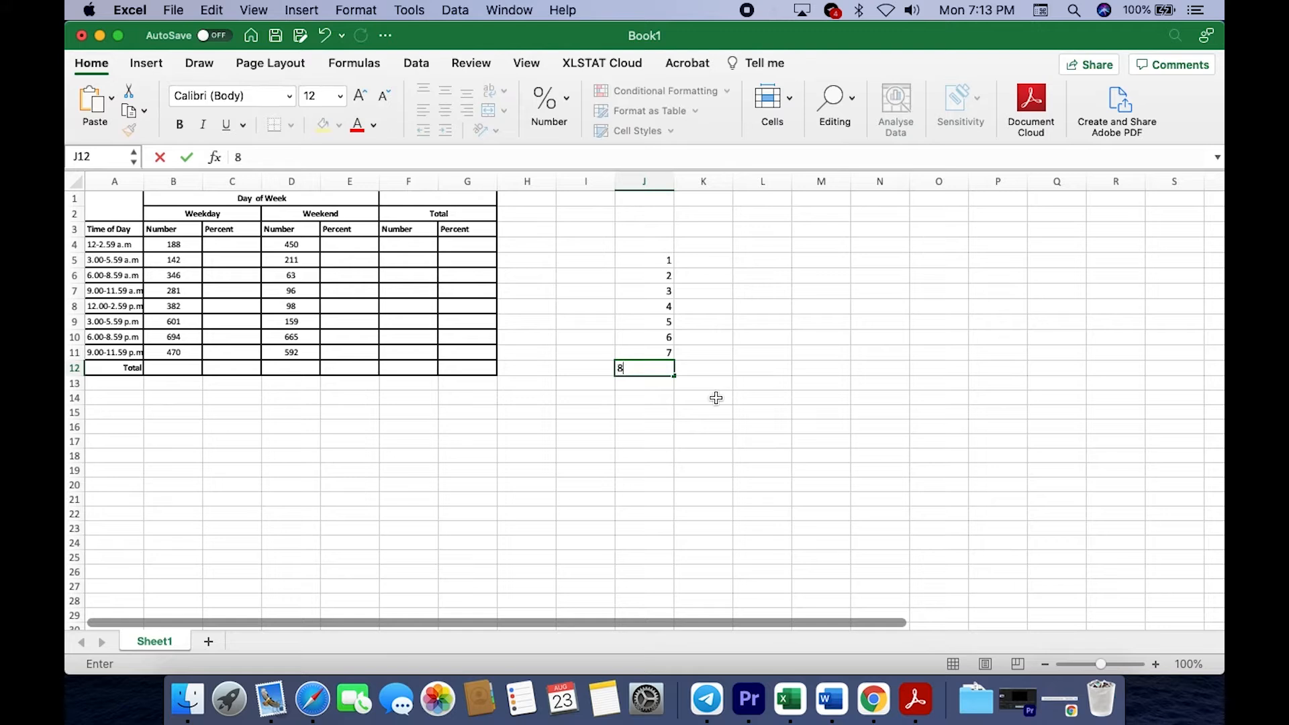
key("Return")
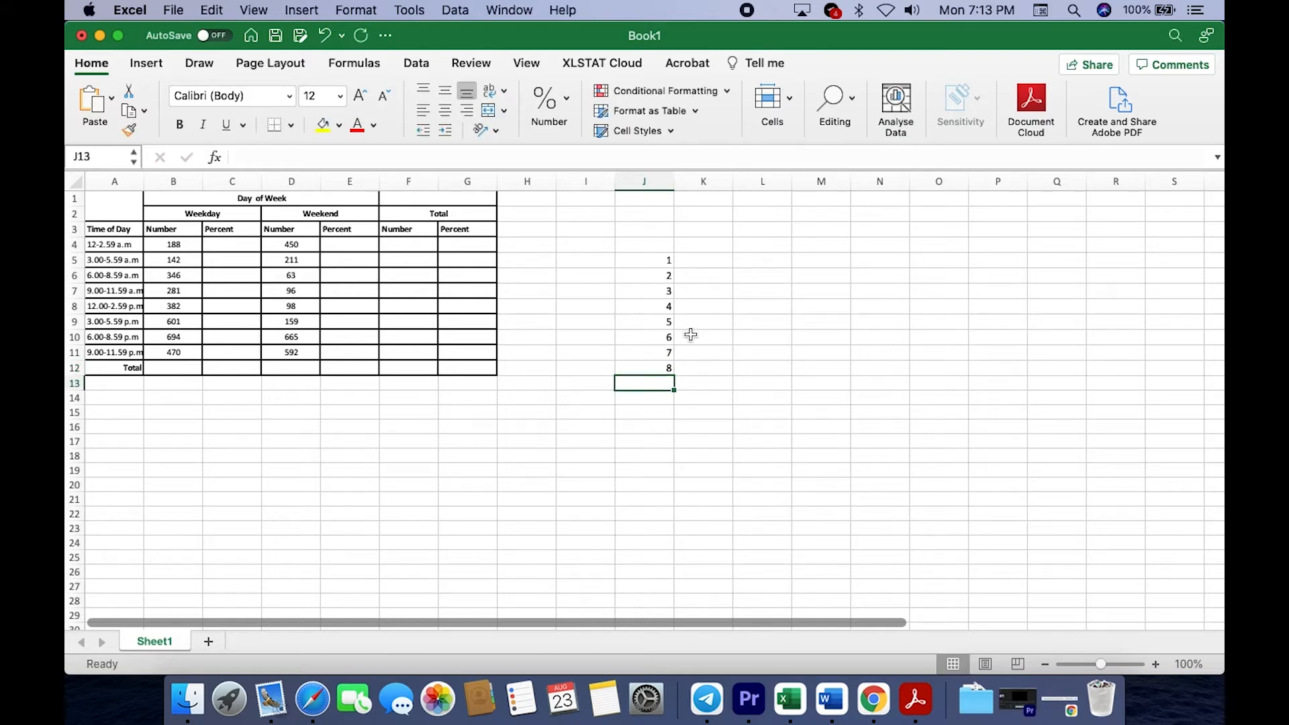
- Add up the sample numbers in cell J13 with the formula =SUM(J5:J12)
left_click(664, 258)
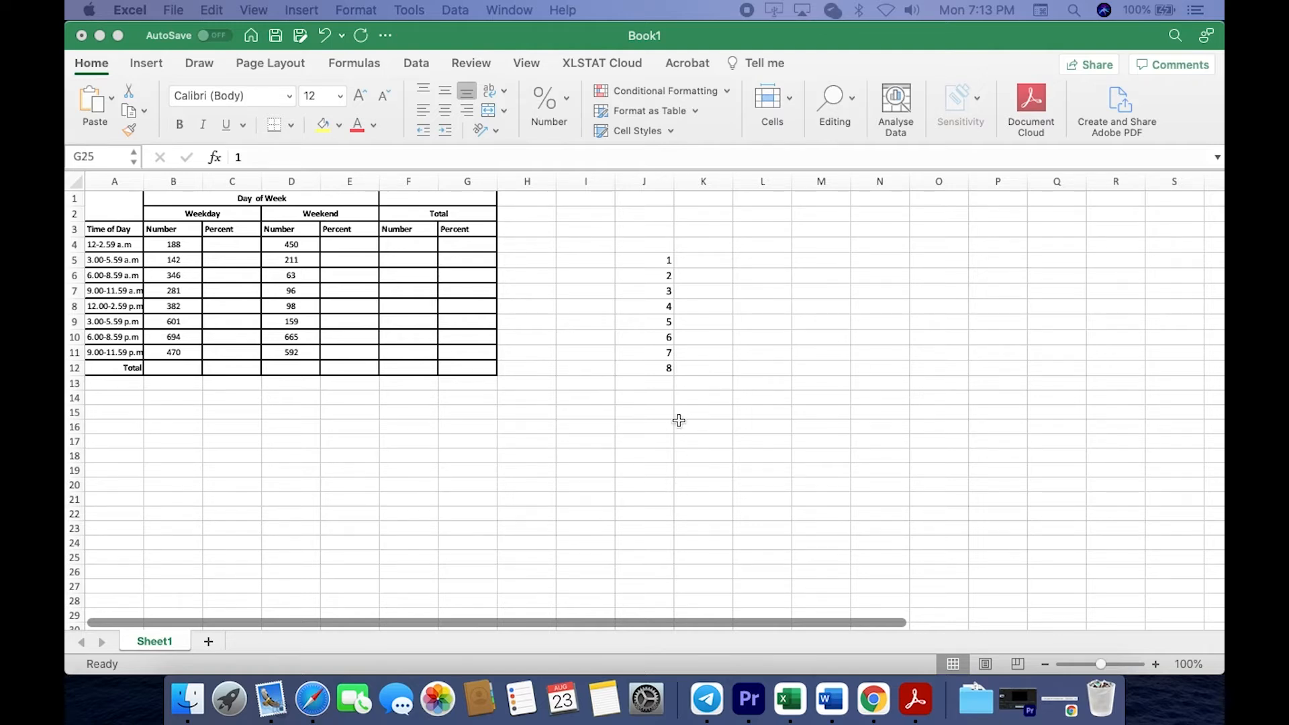
left_click(662, 383)
left_click(662, 387)
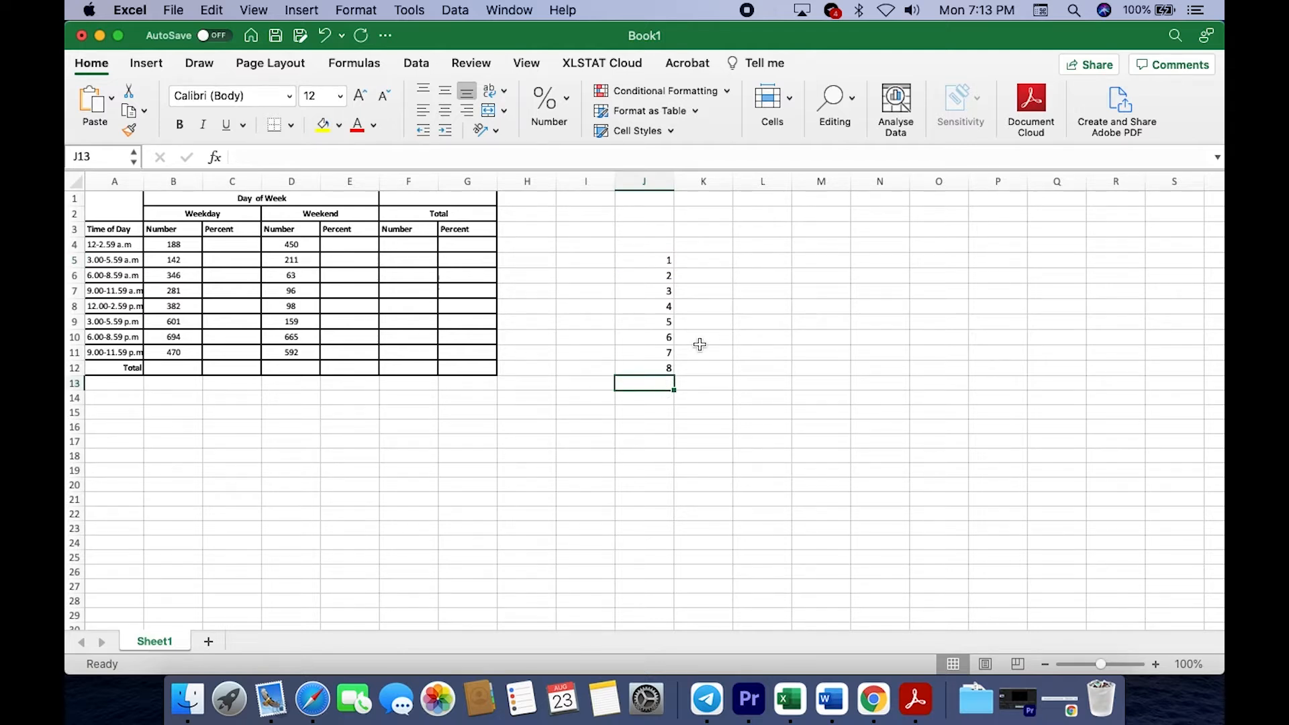
type("=")
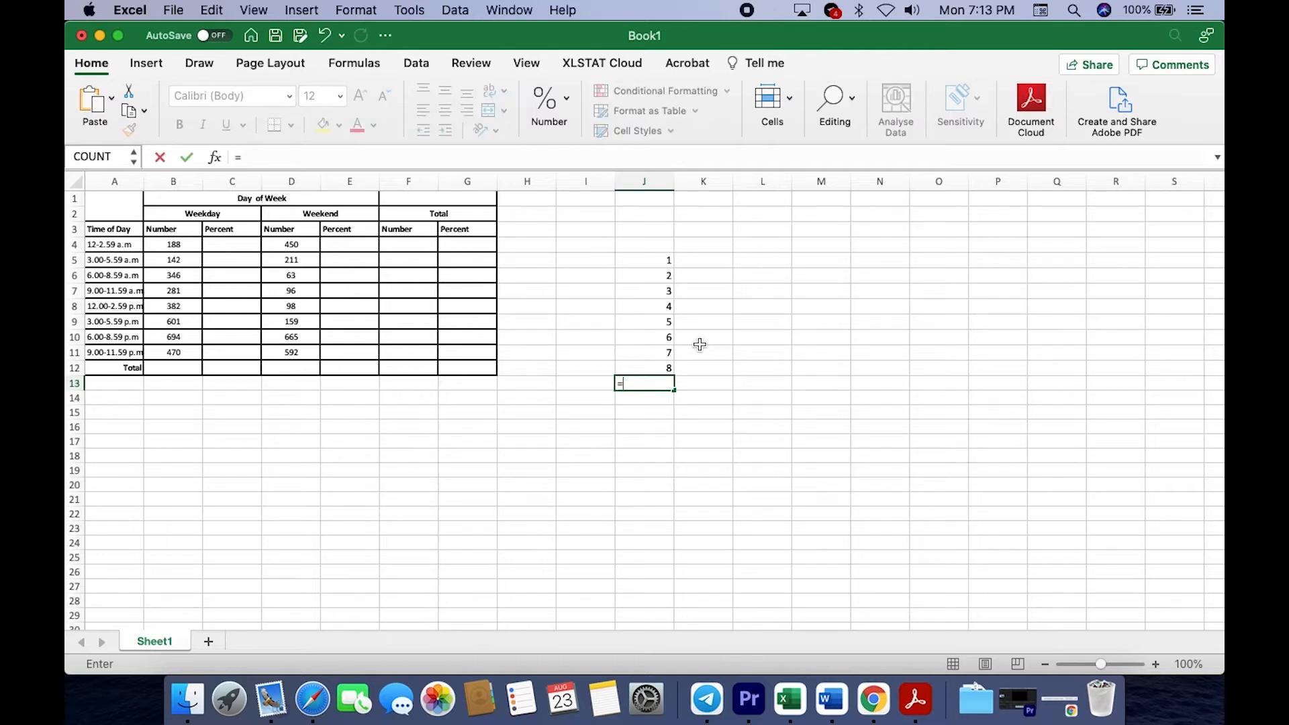
type("sum")
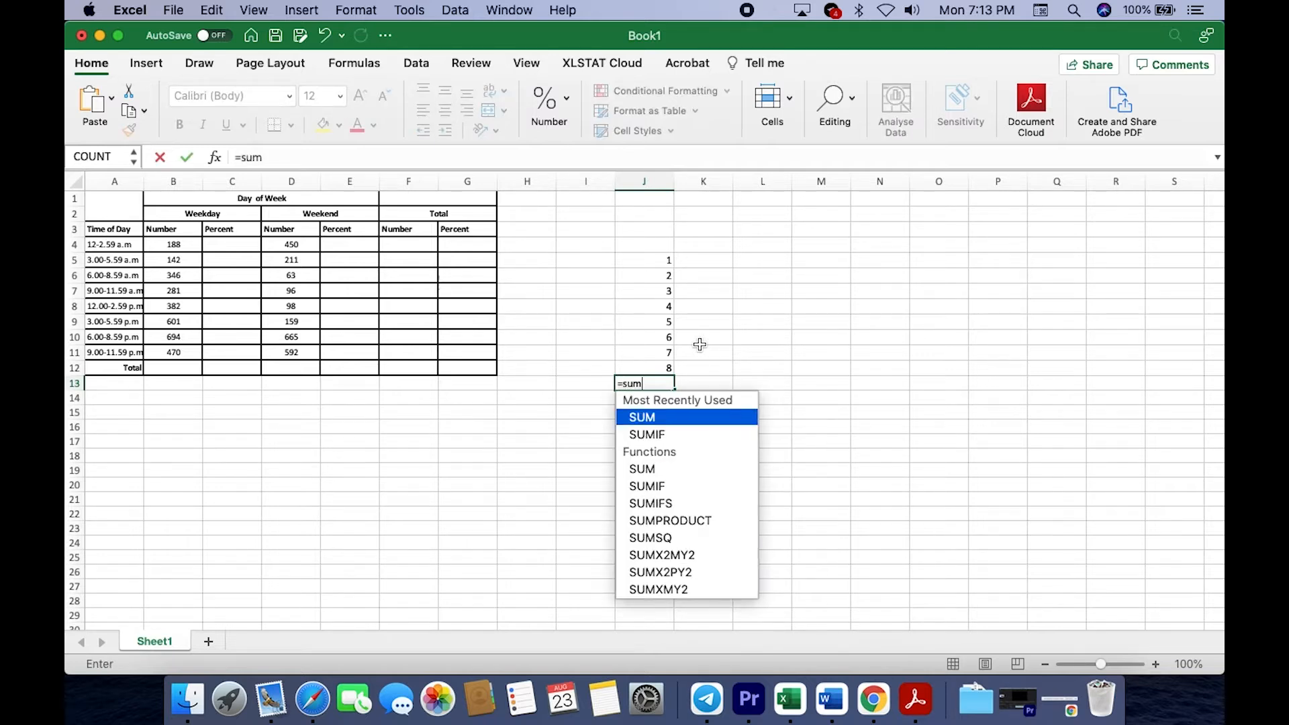
double_click(659, 419)
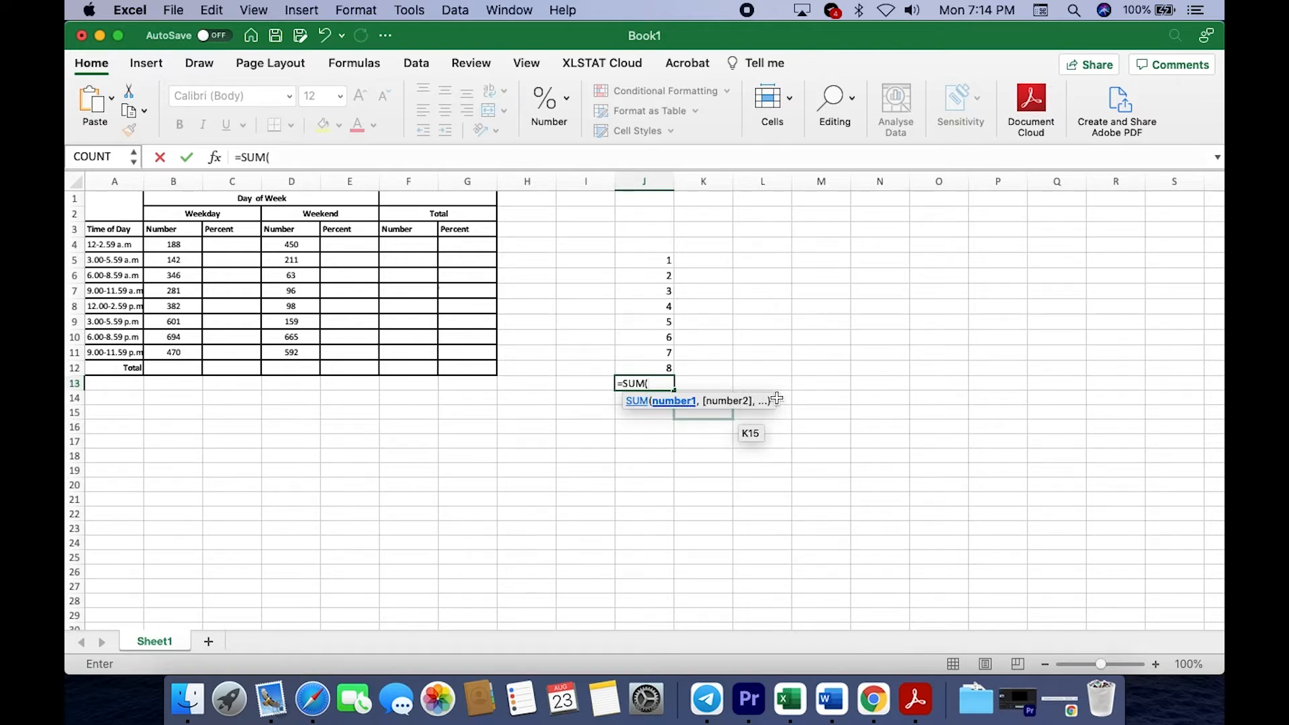
left_click(659, 264)
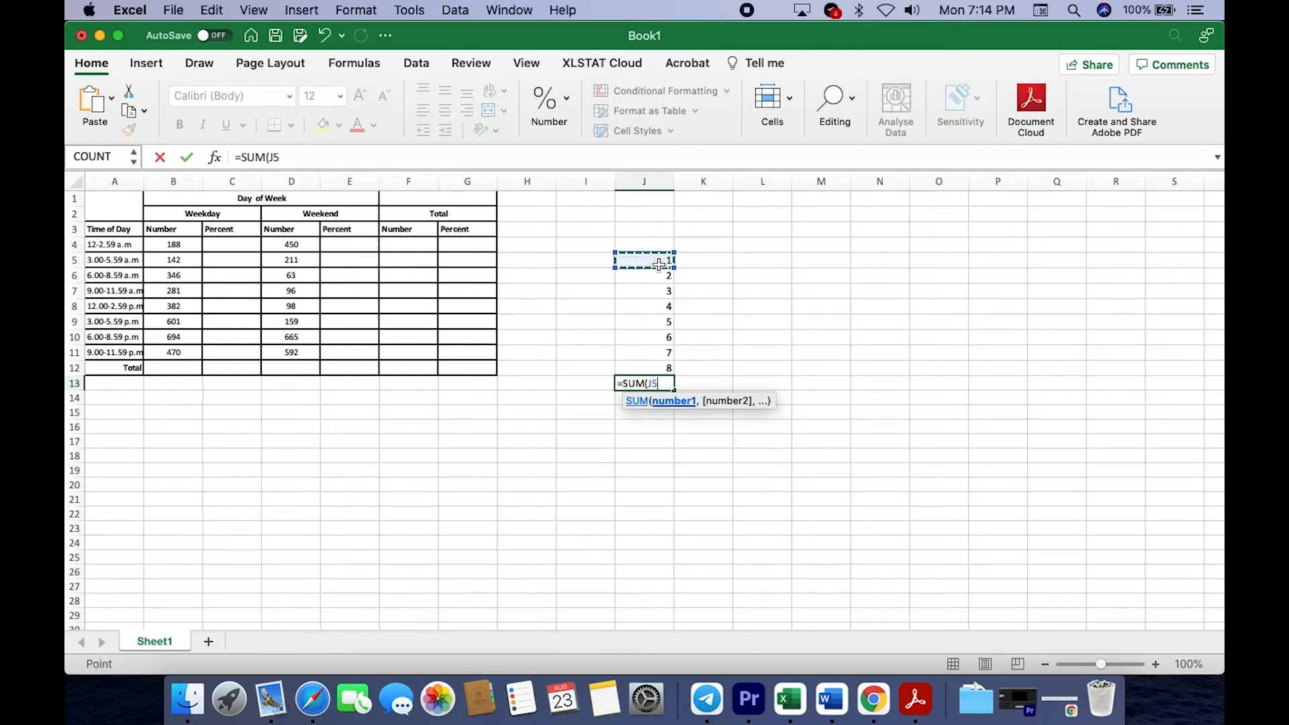
left_click(669, 369, "shift")
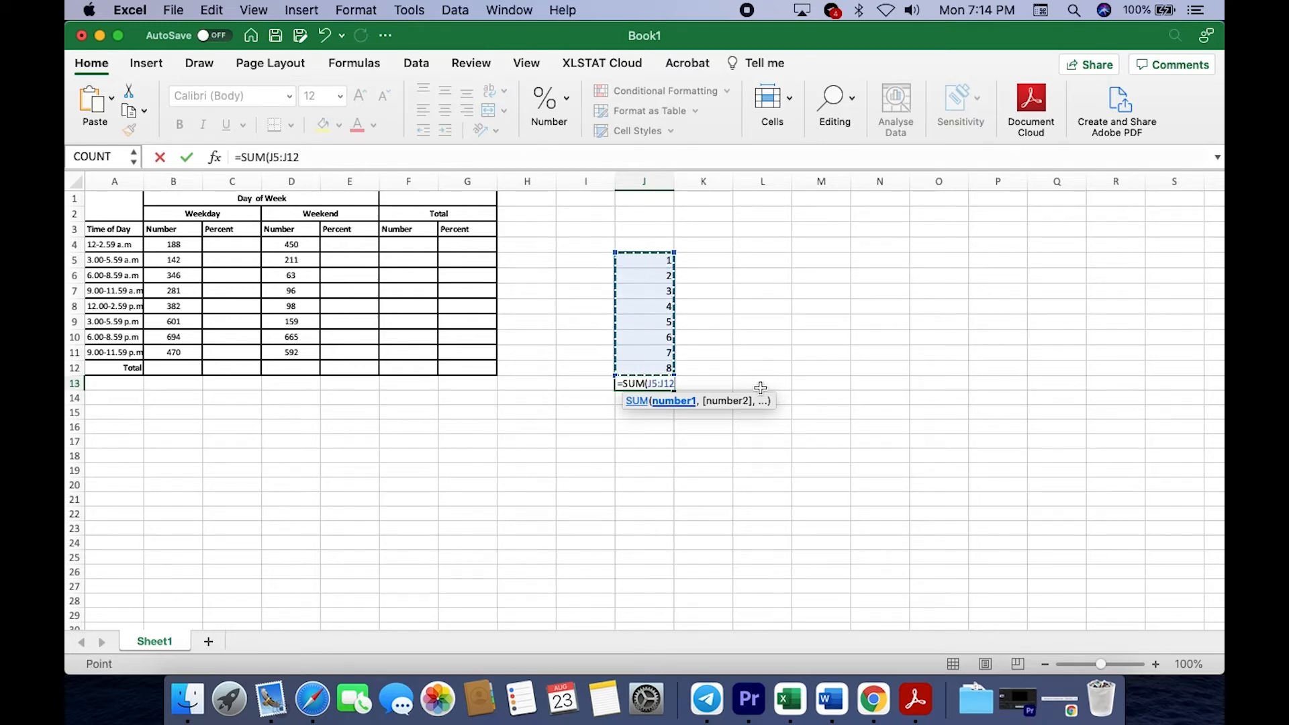
type(")")
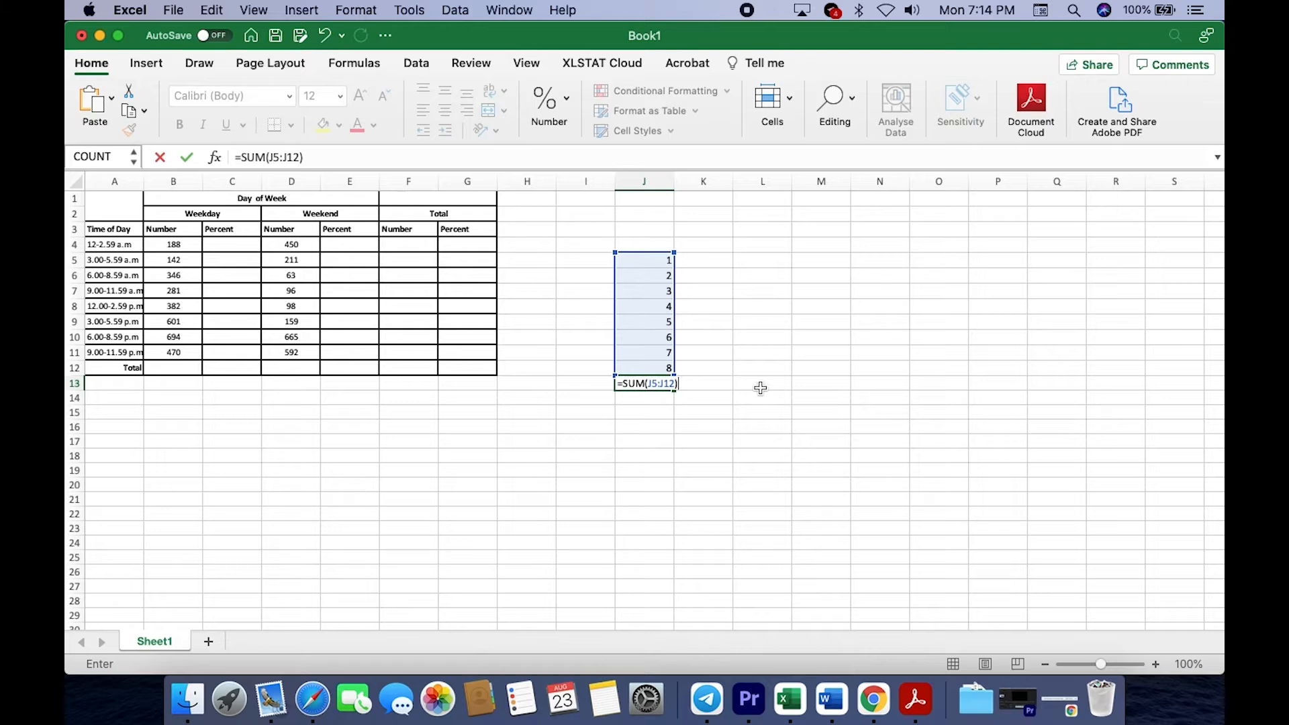
key("Return")
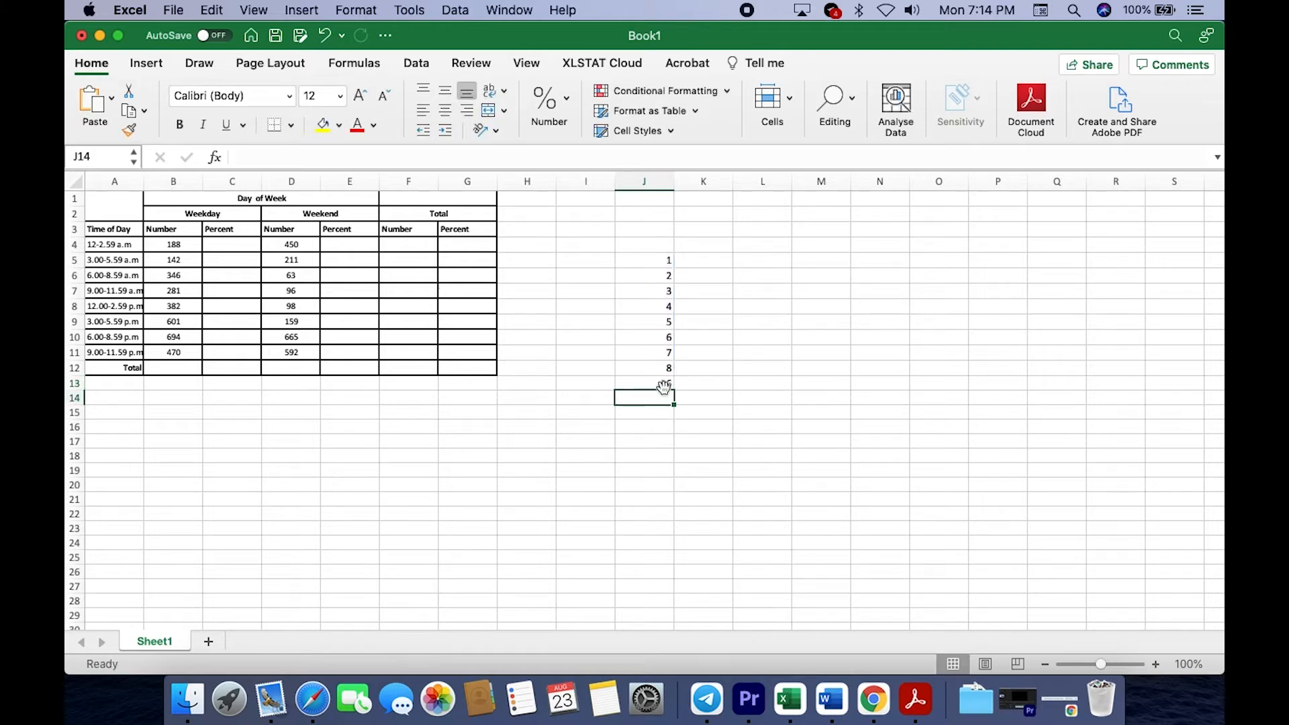
- Inspect the SUM formula in cell J13 against the sample numbers above it
left_click(664, 387)
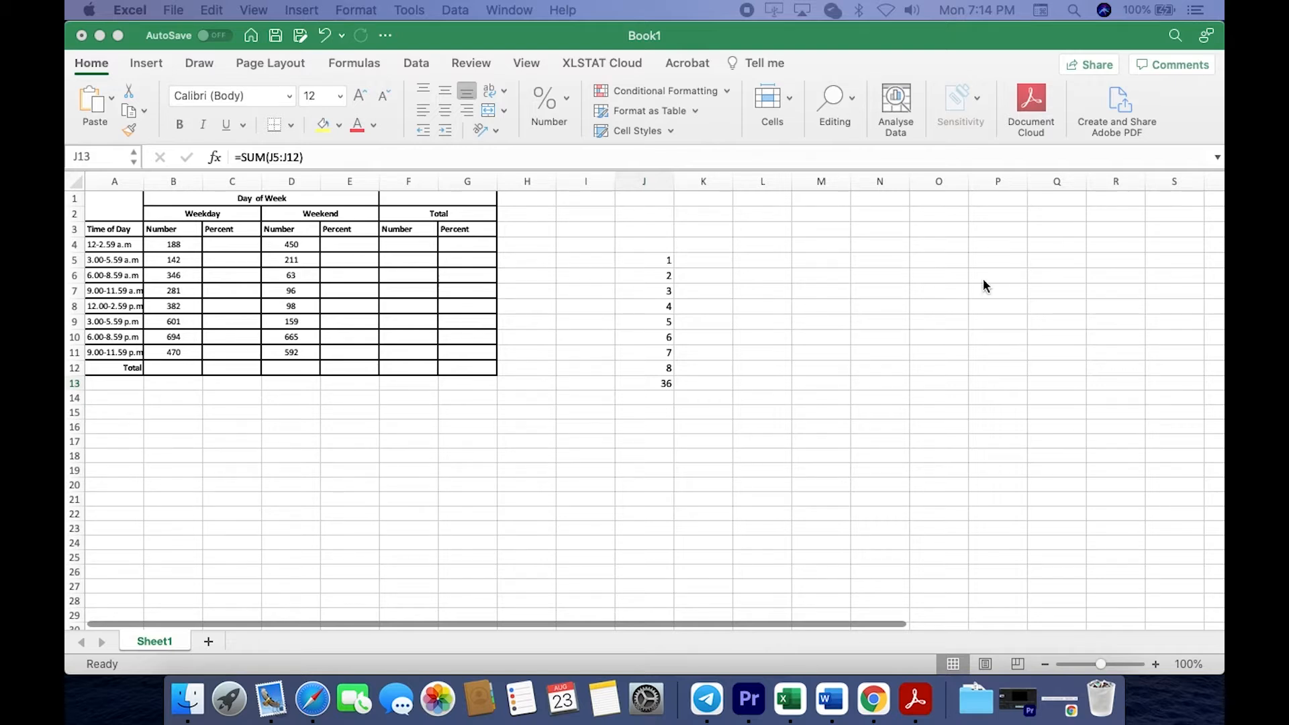
left_click(661, 382)
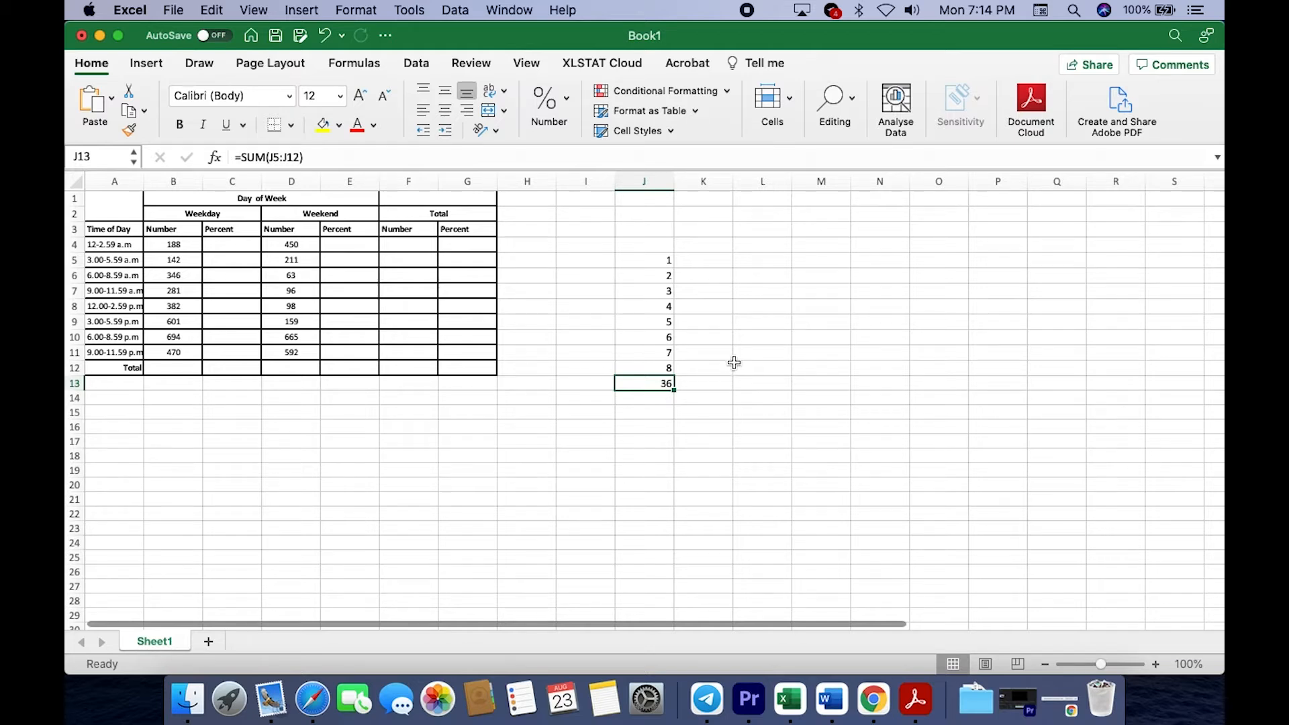
left_click(702, 386)
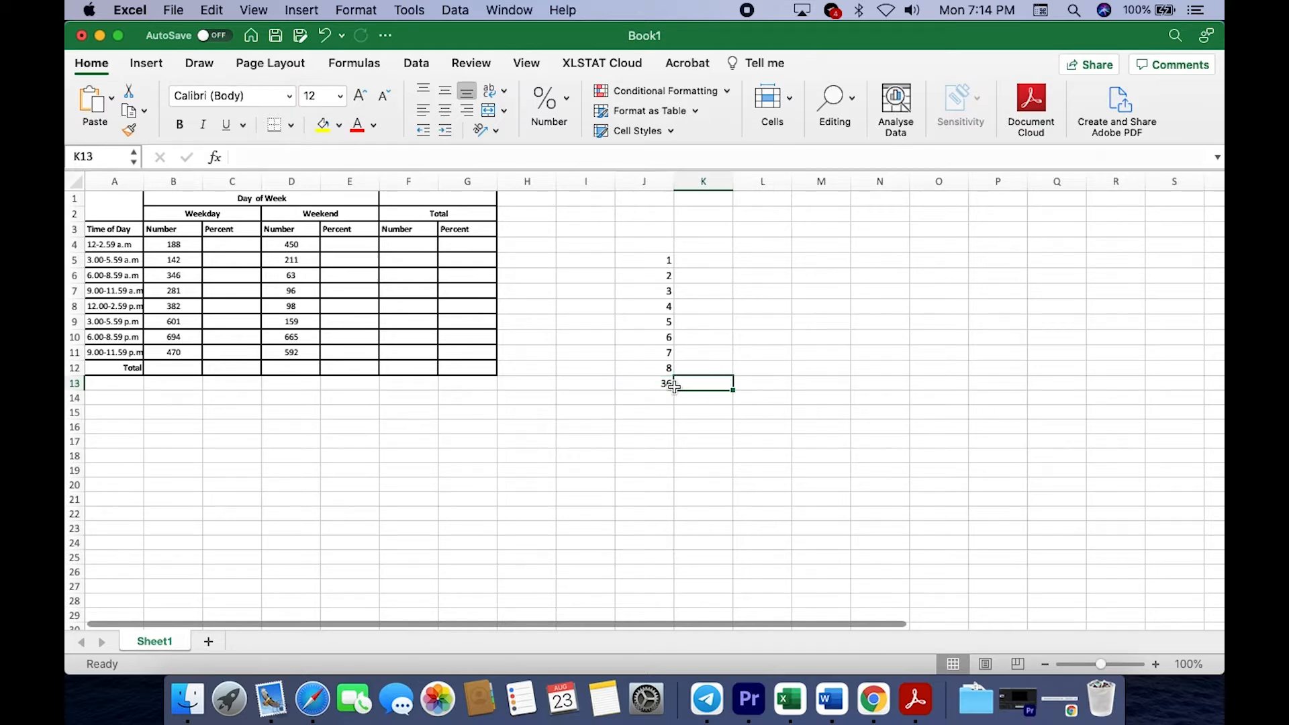
left_click(660, 386)
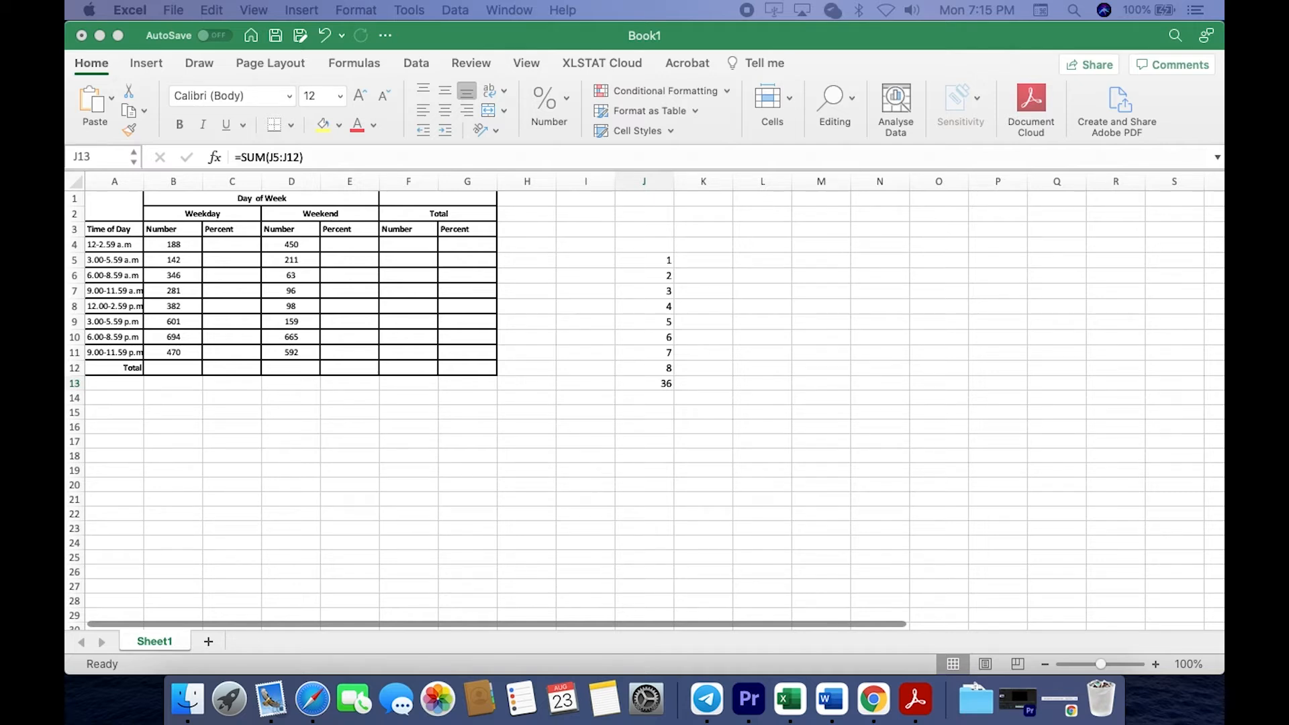
left_click(674, 269)
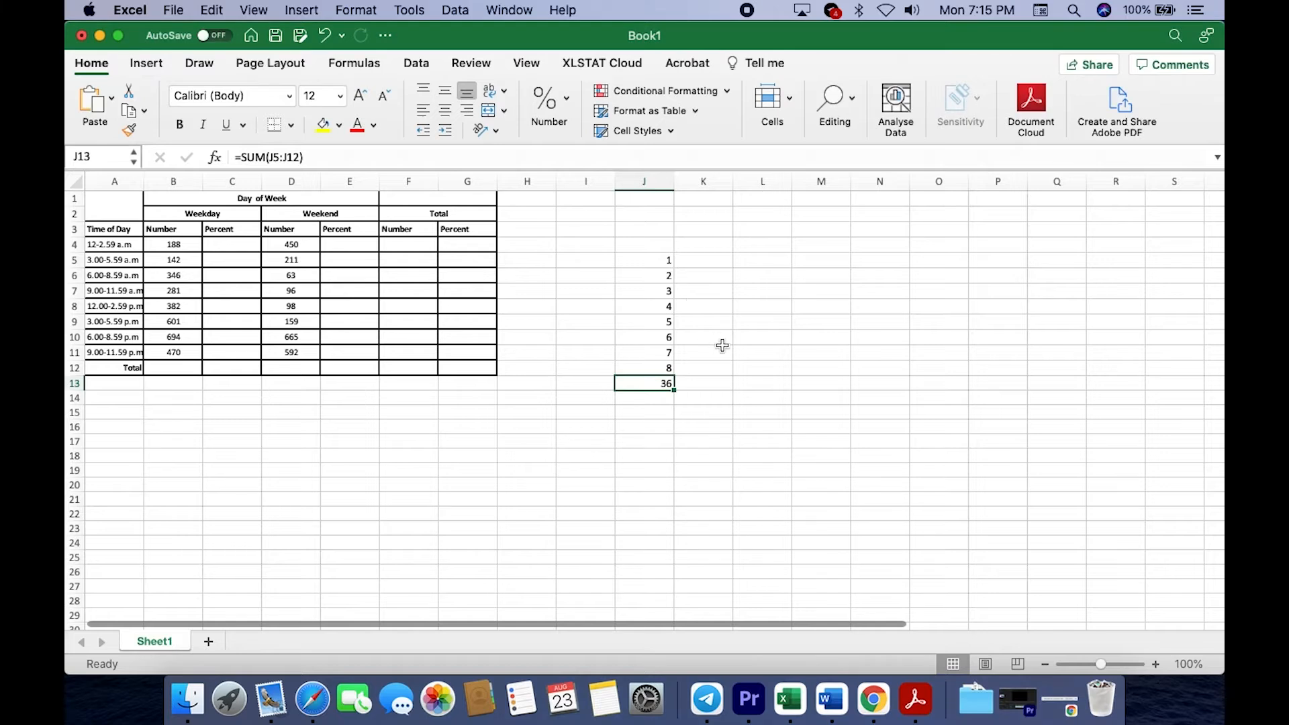
left_click(711, 265)
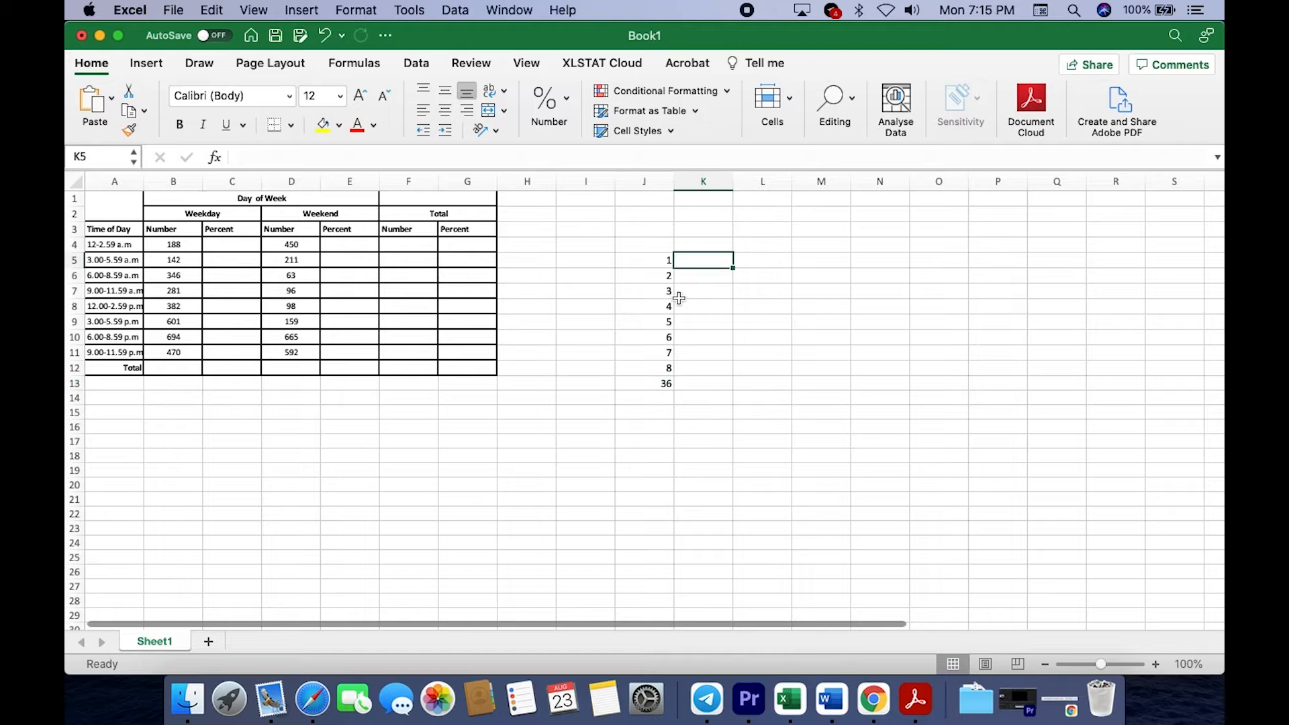
- Clear the sample numbers and their sum from cells J5 to J13
left_click(662, 260)
left_click(669, 380, "shift")
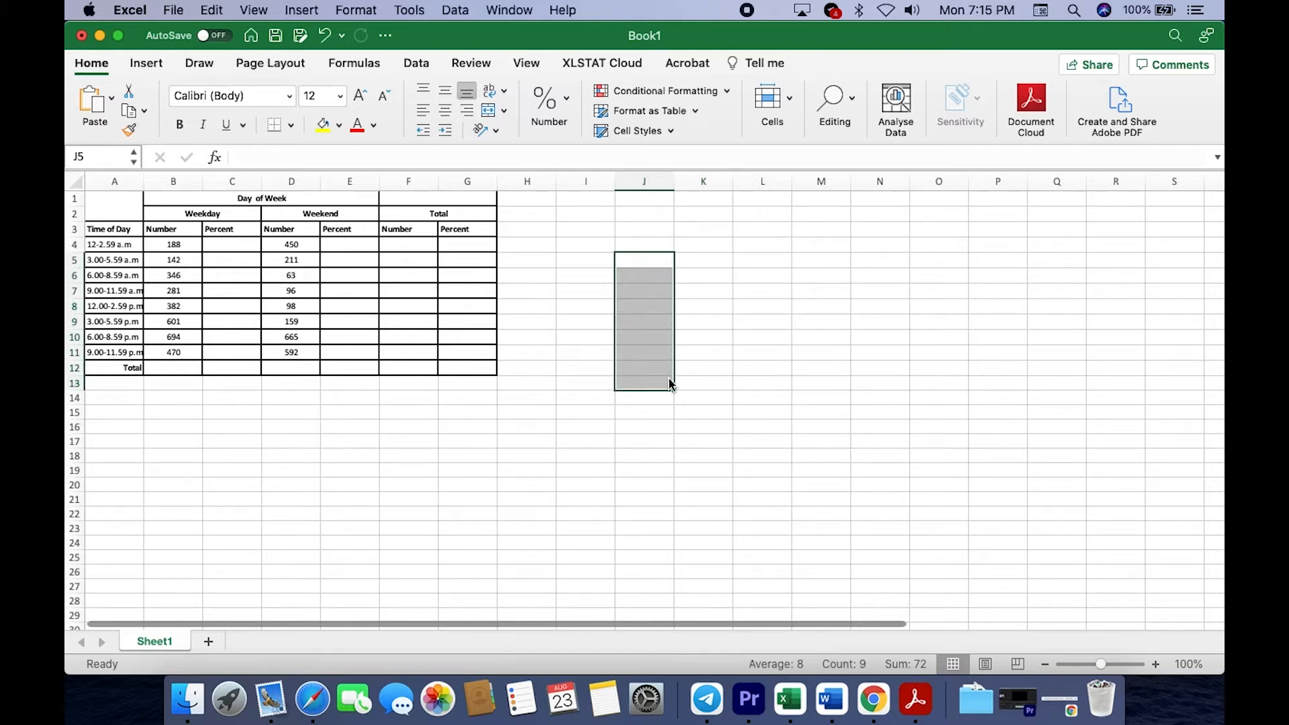
left_click(685, 244)
- Enter a new sample list of 1, 2, 3, 100 and 400 down cells J5 to J9
left_click(640, 256)
double_click(663, 269)
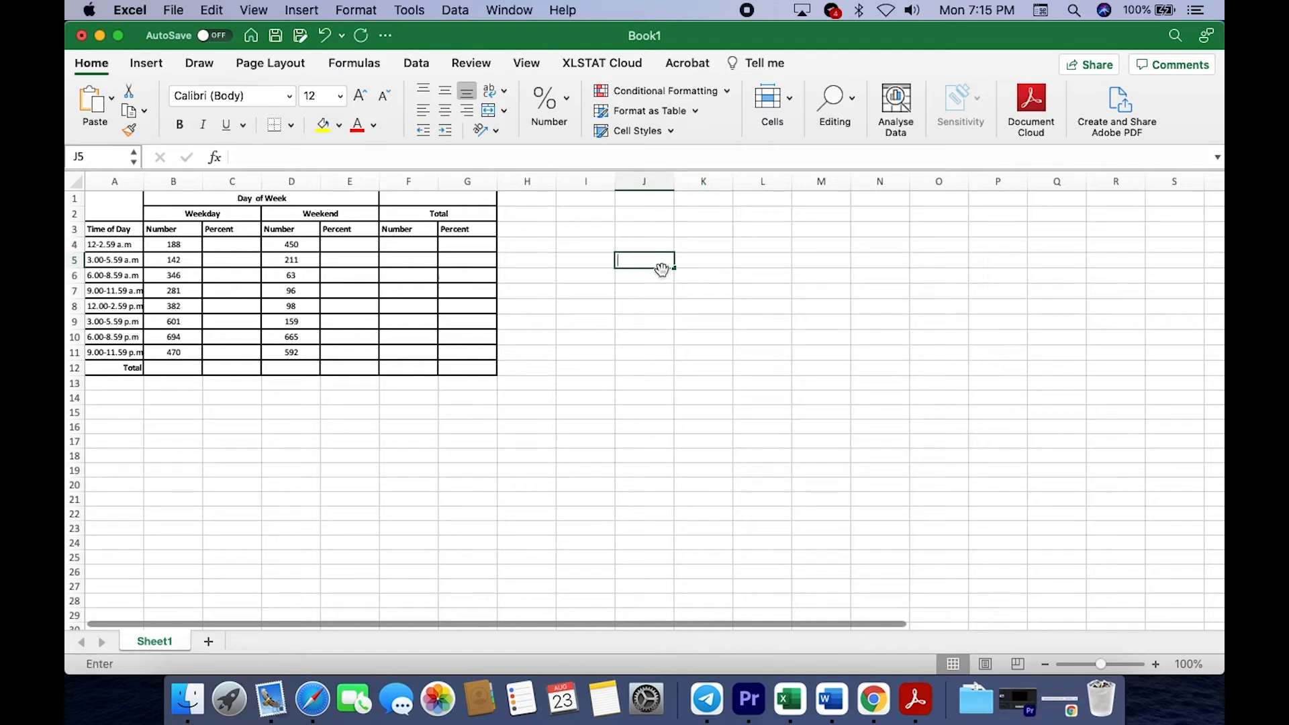
type("1")
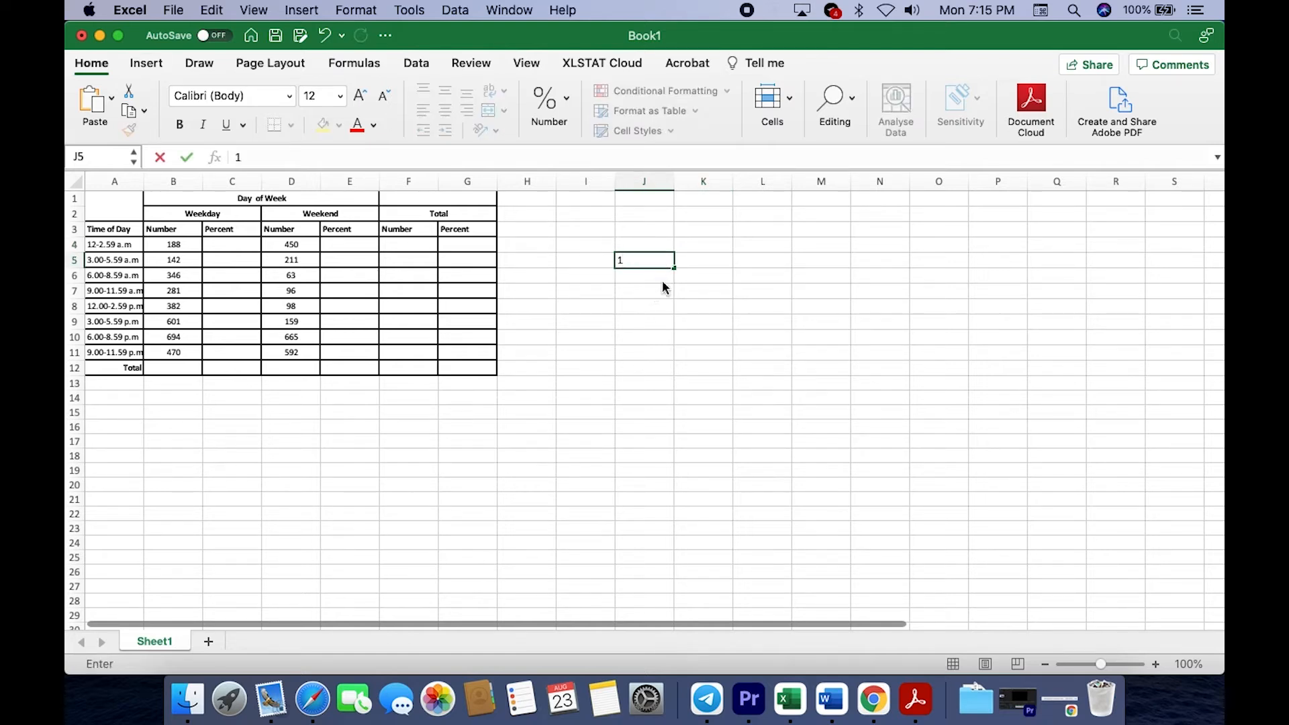
key("Return")
type("2")
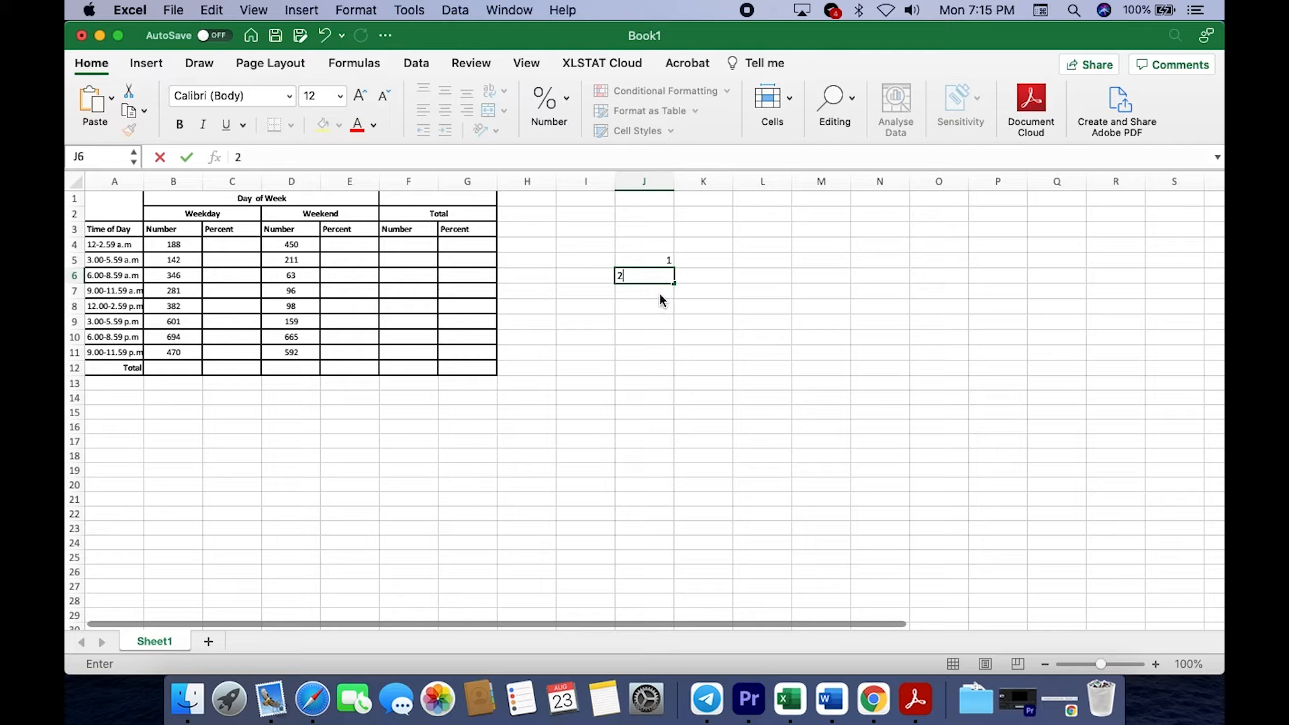
left_click(173, 245)
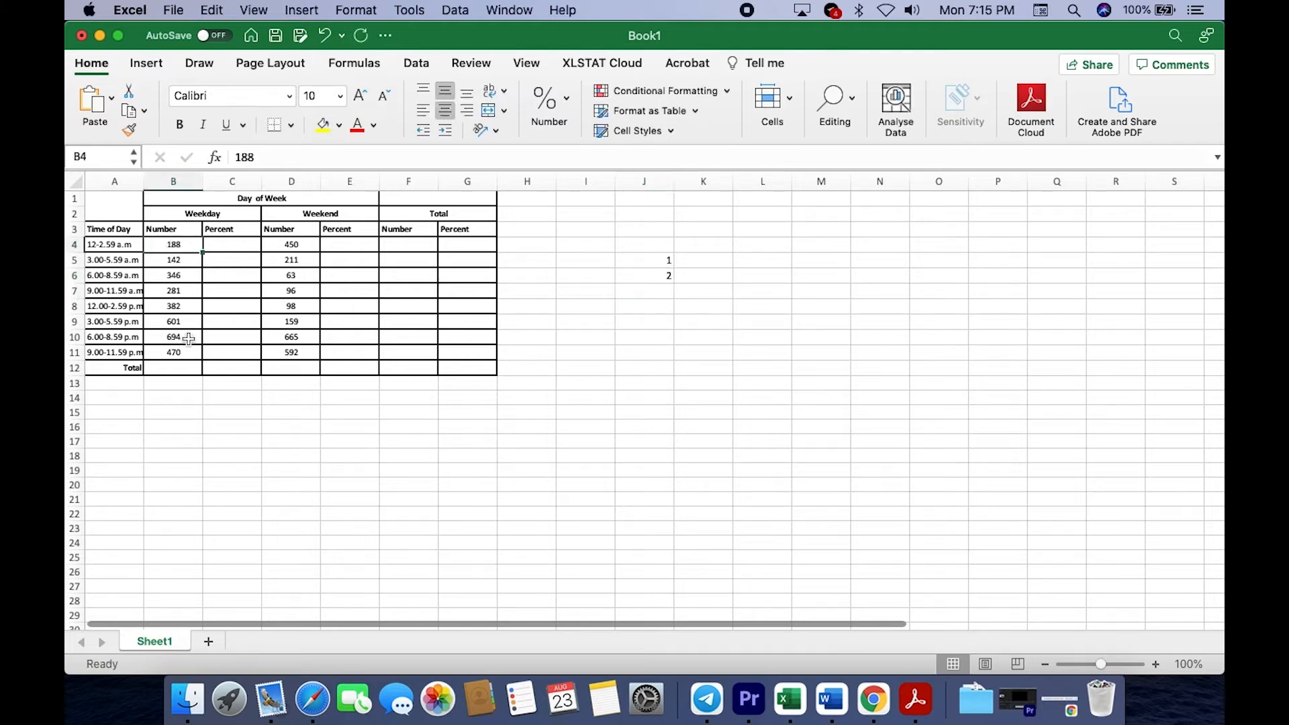
left_click(186, 352, "shift")
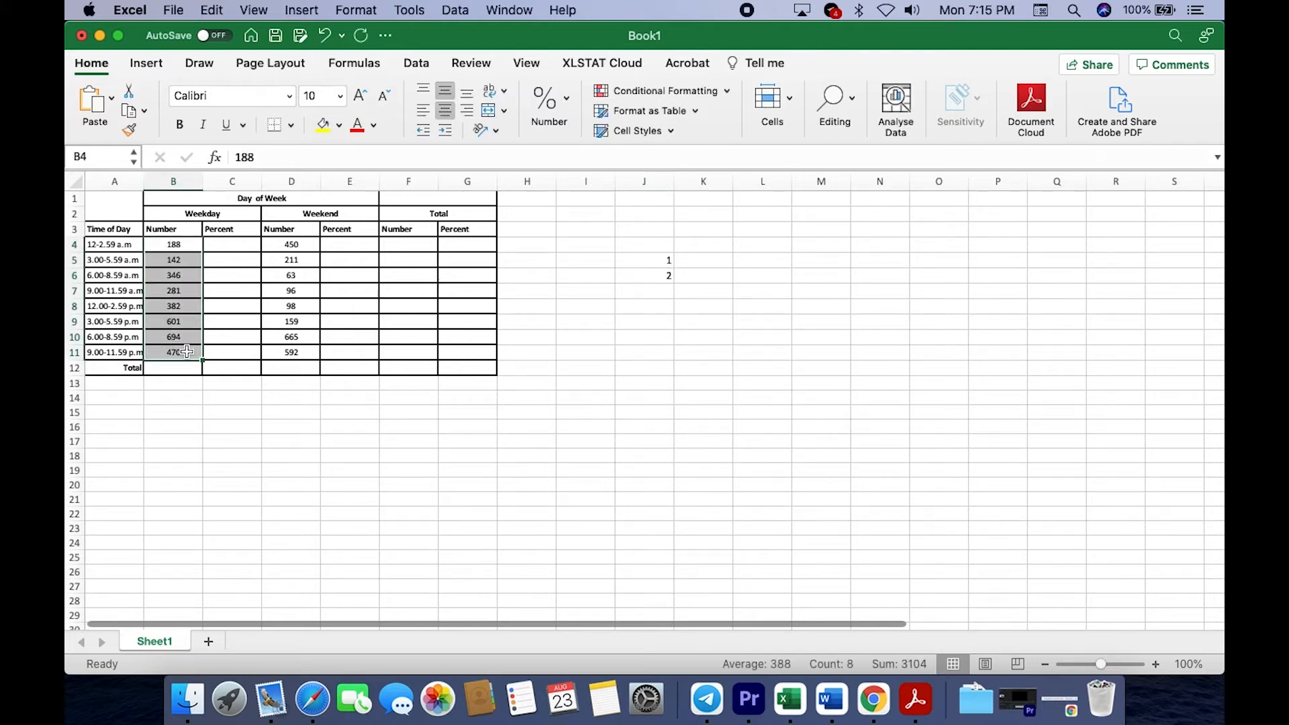
left_click(668, 247)
left_click(669, 265)
left_click(668, 272)
type("2")
left_click(656, 293)
type("3")
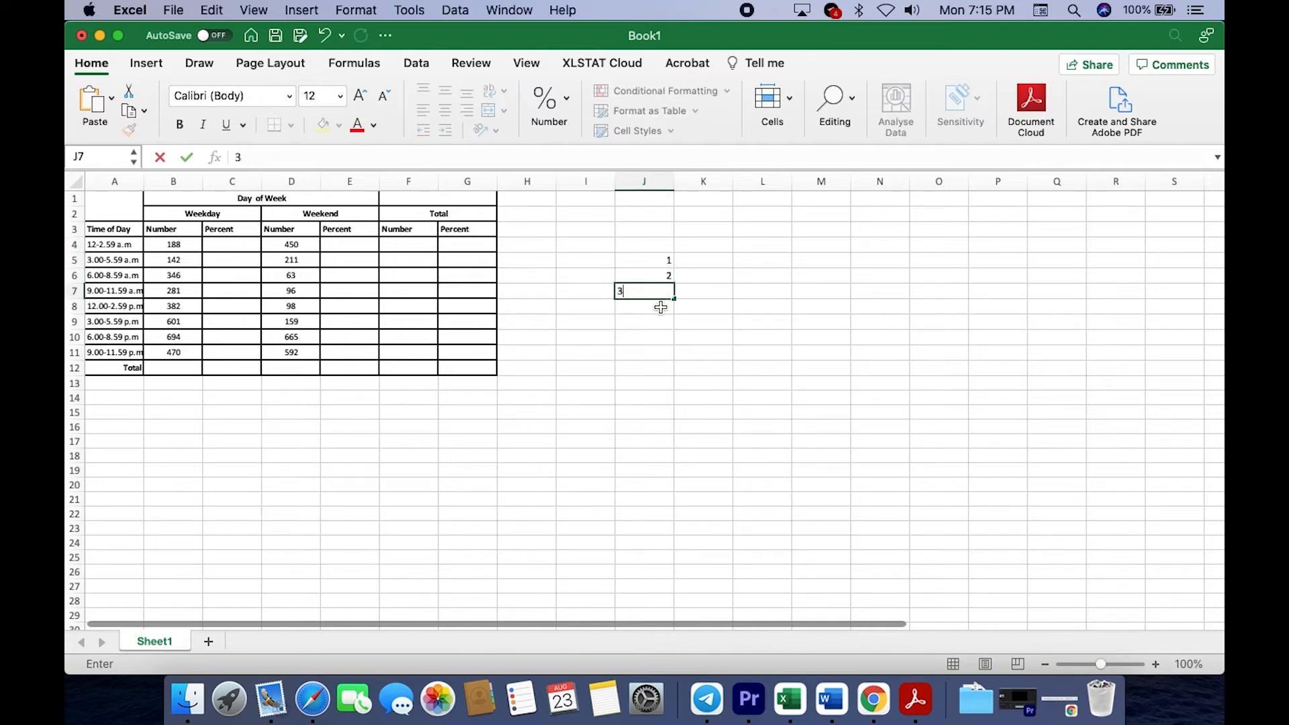
left_click(661, 309)
type("100")
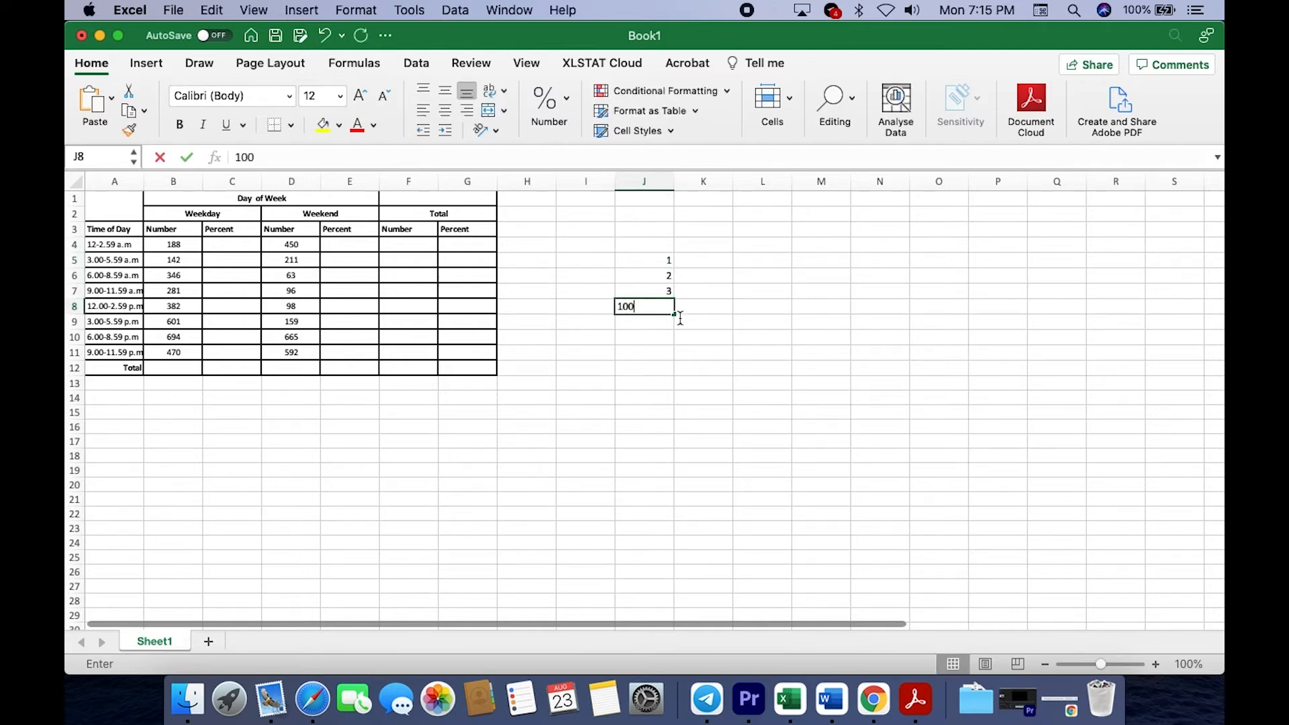
left_click(658, 324)
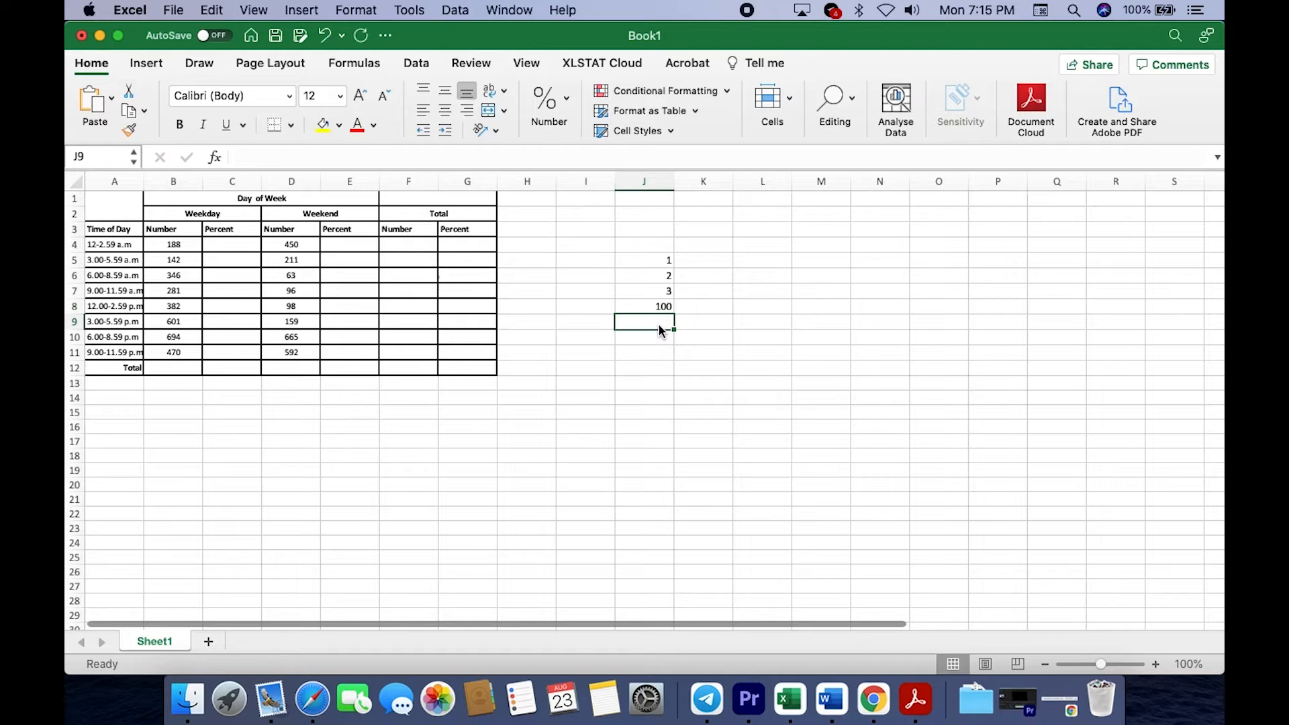
type("42")
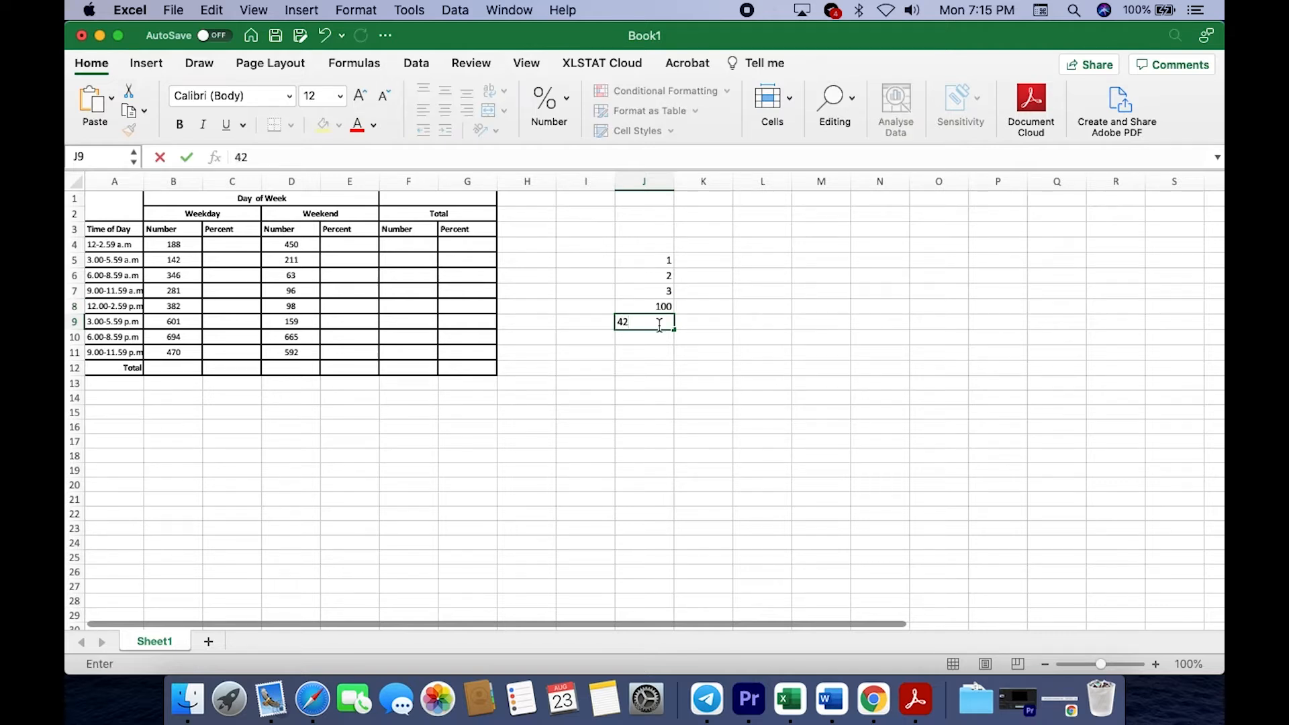
type("00")
key("Return")
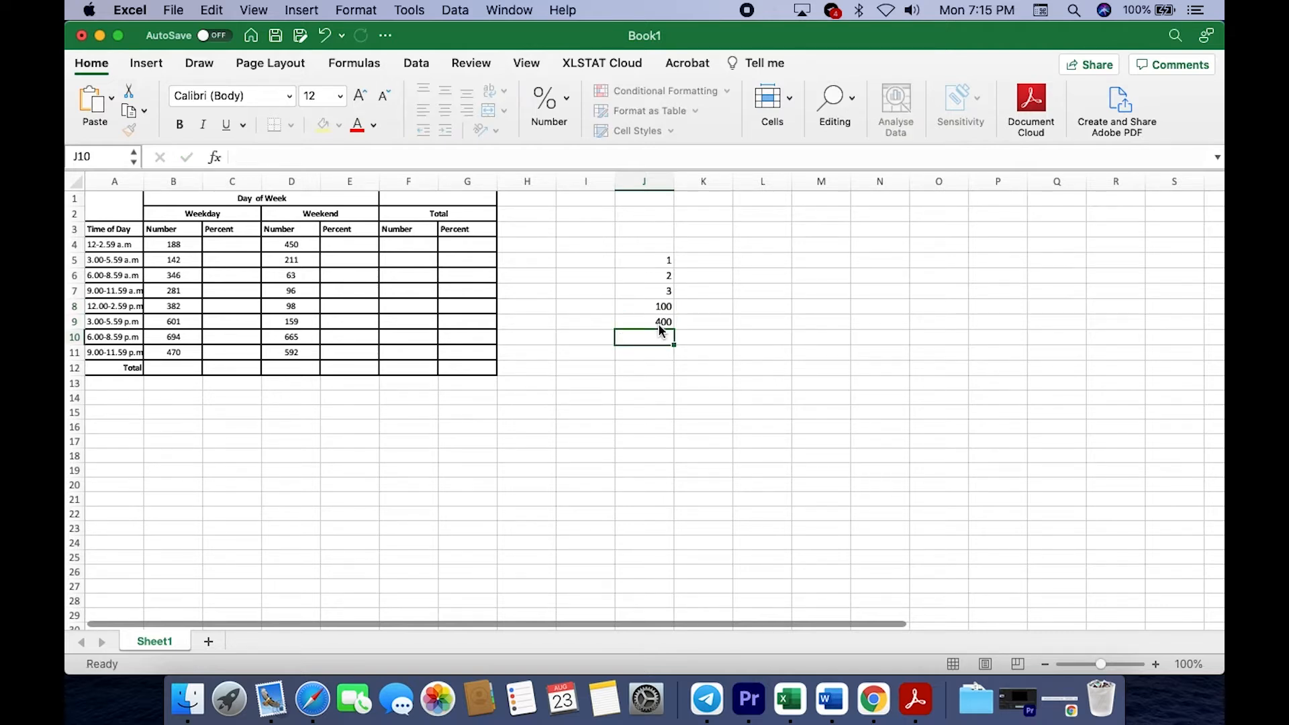
- Enter the total 506 as a plain value in cell J10 and fill that cell with yellow
left_click(666, 259)
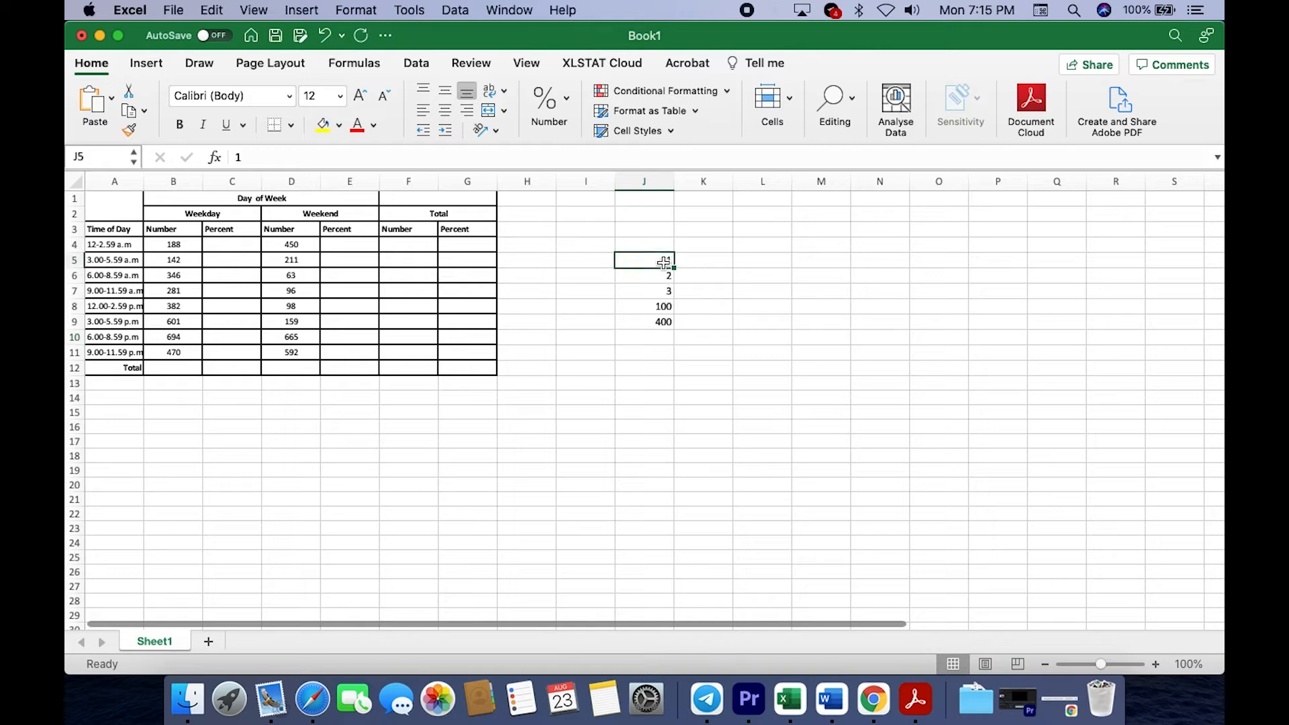
left_click(666, 323, "shift")
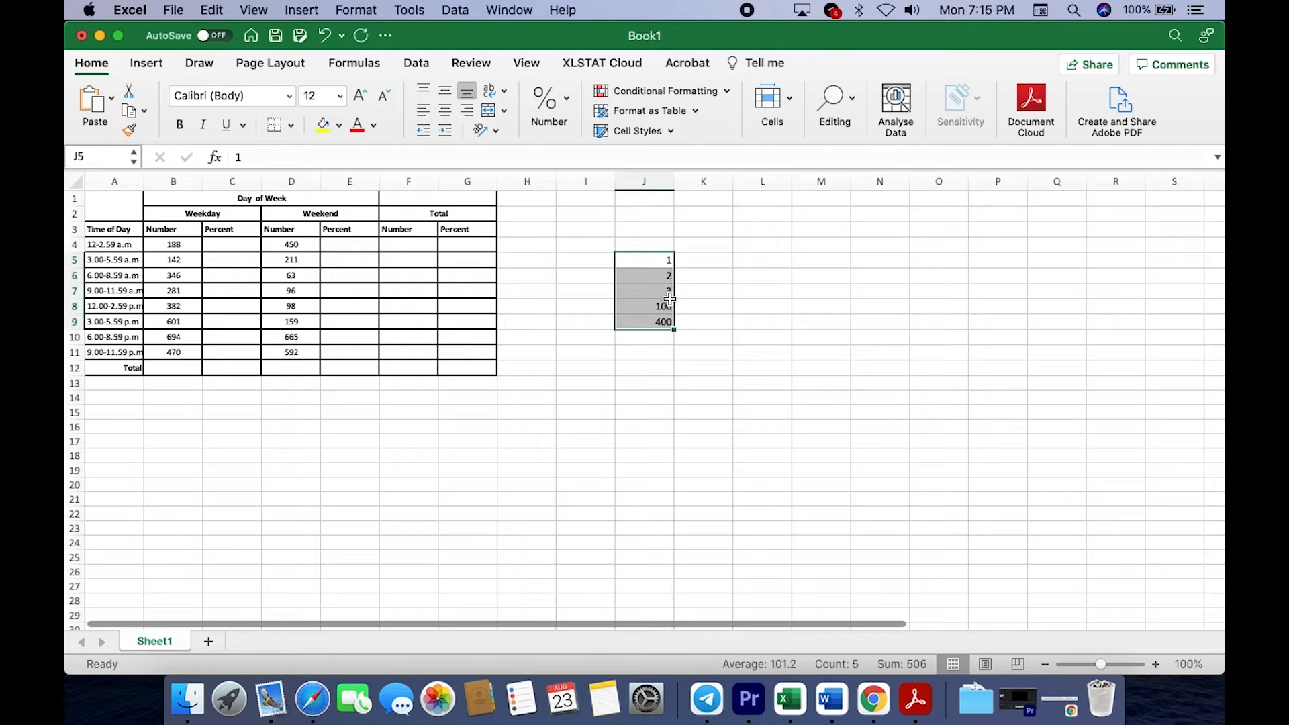
left_click(664, 341)
type("506")
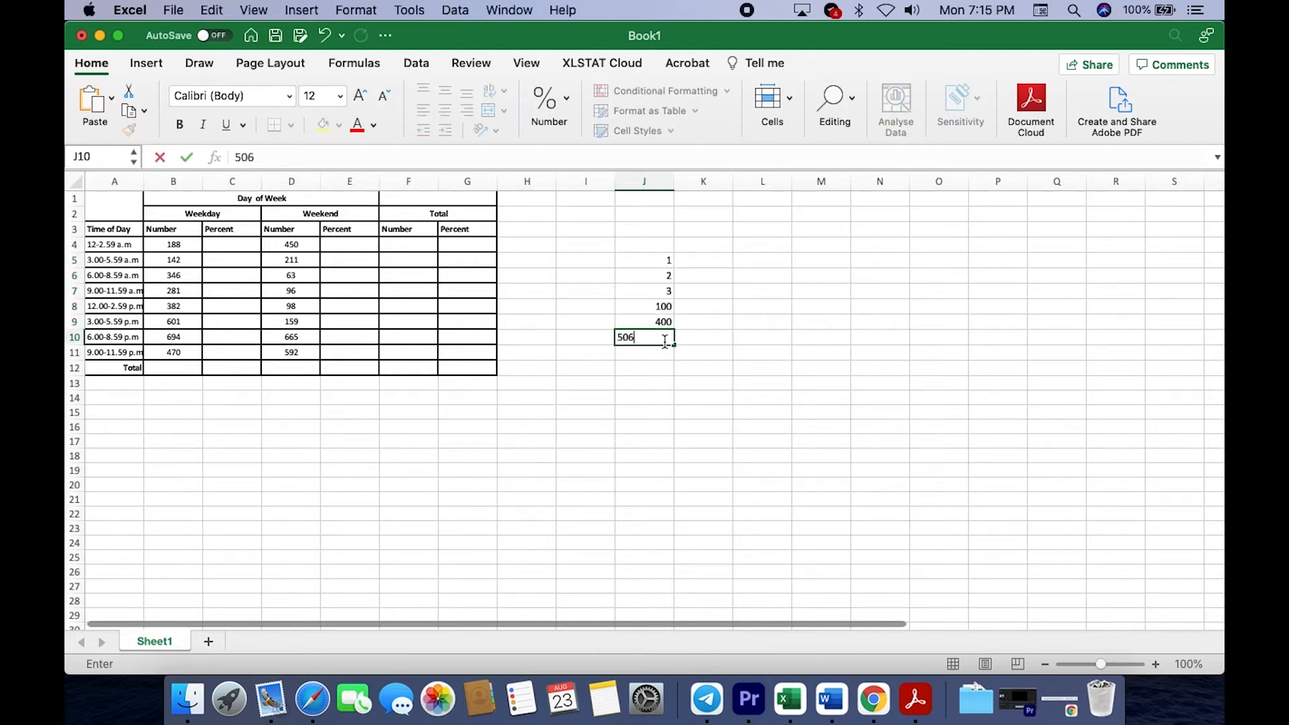
key("Return")
key("Up")
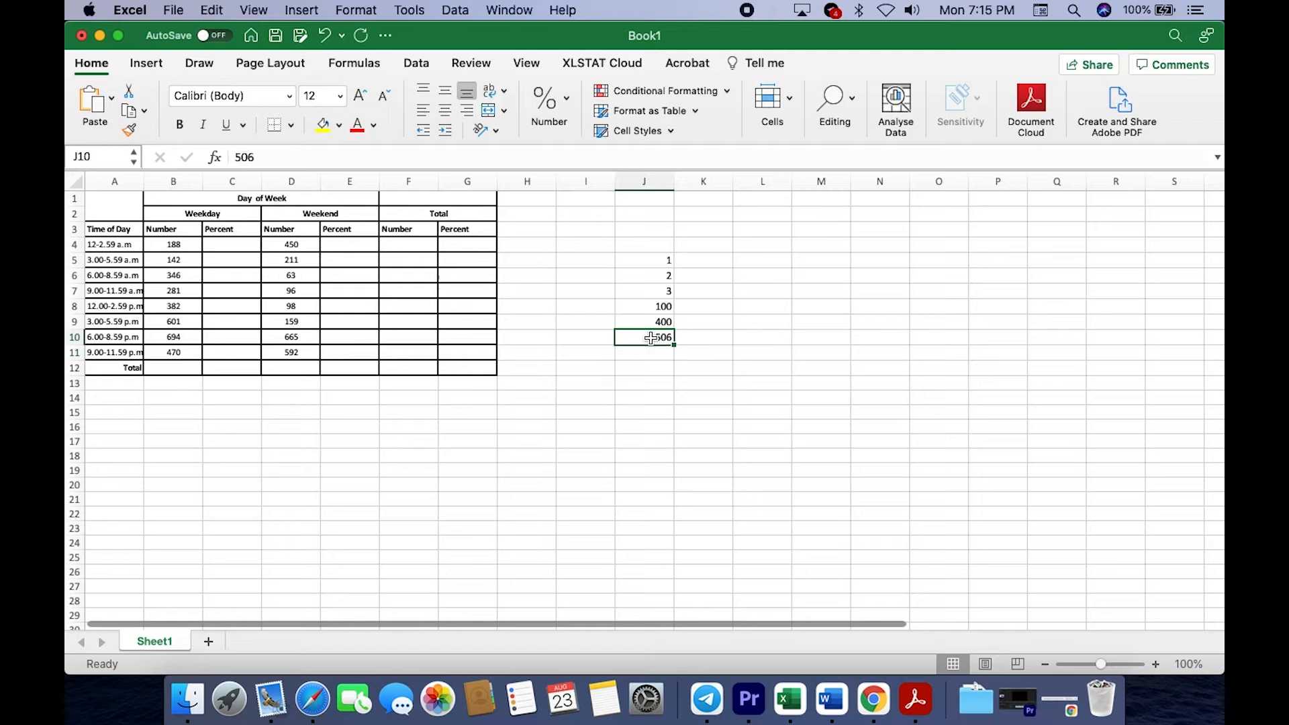
left_click(317, 121)
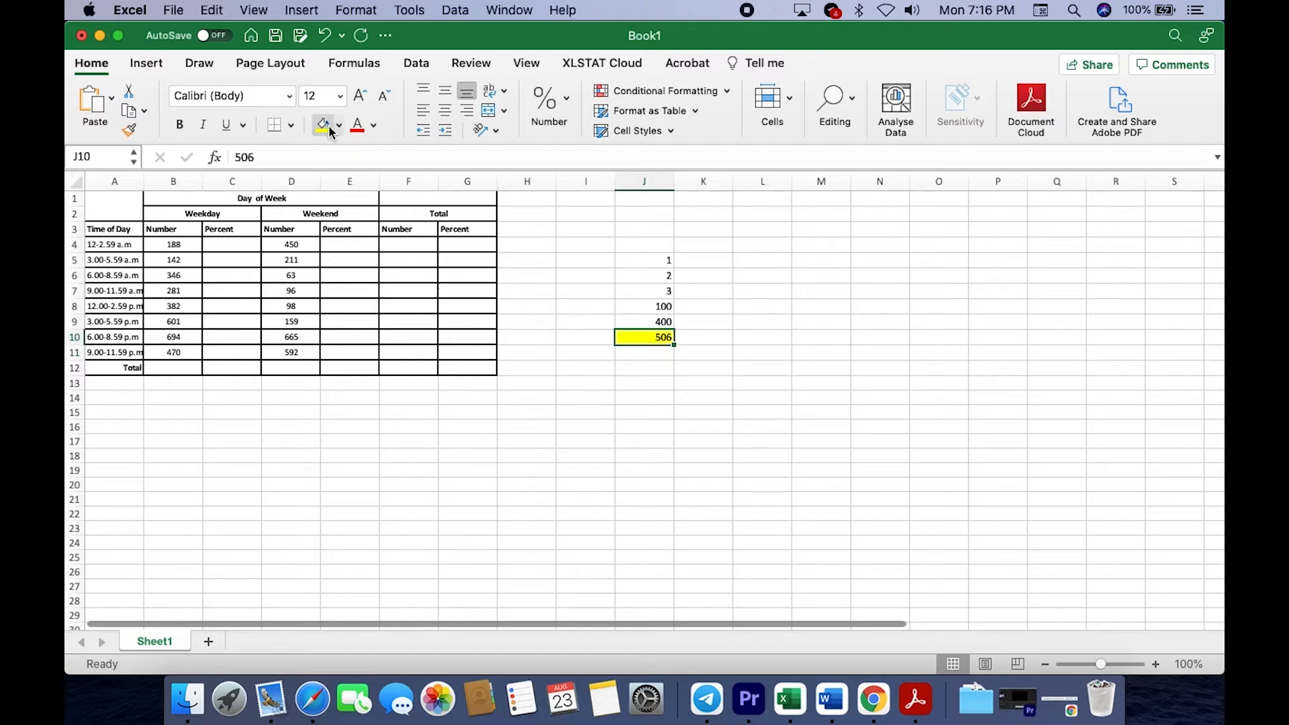
left_click(658, 263)
left_click(668, 320, "shift")
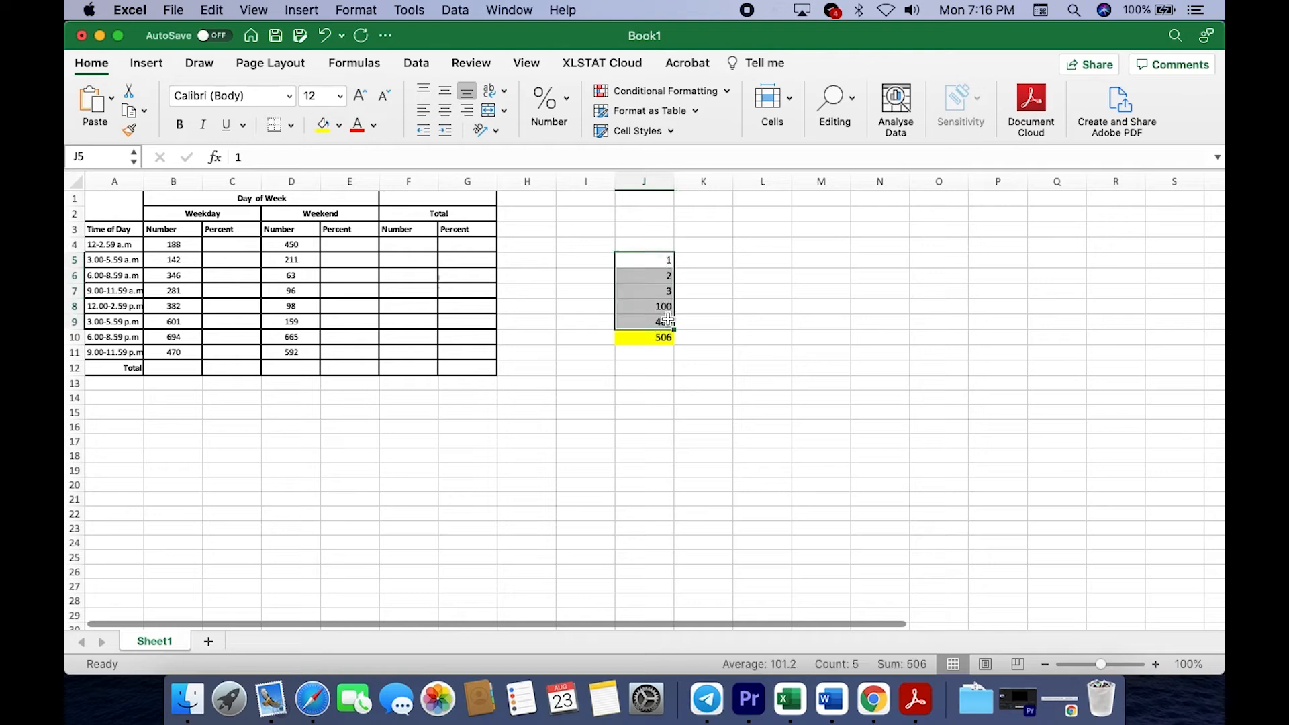
left_click(756, 260)
key("super+v")
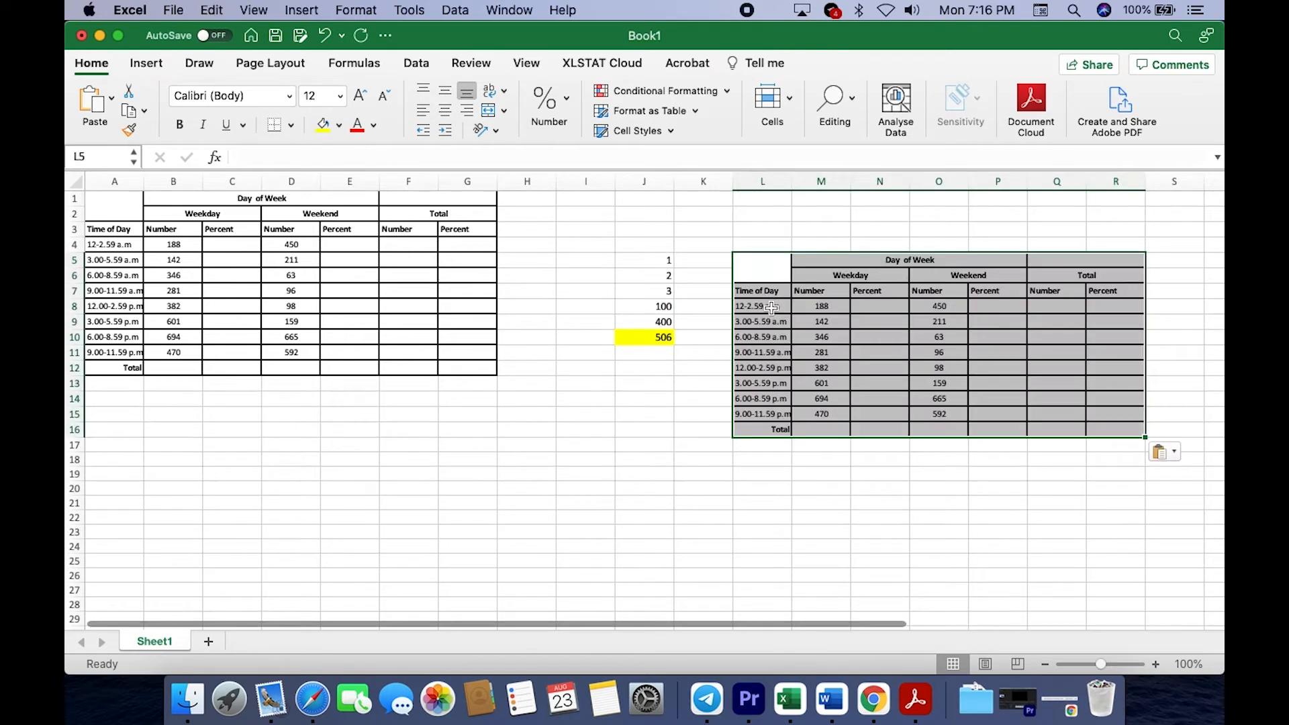
key("super+z")
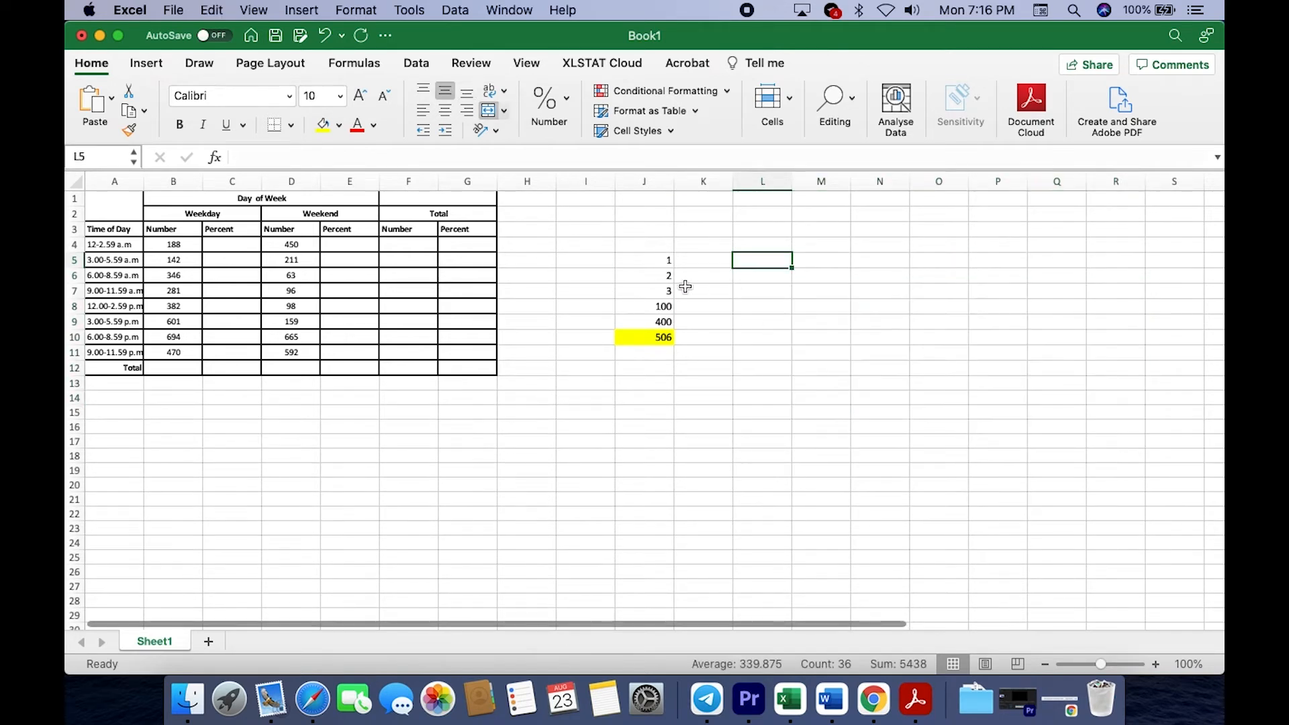
left_click(665, 263)
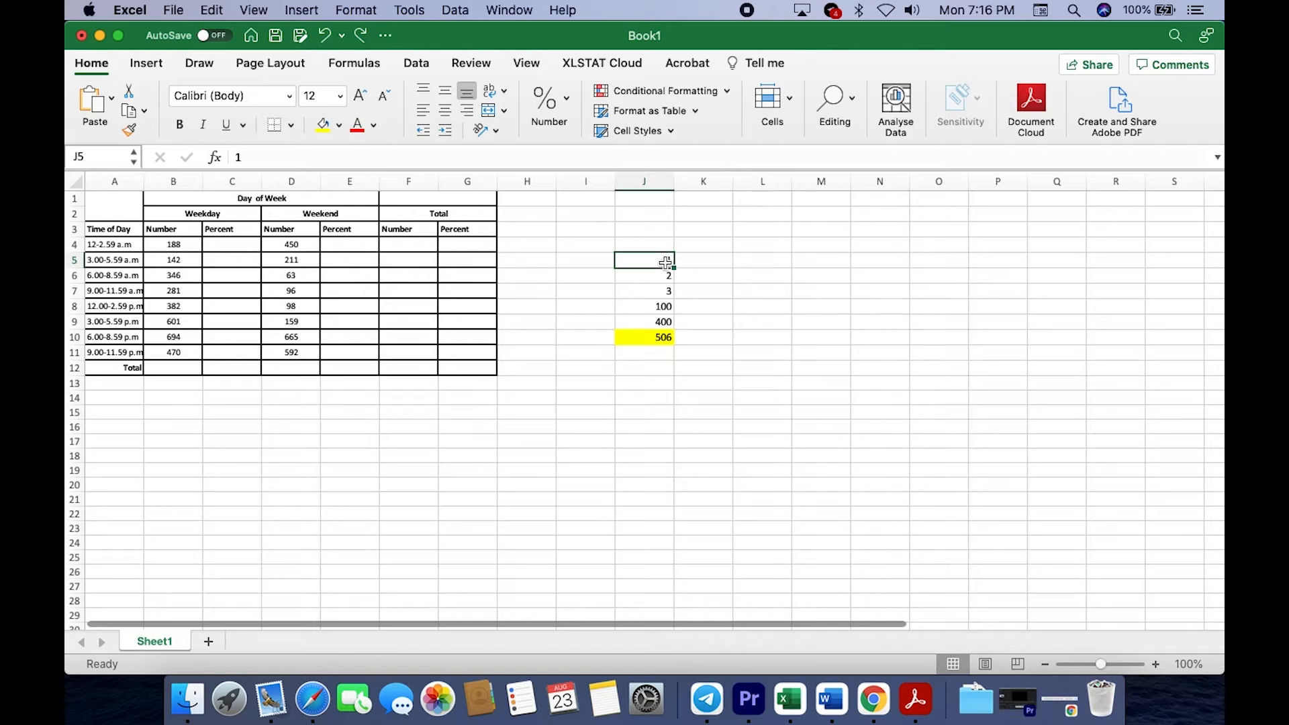
left_click(663, 323, "shift")
left_click(757, 261)
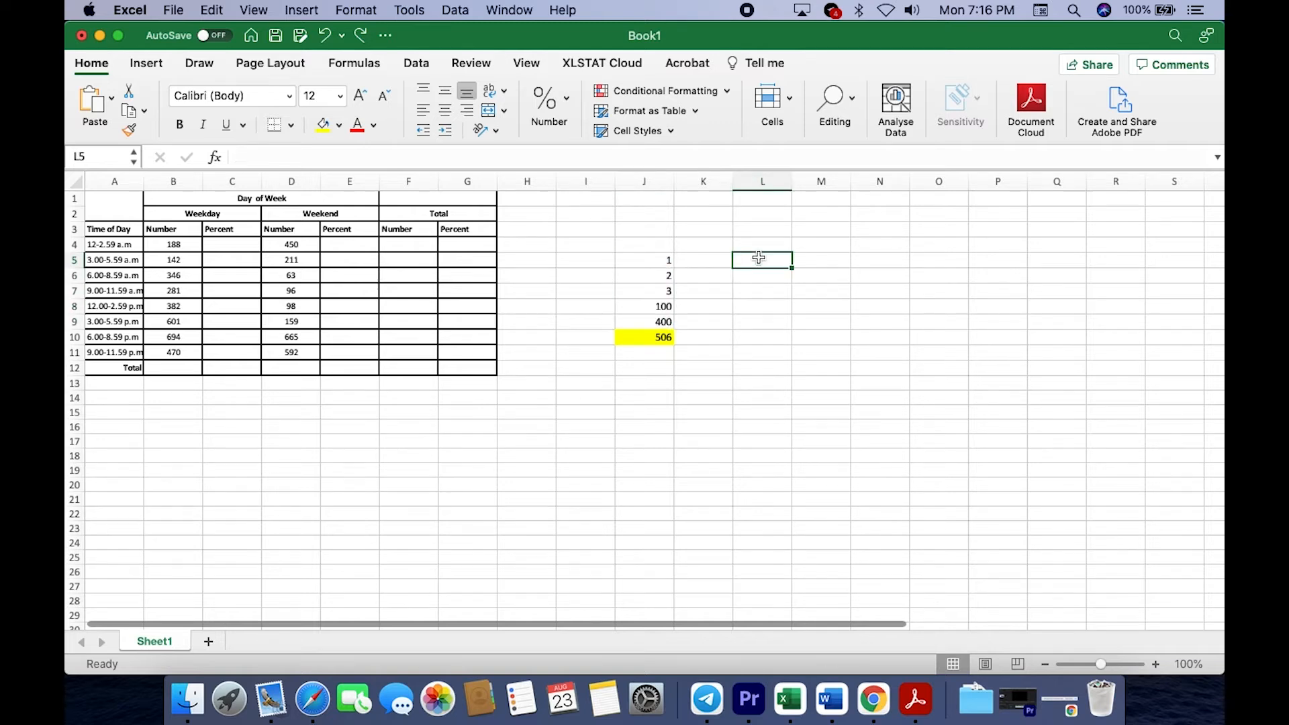
key("super+v")
key("super+z")
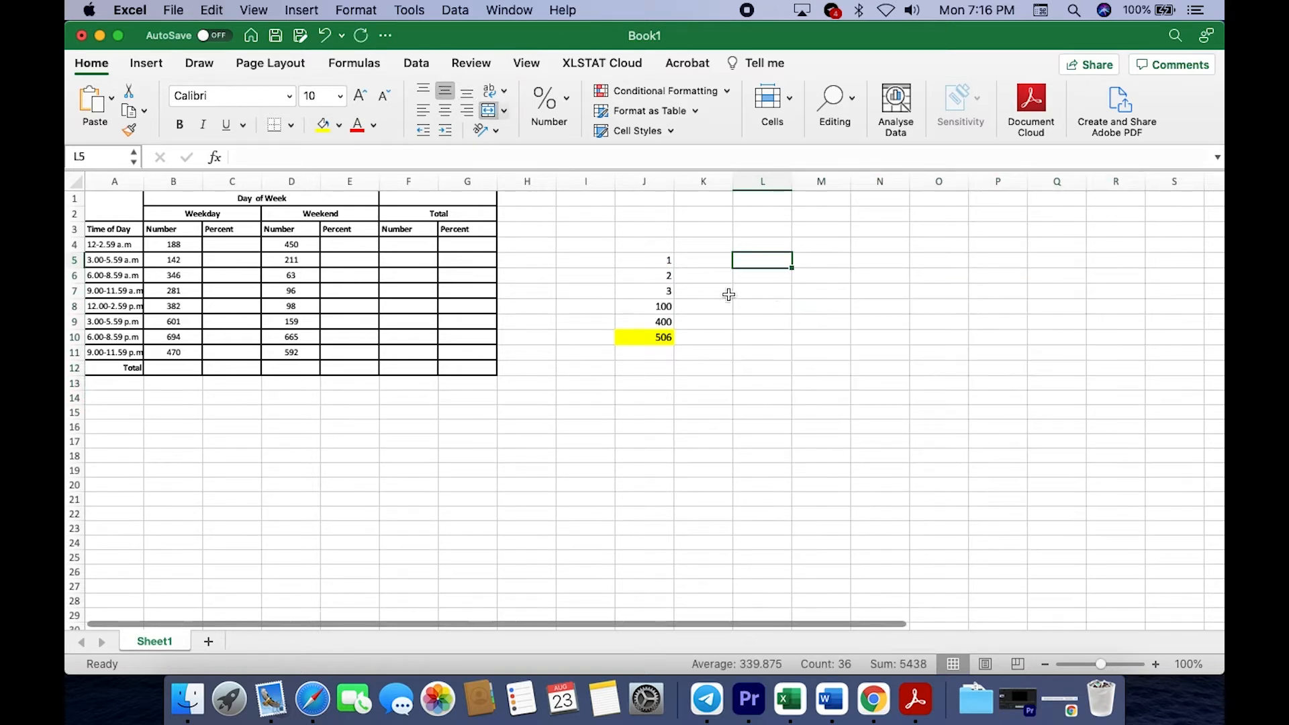
- Copy the sample numbers in cells J5 to J9 into cells L5 to L9
left_click(669, 264)
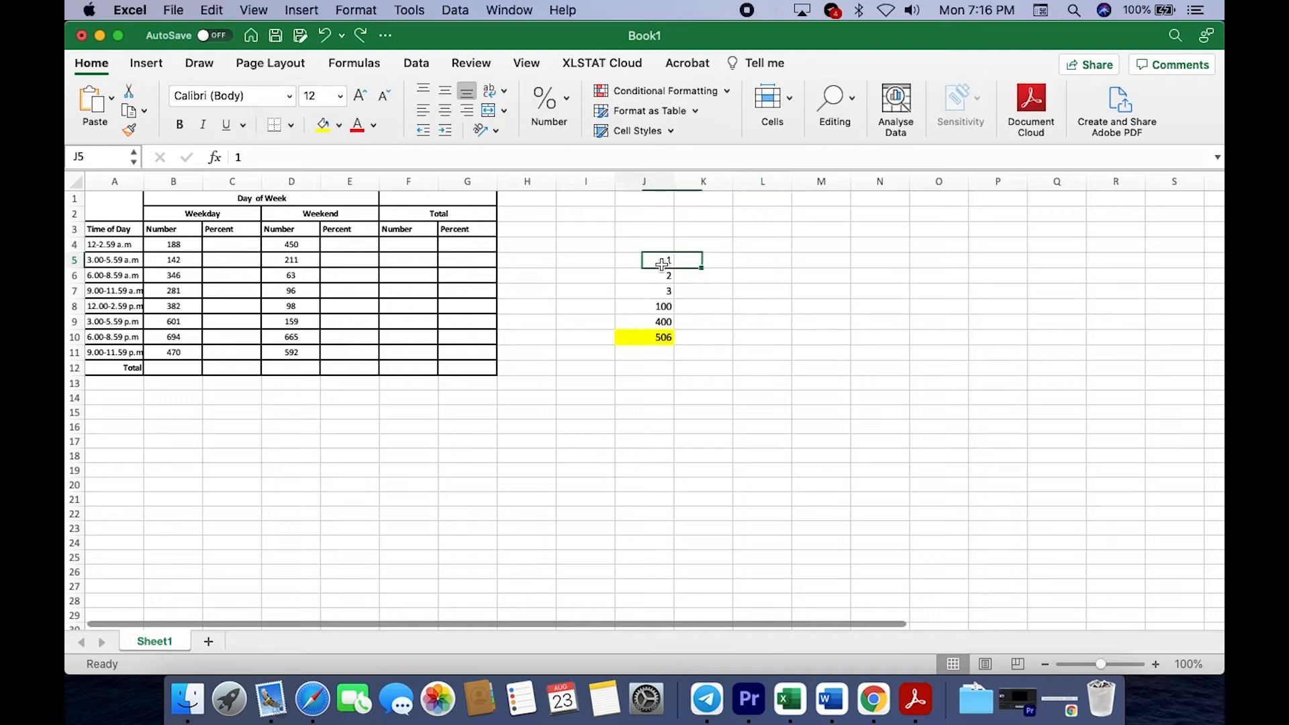
left_click_drag(666, 319, 666, 320)
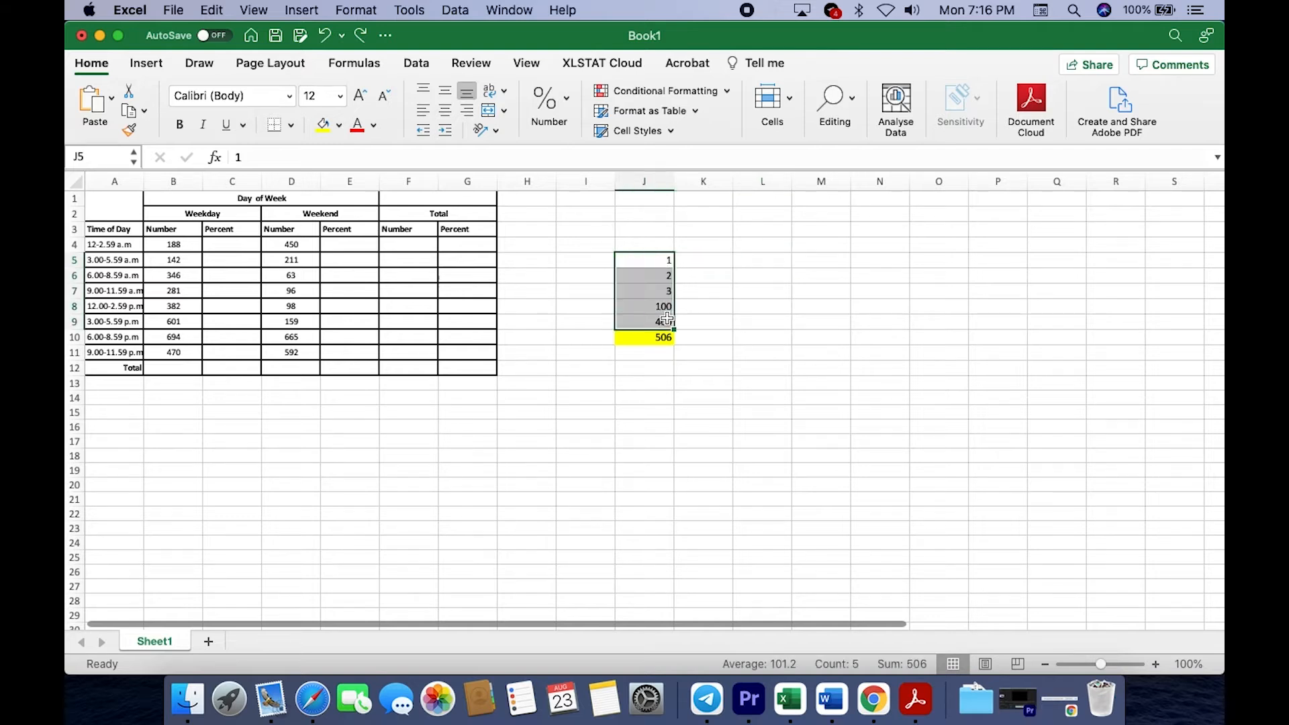
key("super+c")
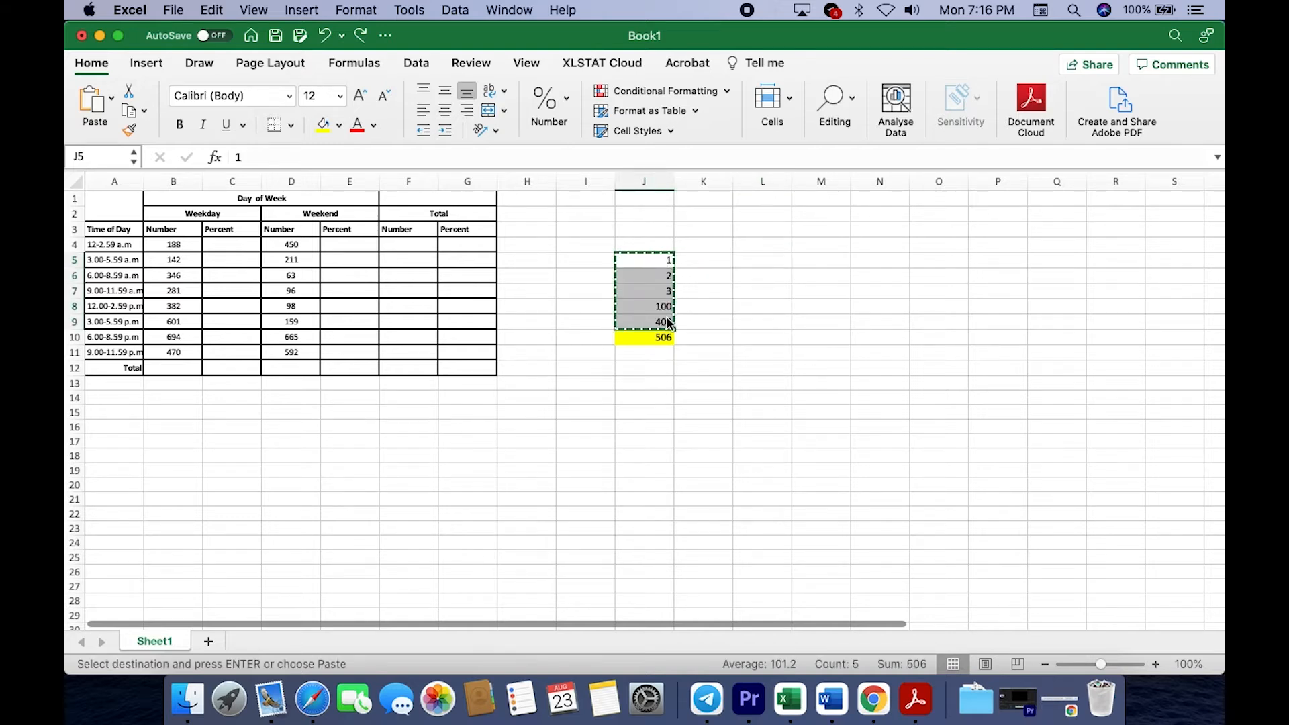
left_click(756, 259)
key("super+v")
left_click(754, 368)
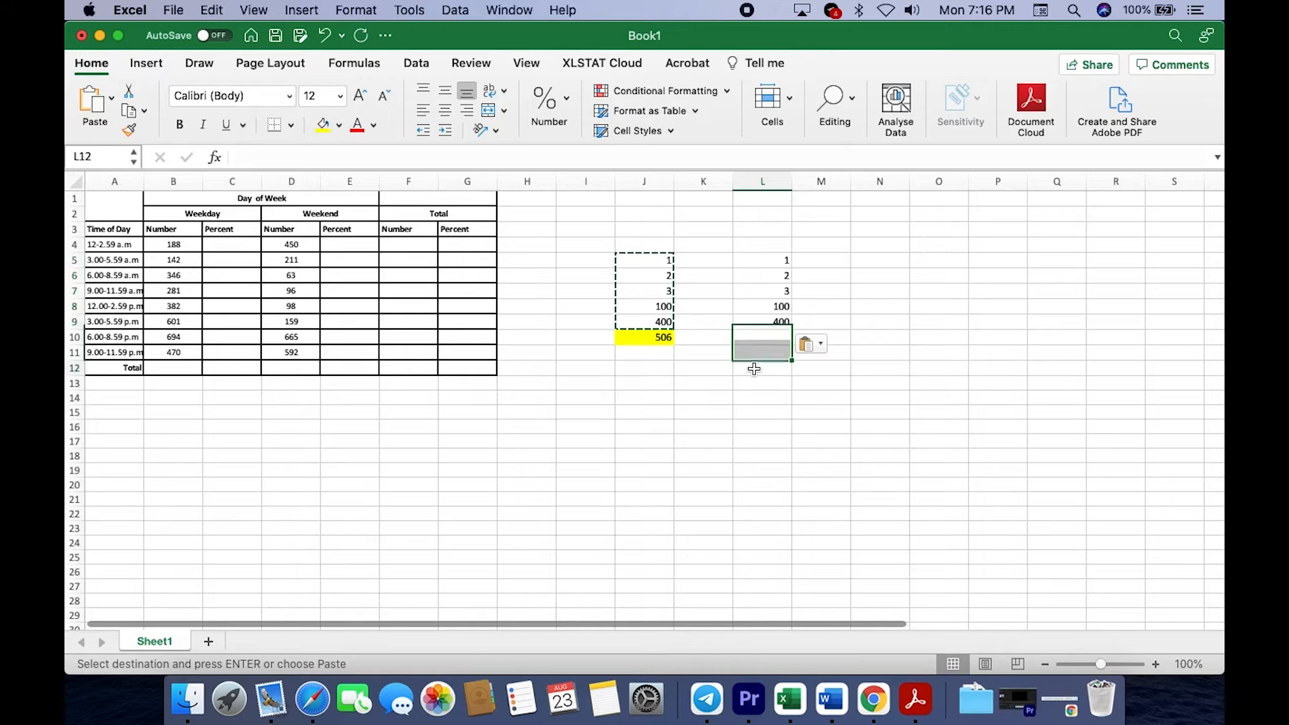
key("Escape")
left_click(784, 261)
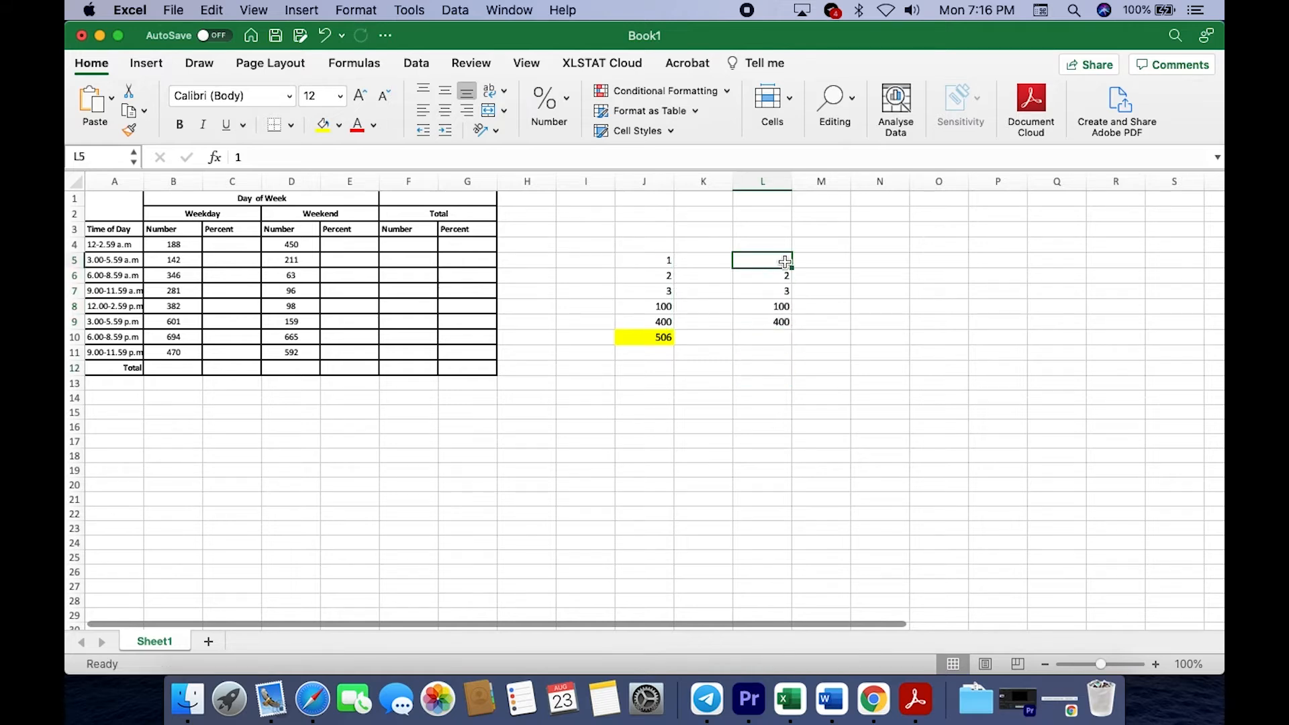
left_click(660, 339)
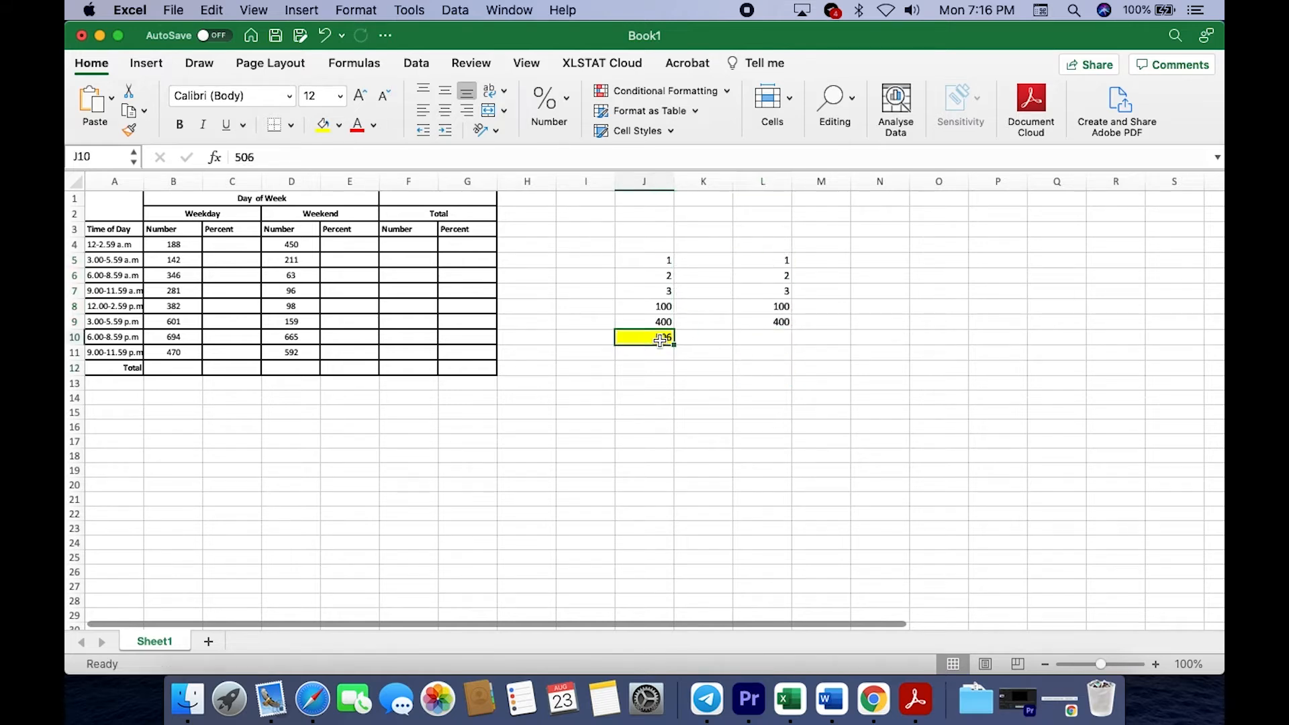
left_click(777, 337)
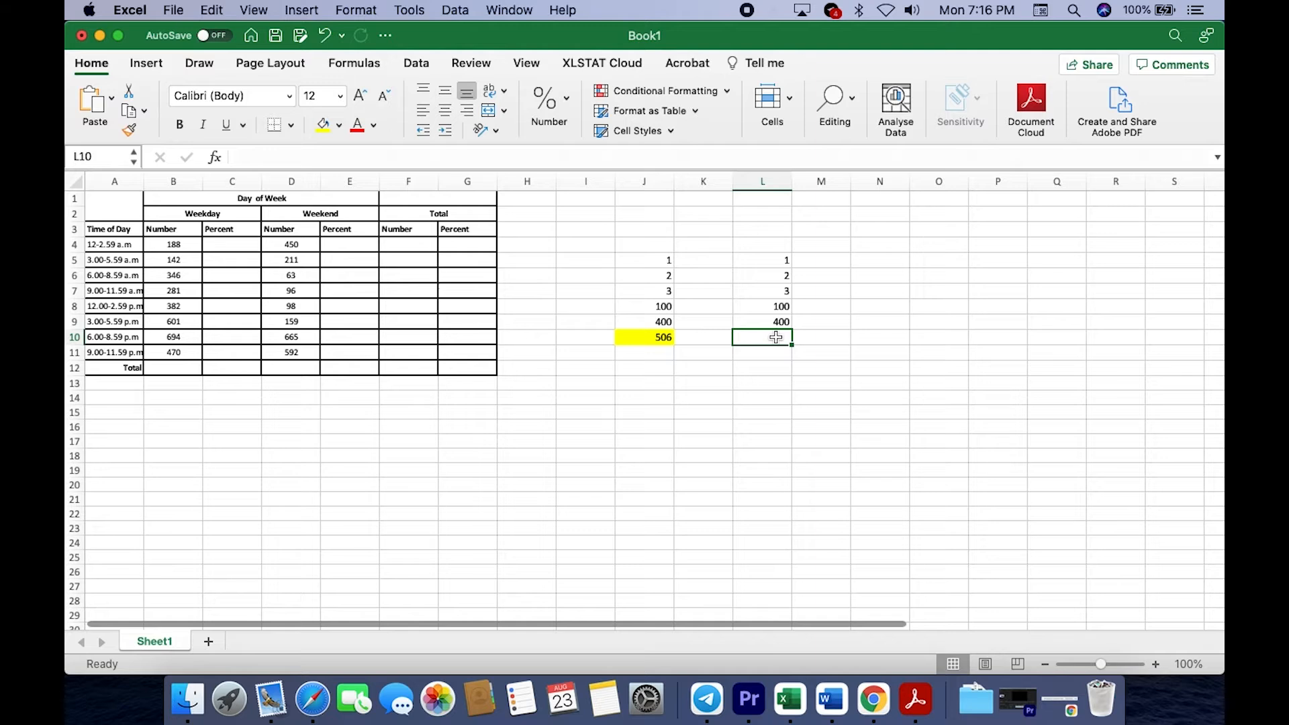
left_click(780, 260)
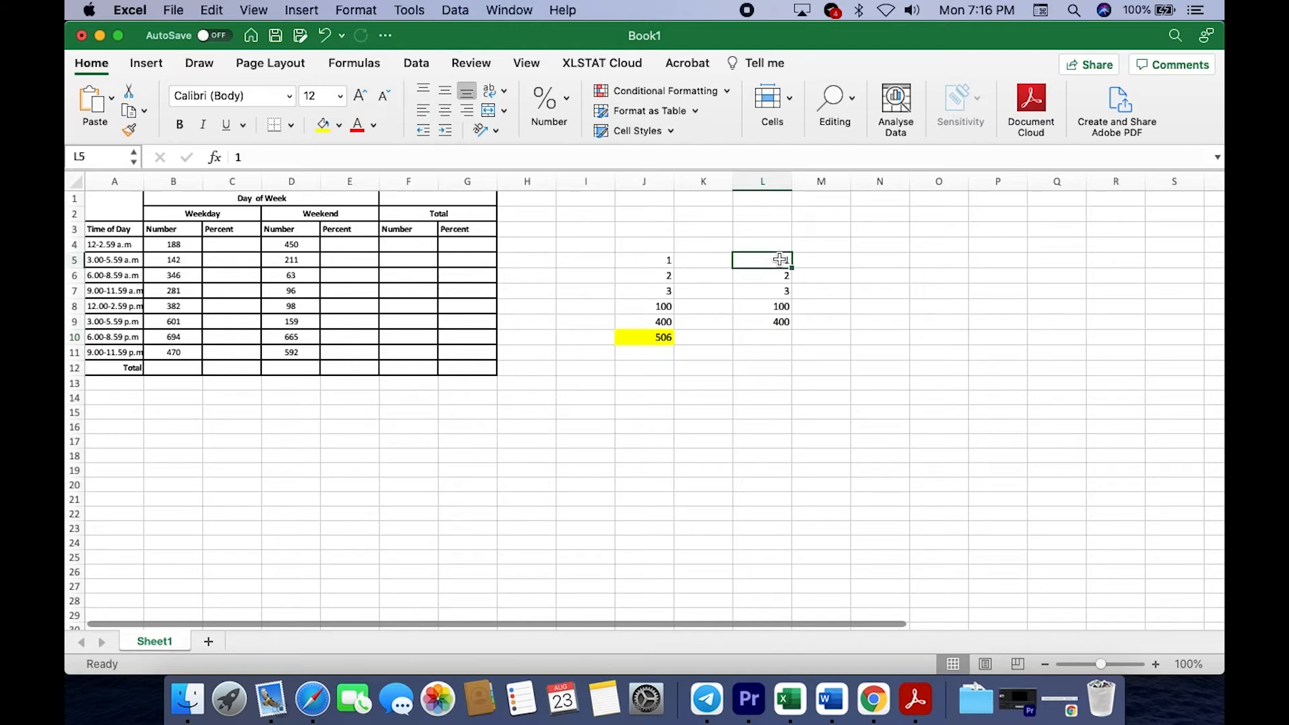
left_click(780, 327)
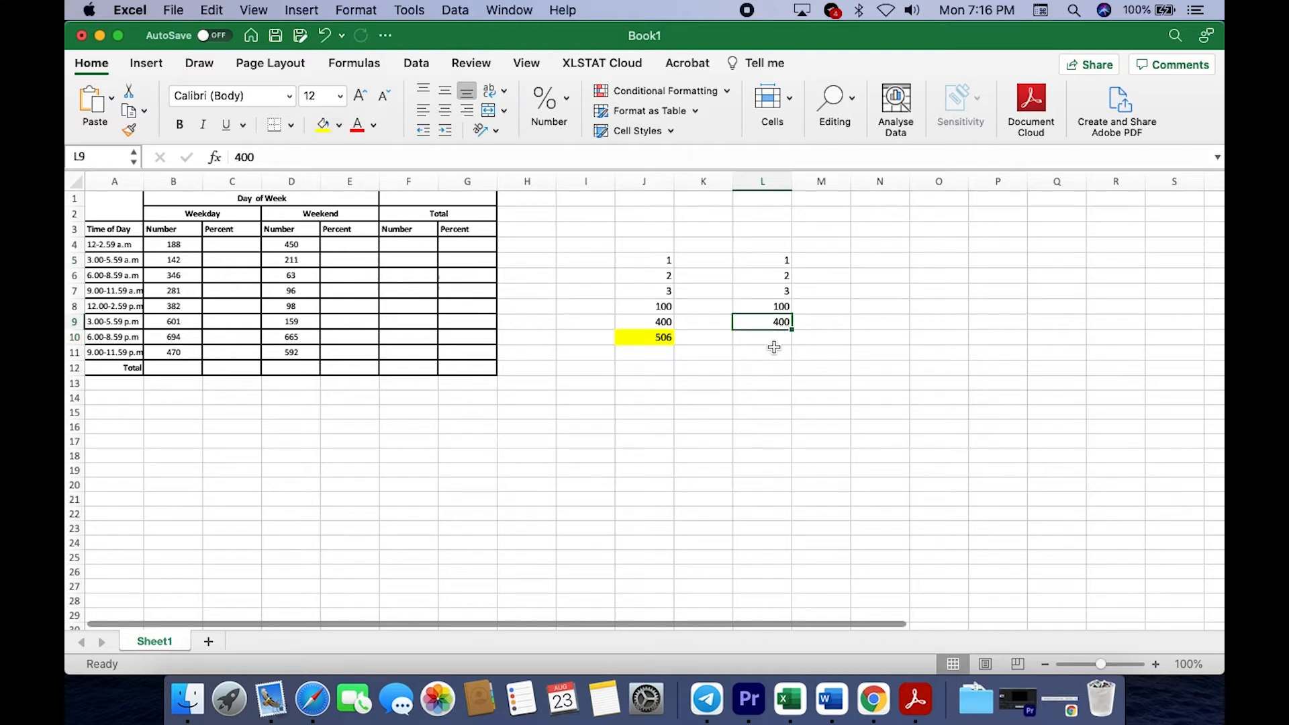
- Start a formula with the SUM function in cell L10, below the copied sample numbers
left_click(770, 342)
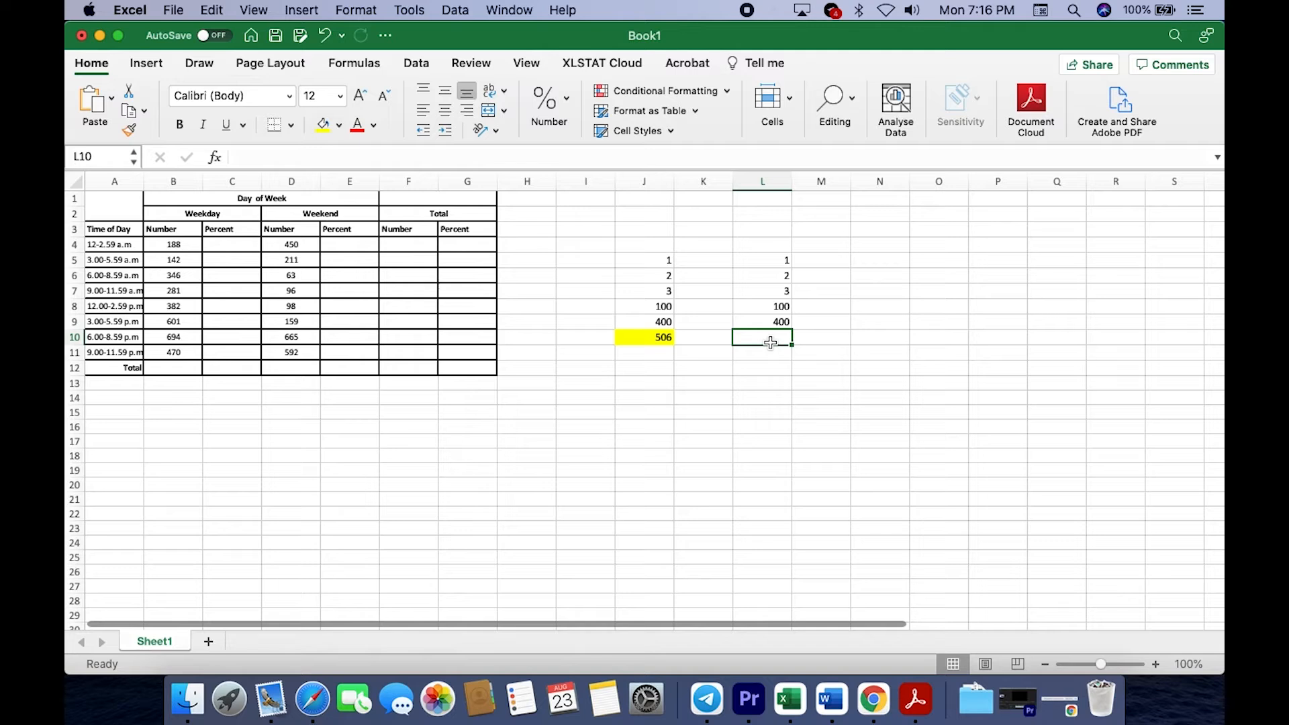
type("=")
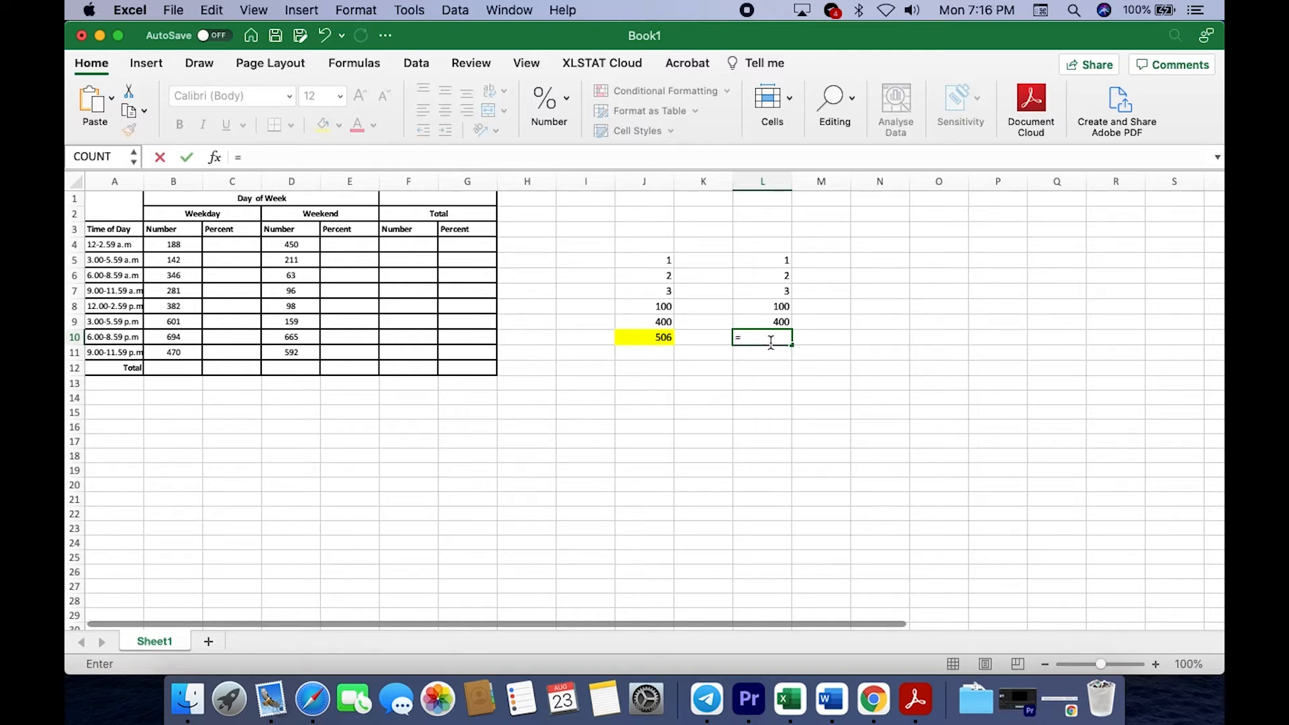
type("sum")
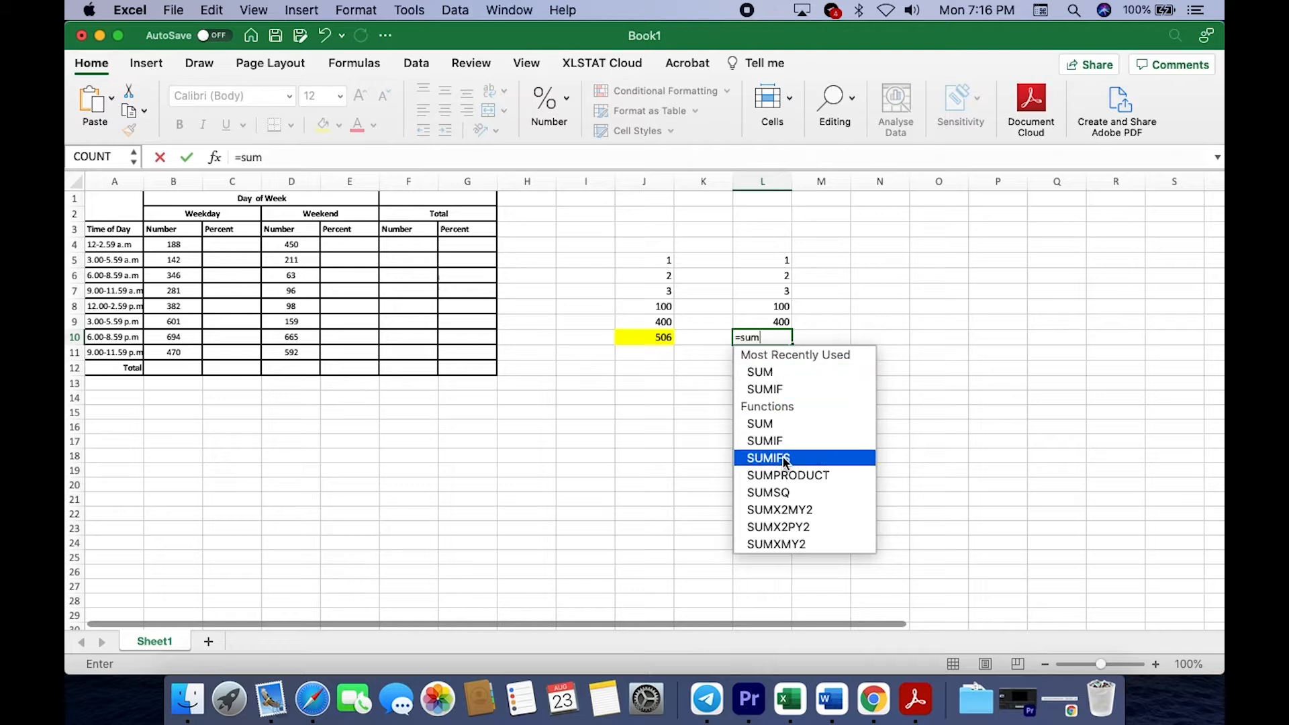
scroll(784, 530, "down", 2)
scroll(783, 529, "up", 3)
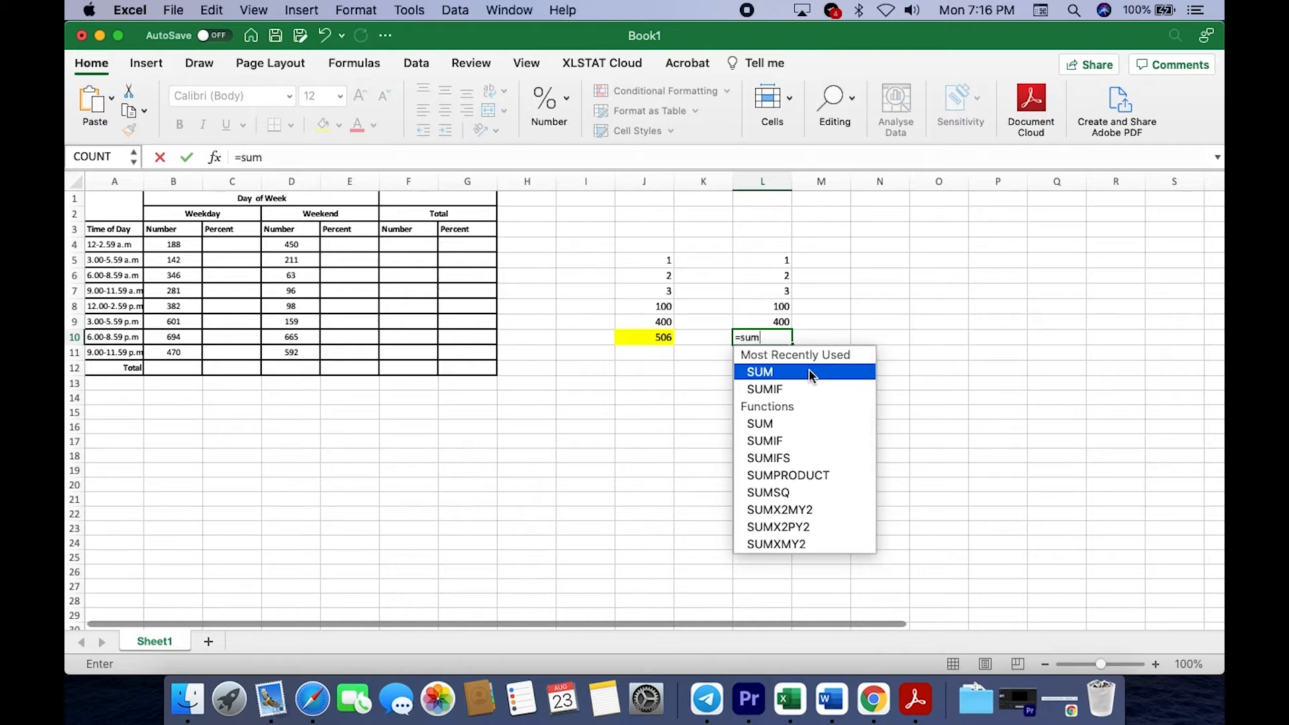
double_click(772, 372)
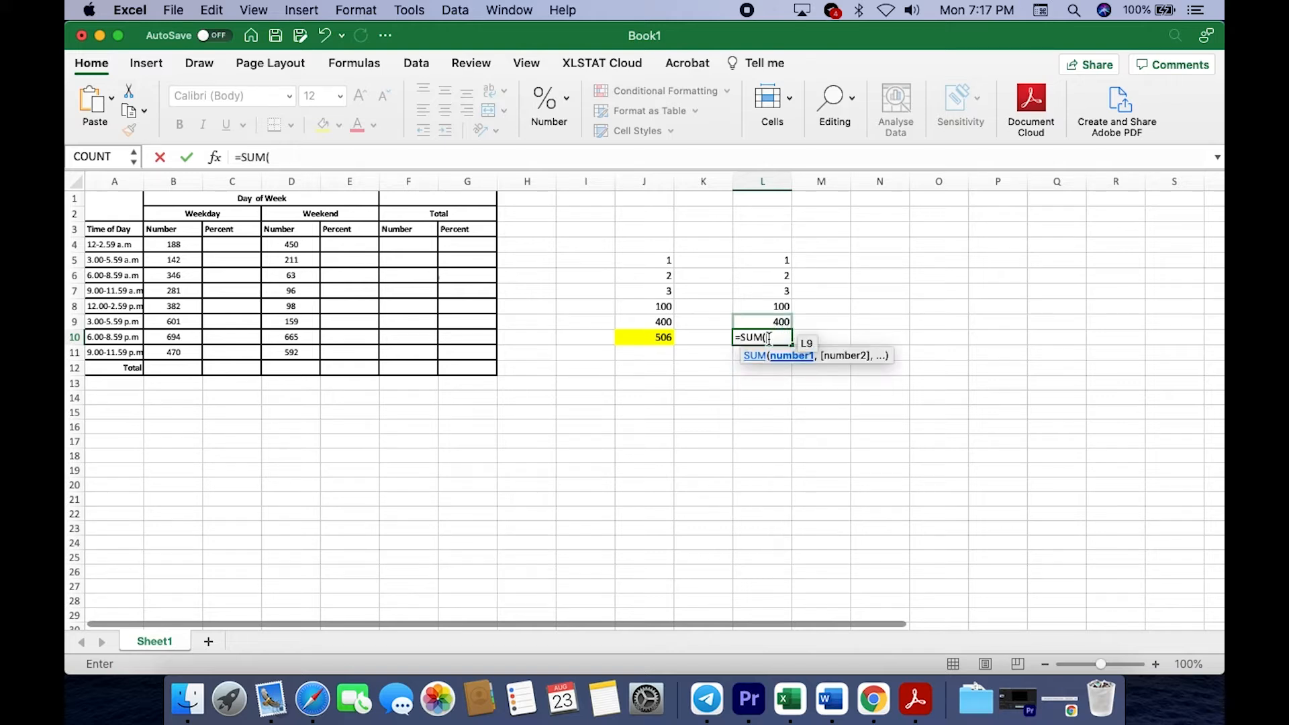
left_click(785, 264)
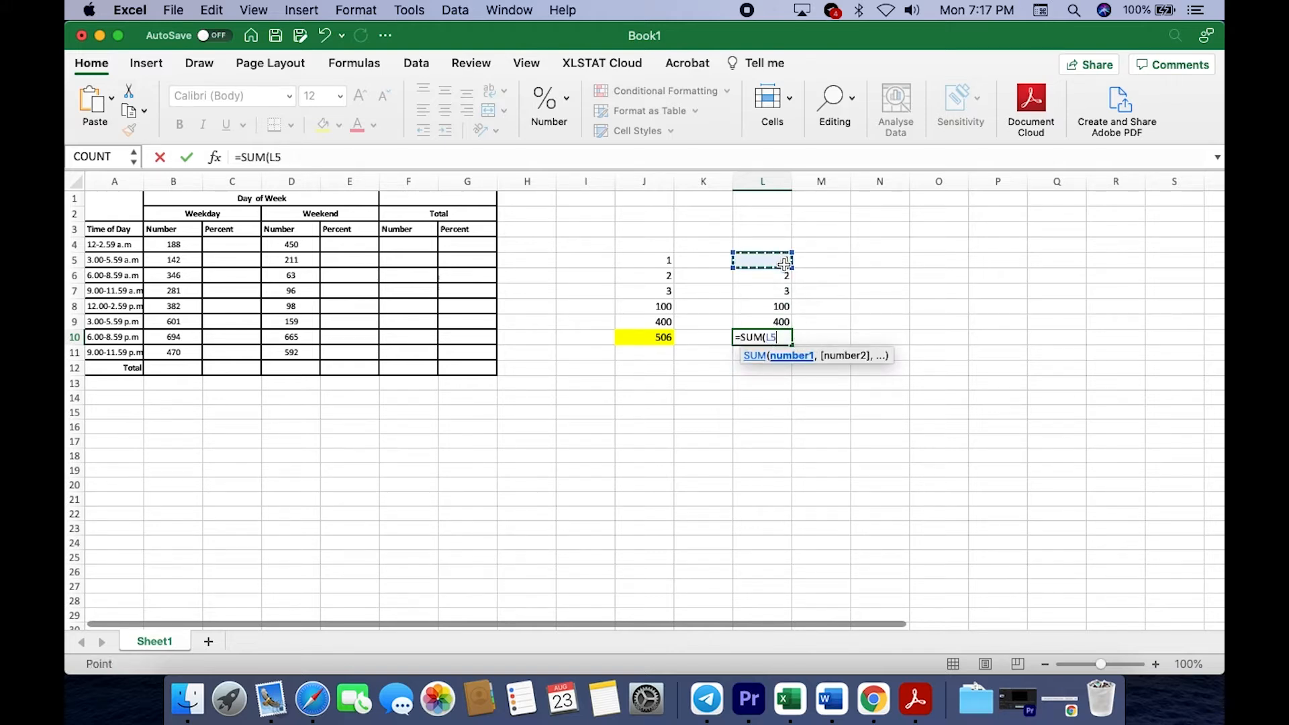
left_click(785, 317)
left_click(787, 264)
left_click(778, 278)
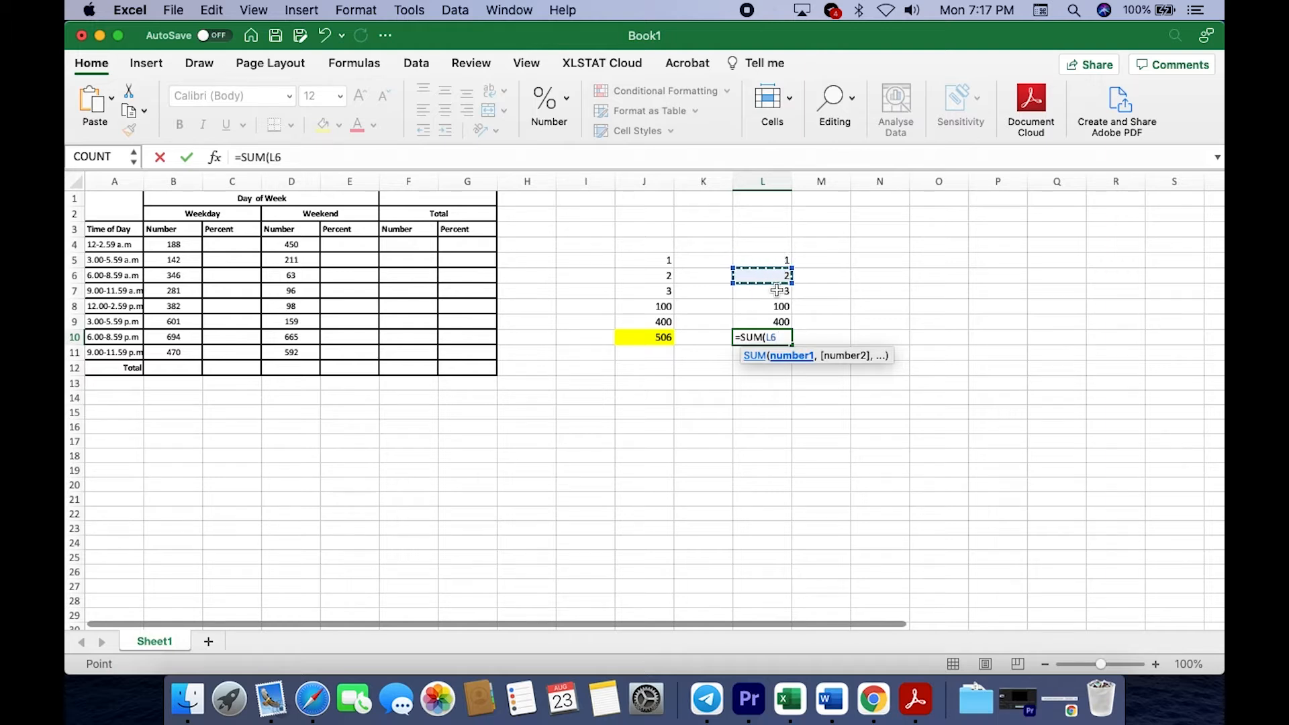
left_click(778, 290)
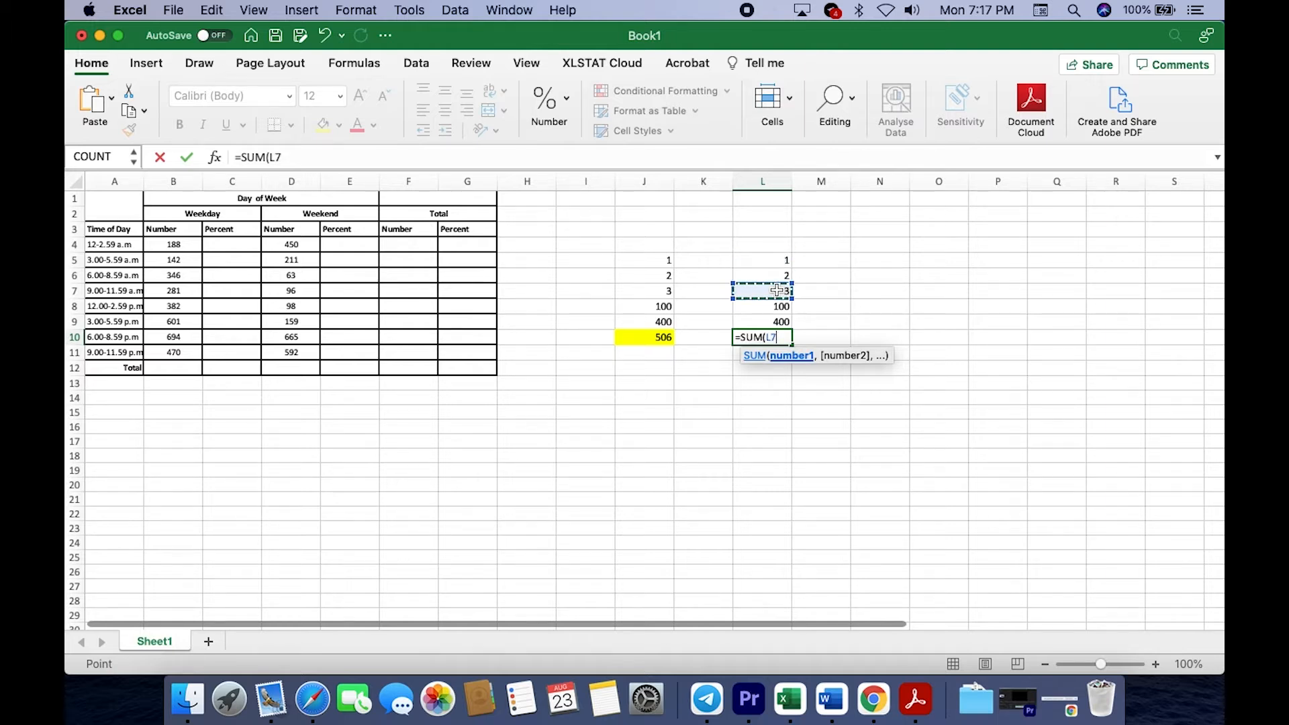
left_click(940, 219)
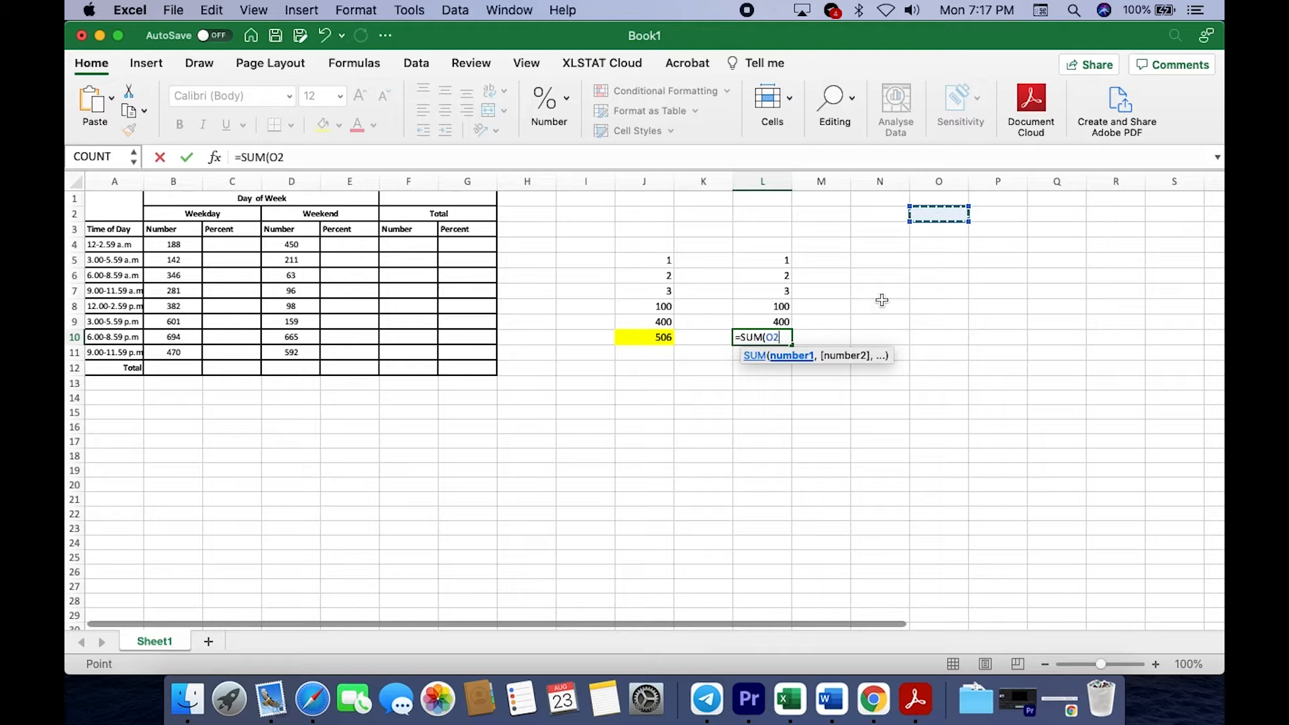
left_click(530, 261)
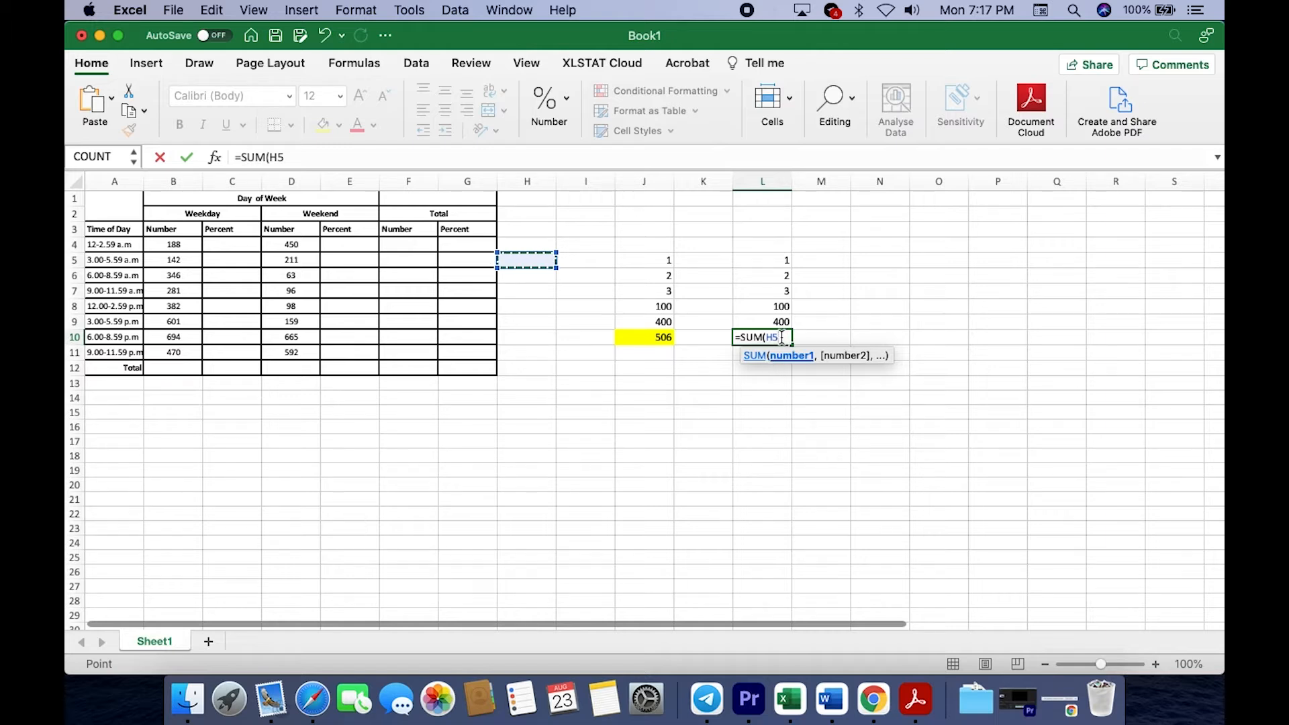
left_click(787, 260)
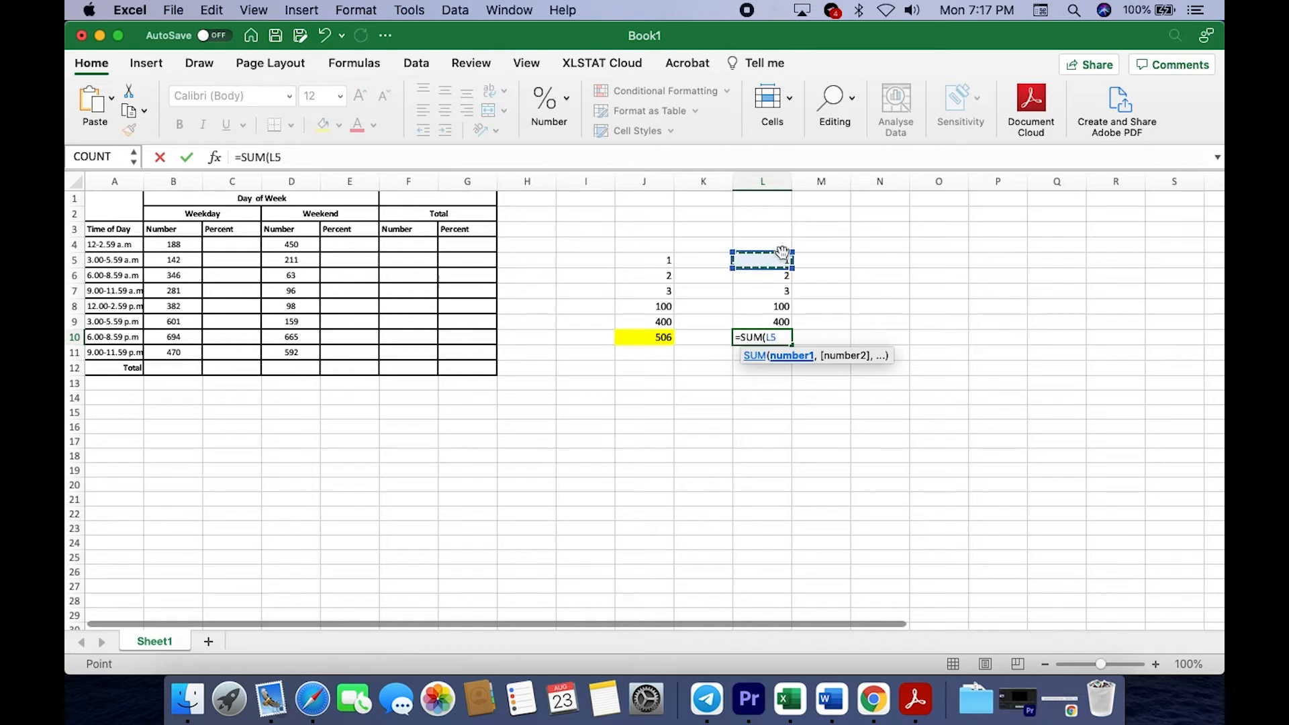
left_click(780, 322)
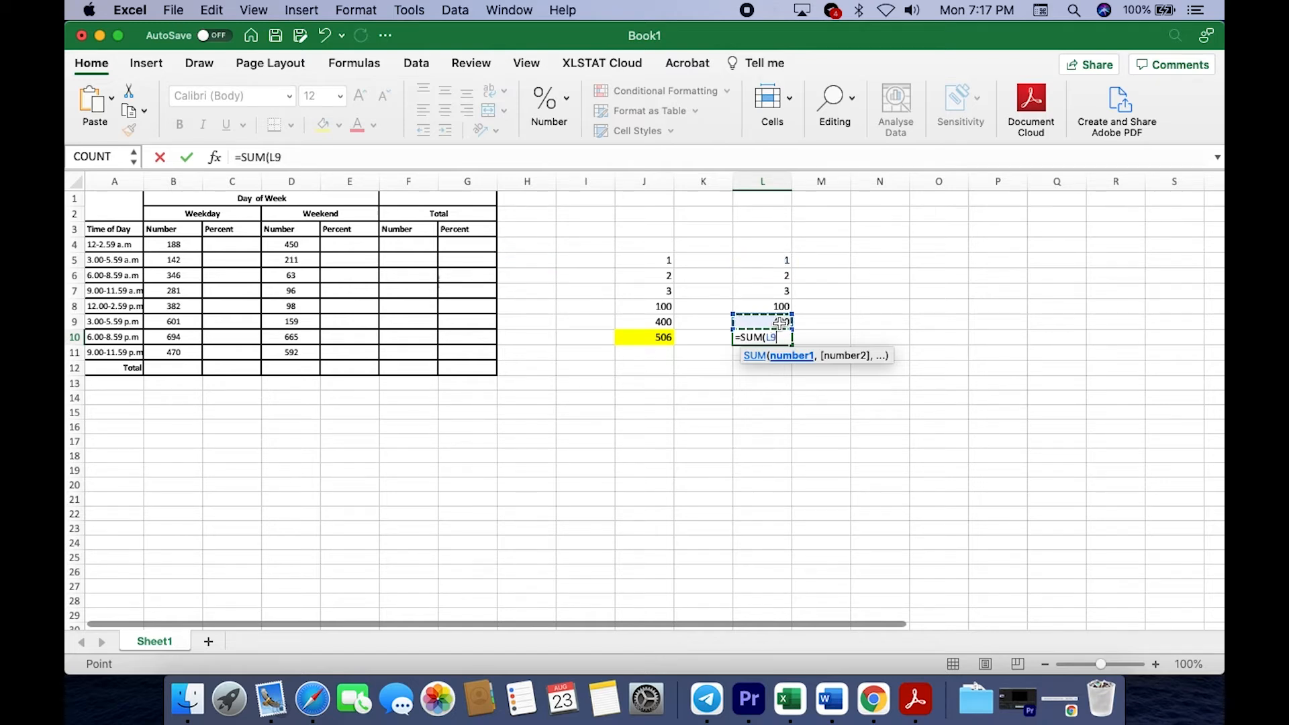
- Complete the formula in cell L10 as =SUM(L5:L9) to total the copied sample numbers
left_click(782, 262)
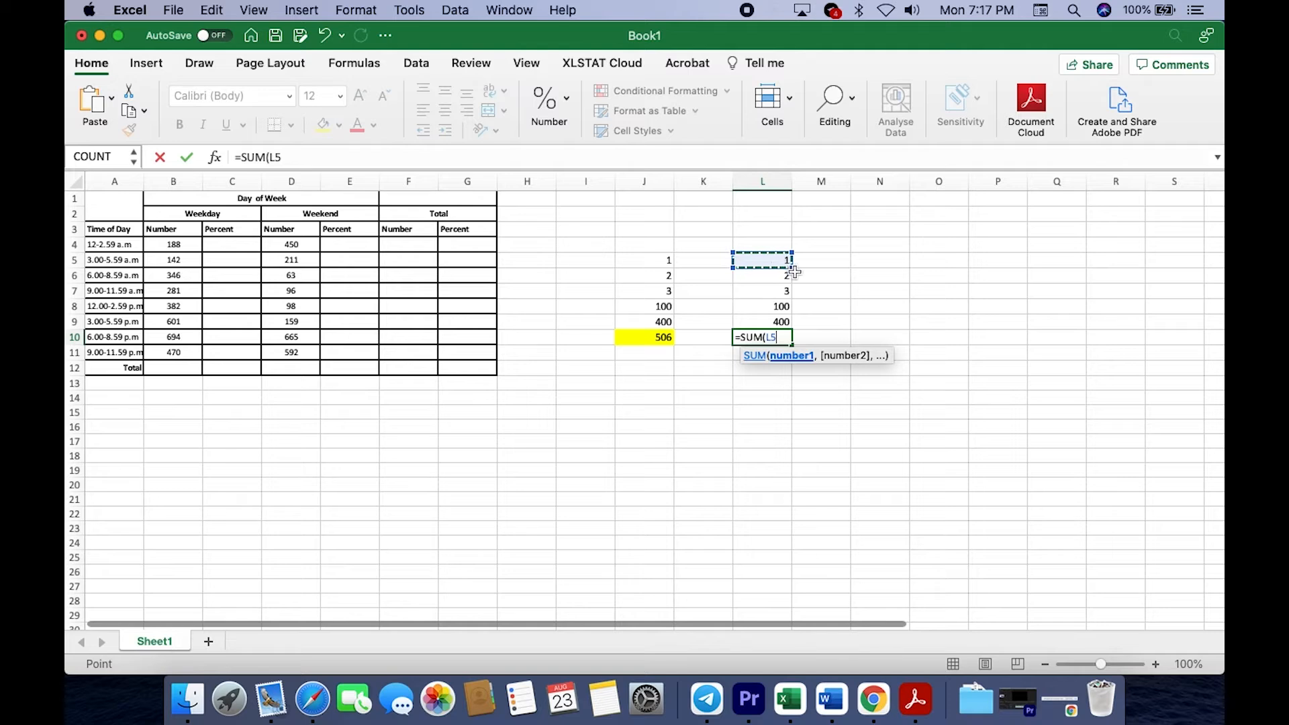
left_click_drag(793, 268, 788, 322)
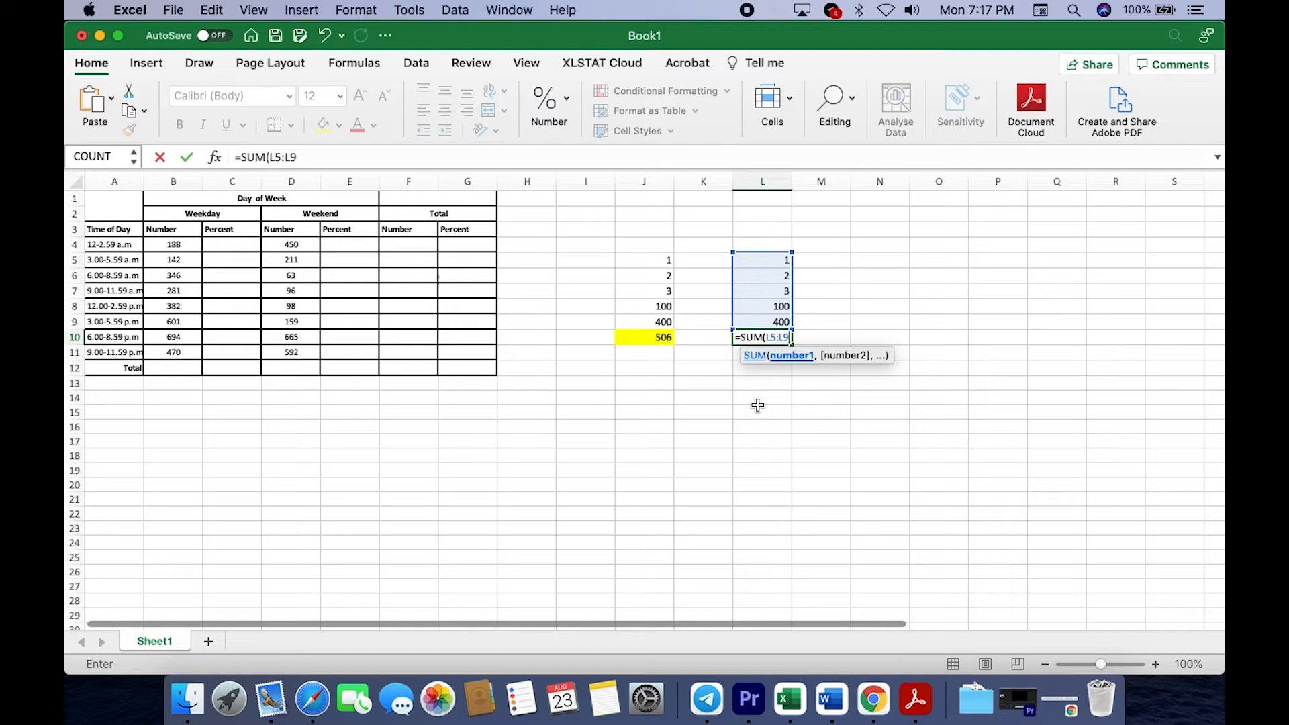
type(")")
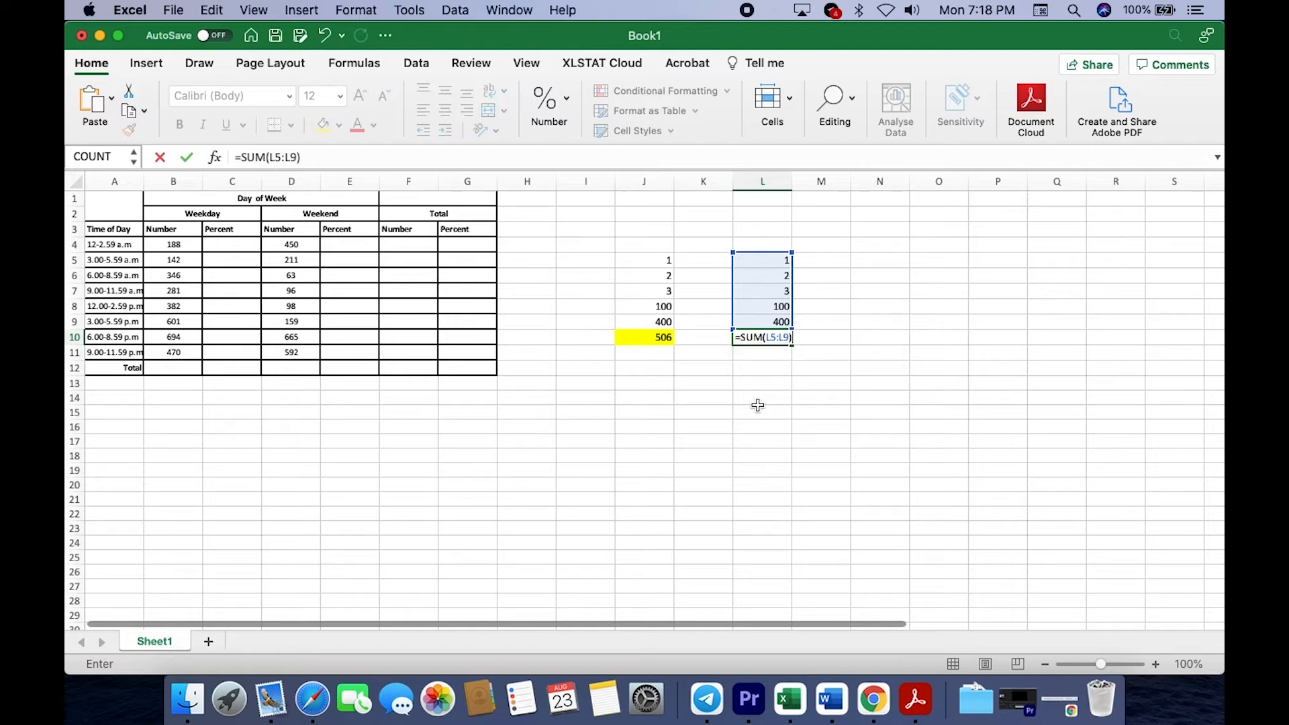
key("Return")
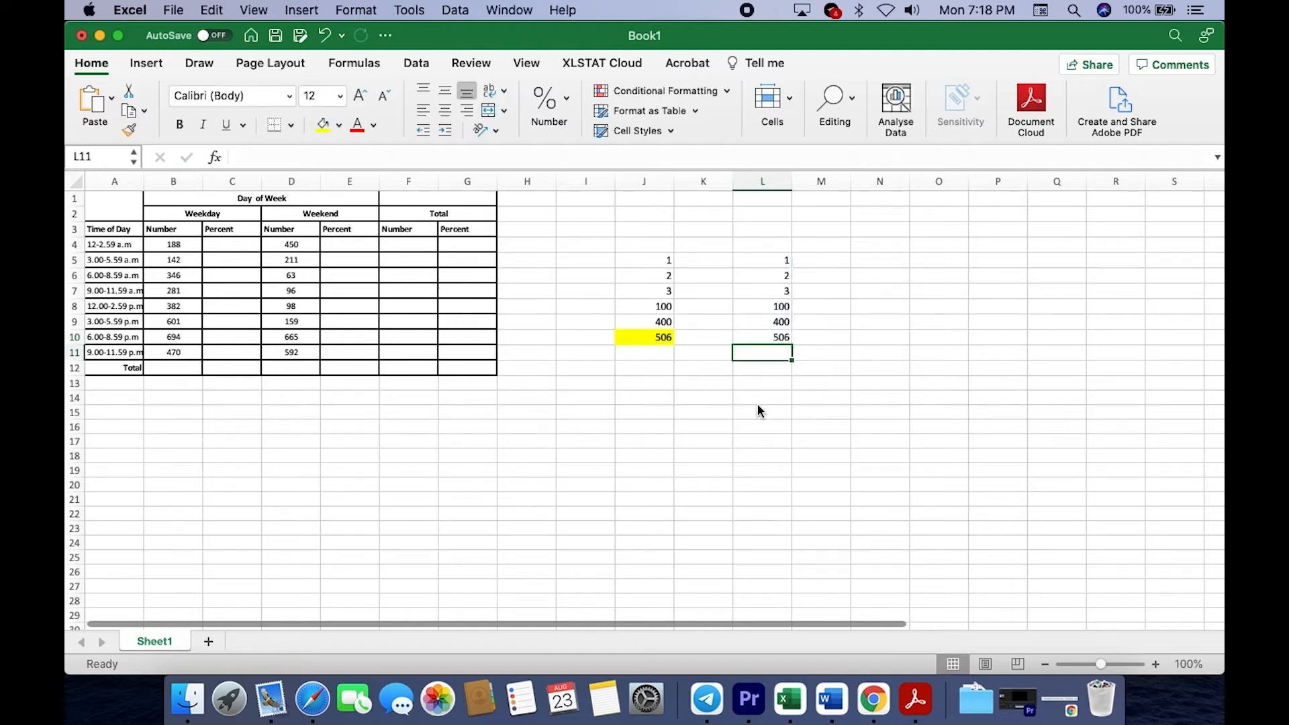
- Replace the SUM formula in cell L10 with the reference =J10
left_click(774, 337)
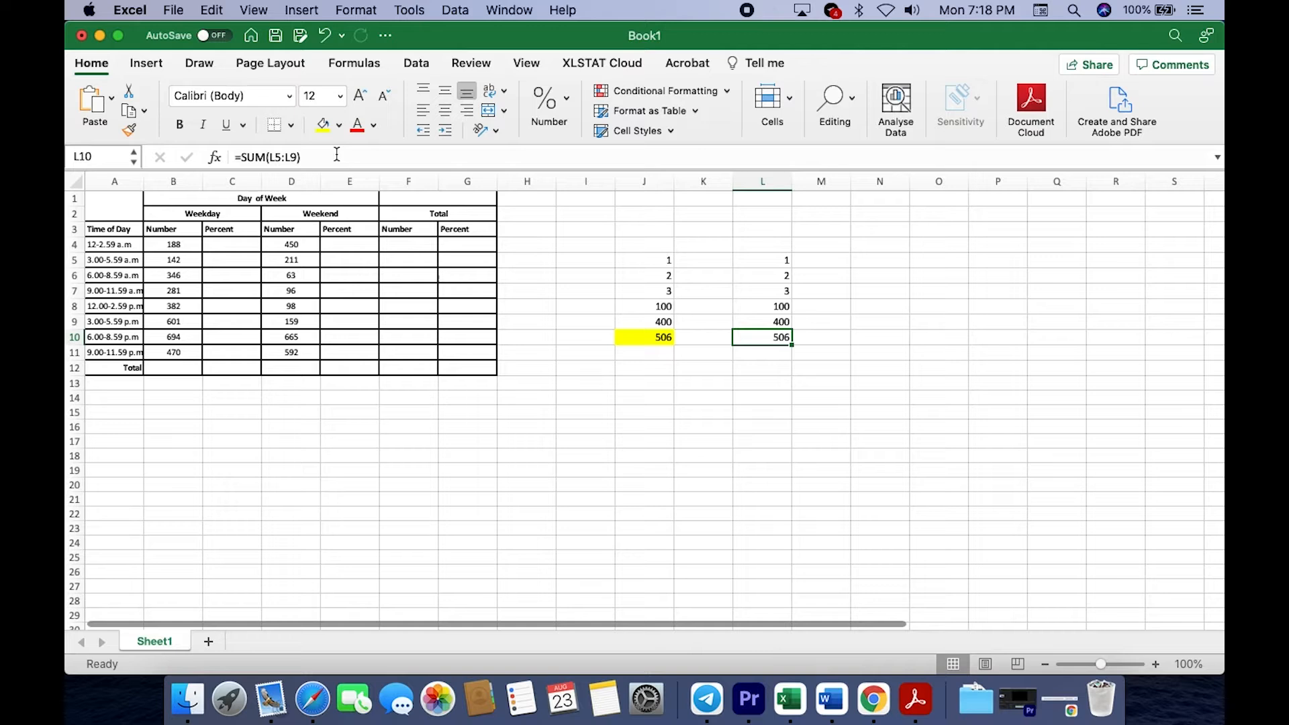
left_click_drag(337, 154, 208, 169)
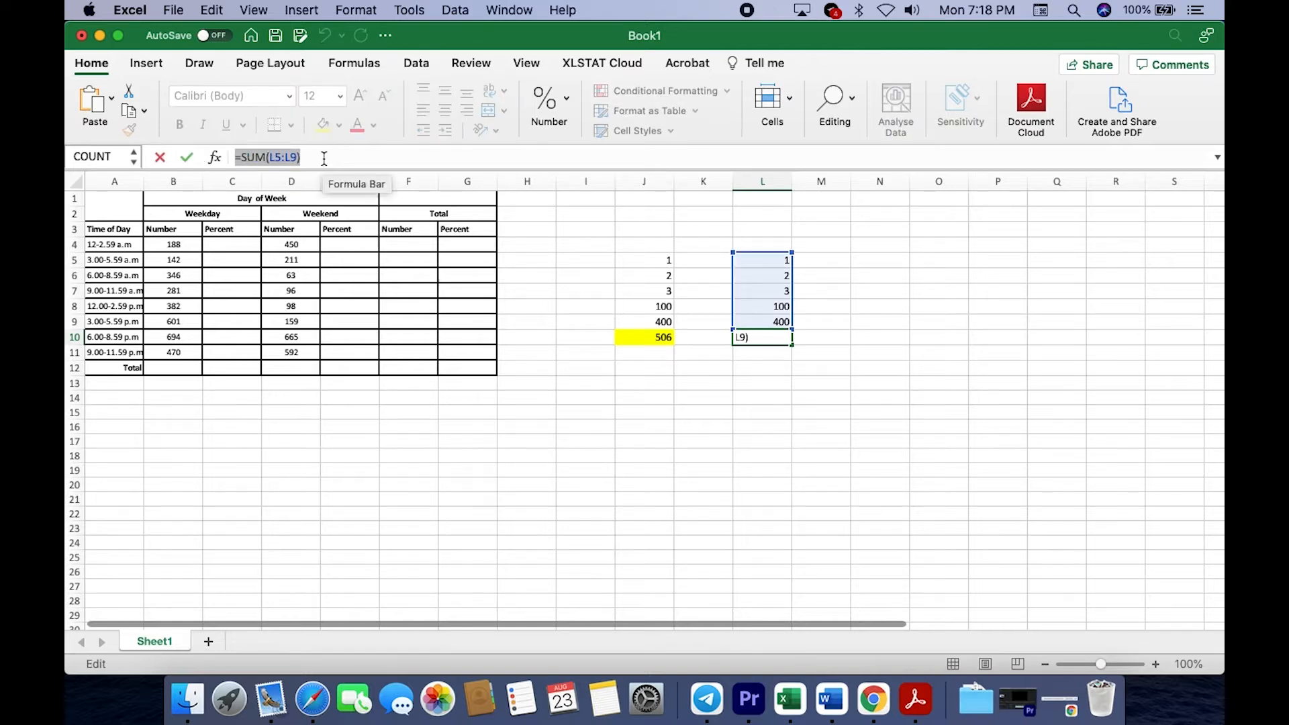
type("=")
left_click(664, 336)
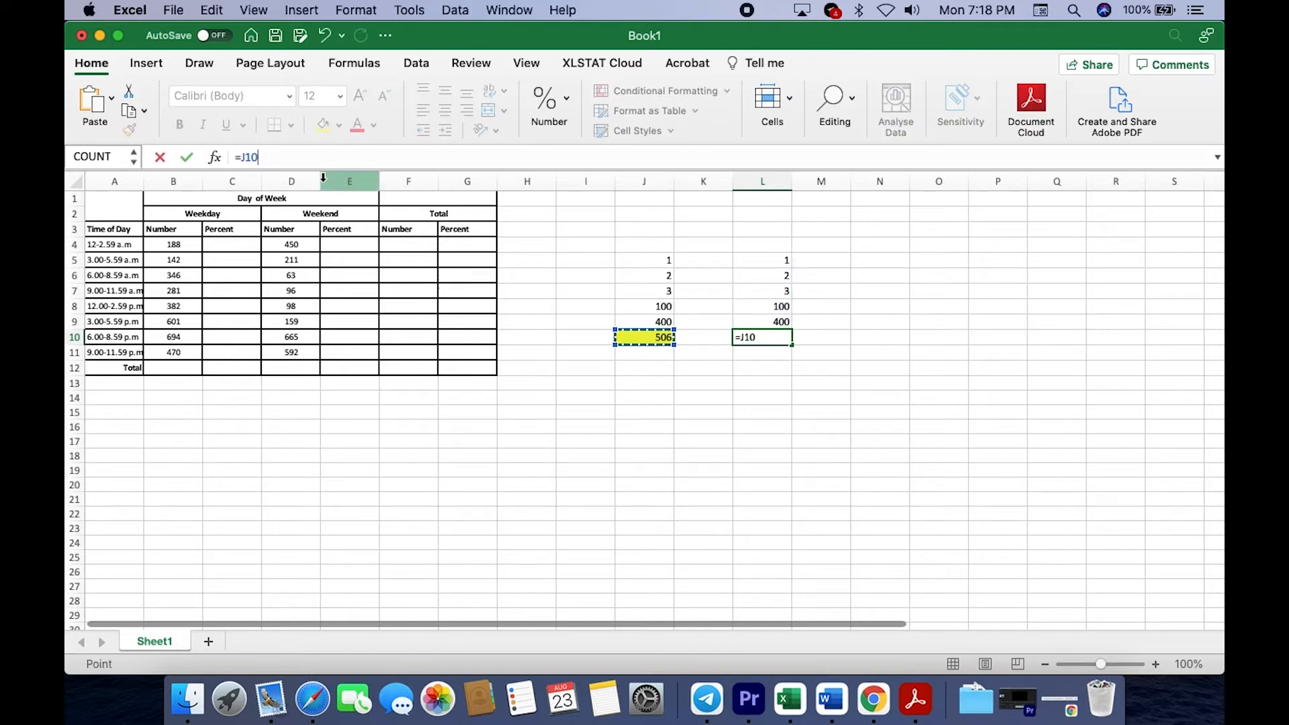
left_click_drag(265, 159, 232, 167)
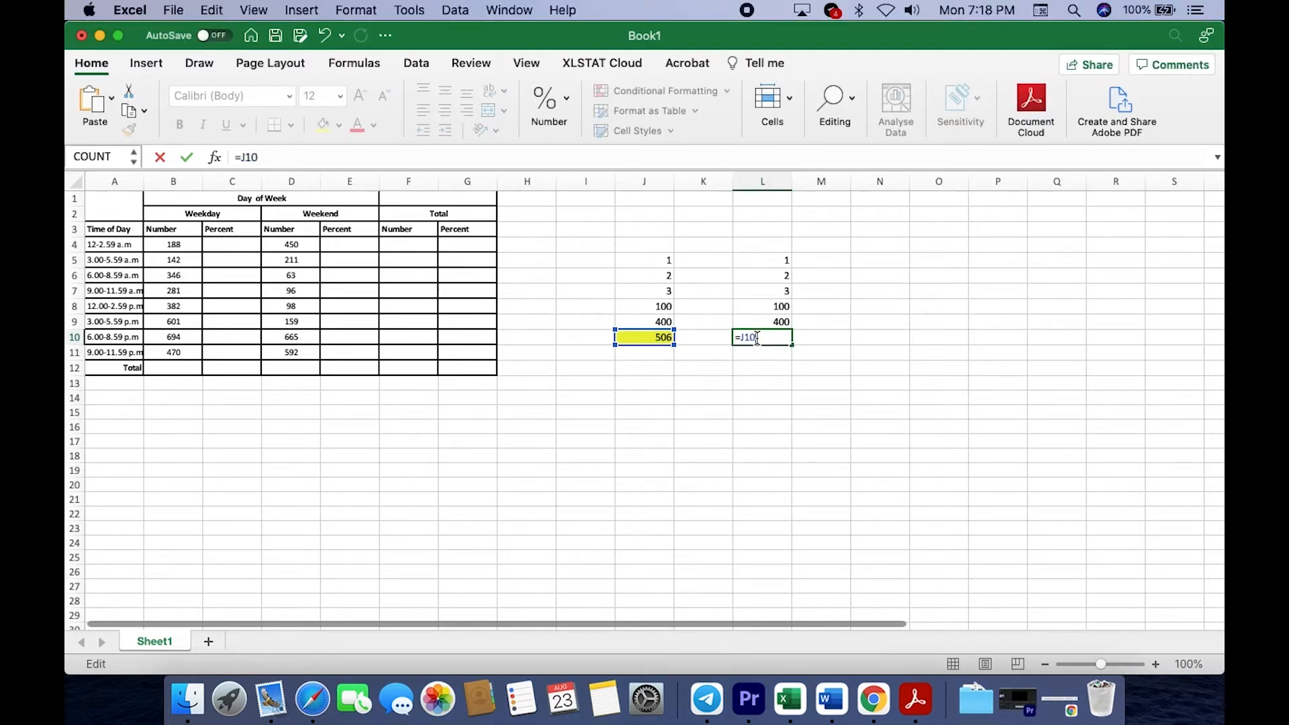
left_click(746, 428)
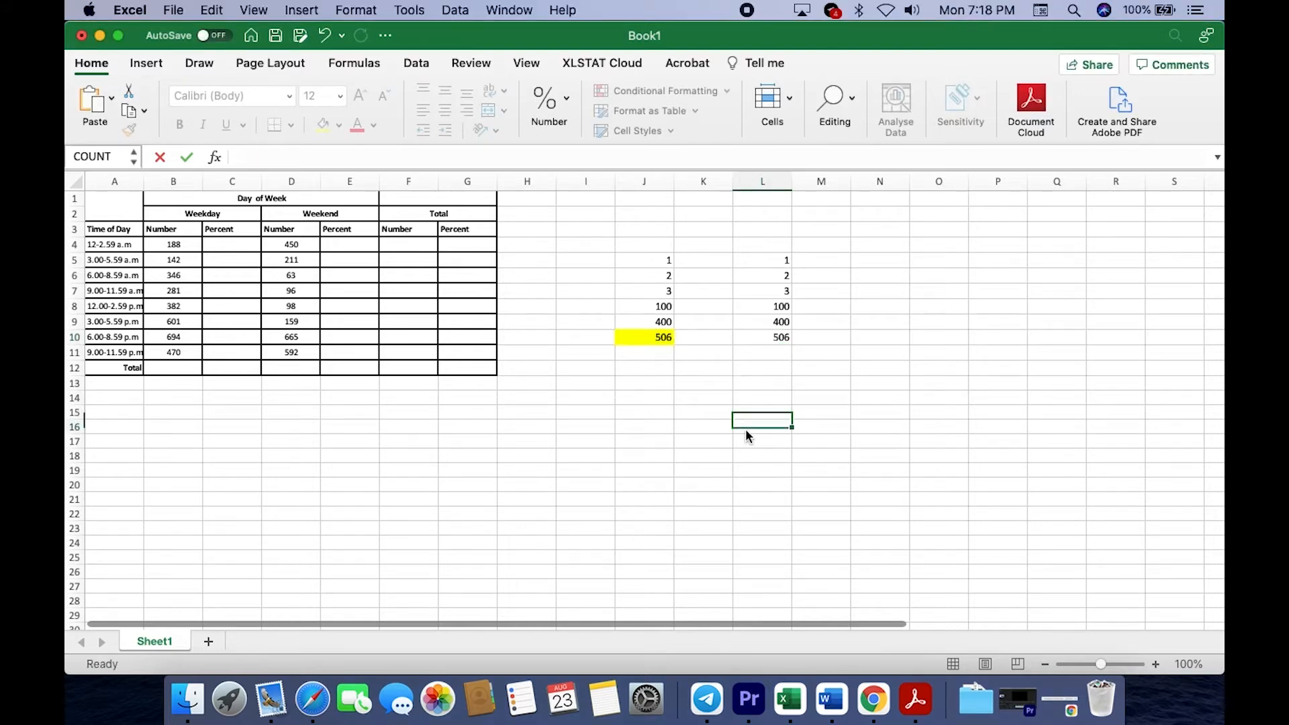
- Clear cell L10 and start a new formula with the SUM function in it
left_click(774, 338)
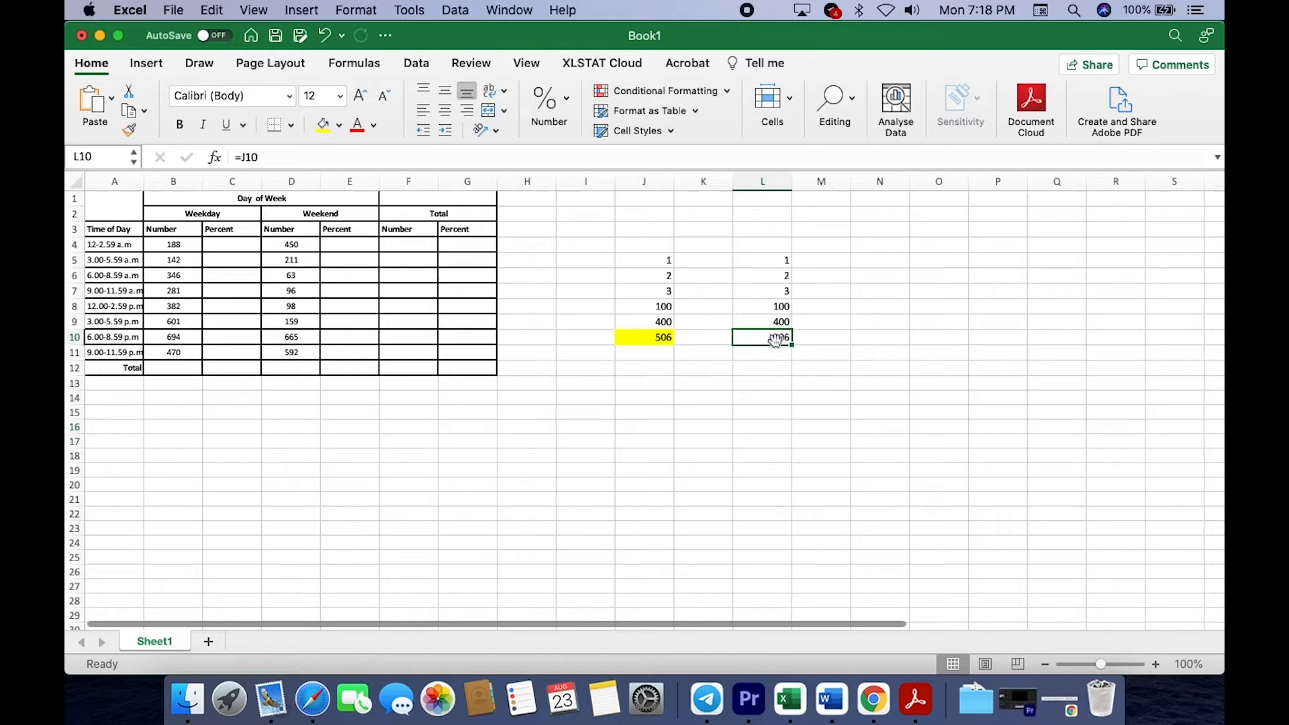
key("Delete")
left_click(772, 259)
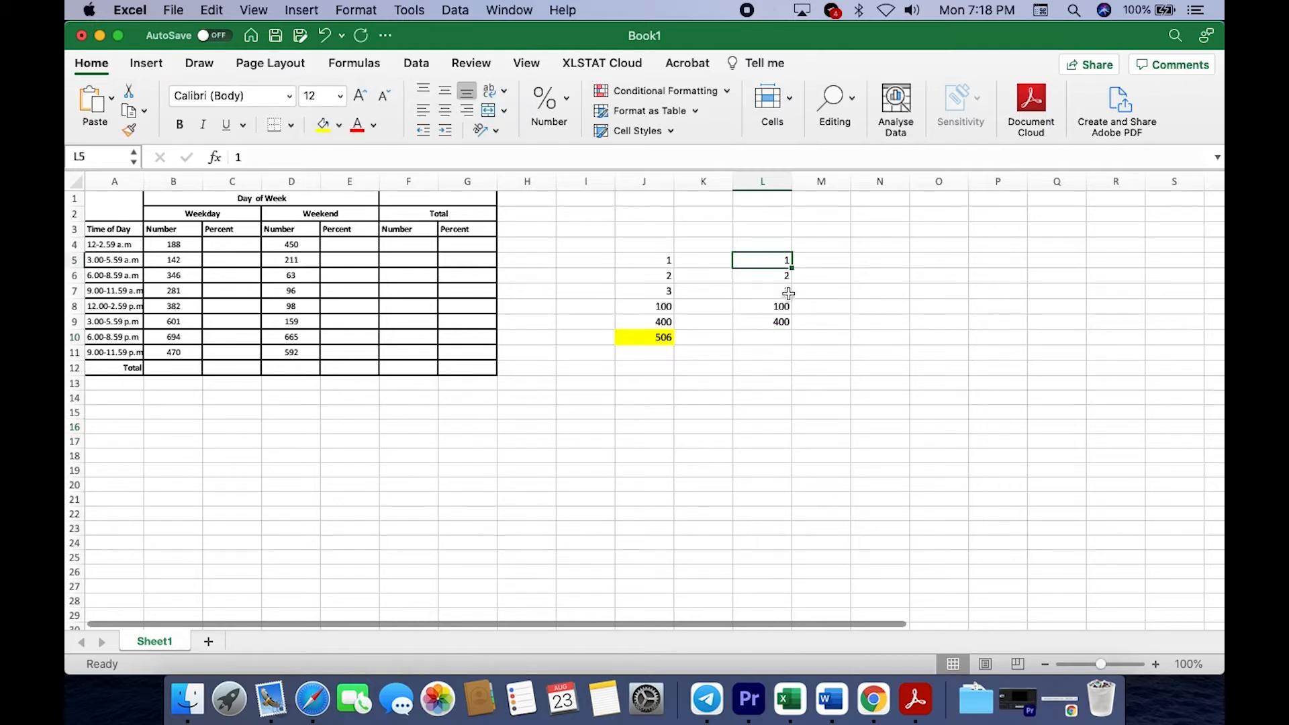
left_click(771, 336)
type("=")
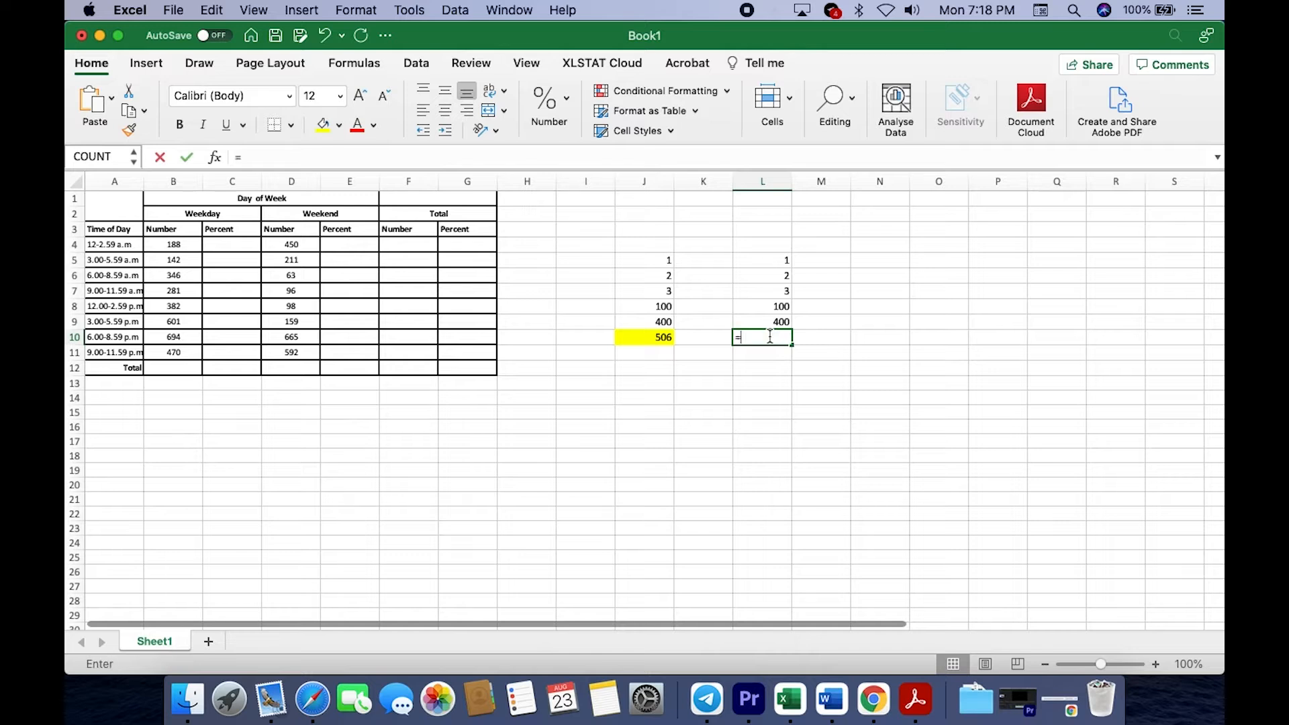
type("sum")
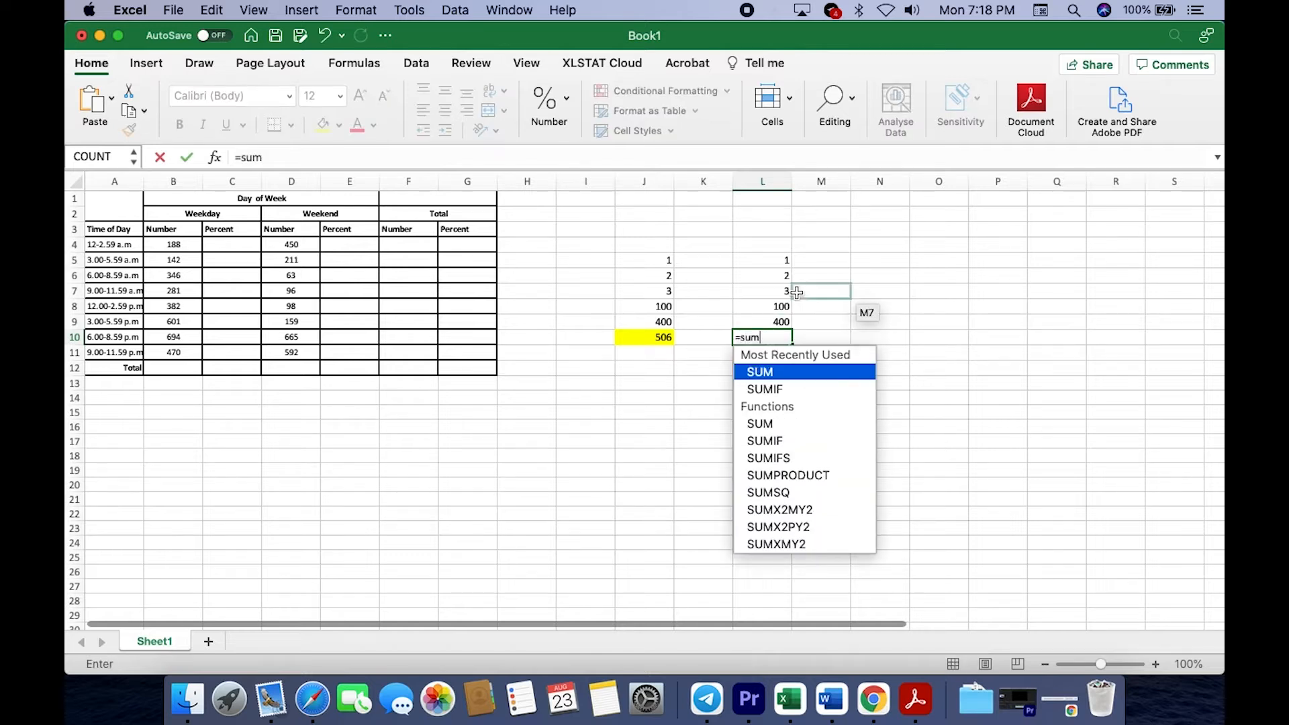
double_click(772, 374)
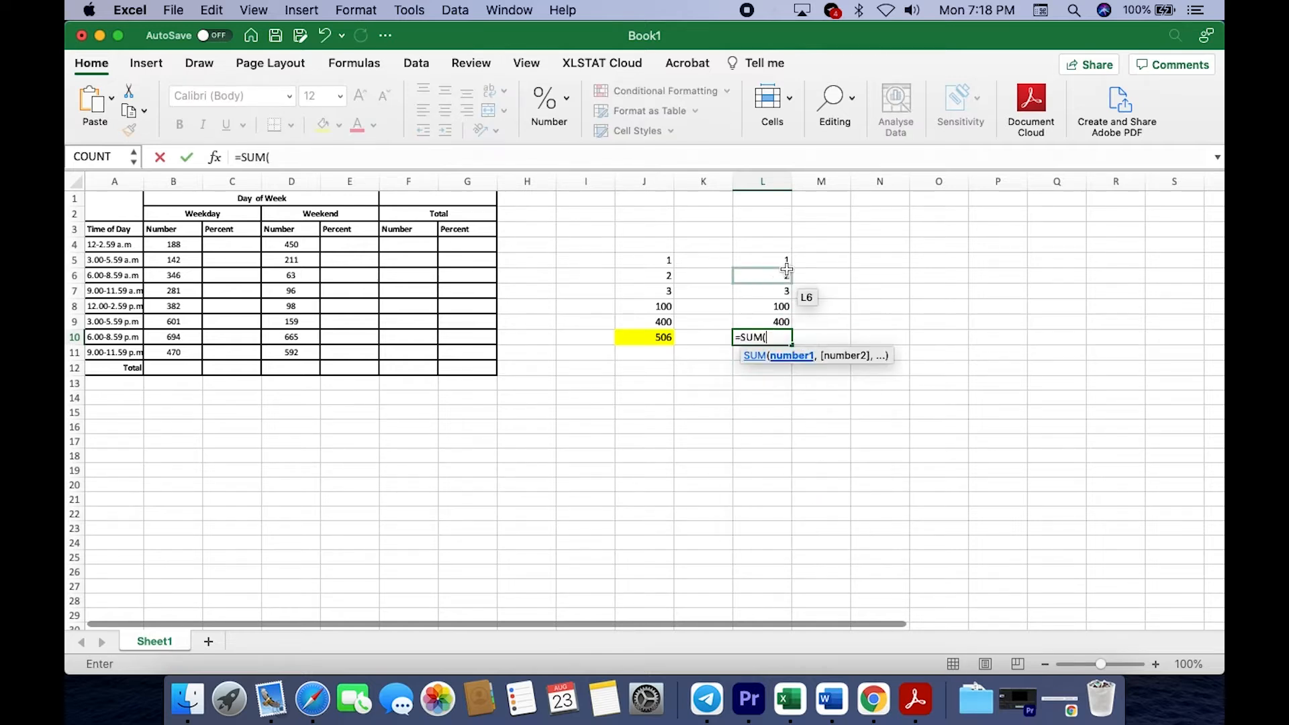
- Complete the formula in cell L10 as =SUM(L5:L9) and fill that cell with yellow
left_click(786, 267)
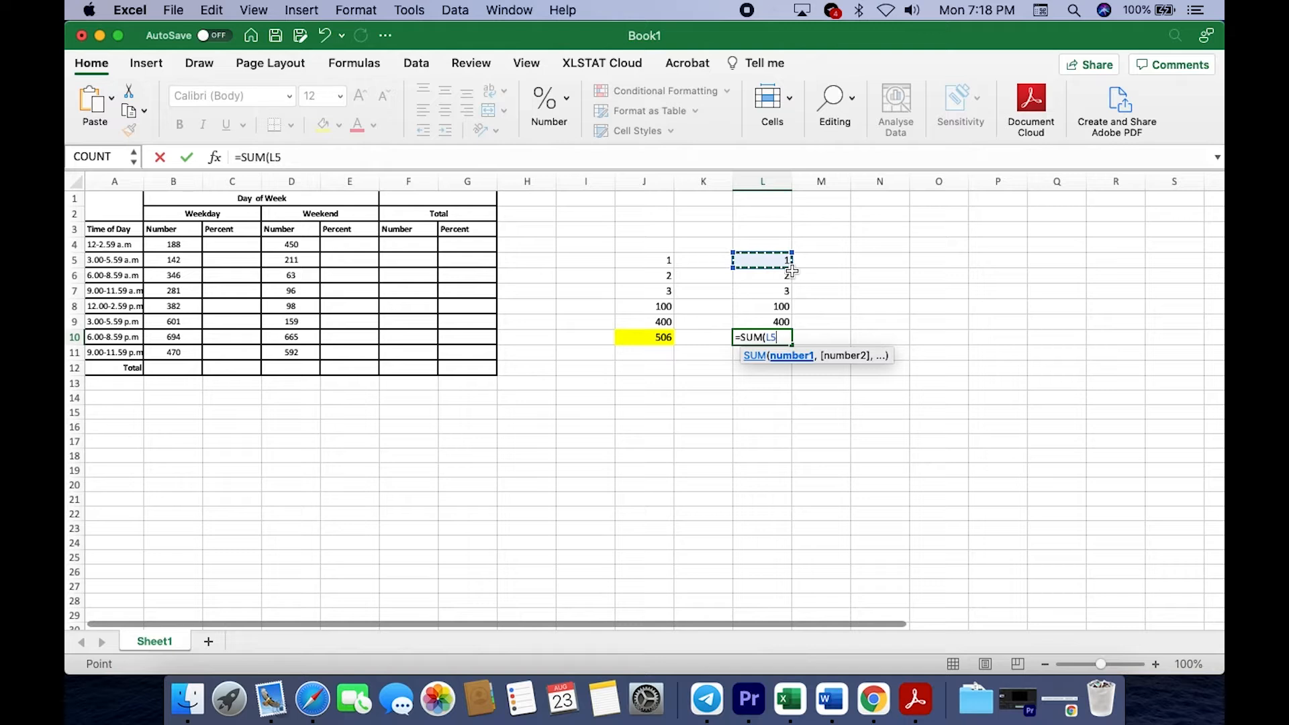
left_click_drag(793, 273, 833, 340)
left_click(784, 263)
left_click_drag(791, 270, 792, 324)
left_click(786, 262)
key("Return")
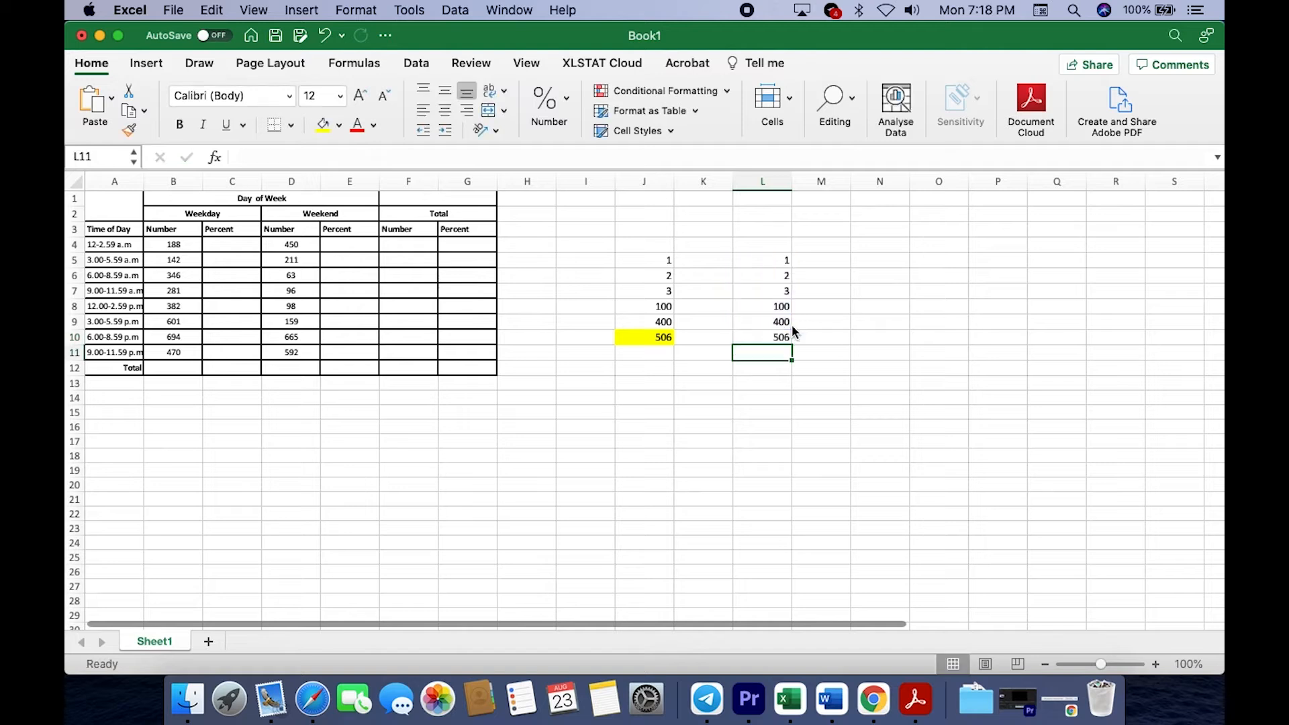
left_click(767, 337)
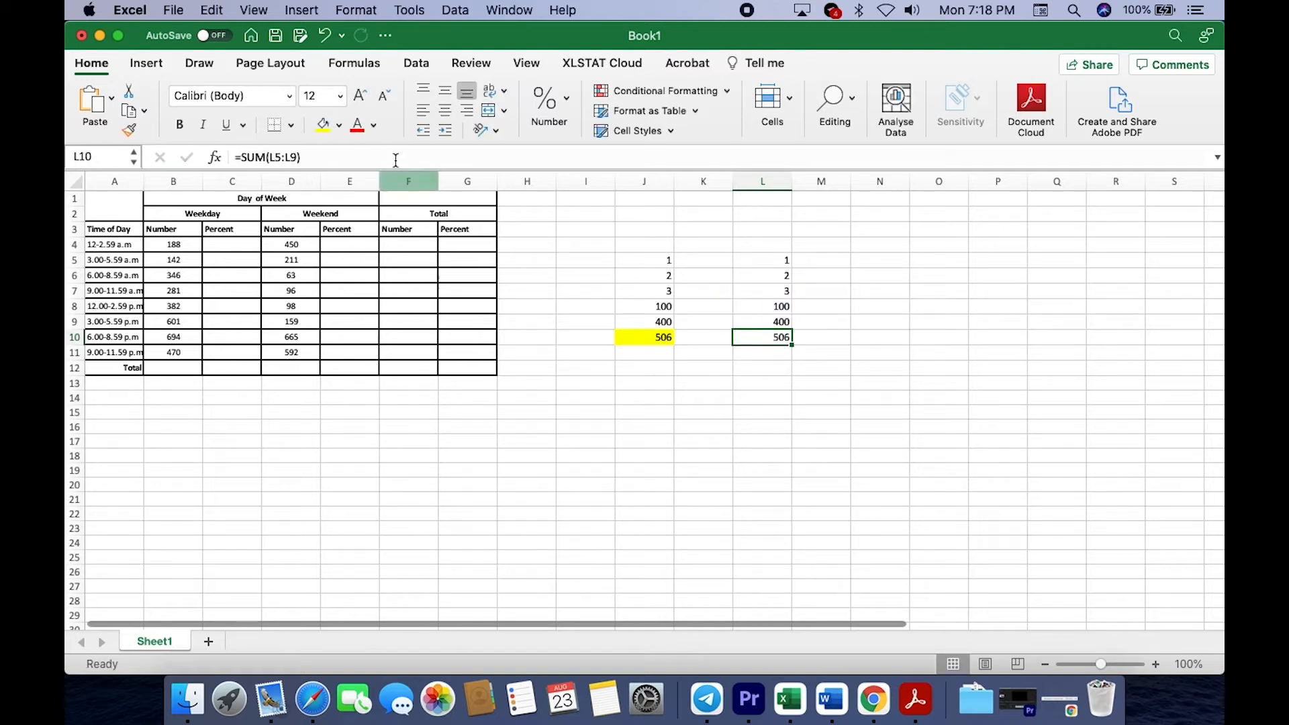
left_click(321, 129)
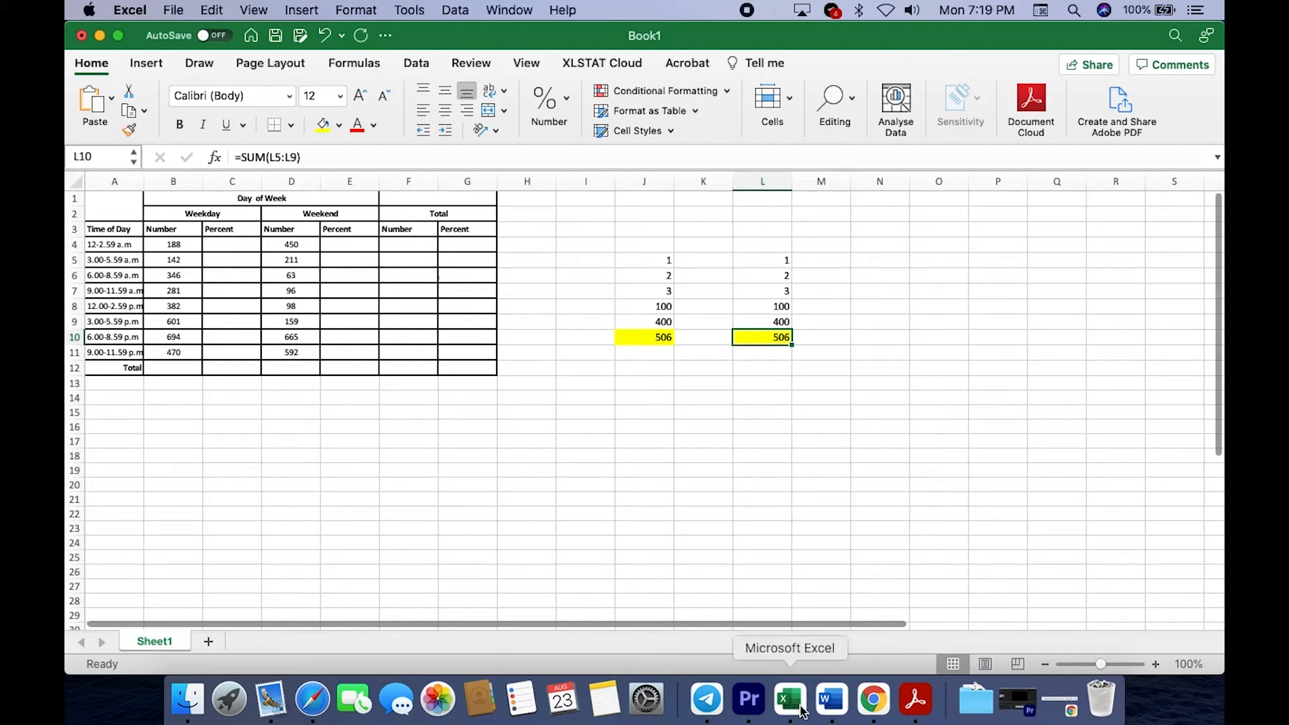
- Switch to the LAB 2_Spreadsheet document in Word, read the instructions on calculating and formatting percentages, and return to the Excel workbook
left_click(831, 702)
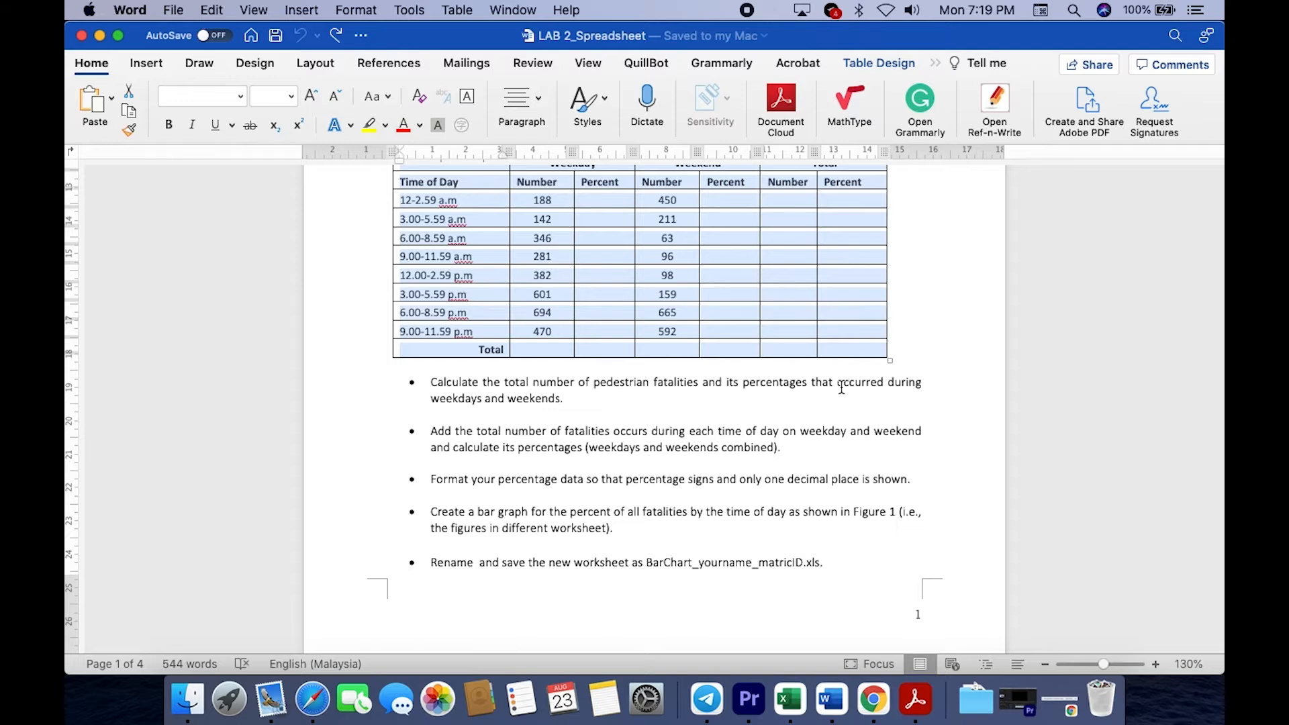
key("super+Tab")
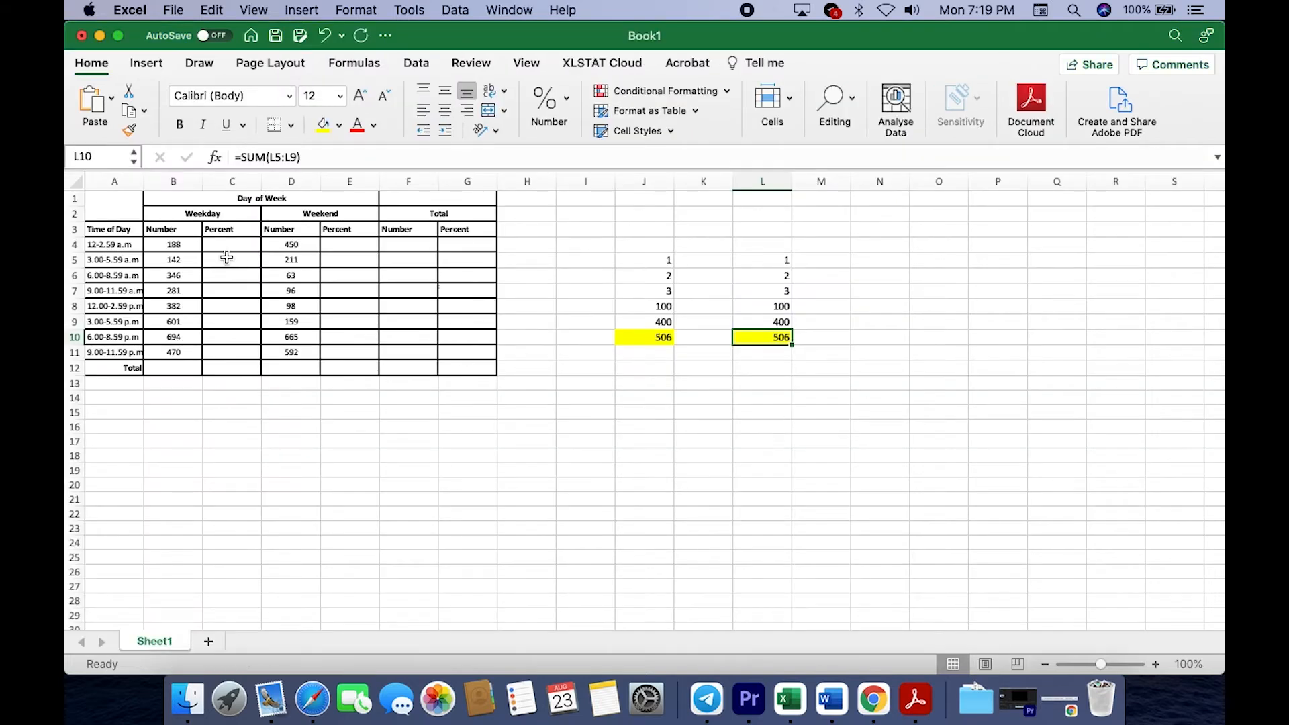
key("super+Tab")
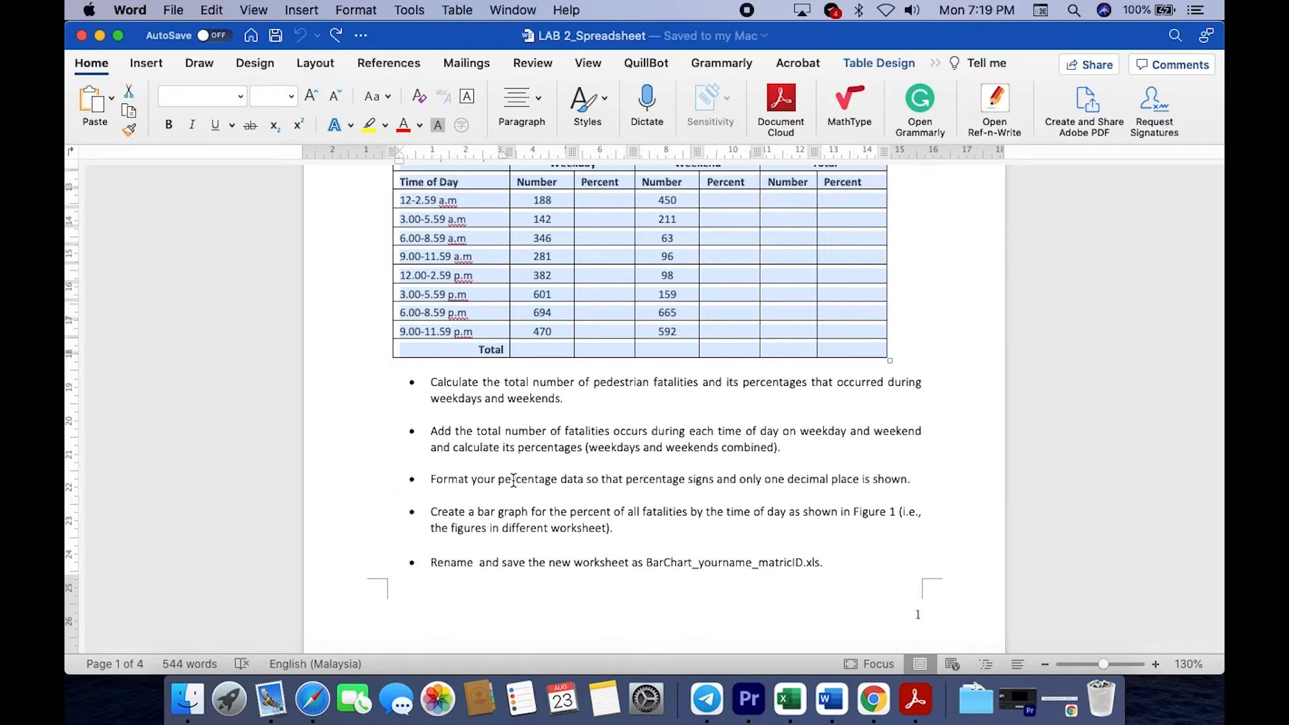
left_click_drag(512, 479, 832, 486)
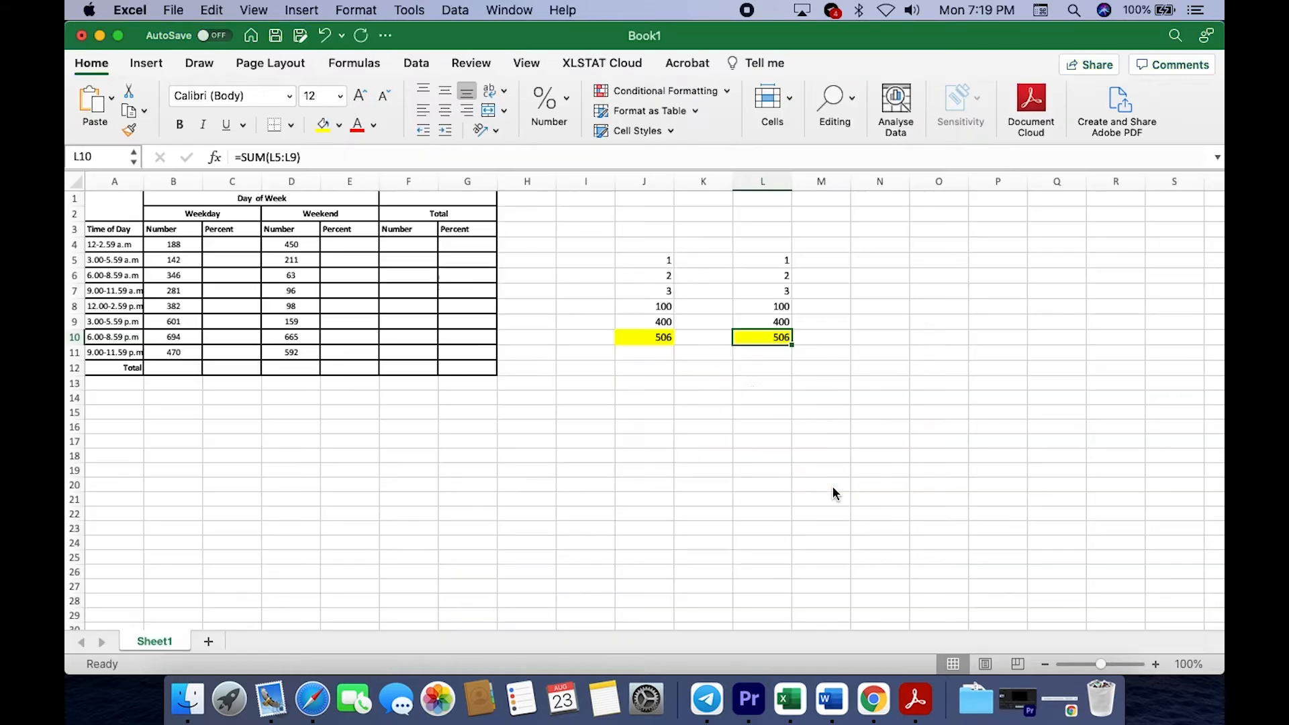
key("super+Tab")
- Examine each sample number in cells L5 to L9 and the total formula in cell L10
left_click(731, 392)
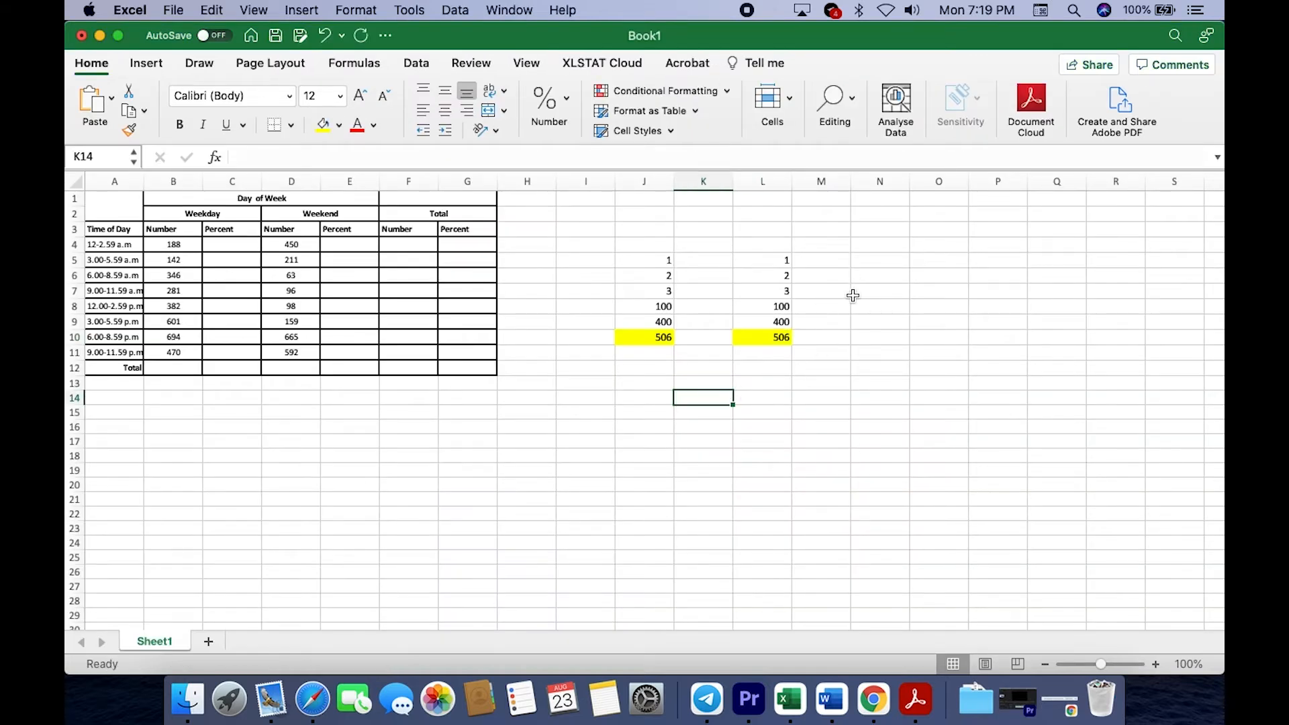
left_click(890, 264)
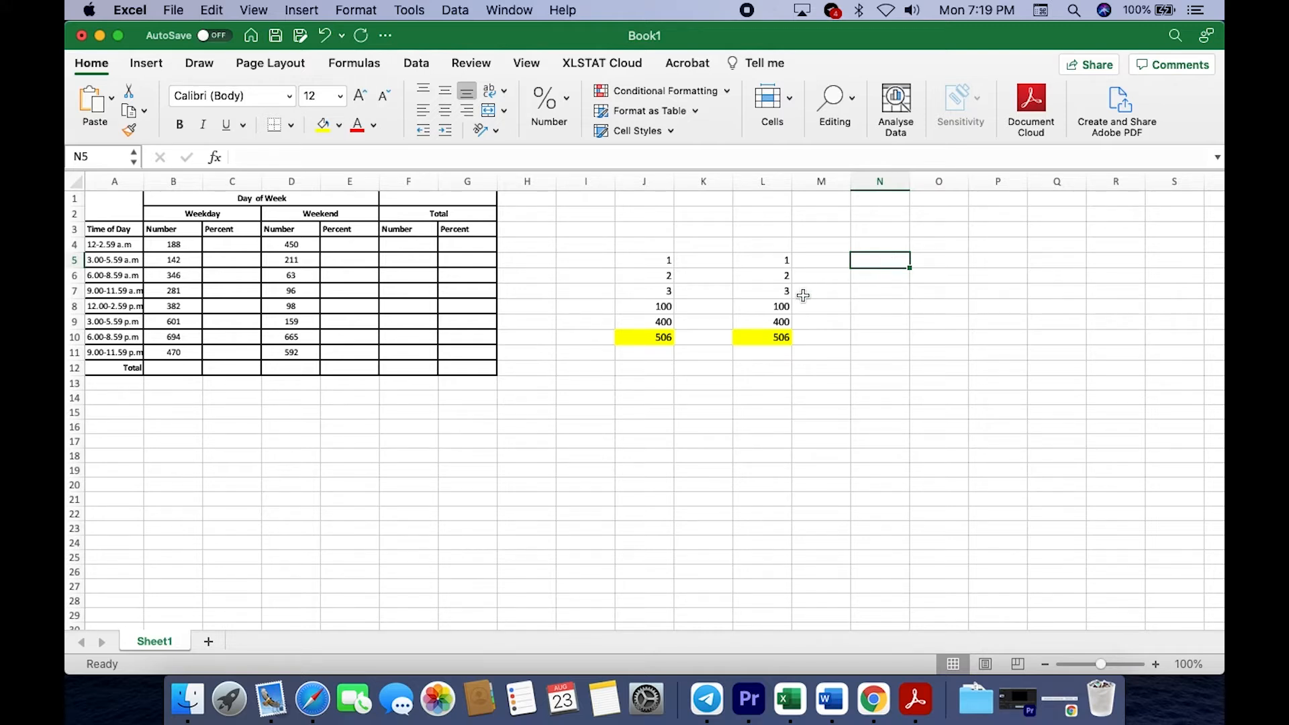
left_click(782, 261)
left_click(782, 275)
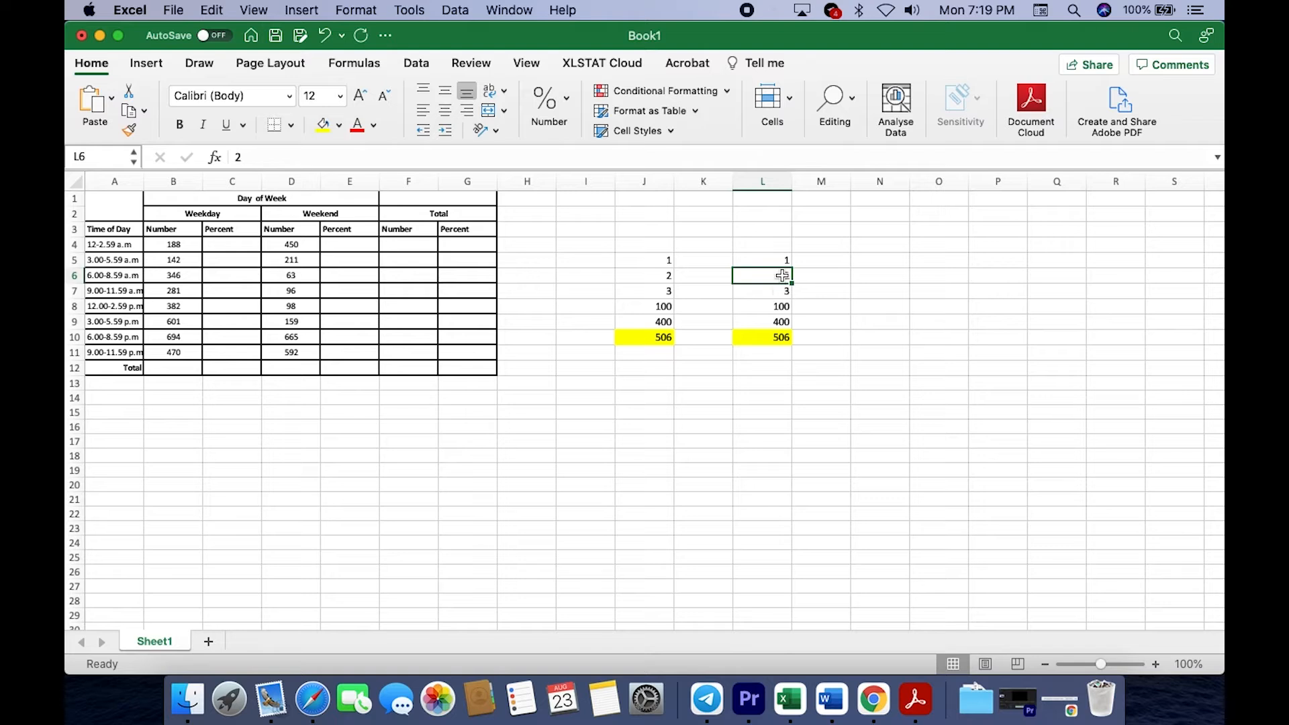
left_click(781, 290)
left_click(780, 307)
left_click(778, 322)
left_click(779, 258)
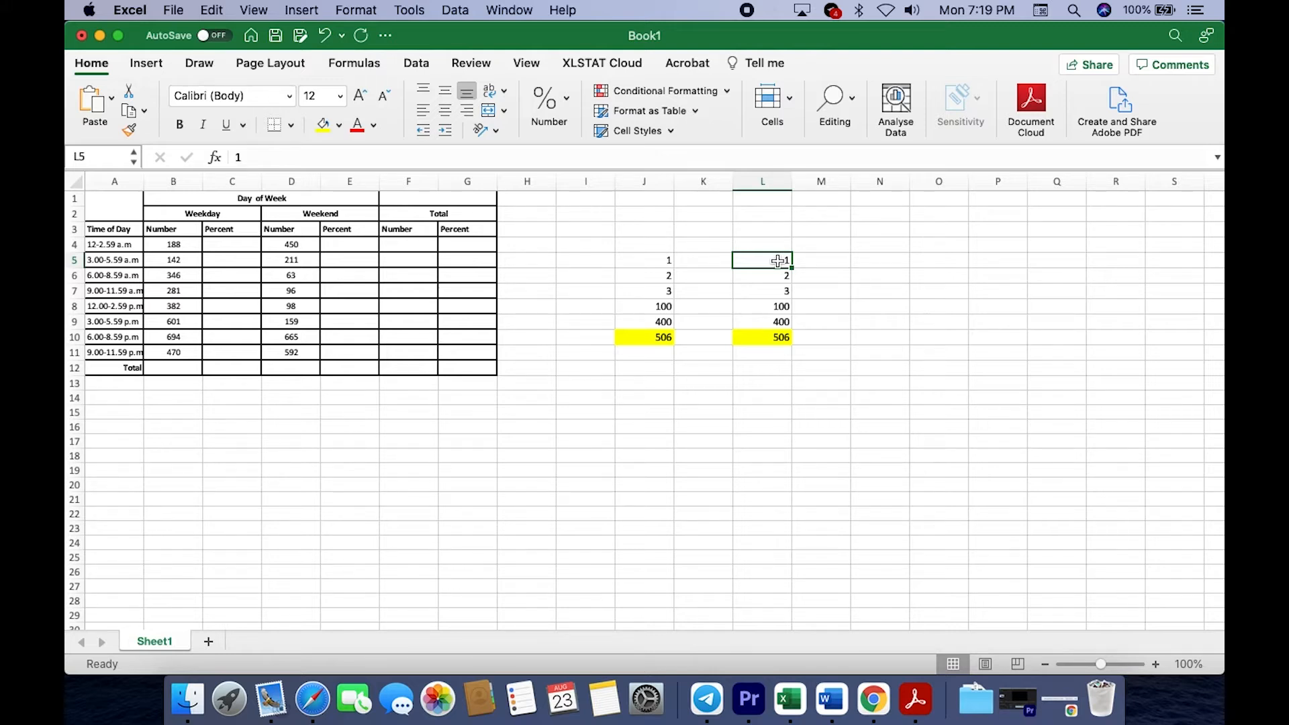
left_click(781, 340)
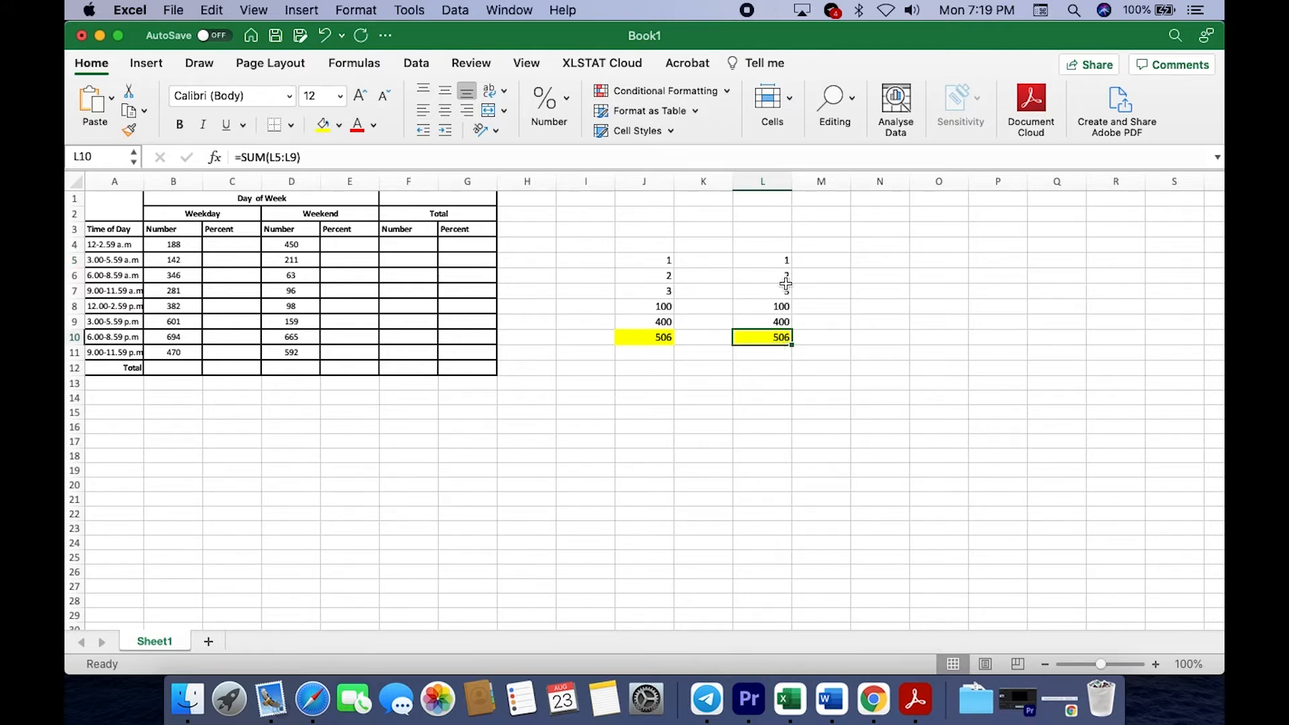
left_click(786, 260)
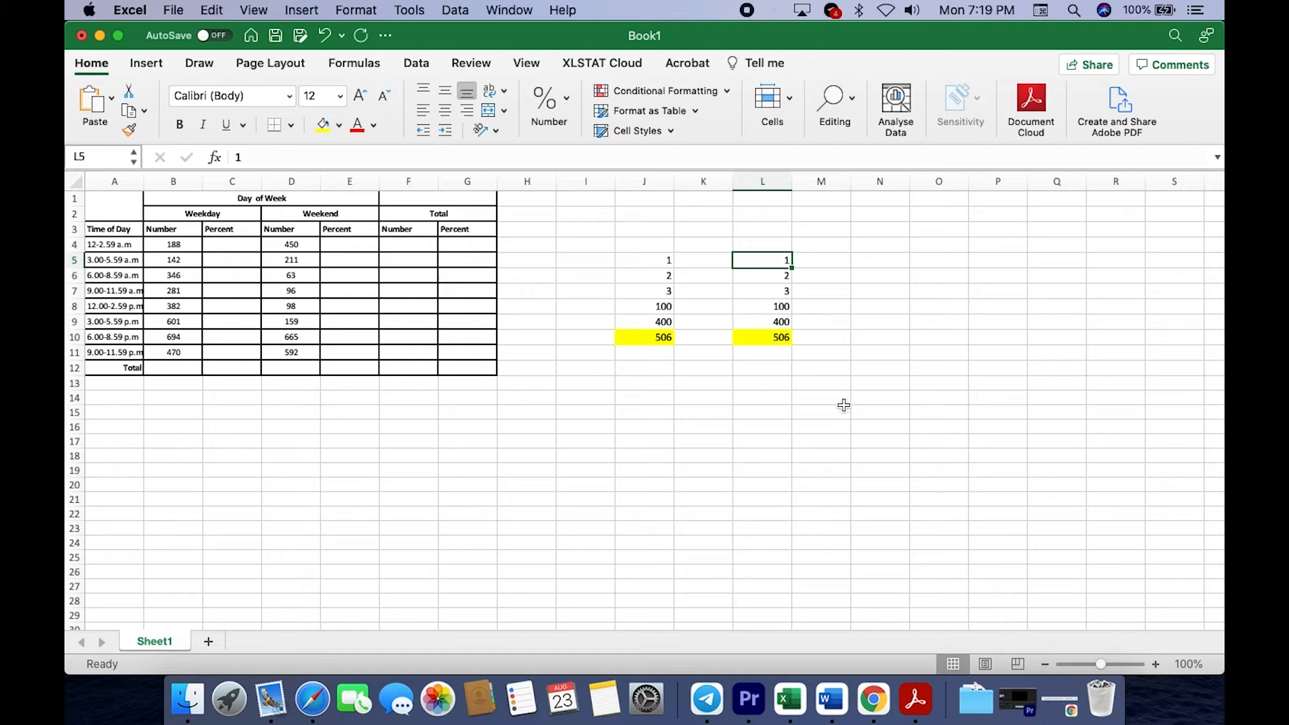
- Enter the fraction 1/506 in cell N5, beside the first sample number
left_click(870, 264)
type("1")
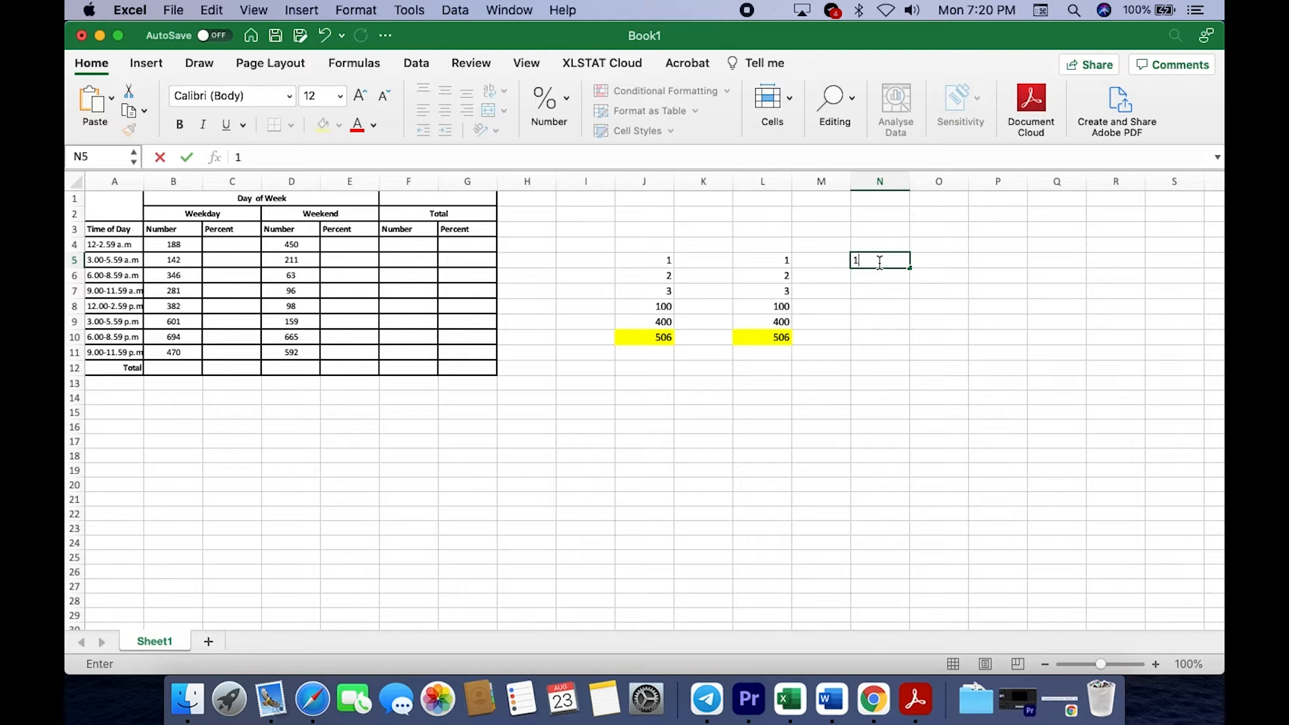
type("/506")
key("Return")
- Extend the text in cell N5 to (1/506) x 100 = and widen column N to fit it
left_click(888, 263)
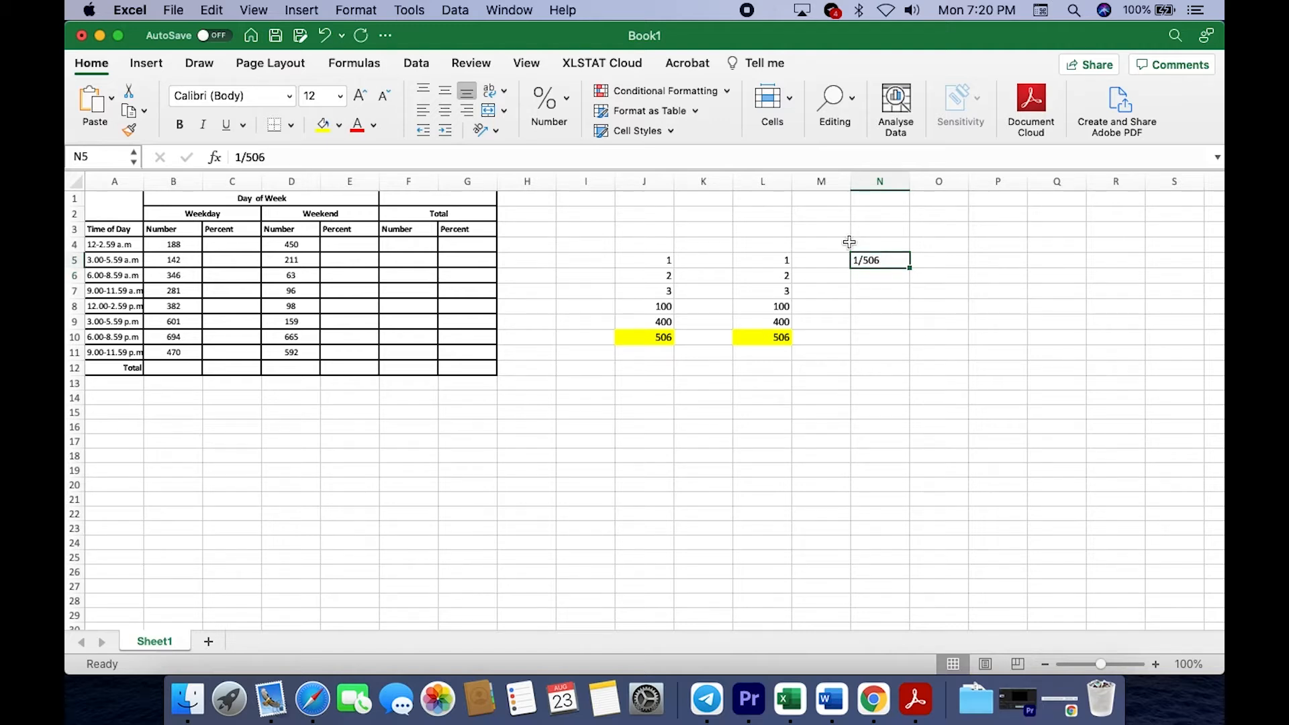
left_click(768, 156)
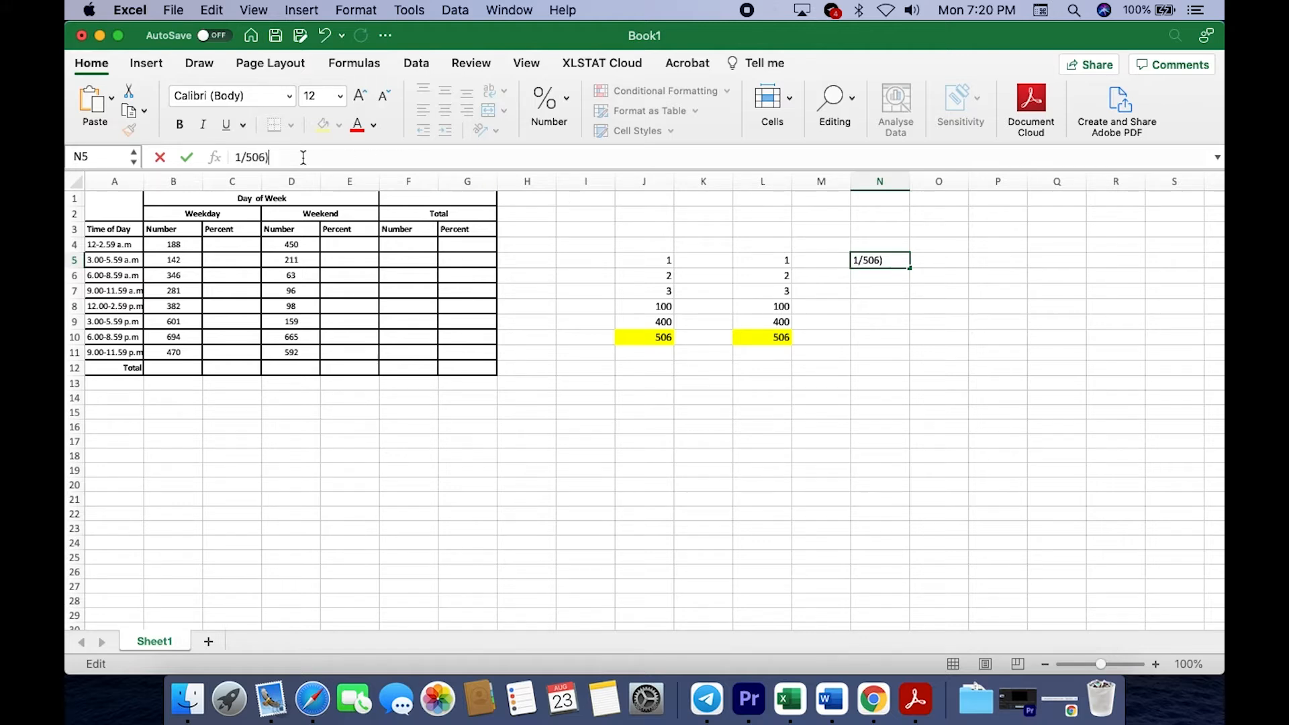
left_click(234, 156, "shift")
left_click(234, 156)
type("(")
type("x 100")
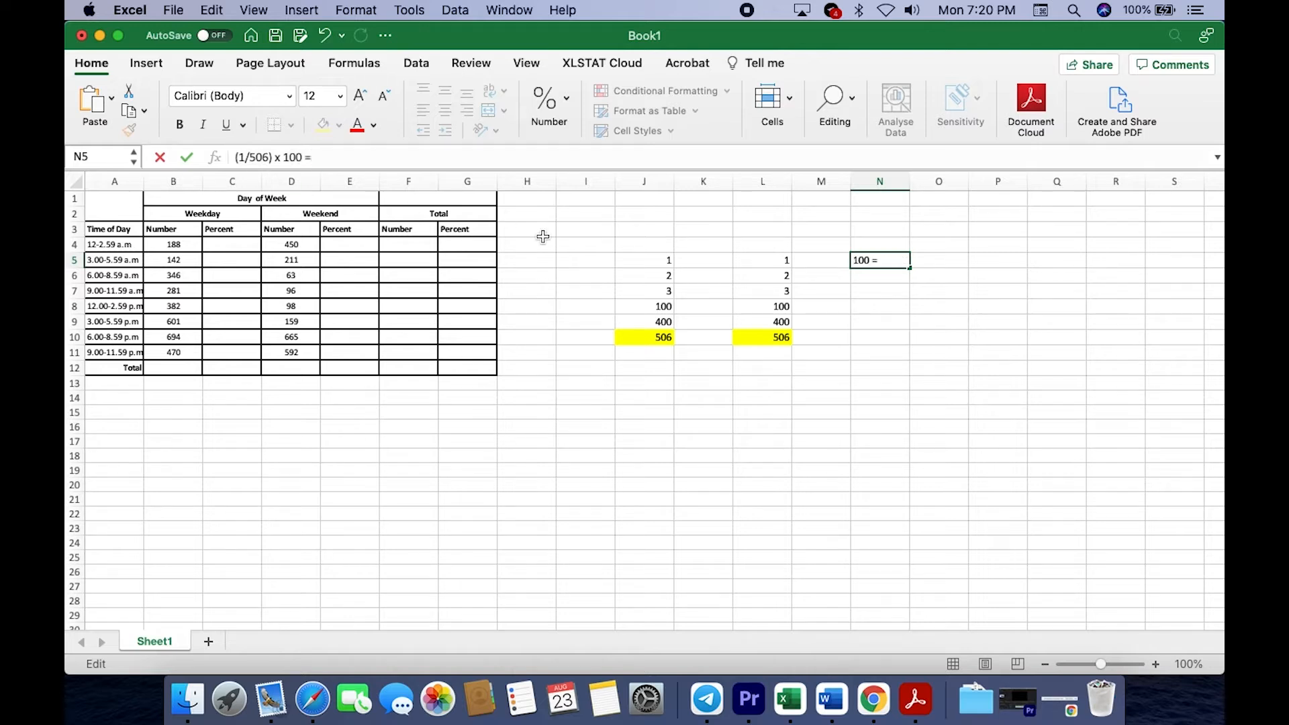
type(" =")
key("Return")
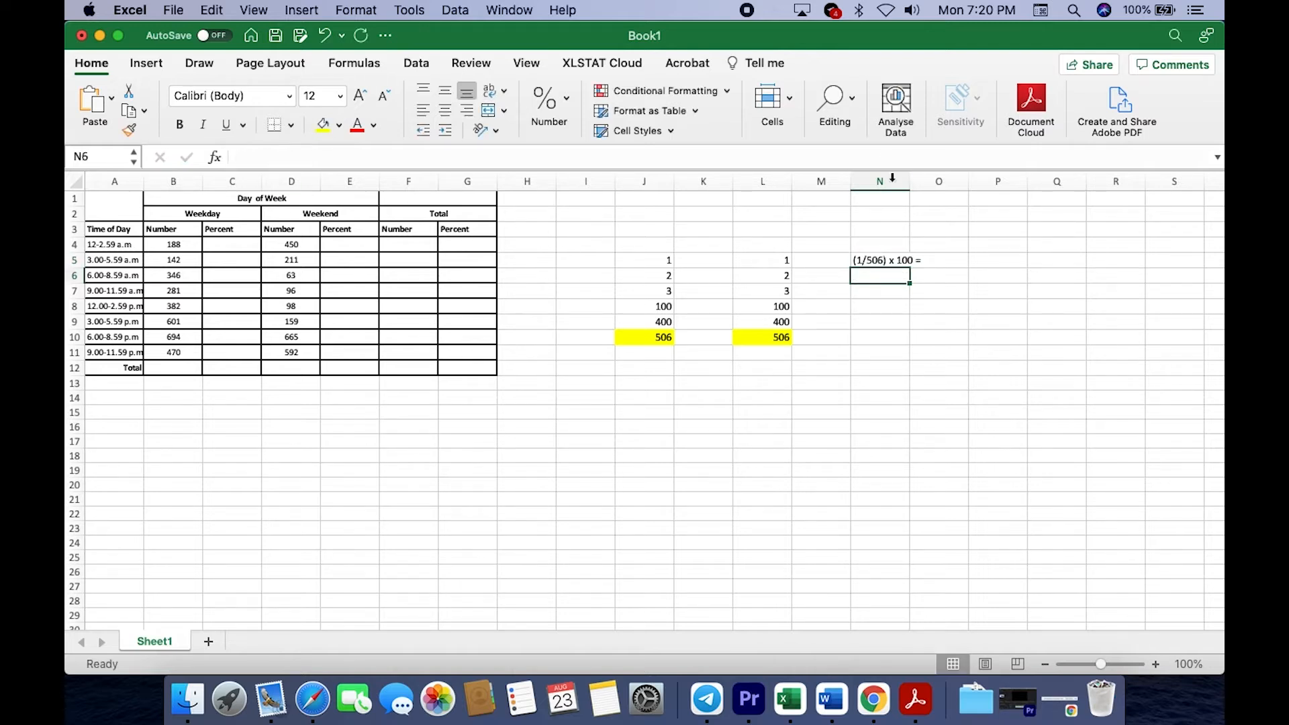
left_click_drag(909, 177, 925, 177)
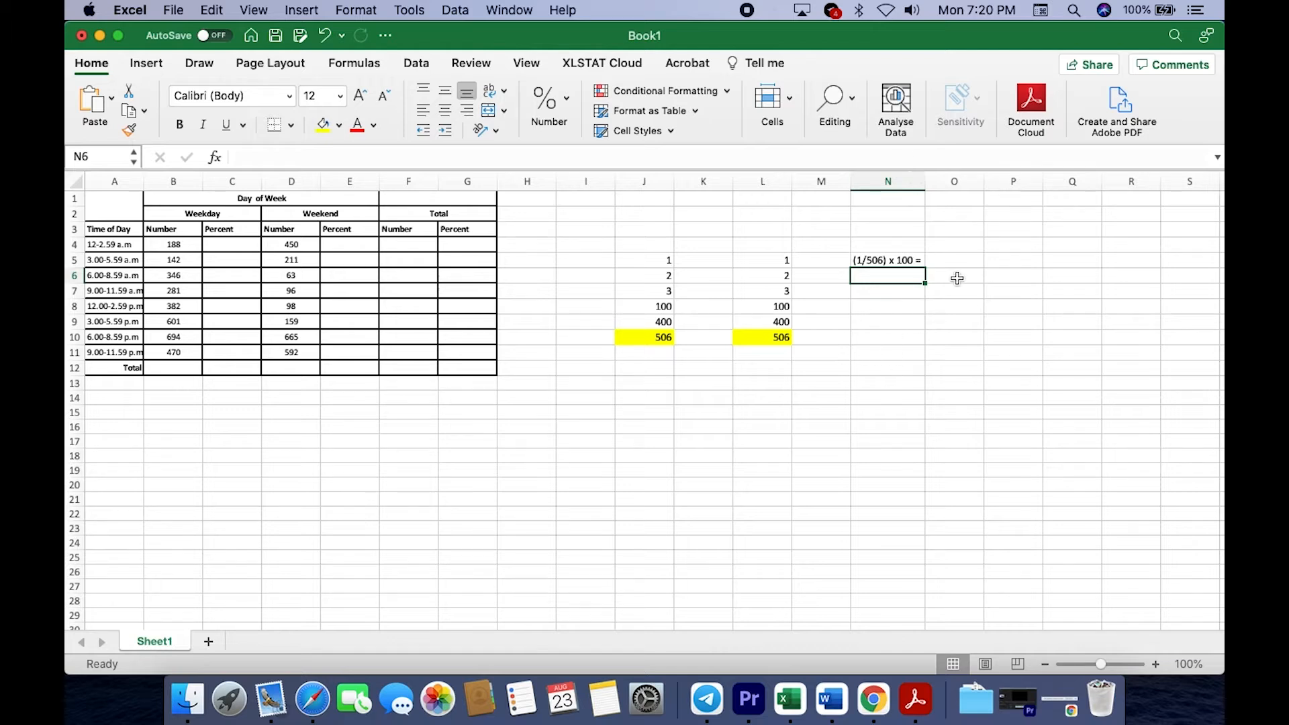
left_click(1007, 245)
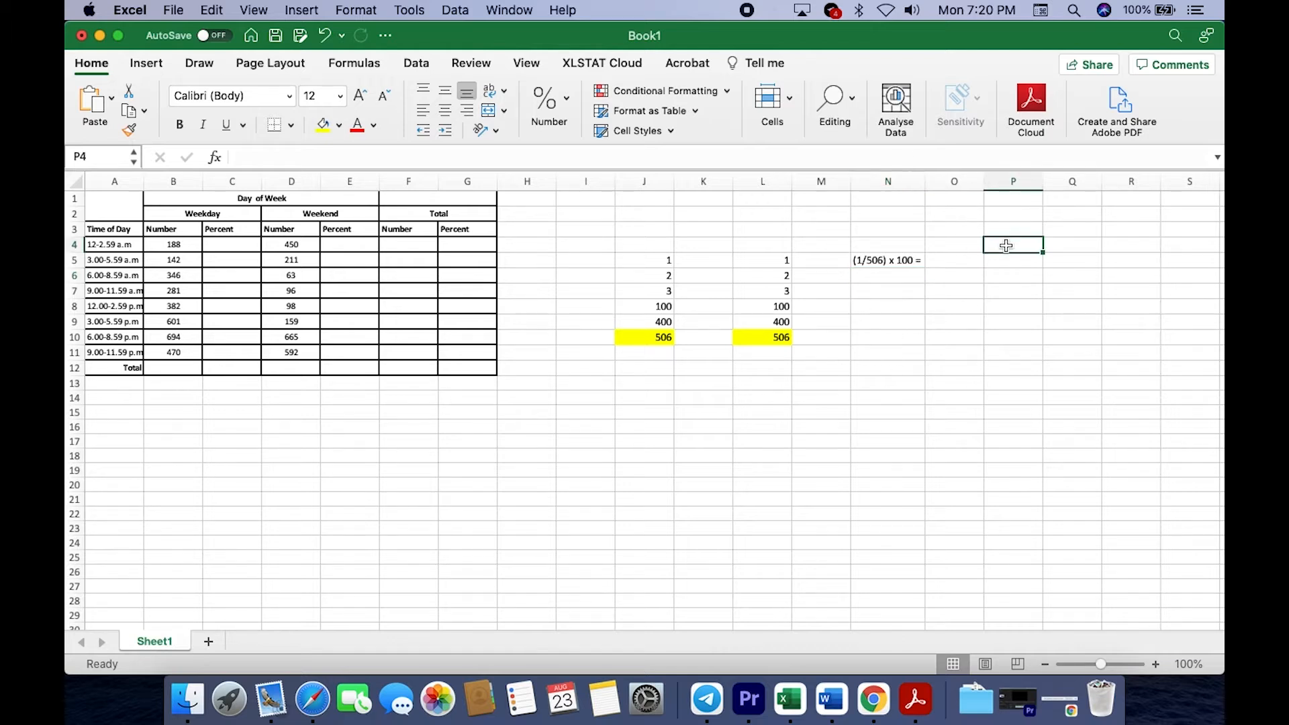
- Enter the heading percentage in cell P4 and the formula =L5/L10 in cell P5 below it
type("percentage")
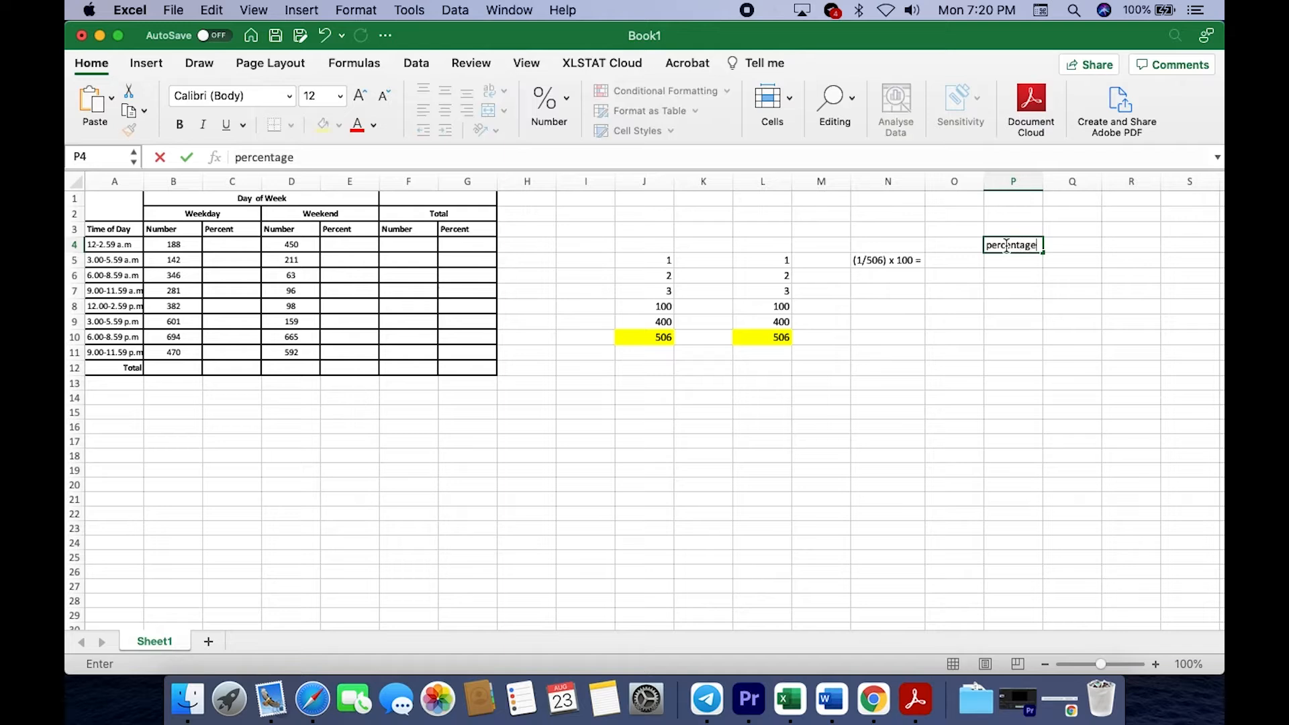
key("Return")
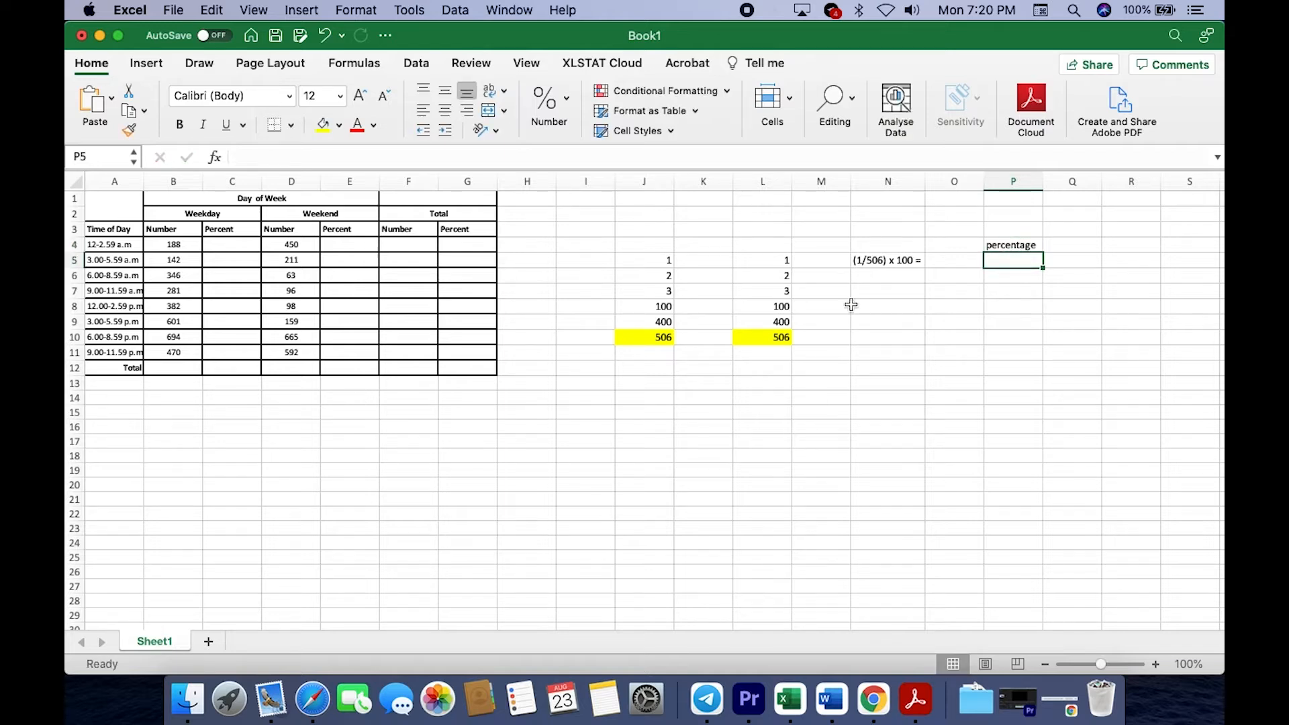
left_click(778, 338)
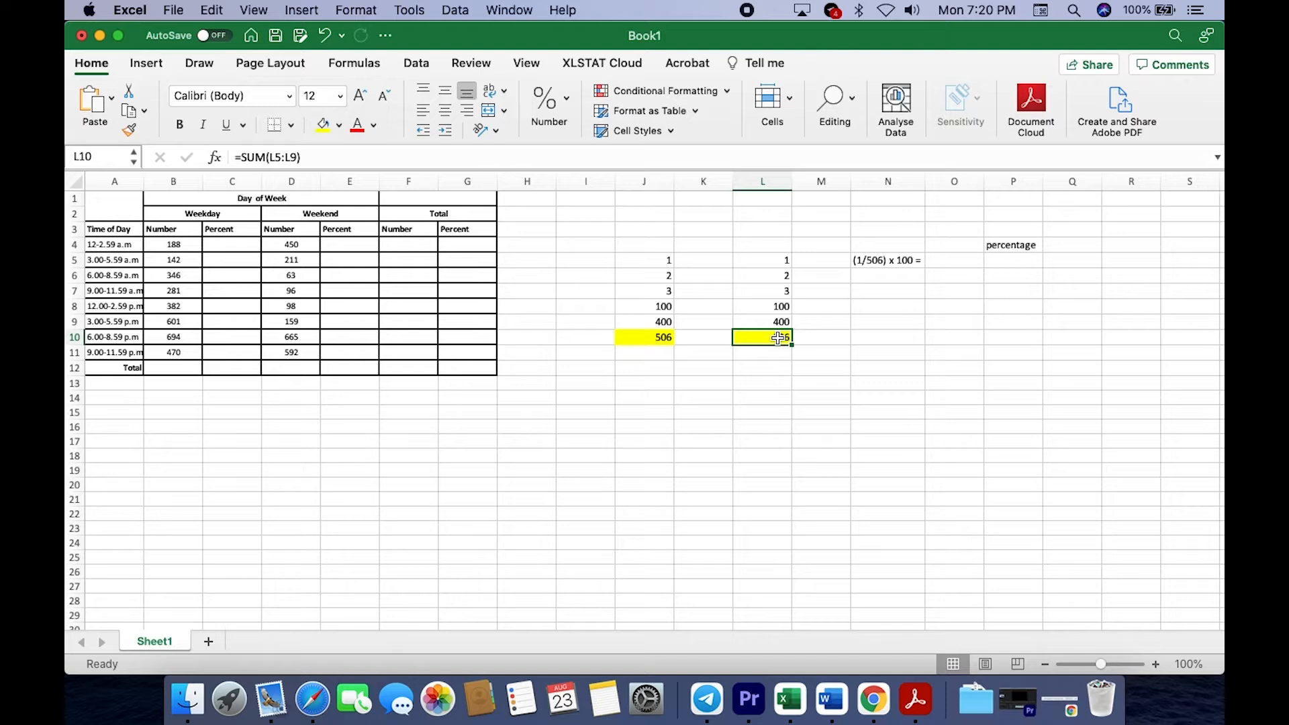
left_click(1010, 265)
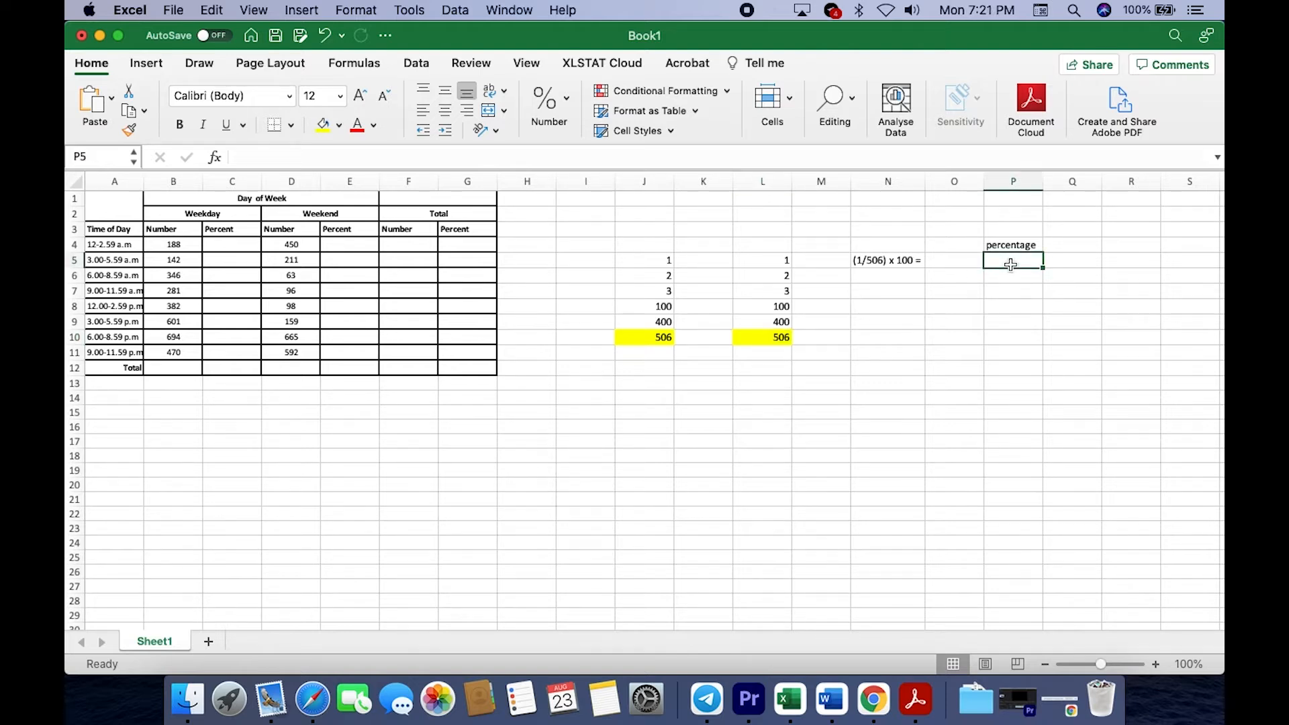
type("=")
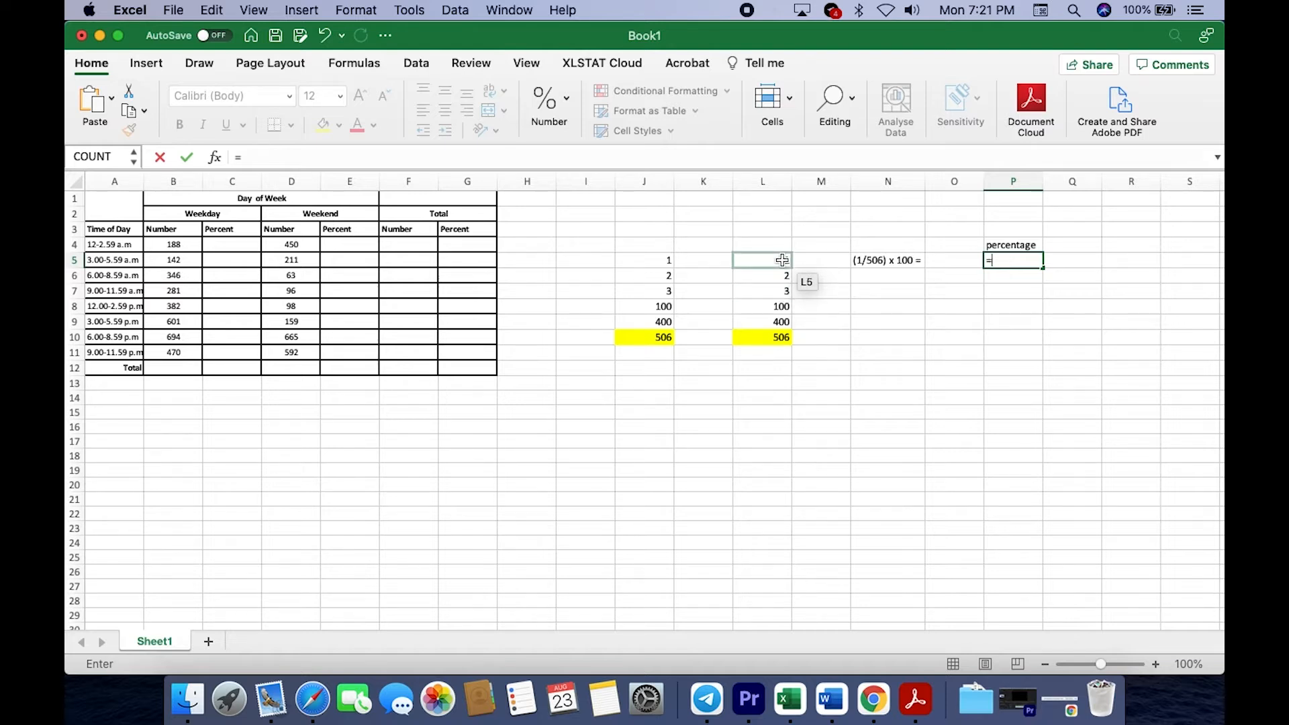
left_click(782, 260)
type("/")
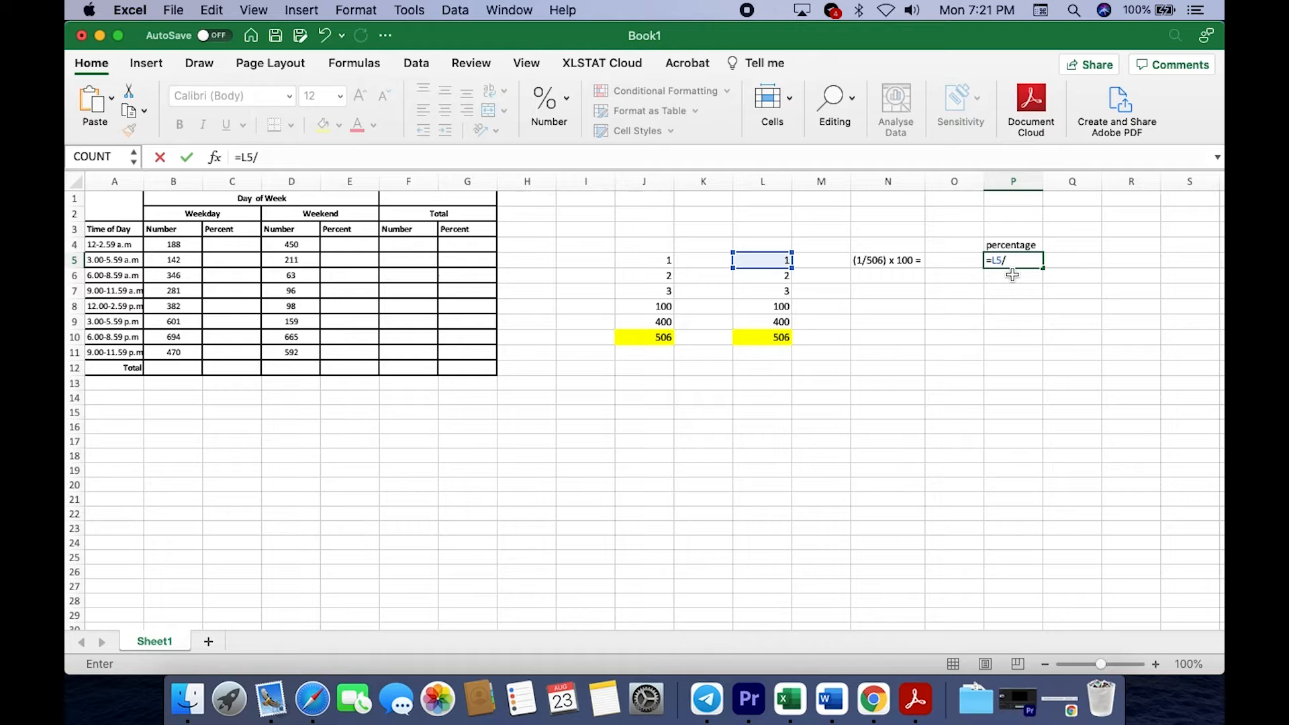
left_click(781, 338)
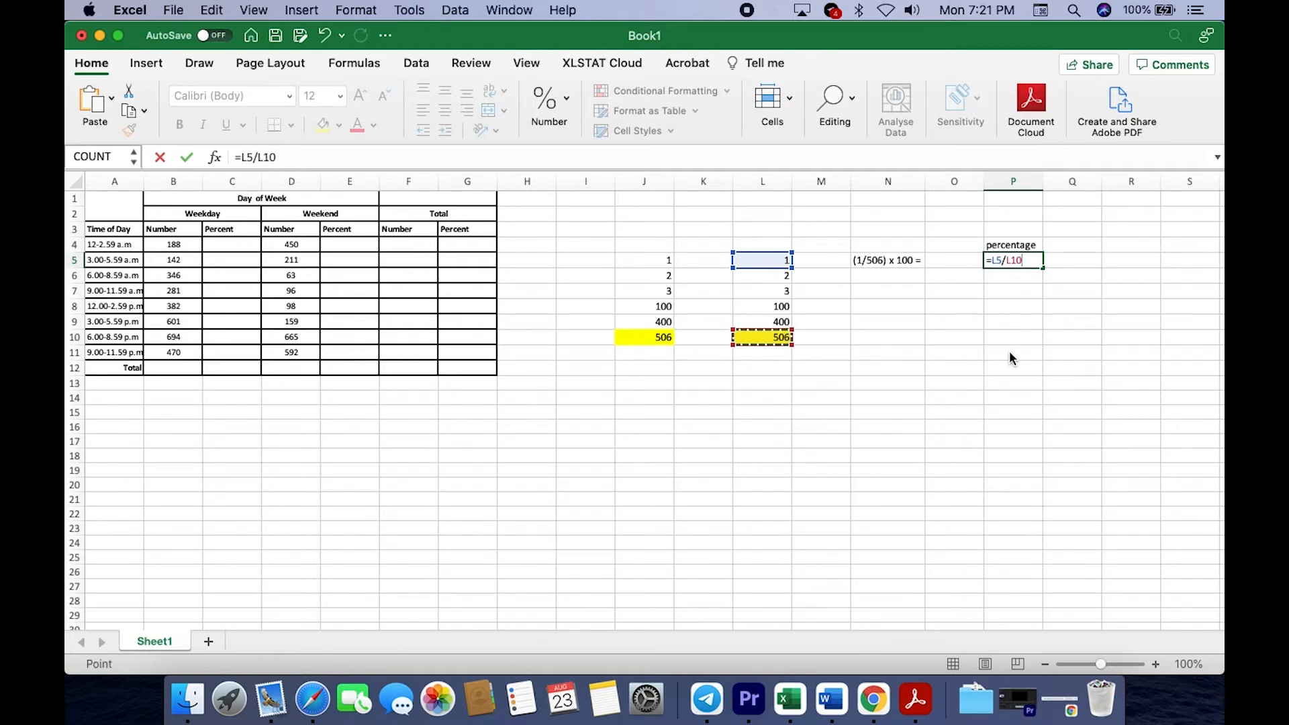
key("Return")
- Apply the Percentage number format to the result in cell P5
left_click(1019, 263)
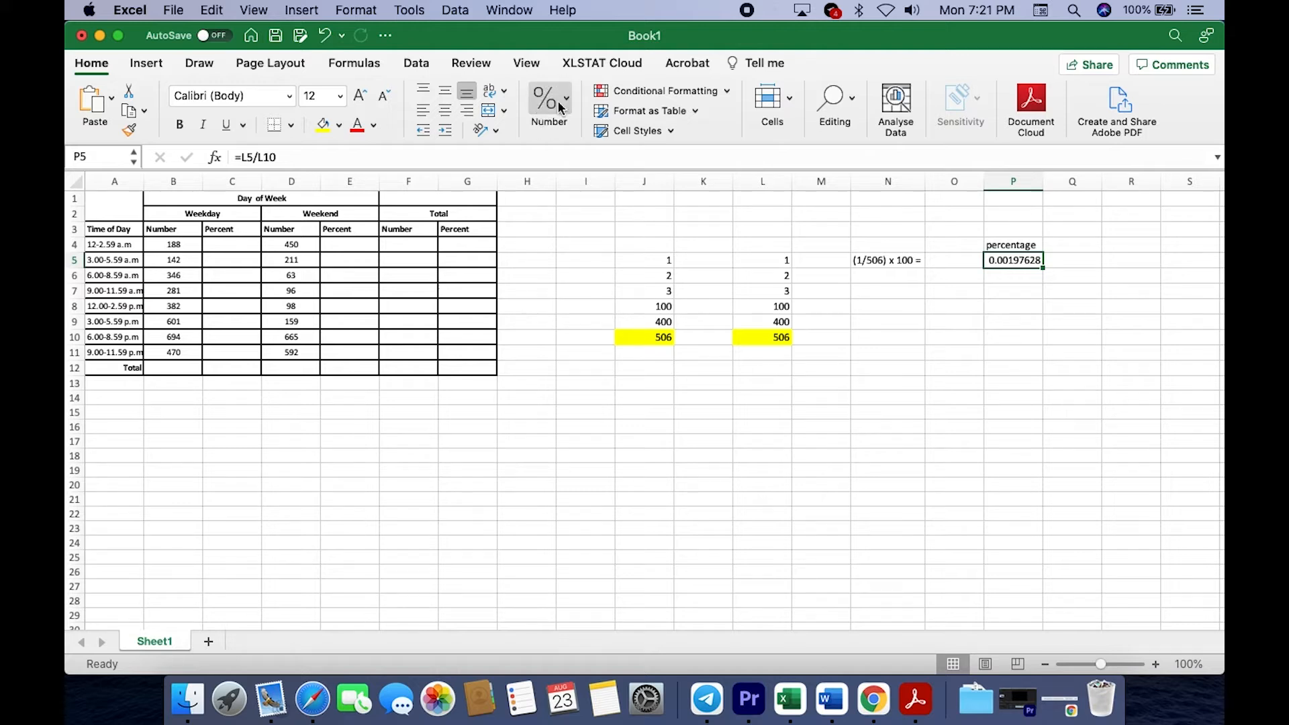
left_click(92, 63)
left_click(91, 64)
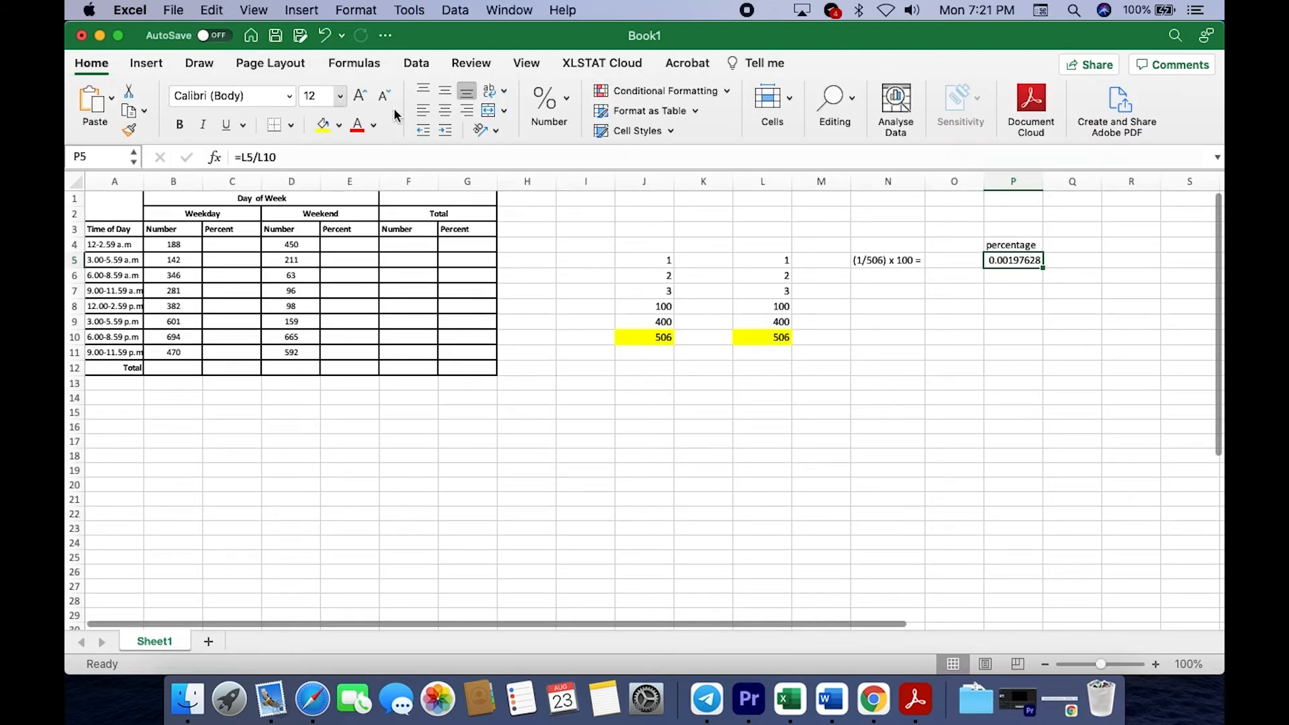
left_click(569, 102)
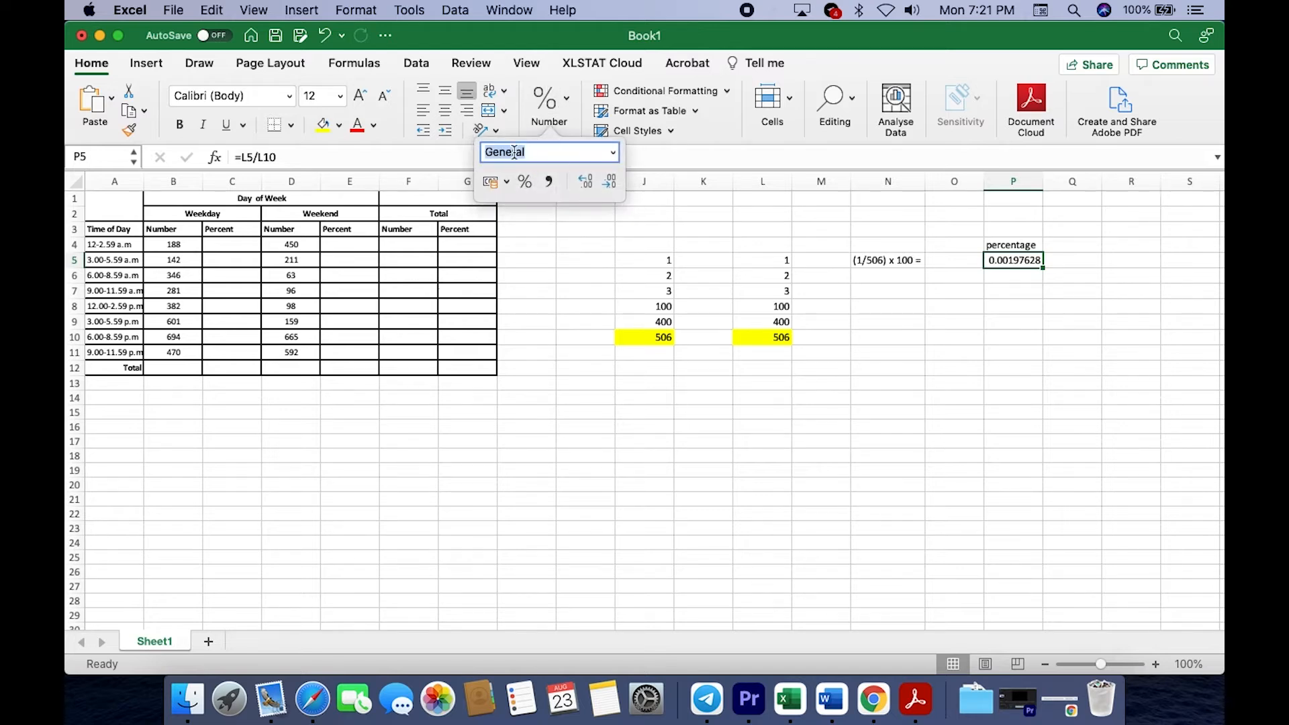
left_click(527, 183)
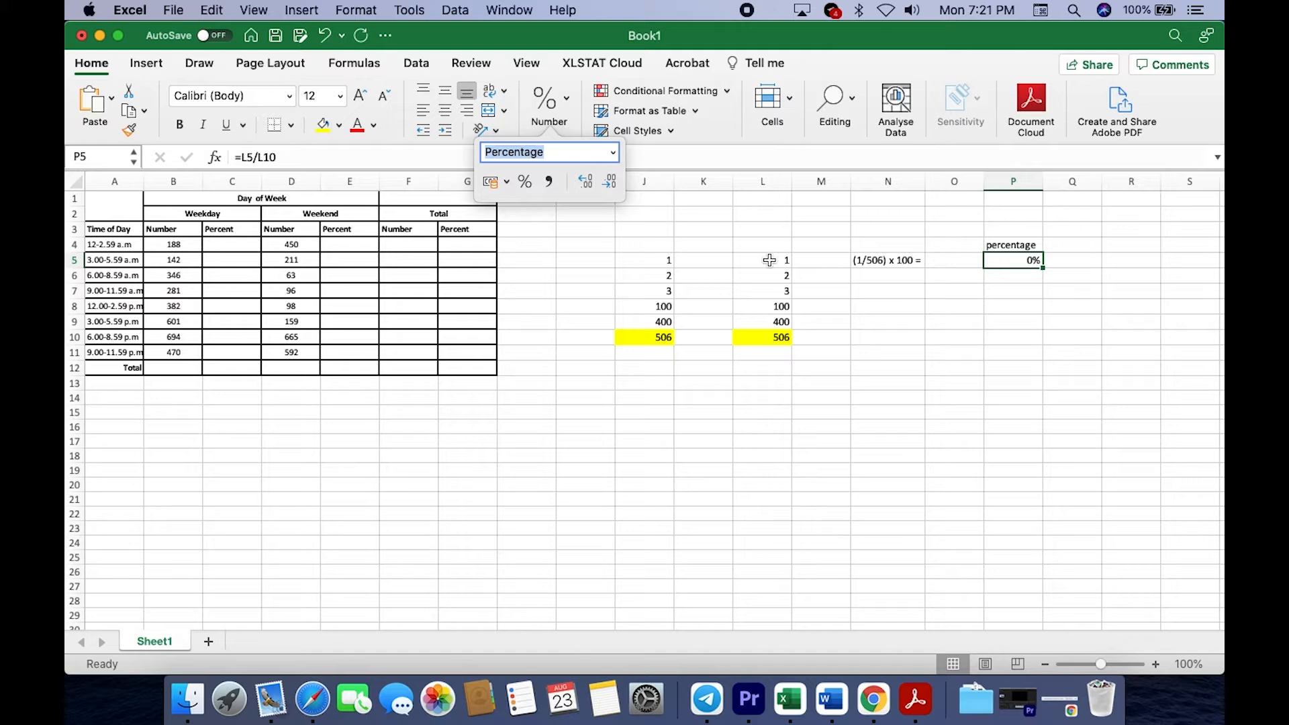
left_click(899, 392)
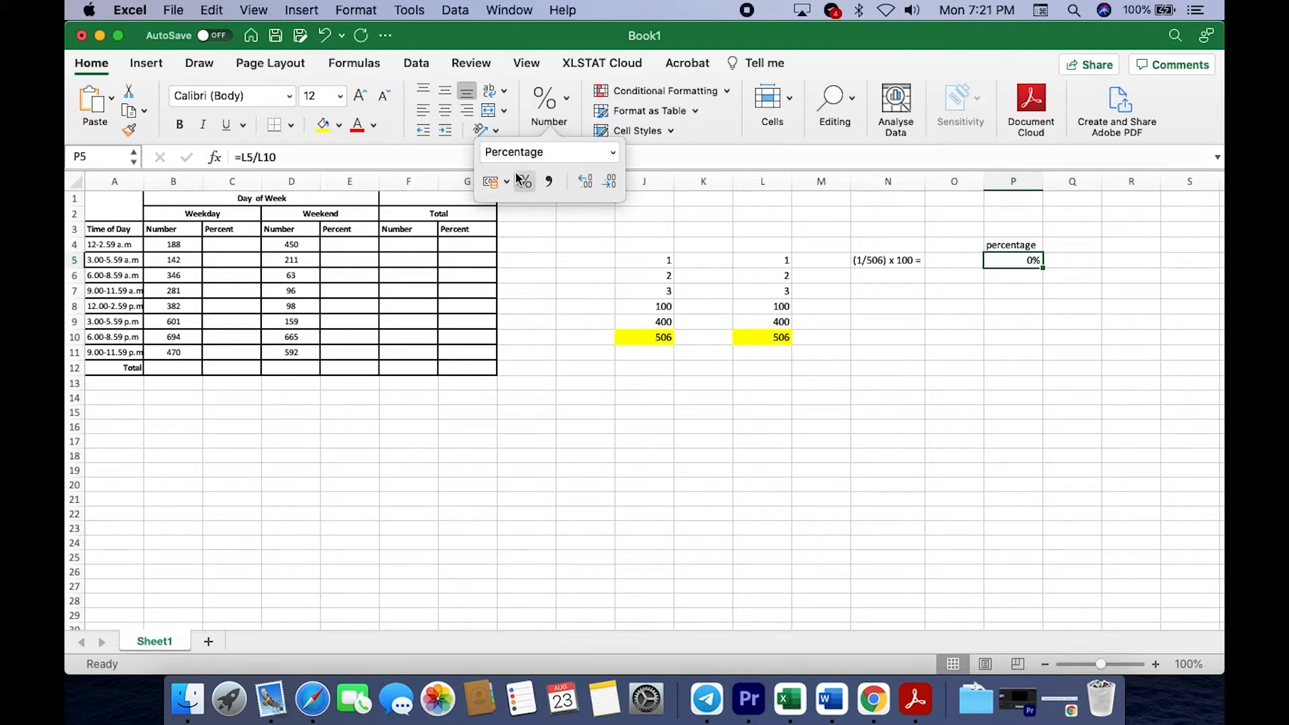
left_click(1003, 364)
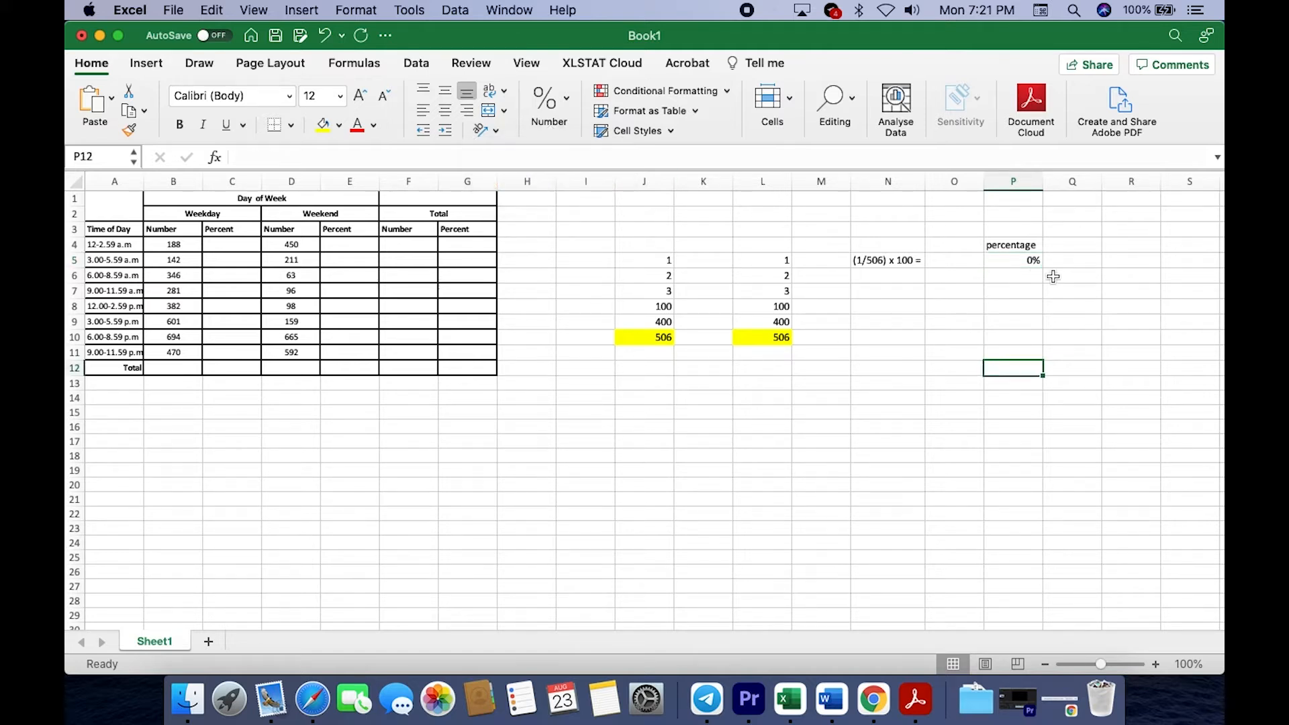
- Set the percentage format of cell P5 to 1 decimal place
left_click(1020, 250)
left_click(1027, 261)
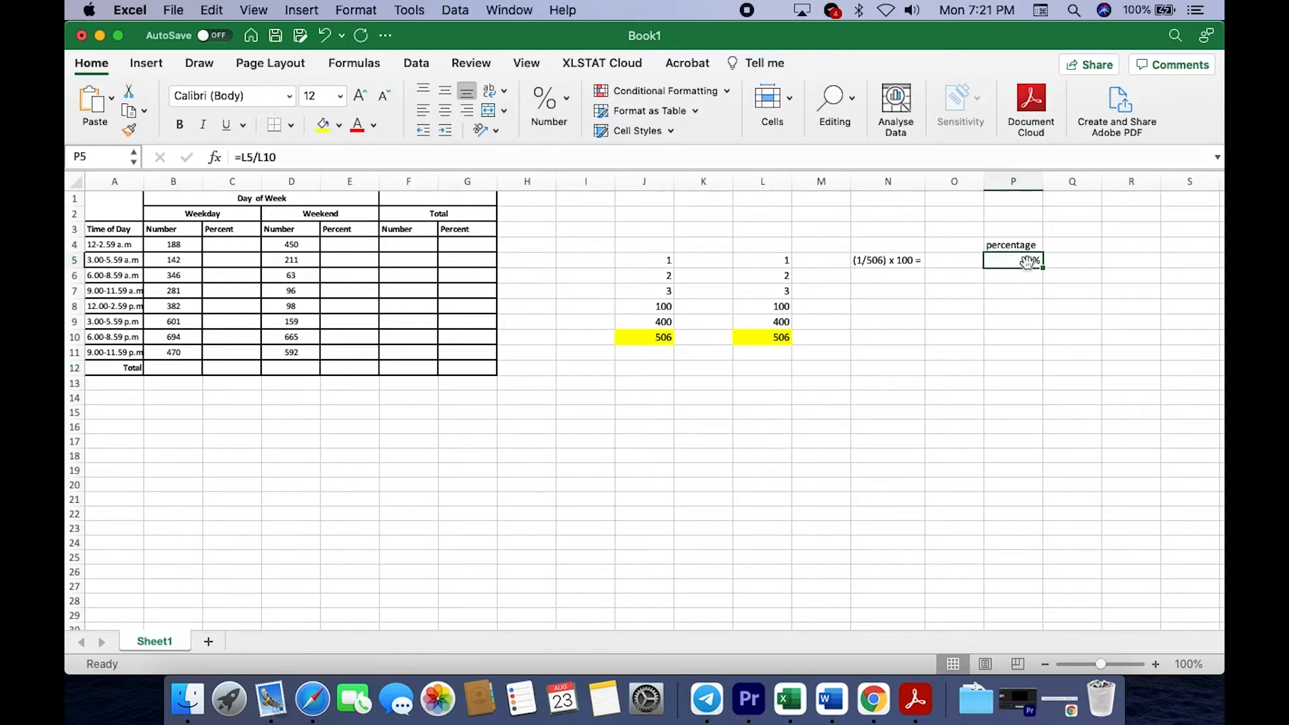
right_click(1027, 261)
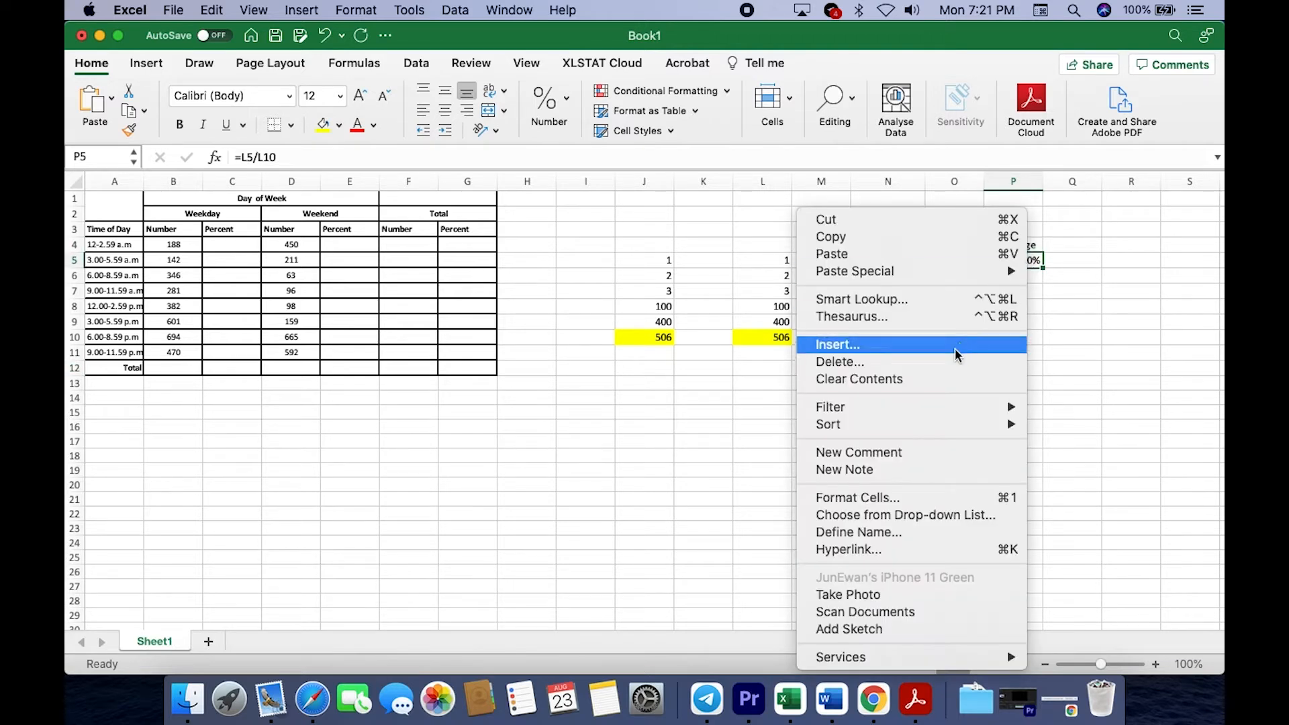
left_click(885, 501)
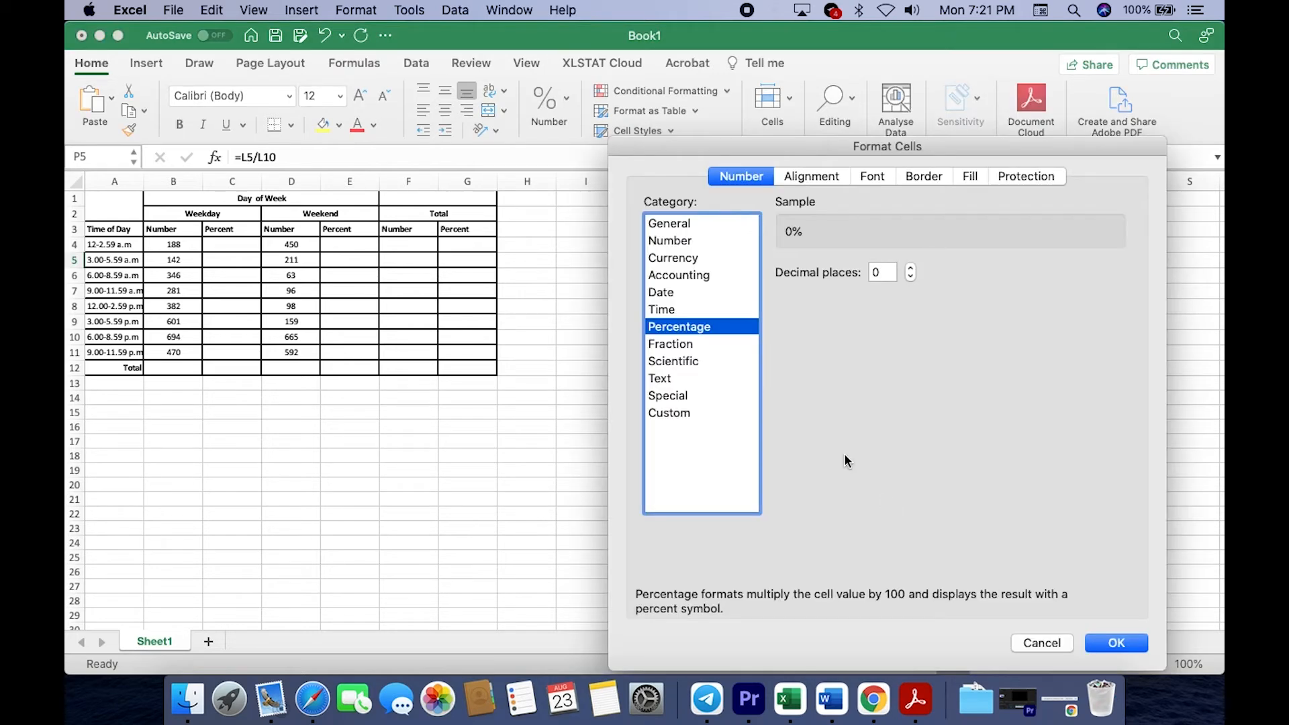
left_click(911, 268)
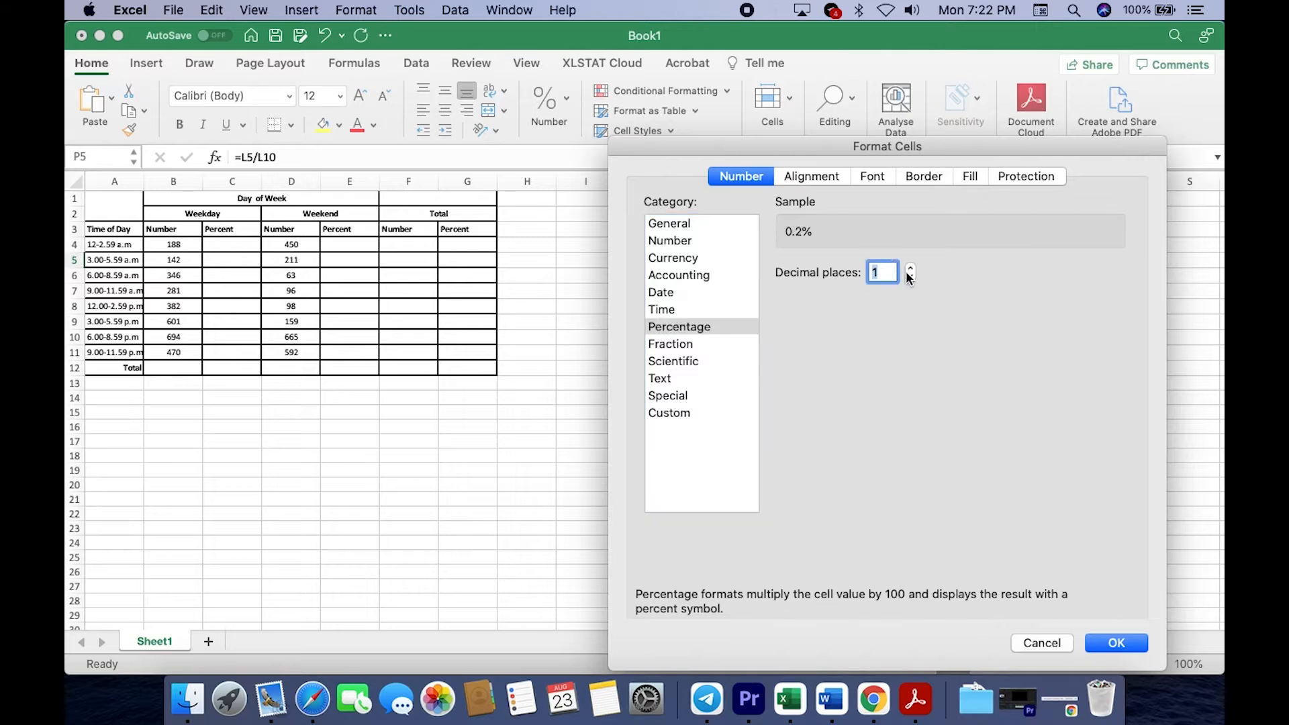
left_click(912, 268)
left_click(911, 268)
left_click(911, 267)
left_click(911, 276)
left_click(910, 276)
left_click(911, 276)
left_click(1106, 643)
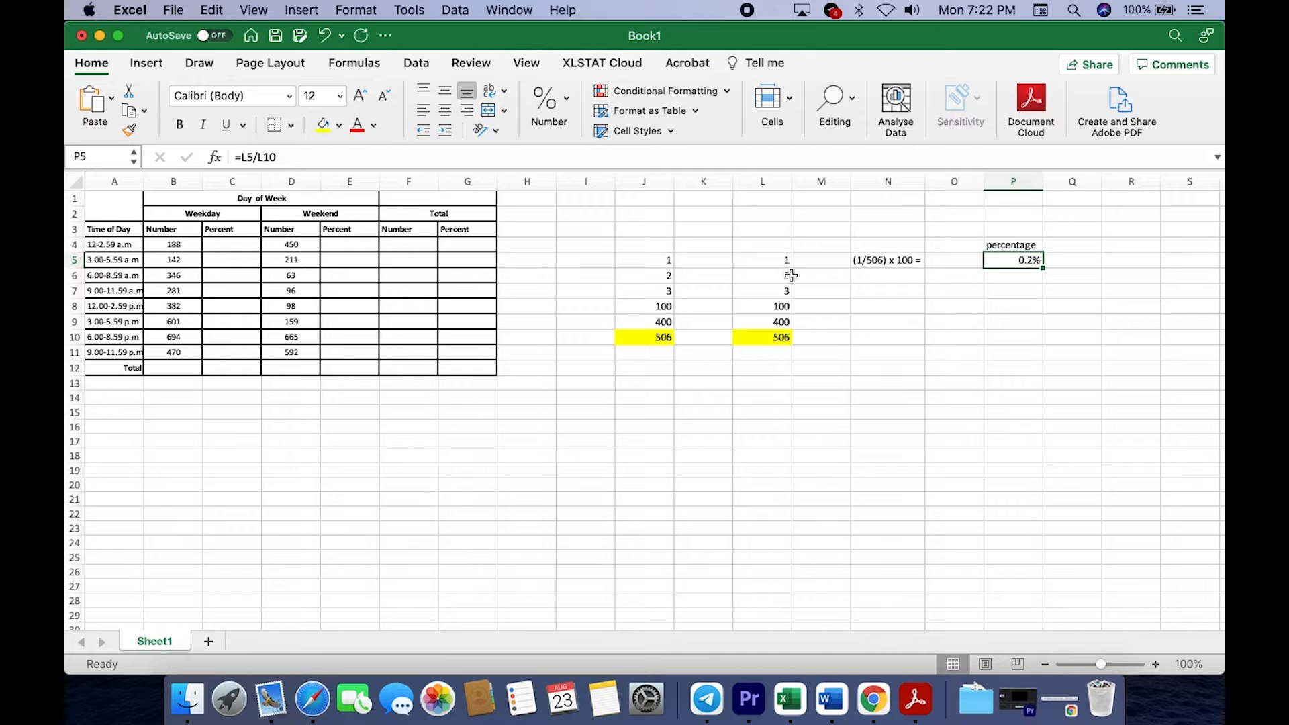
- Enter the formula =L9/L10 in cell P9 to divide the last sample number by the total
left_click(783, 340)
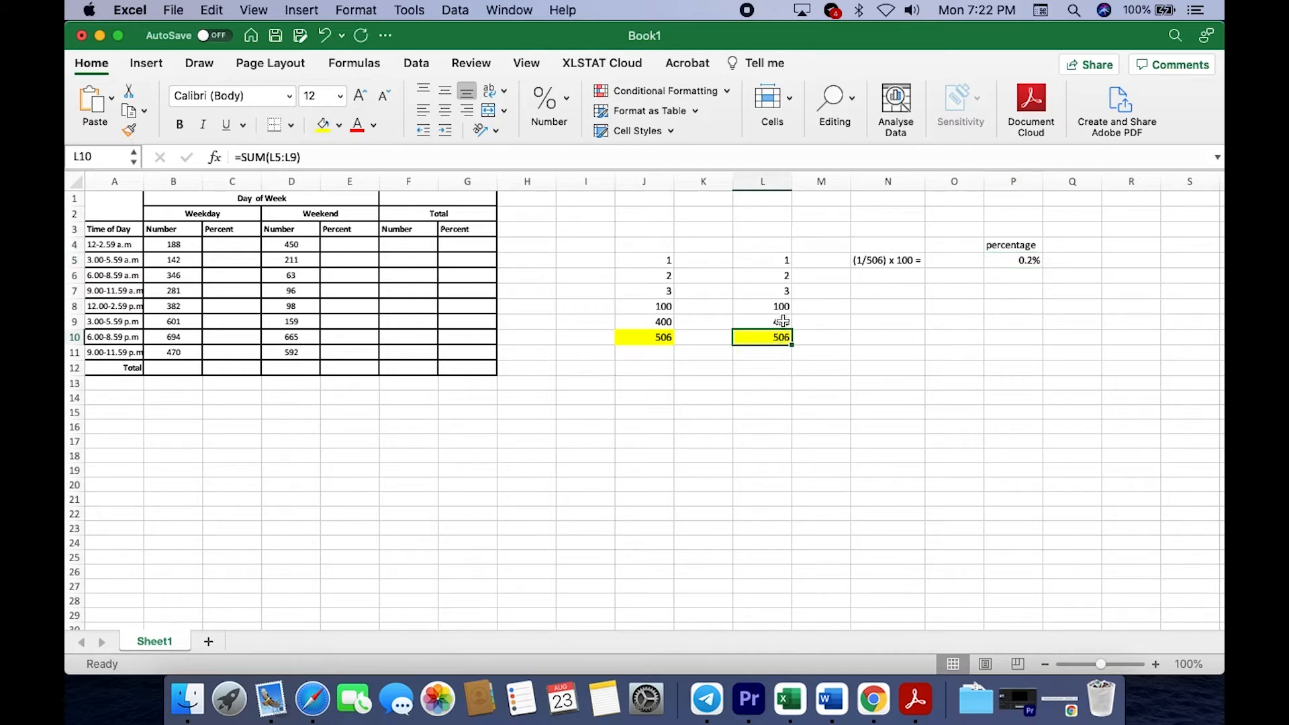
left_click(783, 323)
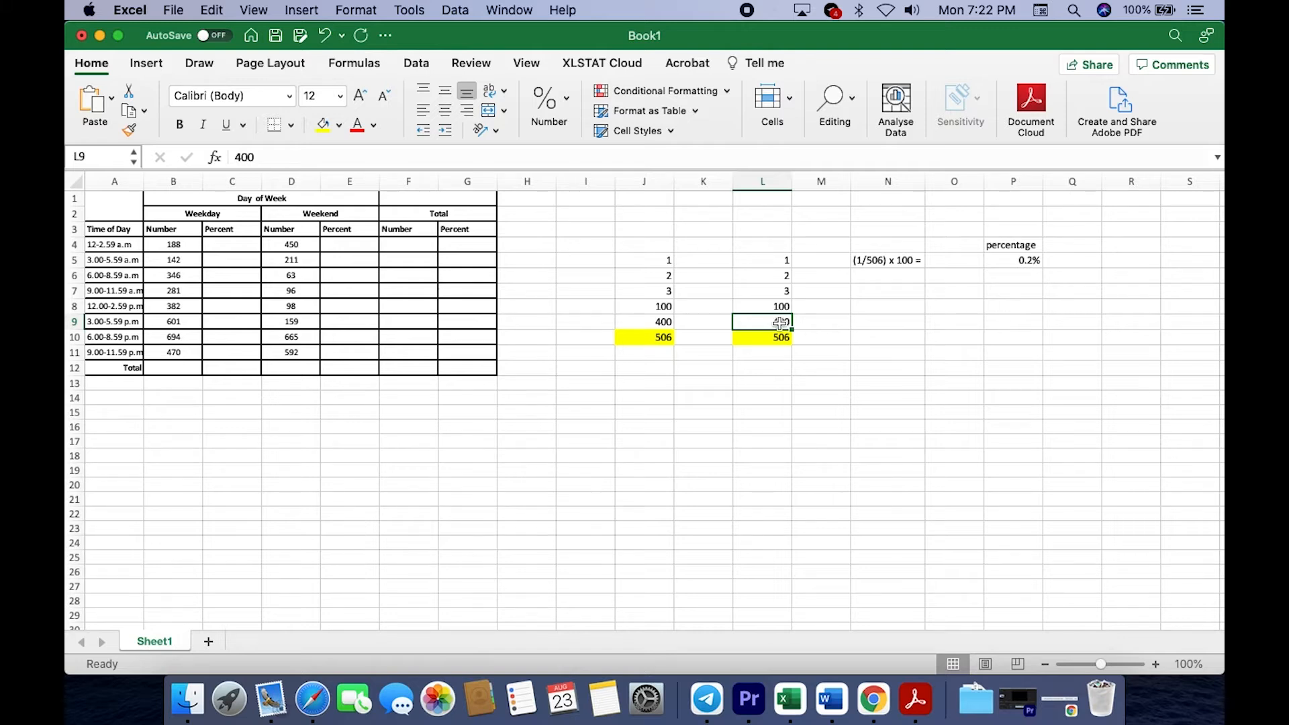
left_click(1016, 321)
type("=")
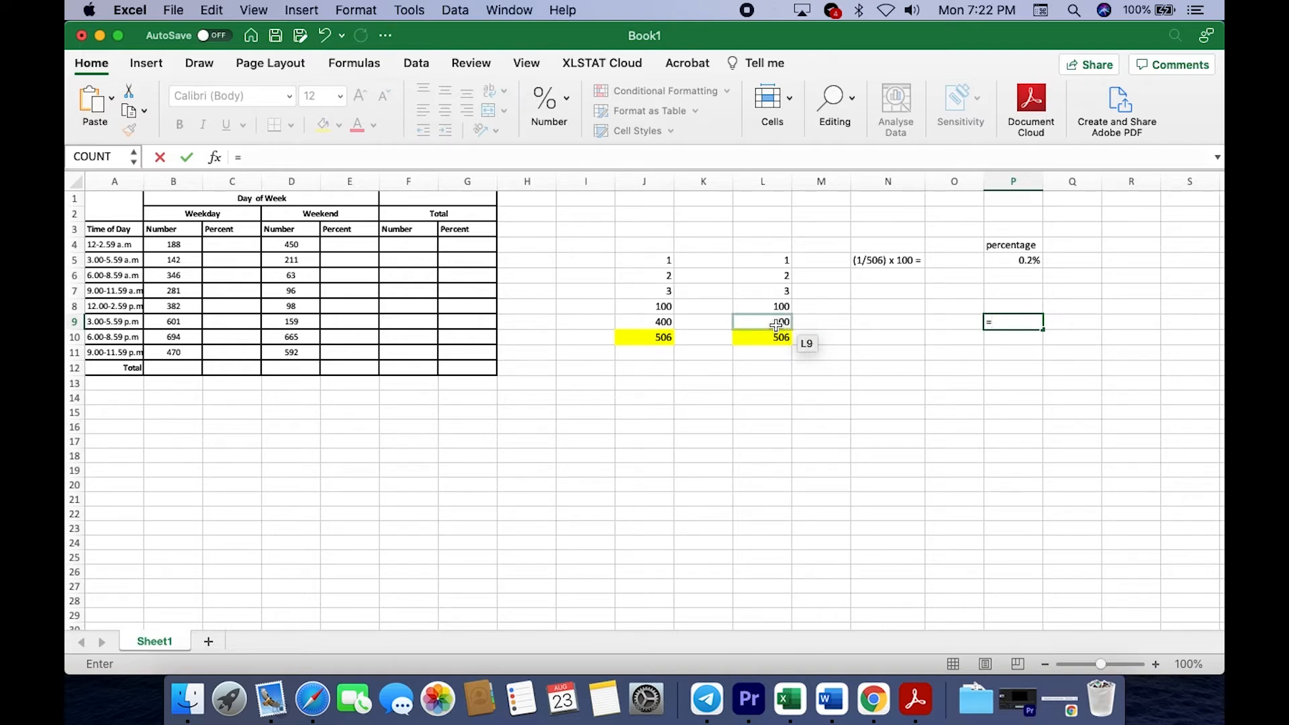
left_click(777, 325)
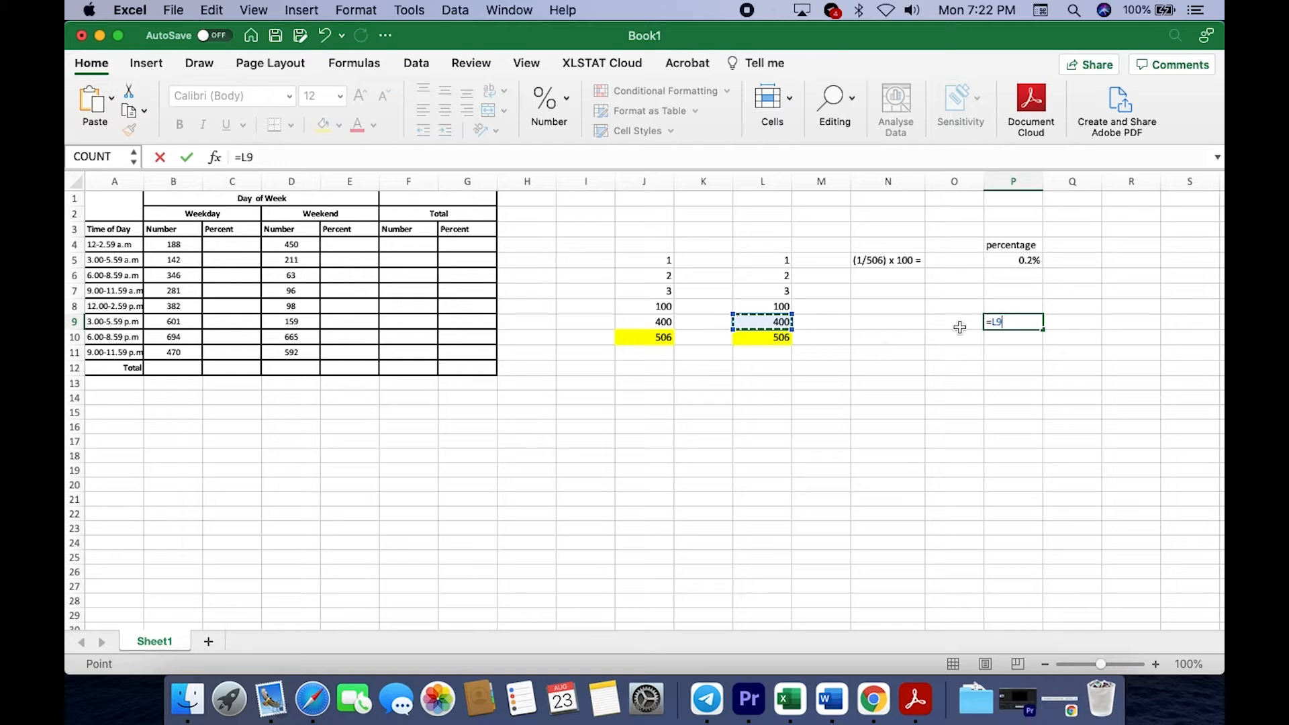
type("/")
left_click(777, 343)
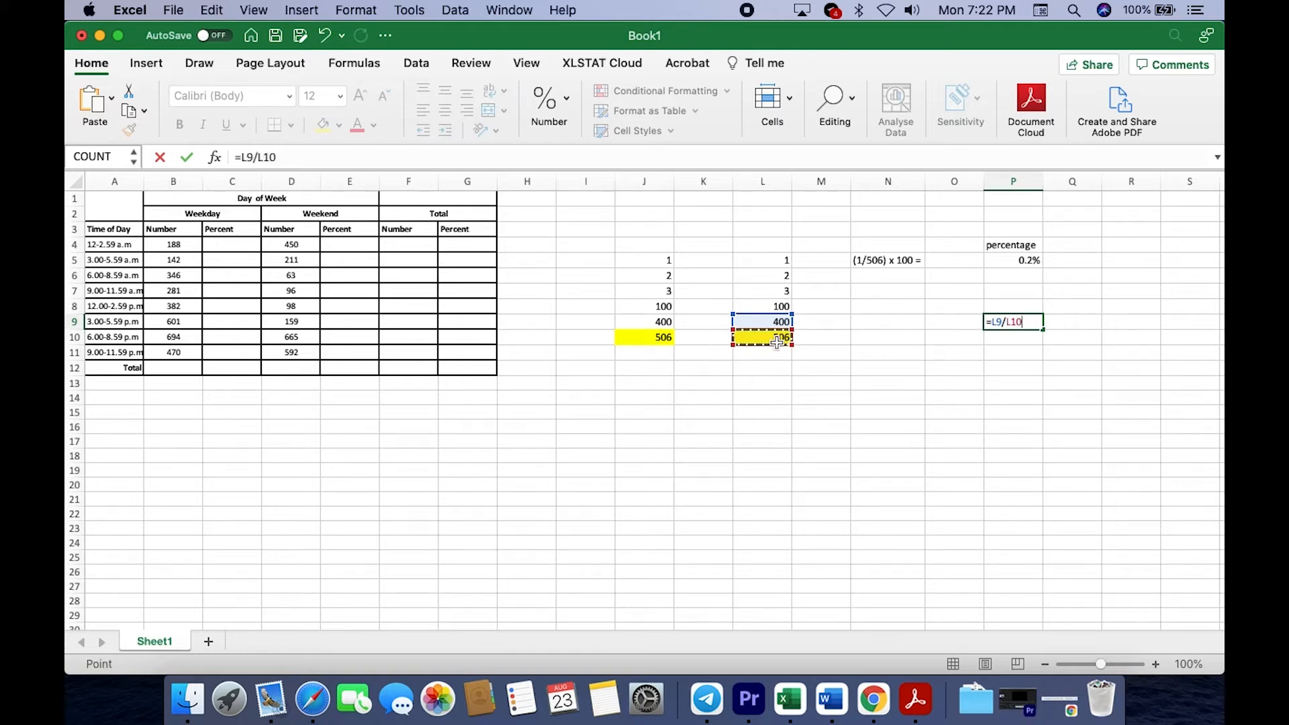
key("Return")
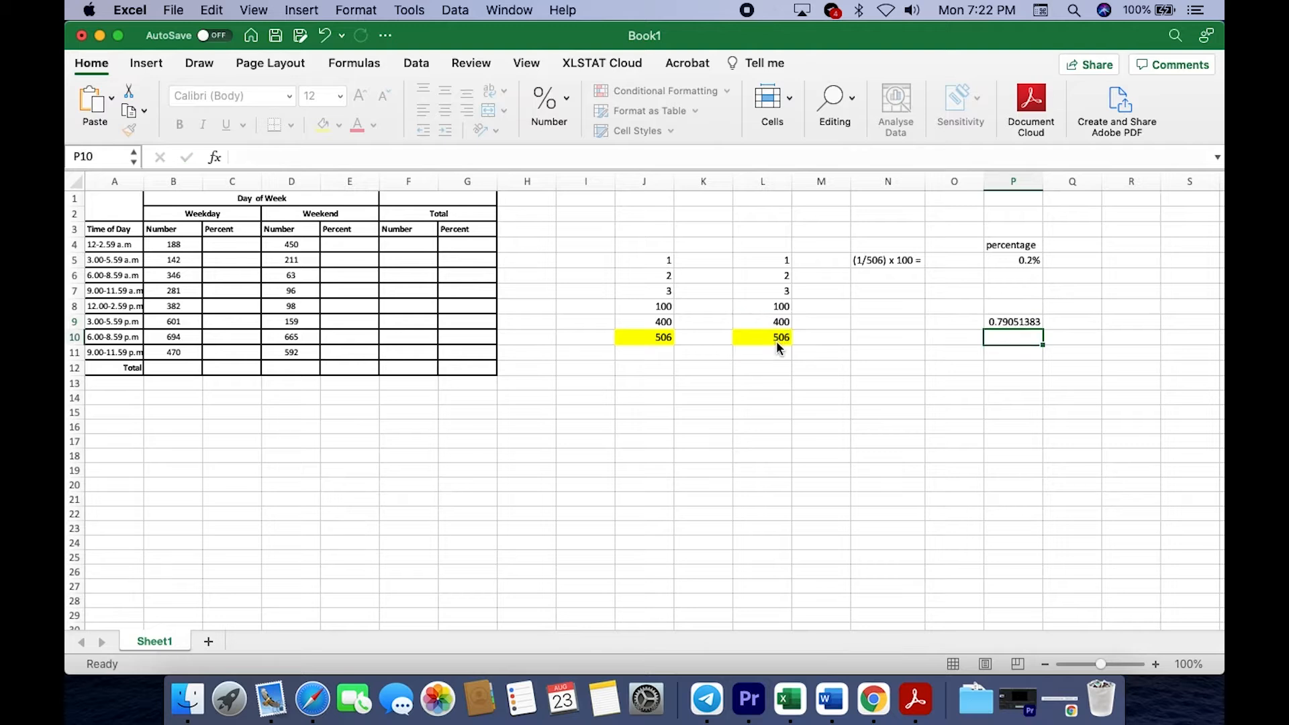
- Format cell P9 as Percentage with 1 decimal place
left_click(1018, 323)
left_click(547, 102)
left_click(526, 183)
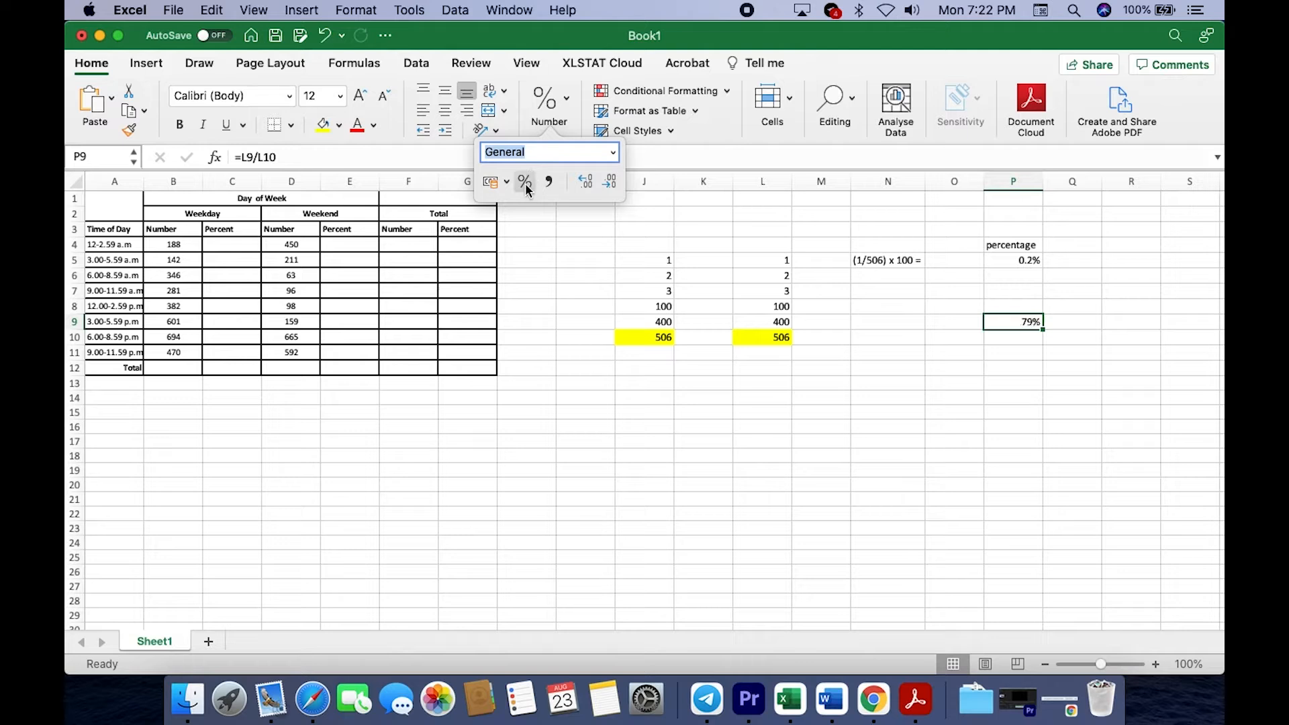
right_click(1020, 325)
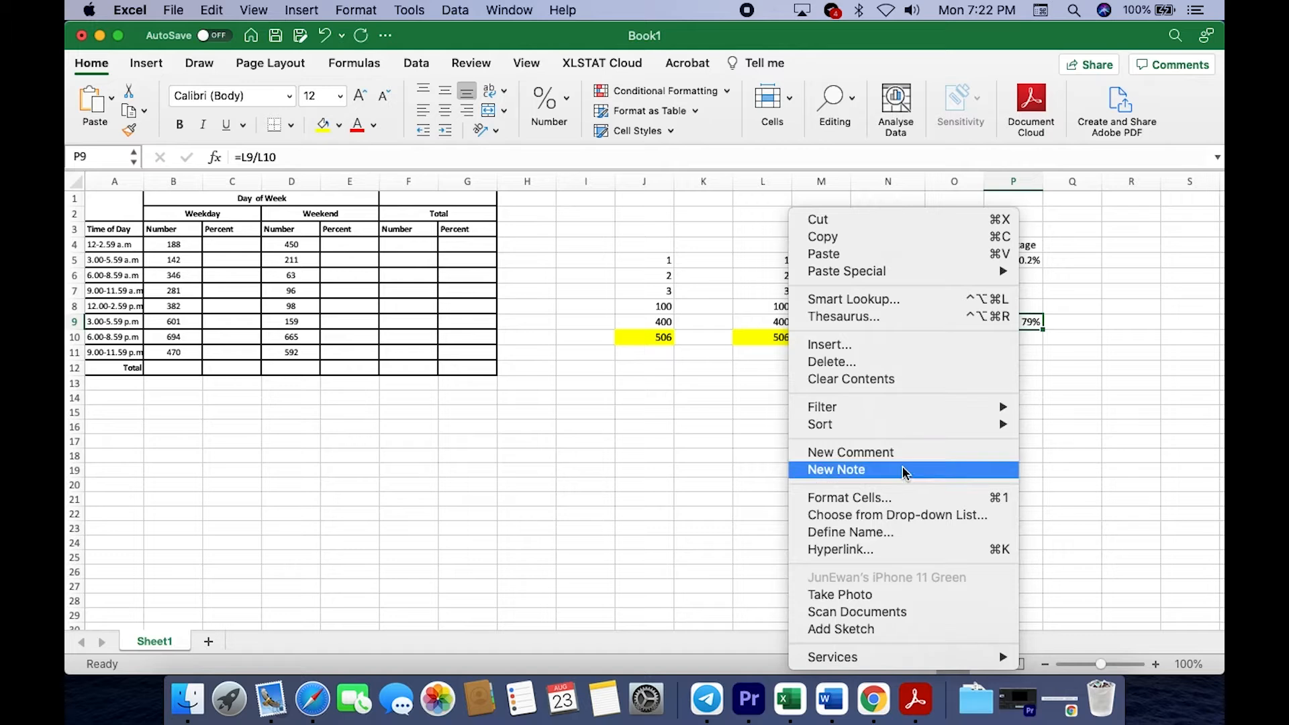
left_click(885, 500)
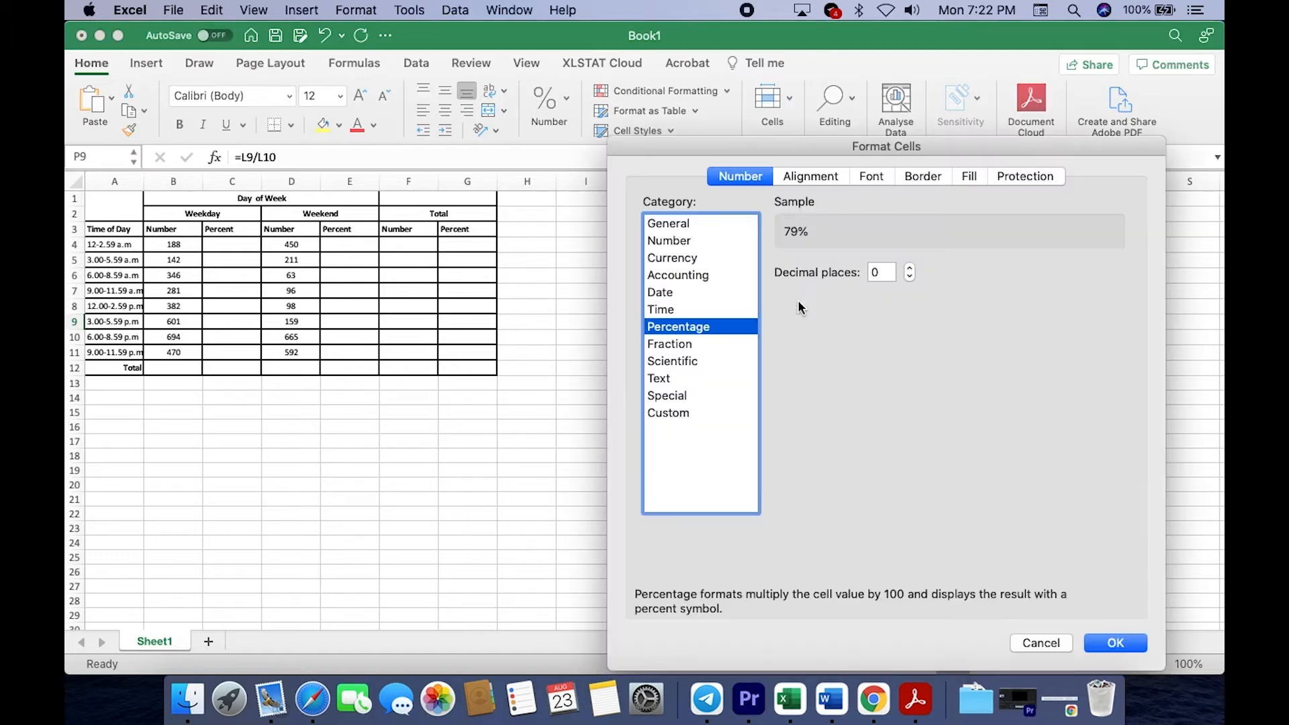
left_click(911, 269)
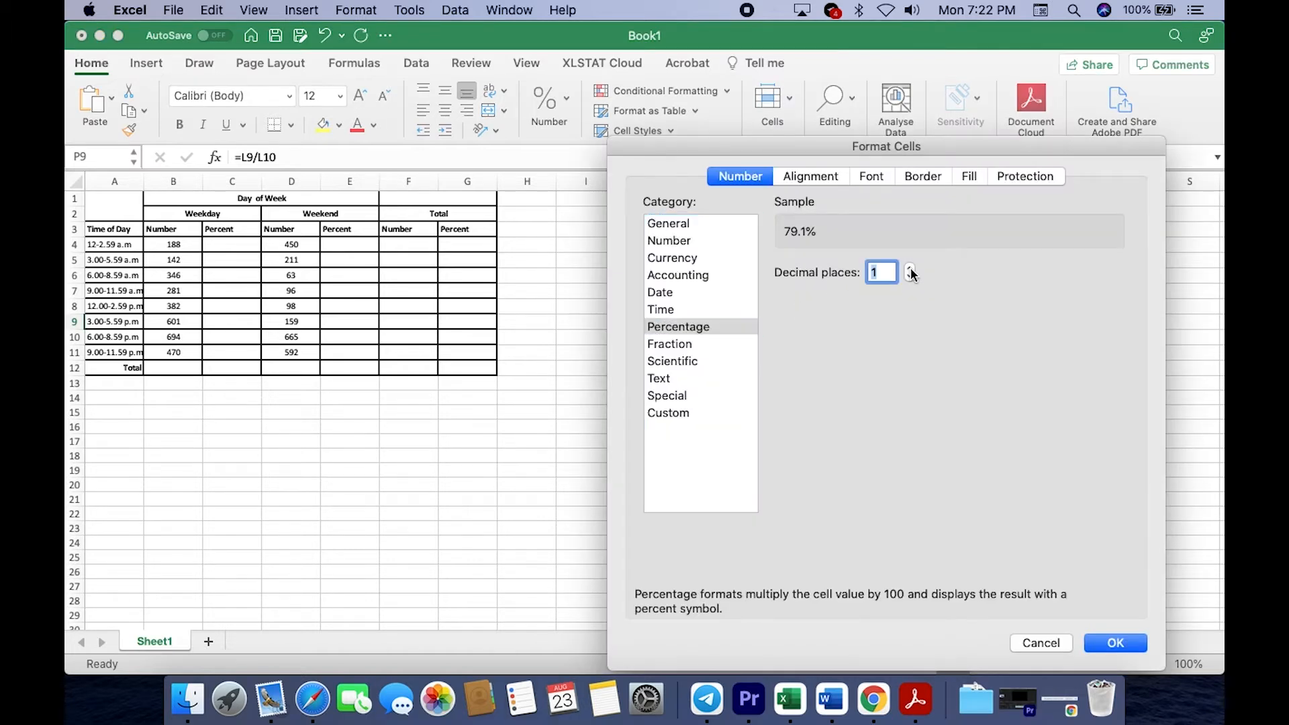
left_click(1115, 643)
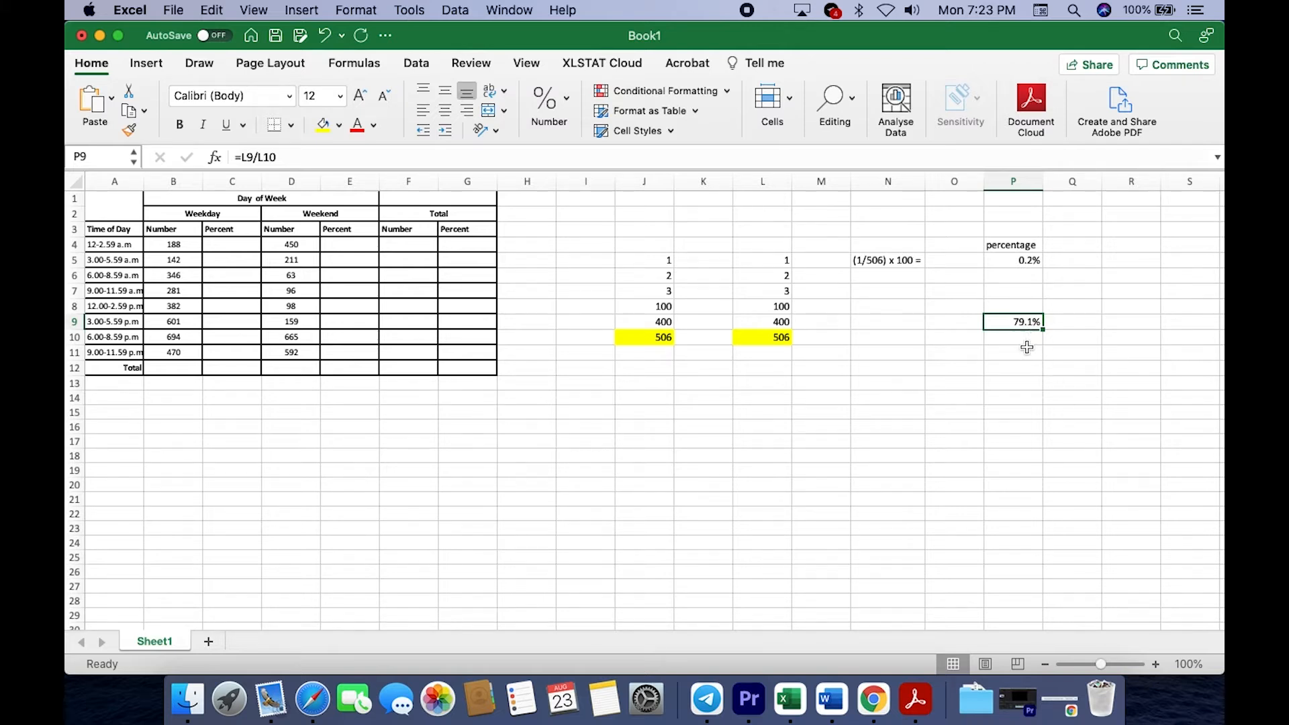
- Review sample cell L9, the total in L10 and the fatality table, and switch to the LAB 2_Spreadsheet document in Word
left_click(783, 325)
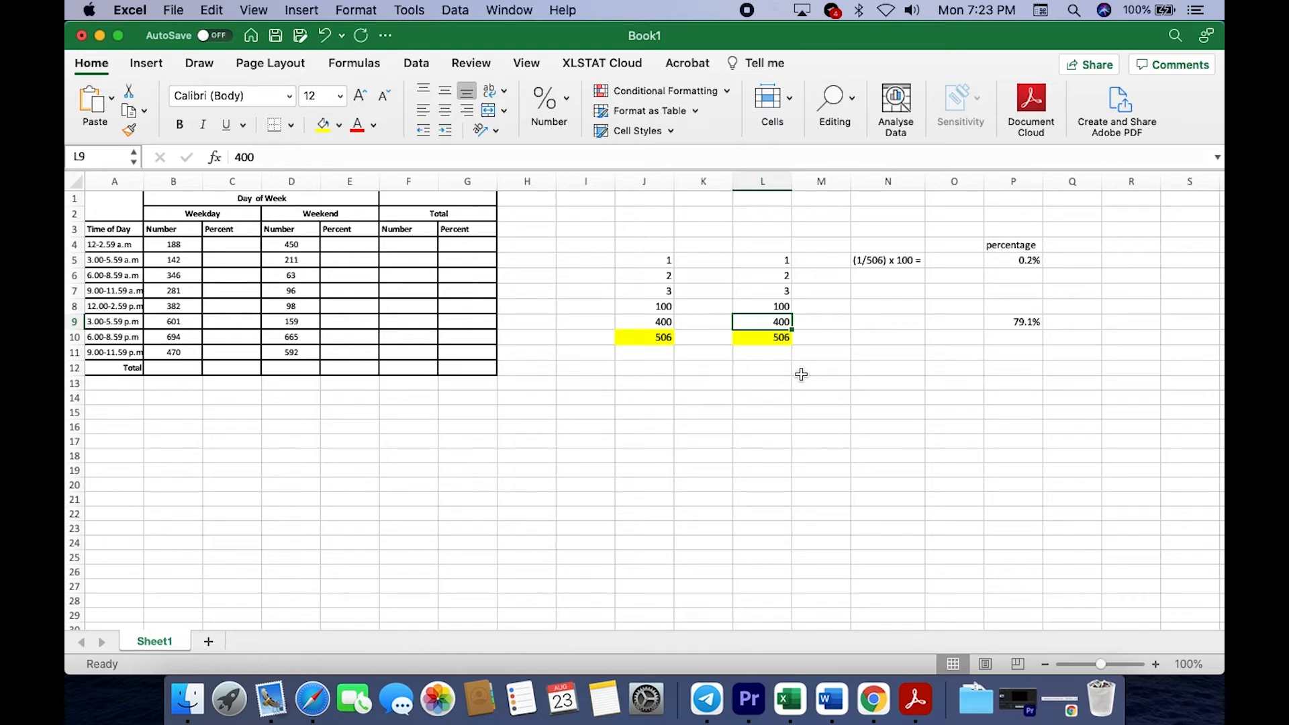
left_click(759, 338)
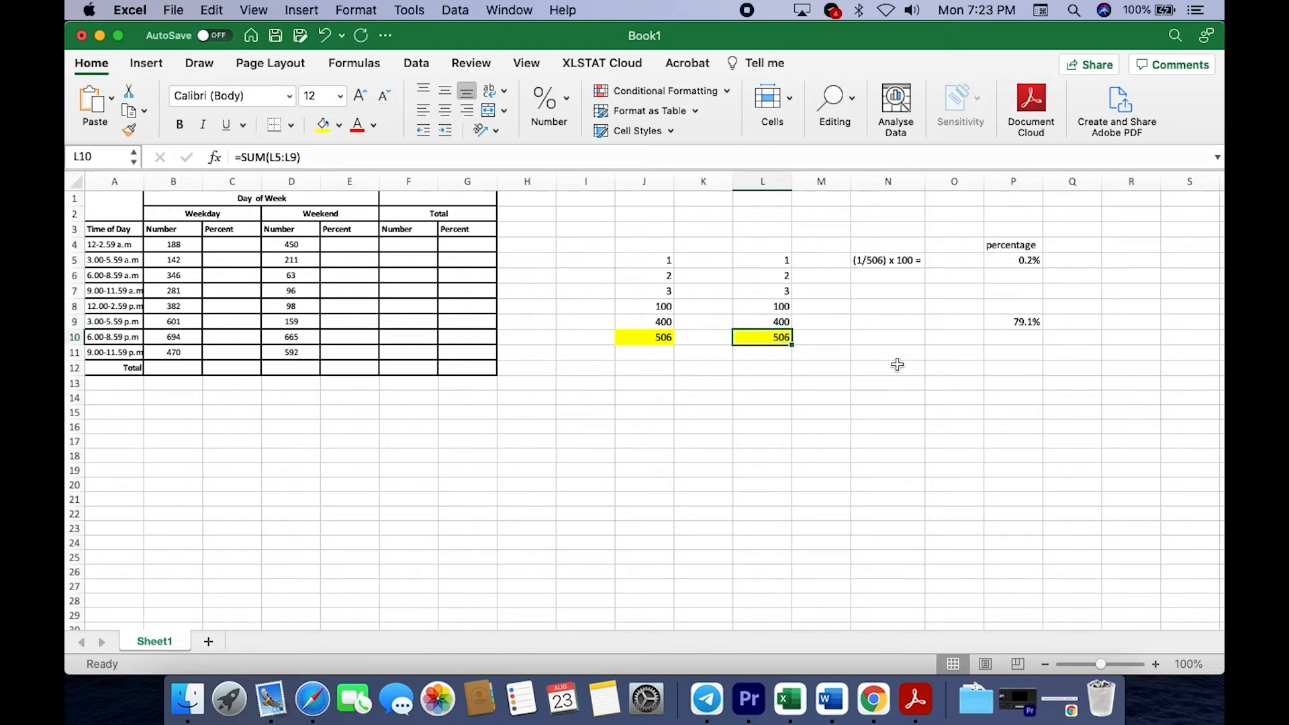
scroll(896, 363, "down", 1)
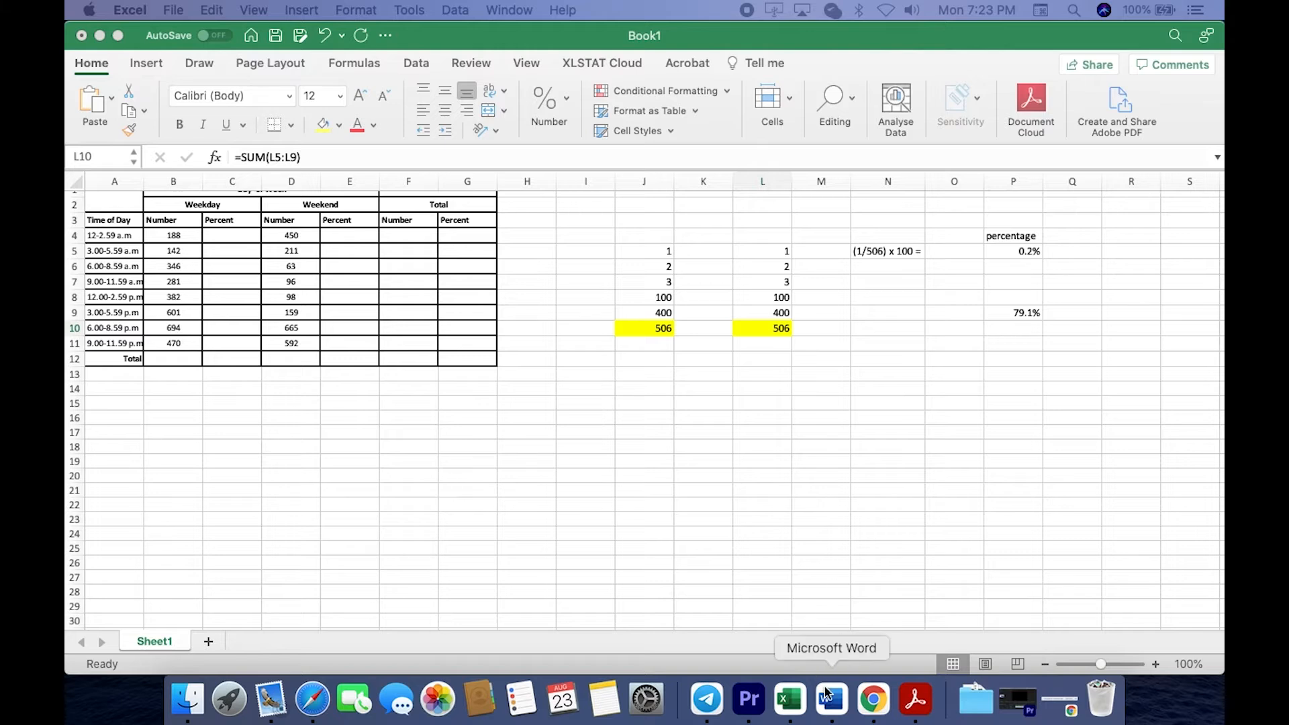
scroll(682, 451, "left", 1)
scroll(682, 451, "up", 1)
scroll(682, 446, "up", 1)
scroll(682, 446, "right", 1)
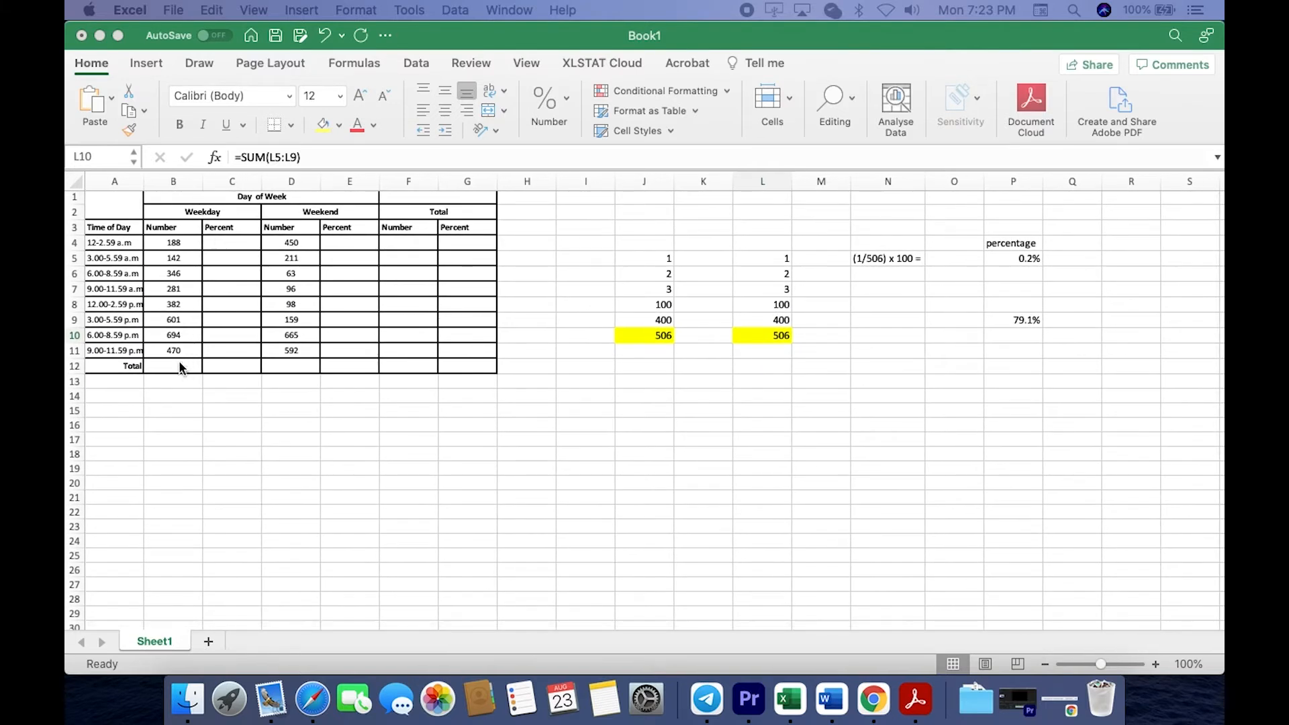
left_click(232, 244)
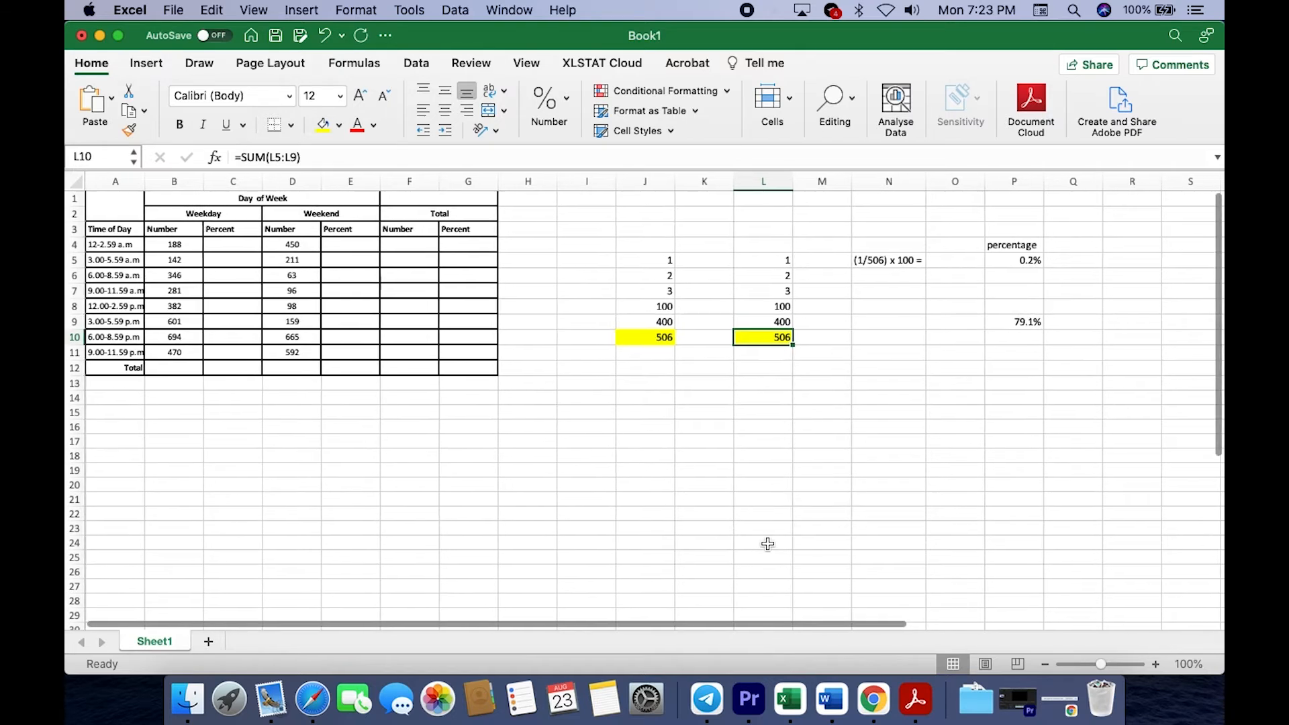
left_click(831, 698)
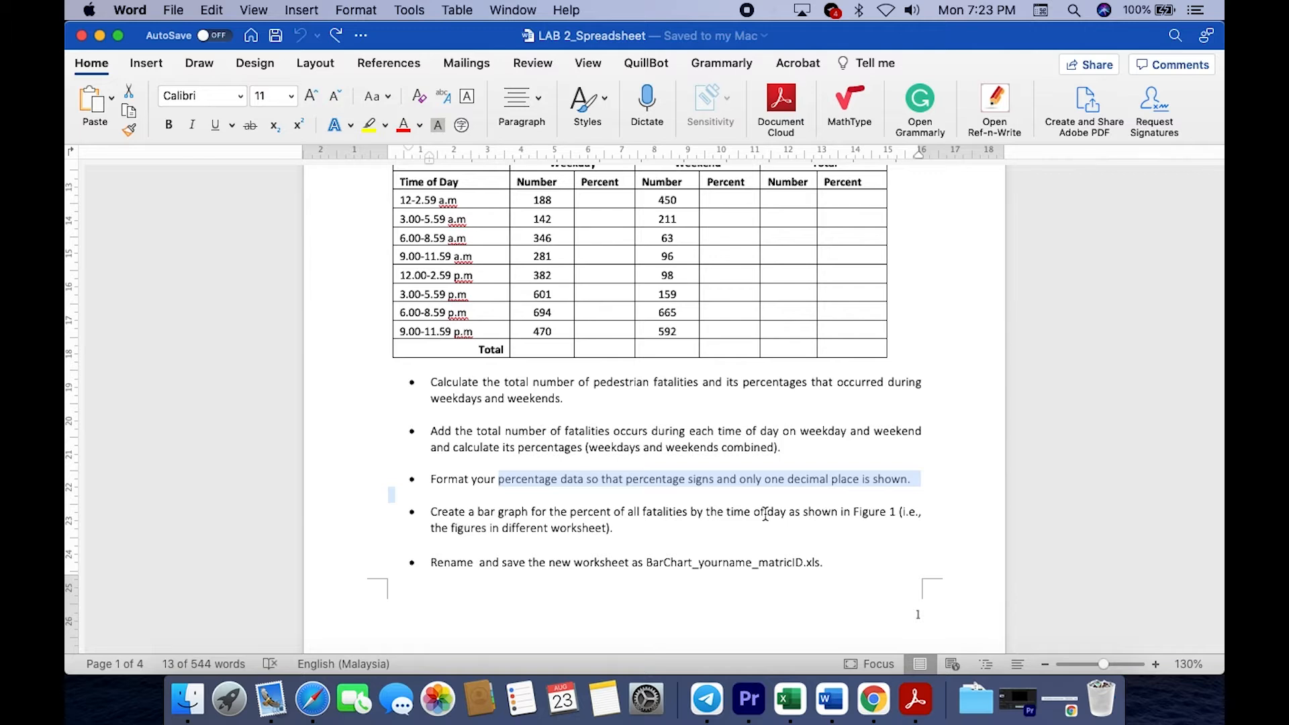
- Examine the Figure 1 bar graph and its instructions in the Word lab document, and return to the Excel workbook
scroll(766, 514, "down", 10)
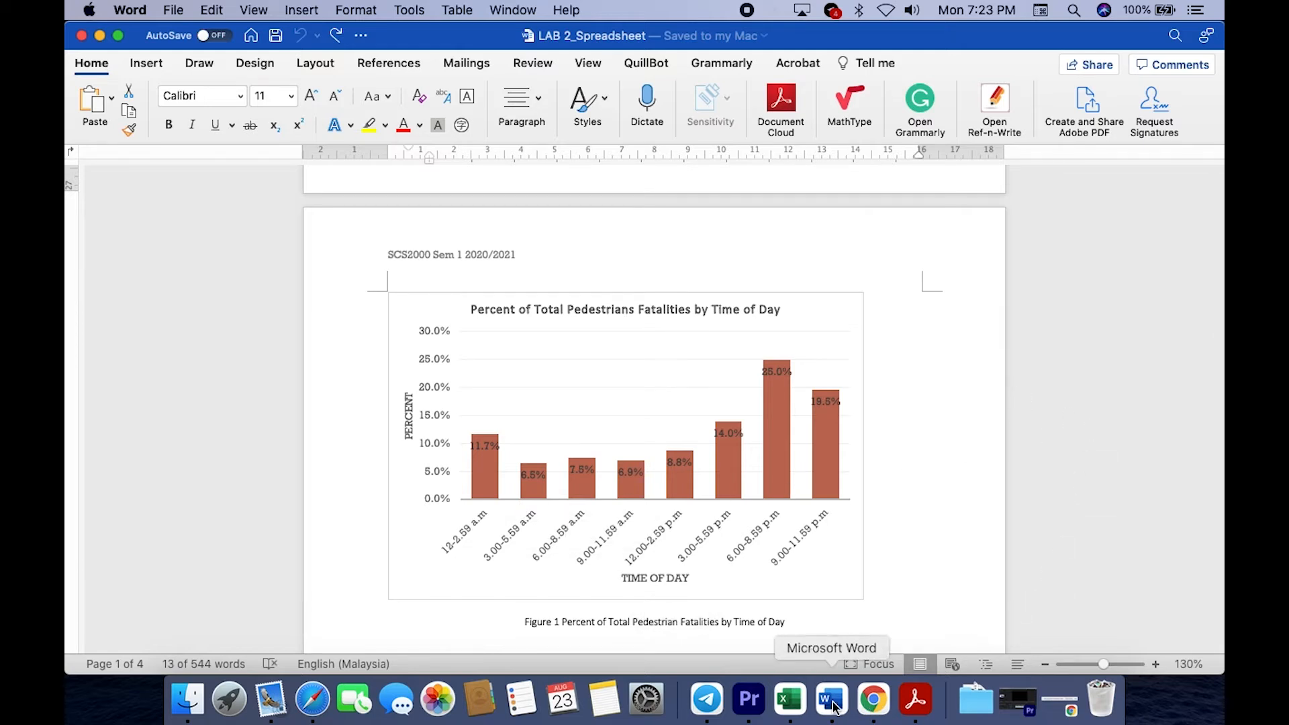
left_click(789, 700)
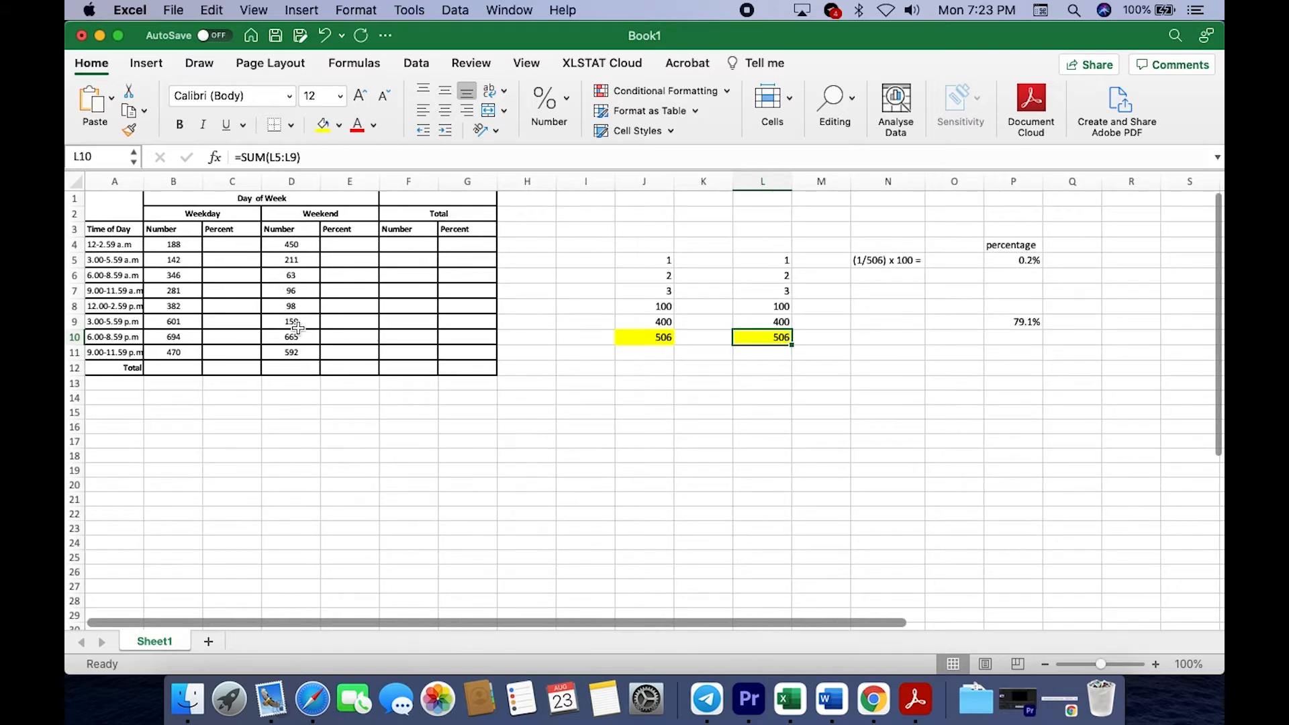
key("super+Tab")
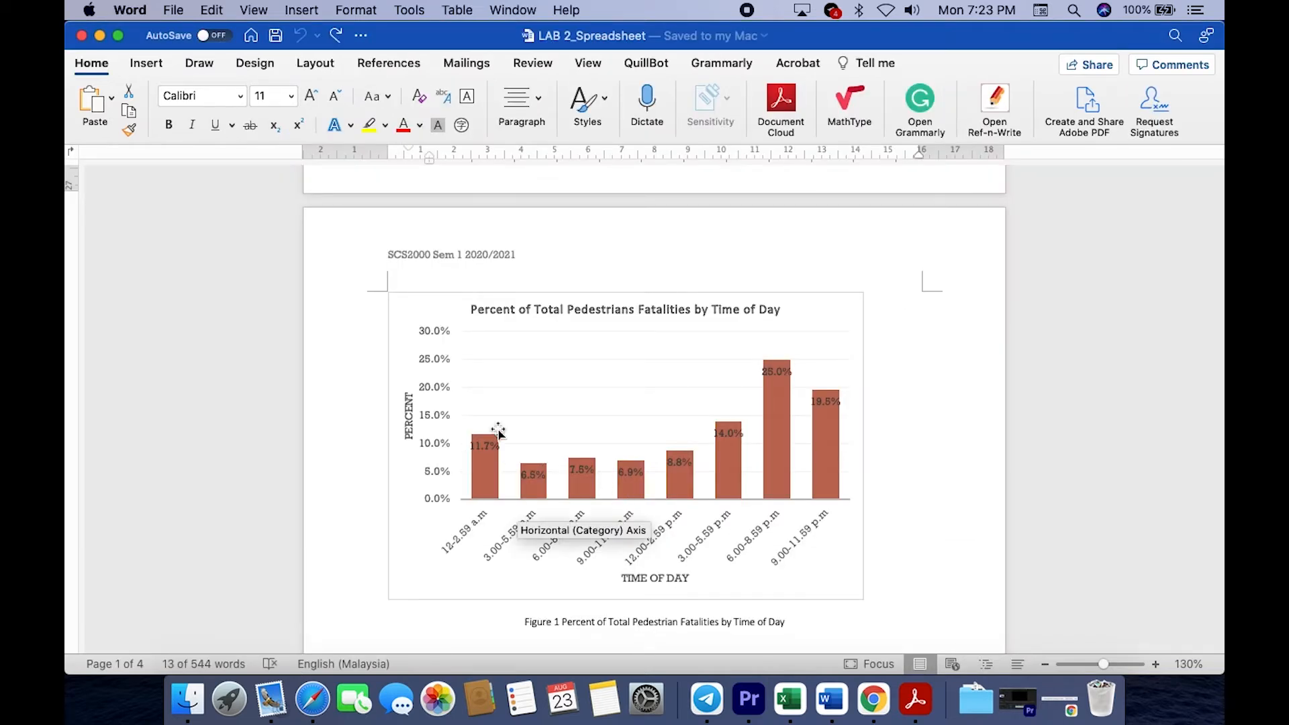
scroll(513, 422, "up", 5)
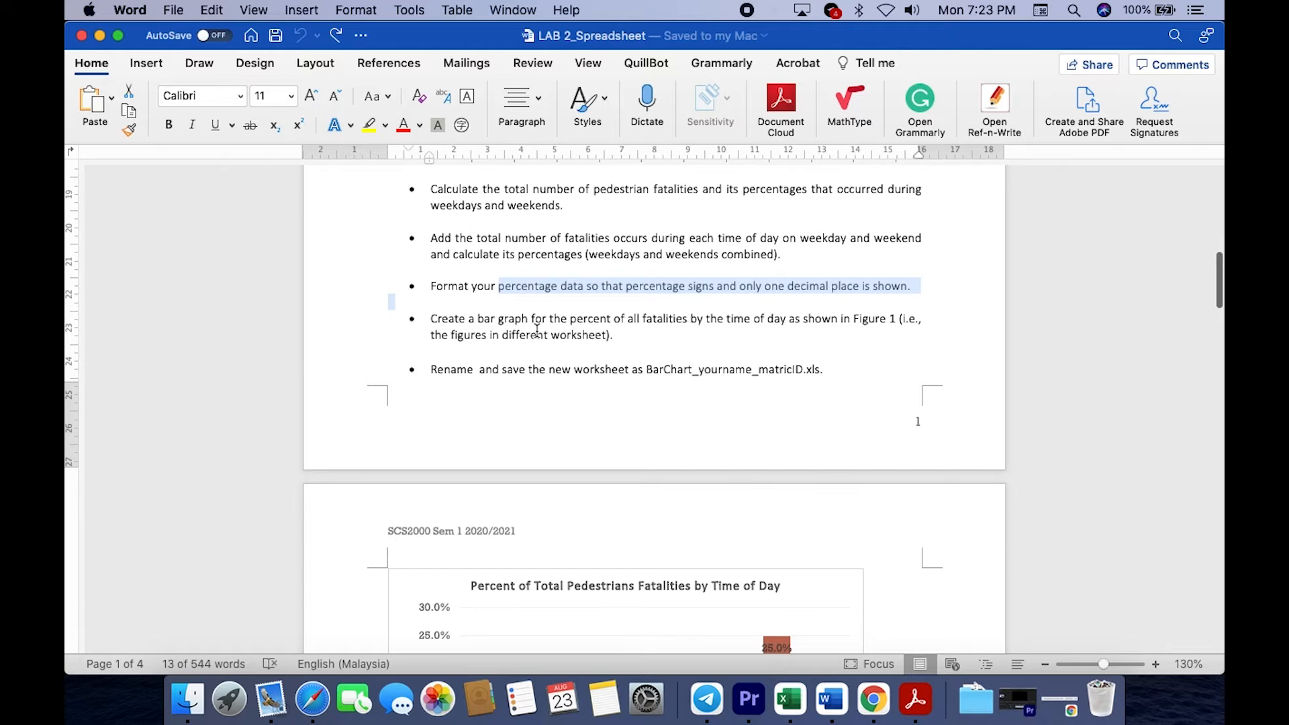
scroll(550, 398, "down", 5)
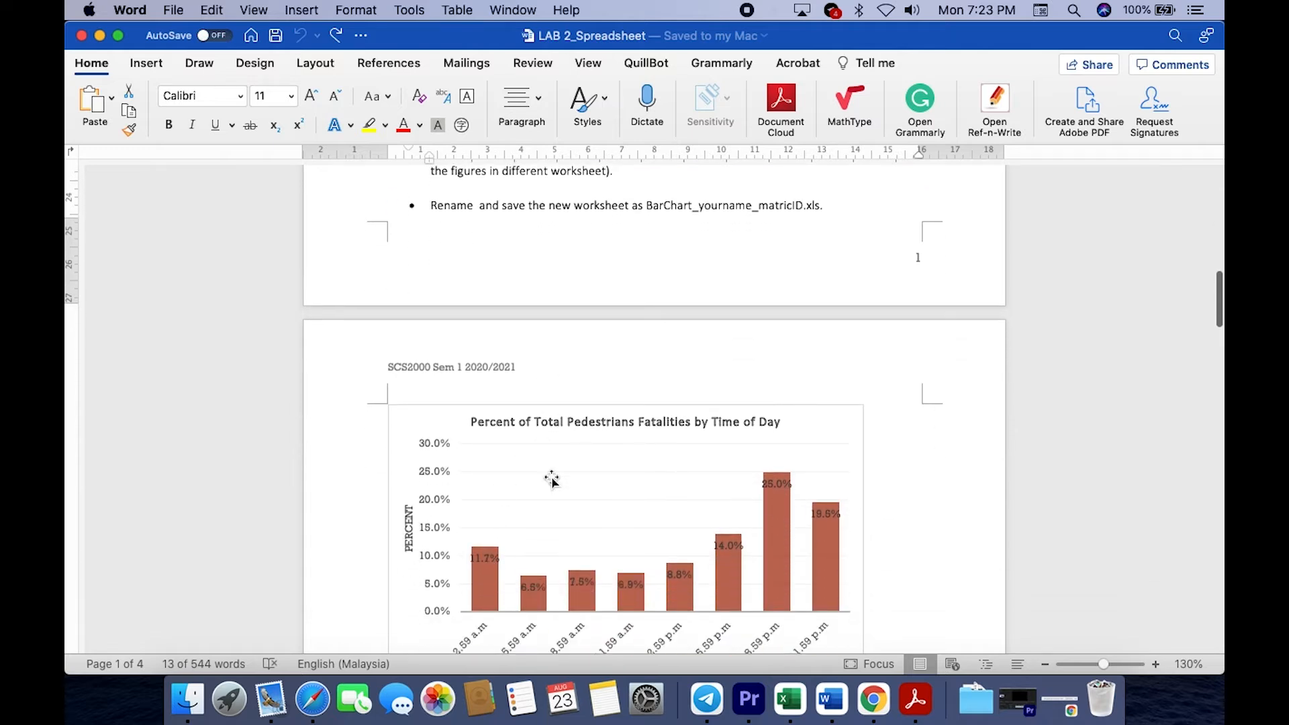
scroll(450, 551, "up", 2)
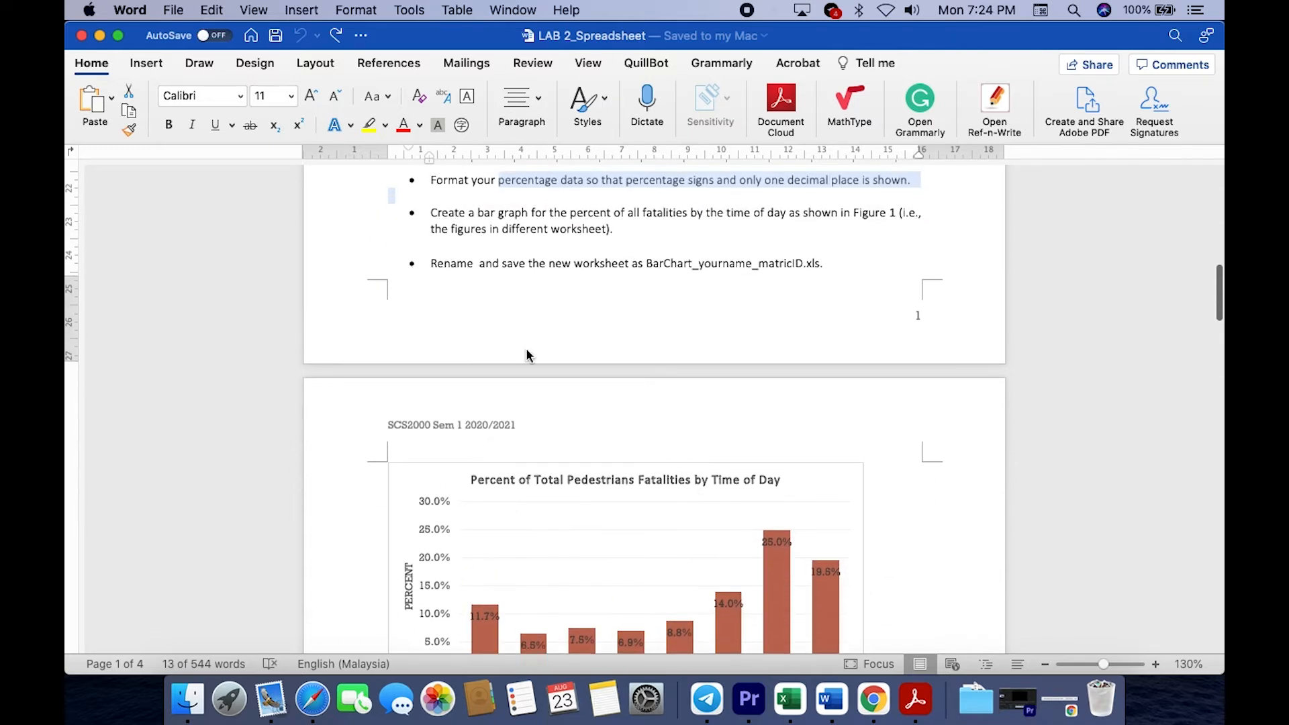
left_click(790, 698)
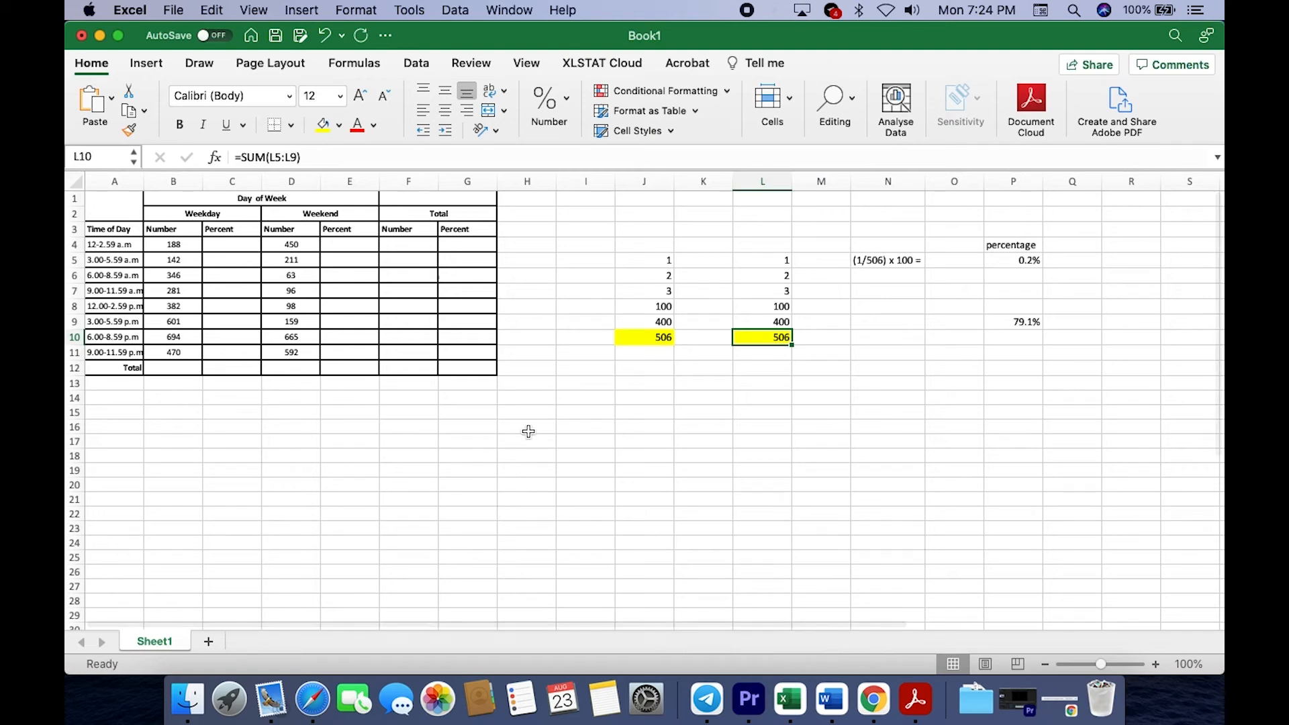
- Copy the Time of Day heading and its time ranges from A3:A11 to the cells starting at D18
left_click(102, 245)
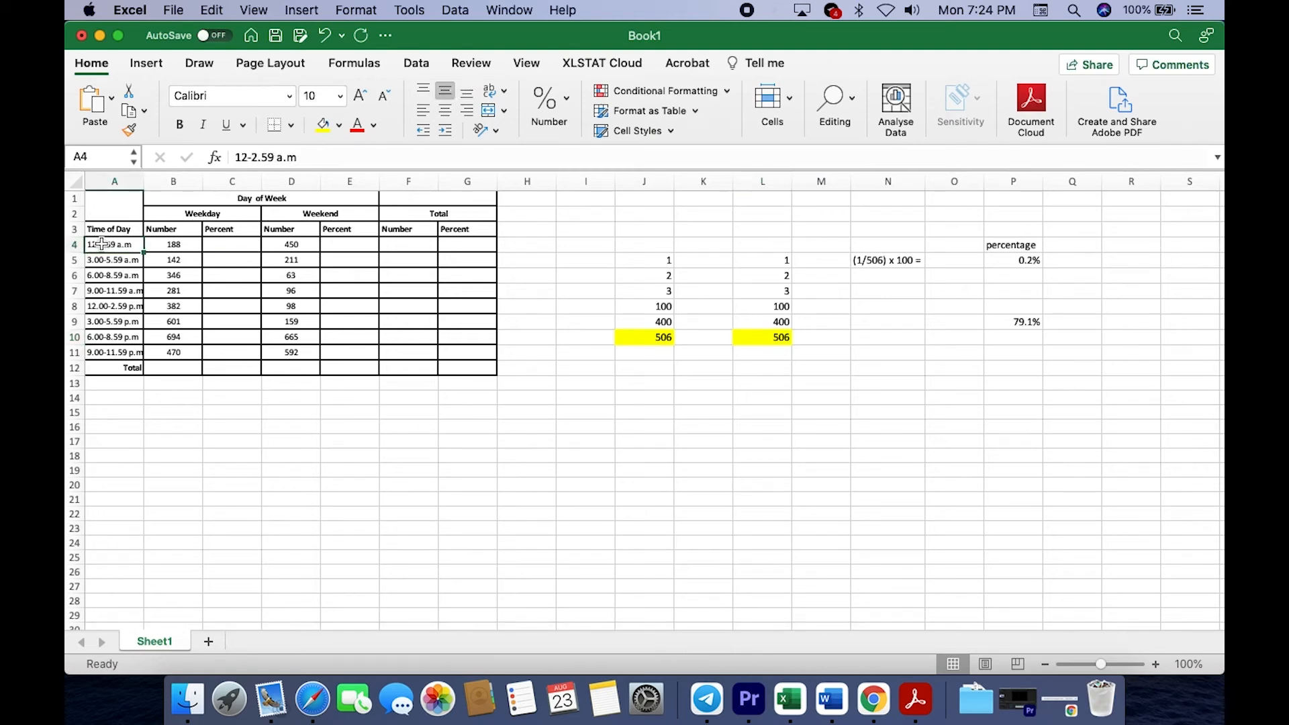
left_click(109, 231)
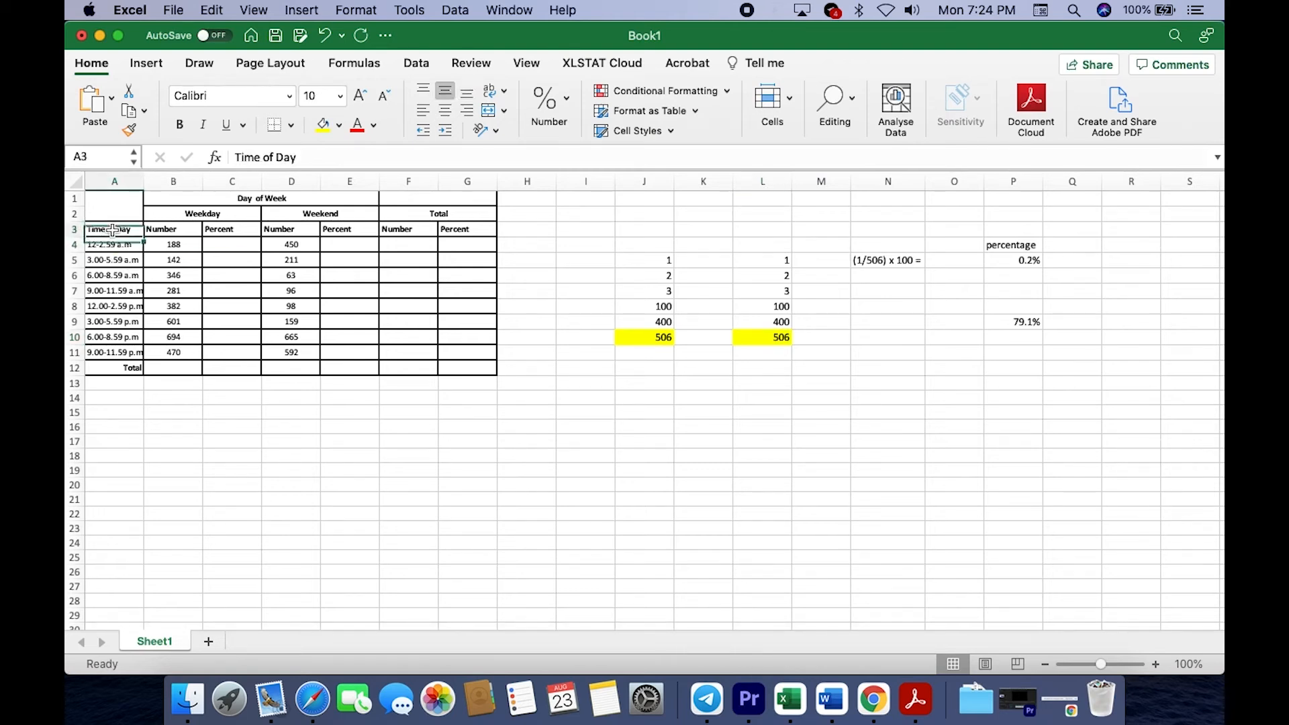
left_click(132, 354, "shift")
key("super+c")
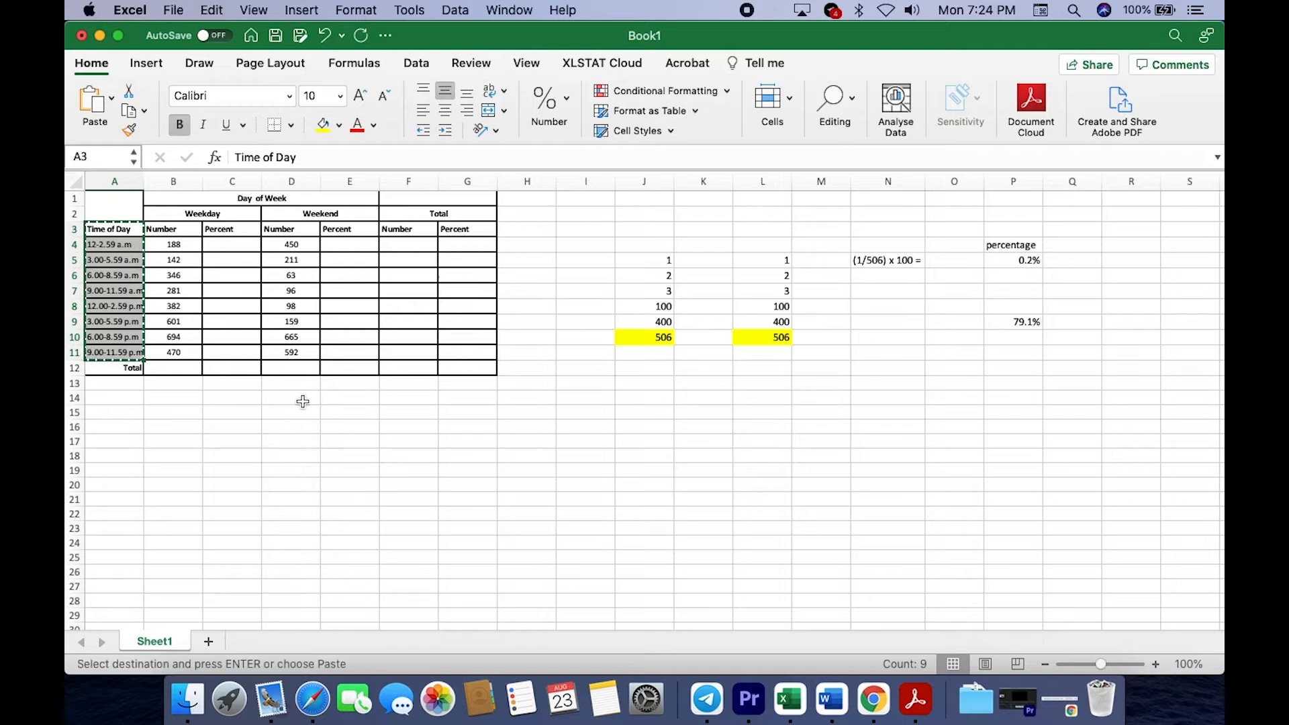
left_click(296, 456)
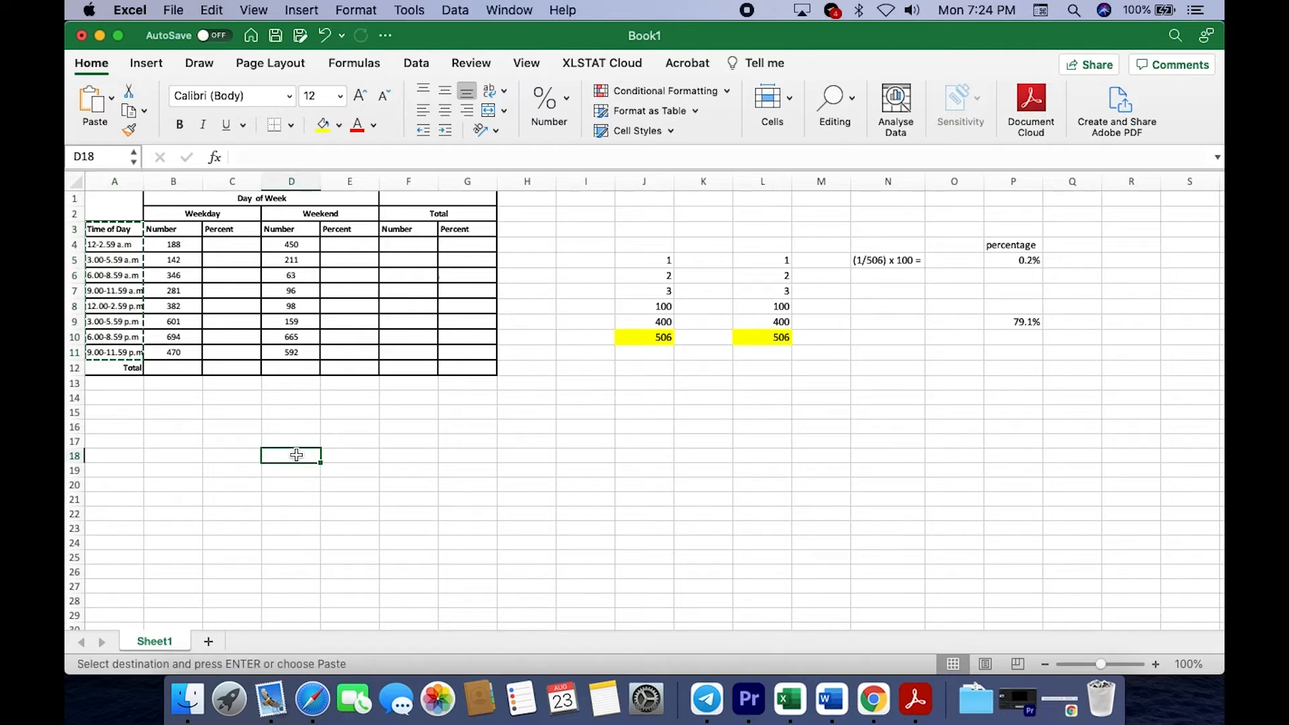
key("super+v")
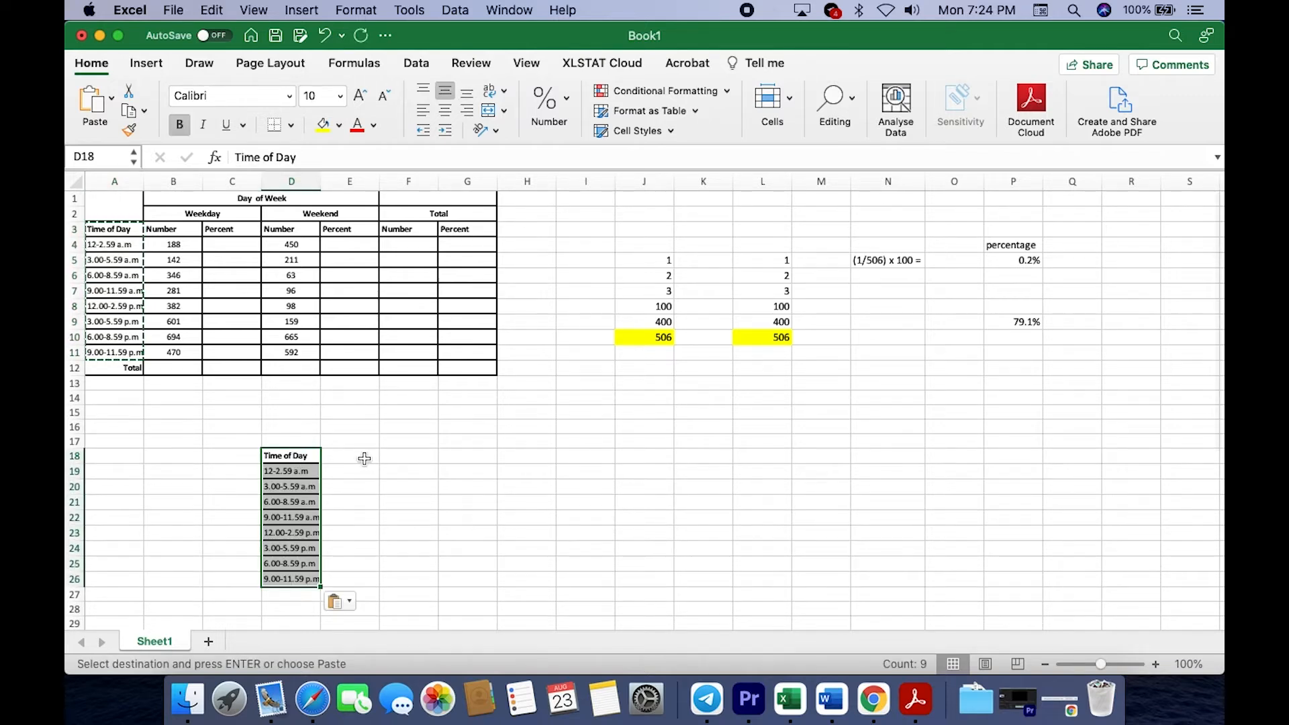
- Enter the heading "percent" in cell E18, beside the copied Time of Day heading
left_click(368, 462)
left_click(465, 230)
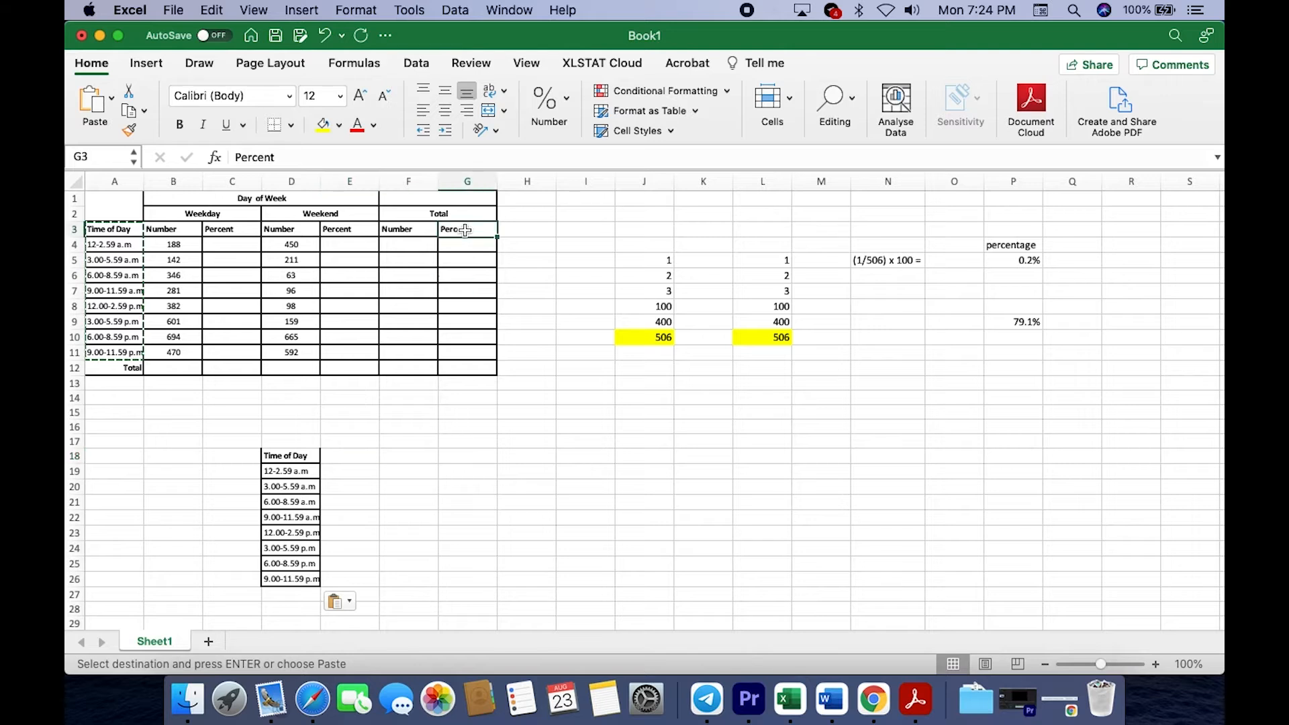
left_click(362, 459)
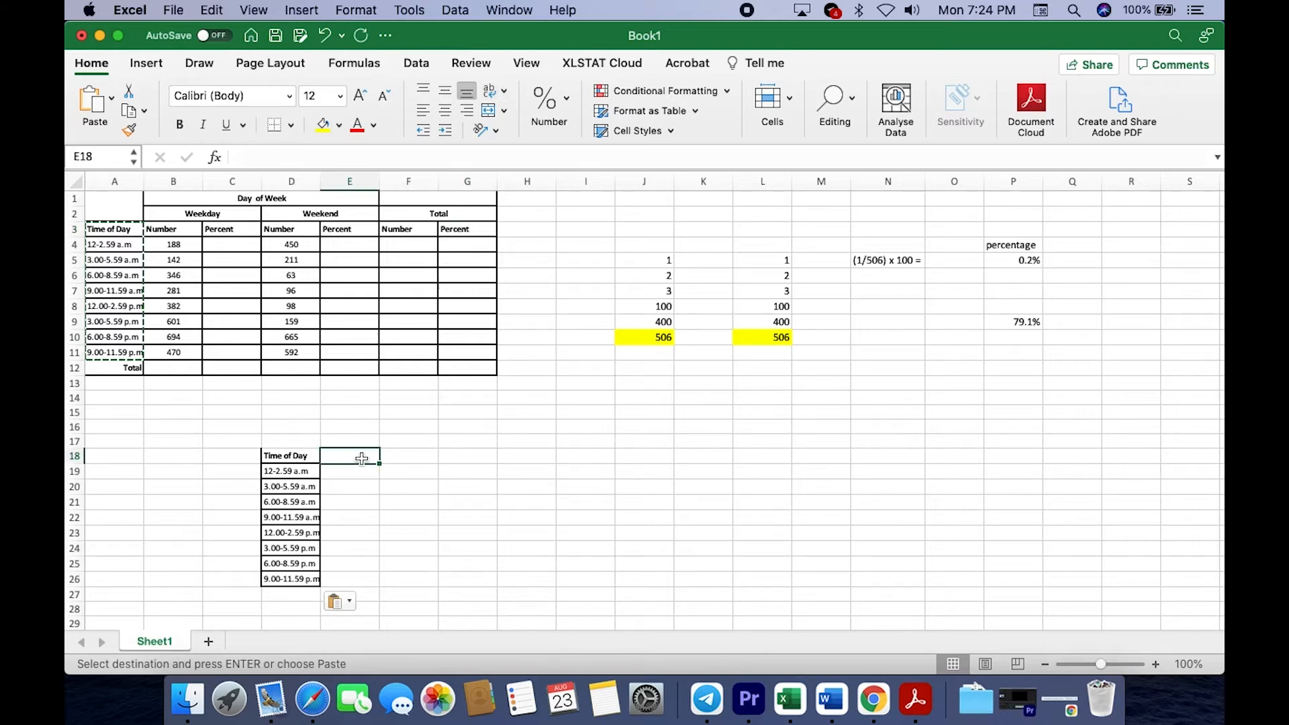
type("percent")
key("Tab")
left_click(342, 462)
key("Return")
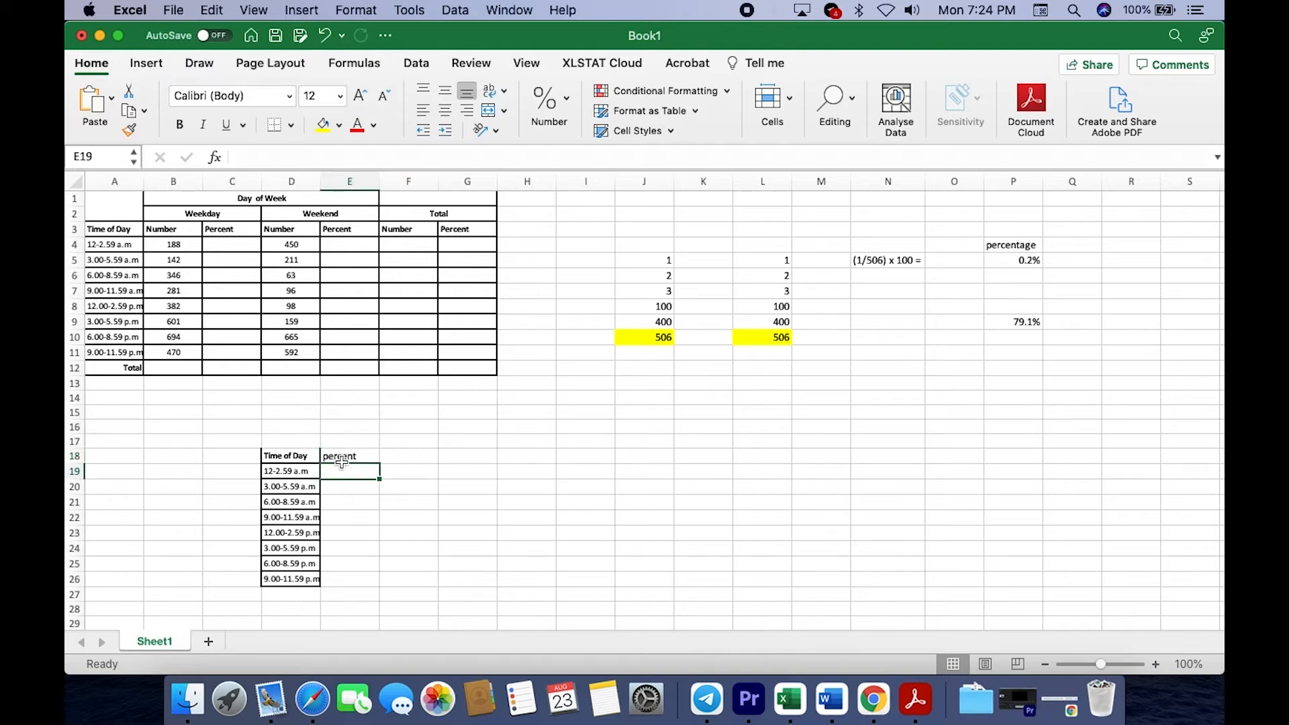
- Fill cells E19 to E23 with the sample values 10, 20, 30, 40 and 10
type("10")
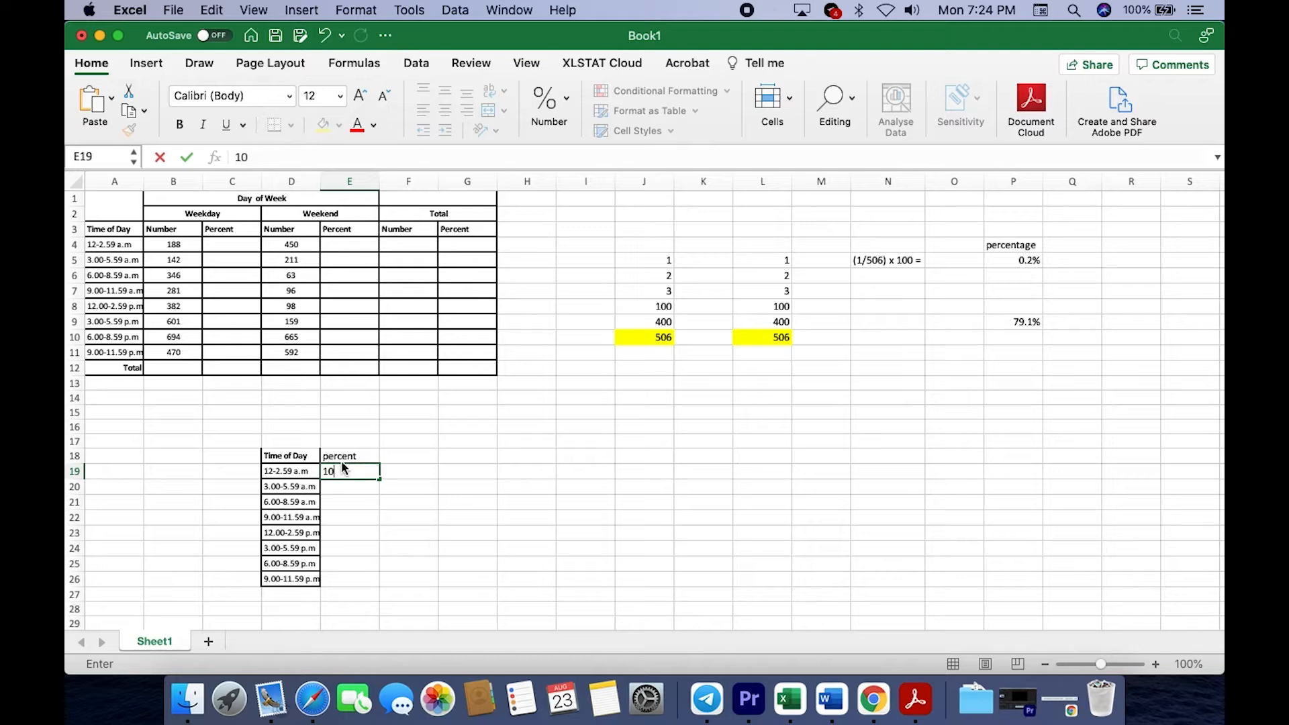
key("Return")
type("20")
key("Return")
type("30")
key("Return")
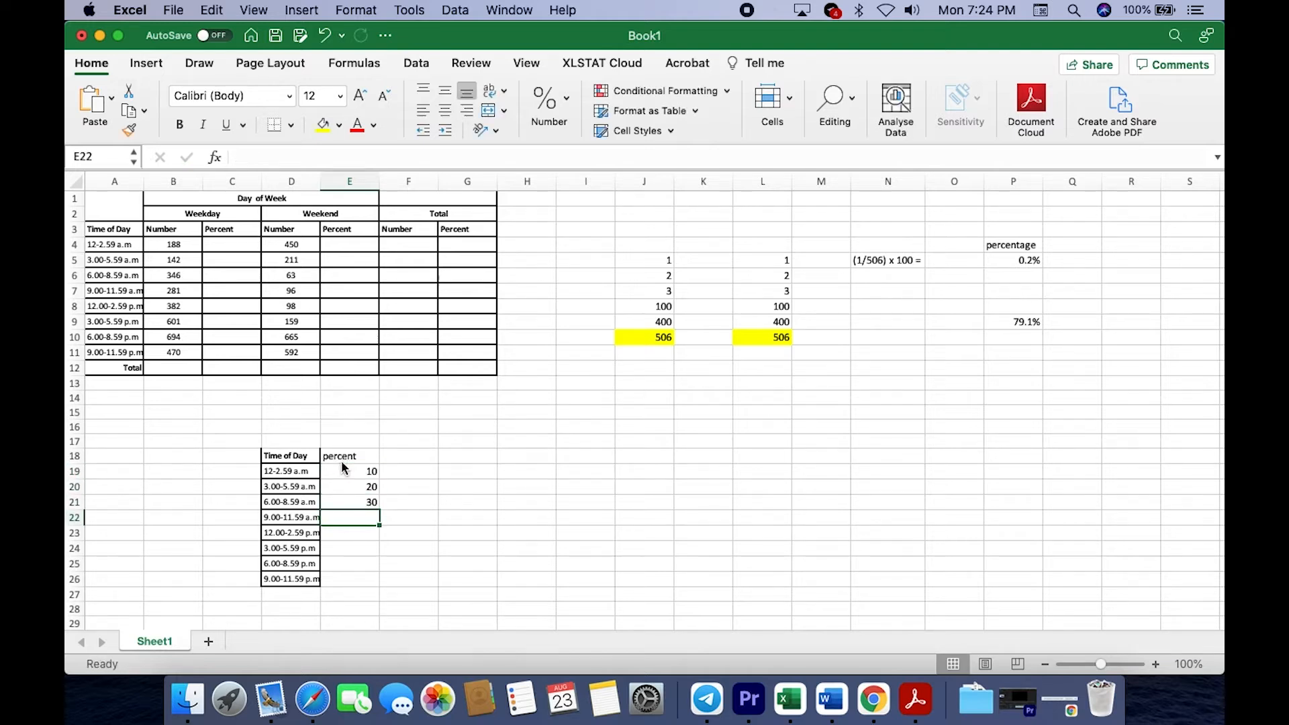
type("40")
key("Return")
type("10")
key("Return")
- Change the sample values to 10 in E22, 15 in E21 and 5 in E19
left_click(369, 471)
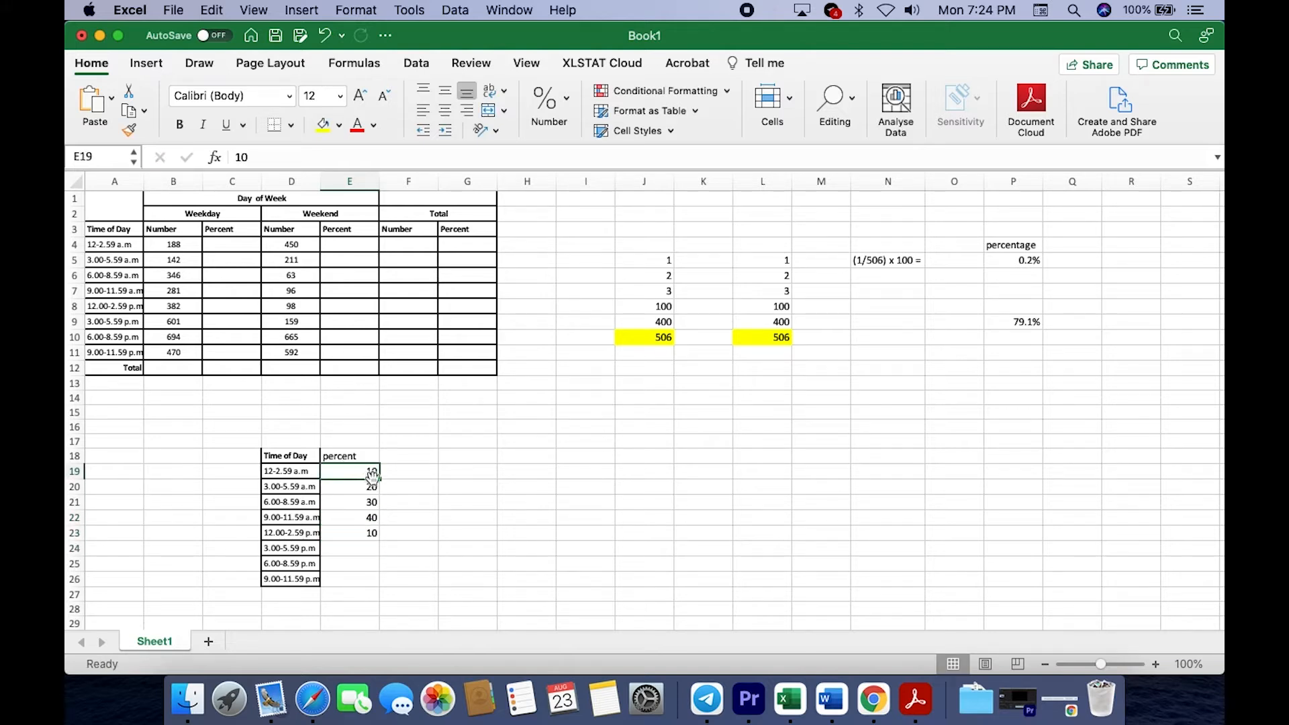
left_click(370, 486)
left_click(371, 501)
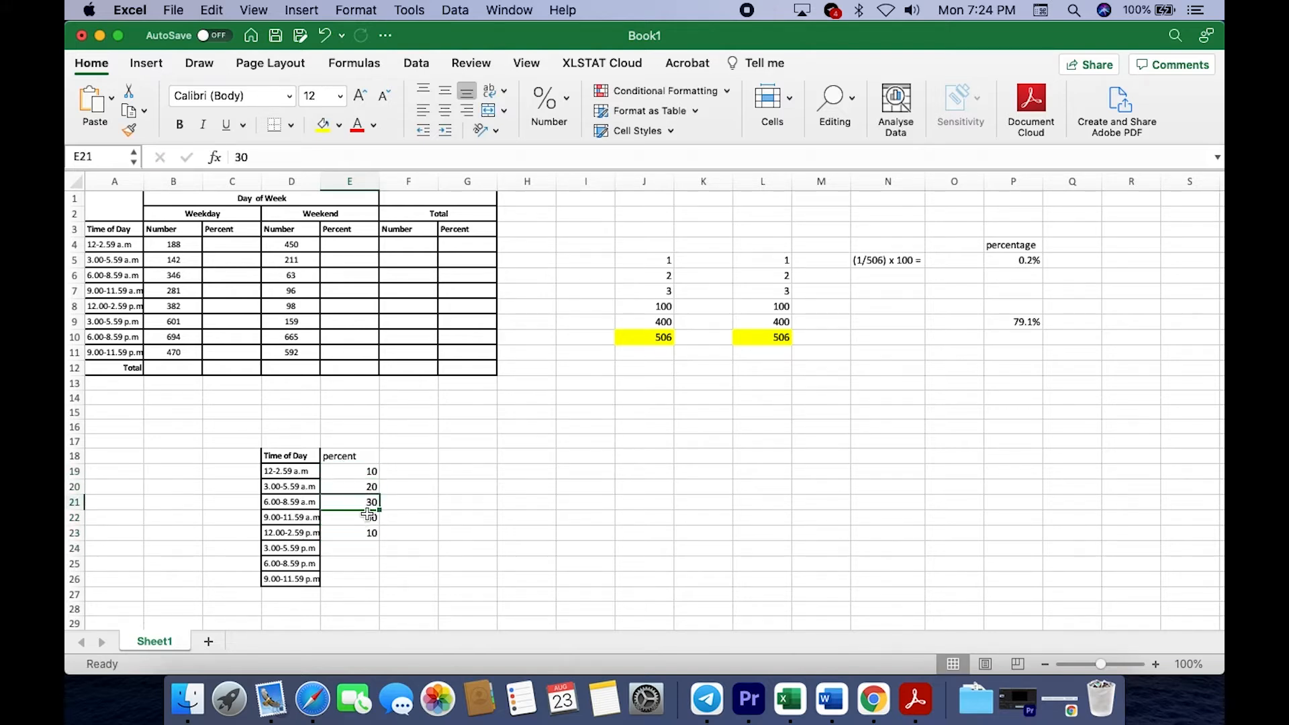
left_click(369, 517)
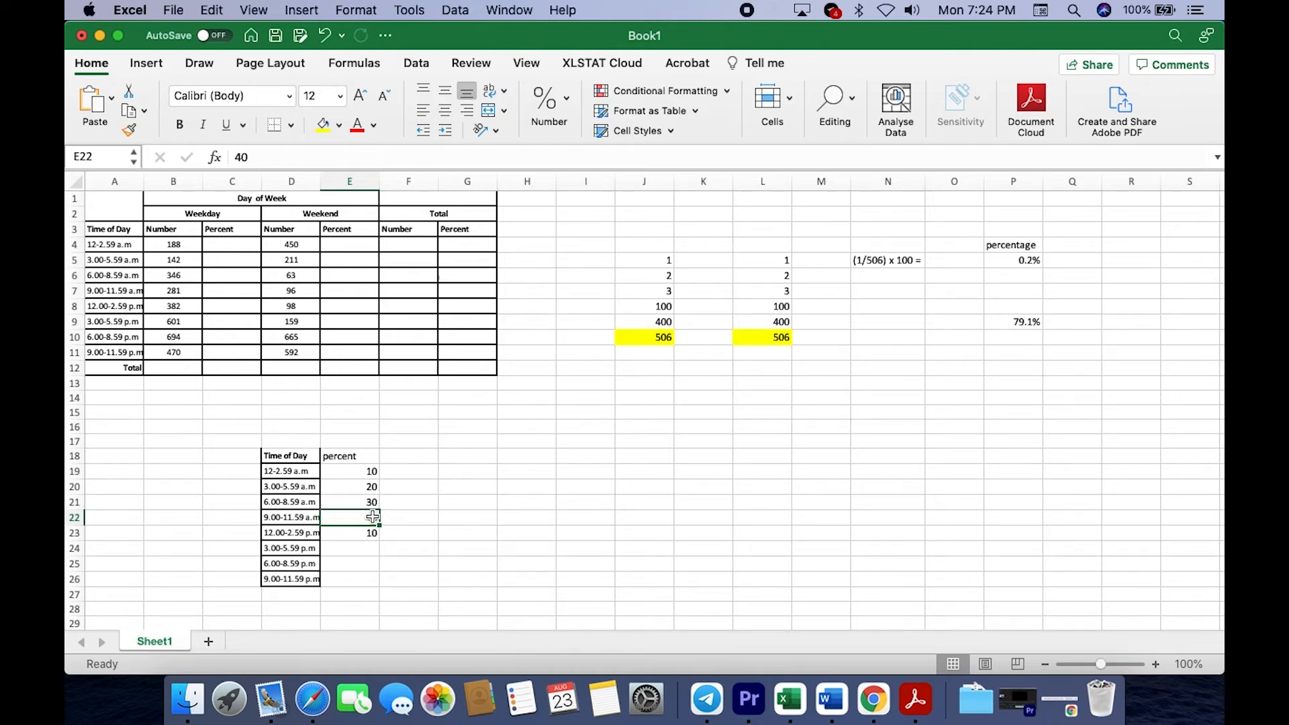
type("10")
key("Return")
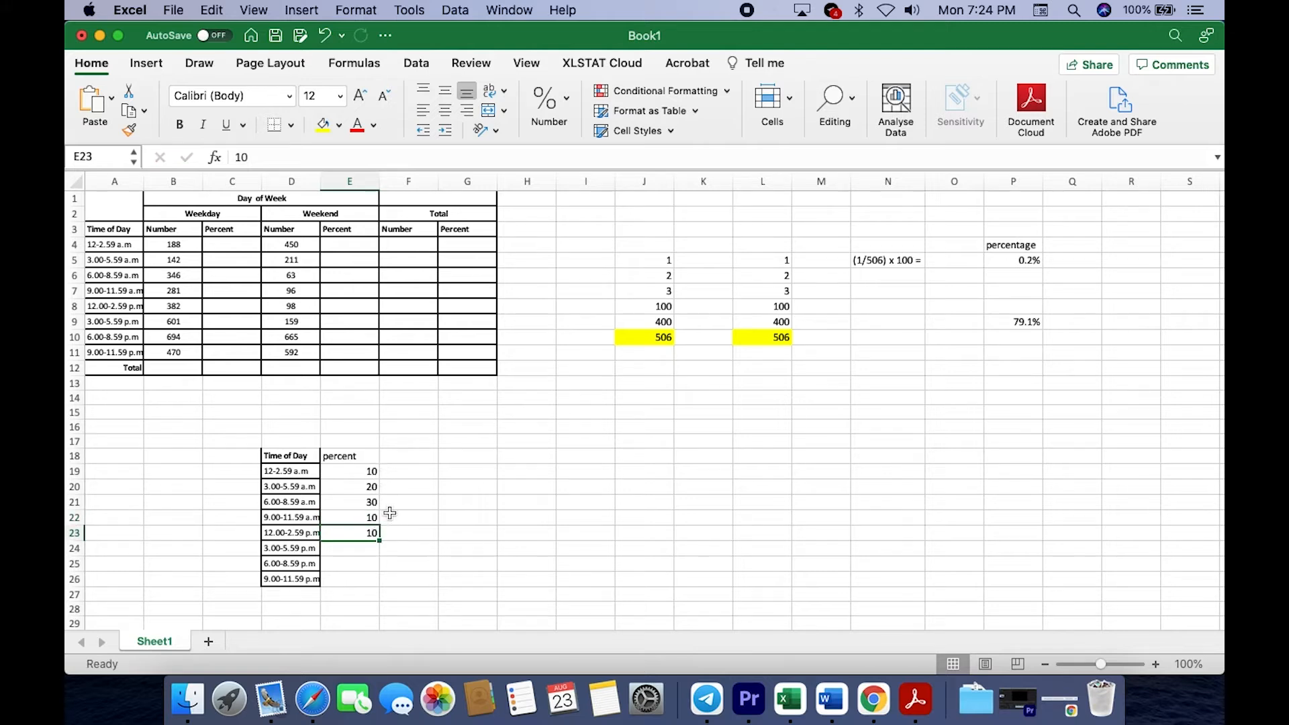
left_click(370, 552)
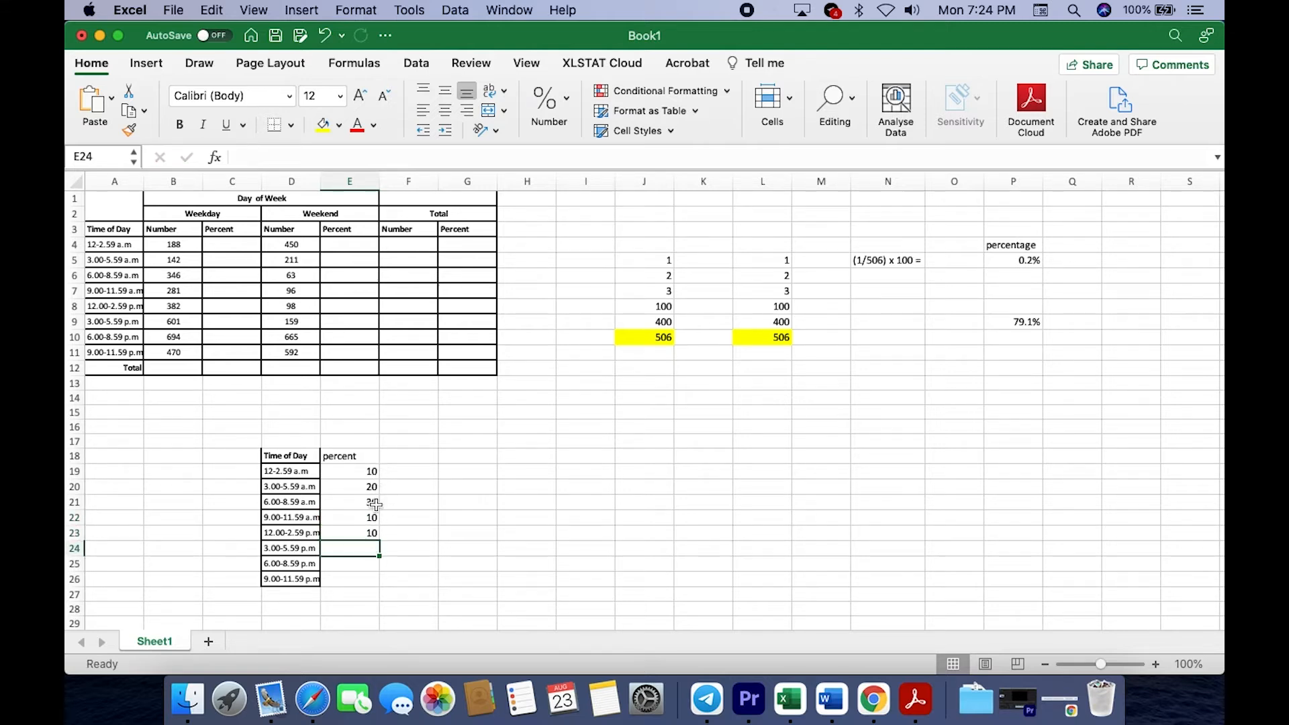
left_click(375, 505)
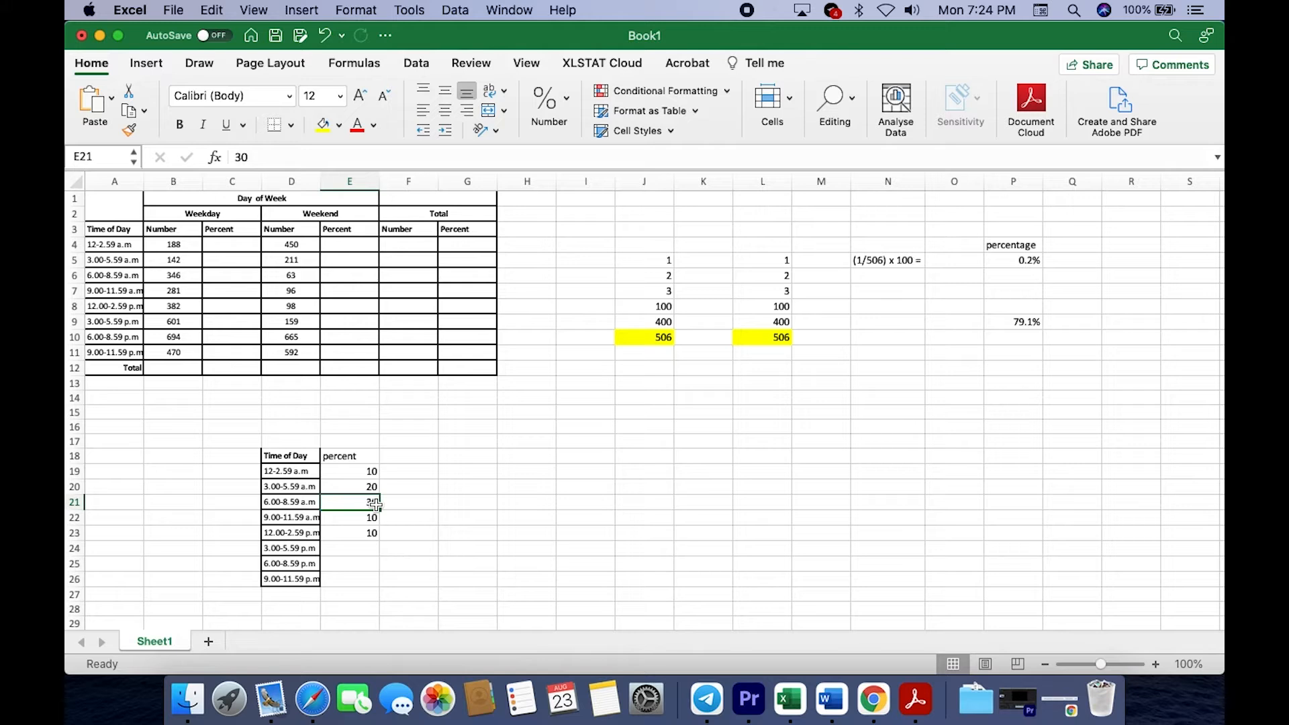
type("15")
left_click(372, 477)
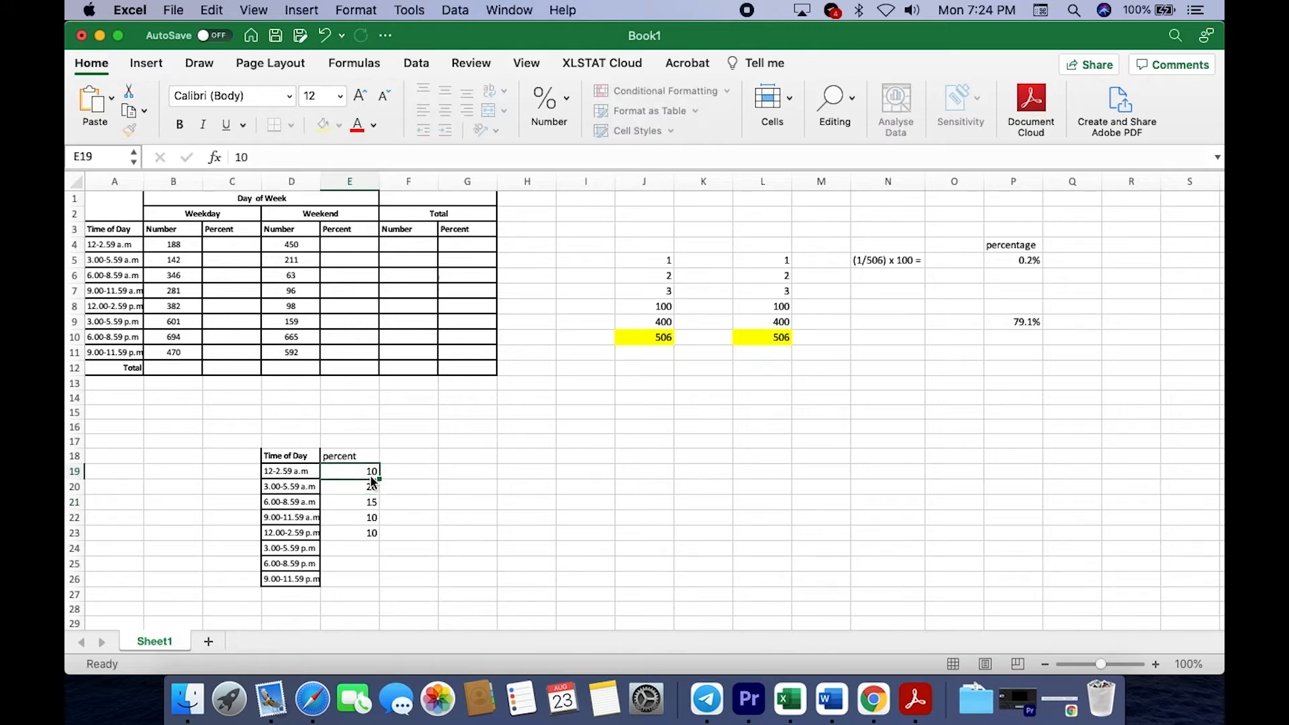
type("5")
key("Return")
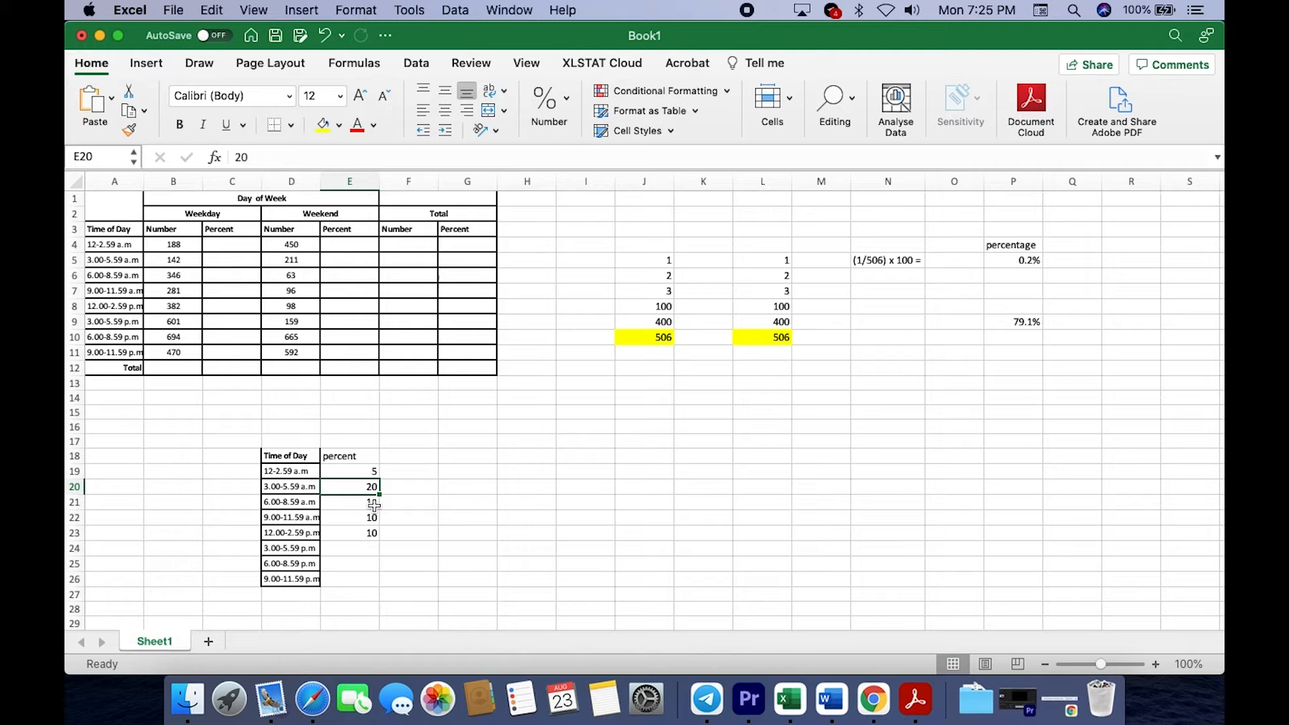
- Complete the percent column with the sample values 15 in E24, 15 in E25 and 10 in E26
left_click(369, 548)
type("15")
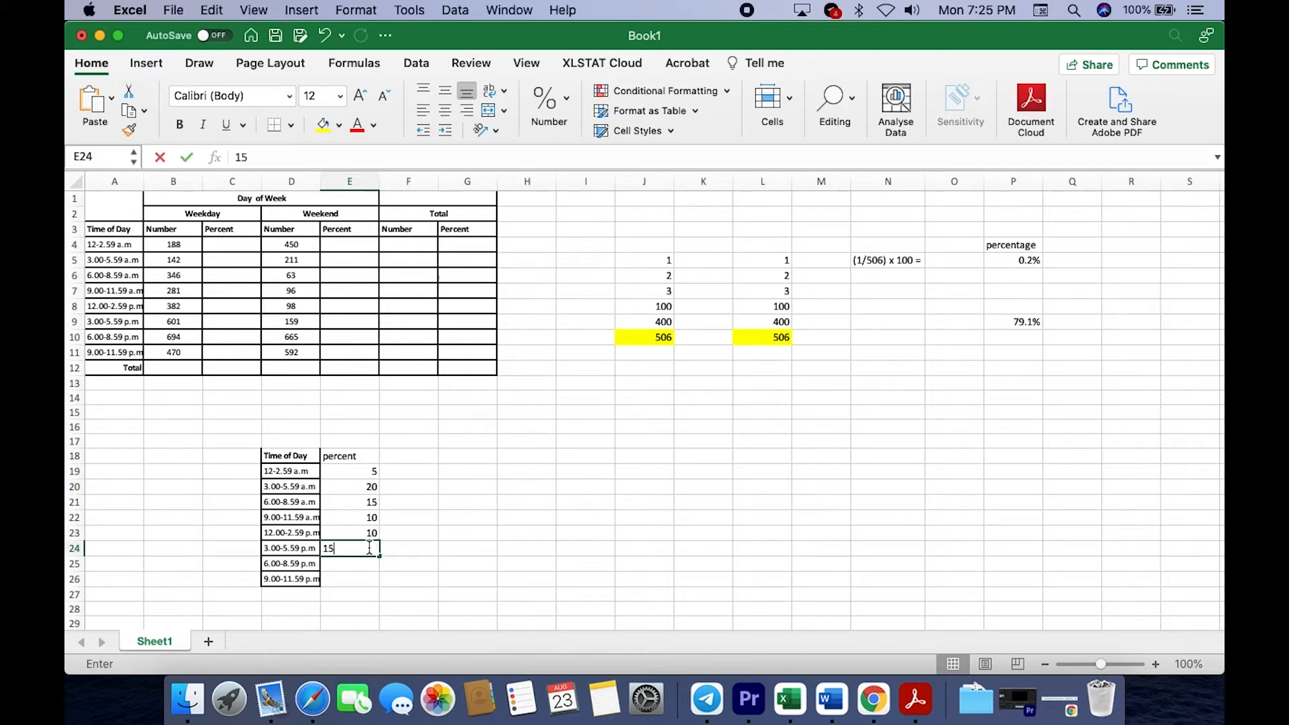
key("Return")
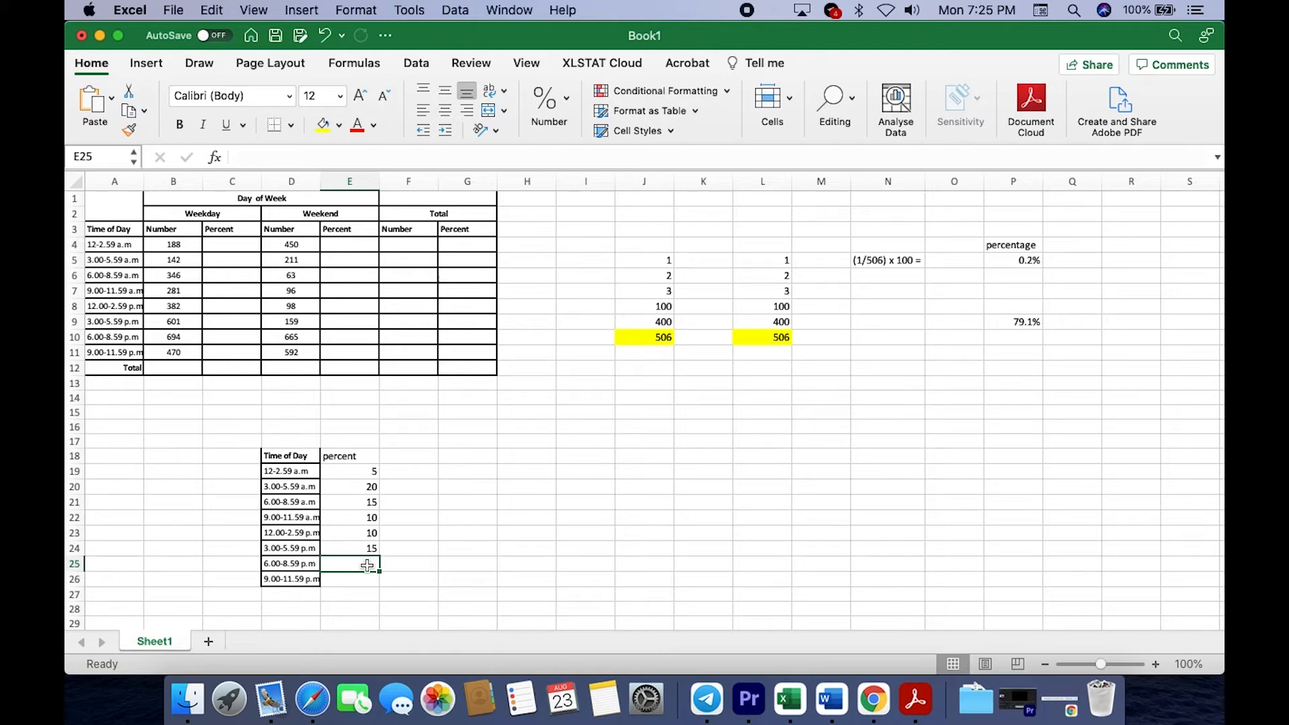
type("15")
key("Return")
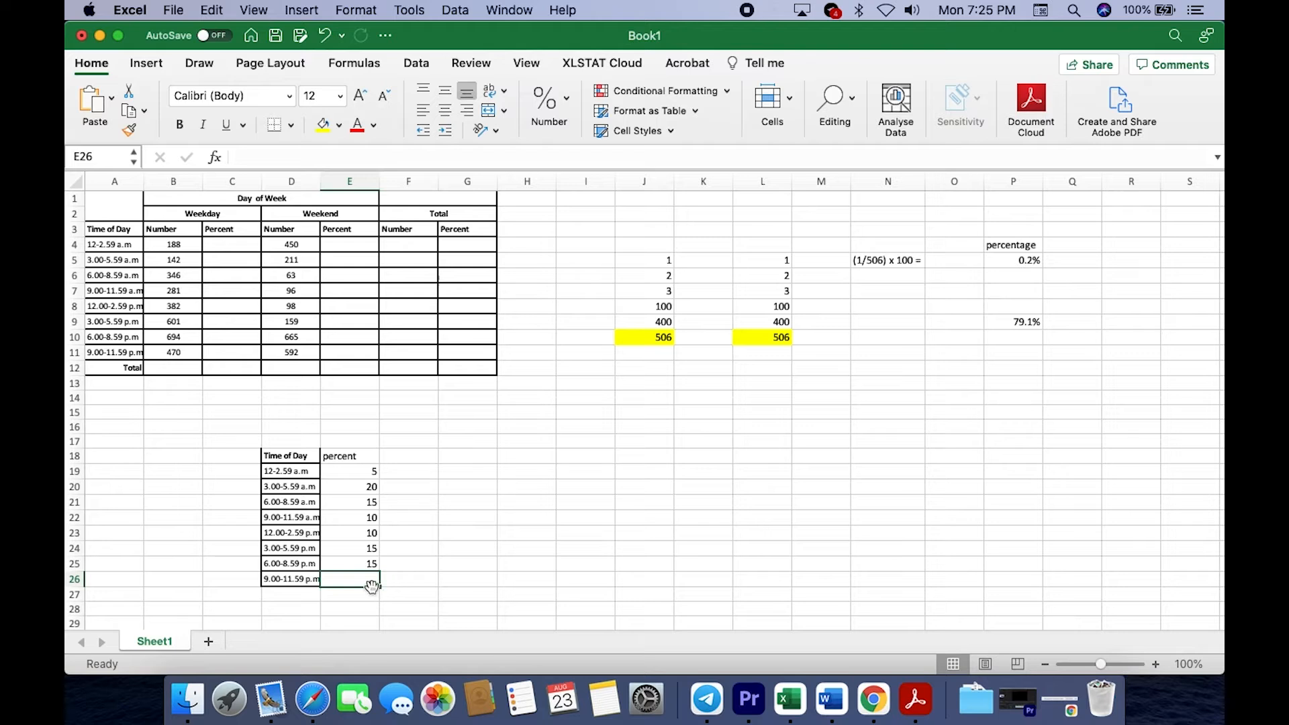
type("10")
key("Return")
- Apply the Percentage number format to the sample values in E19:E26
left_click(370, 475)
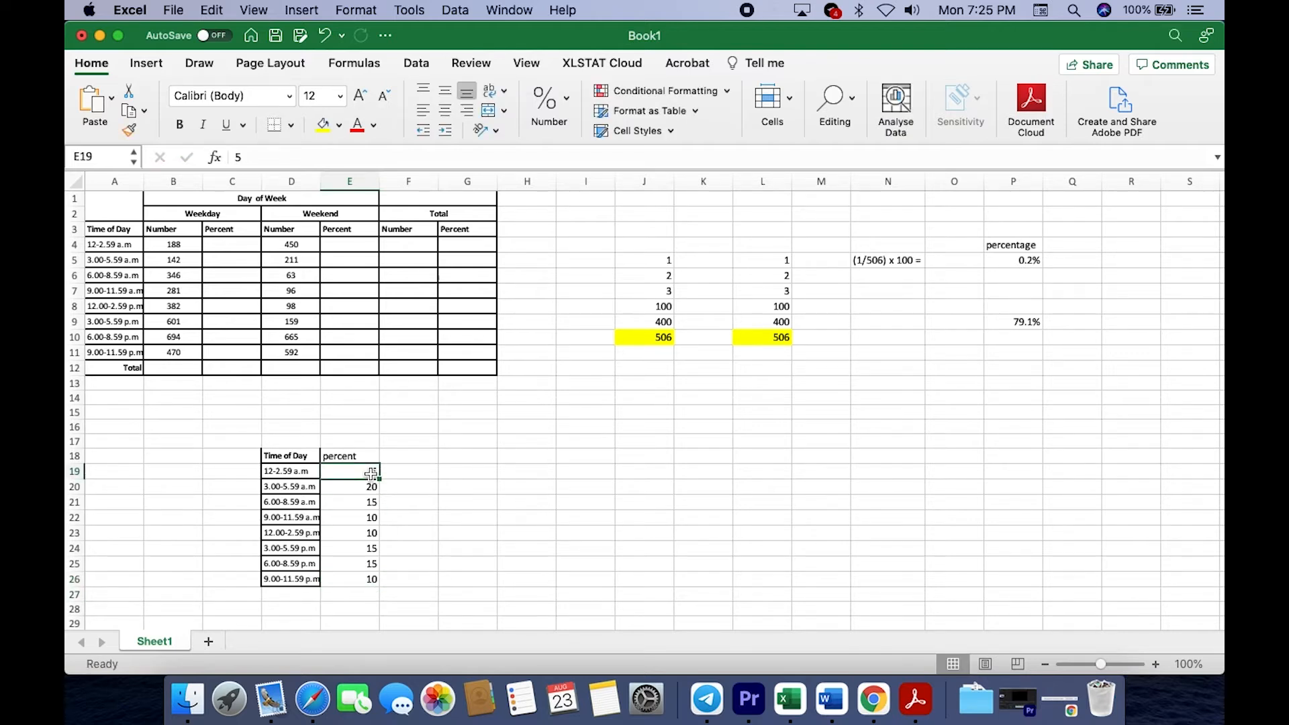
left_click(374, 576, "shift")
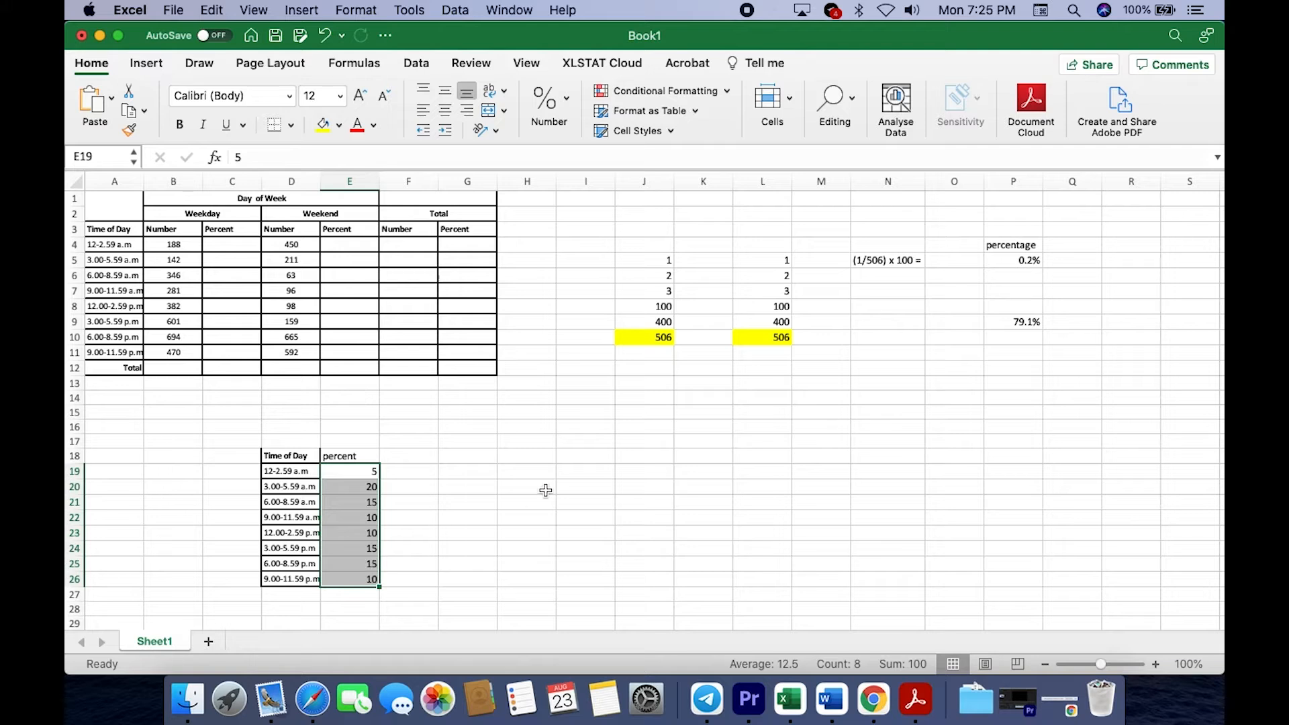
left_click(544, 490)
left_click(362, 470)
left_click(364, 579, "shift")
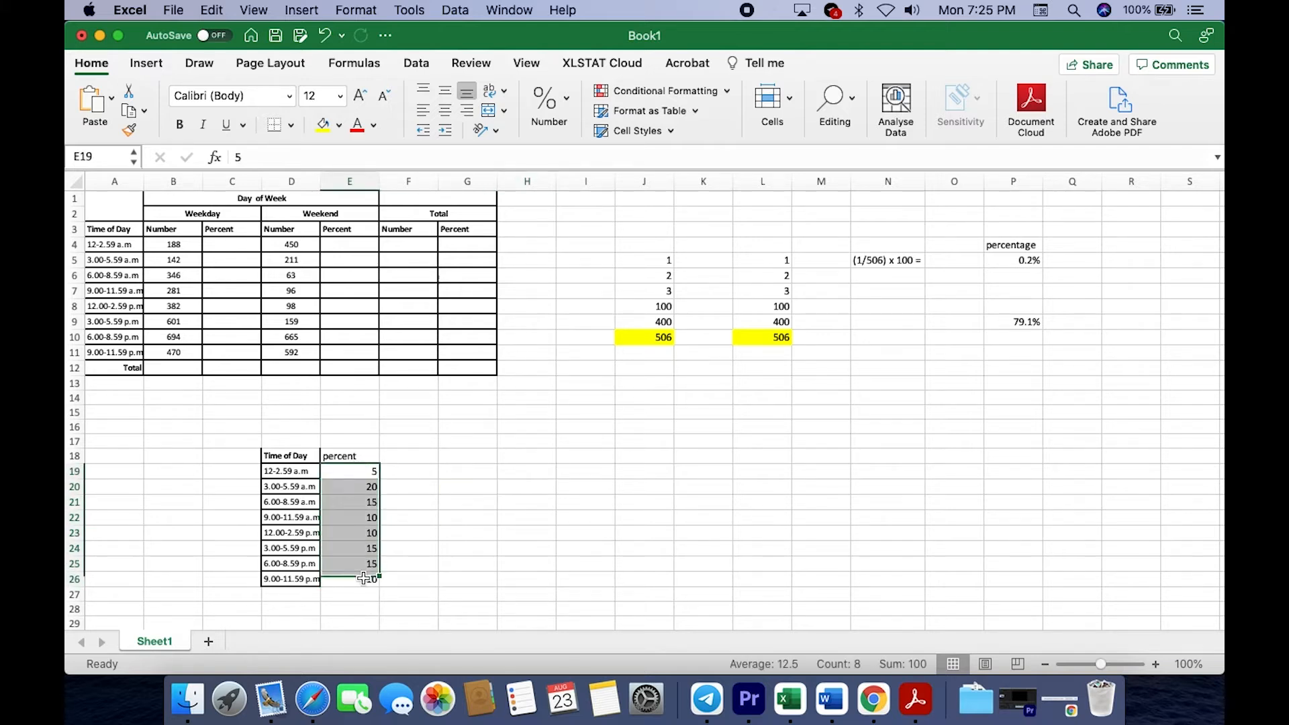
left_click(409, 455)
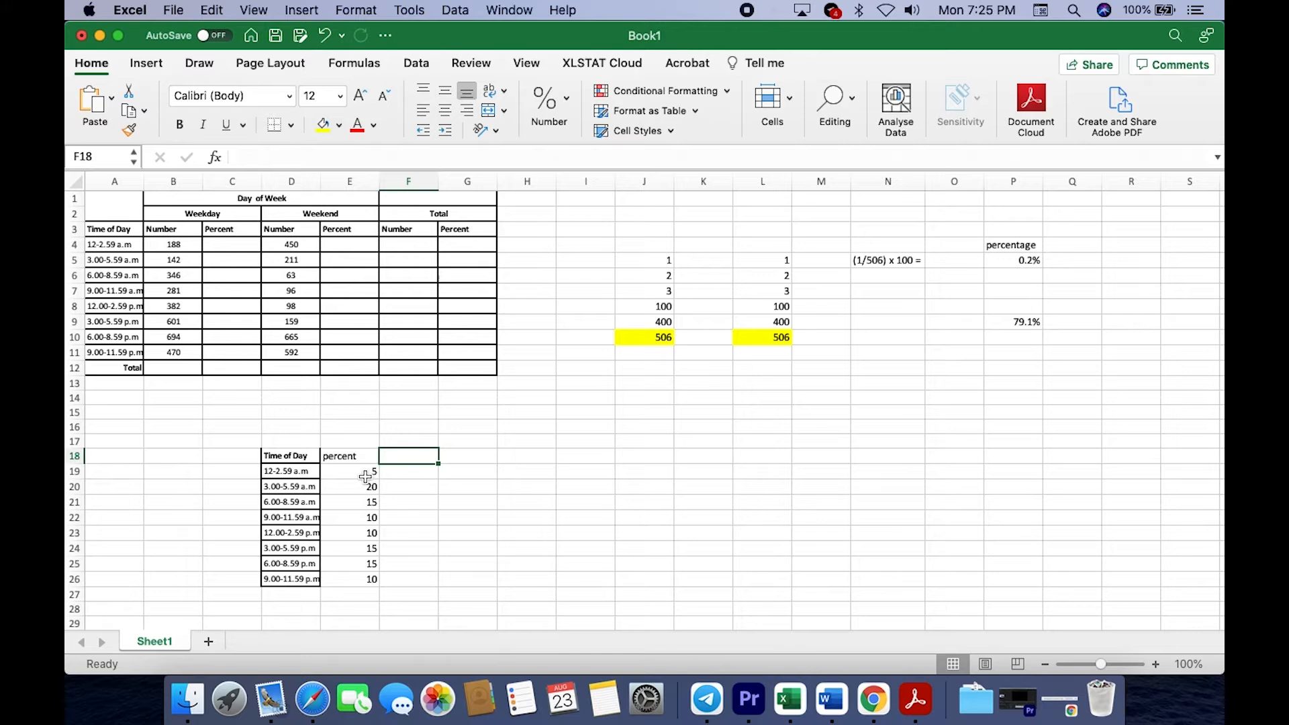
left_click(365, 476)
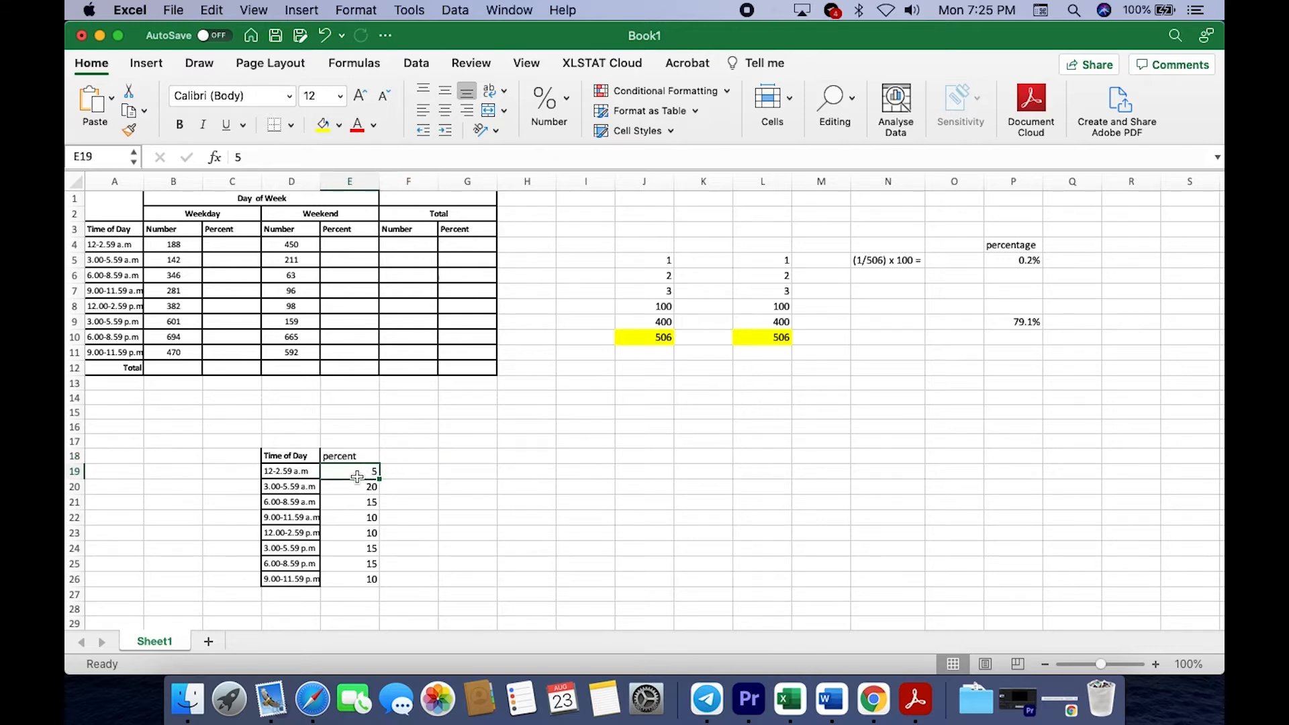
left_click(370, 583, "shift")
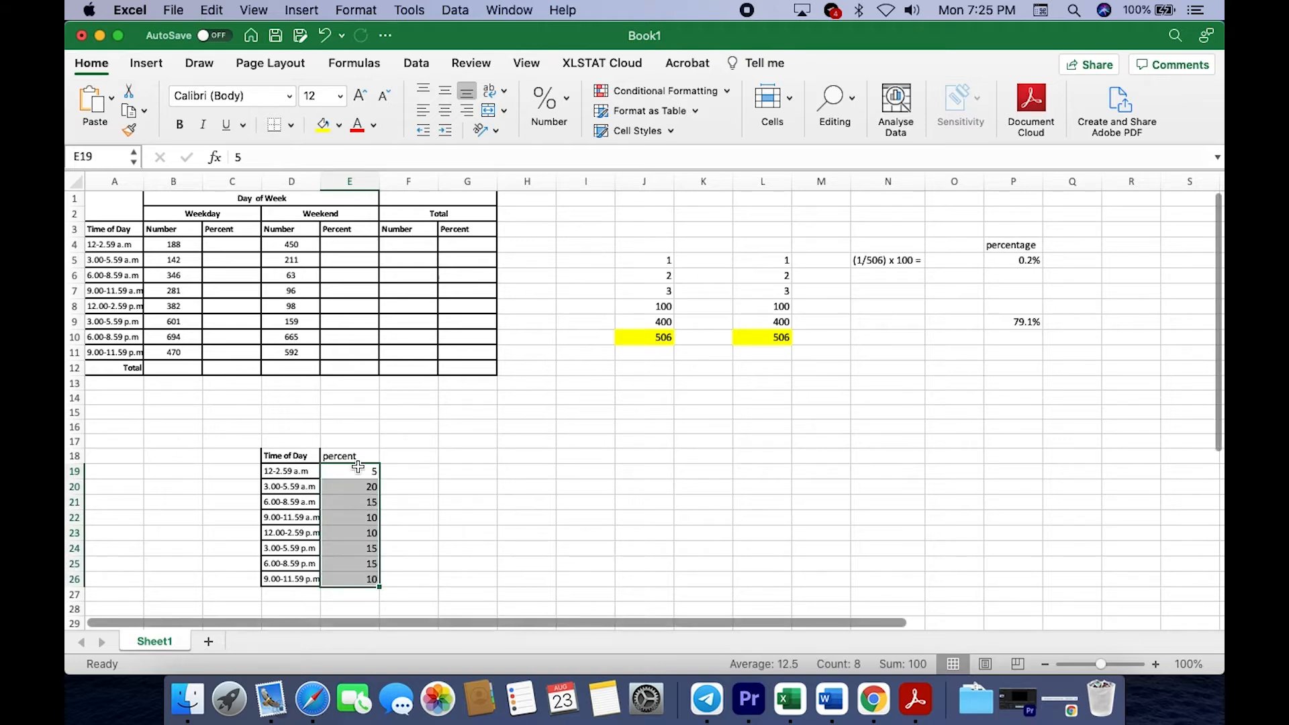
left_click(544, 98)
left_click(524, 181)
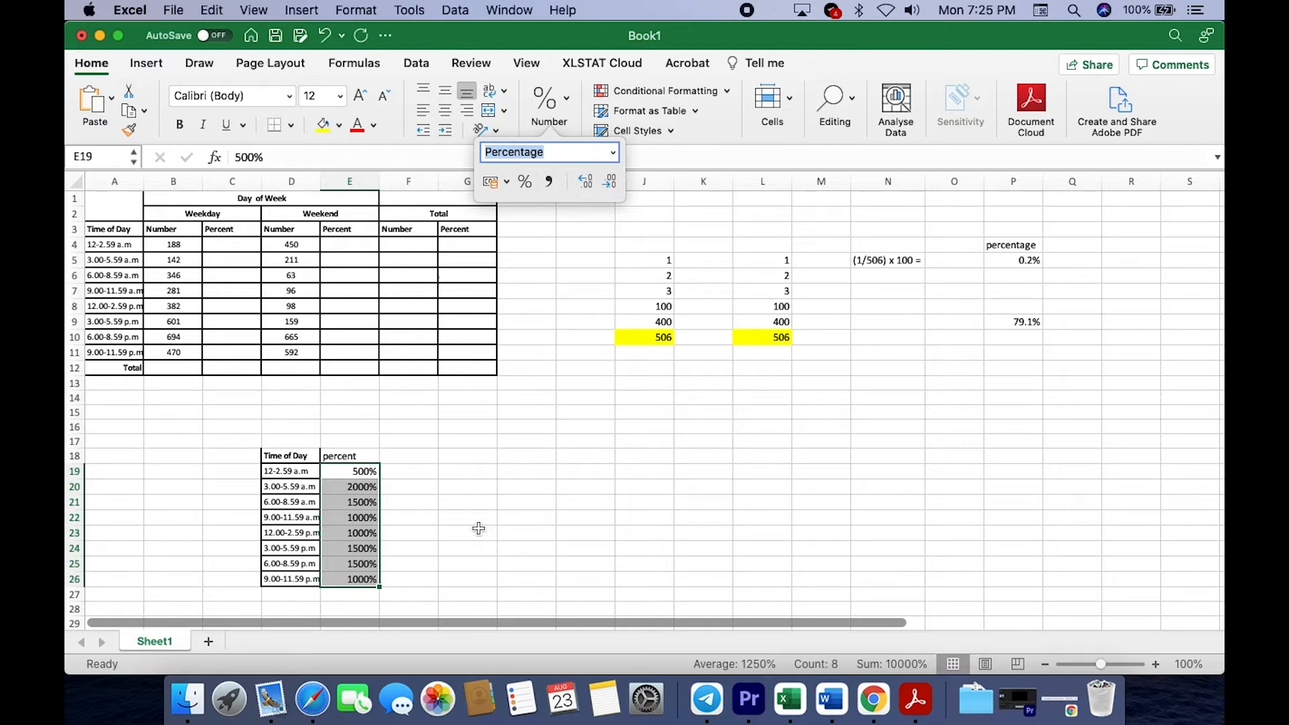
- Undo the Percentage number format on the sample values in E19:E26
right_click(359, 492)
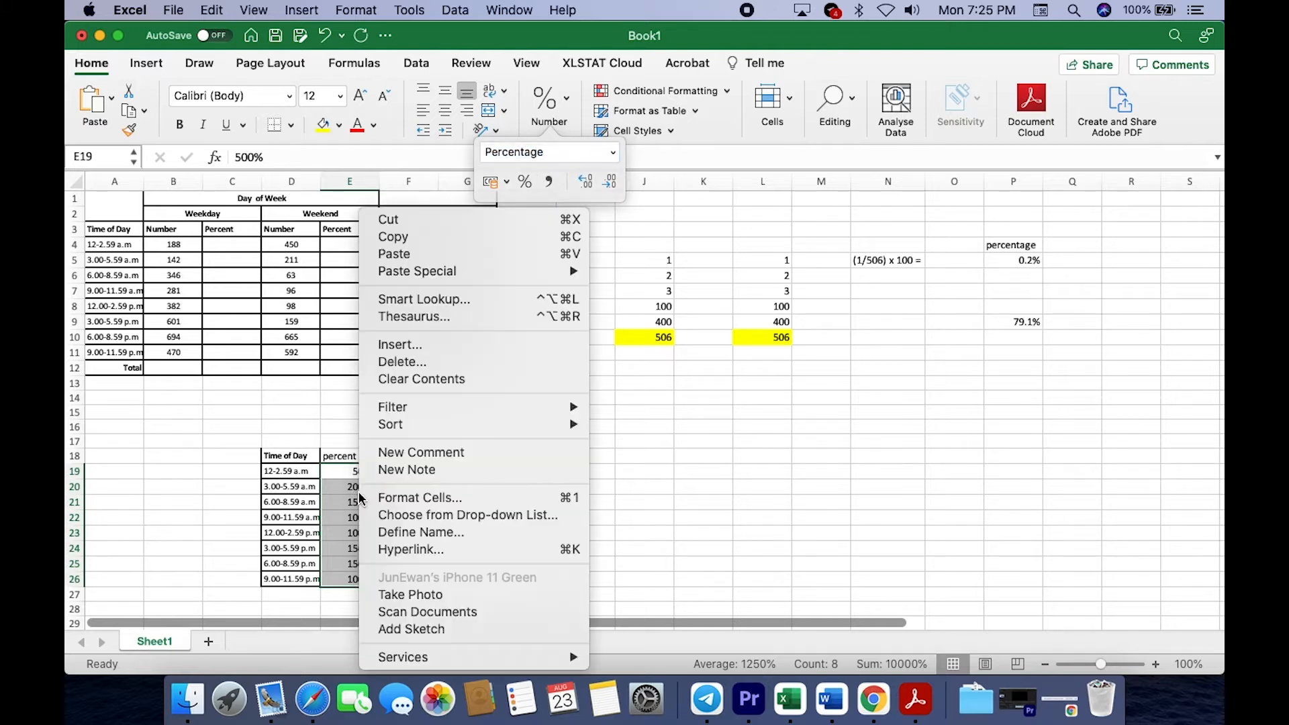
left_click(421, 498)
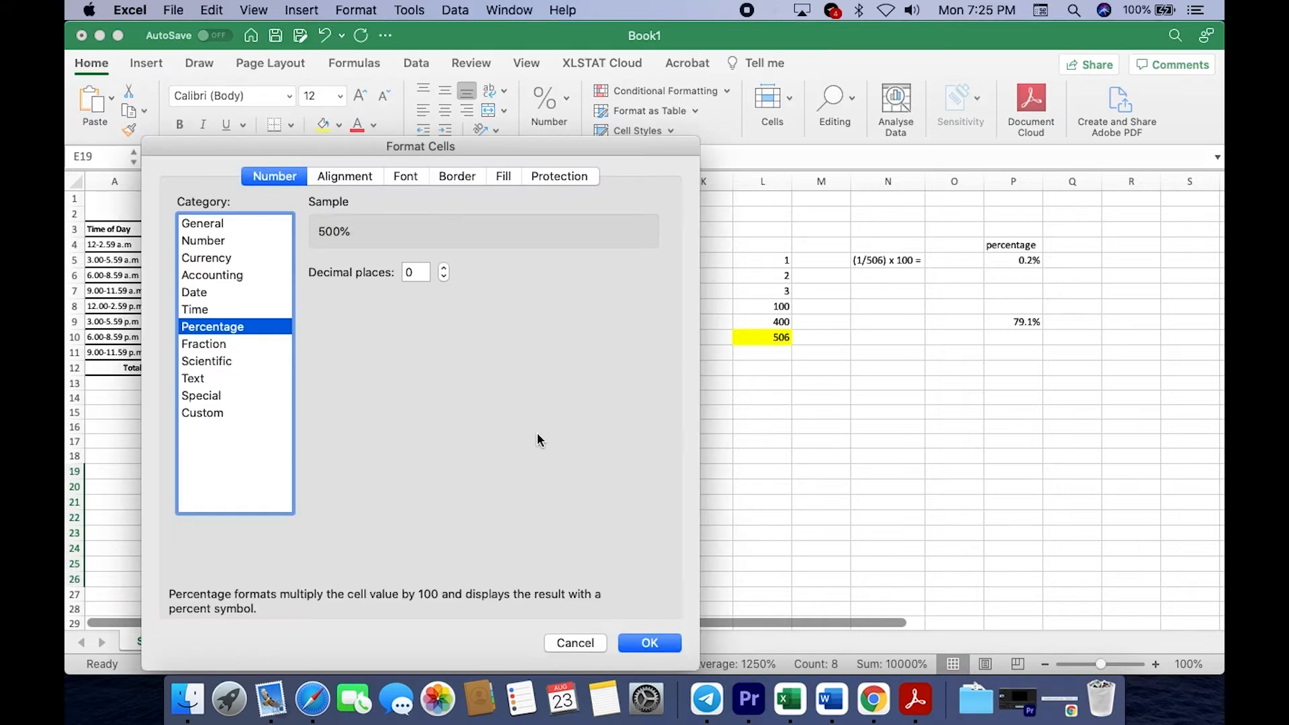
left_click(589, 643)
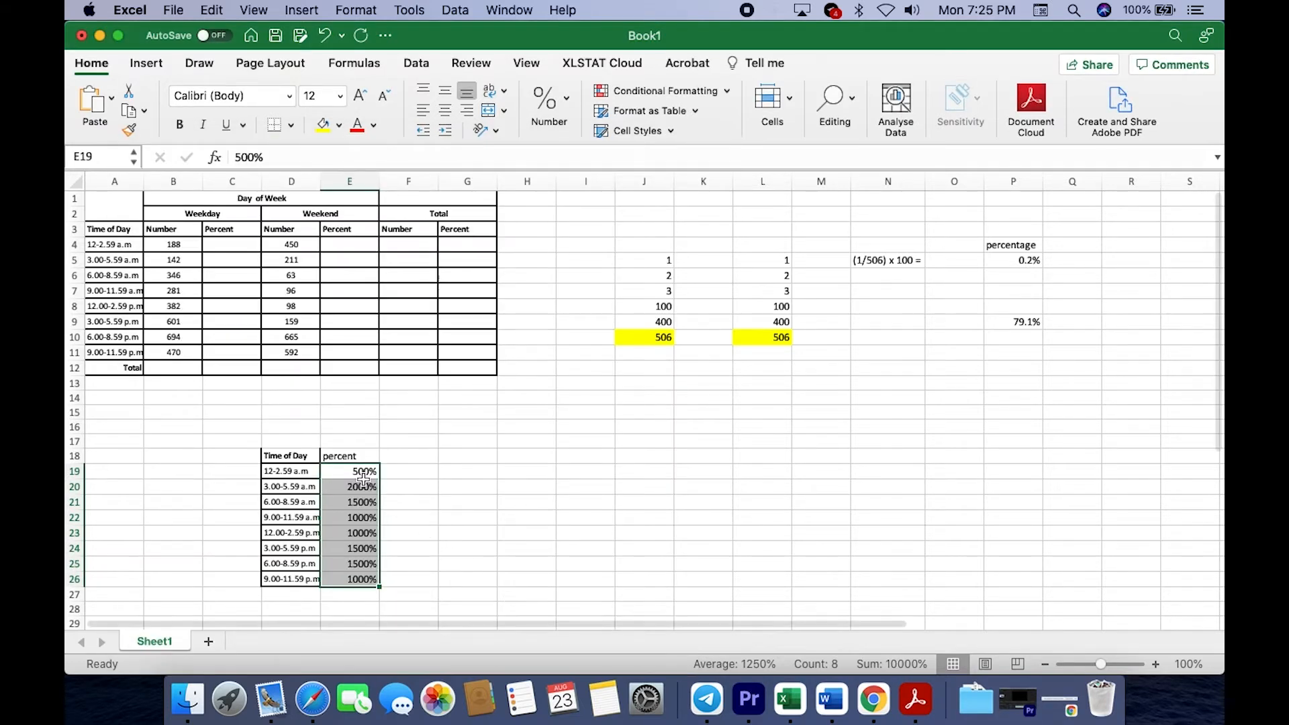
key("super+z")
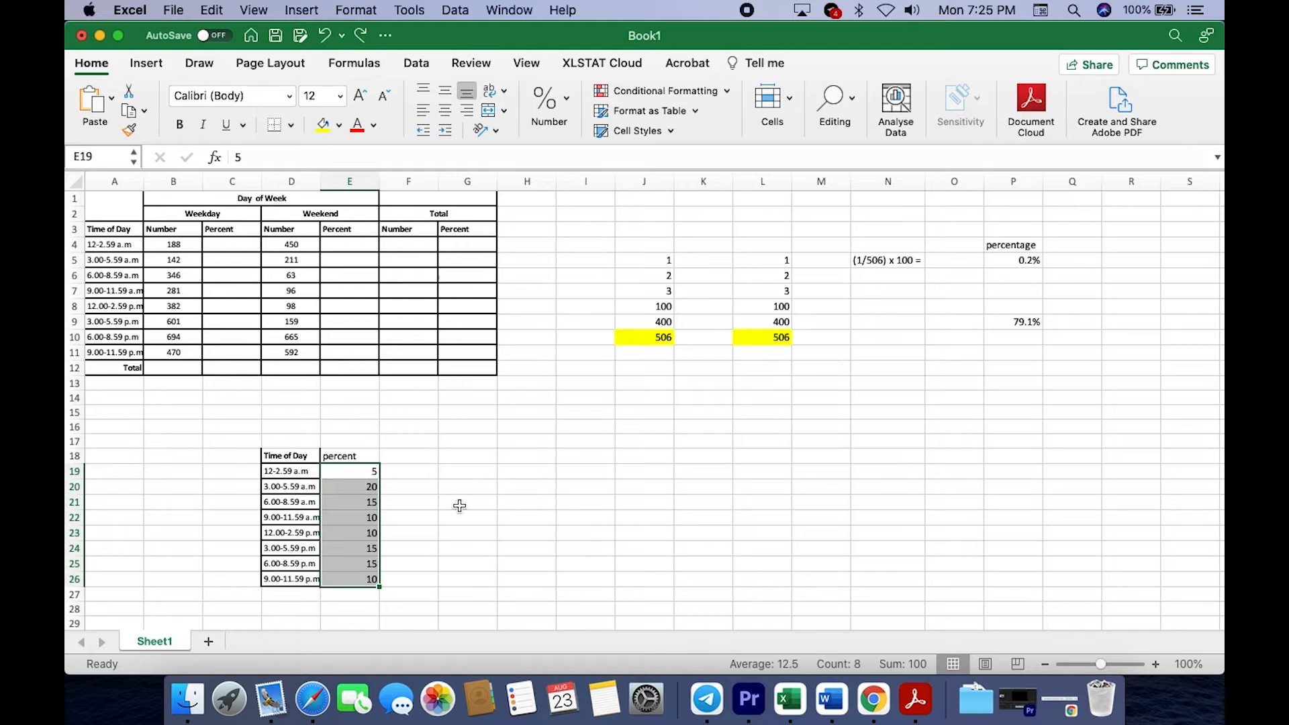
- Change the header in E18 of the sample table to "percent %"
scroll(459, 505, "down", 5)
left_click(361, 322)
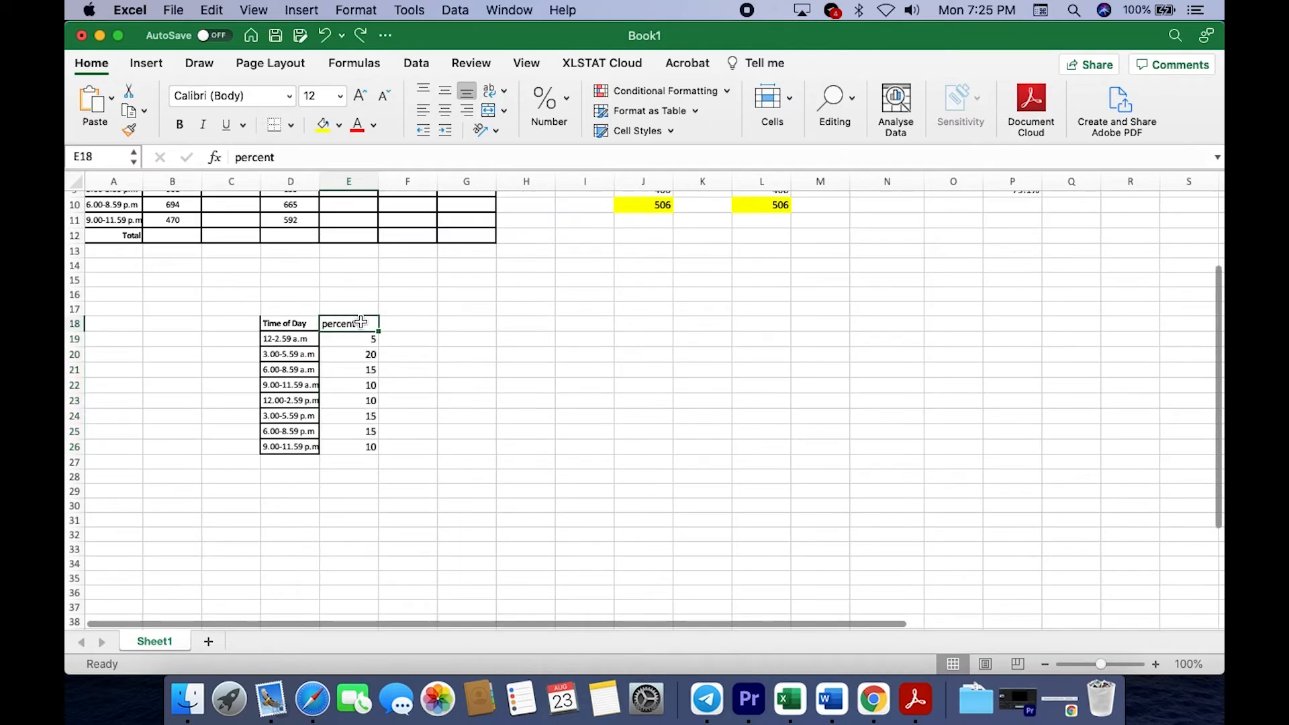
left_click(318, 158)
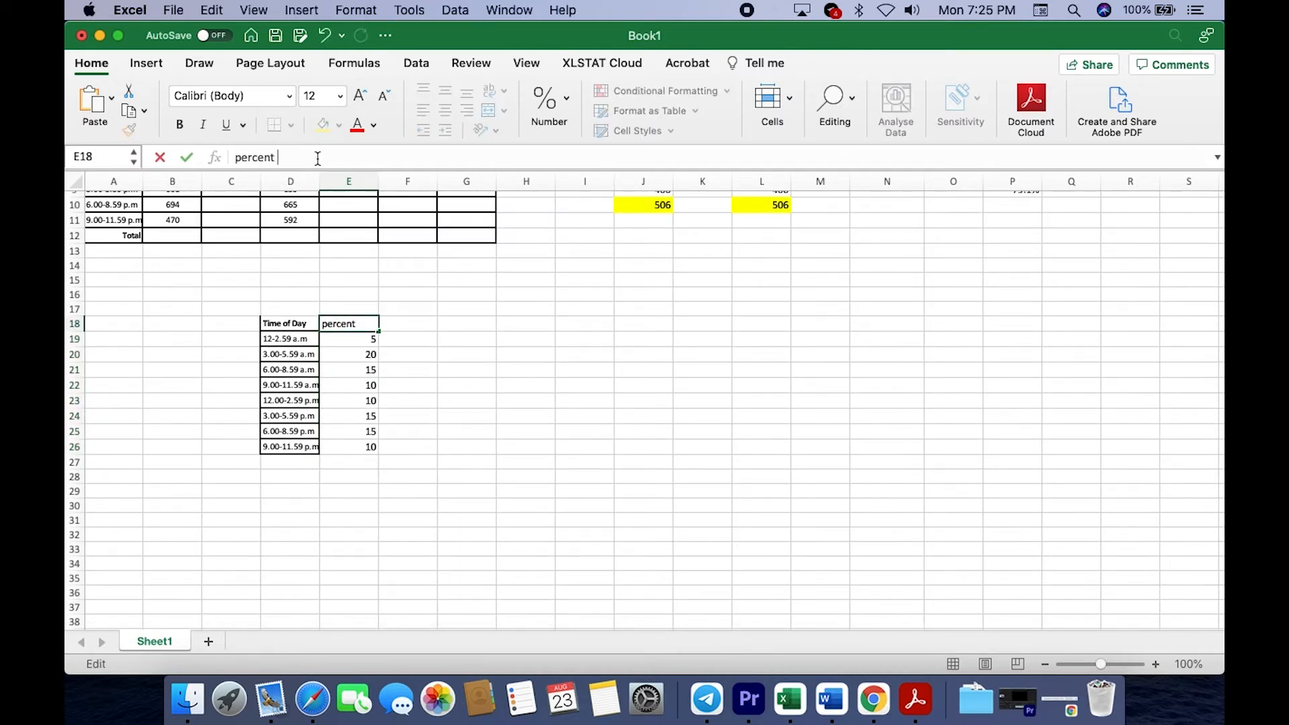
type("%")
key("Return")
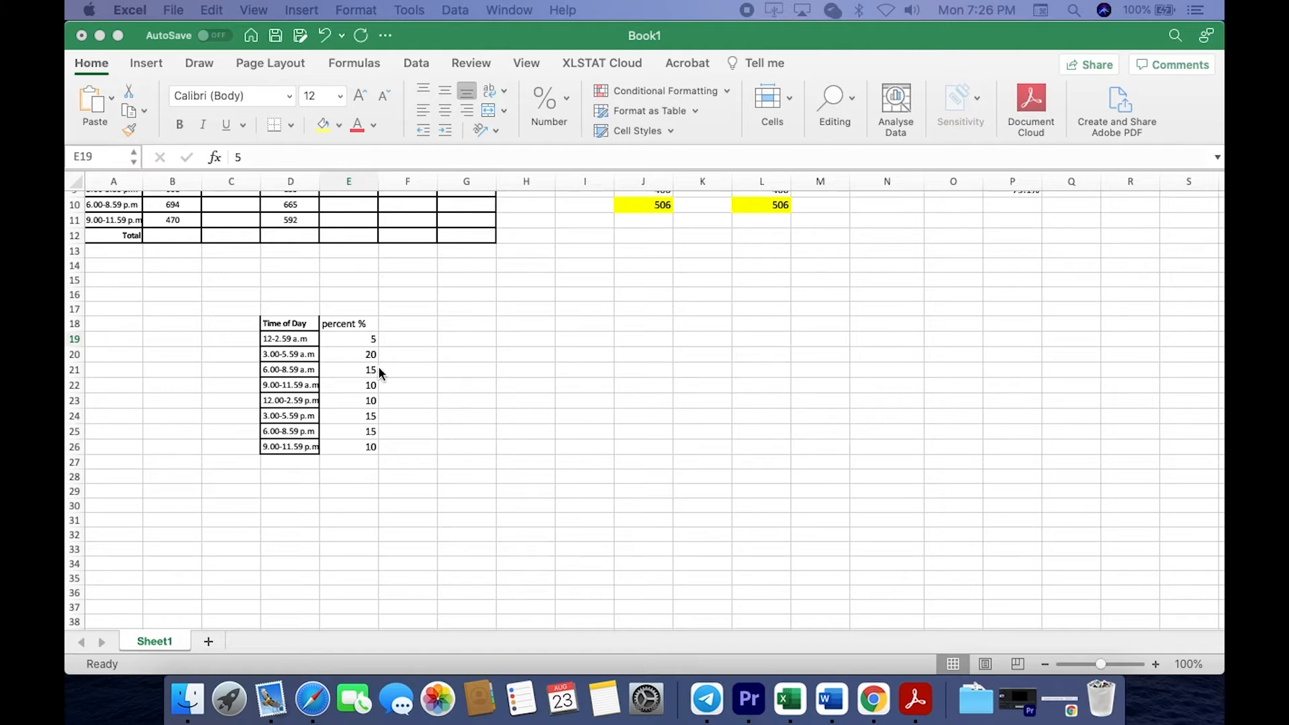
- Examine the Time of Day column and the Percent columns of the main table as chart data, alongside the first sample value
left_click(450, 357)
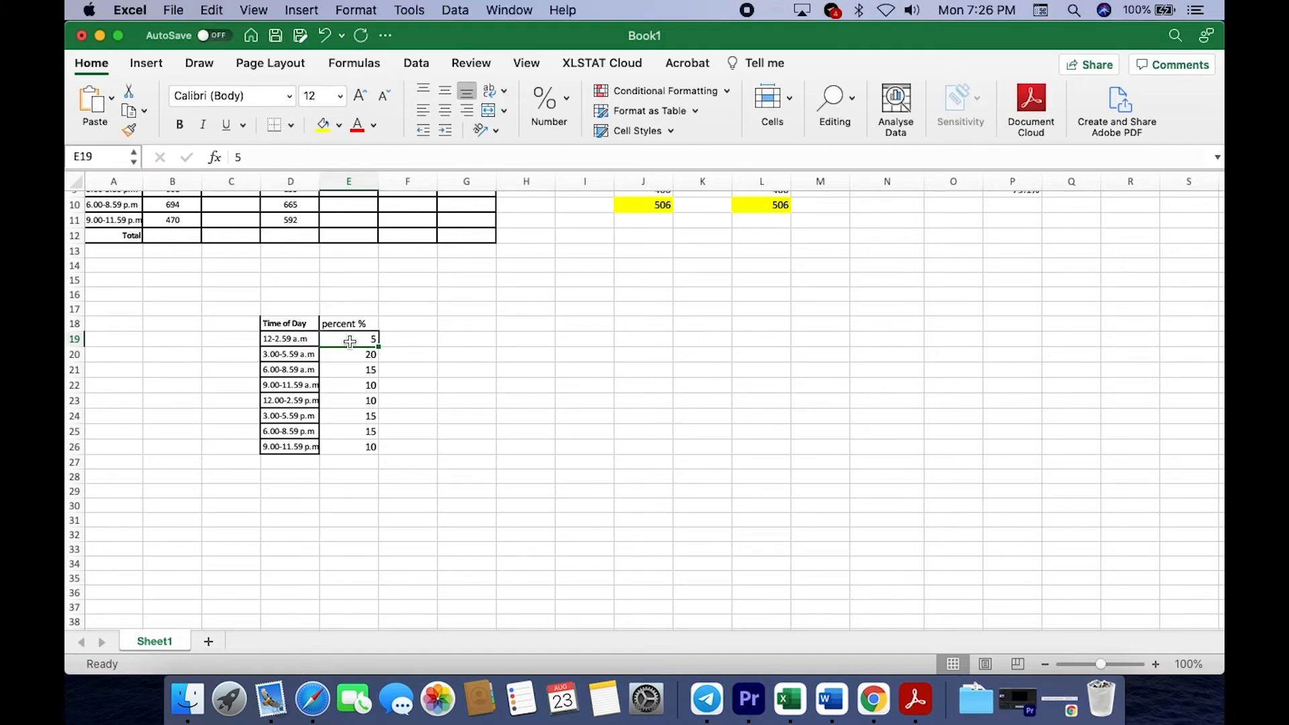
scroll(363, 343, "up", 9)
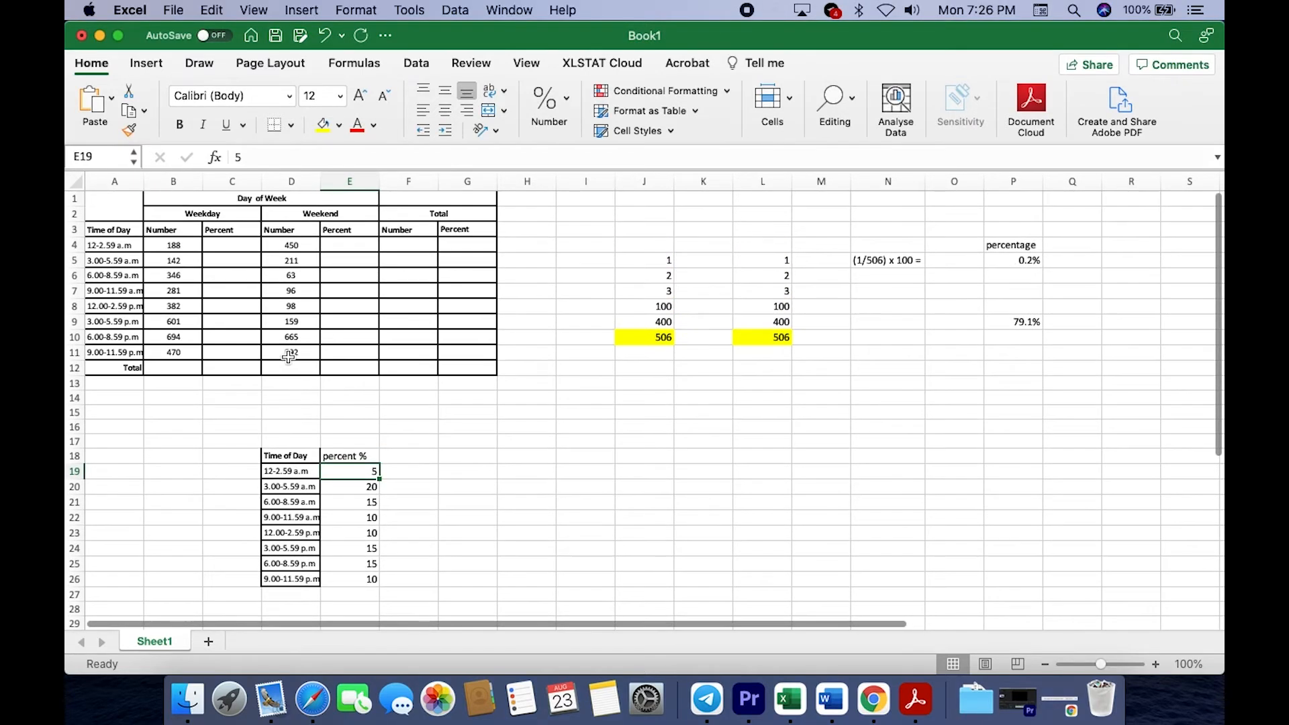
left_click(110, 231)
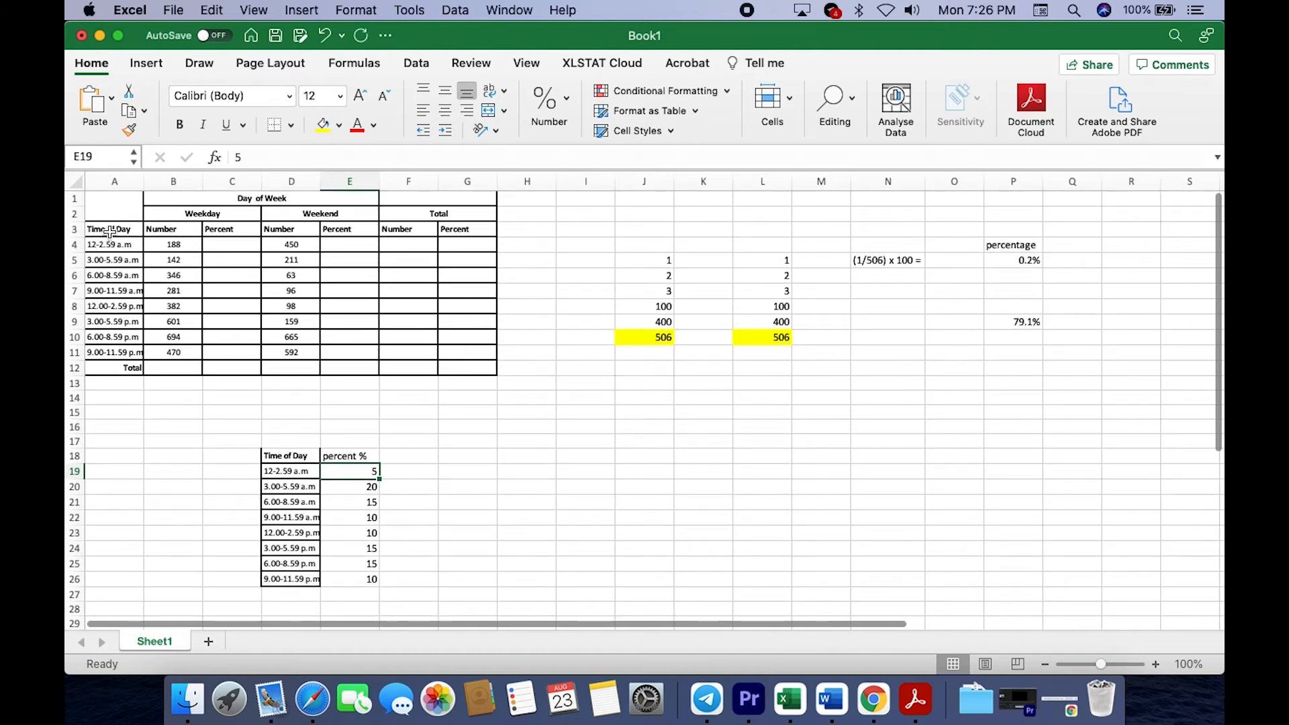
left_click(128, 353, "shift")
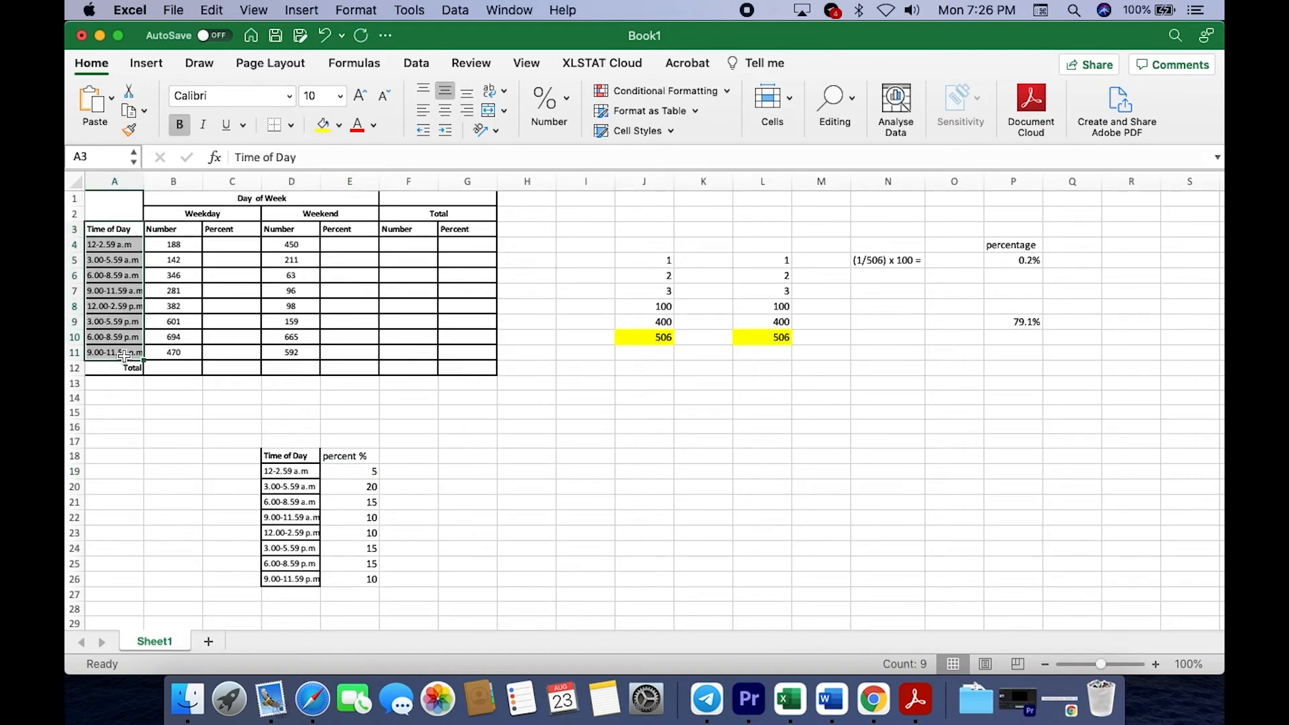
left_click(244, 229)
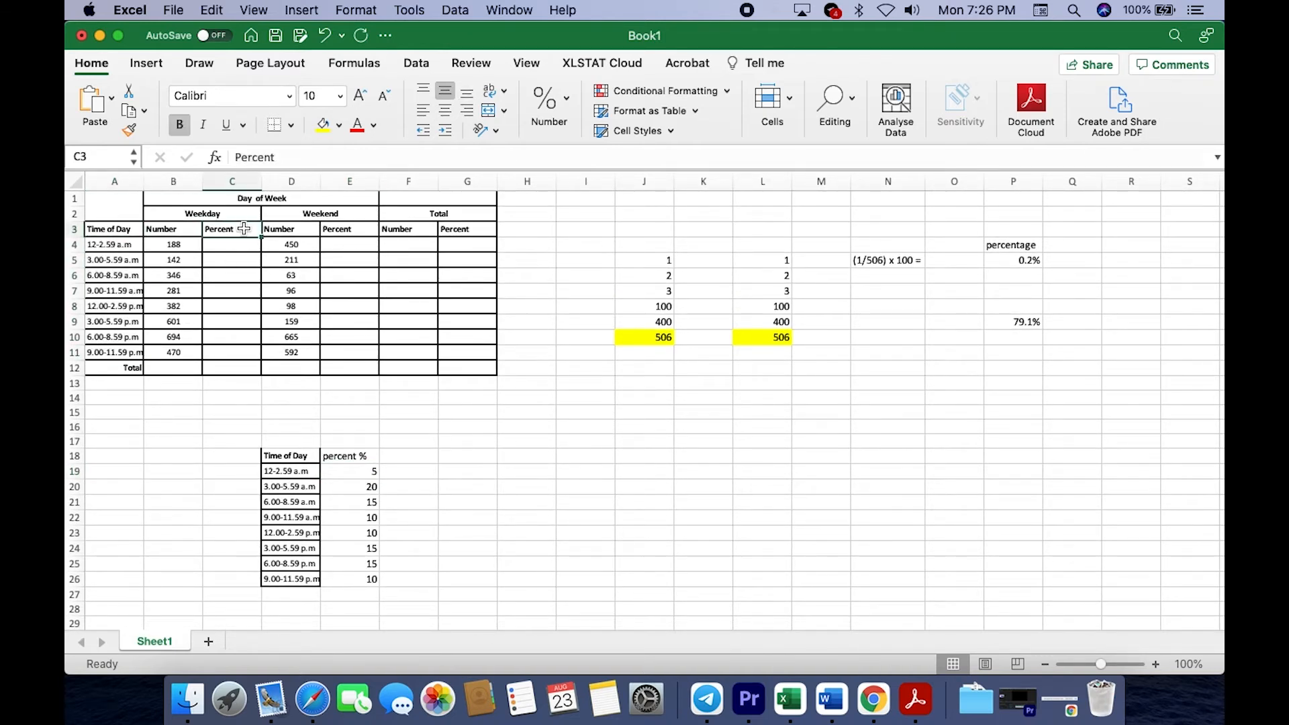
left_click(232, 352, "shift")
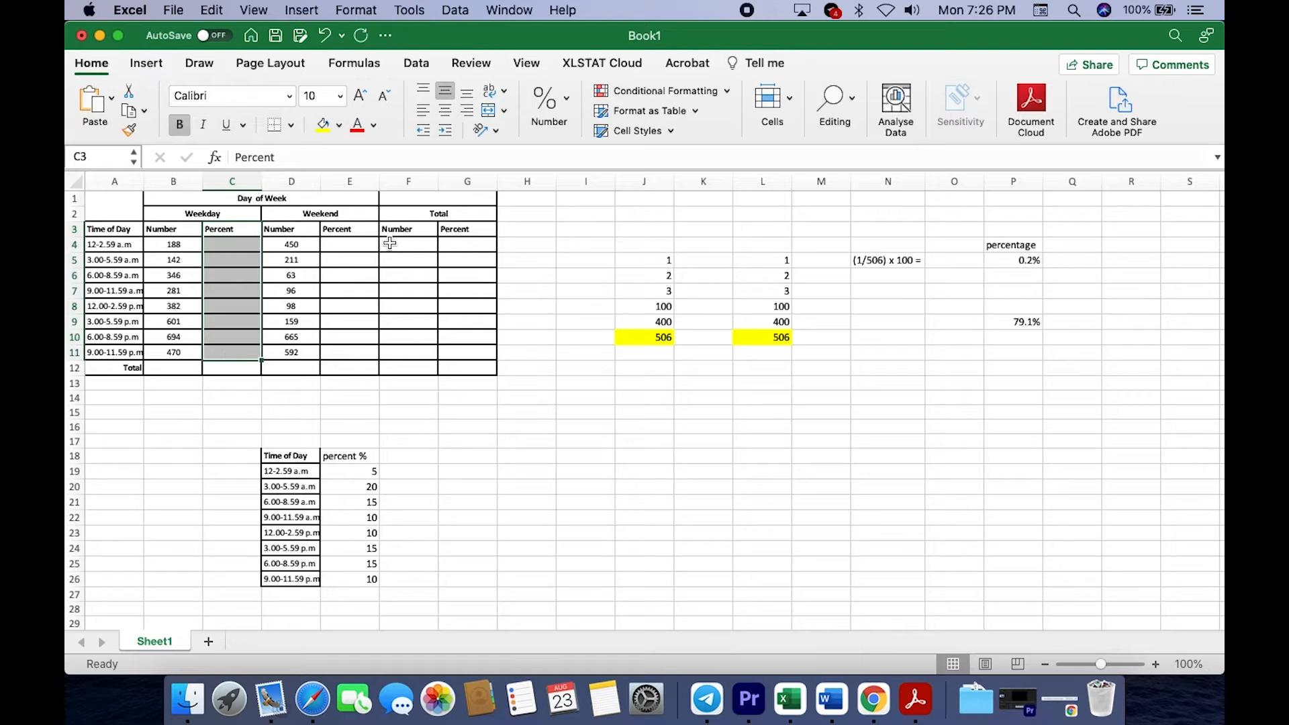
left_click(361, 234)
left_click(481, 233)
left_click(474, 354, "shift")
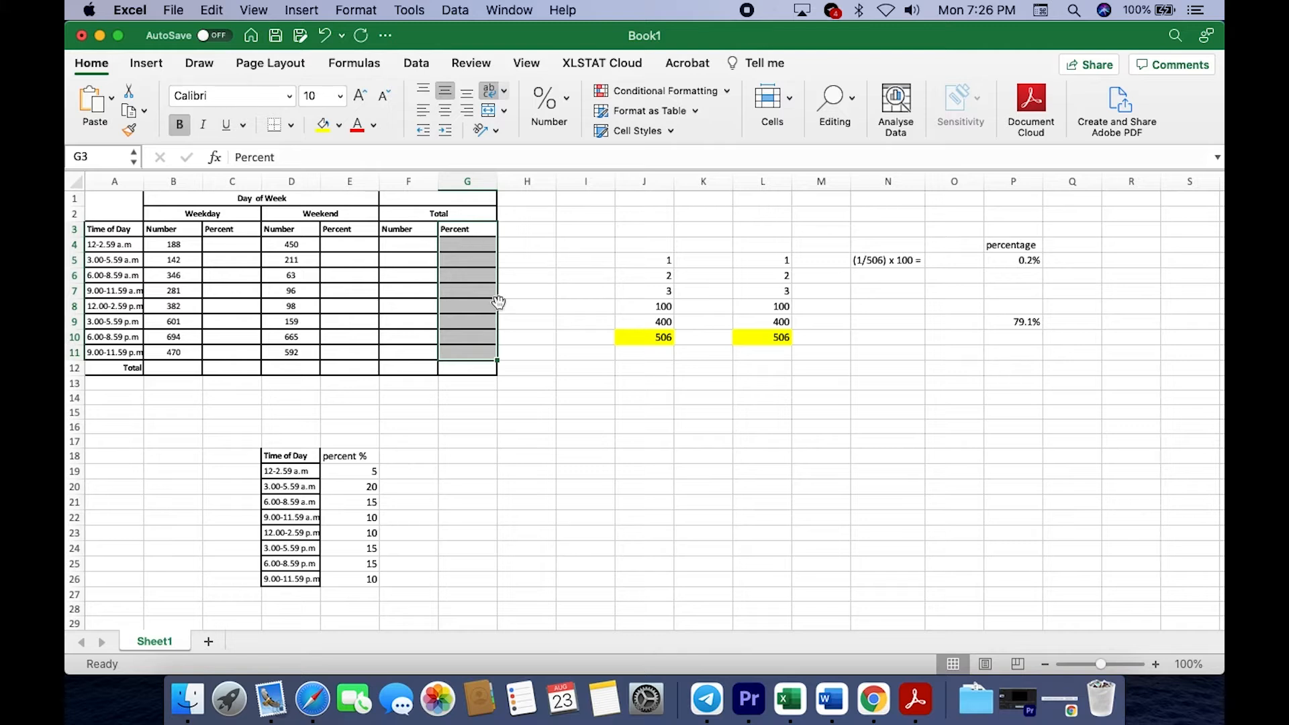
left_click(369, 470)
type("5")
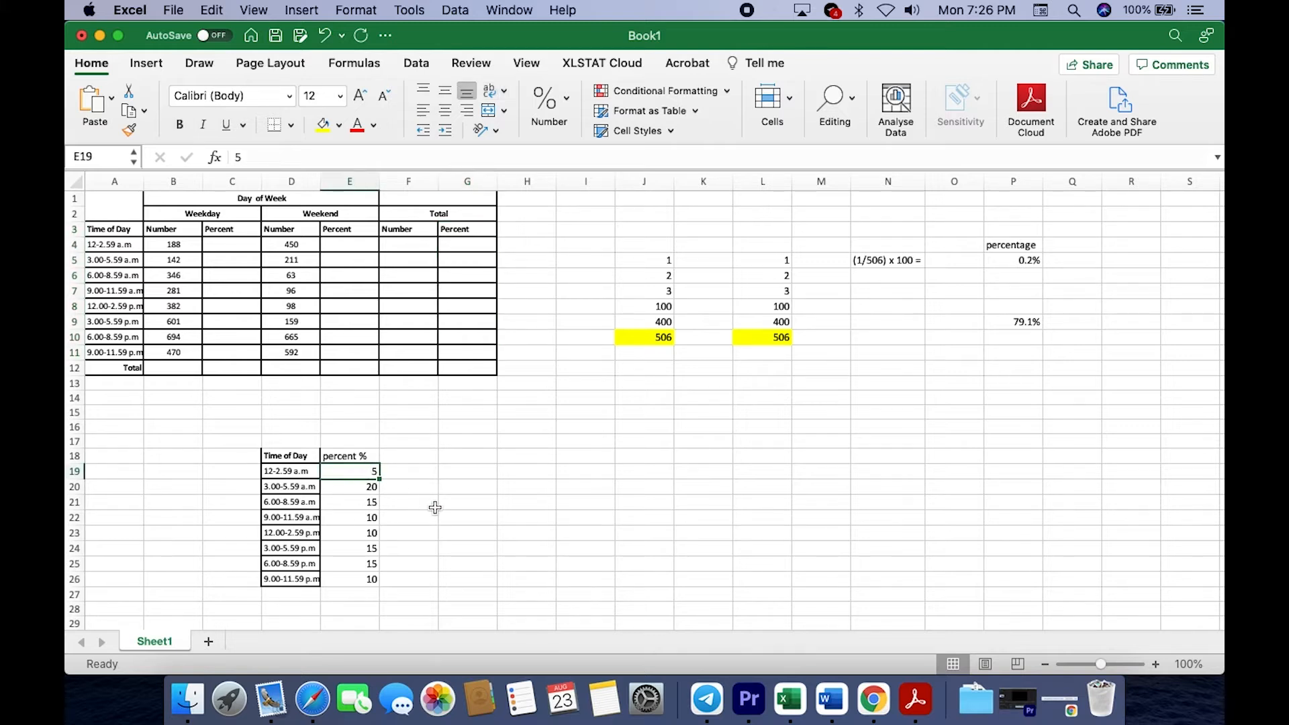
- Select the sample table D18:E26 and look through the available column and line chart types
scroll(433, 505, "down", 3)
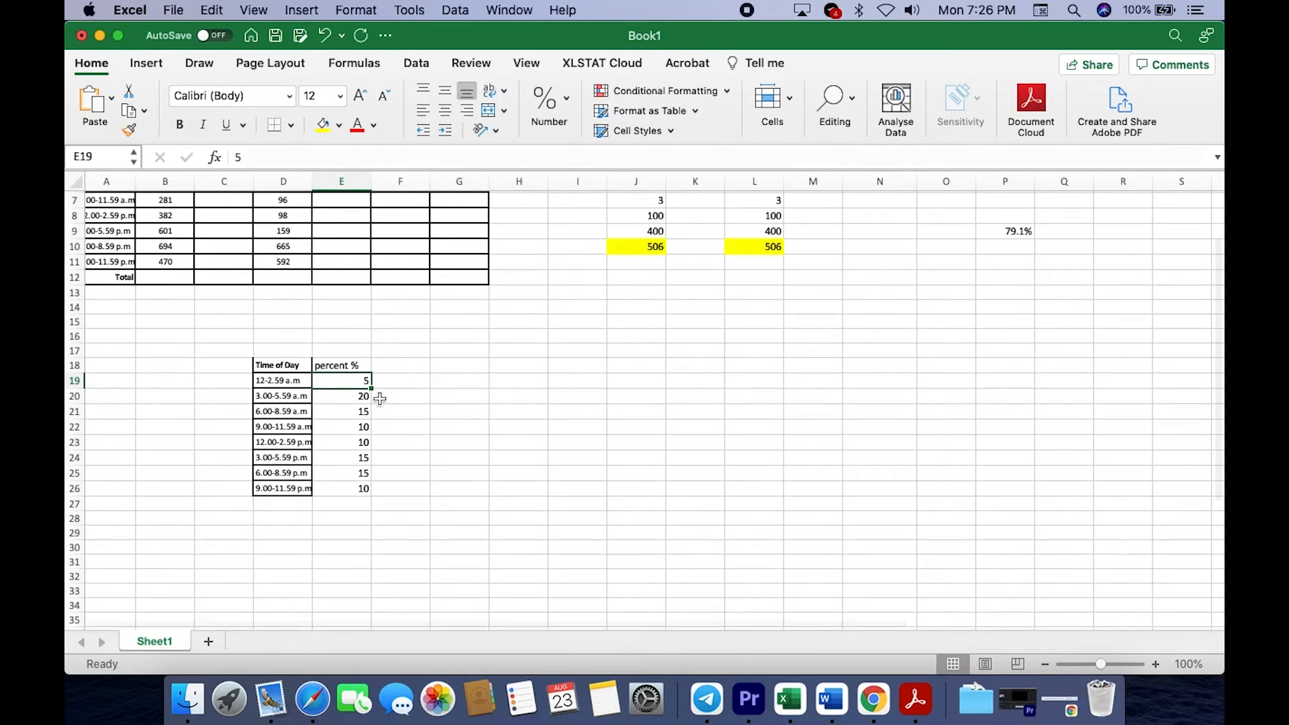
left_click(298, 369)
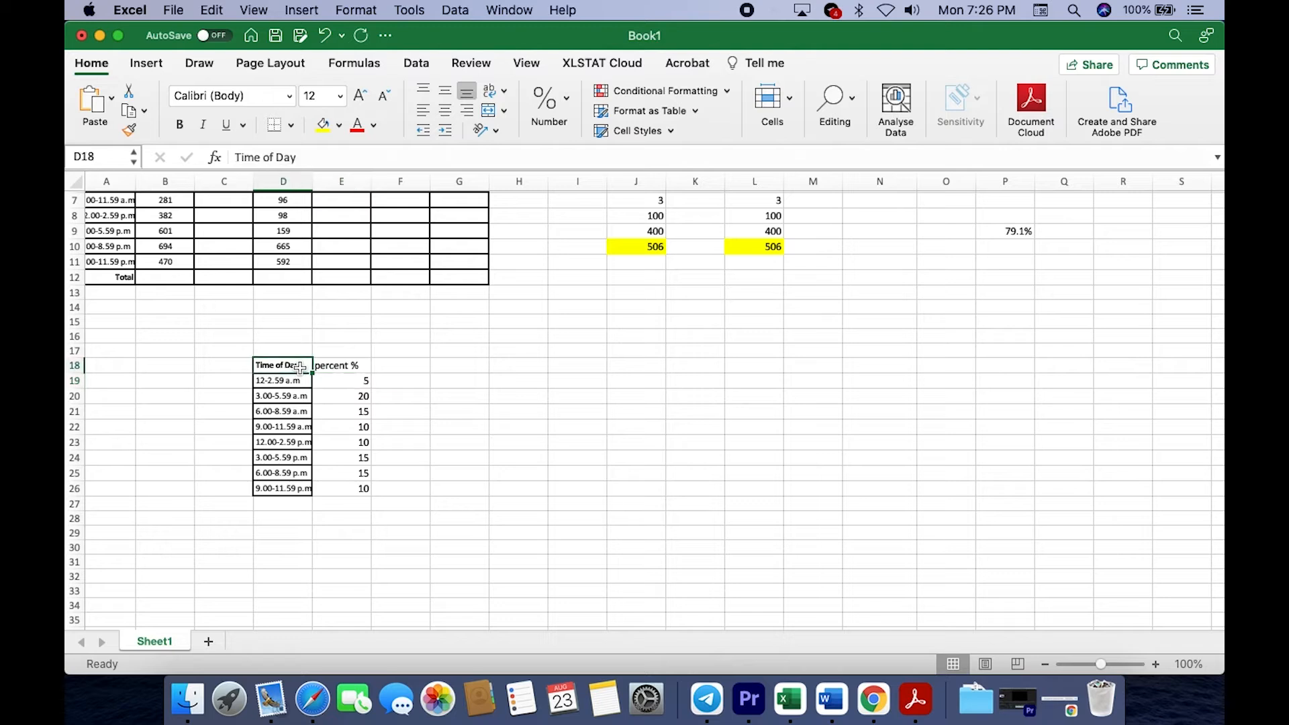
left_click(366, 488, "shift")
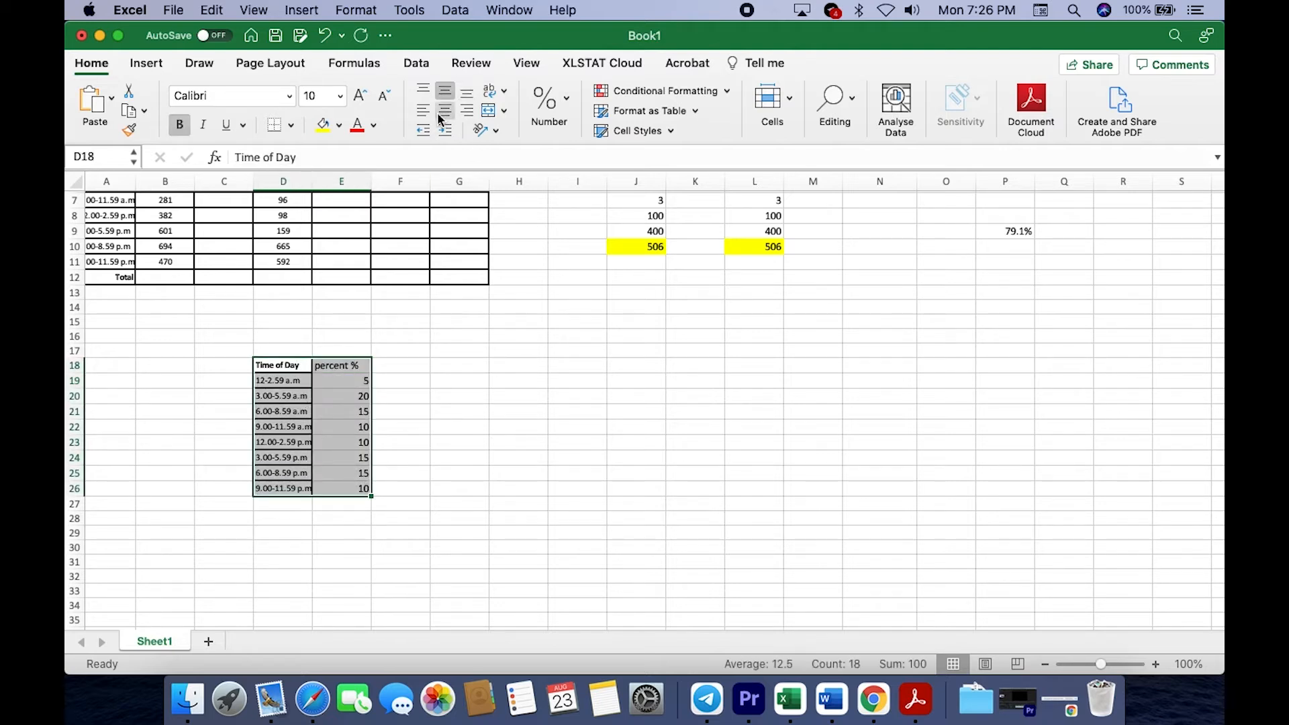
left_click(159, 66)
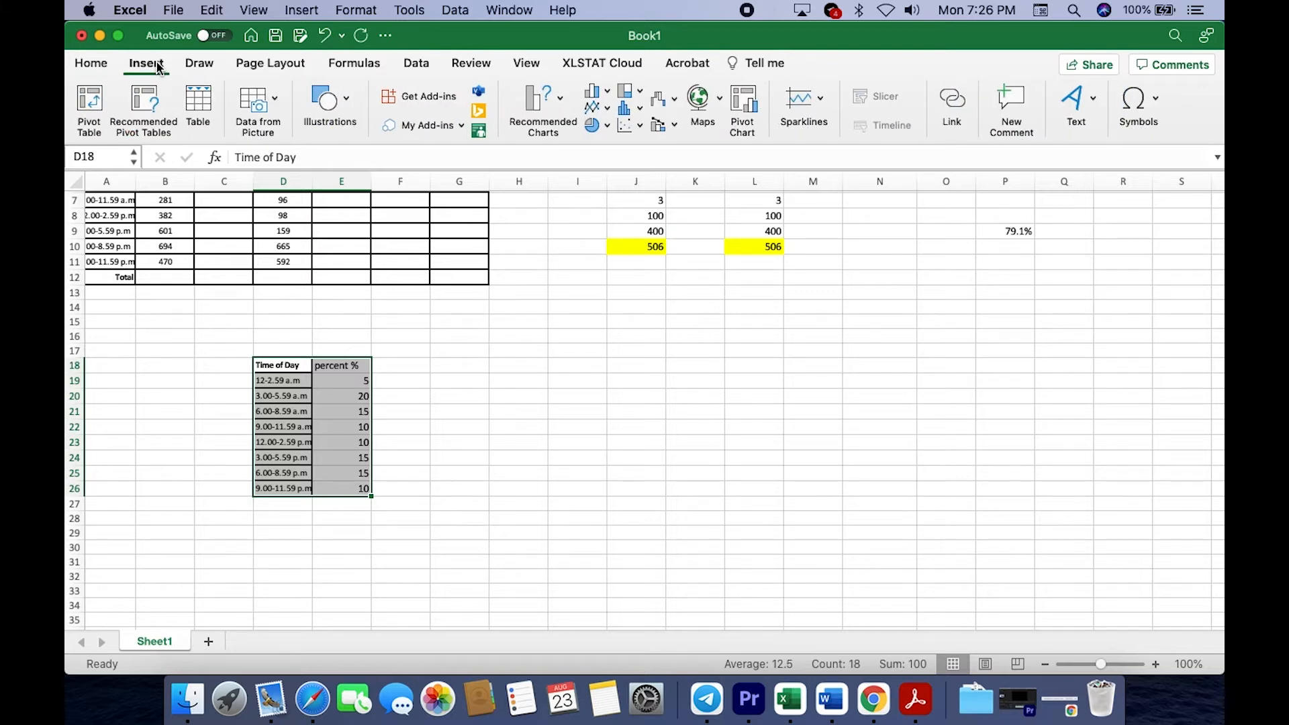
left_click(608, 92)
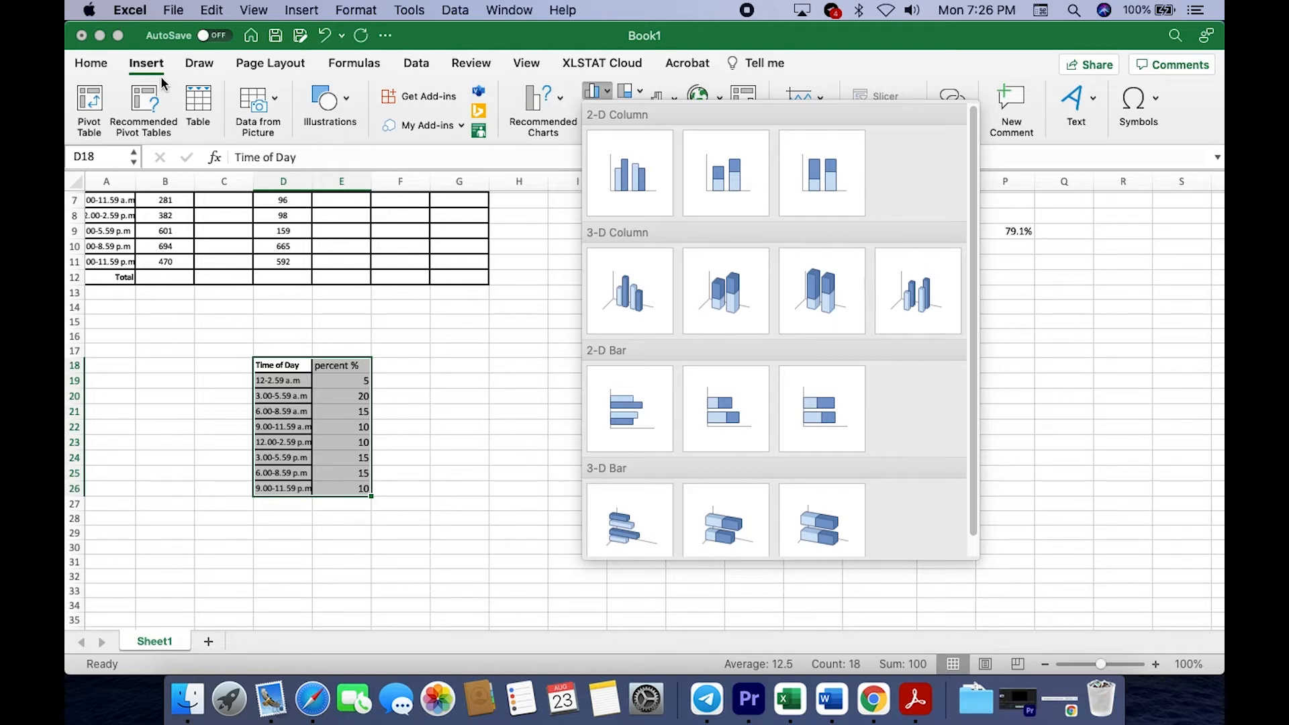
left_click(610, 94)
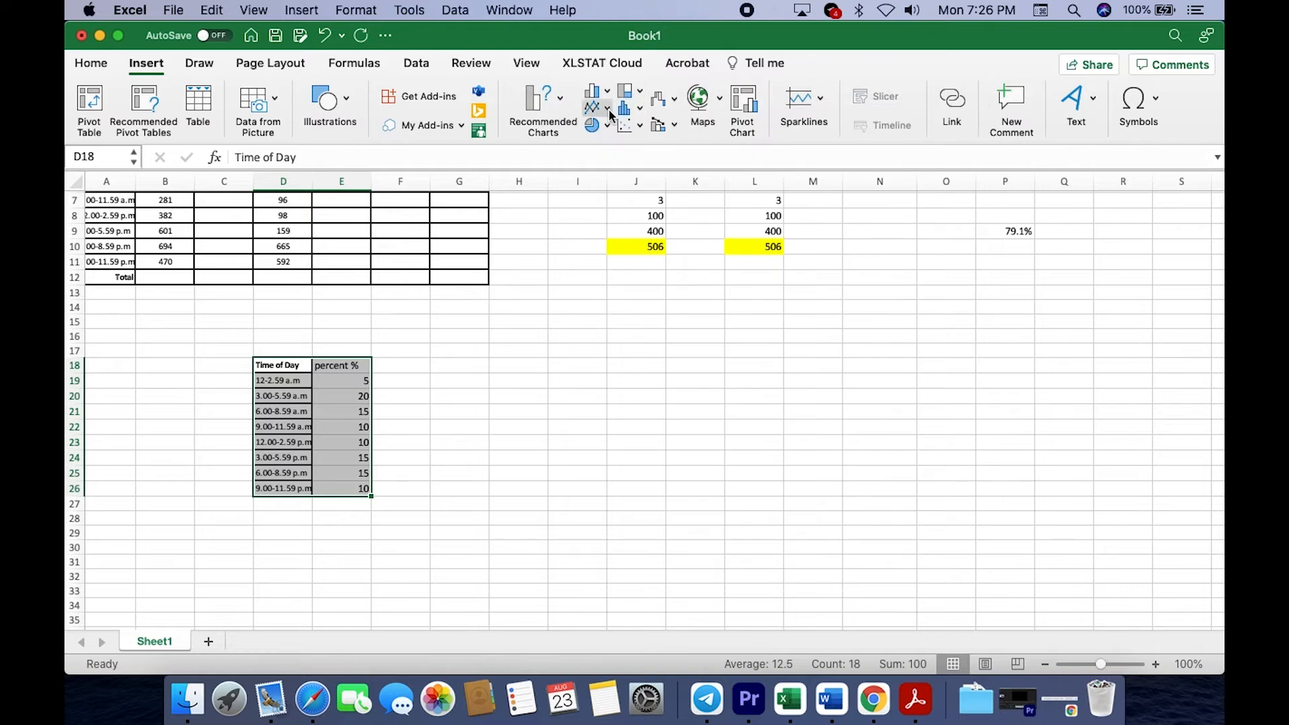
left_click(608, 111)
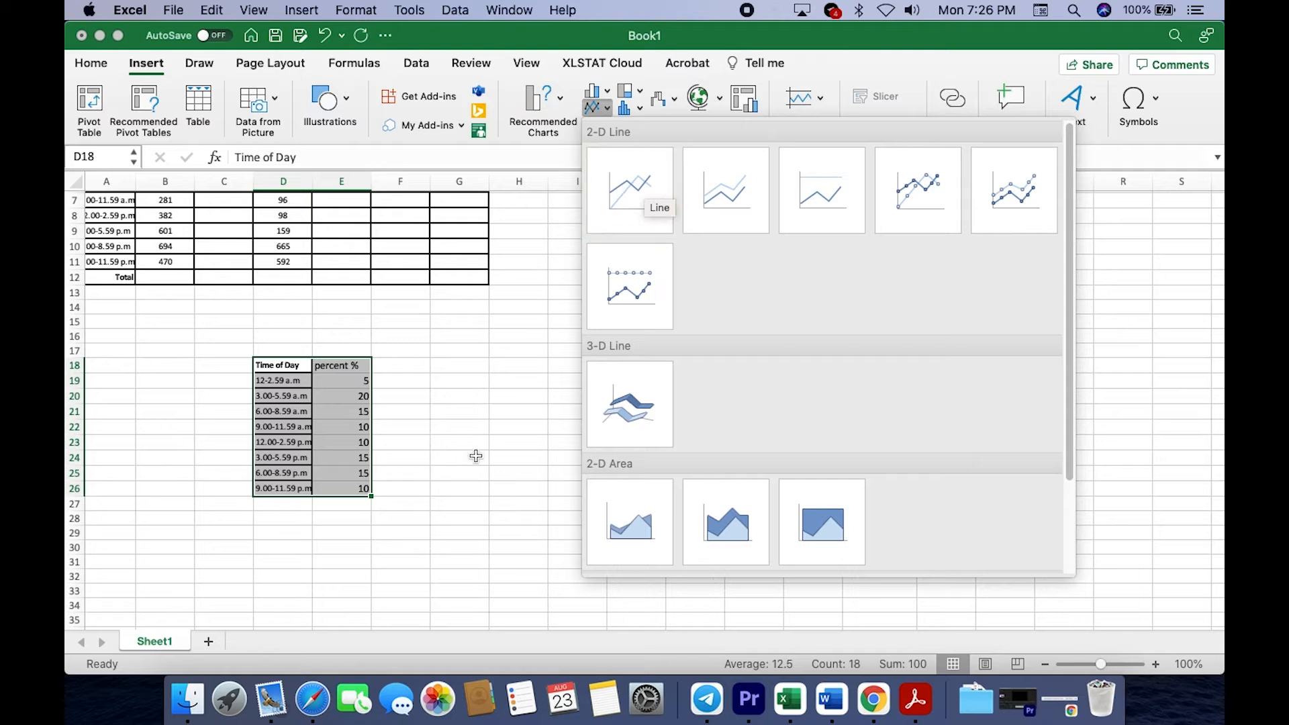
- Switch to Word to examine the Figure 1 bar graph and its instructions in the lab document, and return to Excel
left_click(825, 702)
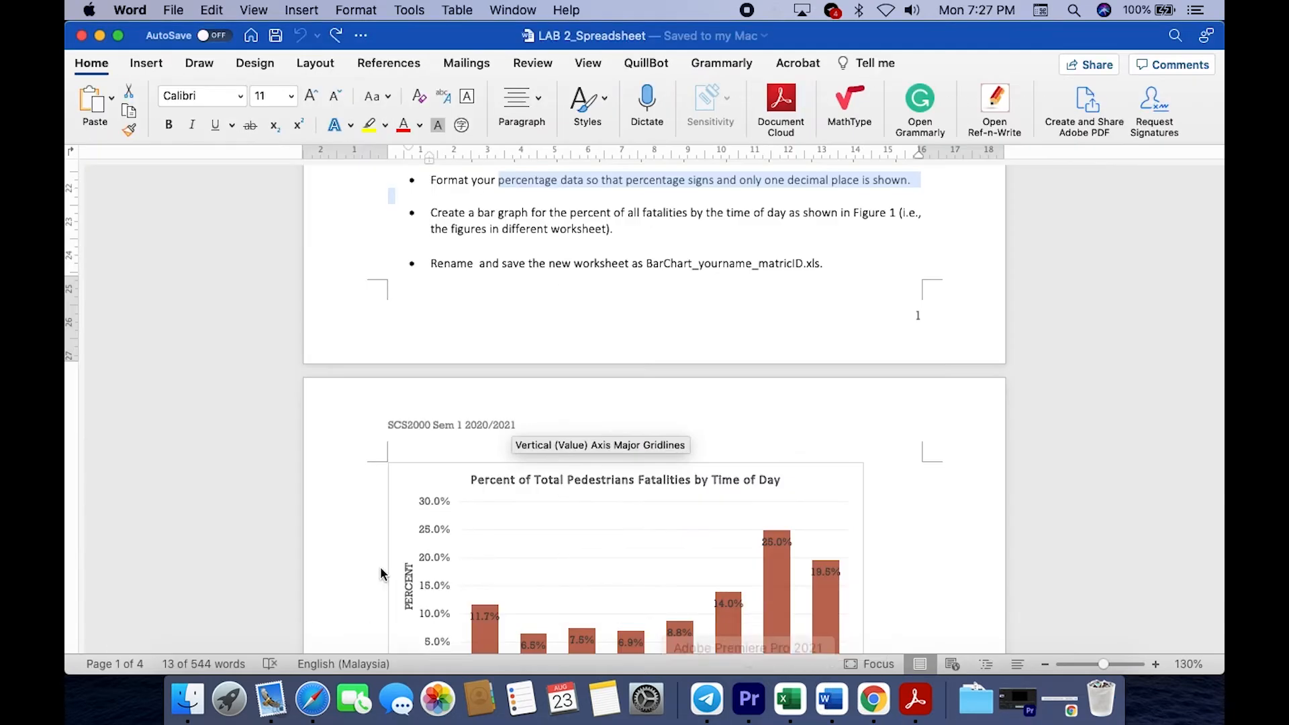
scroll(380, 573, "down", 5)
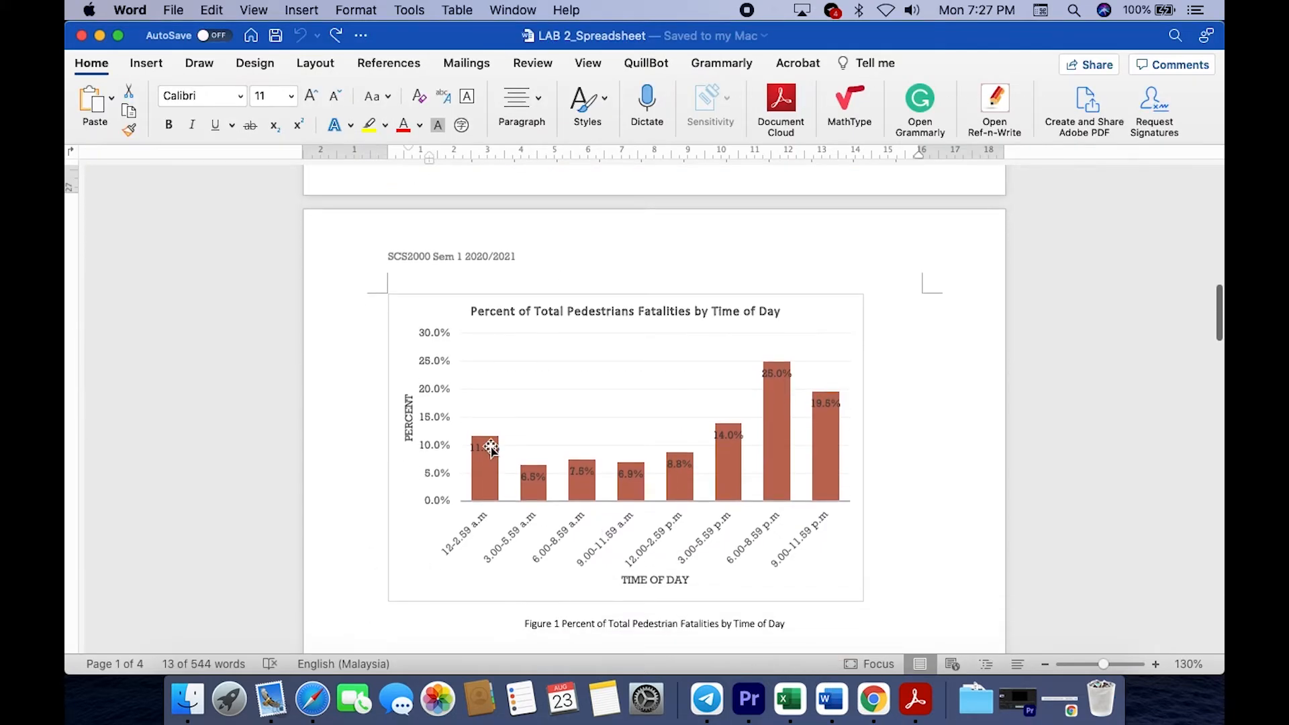
scroll(544, 425, "up", 3)
scroll(544, 425, "up", 2)
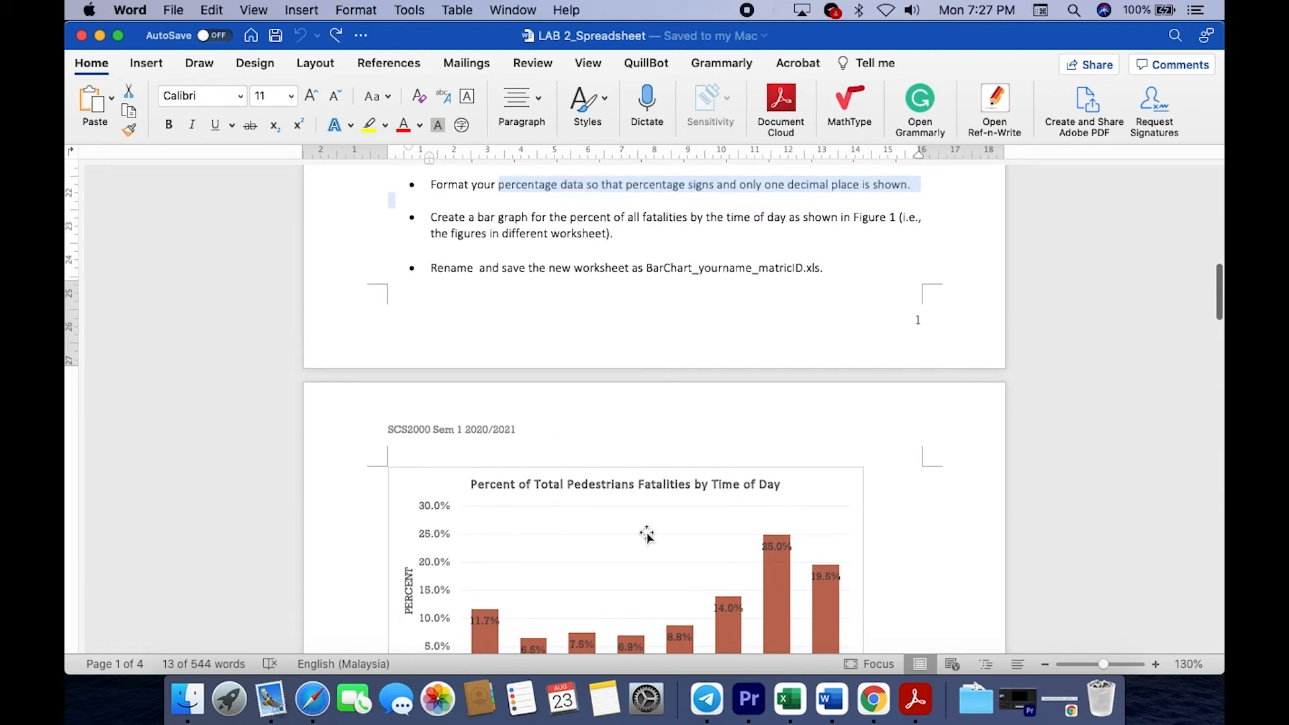
left_click(789, 700)
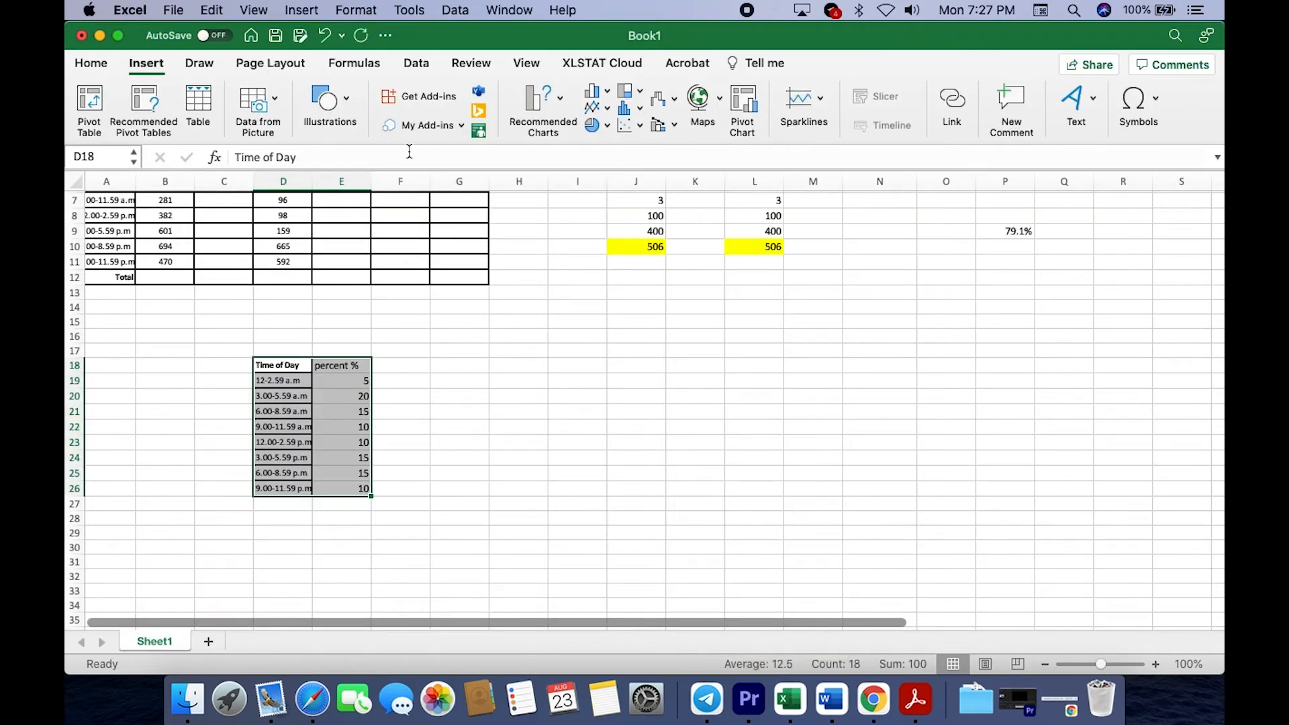
- Try a 2-D clustered column chart of the sample table and undo its insertion
left_click(606, 94)
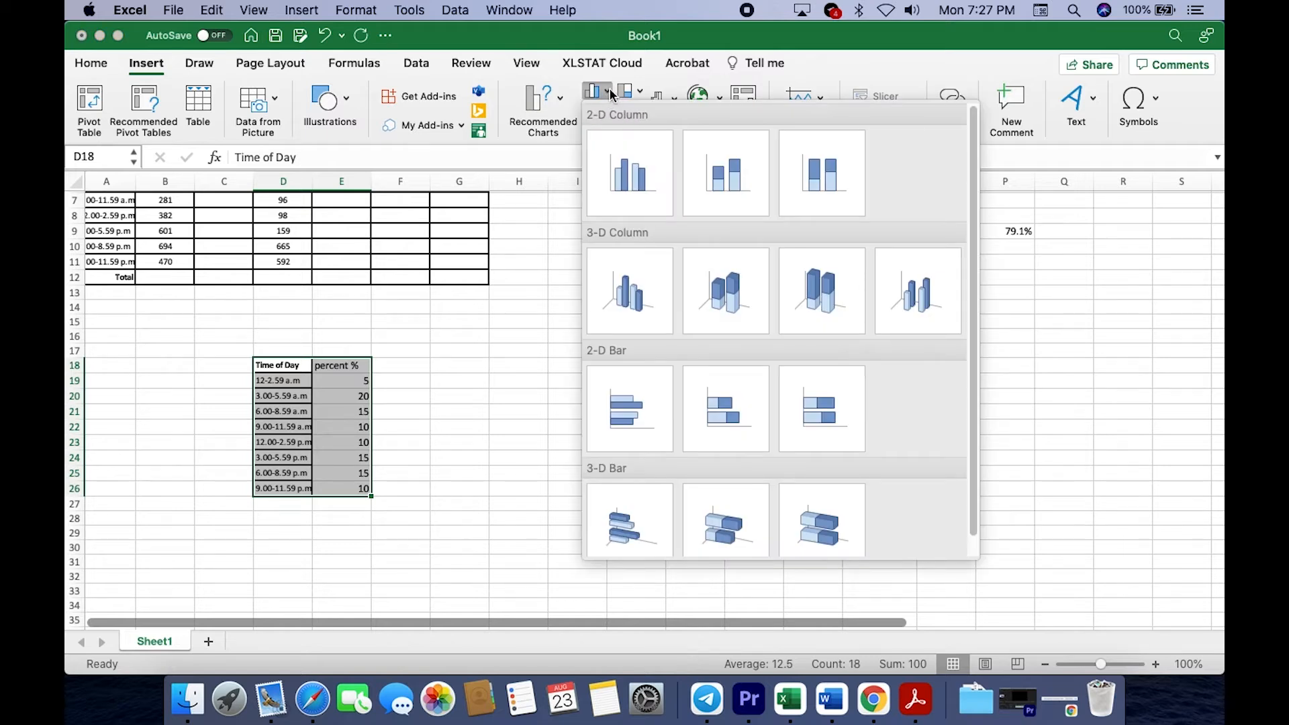
left_click(635, 159)
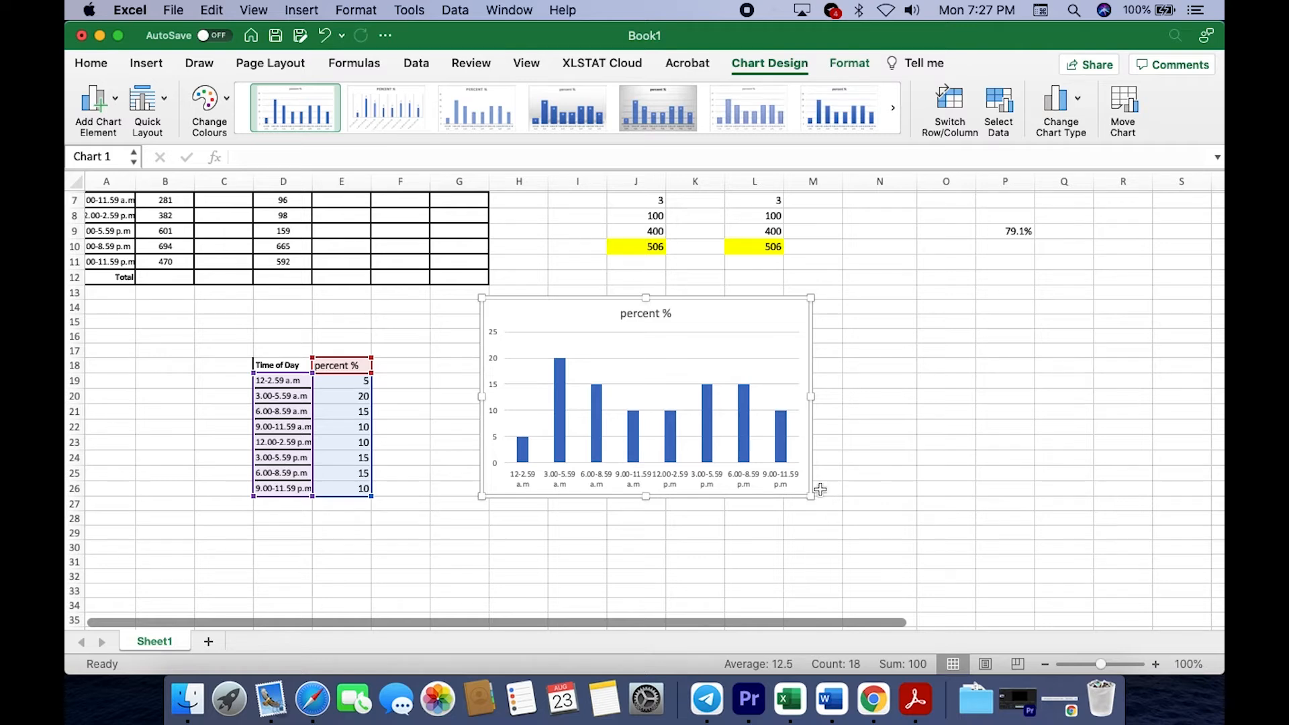
key("super+z")
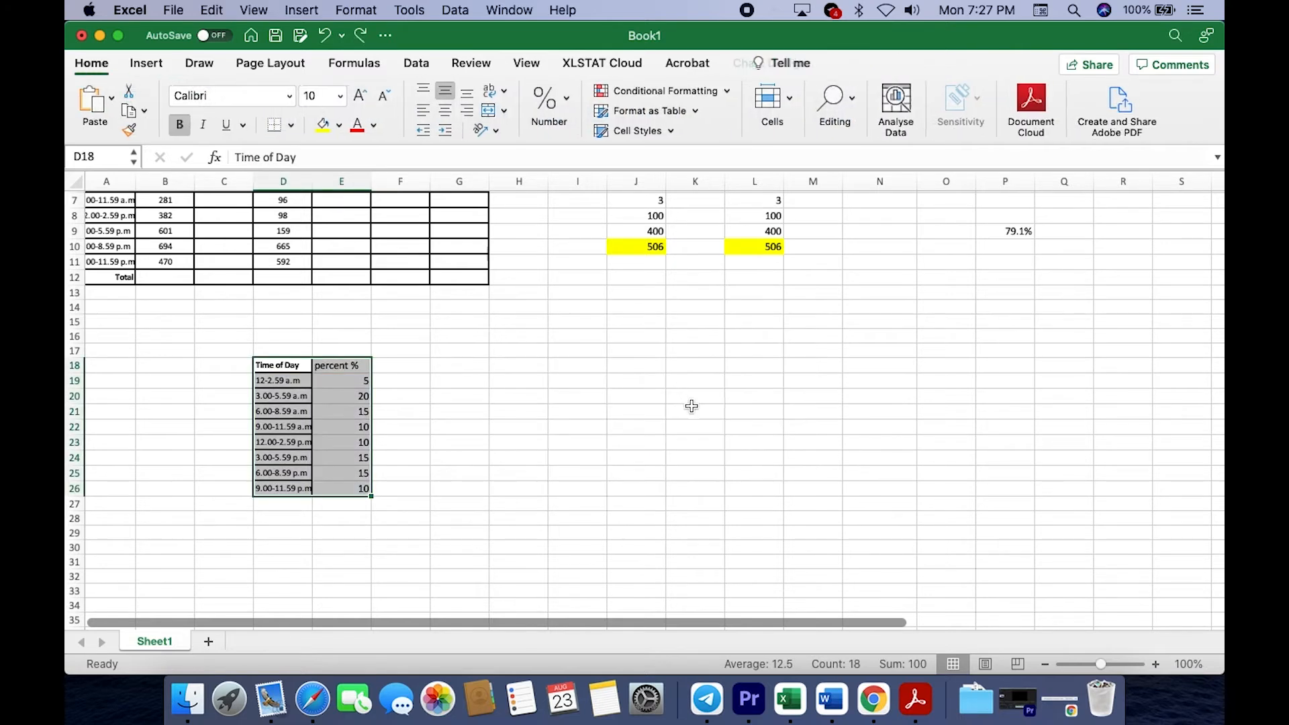
- Insert a 2-D clustered column chart from the sample table D18:E26
left_click(149, 67)
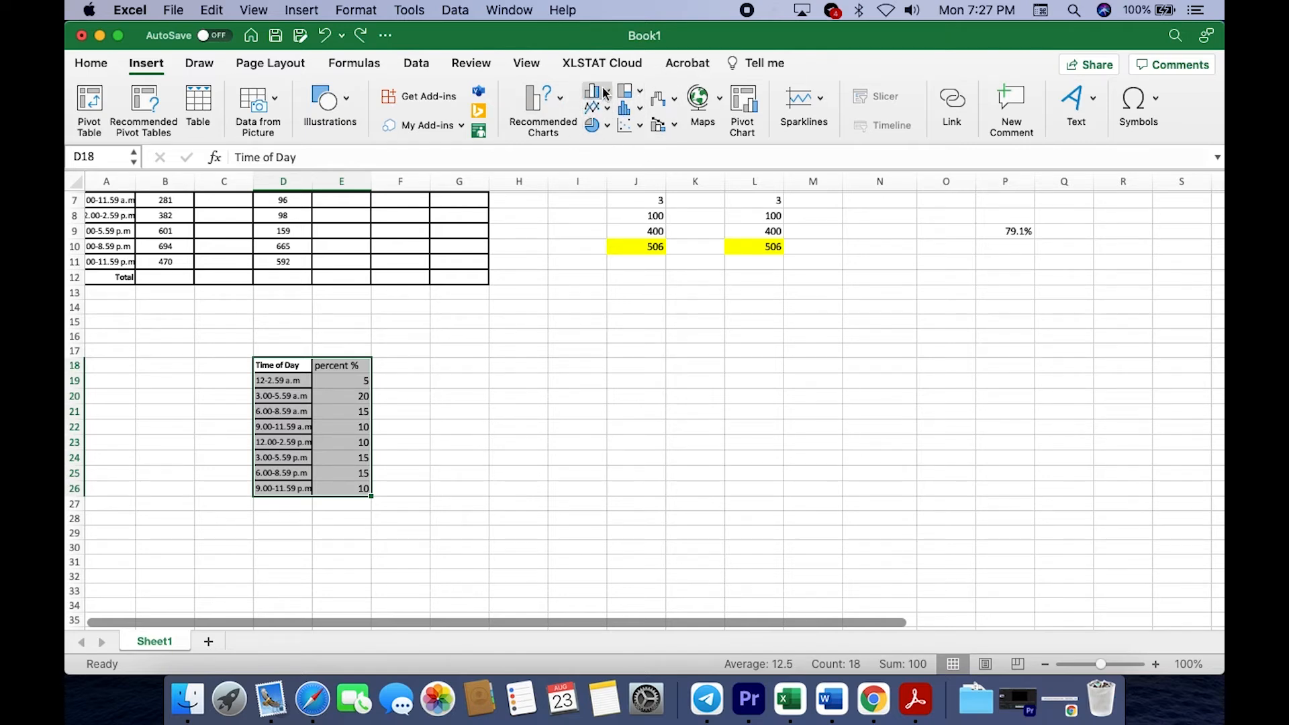
left_click(608, 126)
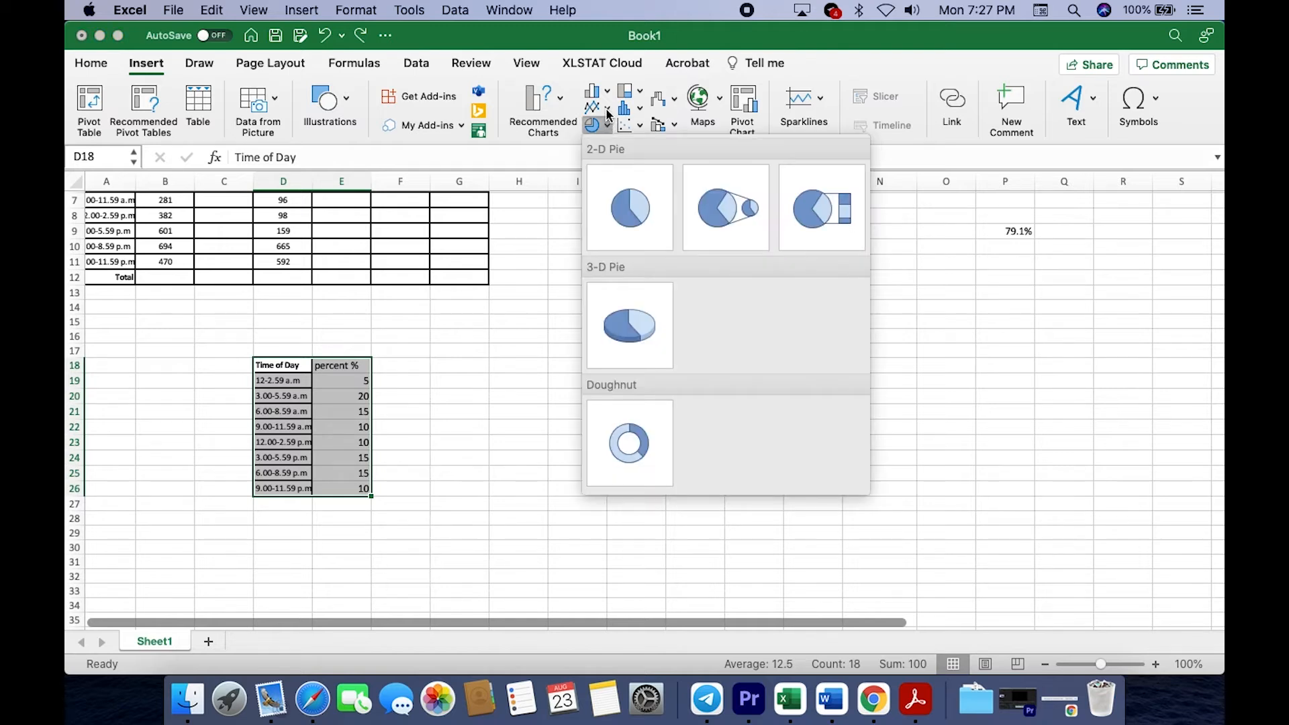
left_click(607, 110)
left_click(607, 110)
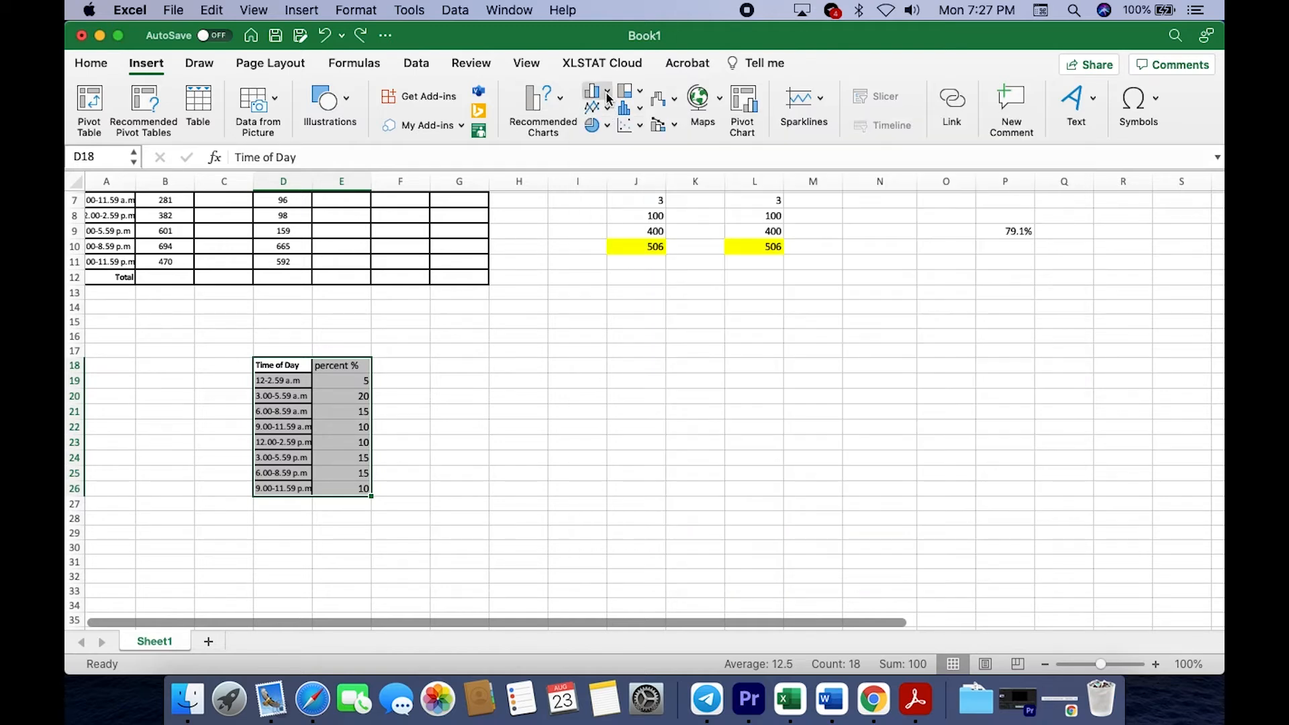
left_click(607, 97)
left_click(610, 179)
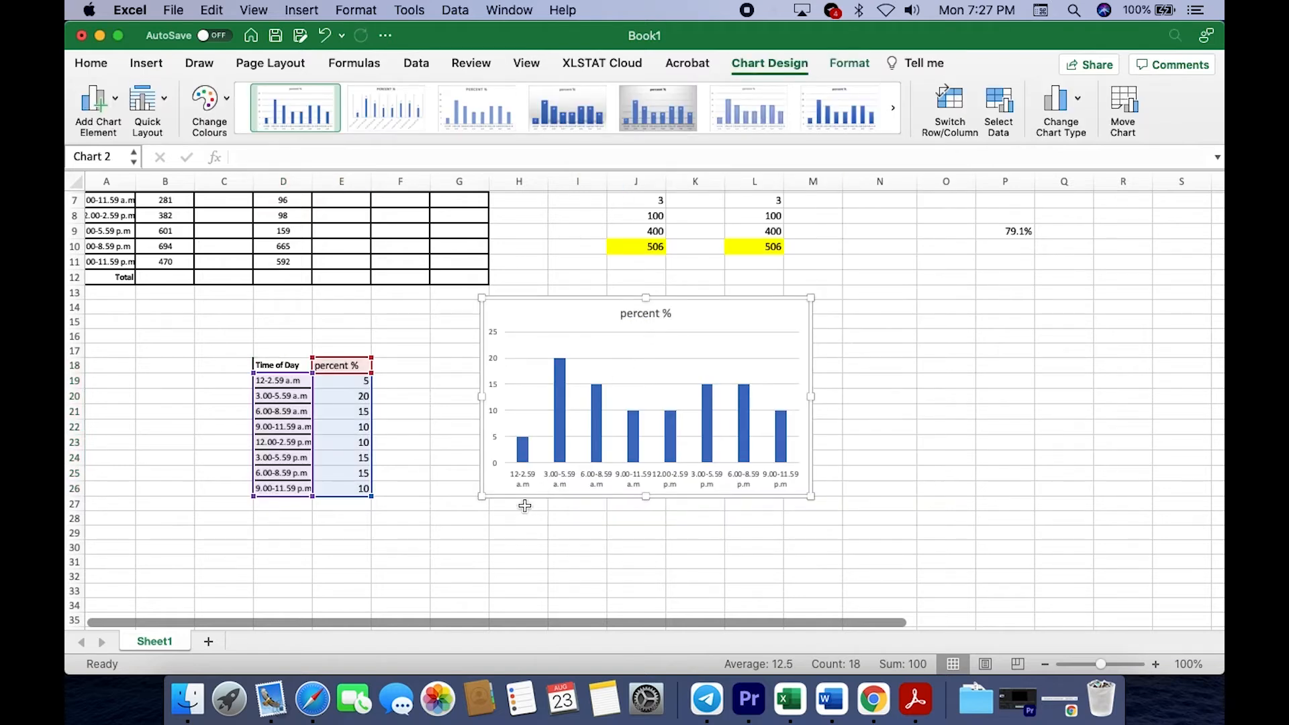
- Enlarge the column chart to about row 29 and select the 12-2.59 a.m percent value in E19
left_click_drag(812, 497, 896, 535)
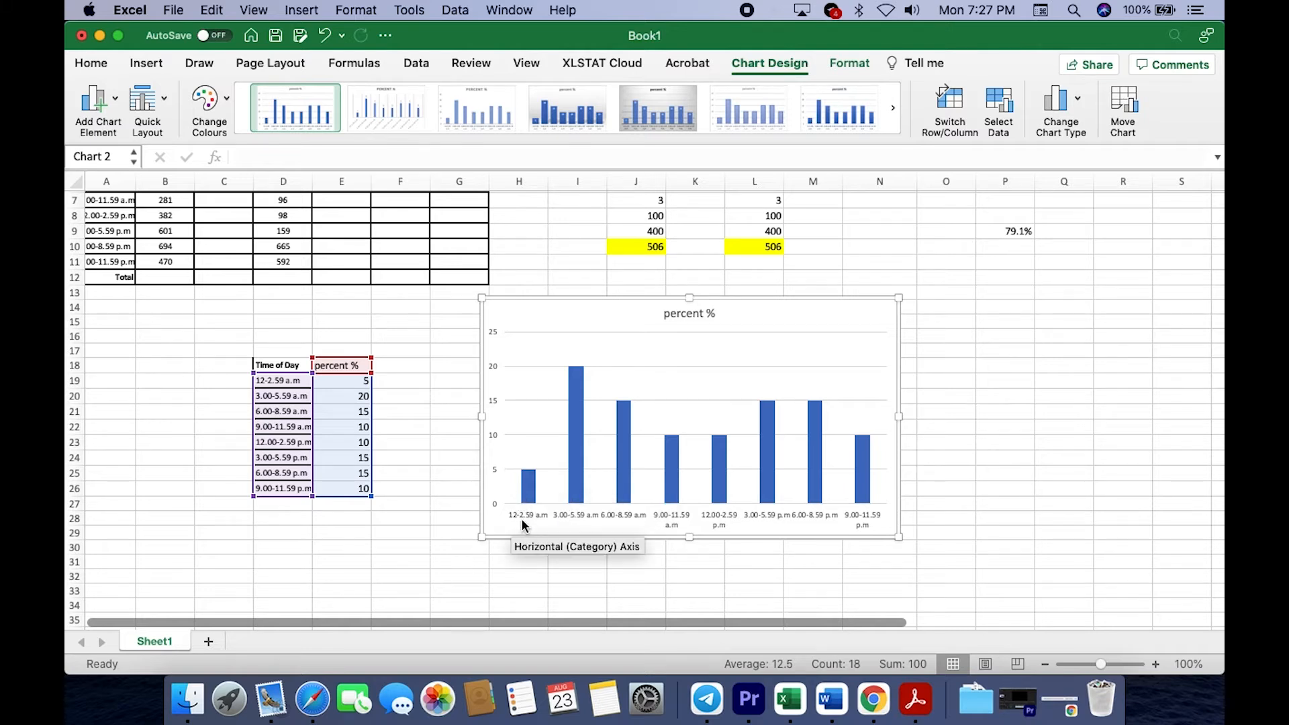
left_click(287, 381)
left_click(337, 381)
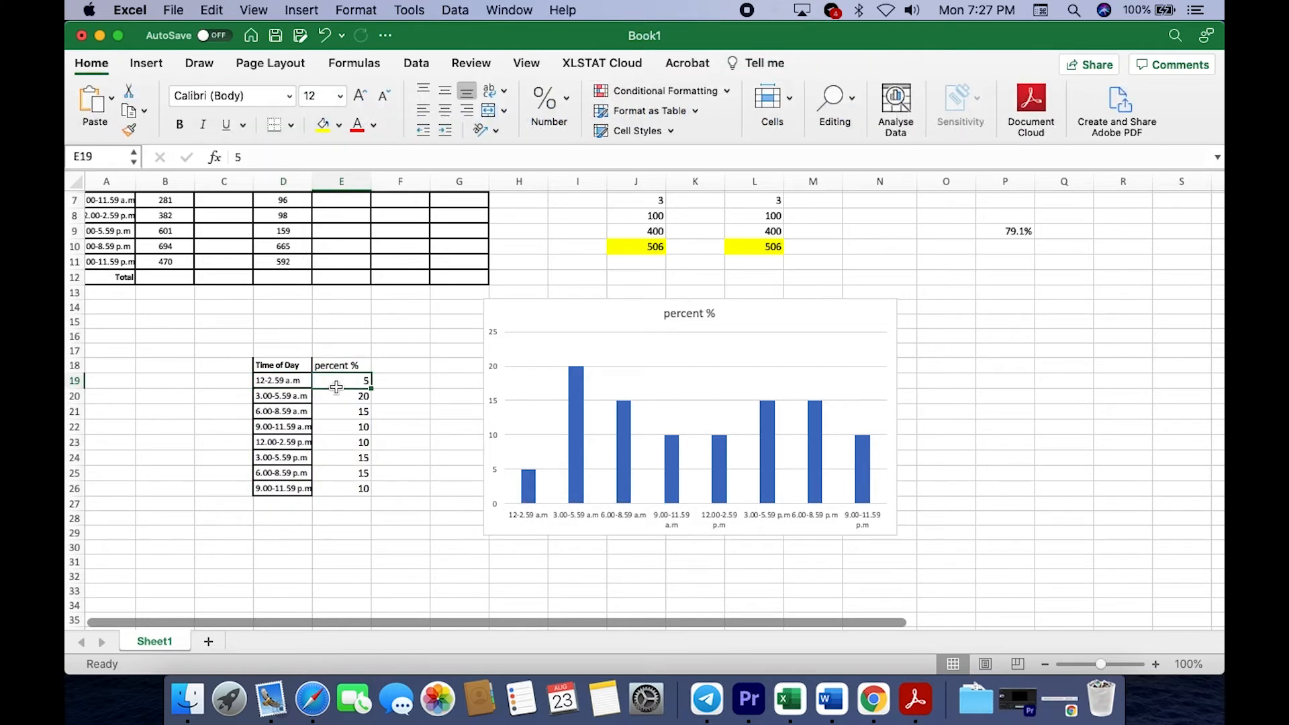
- Compare the 2-D column chart's bars and time-of-day axis labels with the sample table's values
left_click(528, 481)
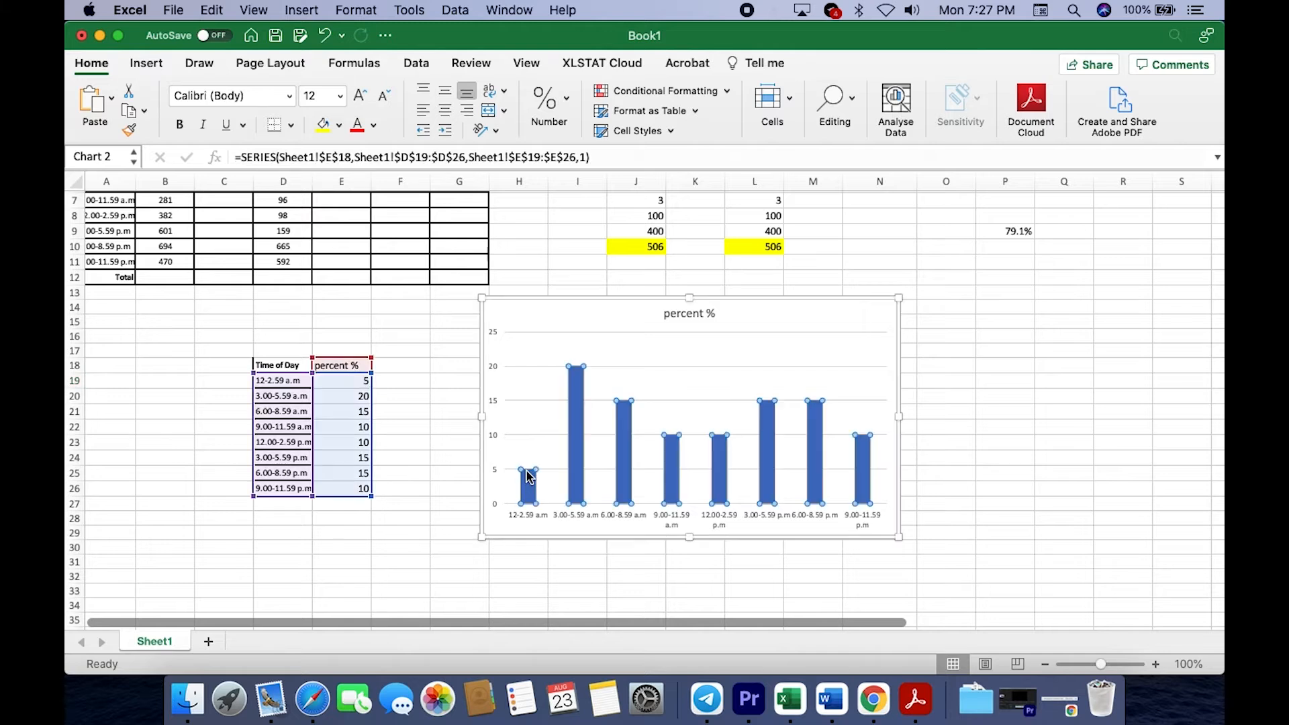
left_click(574, 517)
left_click(289, 397)
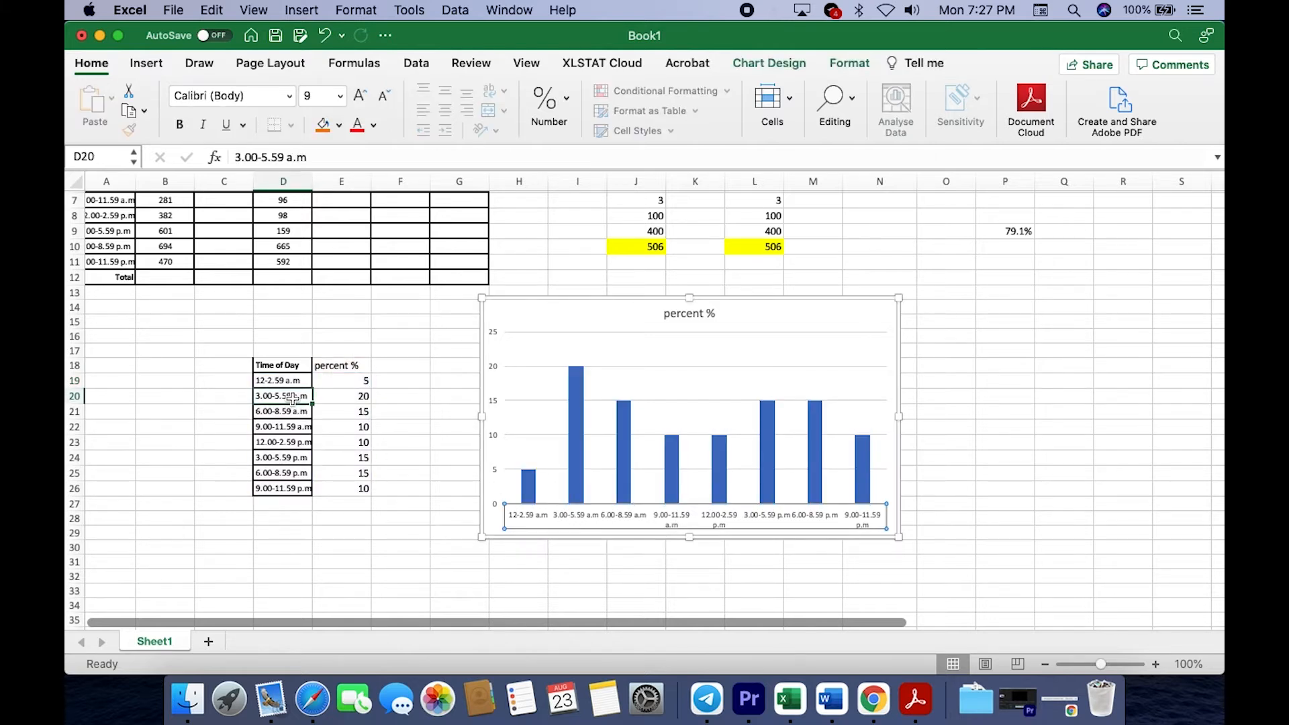
left_click(580, 385)
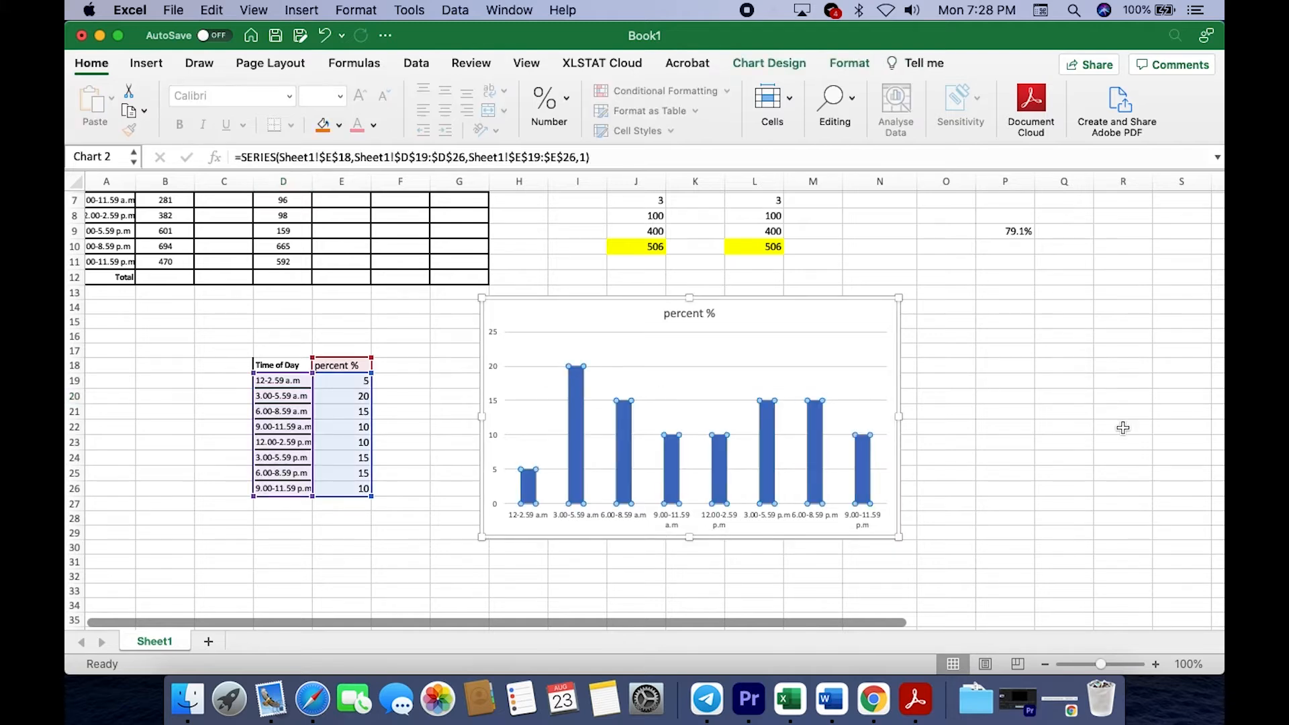
scroll(1123, 428, "up", 3)
scroll(1123, 428, "down", 1)
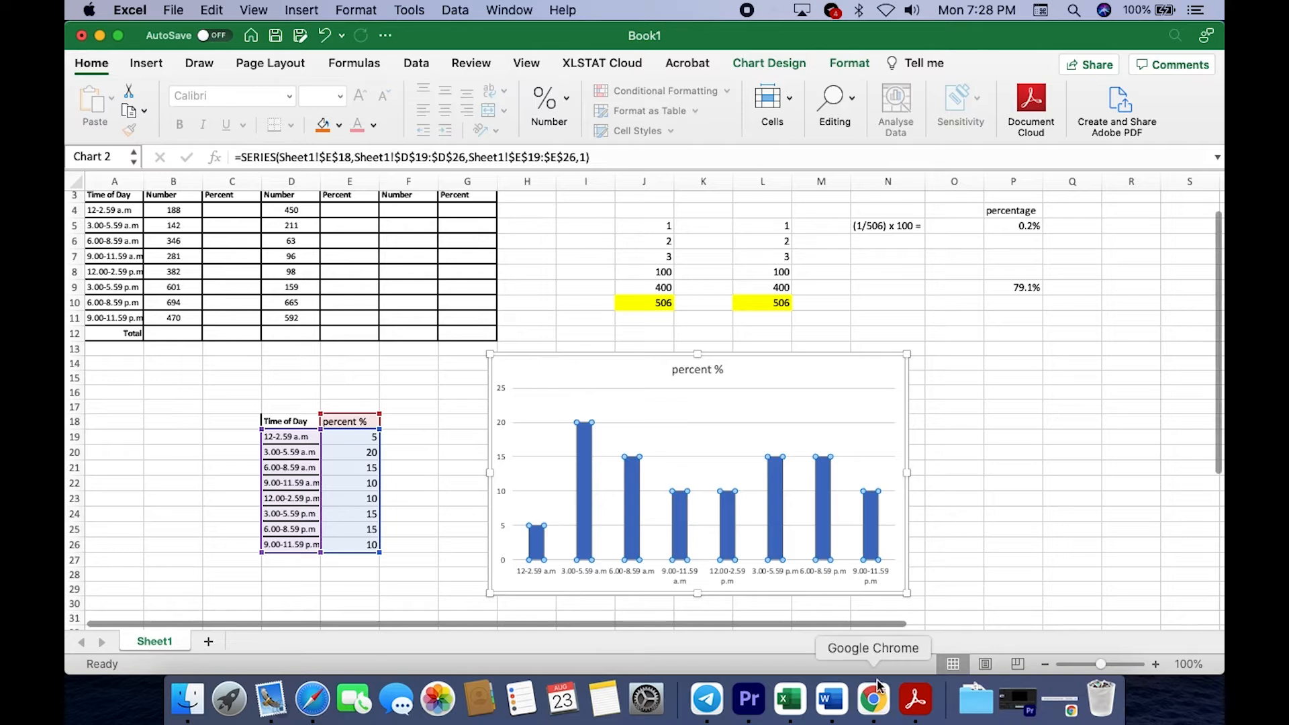
- Switch to Word to review Figure 1, Table 1 and the Activity 1 instructions in the lab document, and return to Excel
left_click(831, 698)
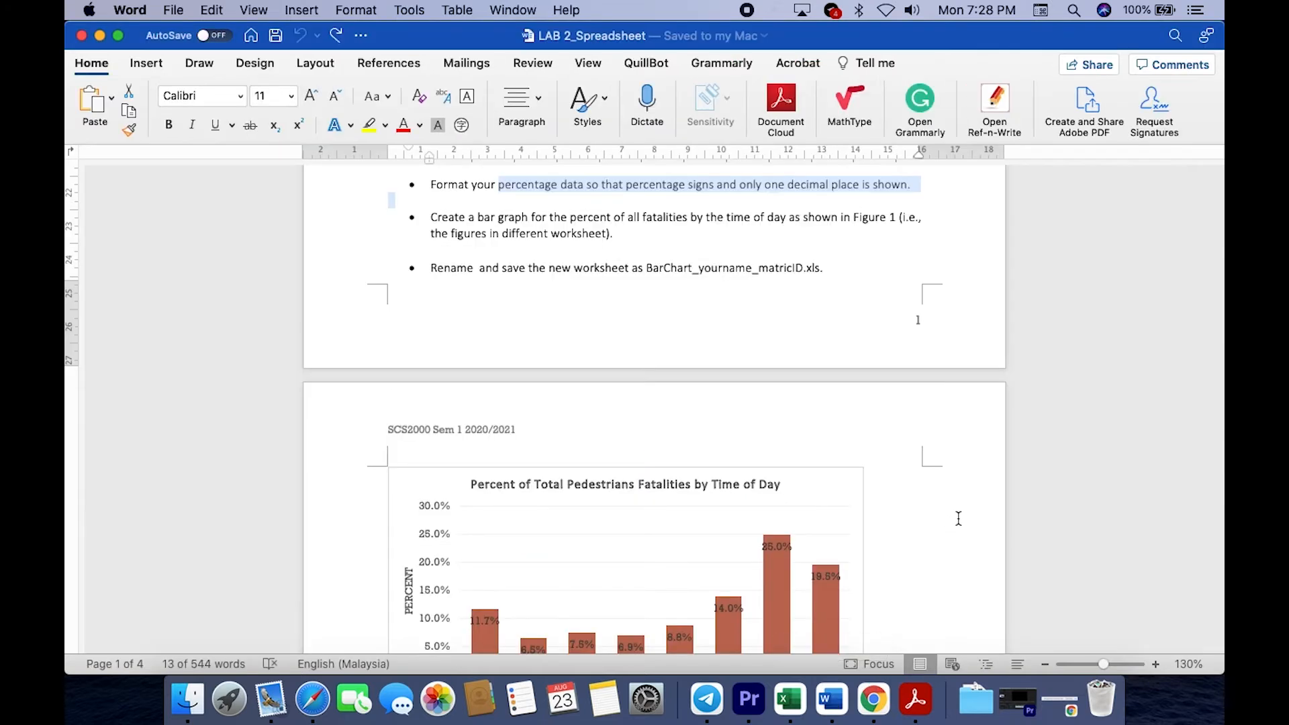
scroll(958, 518, "down", 3)
scroll(974, 517, "down", 2)
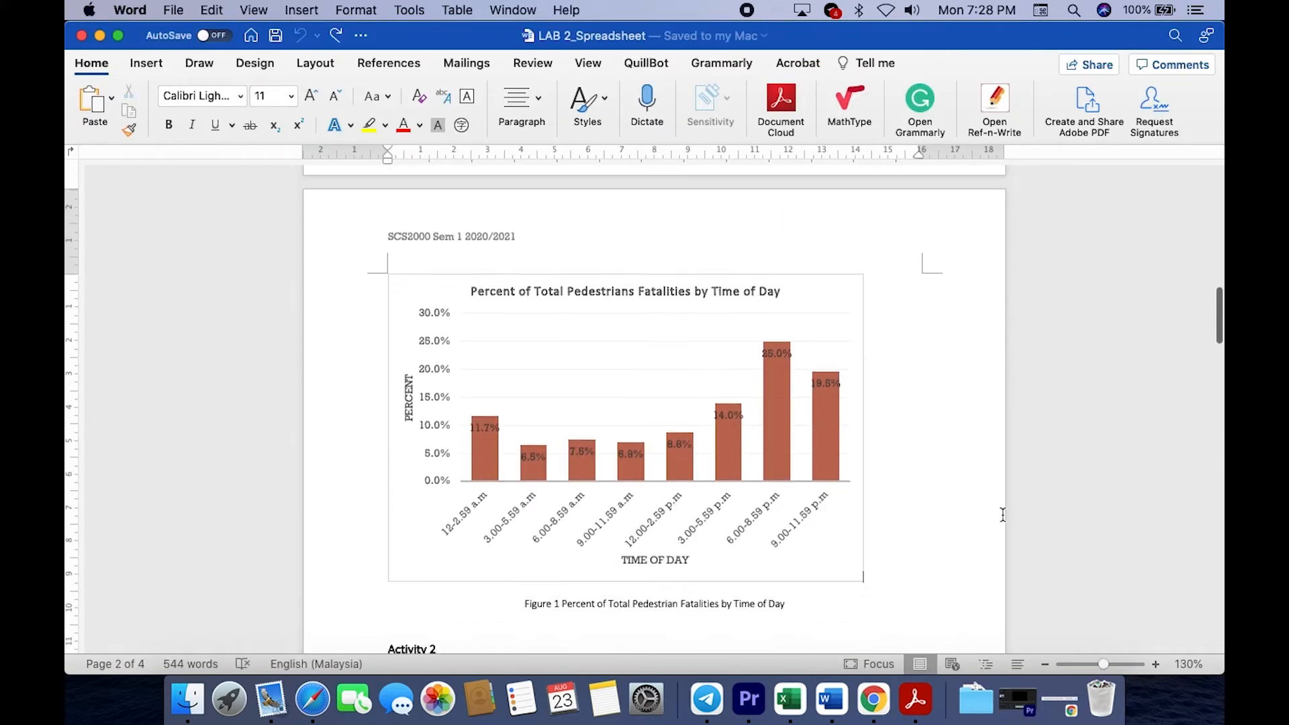
scroll(908, 407, "up", 5)
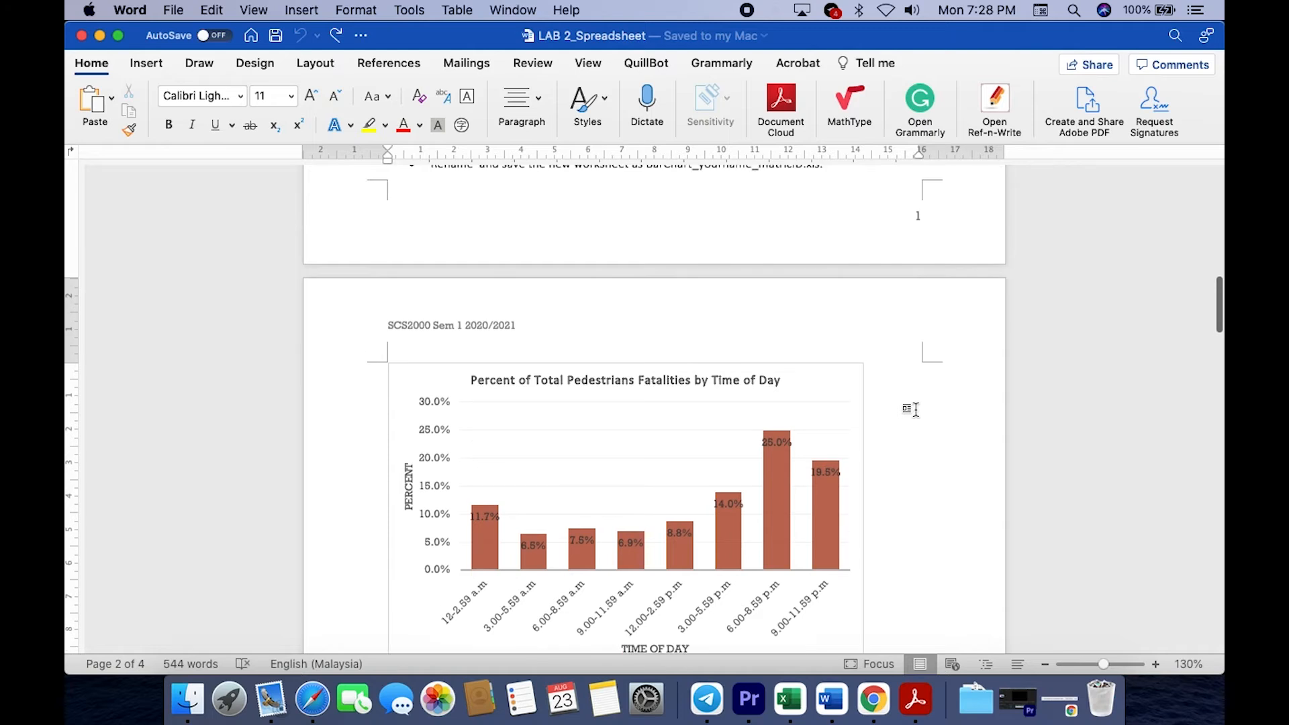
scroll(915, 410, "up", 2)
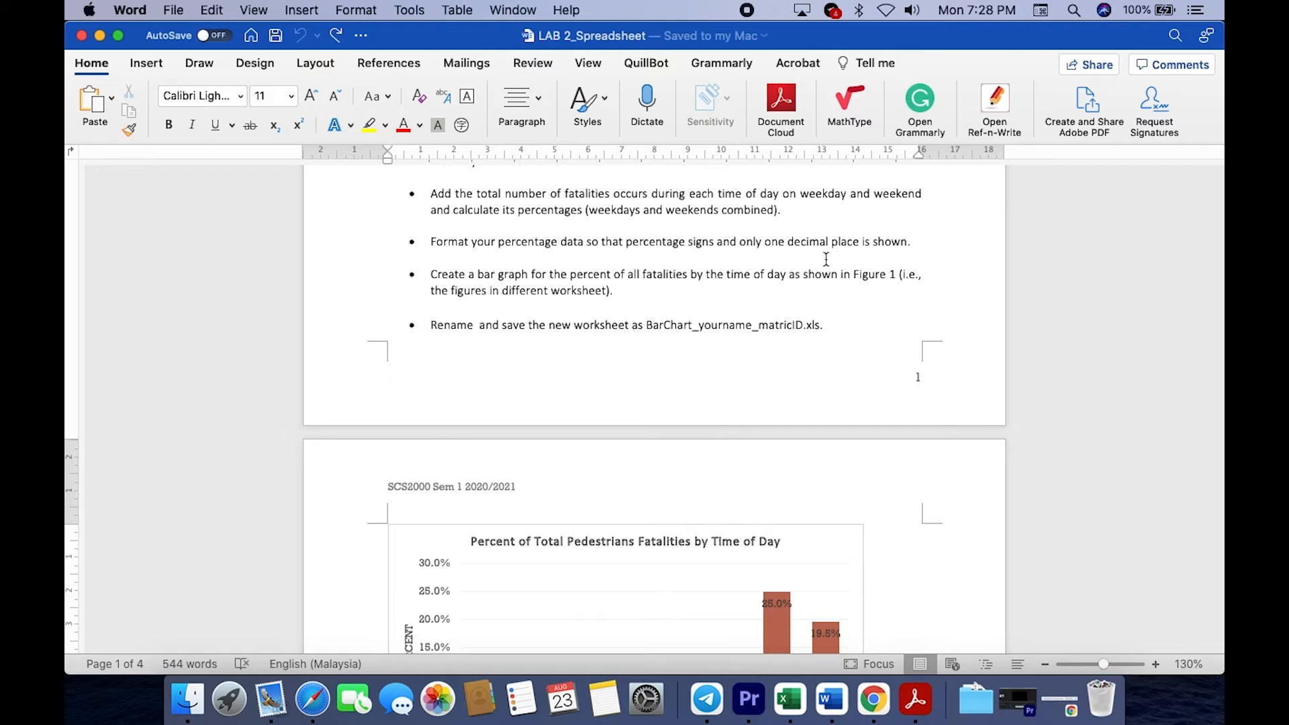
scroll(877, 304, "up", 10)
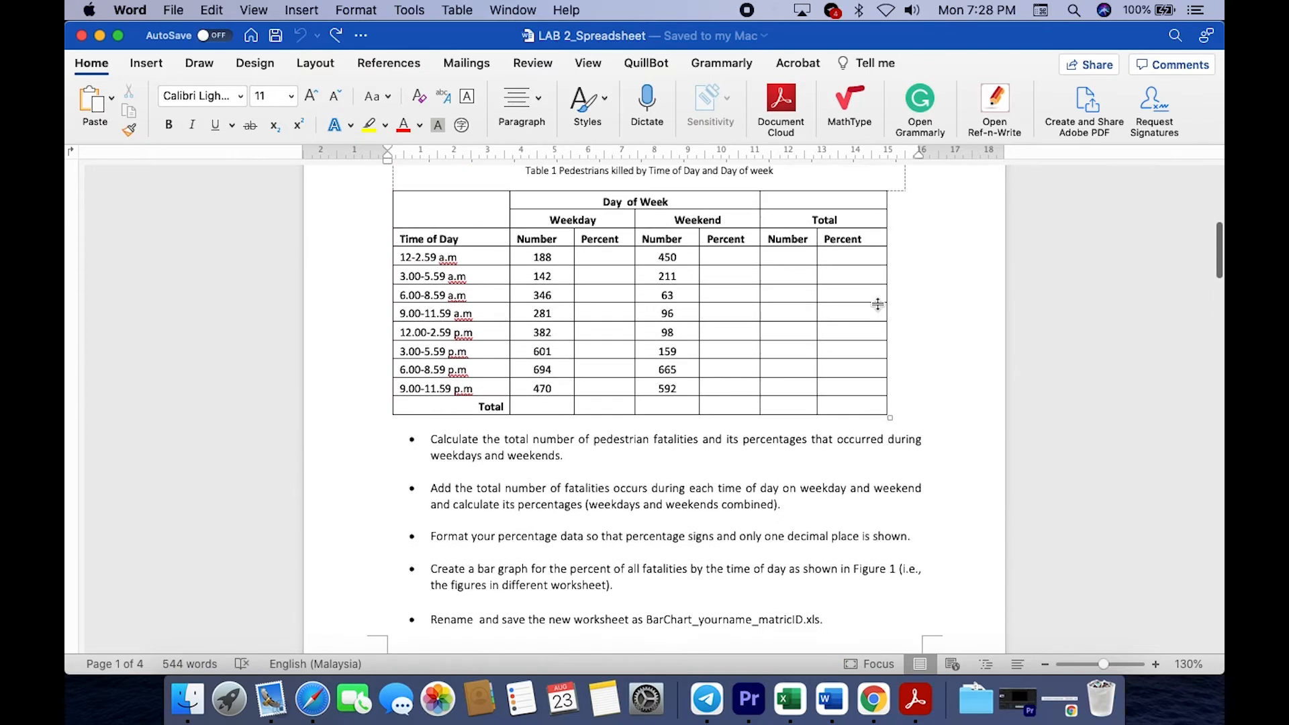
scroll(877, 304, "up", 2)
scroll(943, 305, "down", 1)
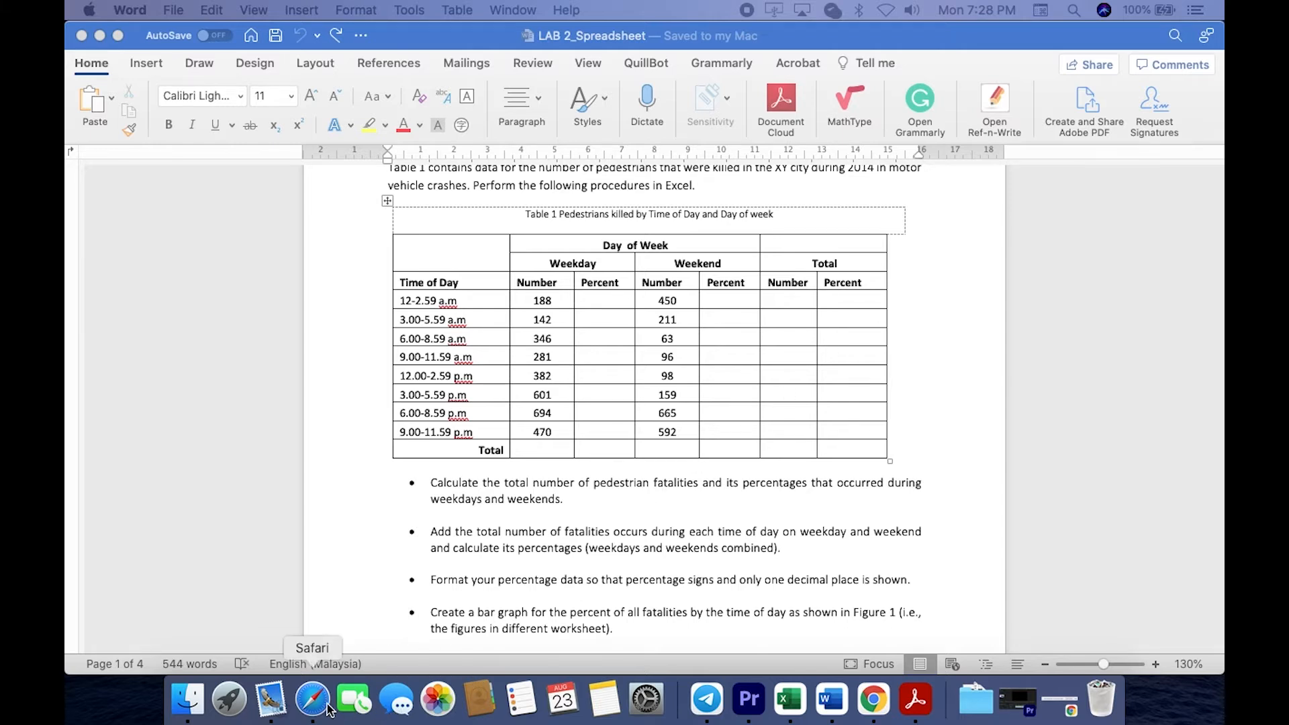
left_click(790, 699)
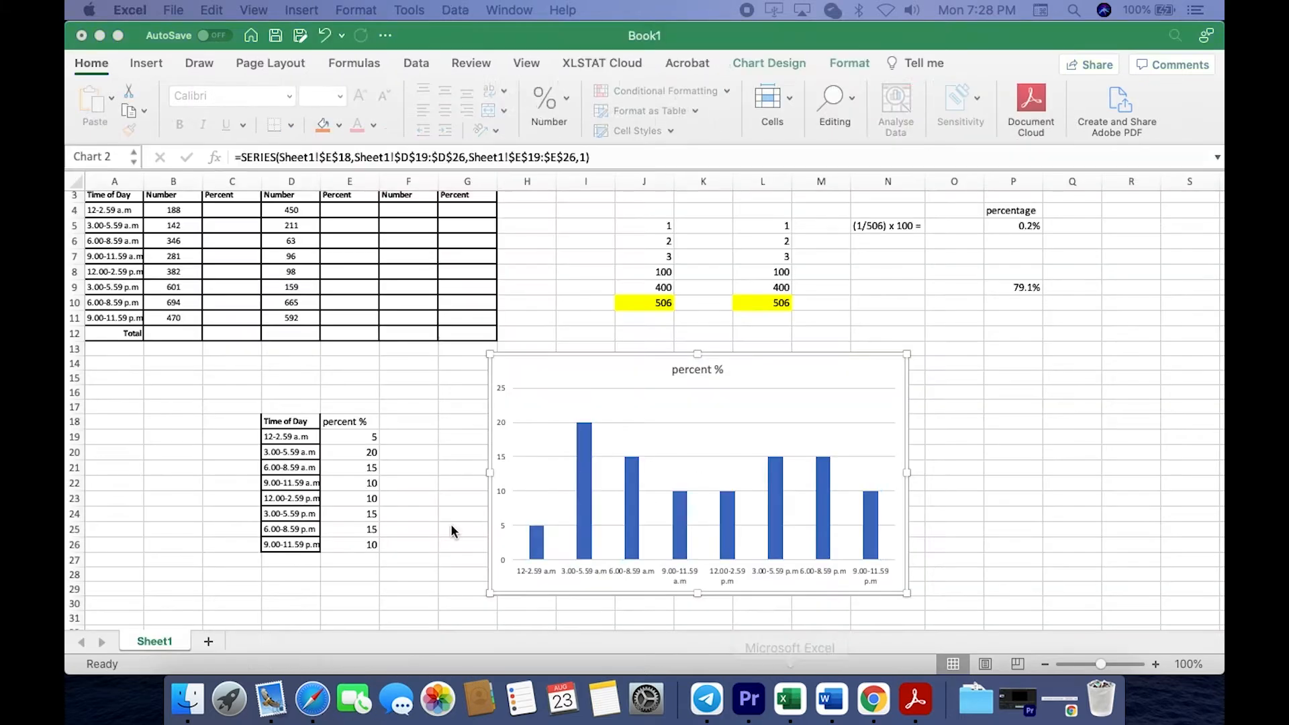
- Insert a 3-D clustered column chart from the sample table D18:E26 and place it beside the existing 2-D chart
left_click(291, 427)
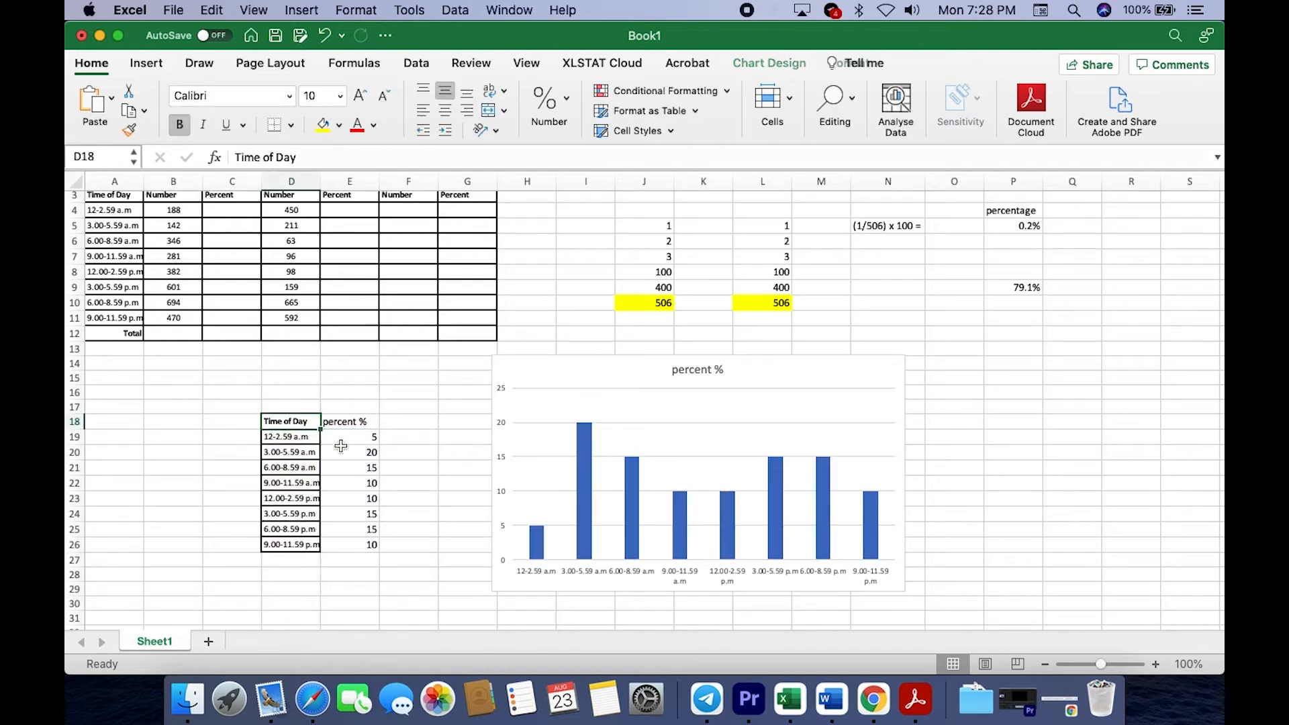
left_click(367, 548, "shift")
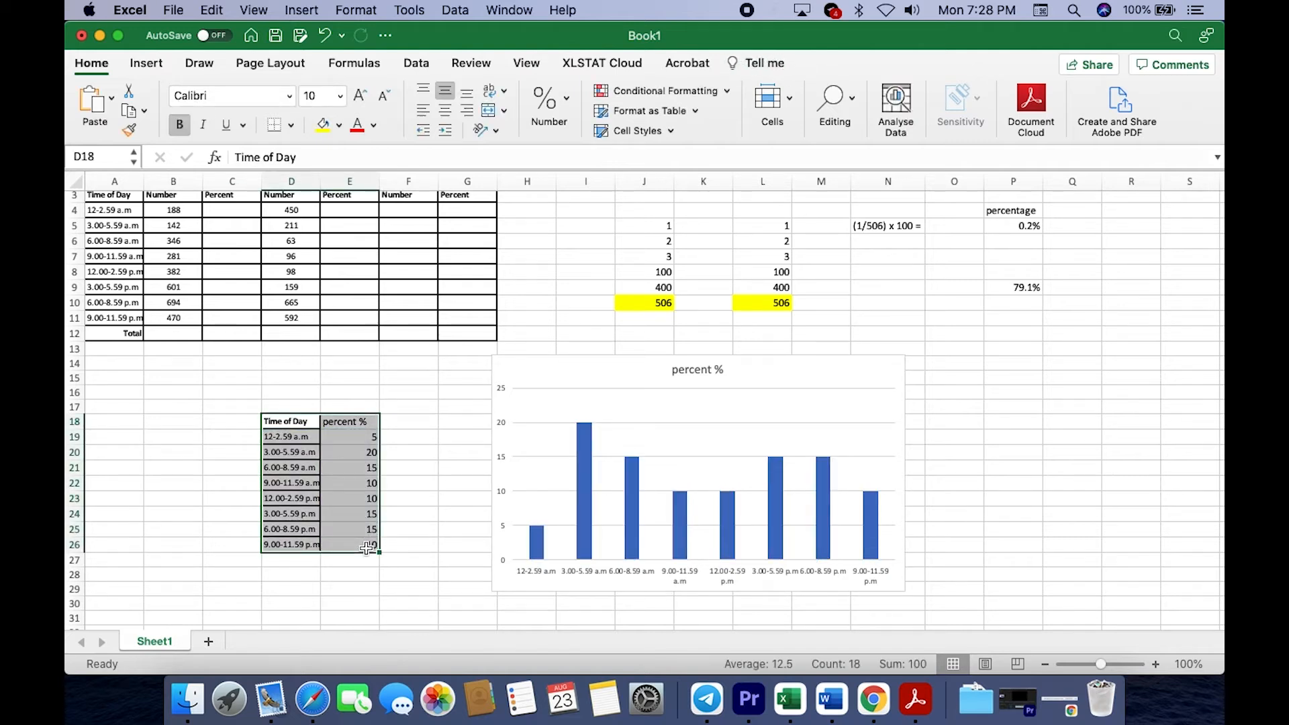
left_click(297, 441)
left_click(298, 426)
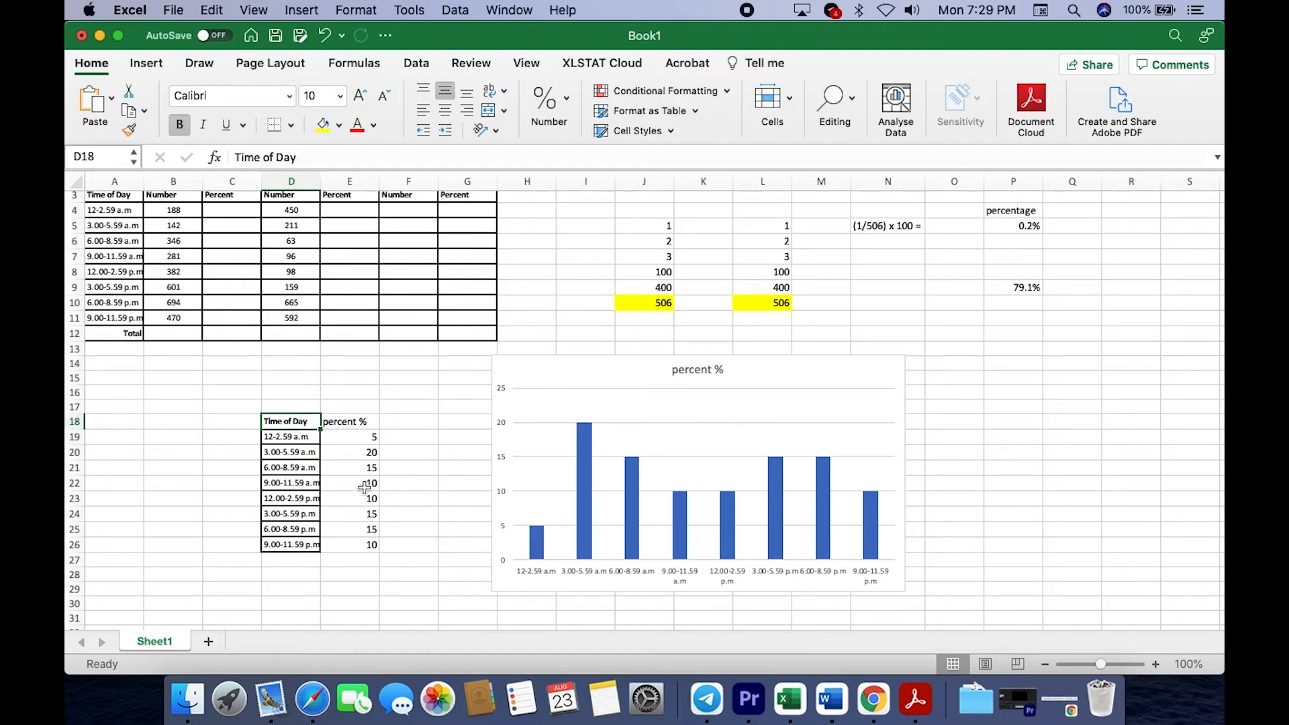
left_click(369, 547, "shift")
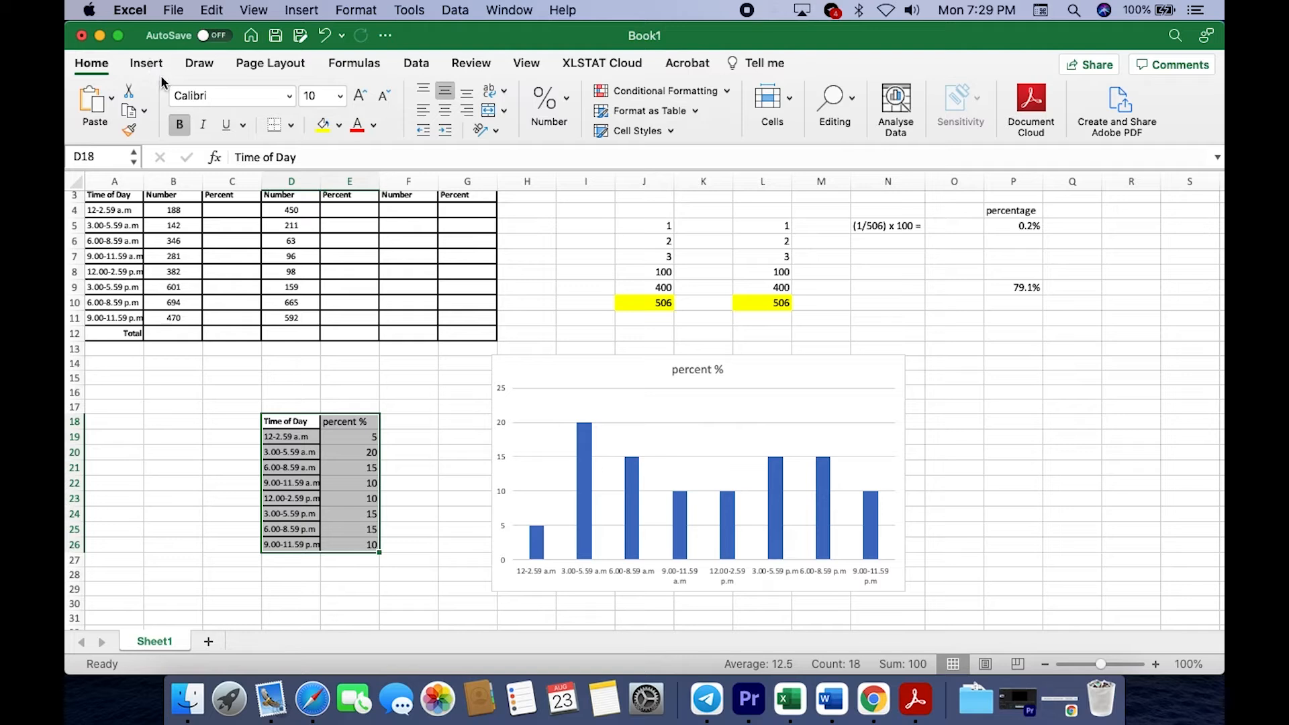
left_click(145, 64)
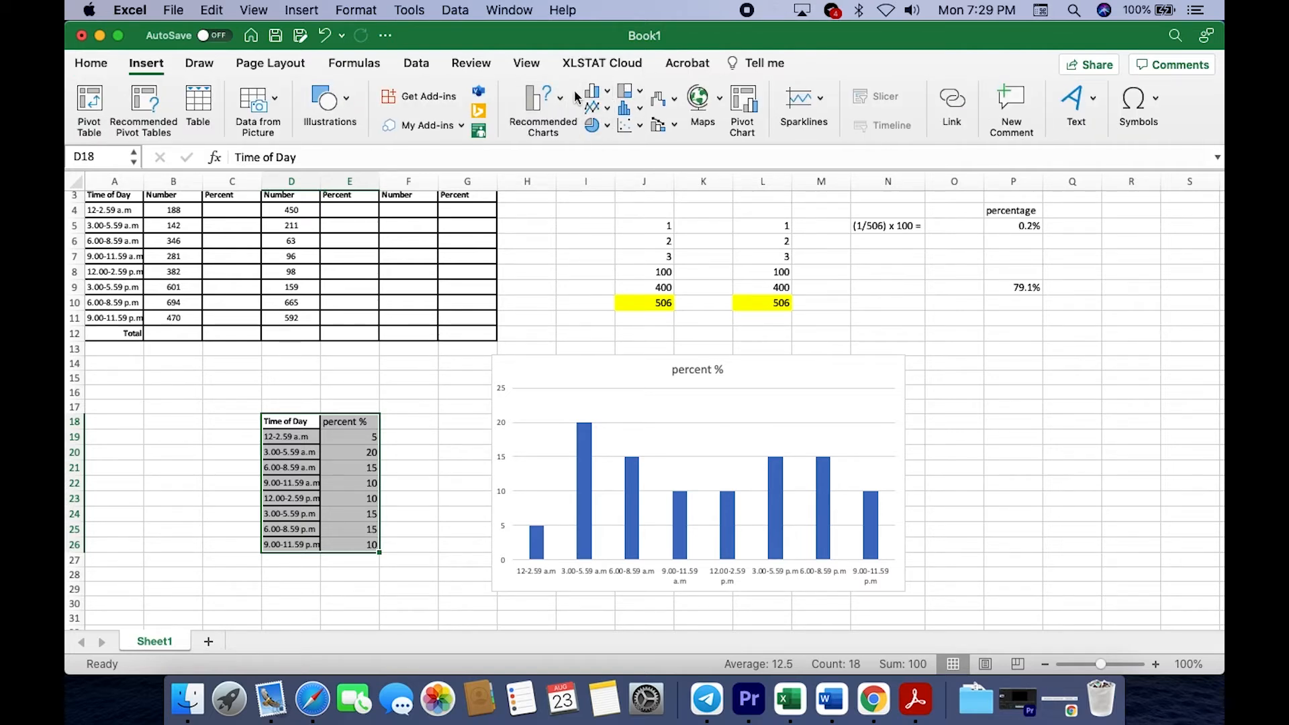
left_click(611, 100)
left_click(630, 287)
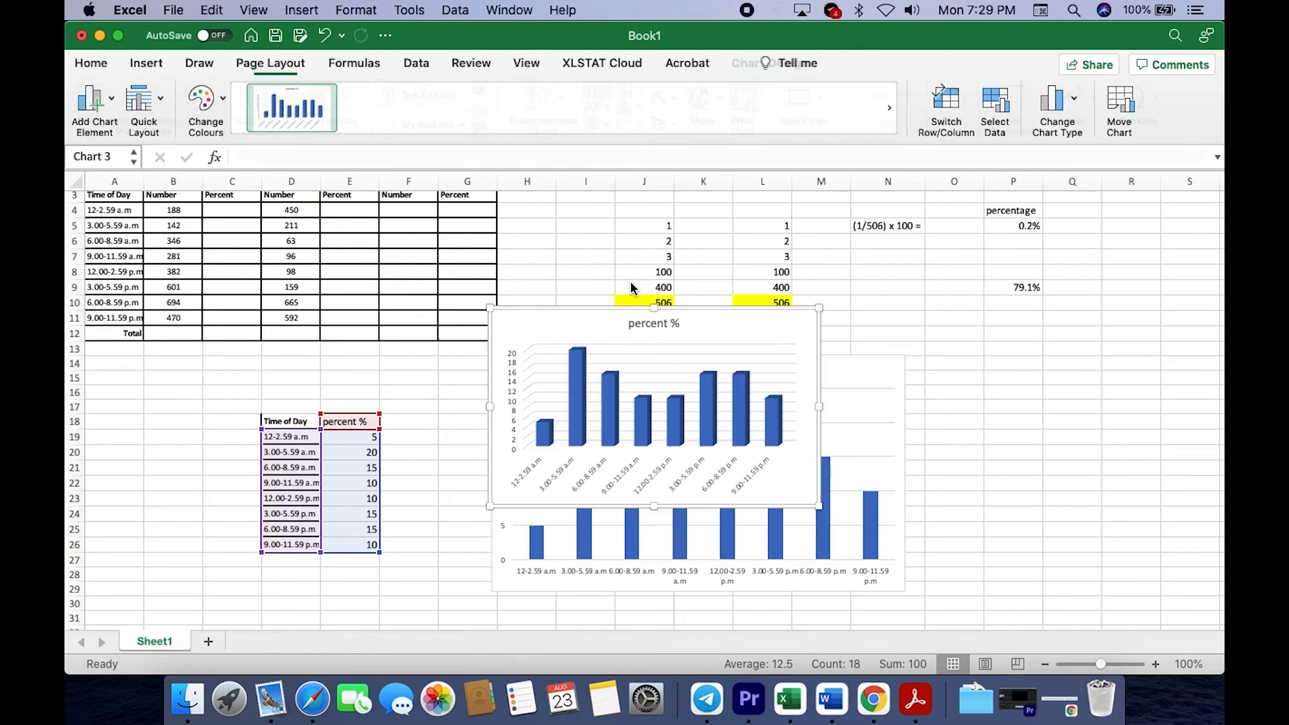
left_click_drag(711, 314, 989, 361)
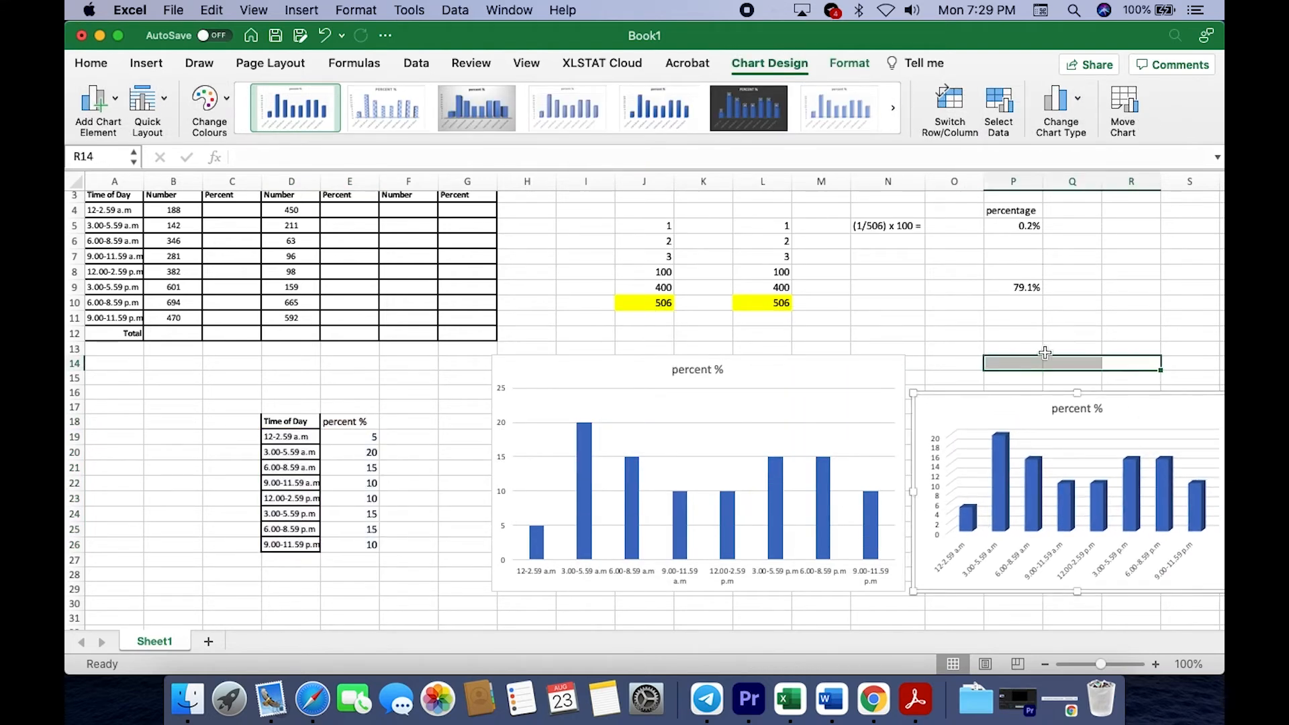
left_click(1045, 350)
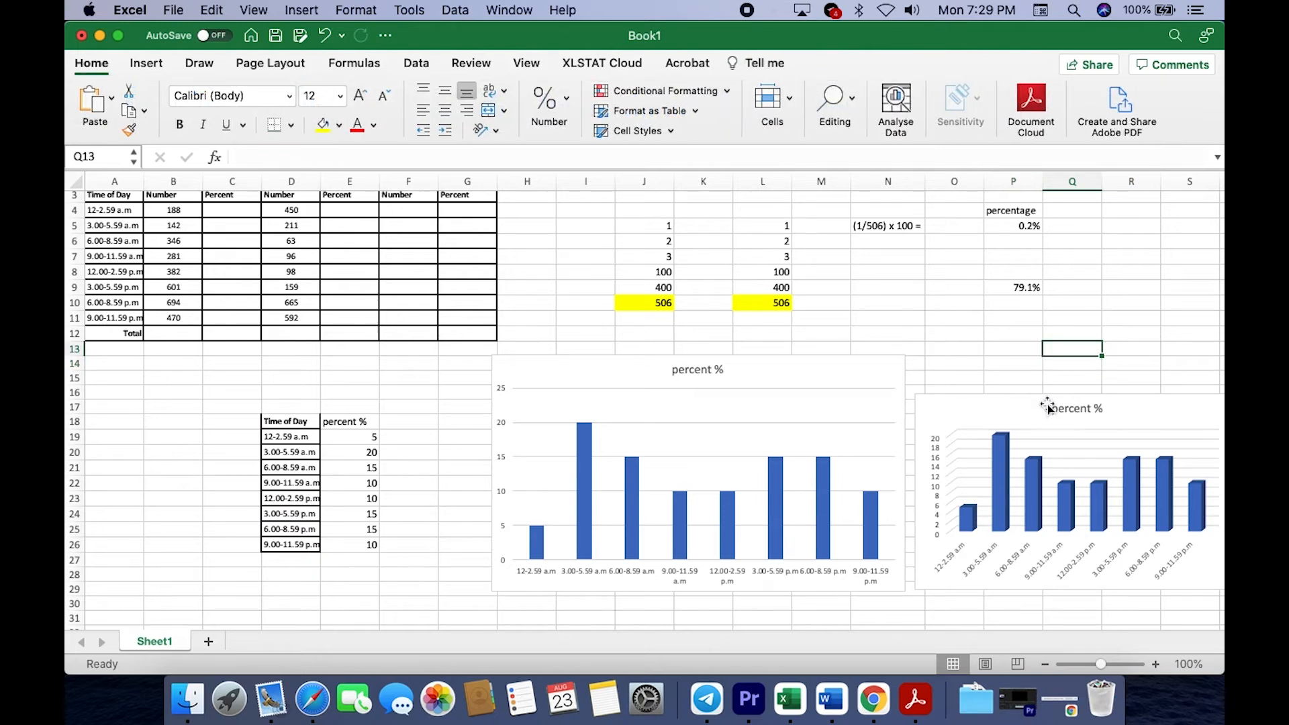
- Check Table 1 in the Word lab document against the table and charts in the Excel worksheet
left_click(830, 715)
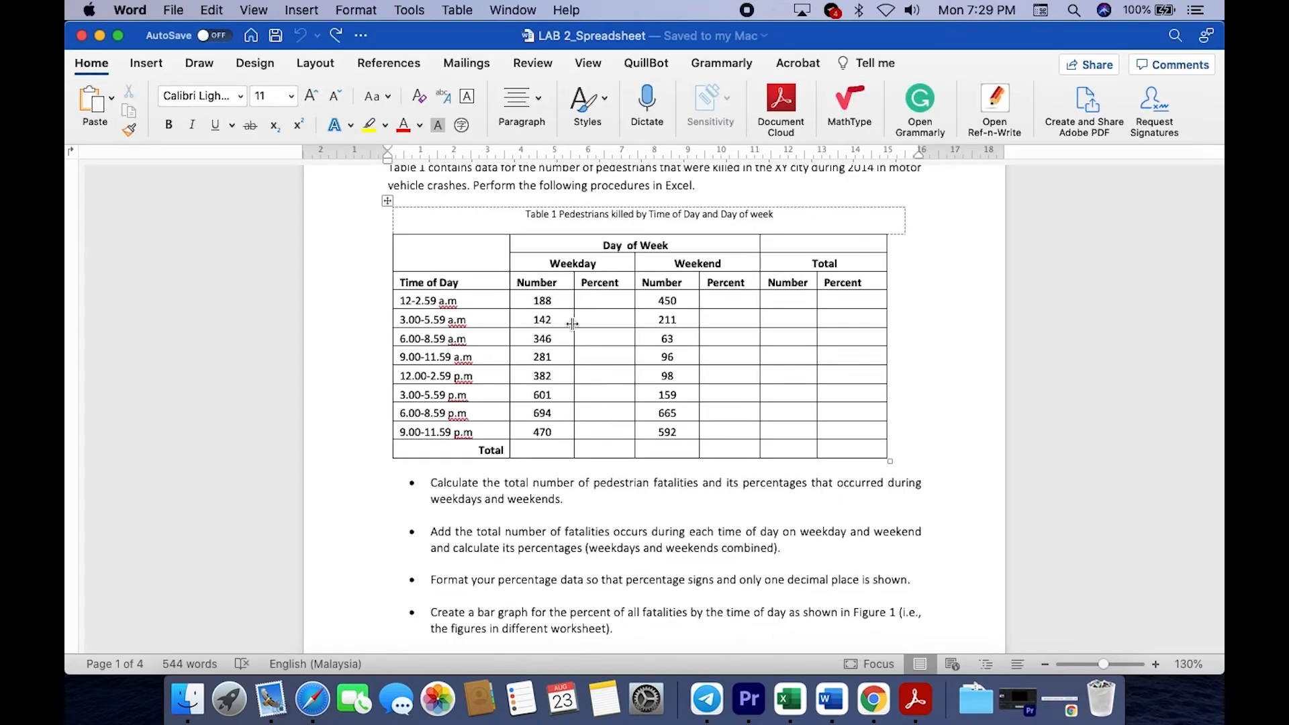
left_click(790, 700)
scroll(250, 243, "up", 2)
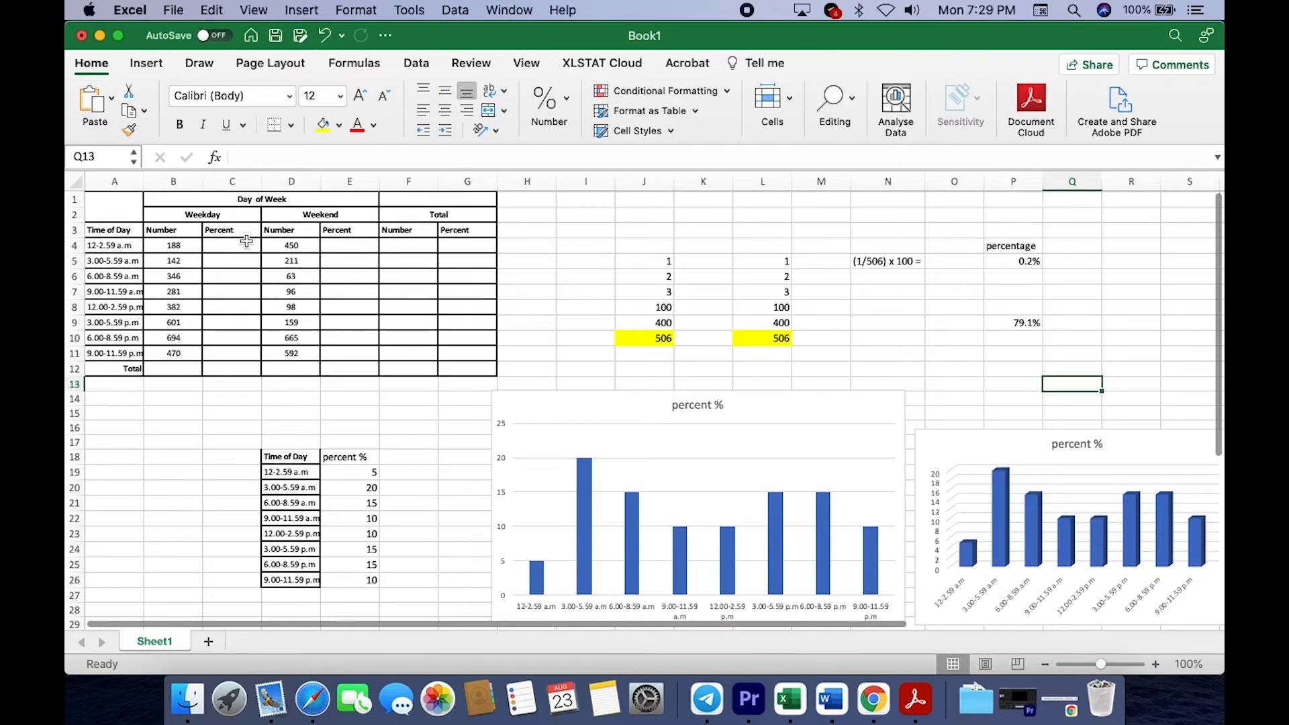
scroll(252, 238, "down", 5)
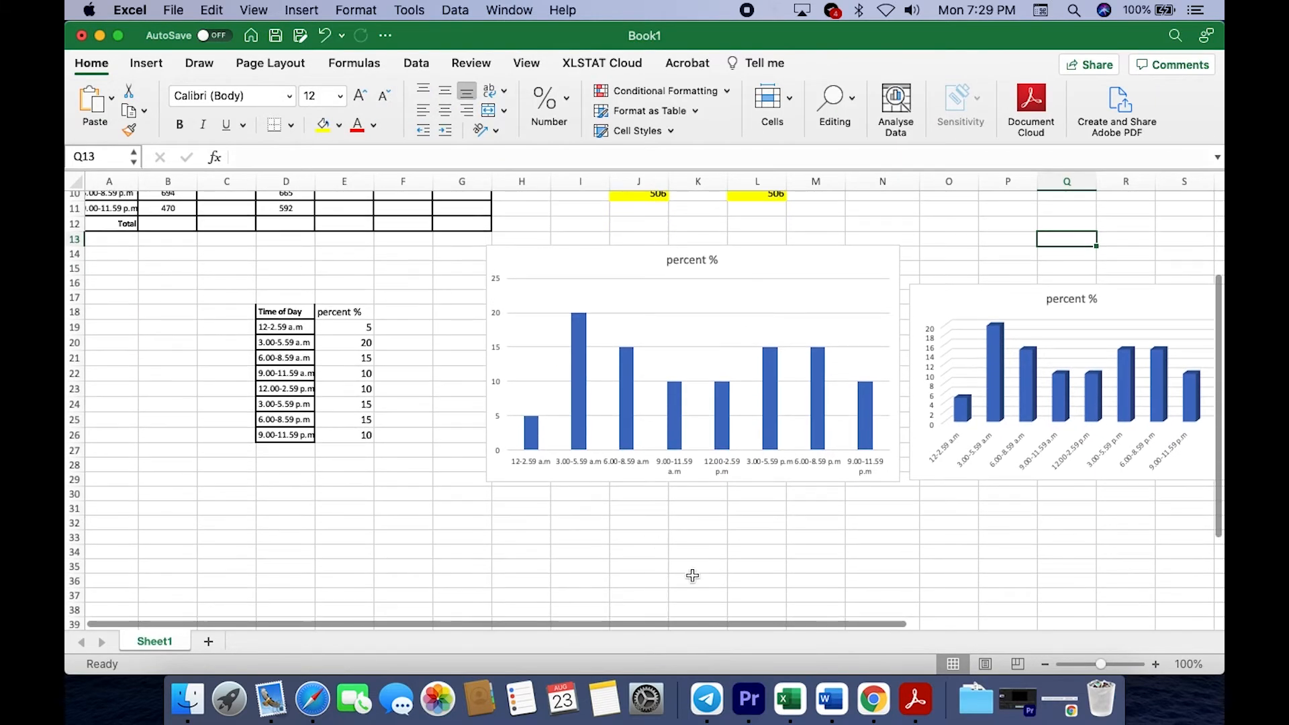
- Switch to Word and examine the title, axis titles and data labels of the Figure 1 bar graph
left_click(831, 700)
scroll(602, 477, "down", 5)
scroll(602, 477, "down", 4)
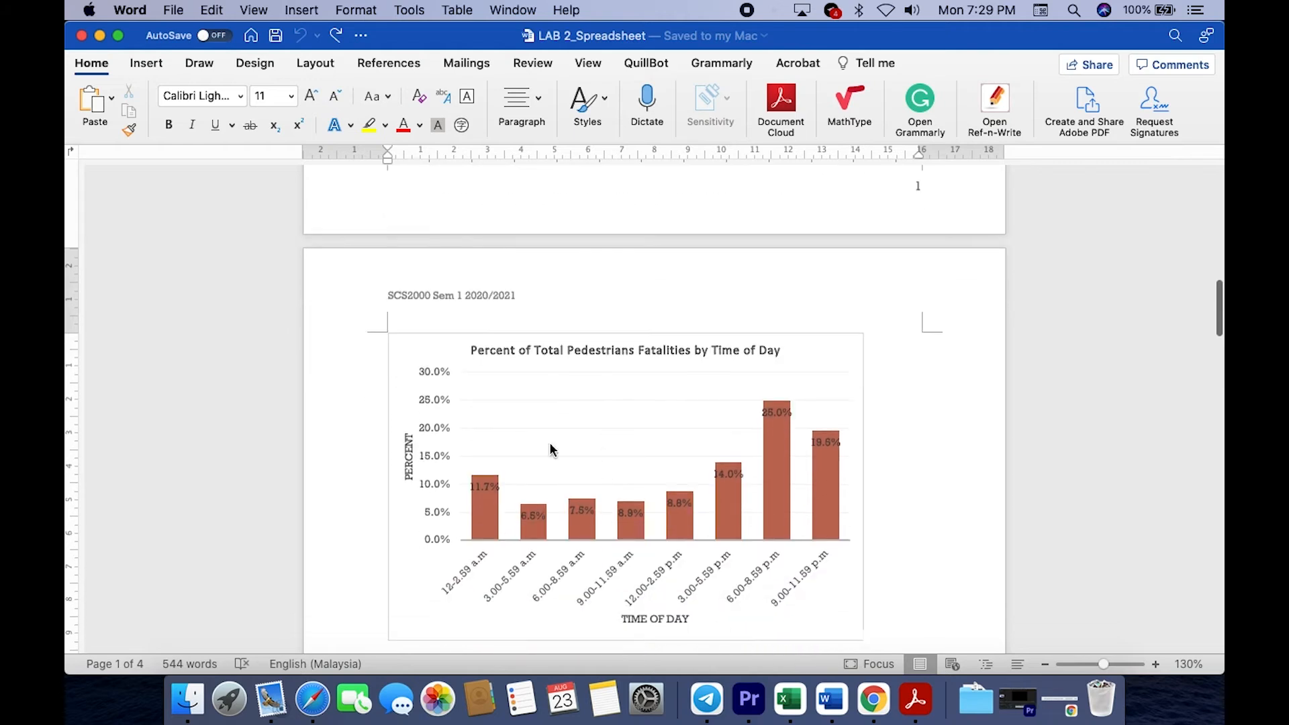
scroll(336, 365, "down", 2)
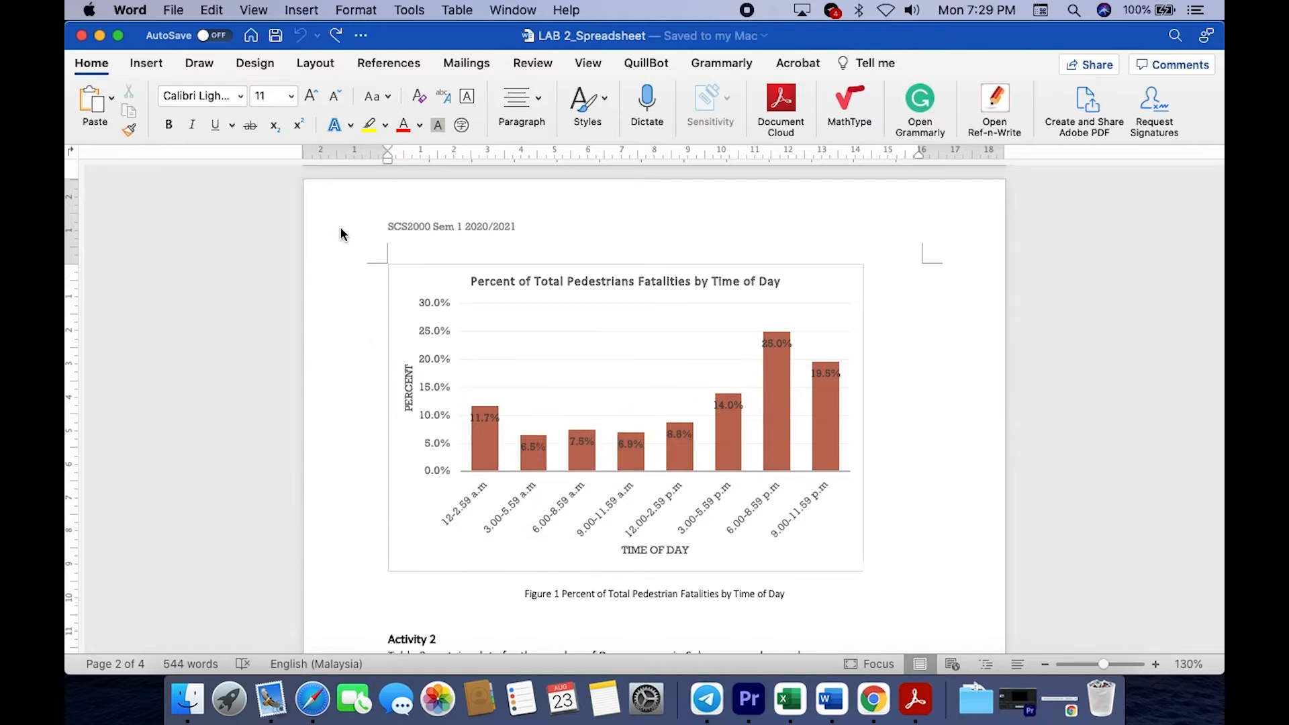
double_click(916, 558)
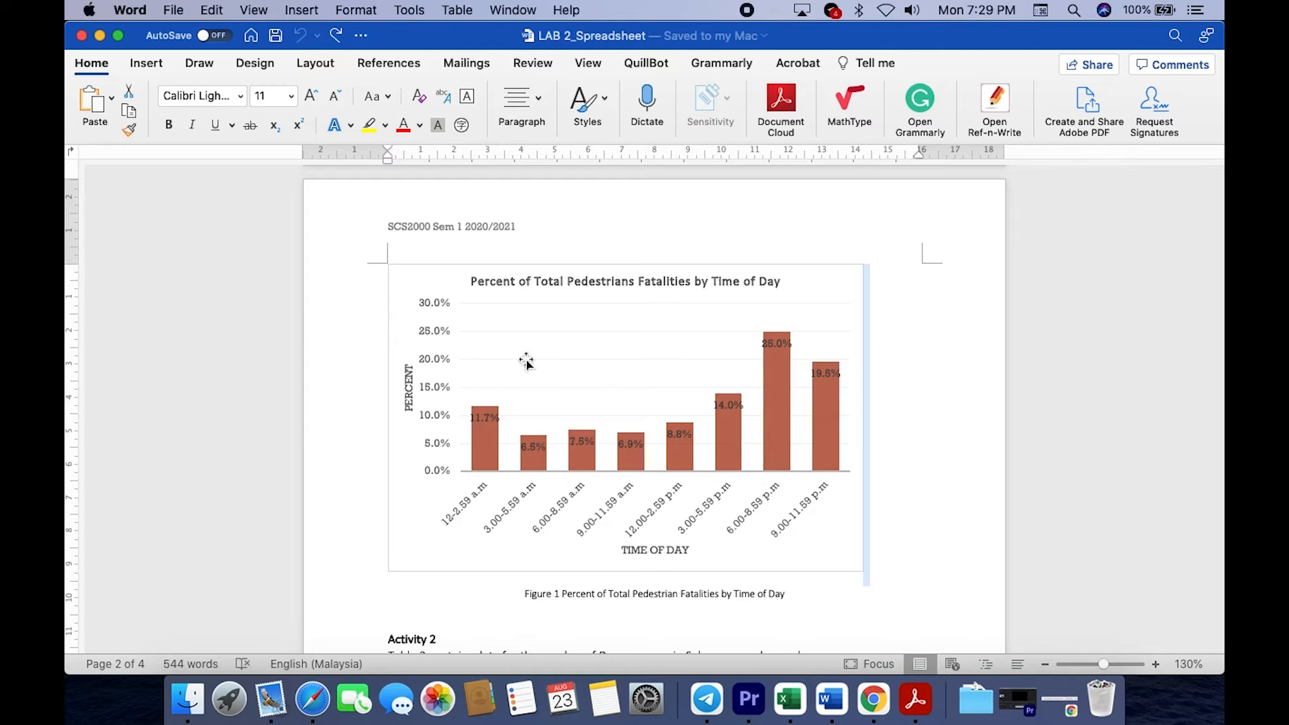
left_click(356, 243)
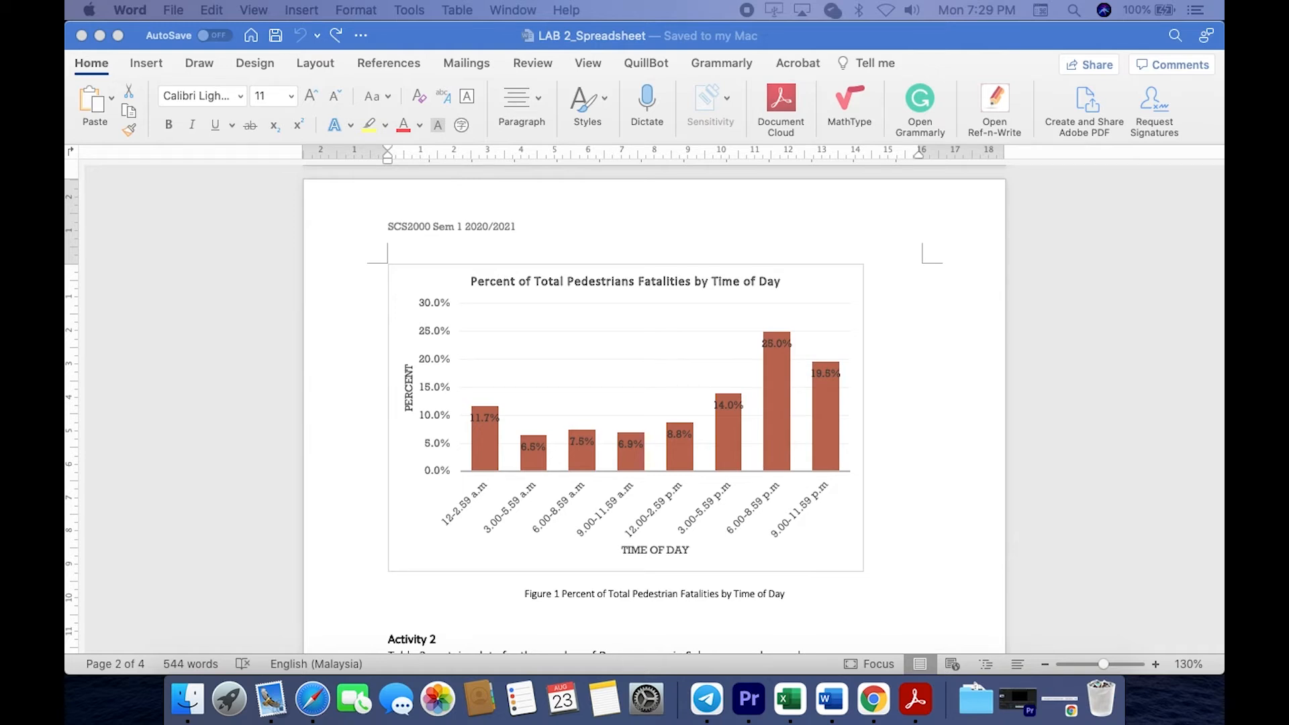
- Go back to Activity 1 in the lab document and examine Table 1's weekday Percent column
scroll(913, 311, "up", 10)
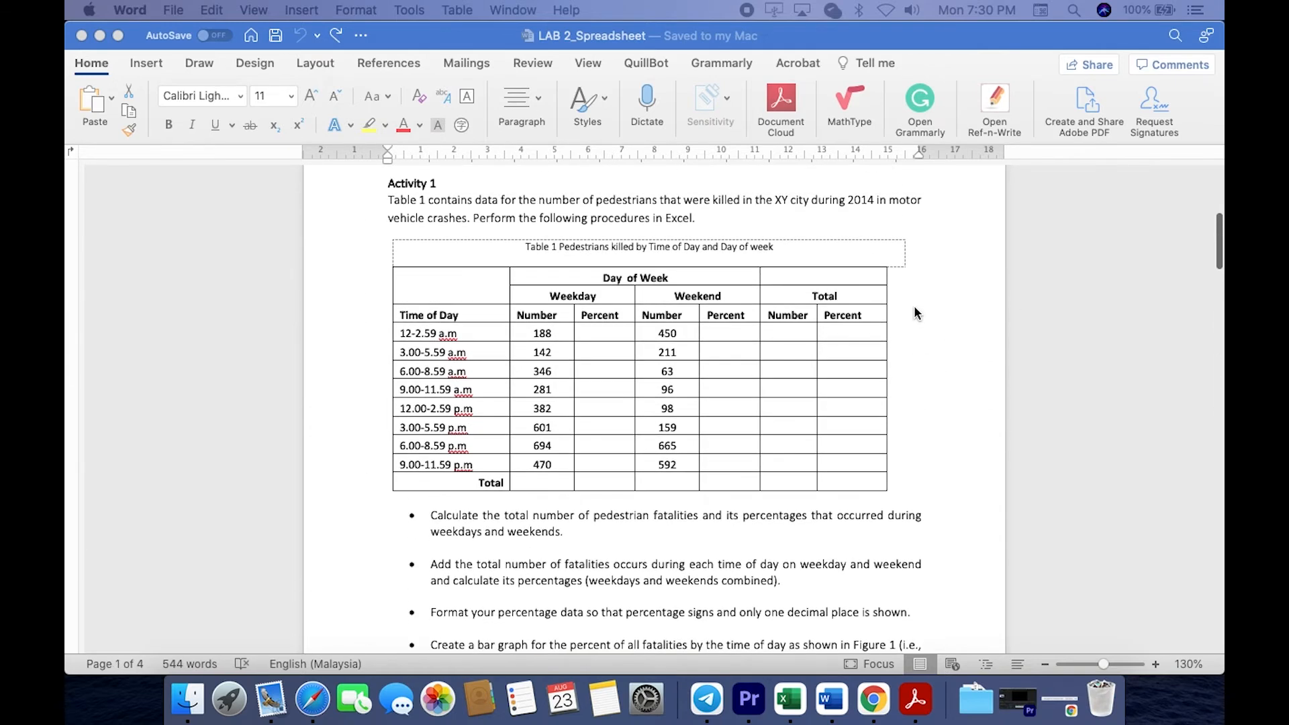
scroll(916, 313, "up", 1)
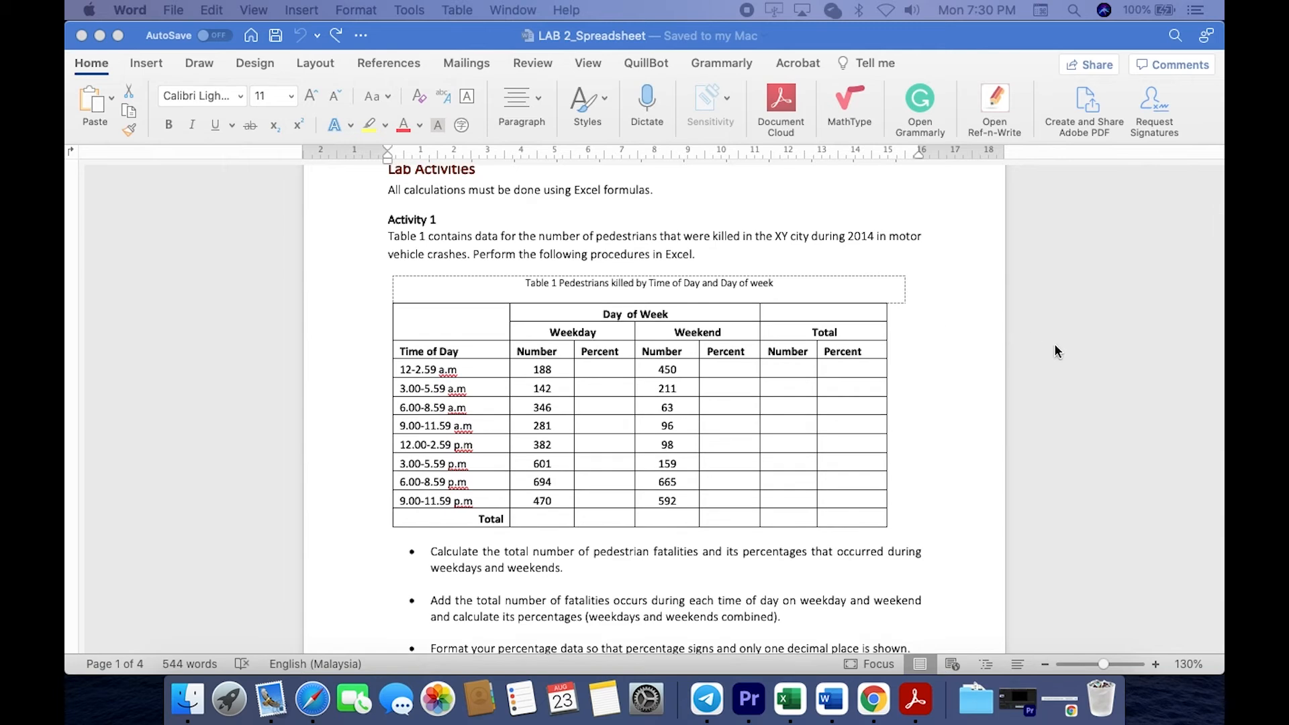
scroll(985, 361, "up", 1)
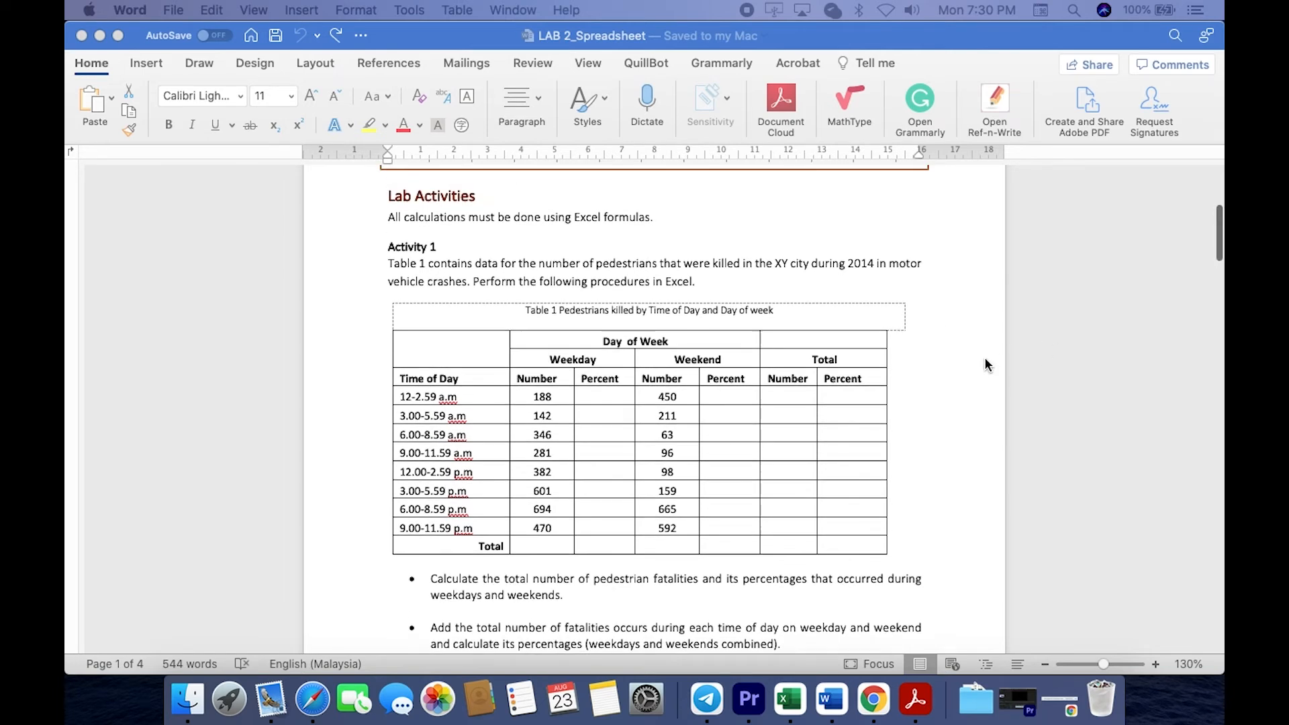
left_click(616, 390)
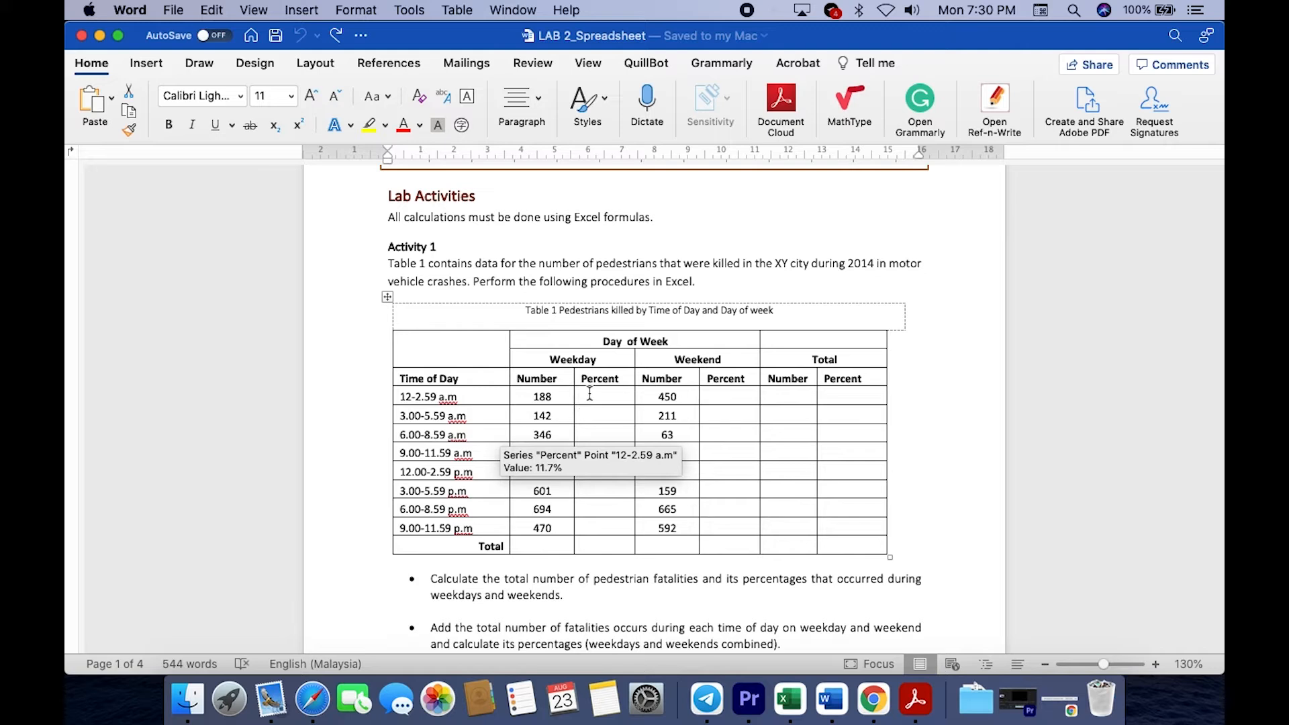
left_click(623, 397)
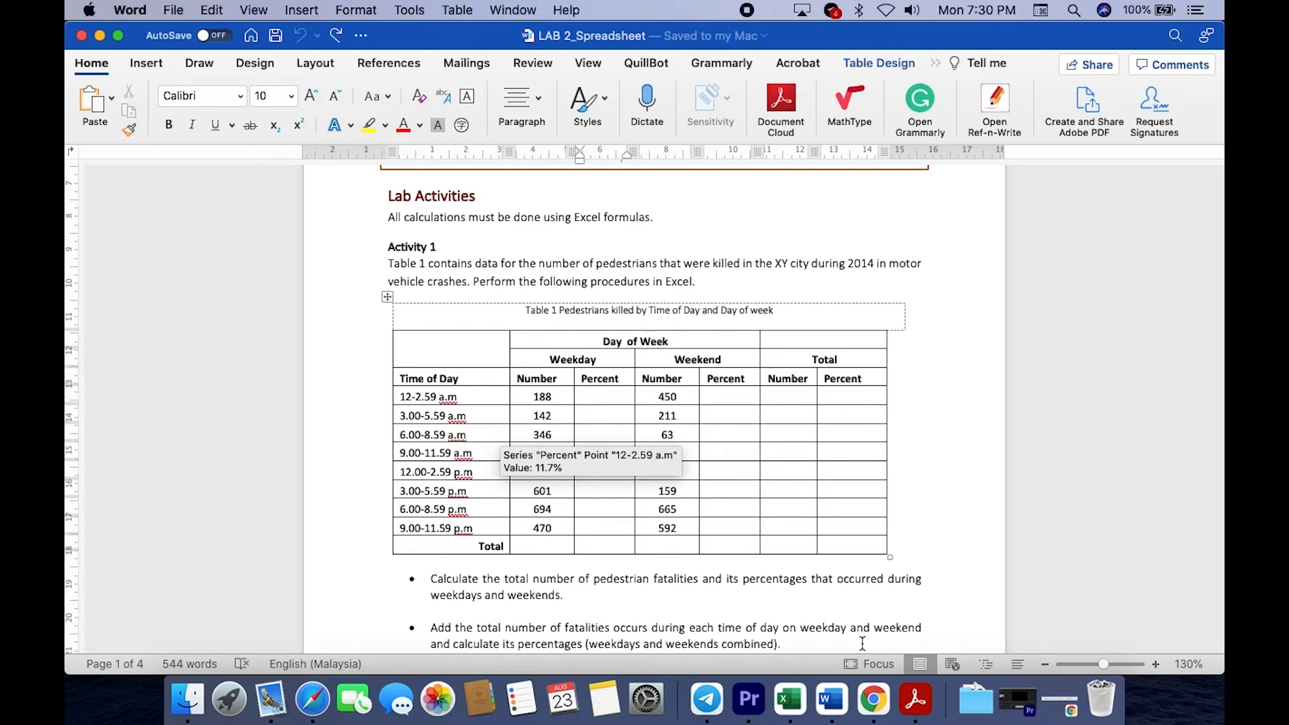
- Switch to Excel, review the weekday Number column down to its Total cell, and select the first weekday Percent cell C4
left_click(790, 699)
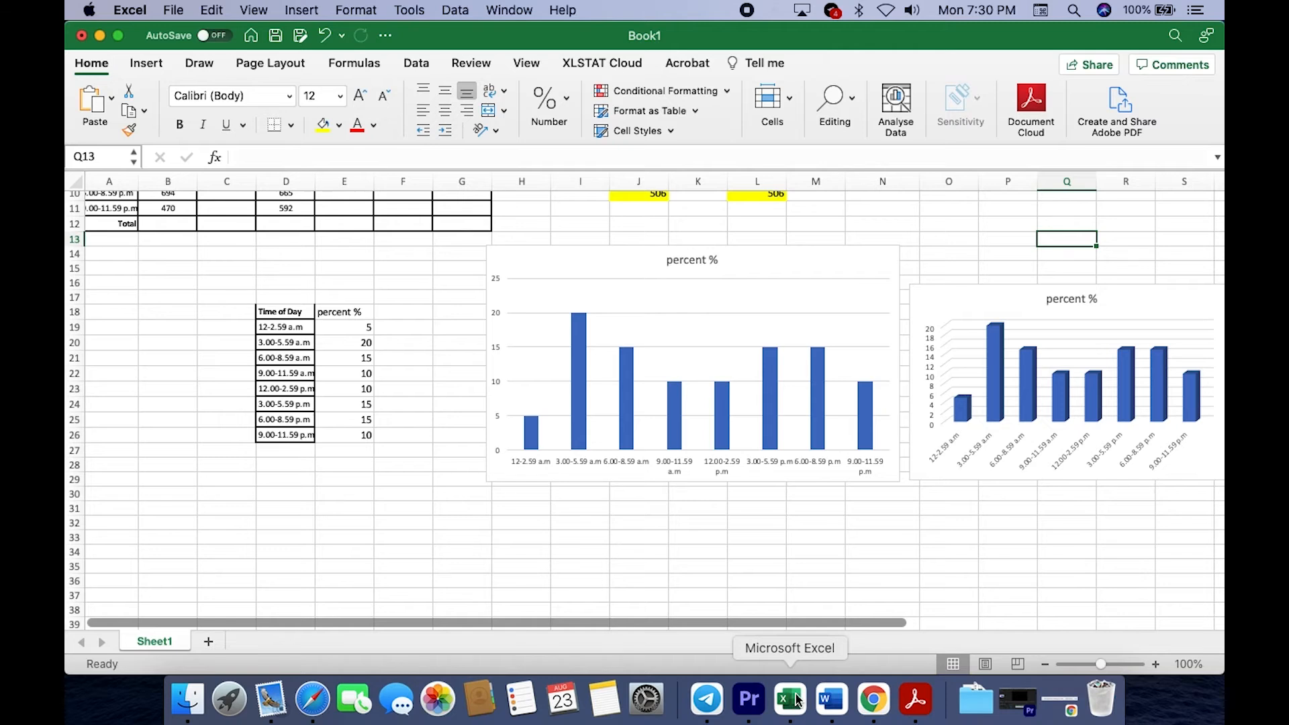
scroll(469, 409, "up", 5)
scroll(468, 409, "up", 1)
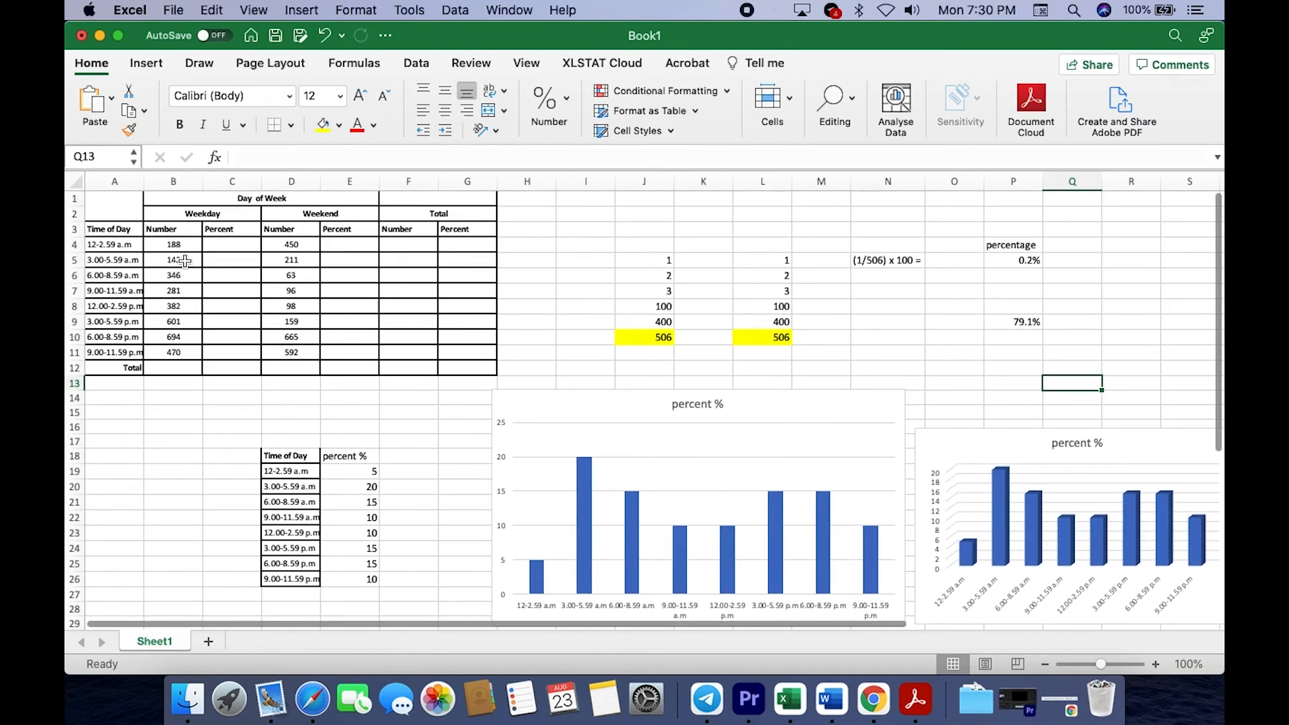
left_click(177, 247)
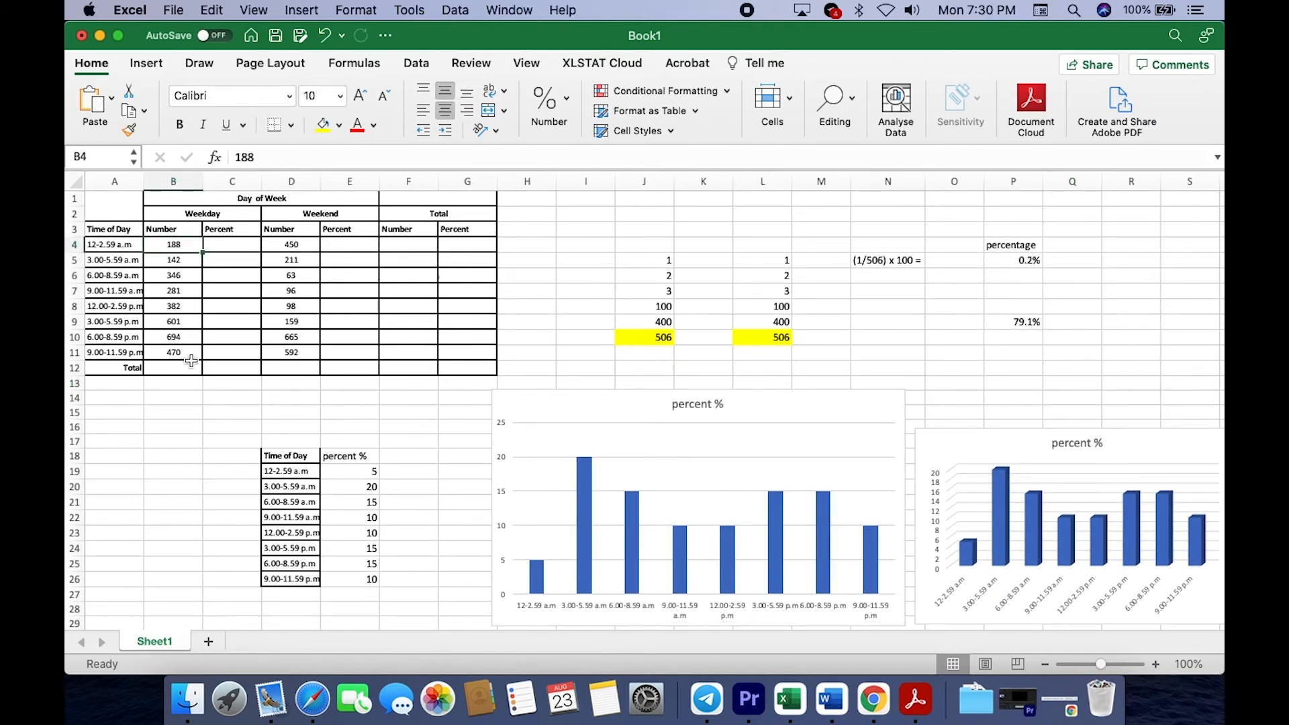
left_click(171, 371)
scroll(248, 248, "up", 1)
left_click(248, 242)
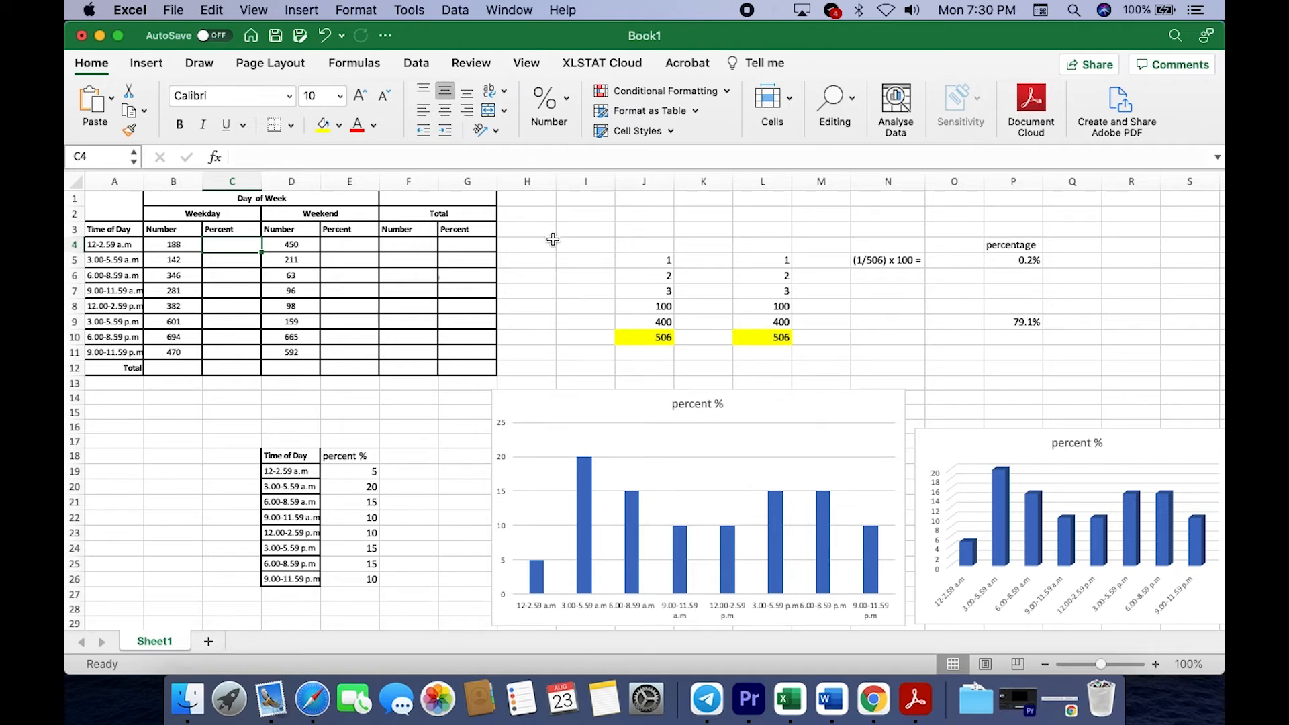
- Examine the total formula in L10, the percentage formula in P5 and the sample numbers in column J
left_click(756, 340)
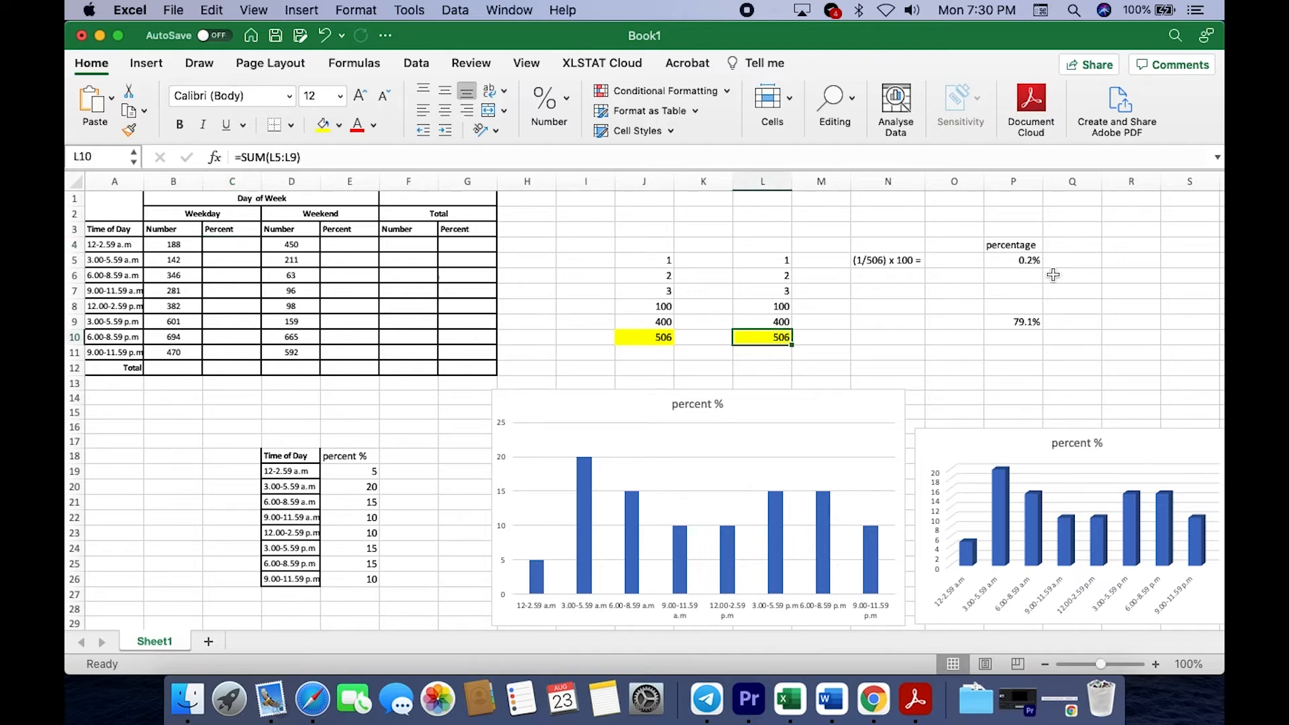
left_click(1030, 262)
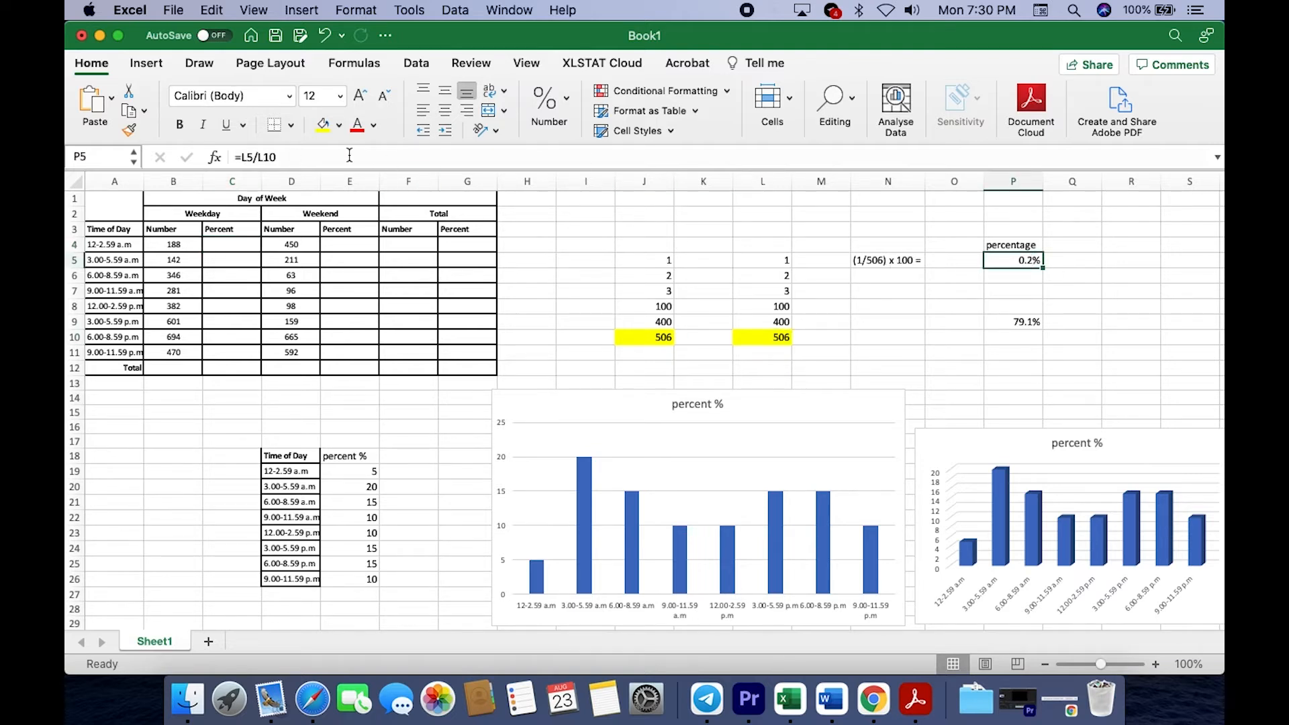
left_click_drag(323, 156, 198, 166)
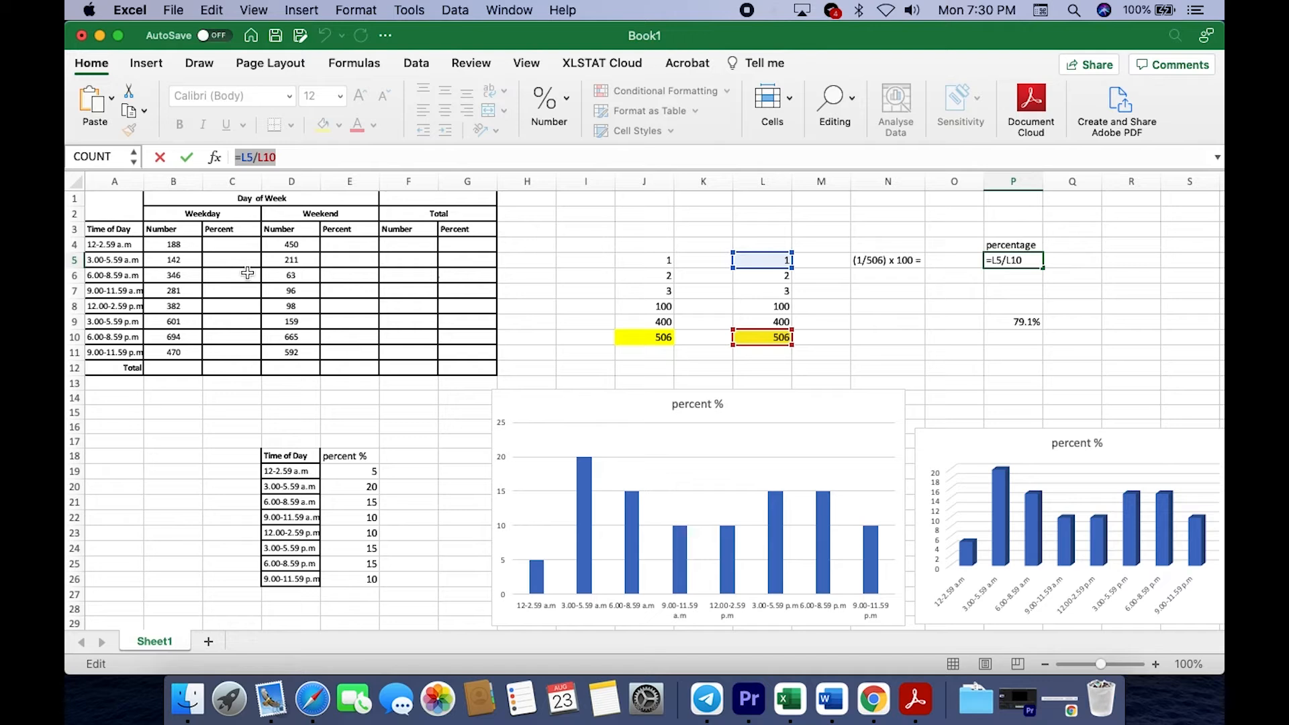
left_click(246, 250)
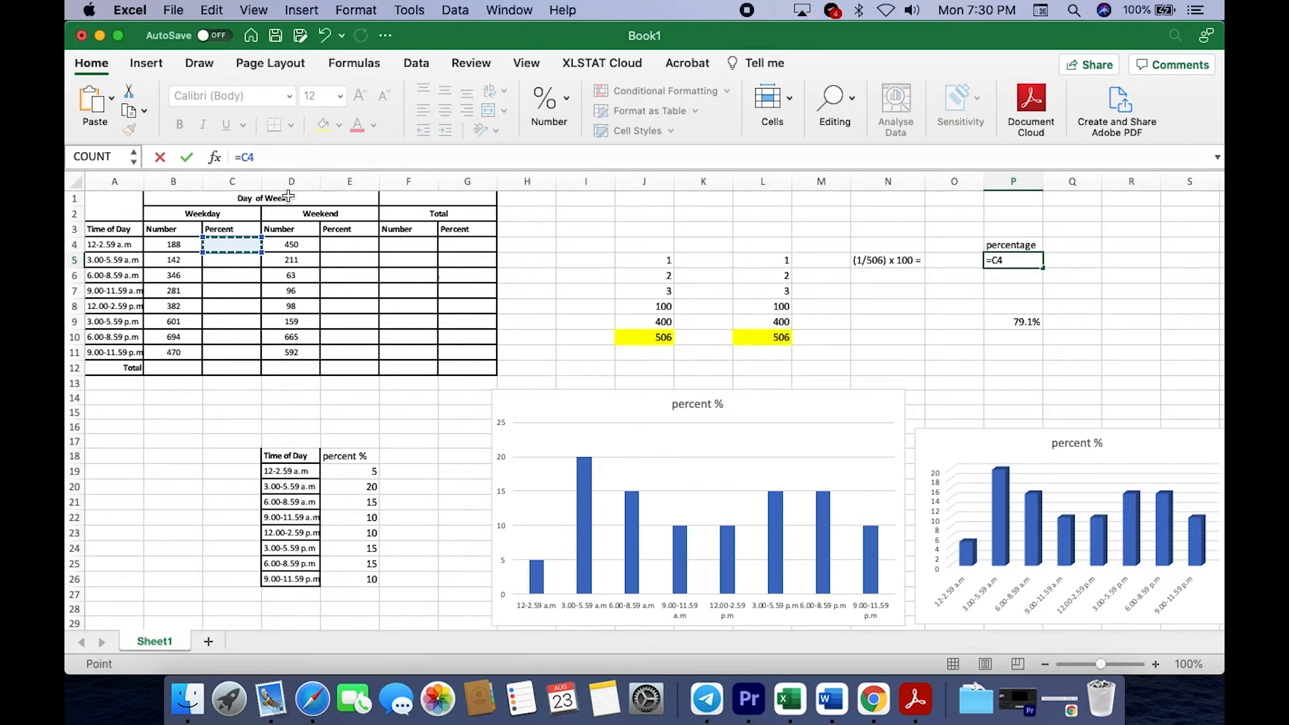
left_click(268, 157)
left_click(661, 265)
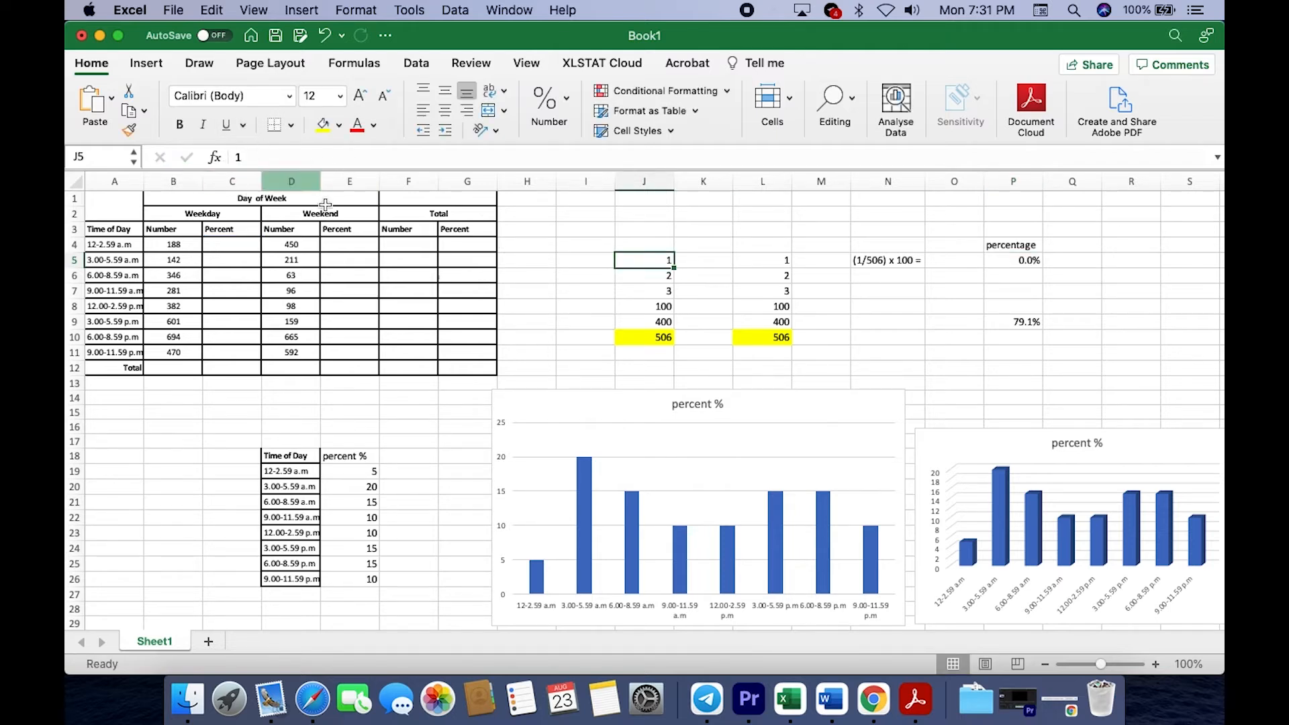
left_click(658, 321)
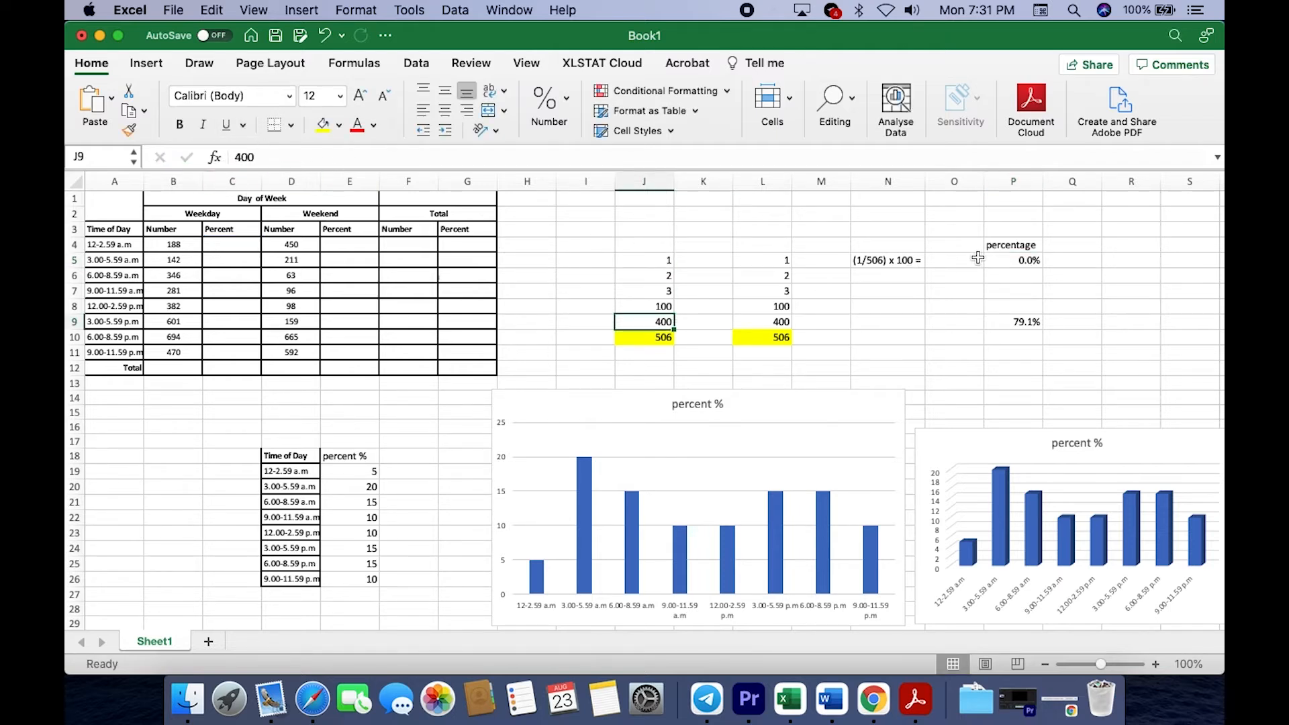
- Rewrite the calculation note in N5 as "(188/Total) x 100 = percent"
left_click(895, 265)
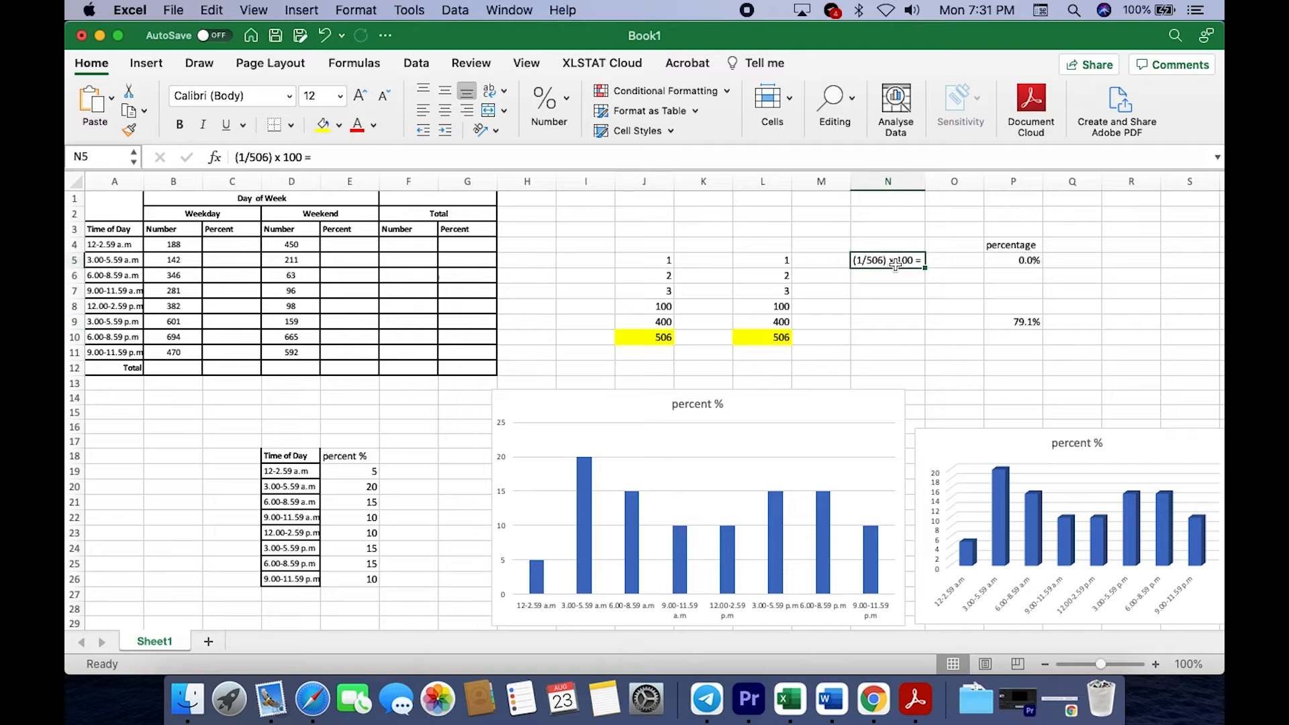
left_click(248, 156)
type("88")
double_click(274, 155)
type("Total")
left_click(364, 155)
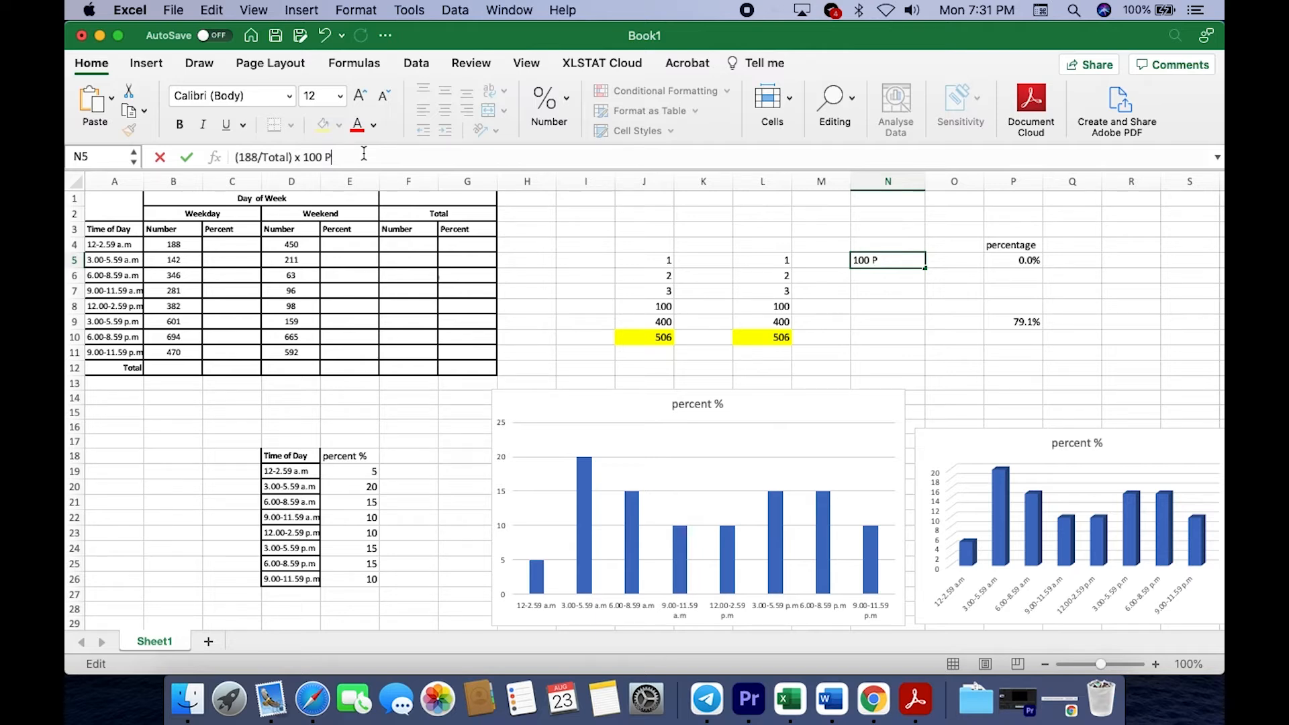
key("BackSpace")
key("BackSpace")
key("BackSpace")
key("BackSpace")
key("BackSpace")
type("percent")
- Enter the formula =L5/L10 in percentage cell P5 to divide the first sample number by the total
left_click(1007, 264)
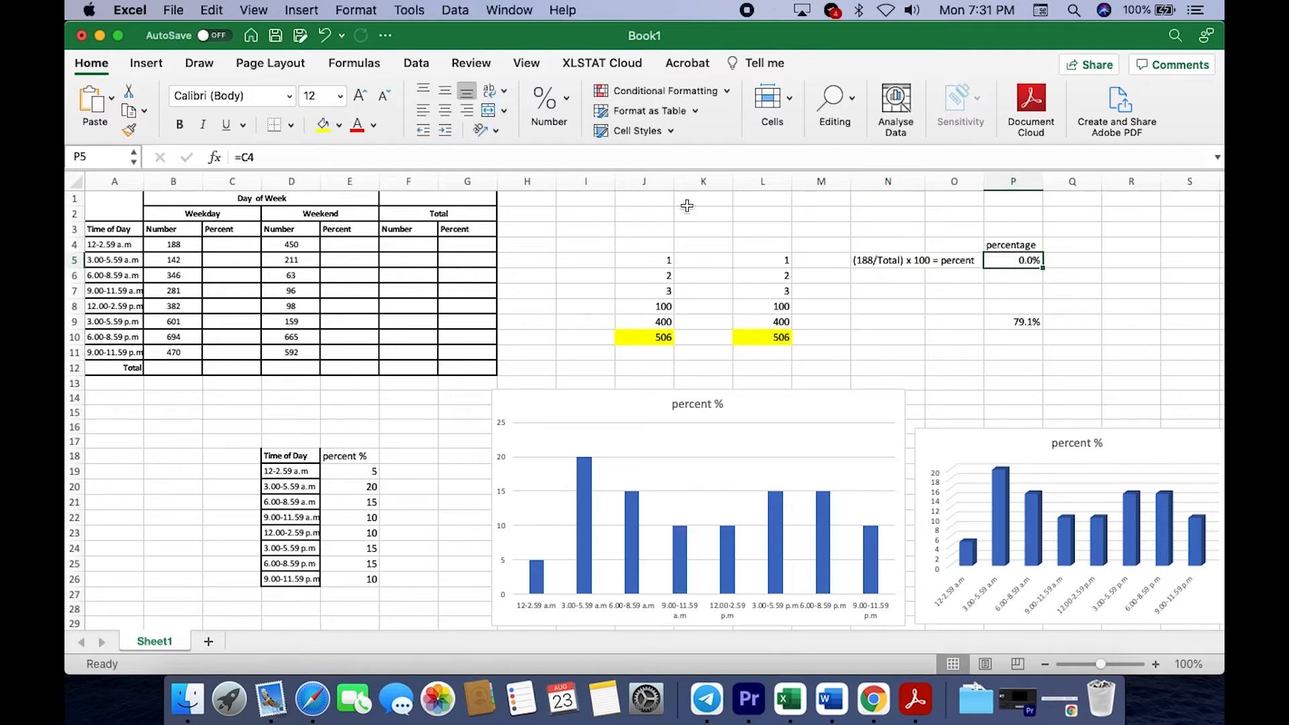
left_click(786, 261)
left_click(1006, 265)
type("=")
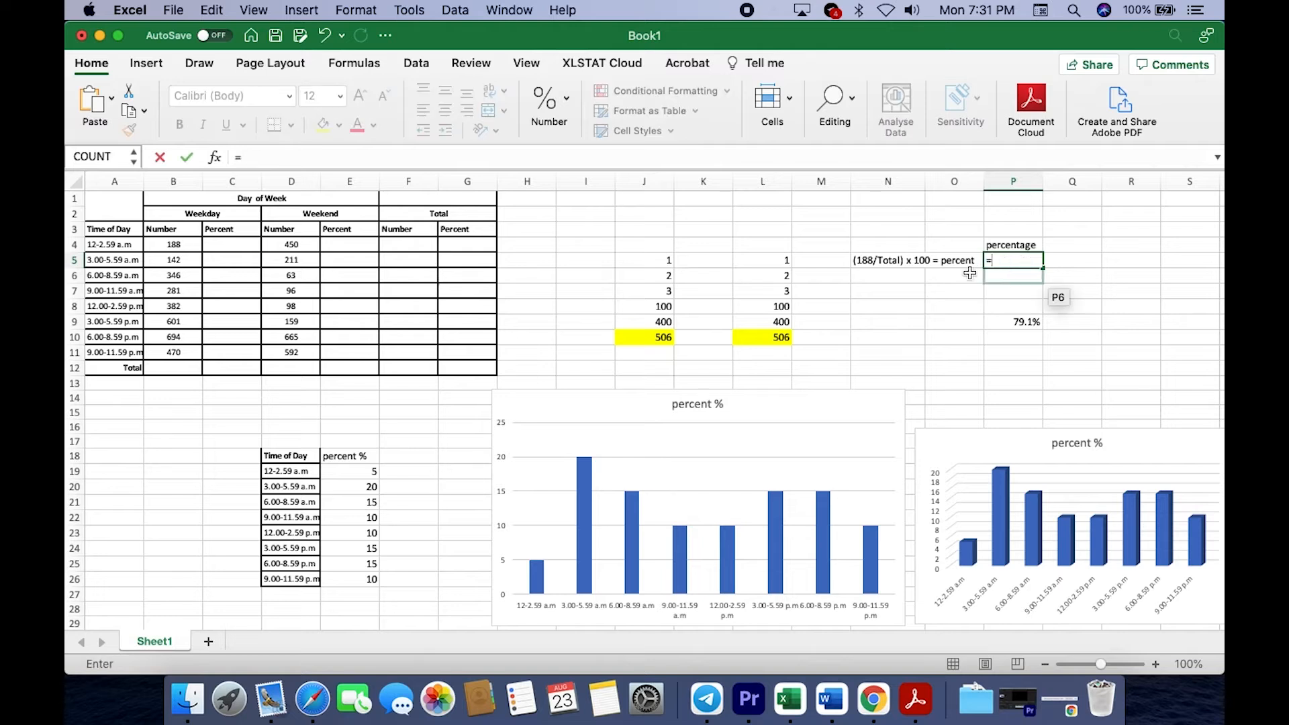
left_click(778, 267)
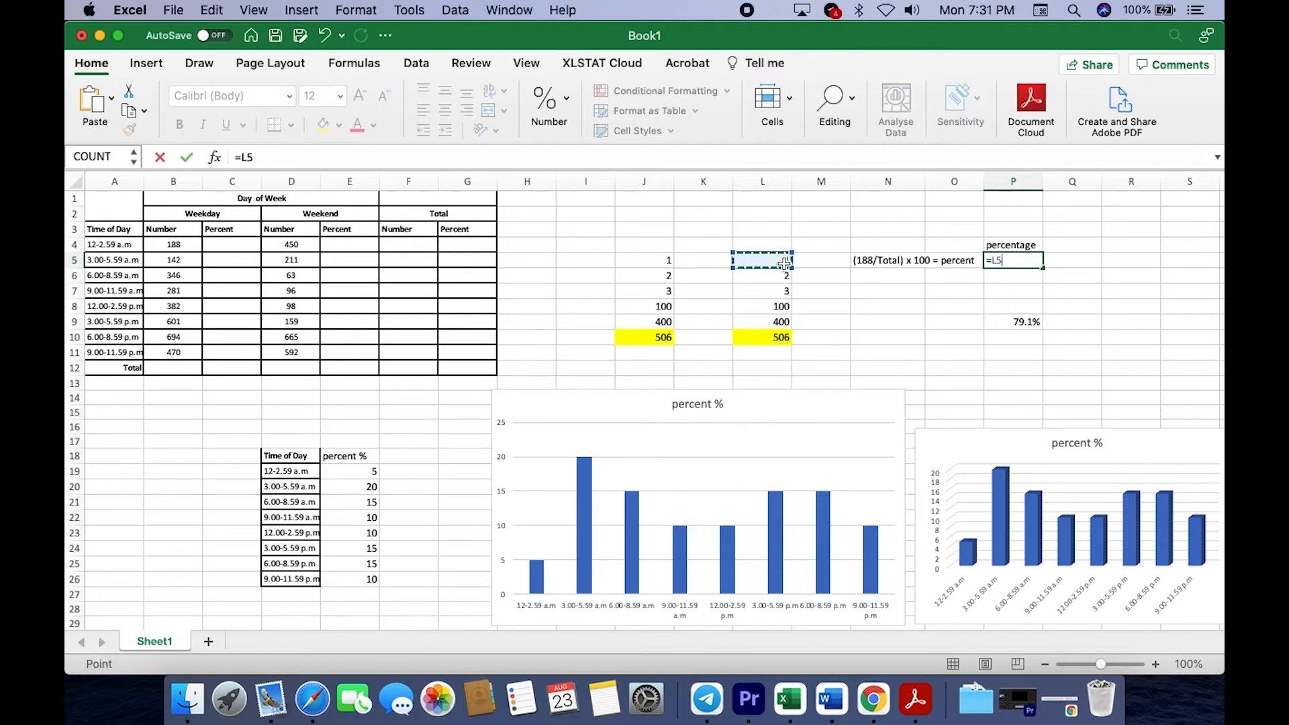
type("/")
left_click(781, 341)
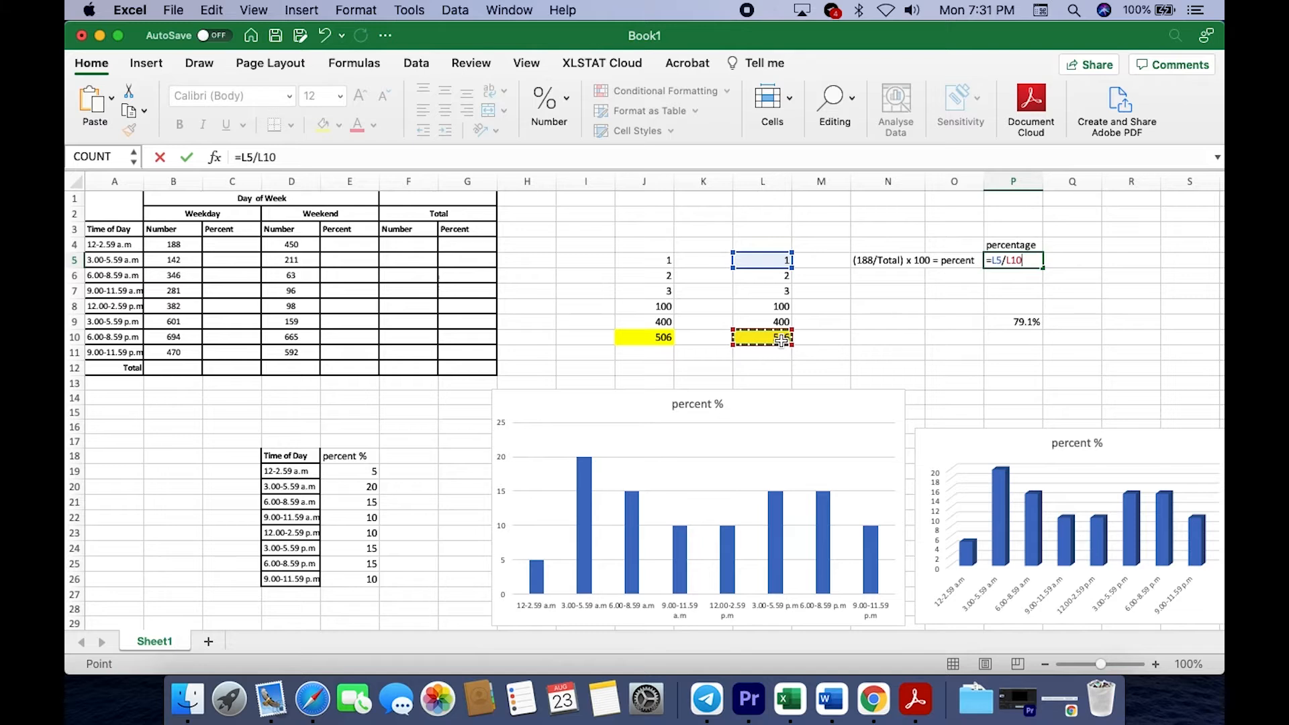
key("Return")
- Format cell P5 as Percentage with 1 decimal place
left_click(1016, 261)
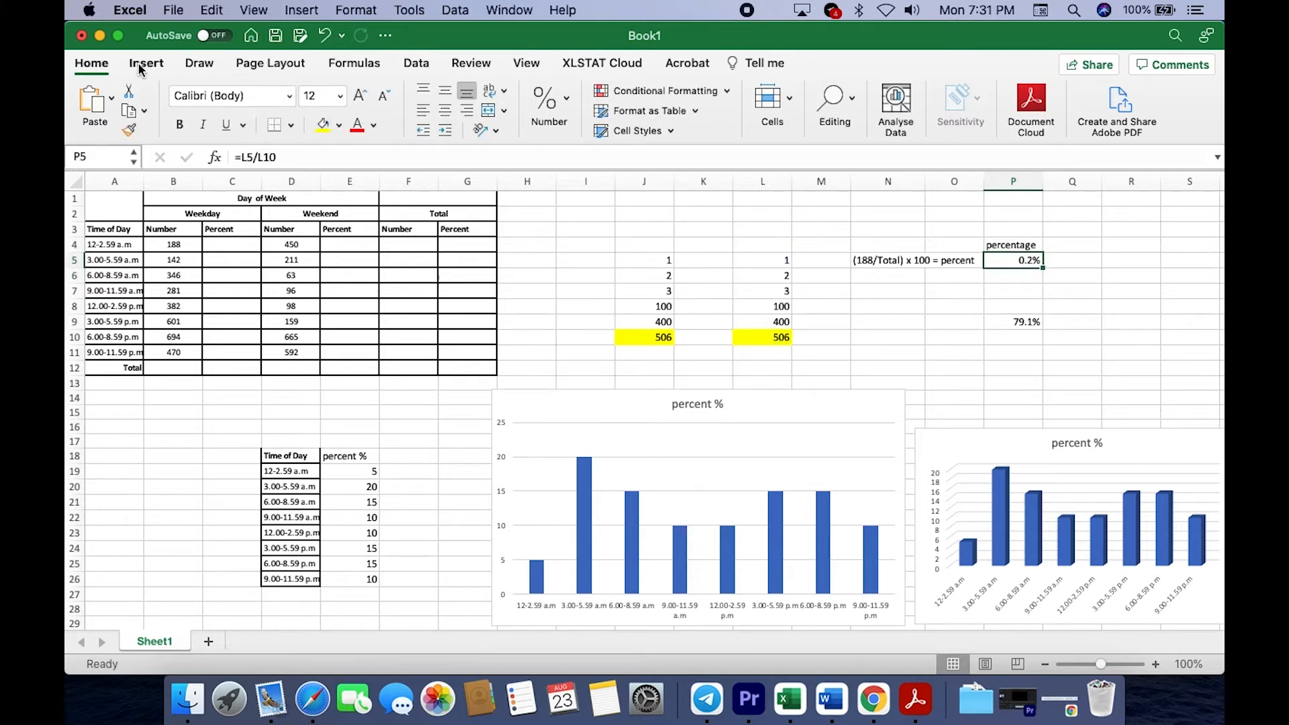
left_click(545, 102)
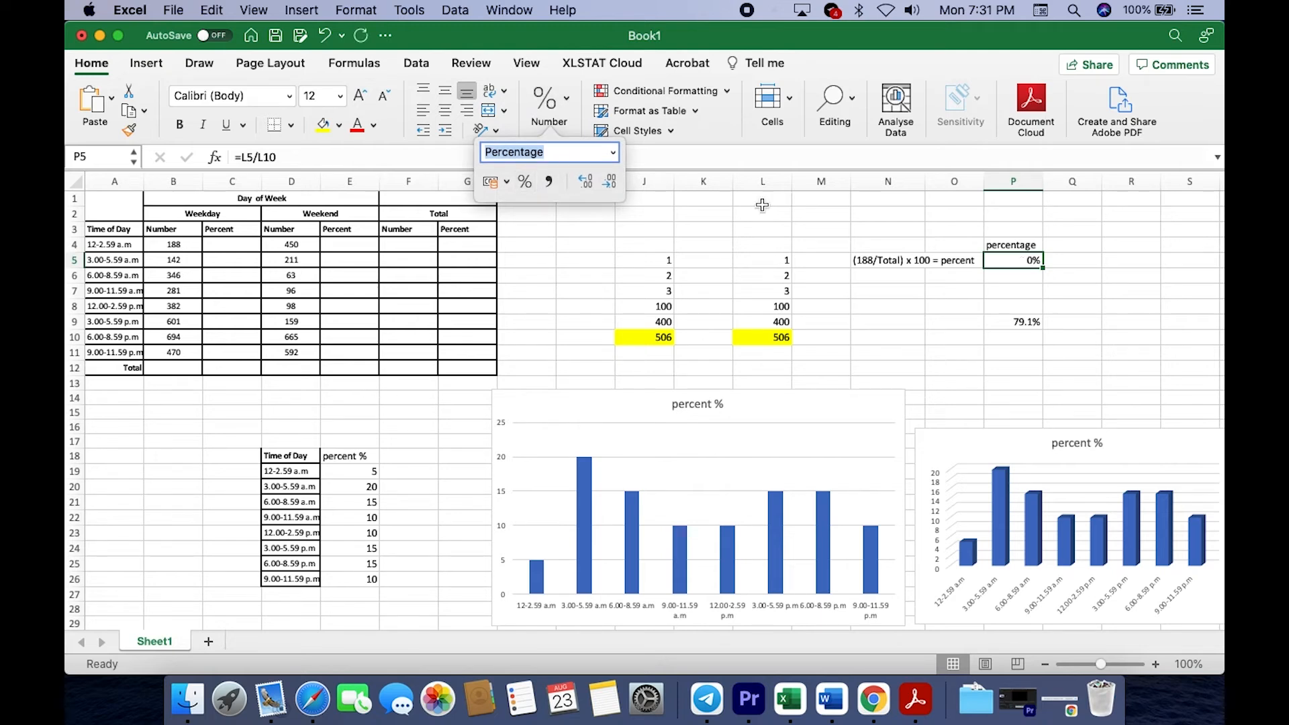
left_click(1020, 263)
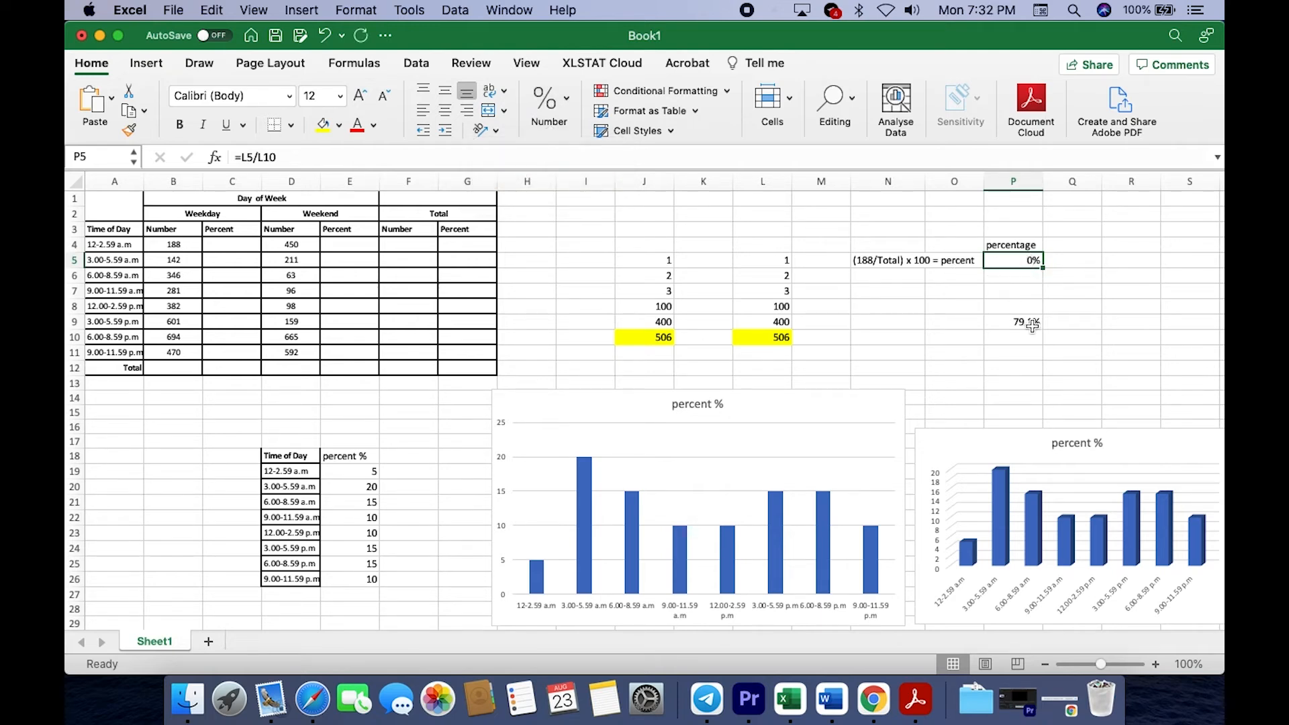
right_click(1025, 263)
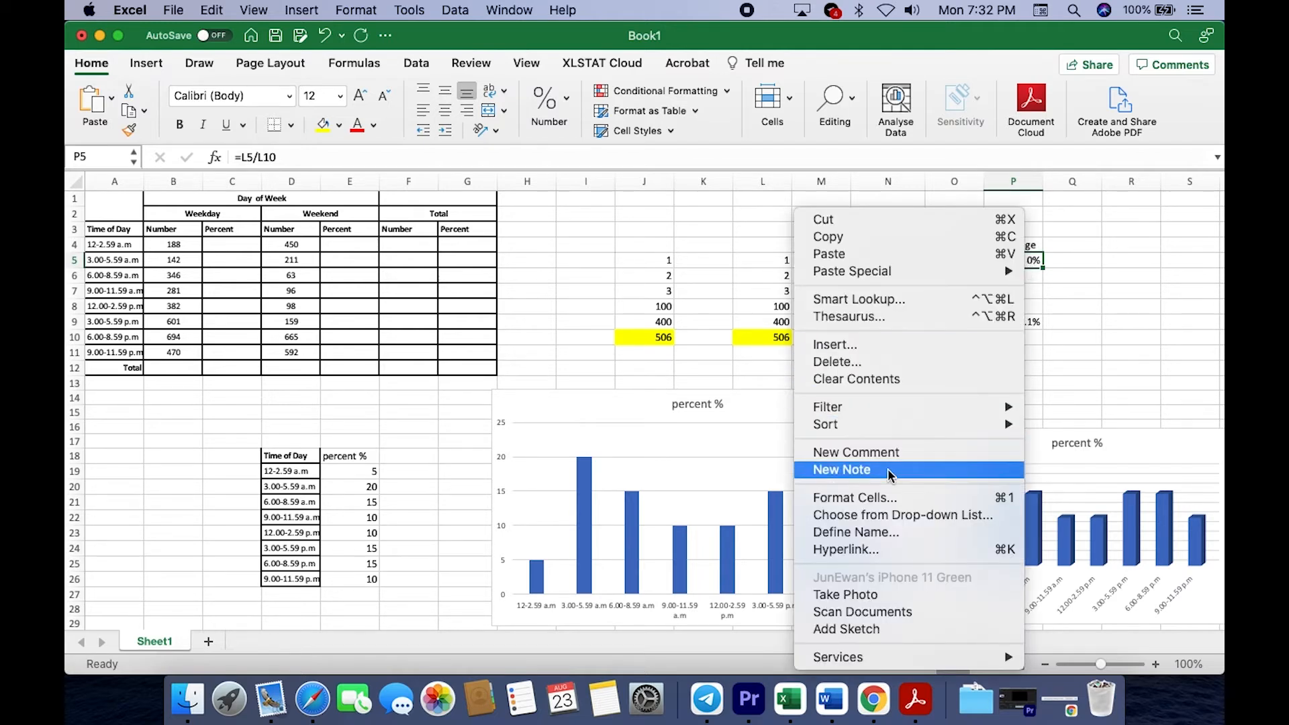
left_click(871, 501)
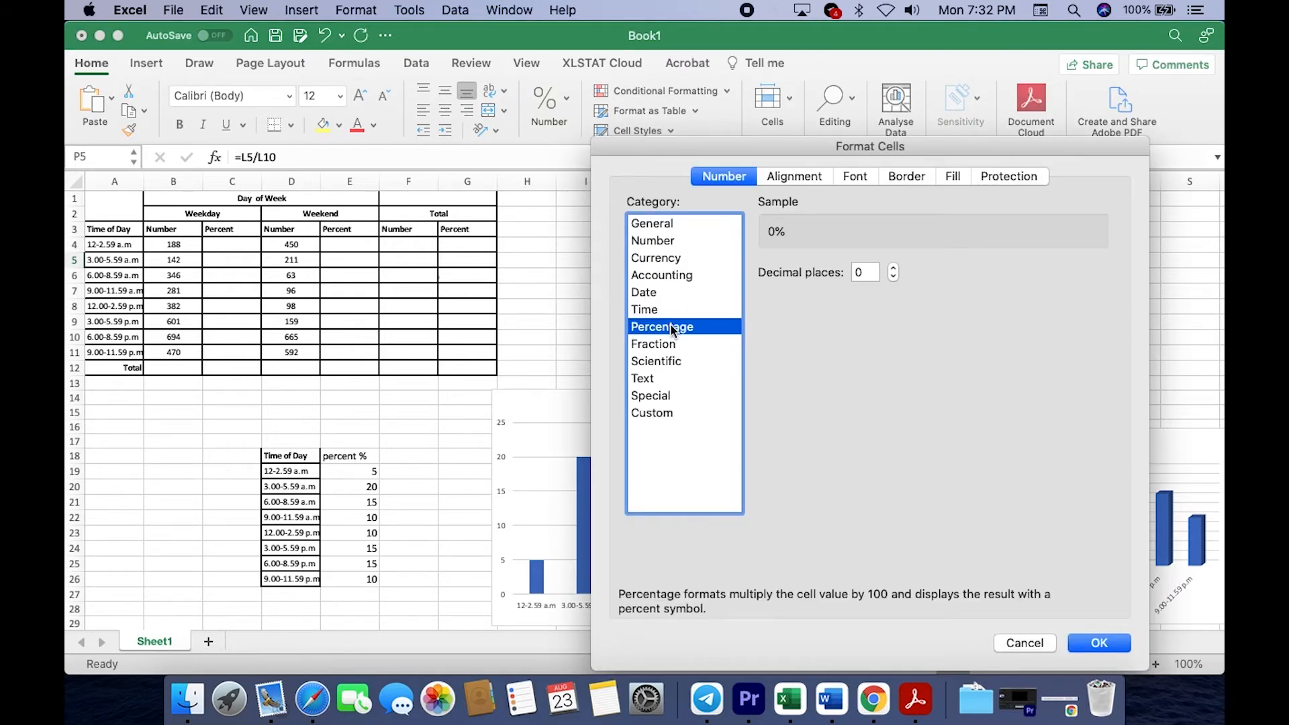
left_click(894, 271)
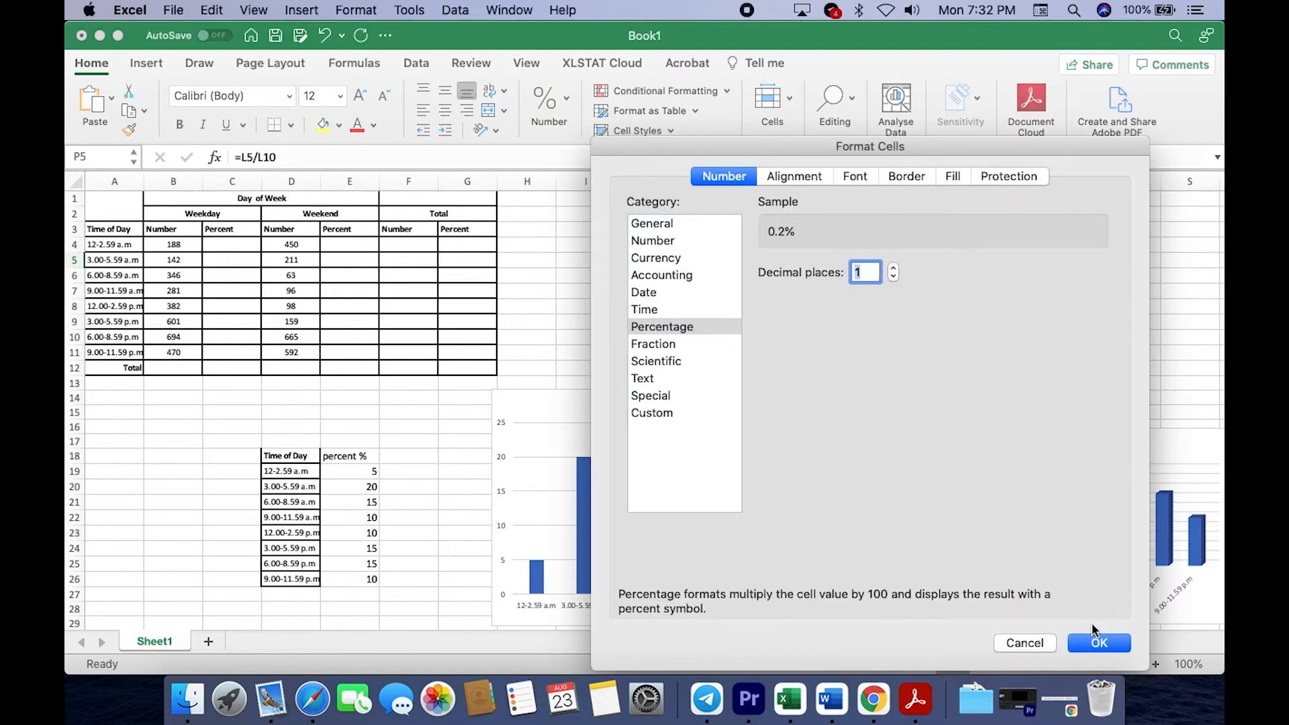
key("Return")
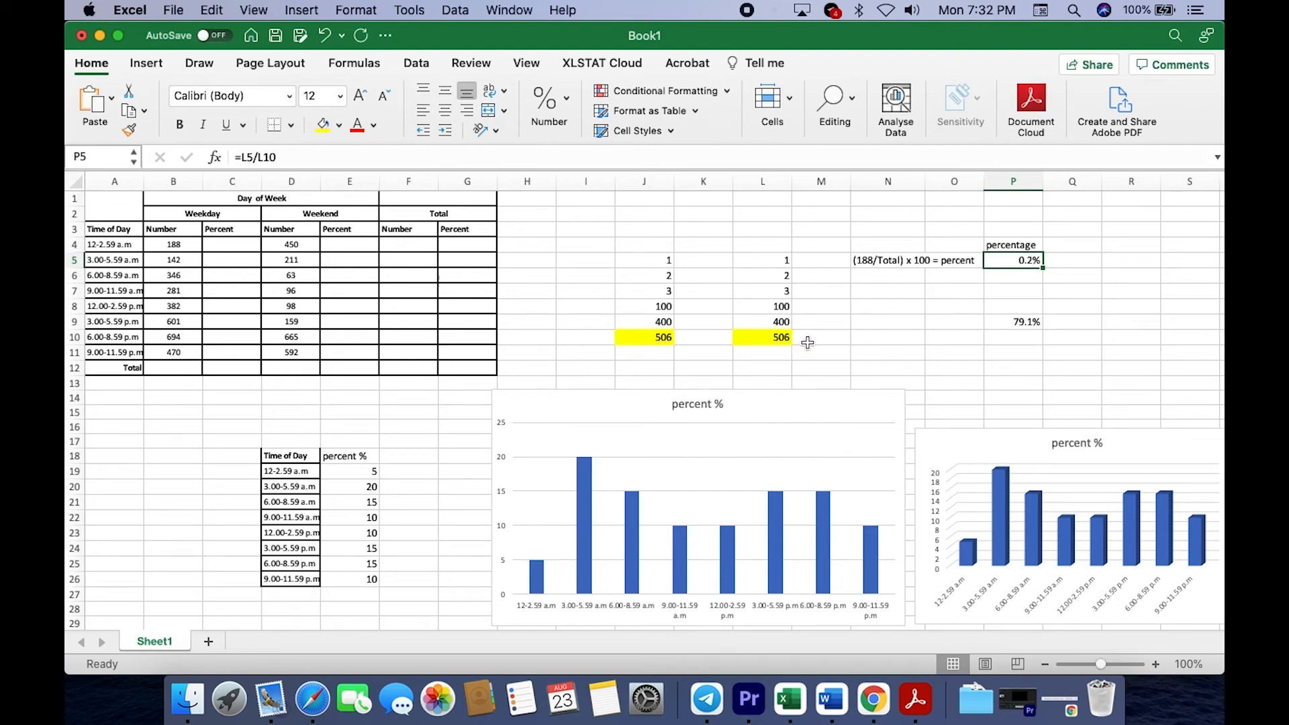
- Review the percentage formula in P5 and its references to L5 and L10
left_click(1085, 282)
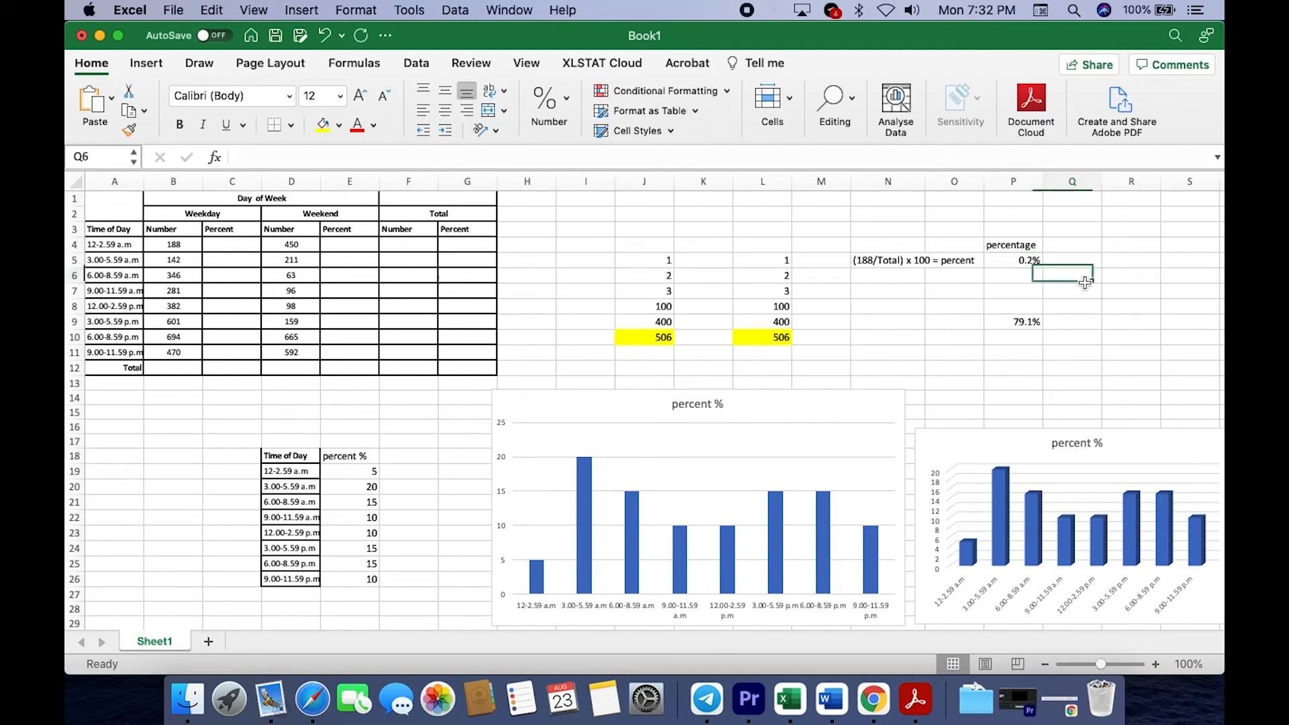
left_click(1027, 263)
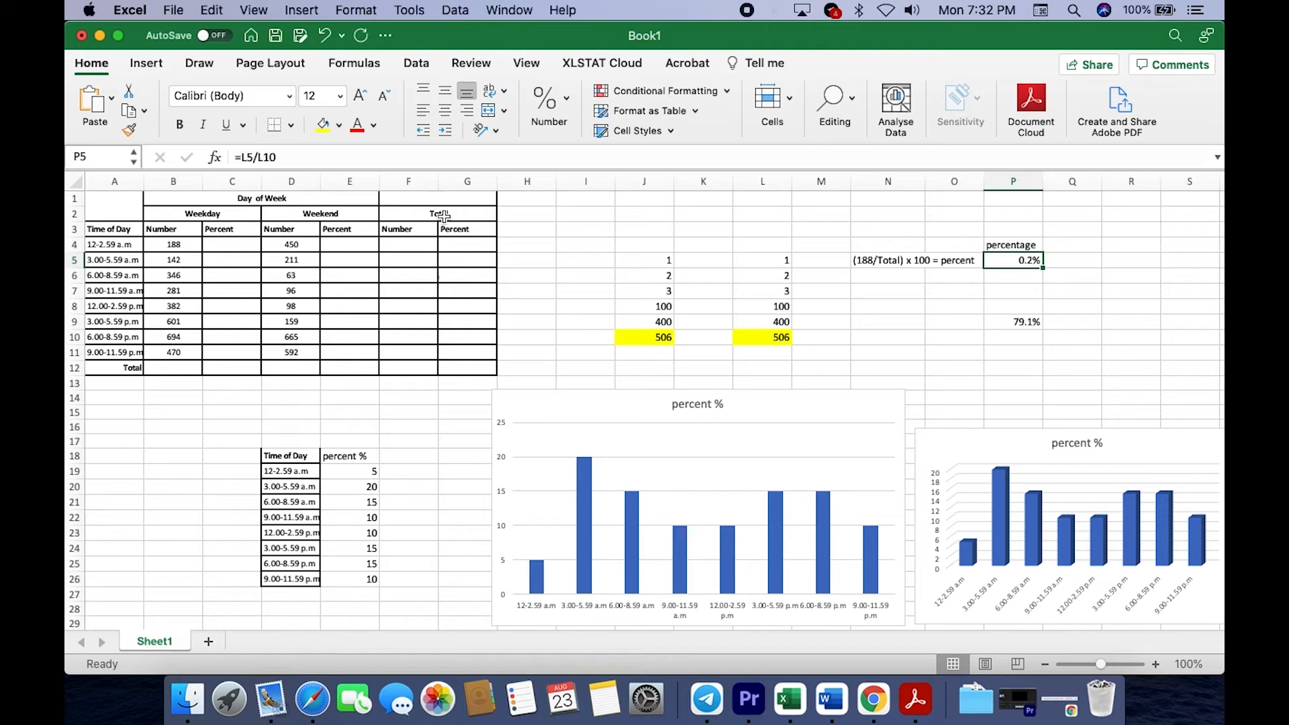
left_click_drag(293, 160, 242, 161)
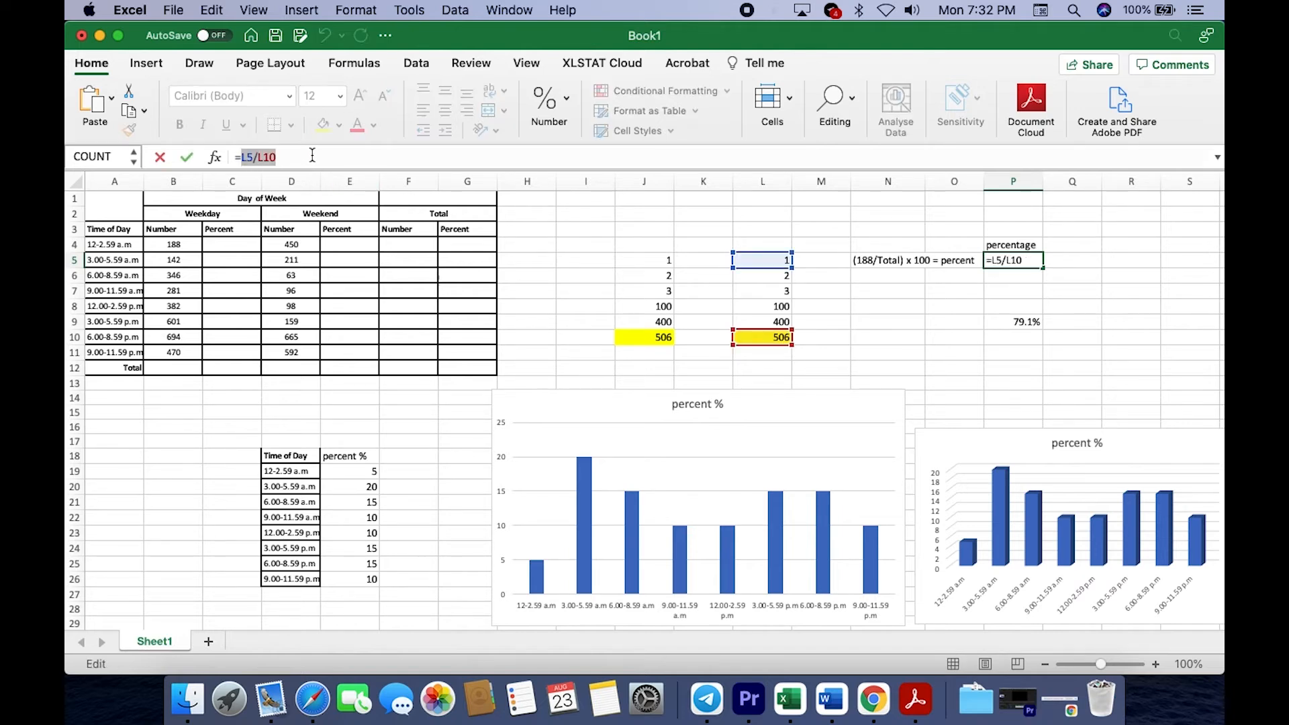
left_click(1017, 292)
left_click(1092, 299)
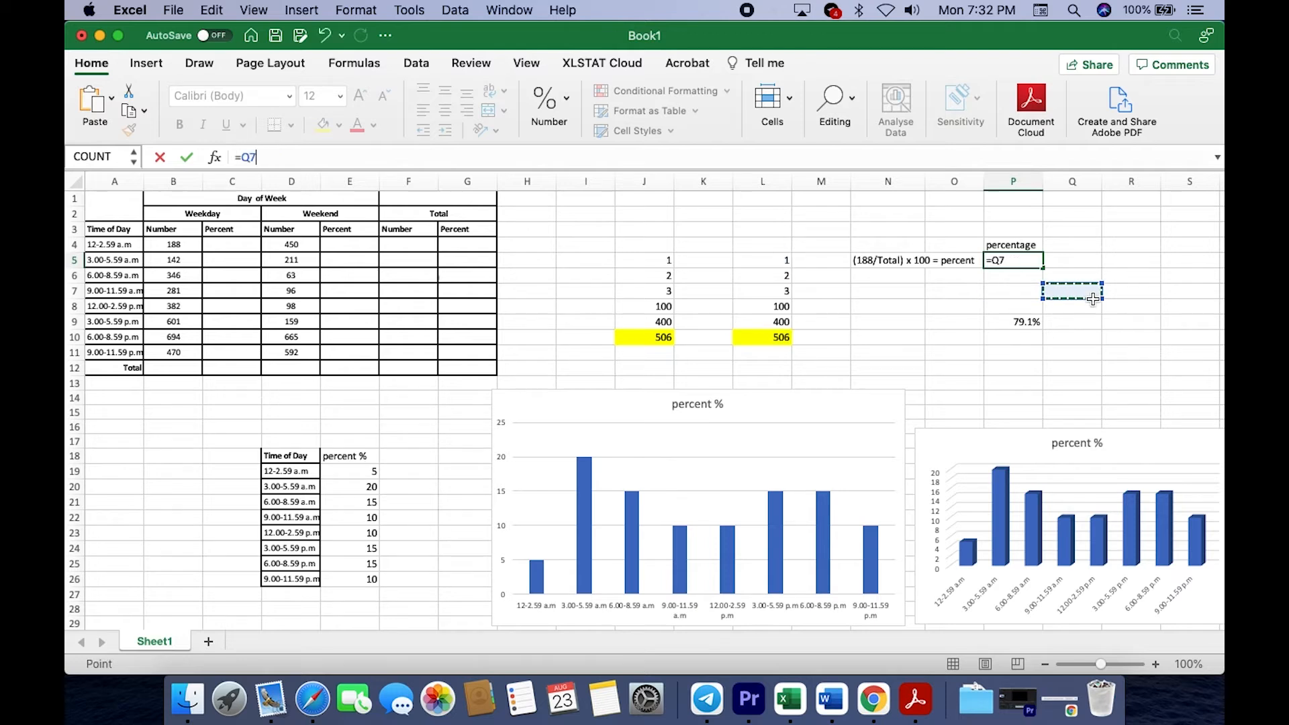
left_click(1017, 265)
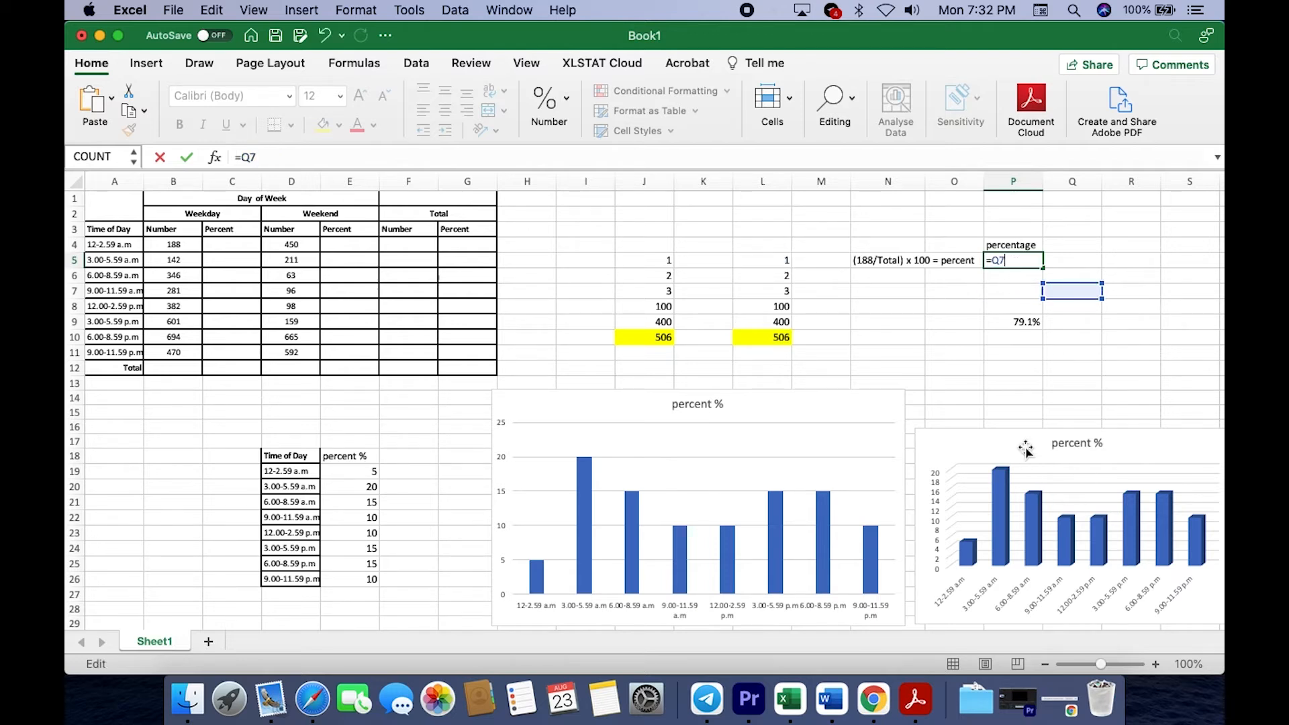
key("super+z")
key("super+y")
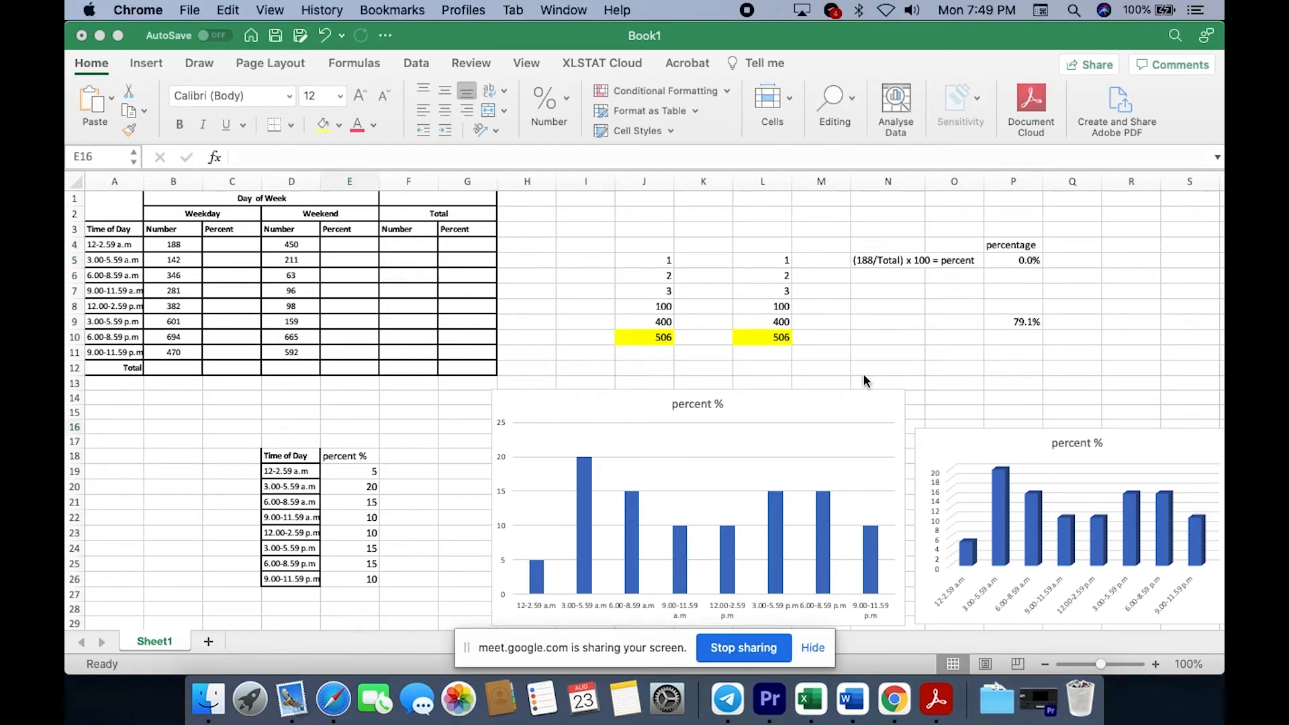
- Hide the screen-sharing notice and clear the sample numbers and their total in J5:J10
left_click(813, 647)
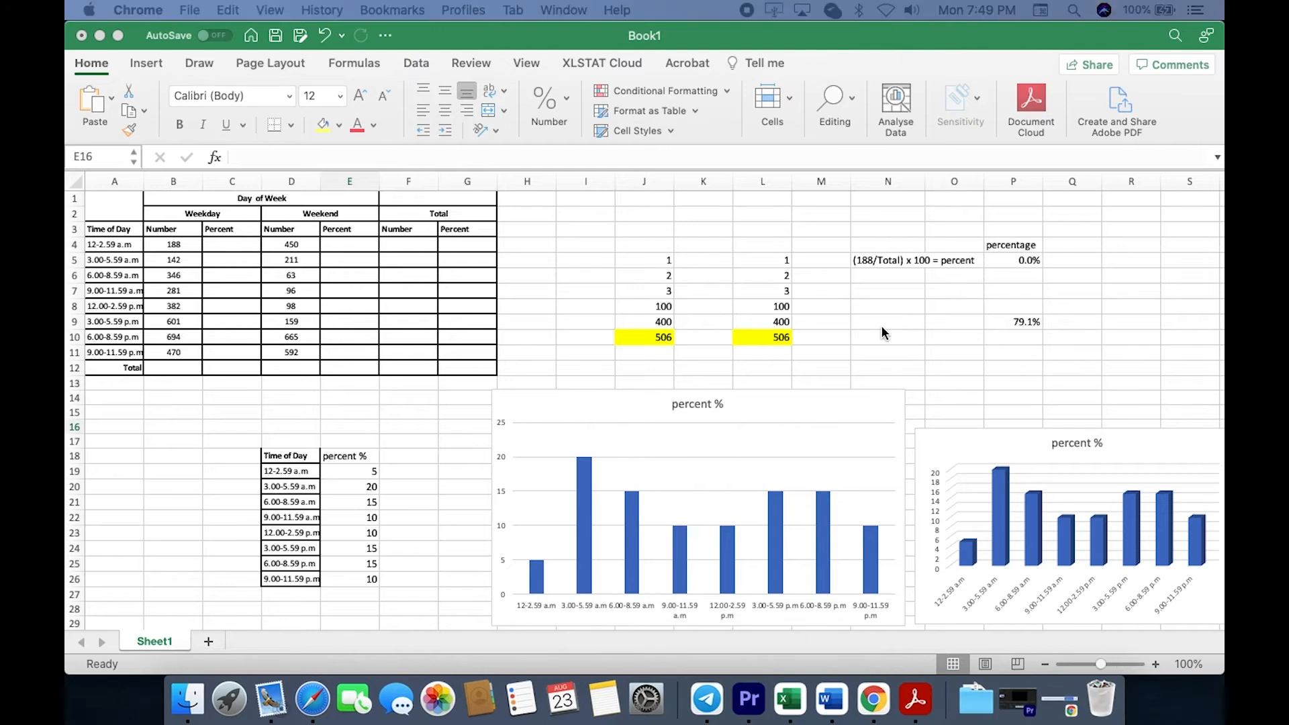
scroll(820, 327, "right", 1)
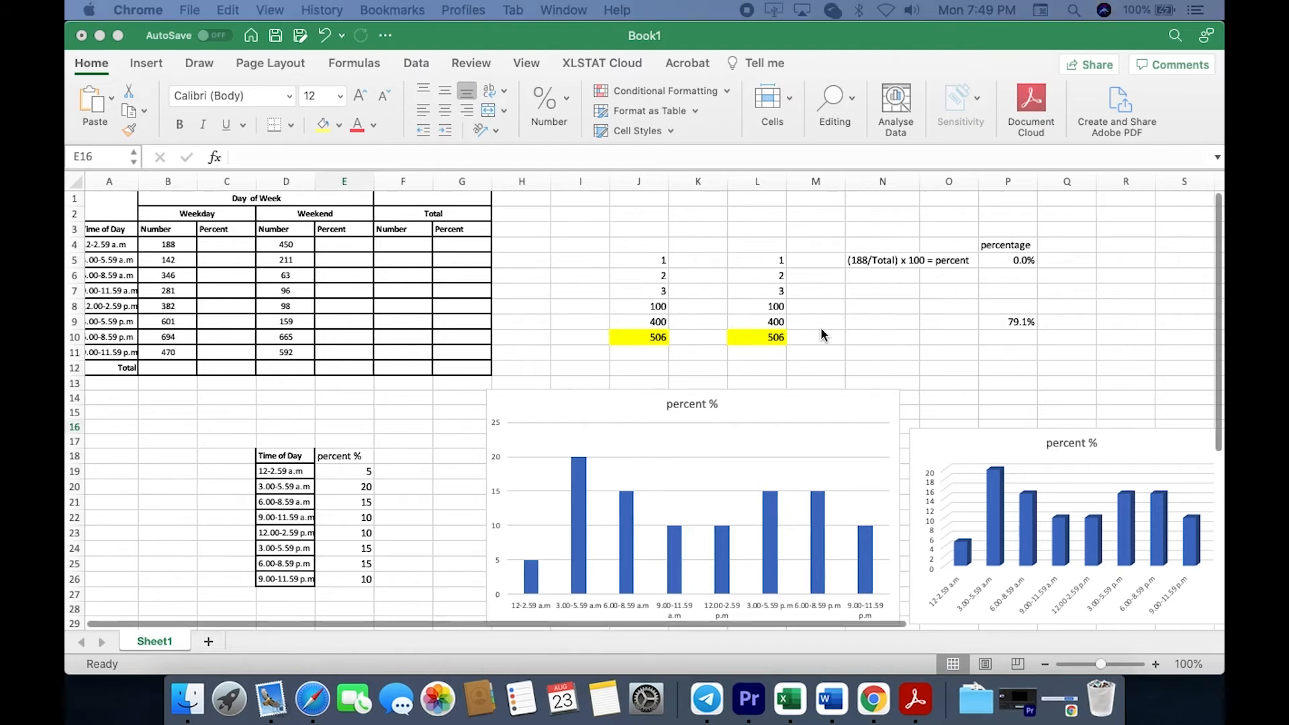
left_click(657, 269)
left_click(656, 261)
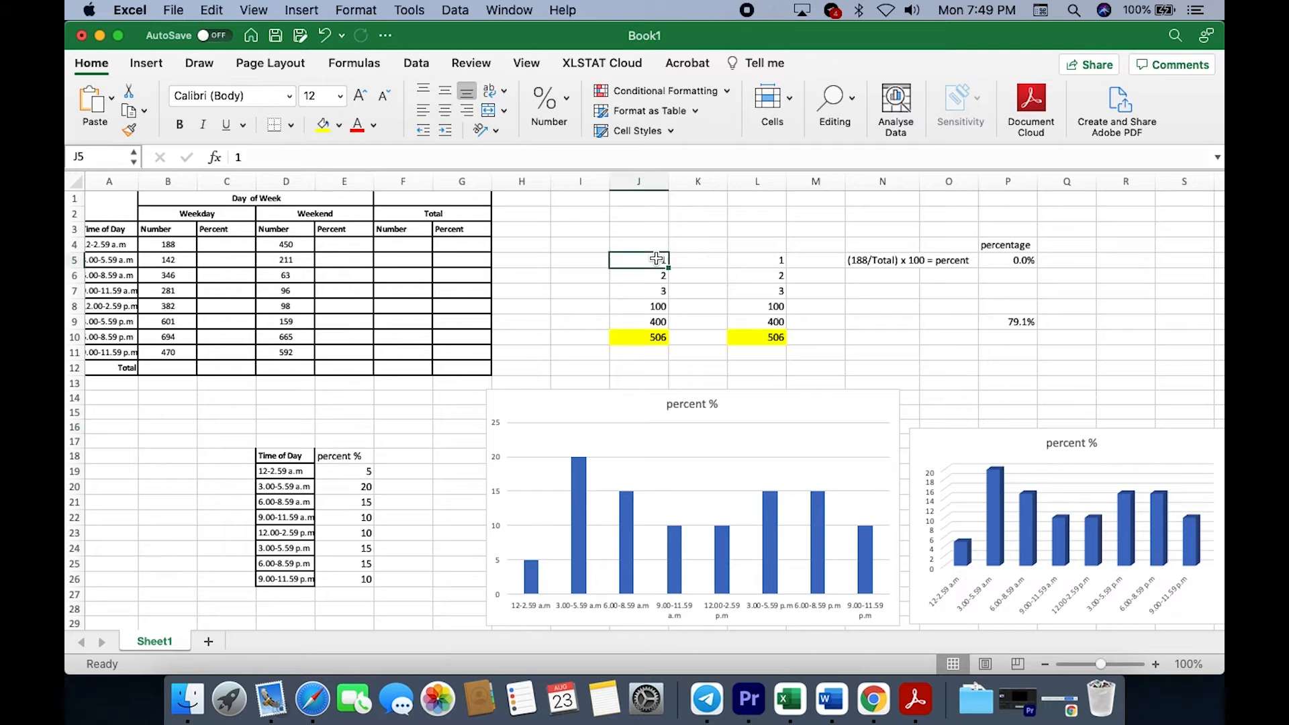
left_click(656, 338, "shift")
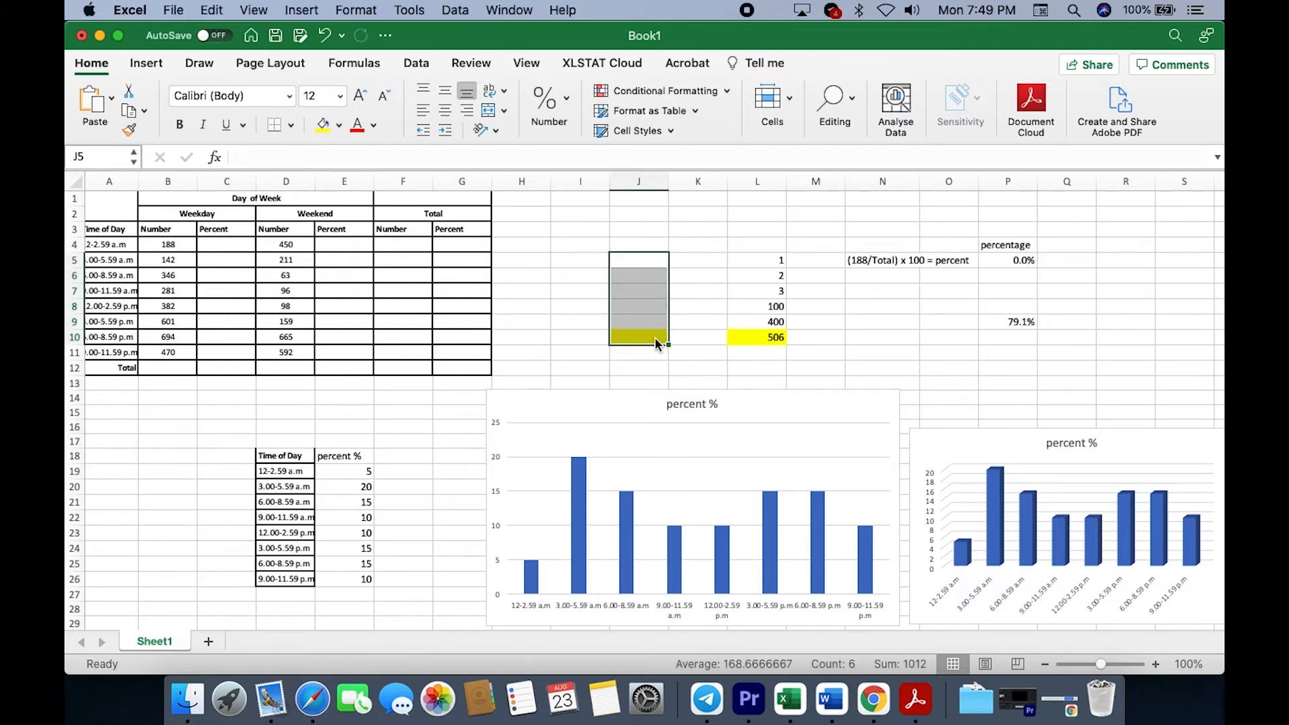
left_click(645, 262)
left_click(648, 305)
type("20")
key("BackSpace")
- Enter 20 in each of the cells J5 to J9
left_click(657, 263)
type("20")
key("Return")
type("20")
key("Return")
type("20")
key("Return")
type("20")
key("Return")
type("20")
key("Return")
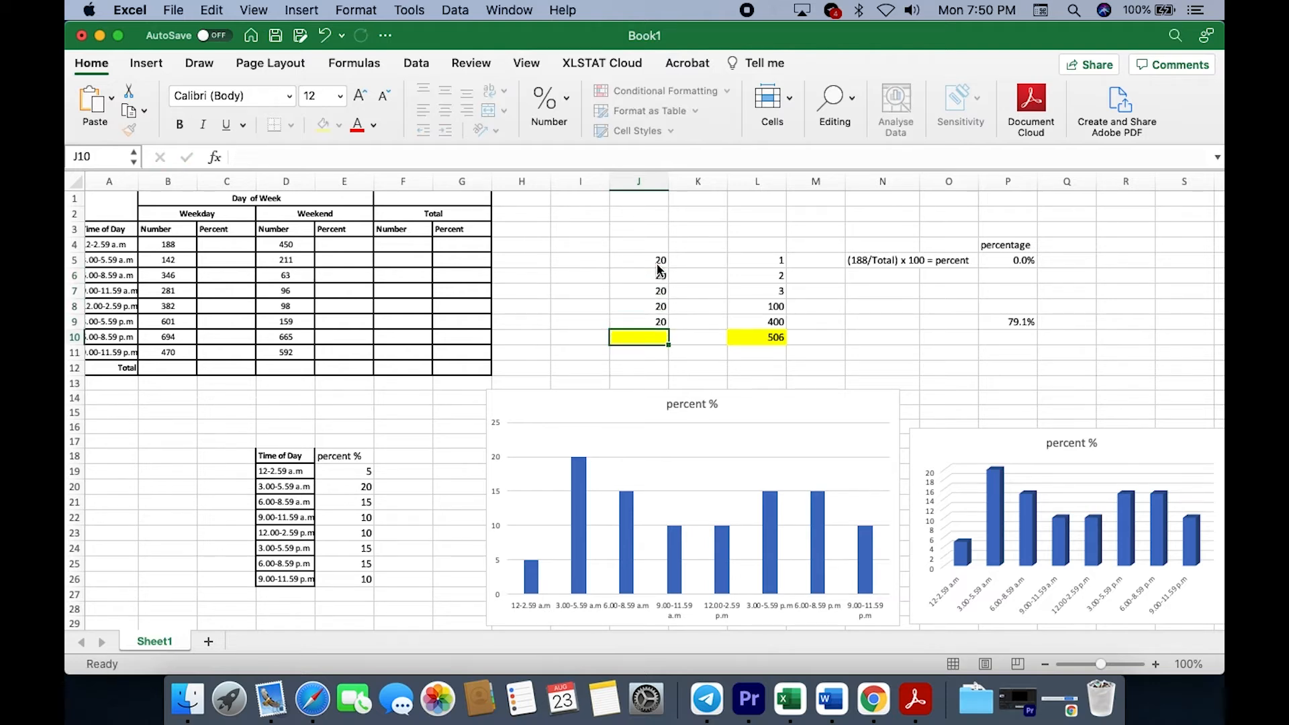
- Enter 100 in J10 as the total of the sample numbers in J5 to J9
left_click(662, 260)
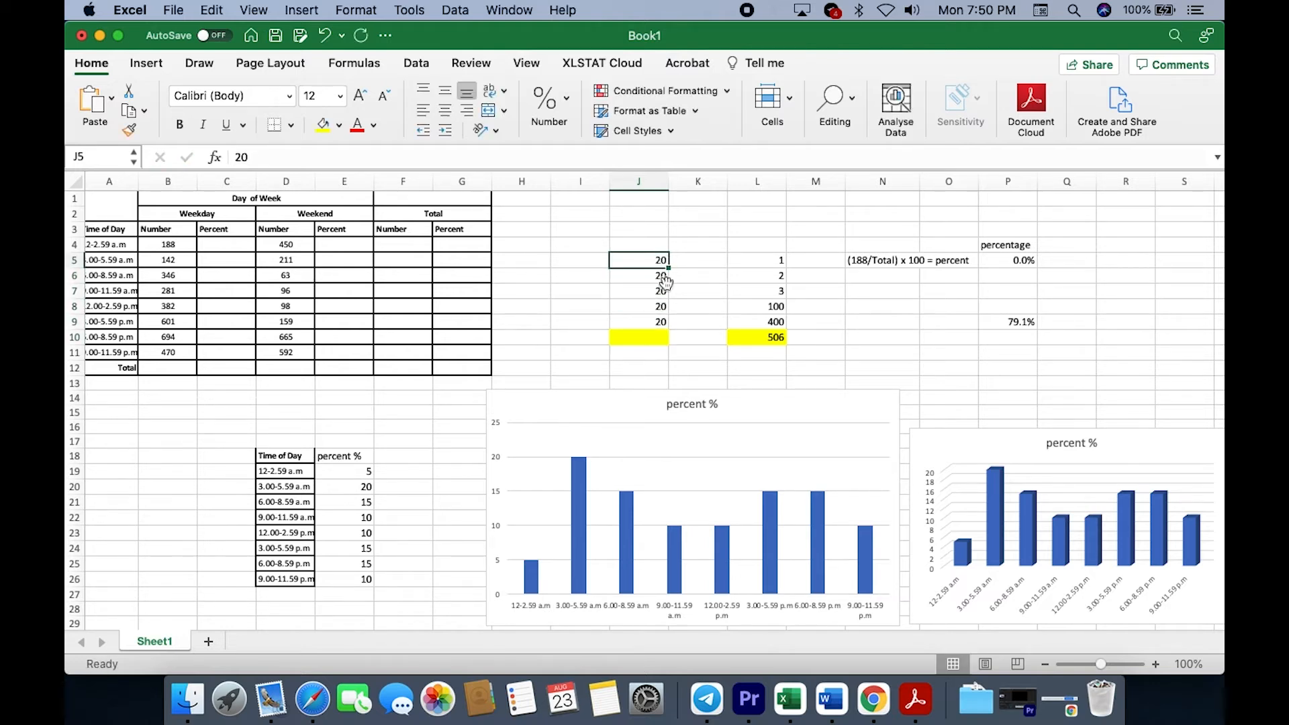
left_click(658, 336)
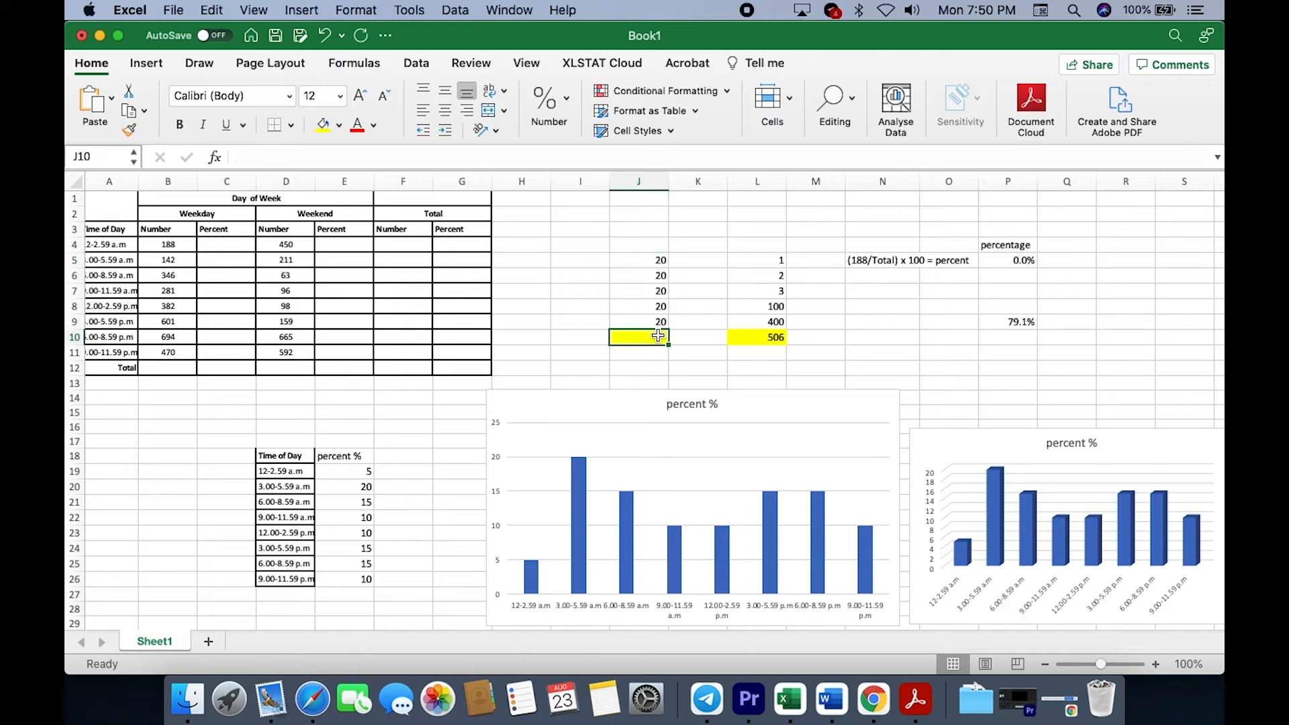
left_click(660, 261)
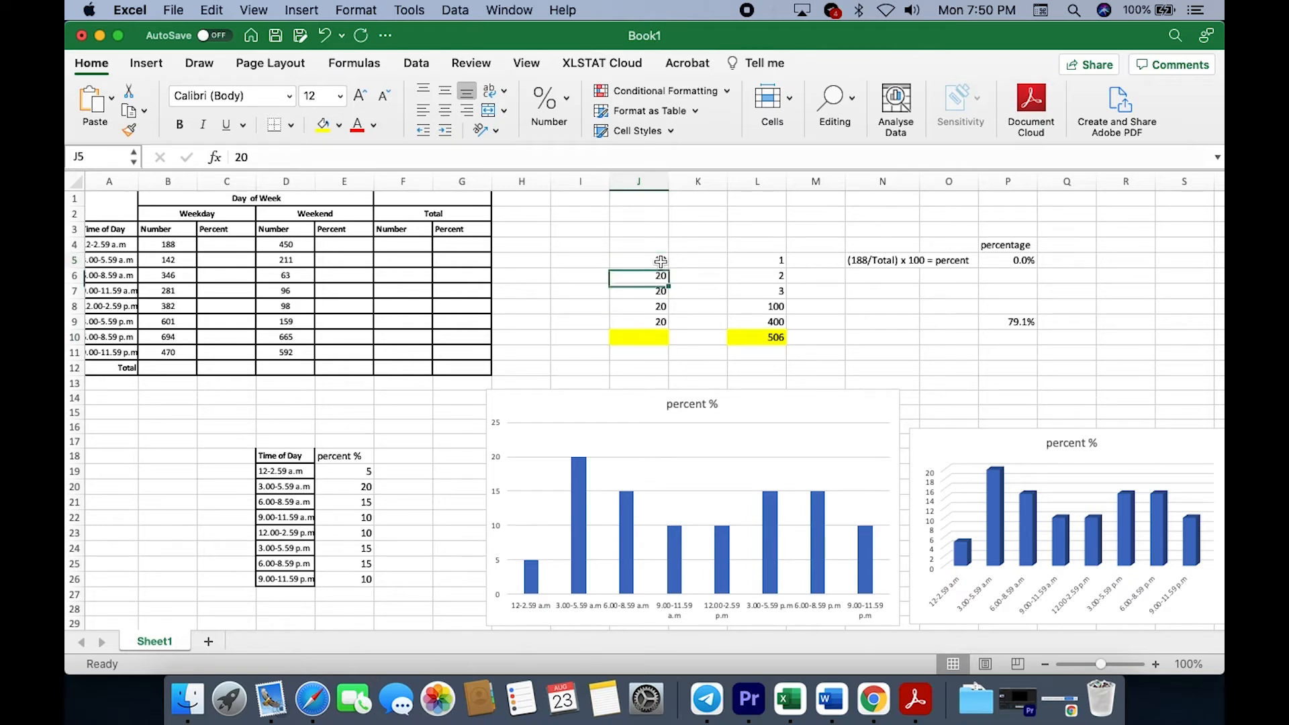
left_click(661, 276)
left_click(661, 292)
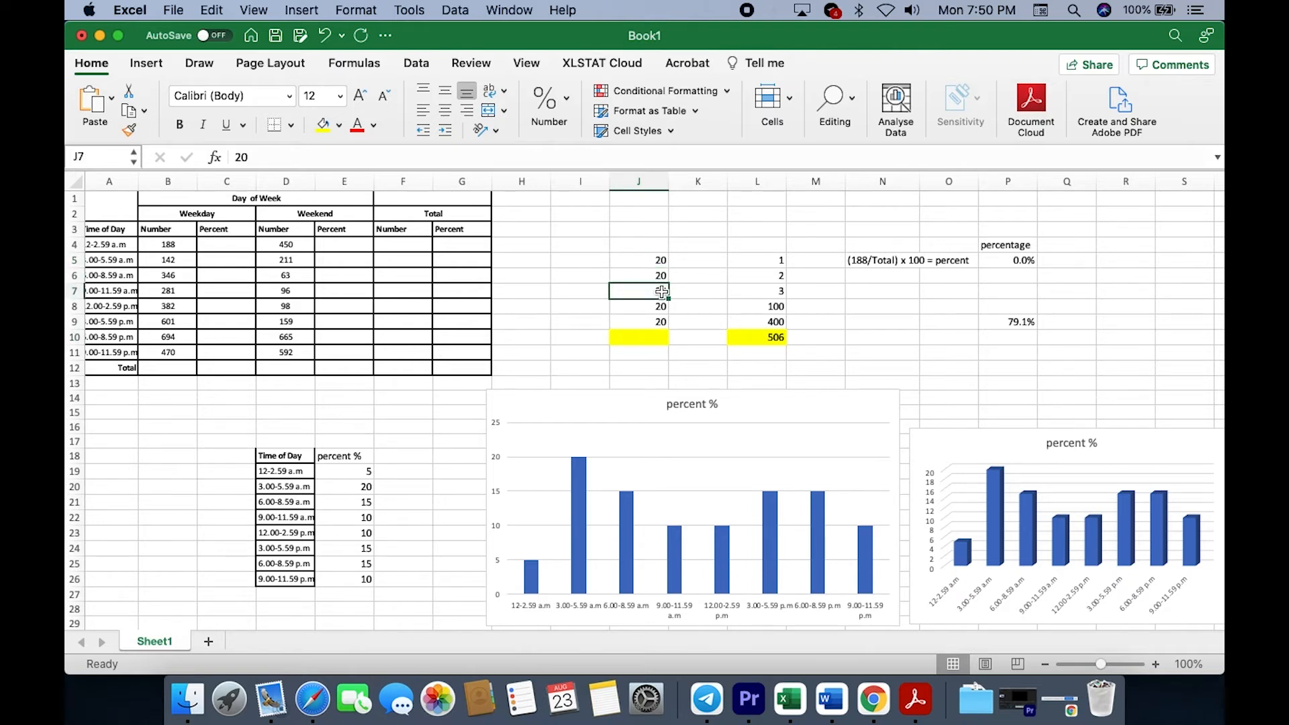
left_click(660, 307)
left_click(660, 325)
left_click(651, 343)
type("100")
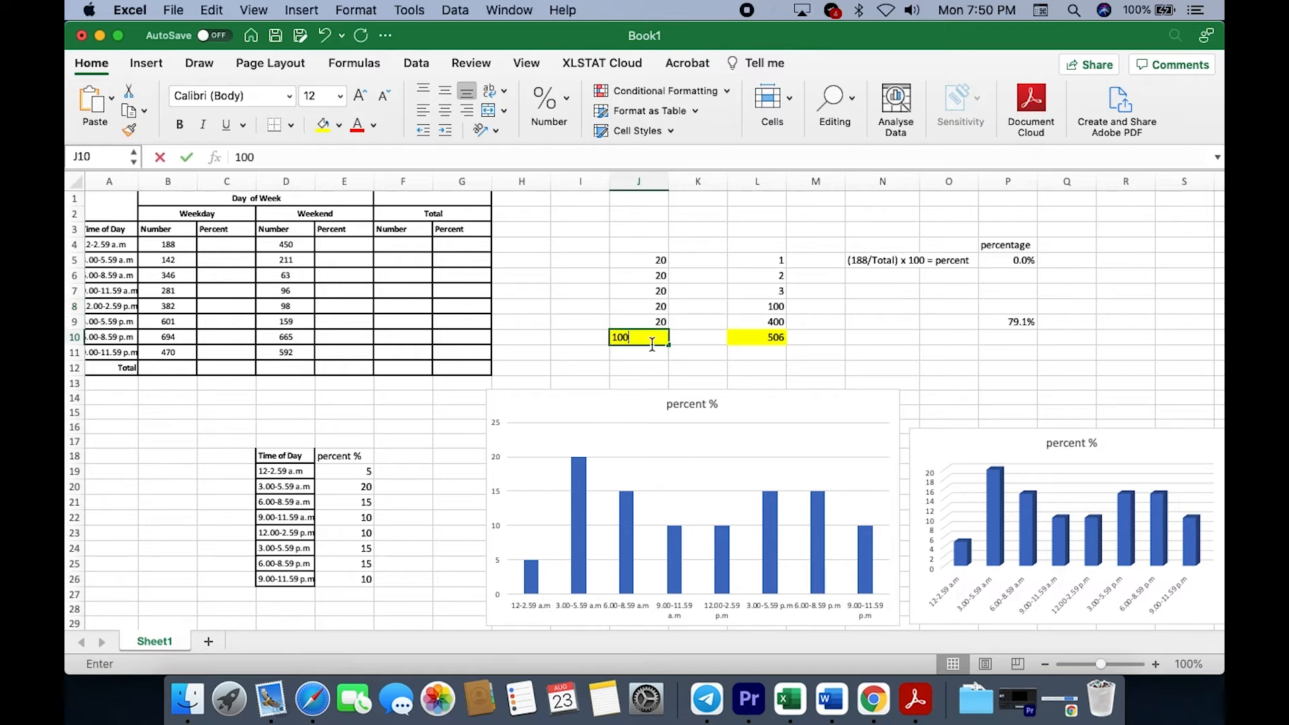
key("BackSpace")
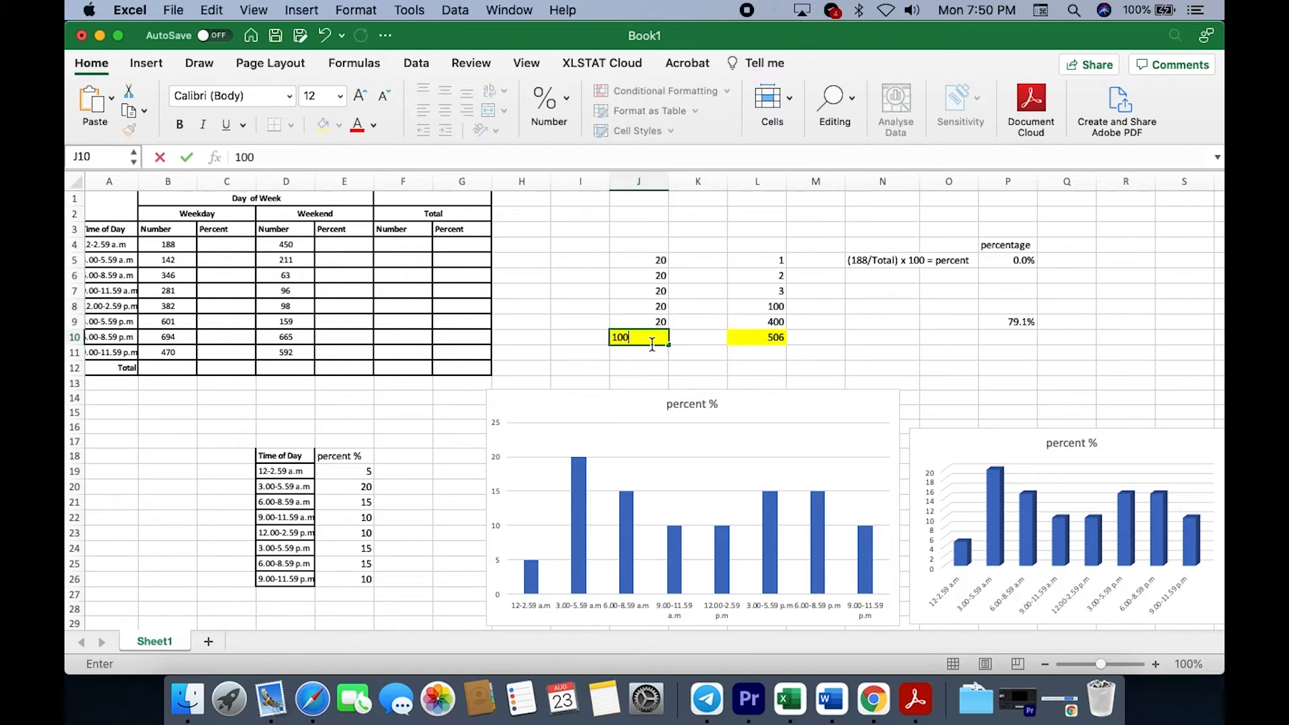
left_click(700, 347)
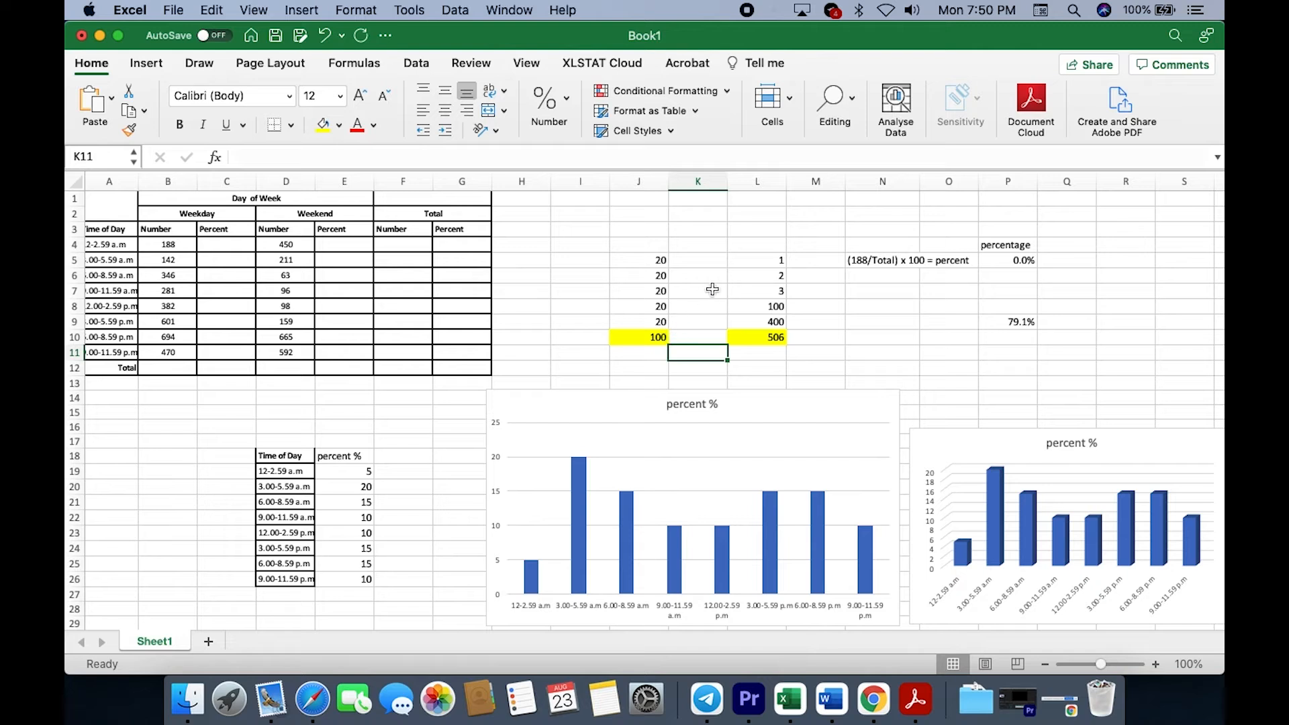
- Shade cell J5 with a light blue-grey fill
left_click(759, 261)
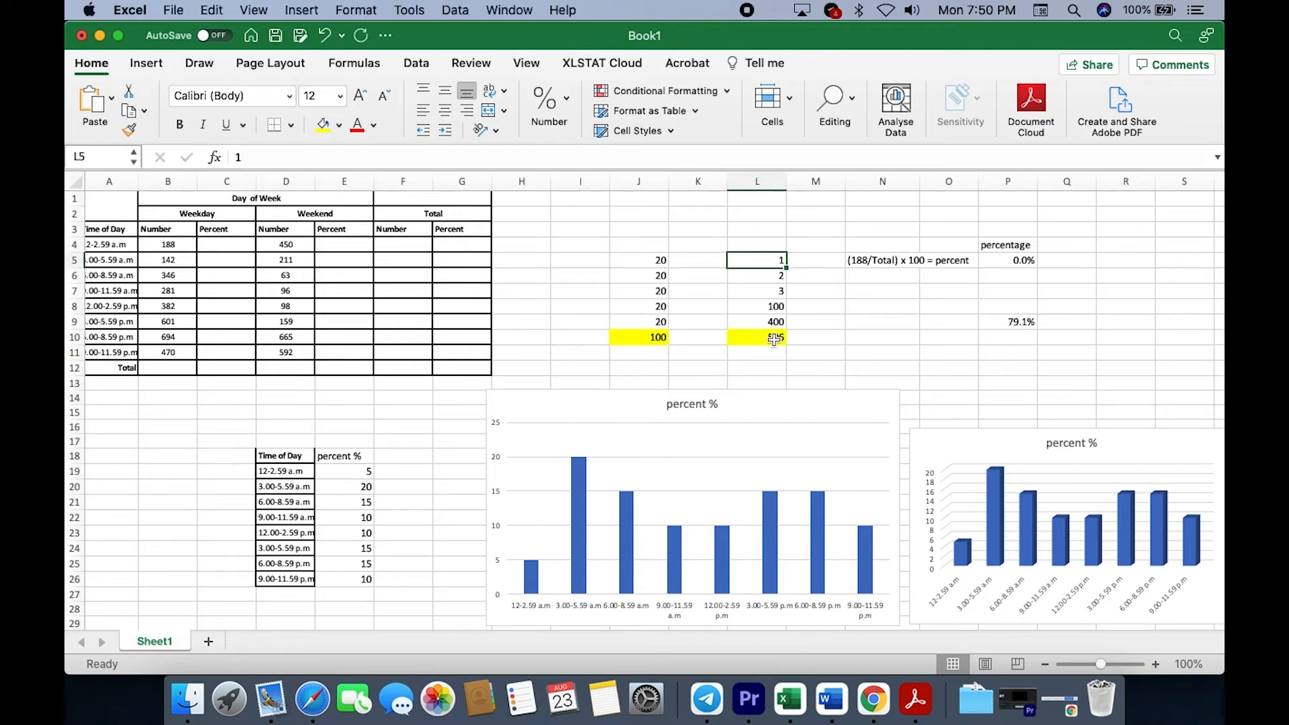
left_click(658, 259)
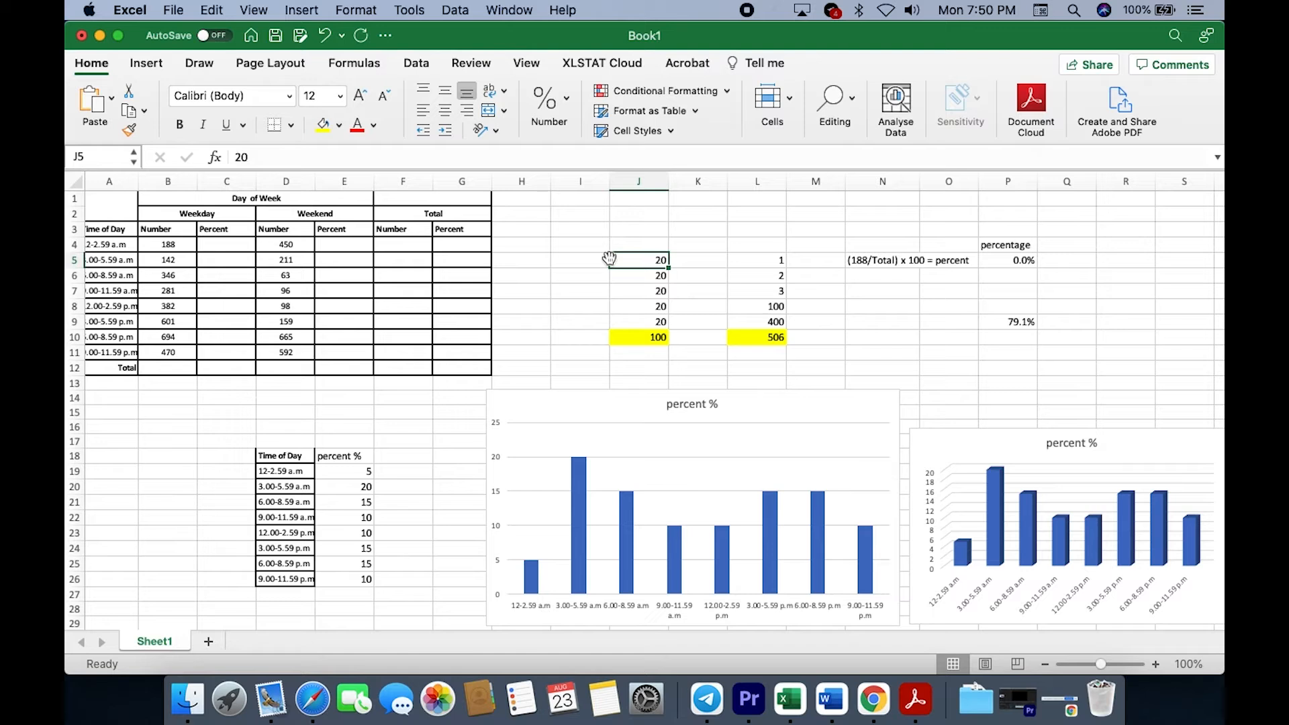
left_click(339, 129)
left_click(382, 232)
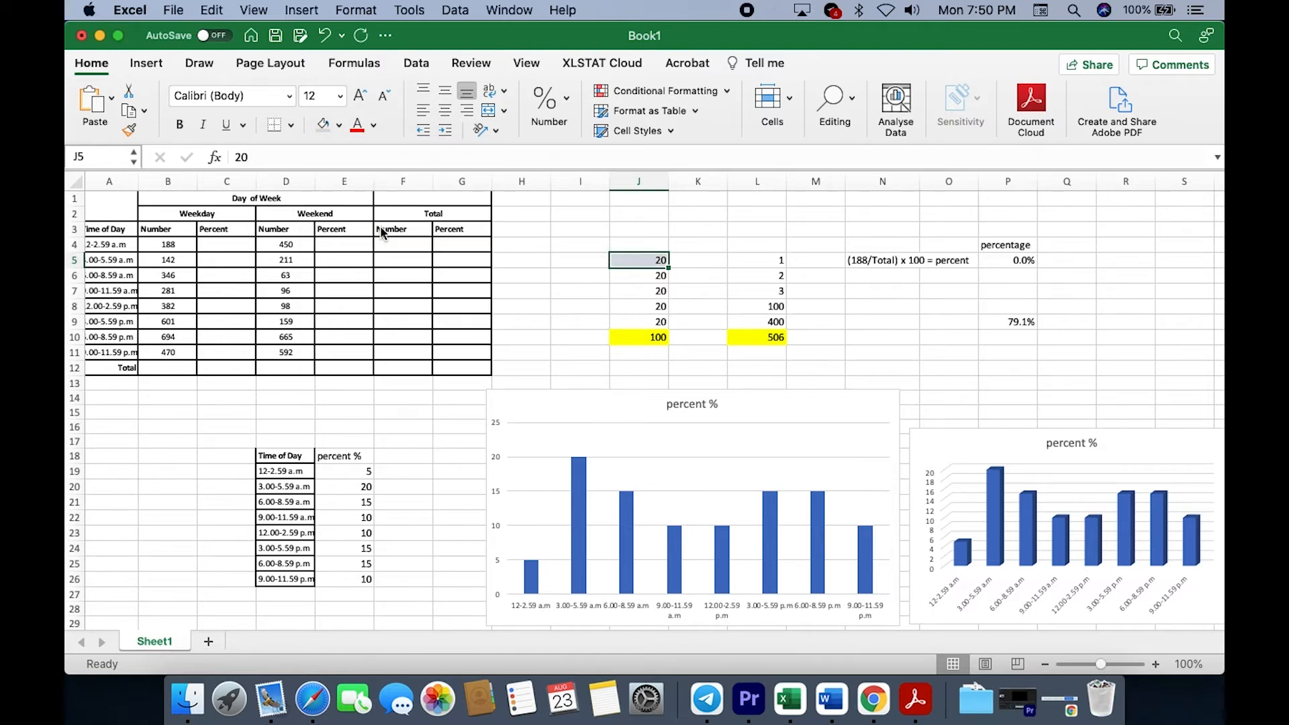
- Enter the first part of the worked calculation, "(20/100)", as text in K5
left_click(702, 260)
type("20/100")
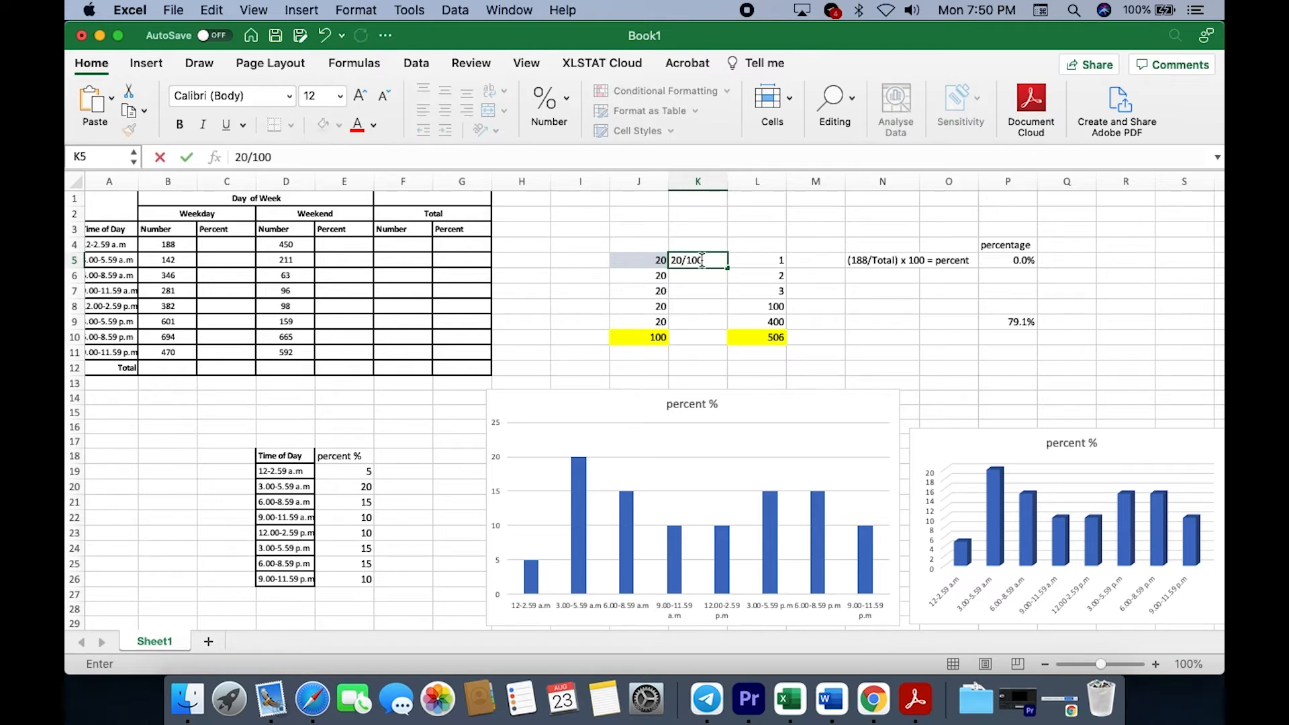
key("Left")
key("Left")
key("Left")
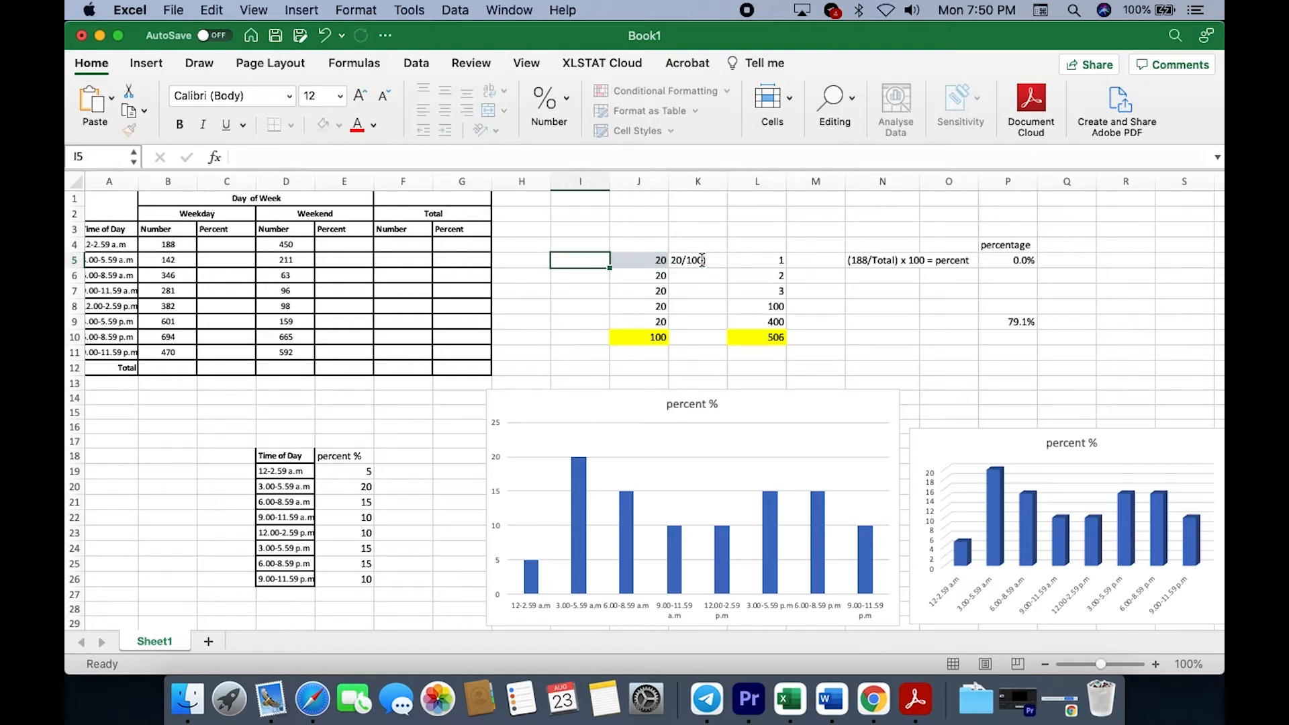
key("Right")
key("Right")
key("Right")
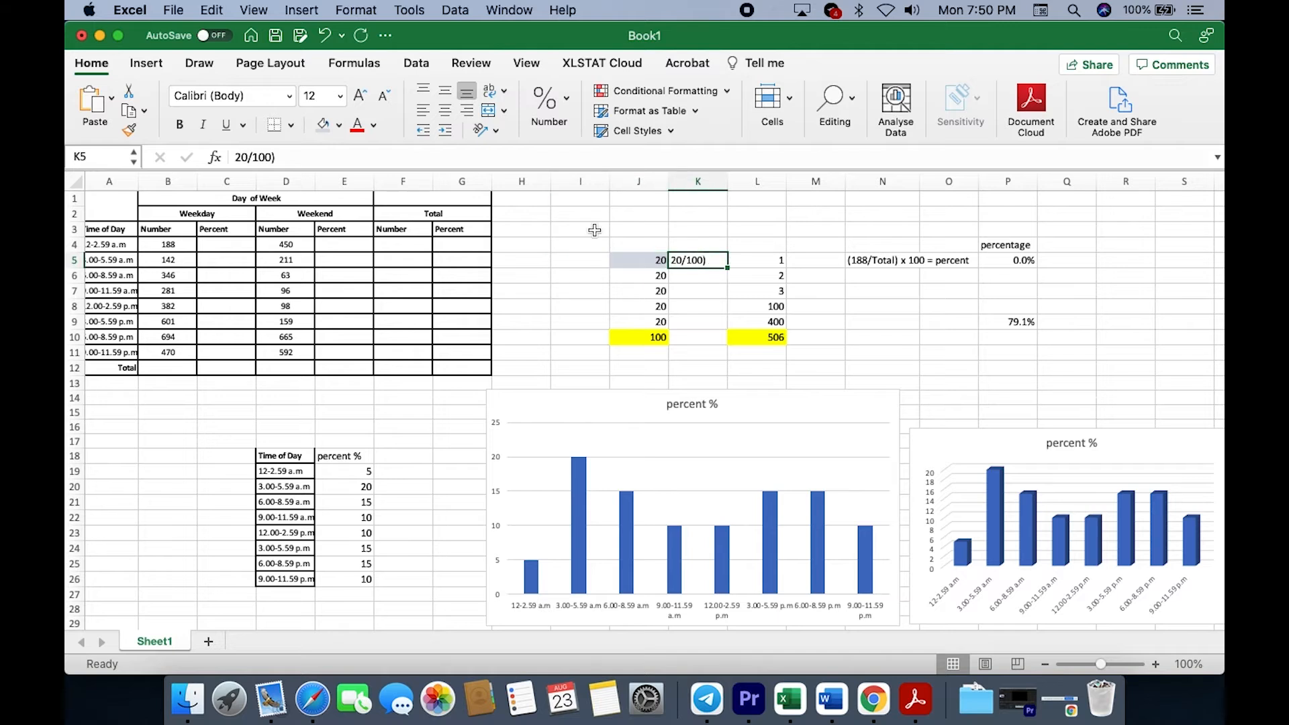
left_click(322, 156)
type(")")
double_click(235, 159)
left_click(235, 159)
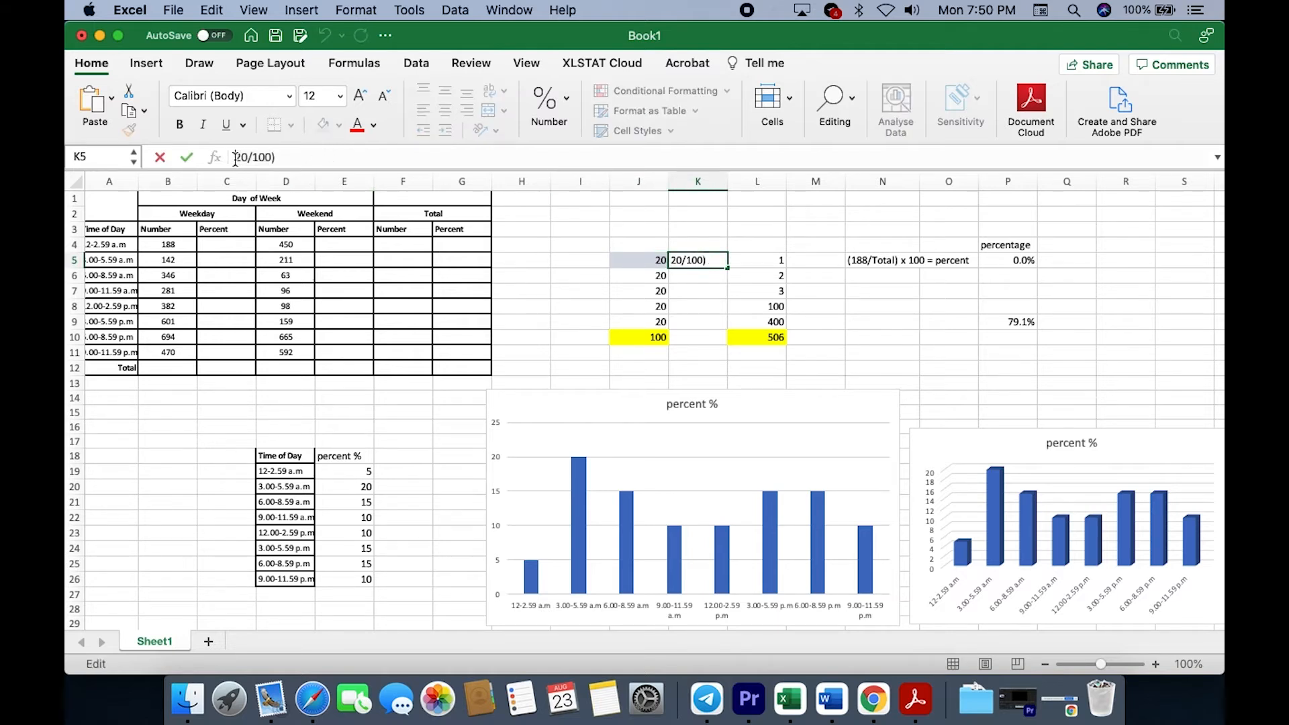
type("(")
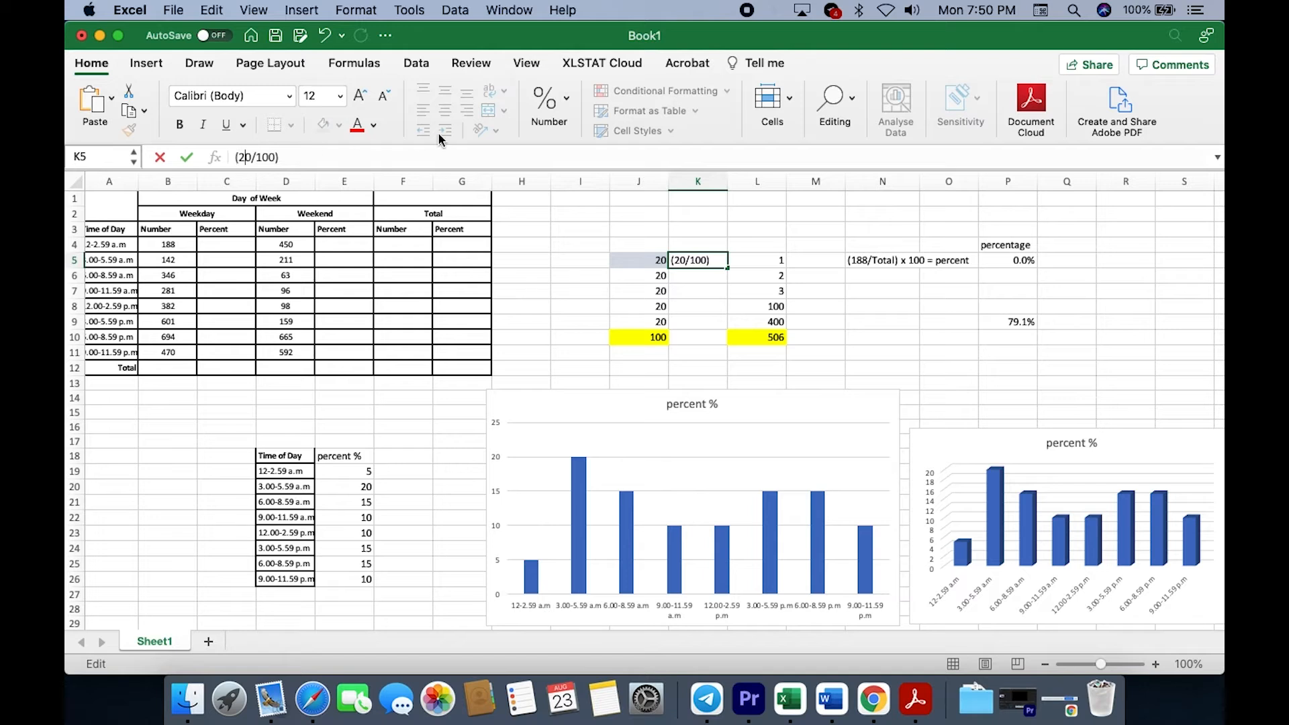
- Complete the K5 text as "(20/100) x 100 = 20%" and widen column K to fit it
type(" x 100 = 20")
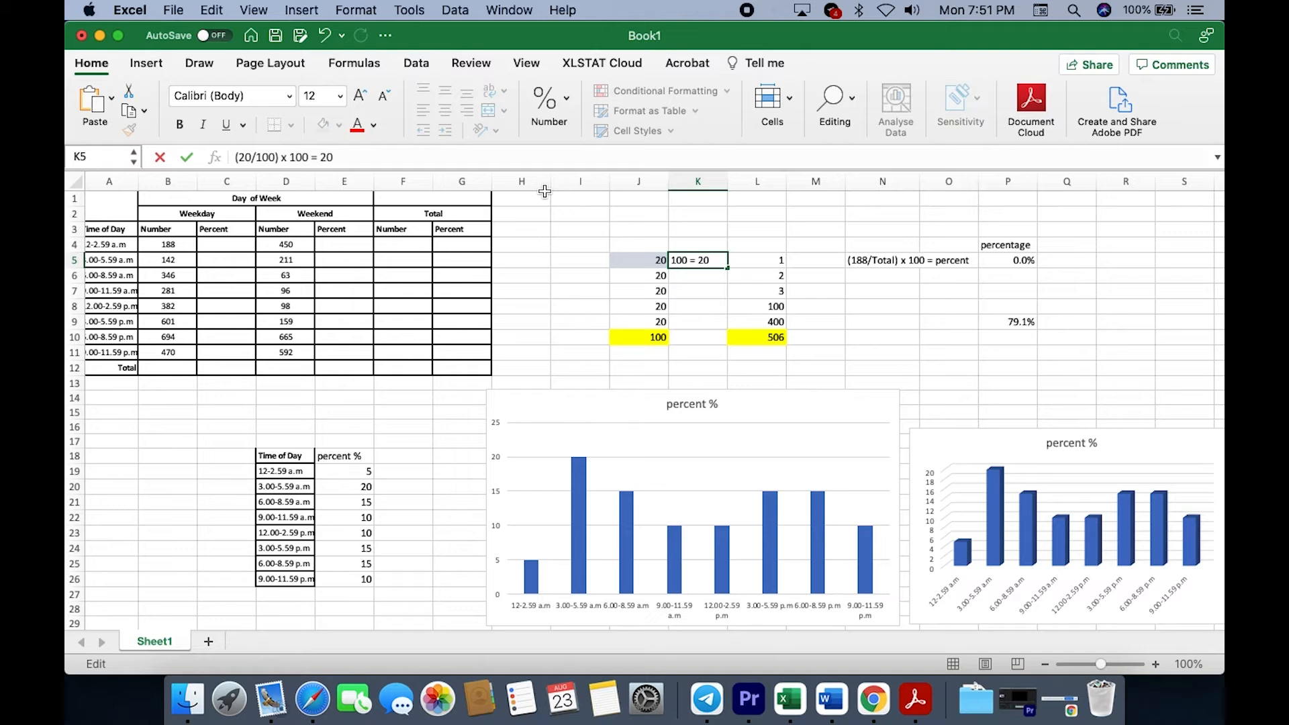
type("%")
key("Return")
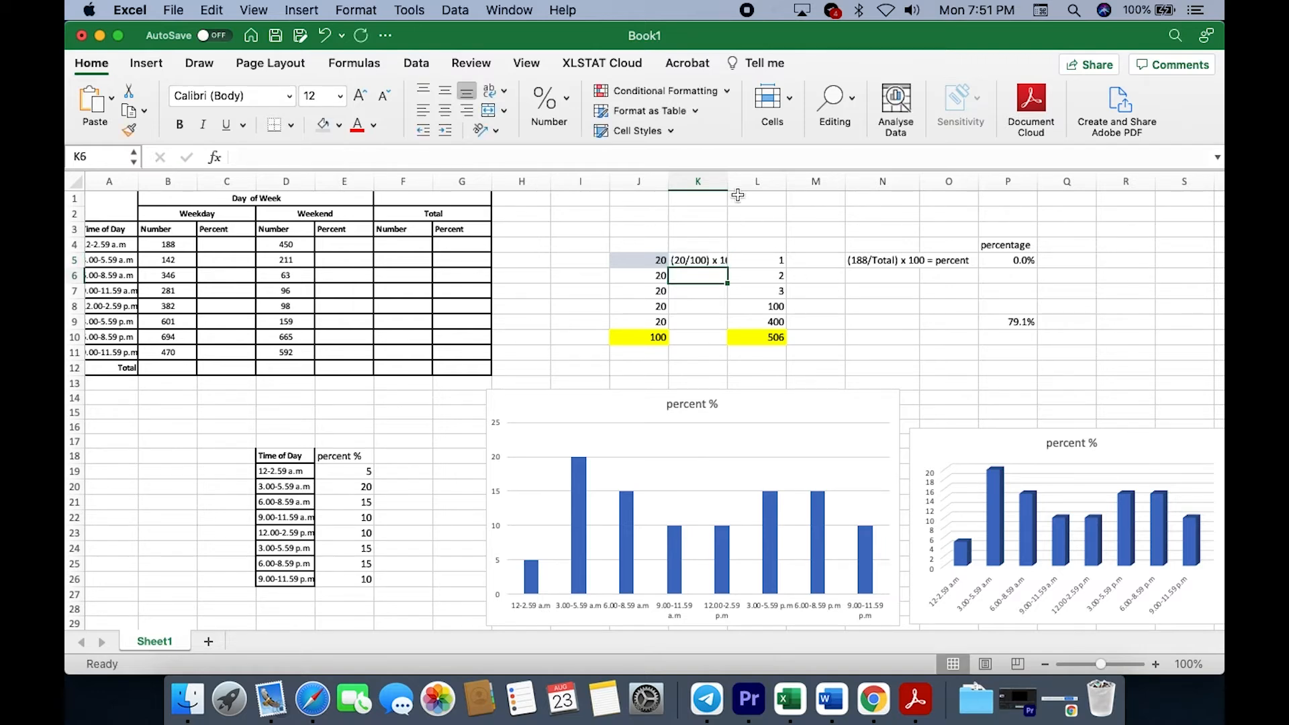
left_click_drag(728, 182, 771, 181)
- Replace the numbers in L5:L9 with a copy of J5:J9 and check the sum formula in L10
left_click(823, 260)
left_click(625, 263)
left_click(660, 319, "shift")
key("super+c")
left_click(824, 259)
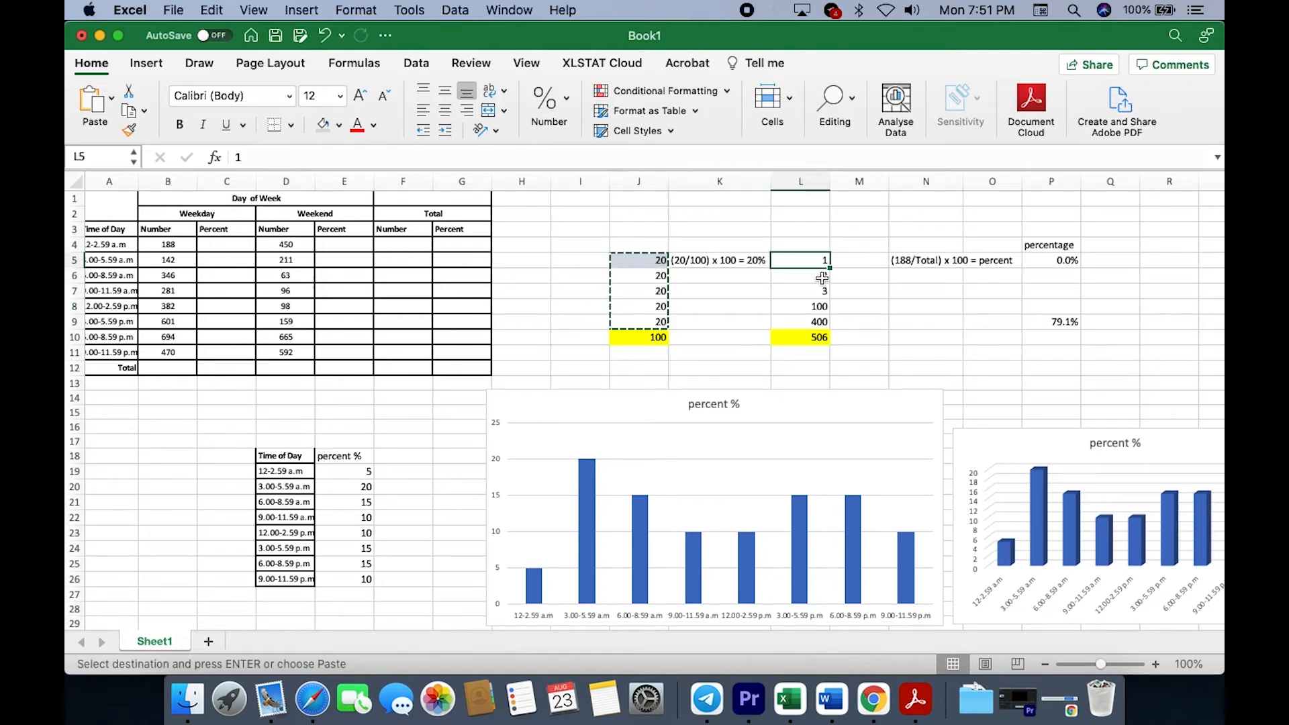
left_click(823, 318, "shift")
key("super+v")
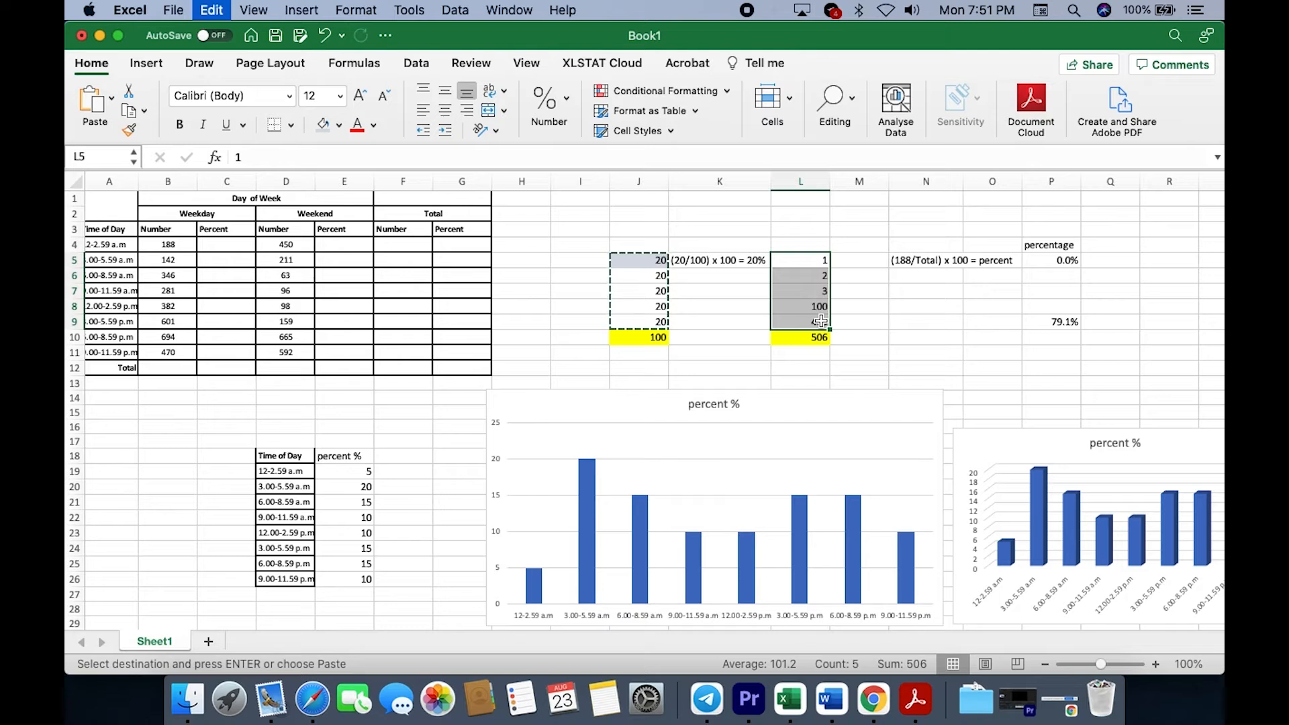
left_click(818, 340)
left_click(818, 341)
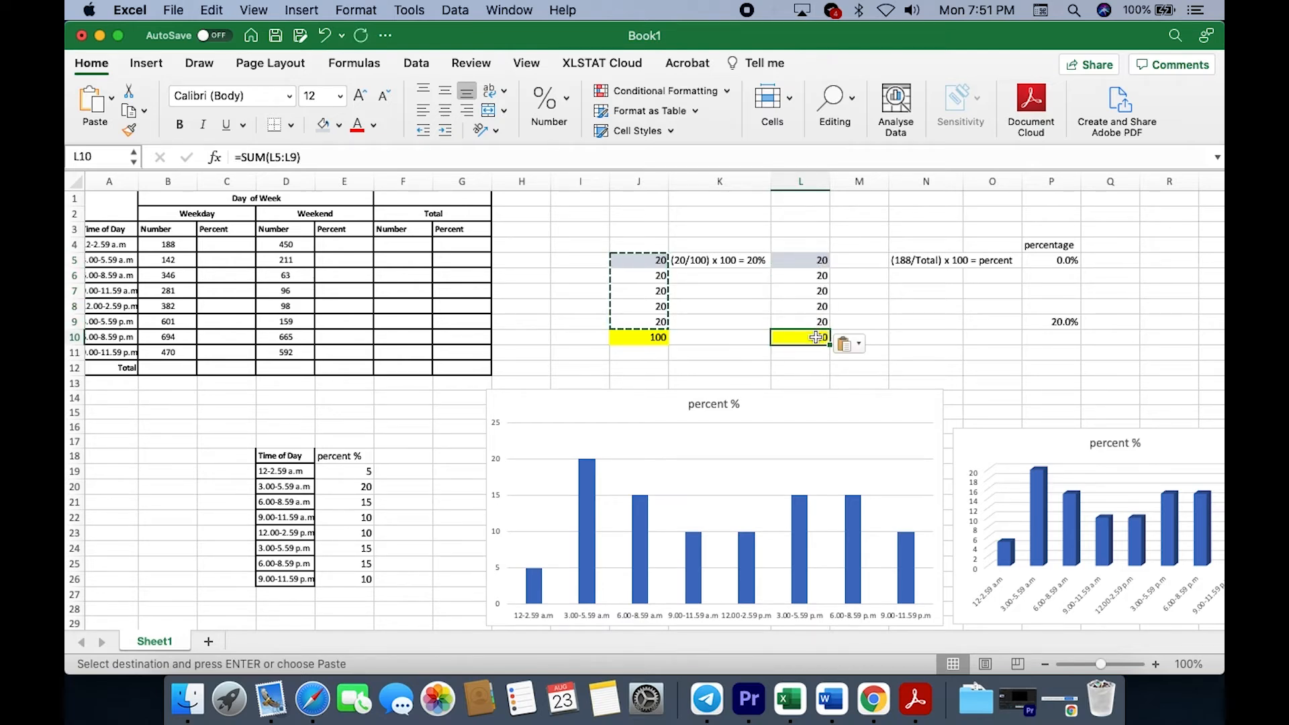
- Enter the heading "percent" in cell M4
left_click(862, 259)
left_click(860, 247)
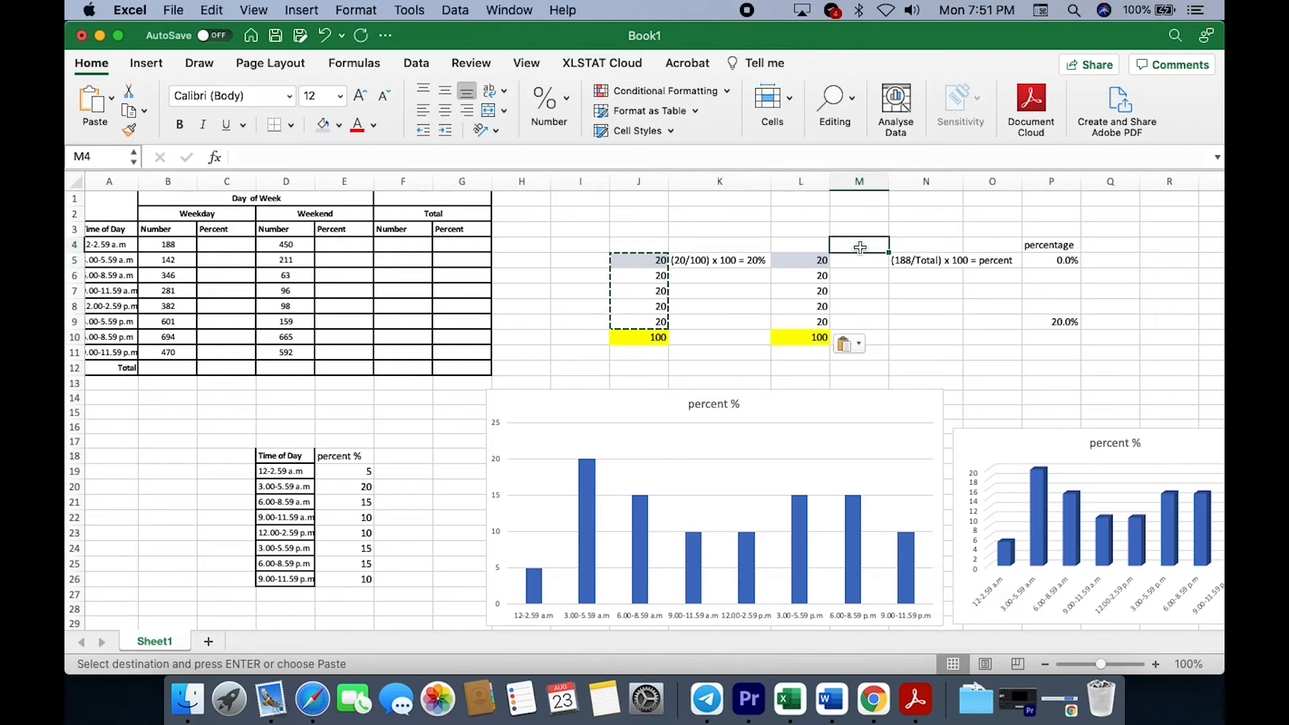
type("percent")
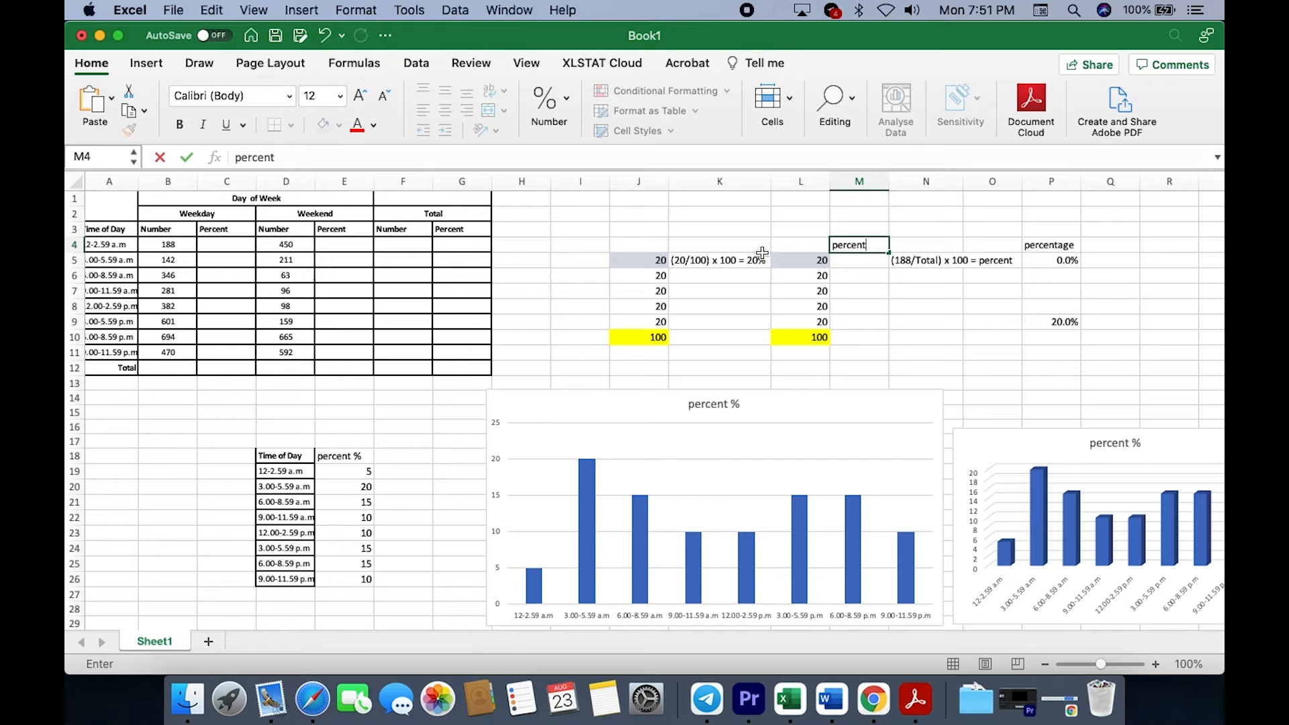
left_click(866, 263)
left_click(864, 250)
left_click_drag(866, 255, 865, 256)
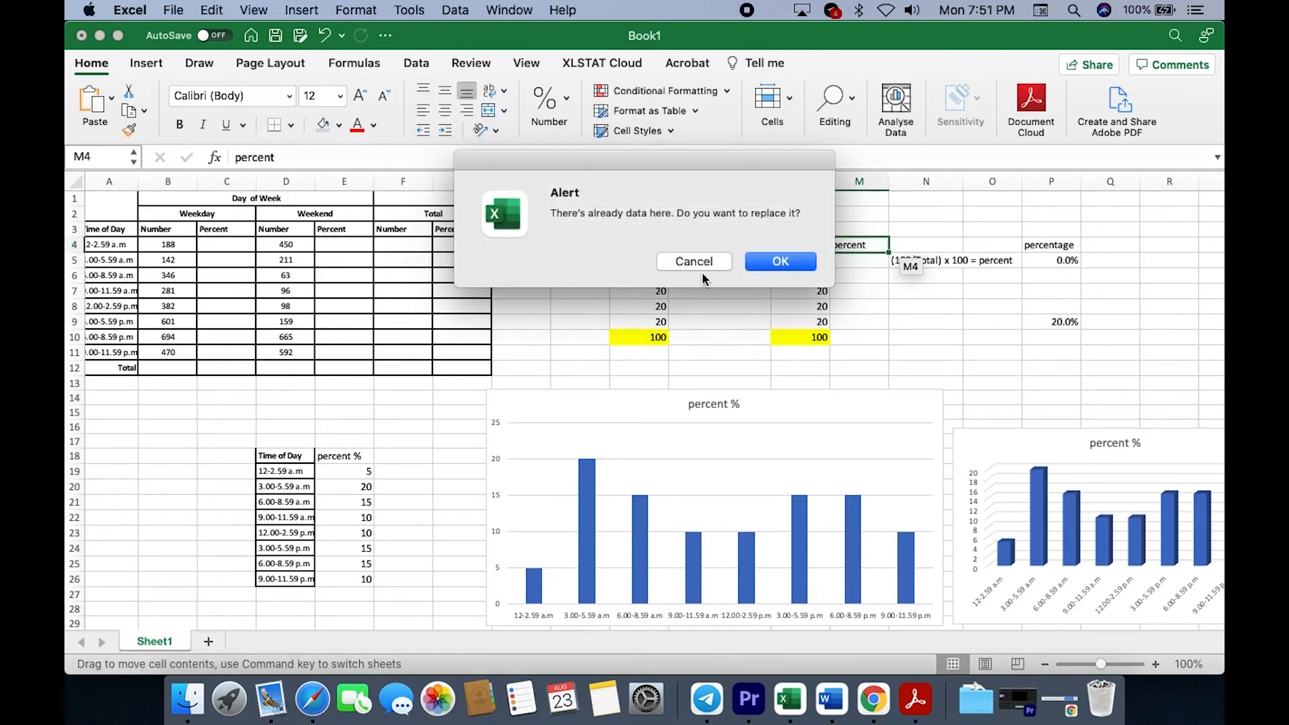
left_click(772, 259)
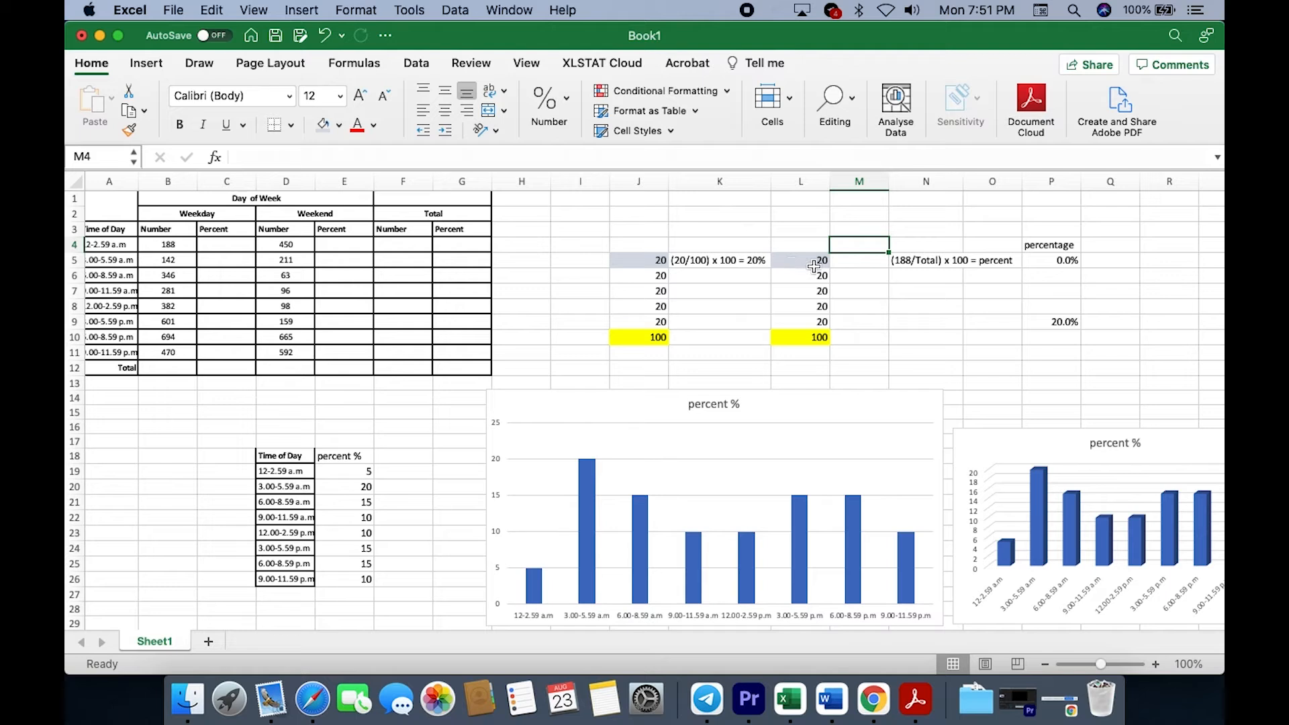
key("super+z")
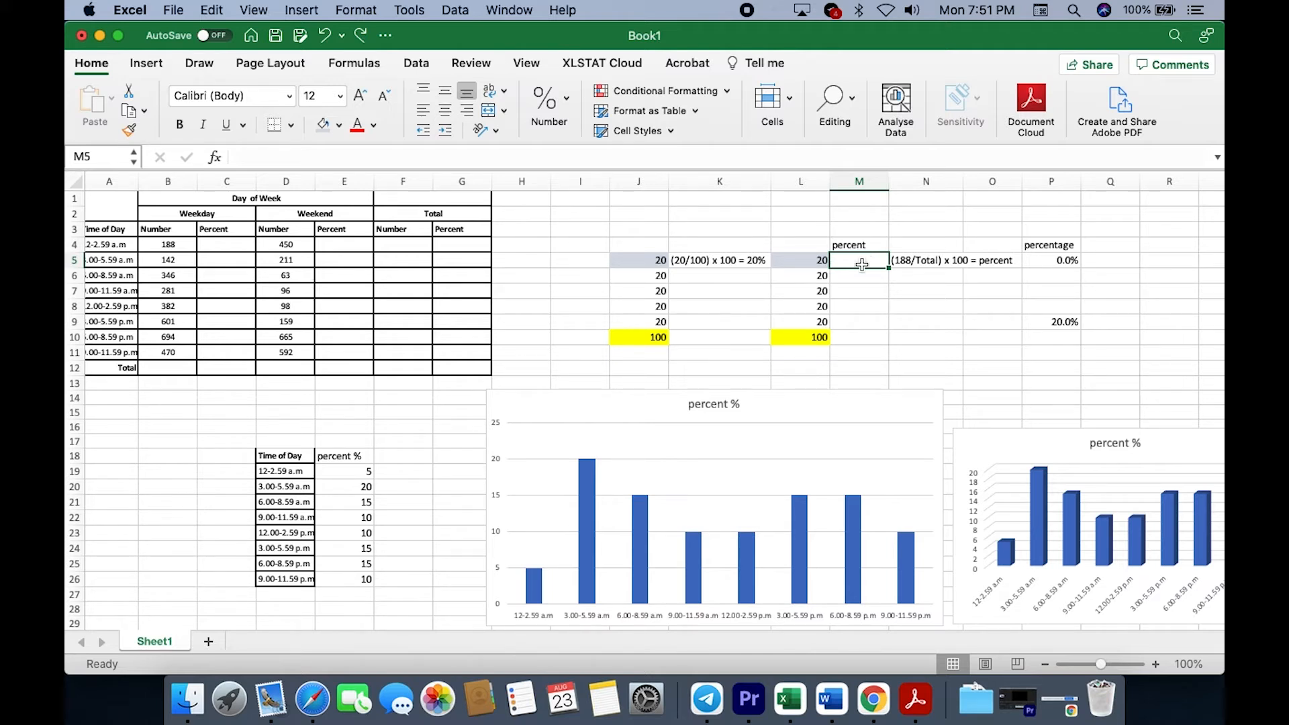
- Enter the formula =L5/L10 in cell M5 to divide the first sample number by the total
type("=")
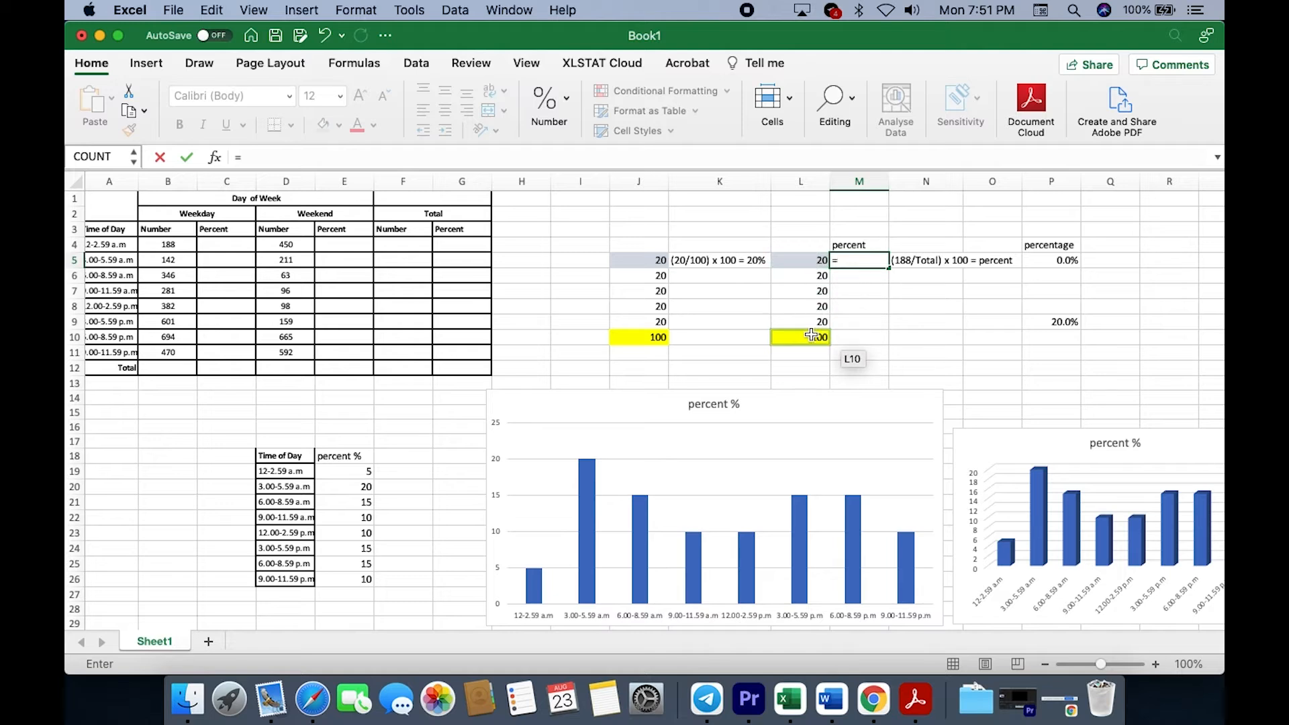
left_click(814, 261)
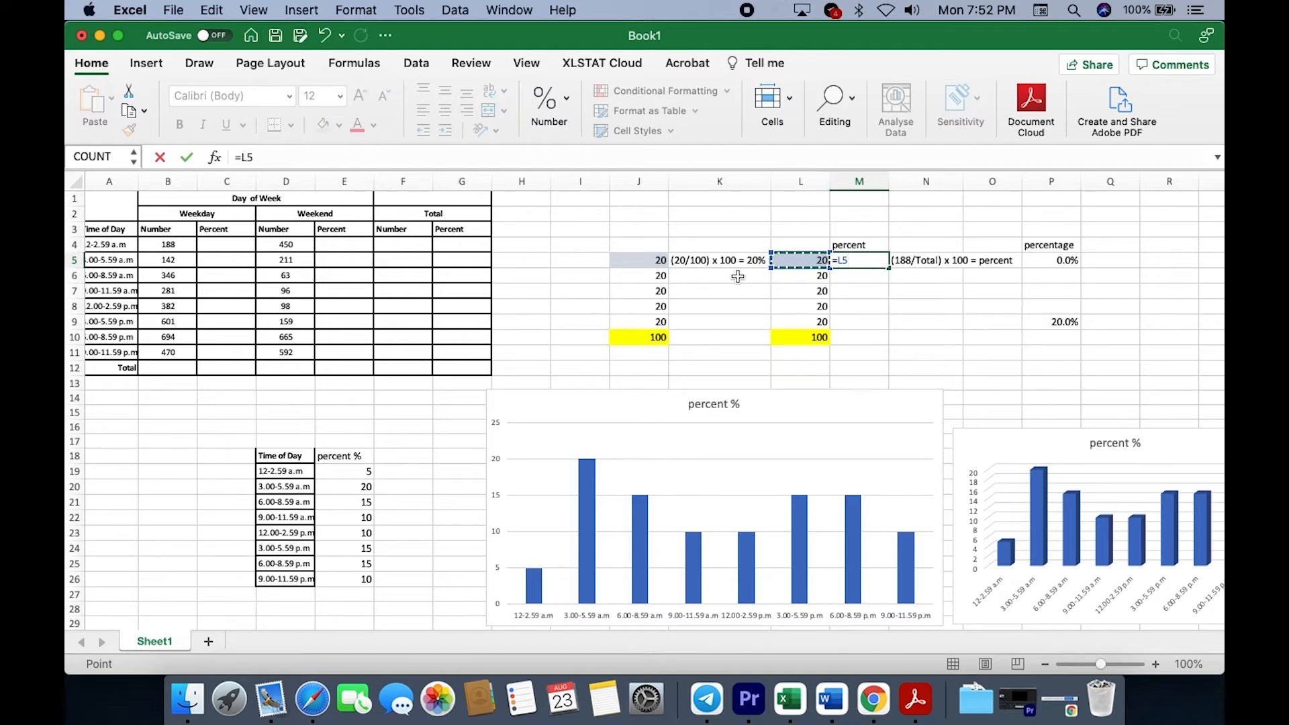
left_click(76, 259)
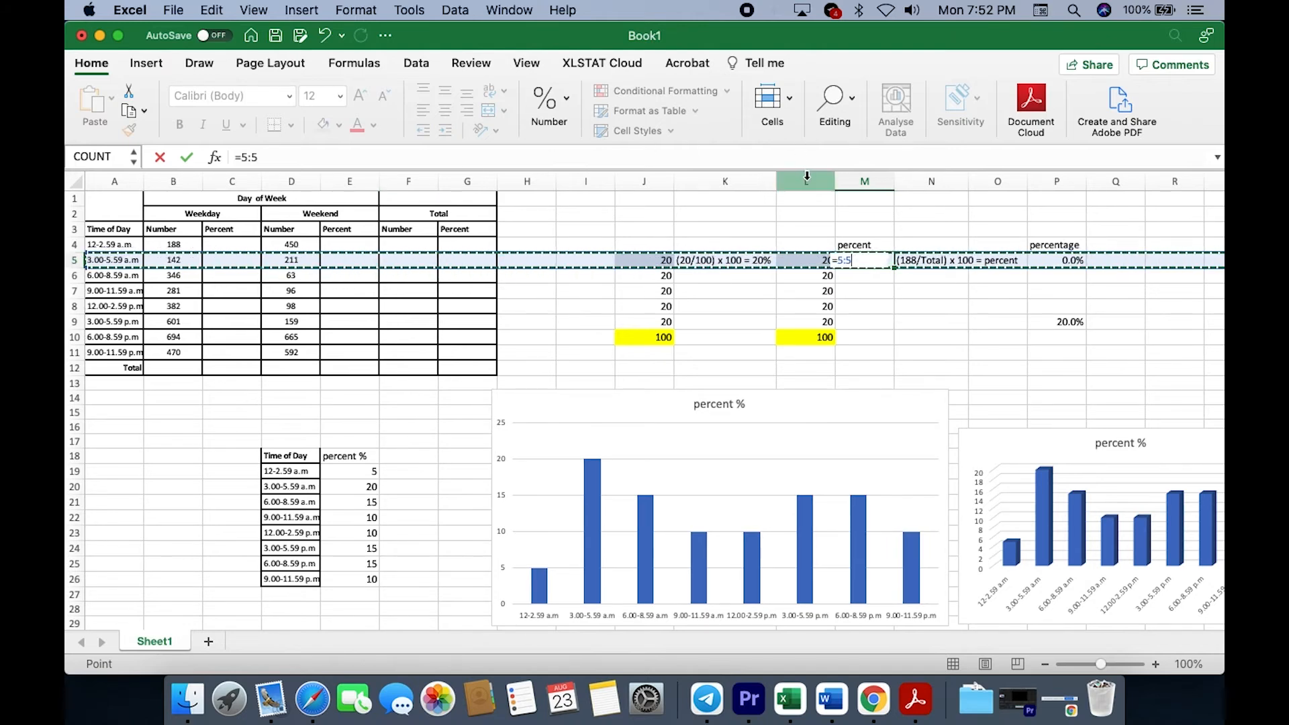
left_click(807, 179)
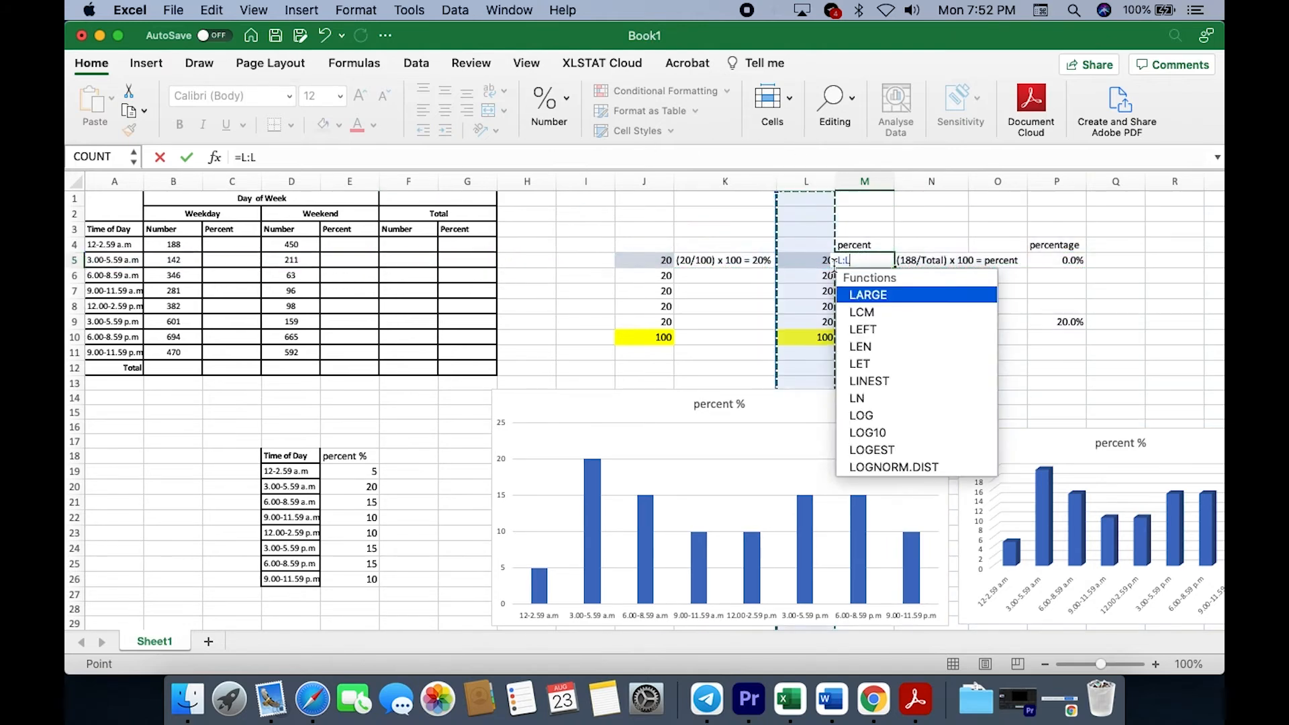
left_click(807, 260)
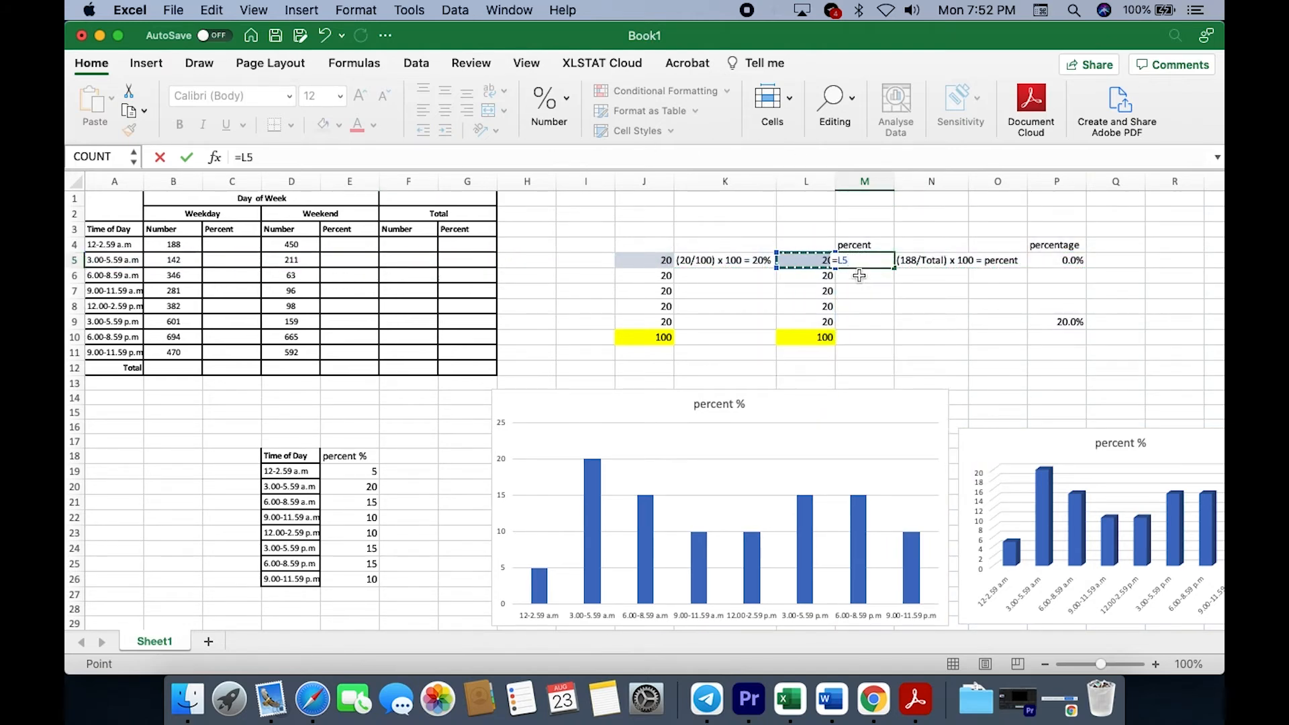
left_click_drag(785, 181, 820, 191)
left_click(822, 262)
type("/")
left_click(818, 341)
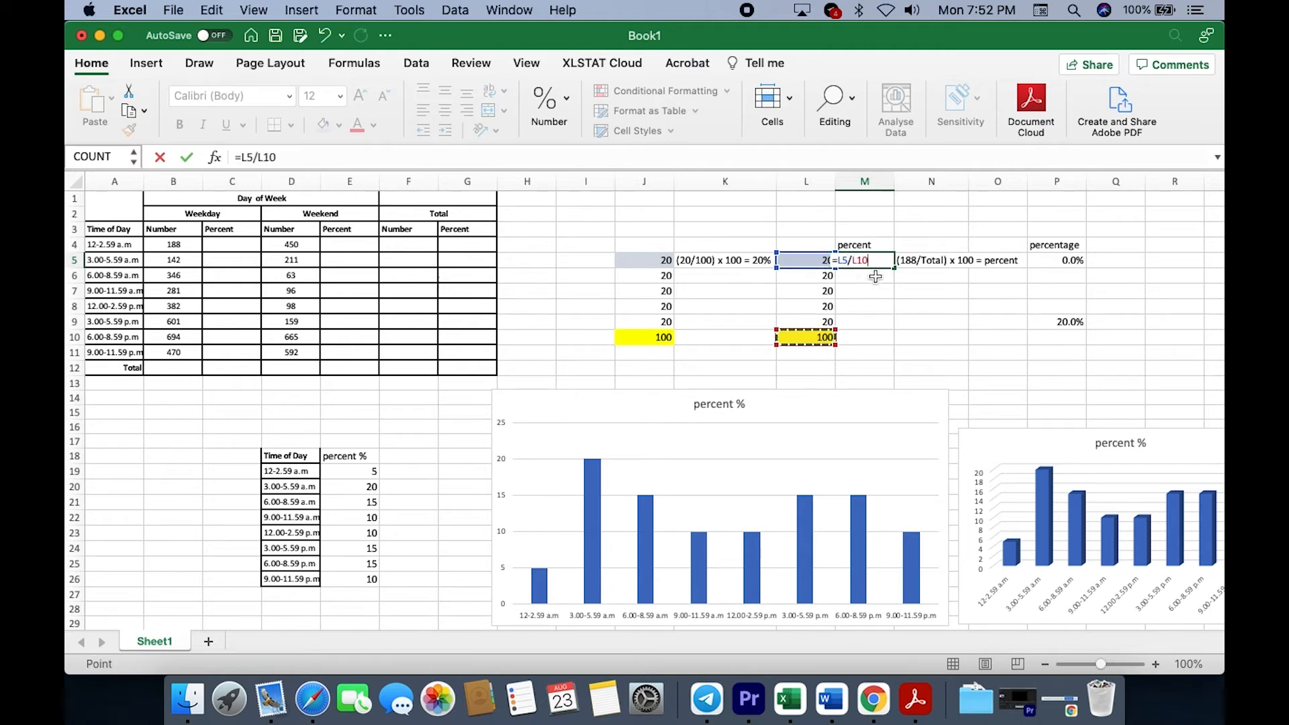
key("Return")
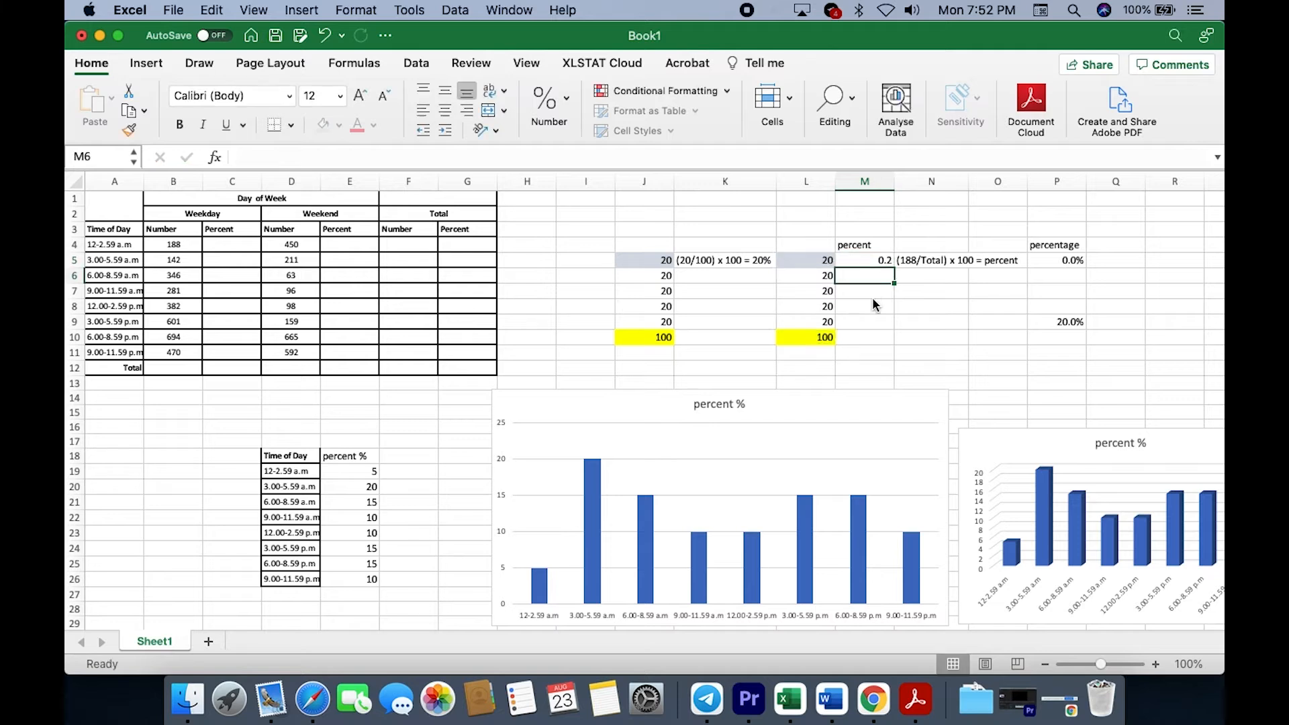
- Format the result in M5 as Percentage
left_click(881, 263)
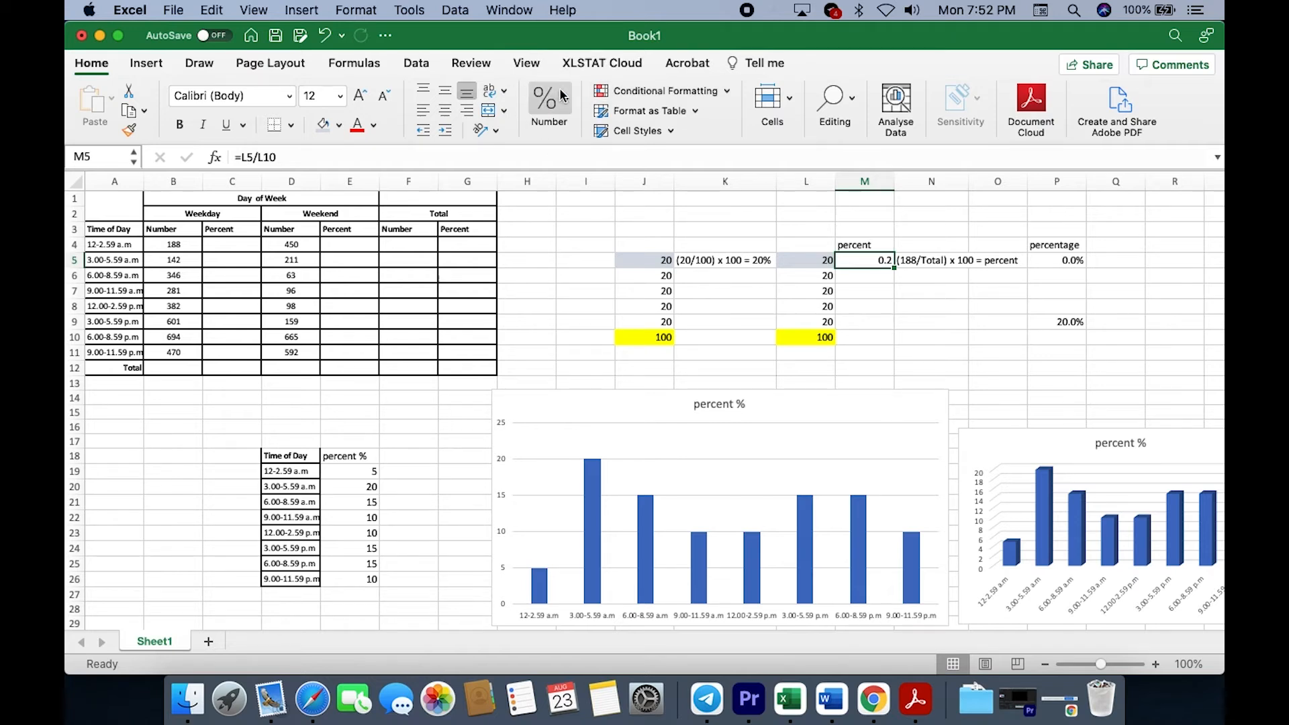
left_click(547, 106)
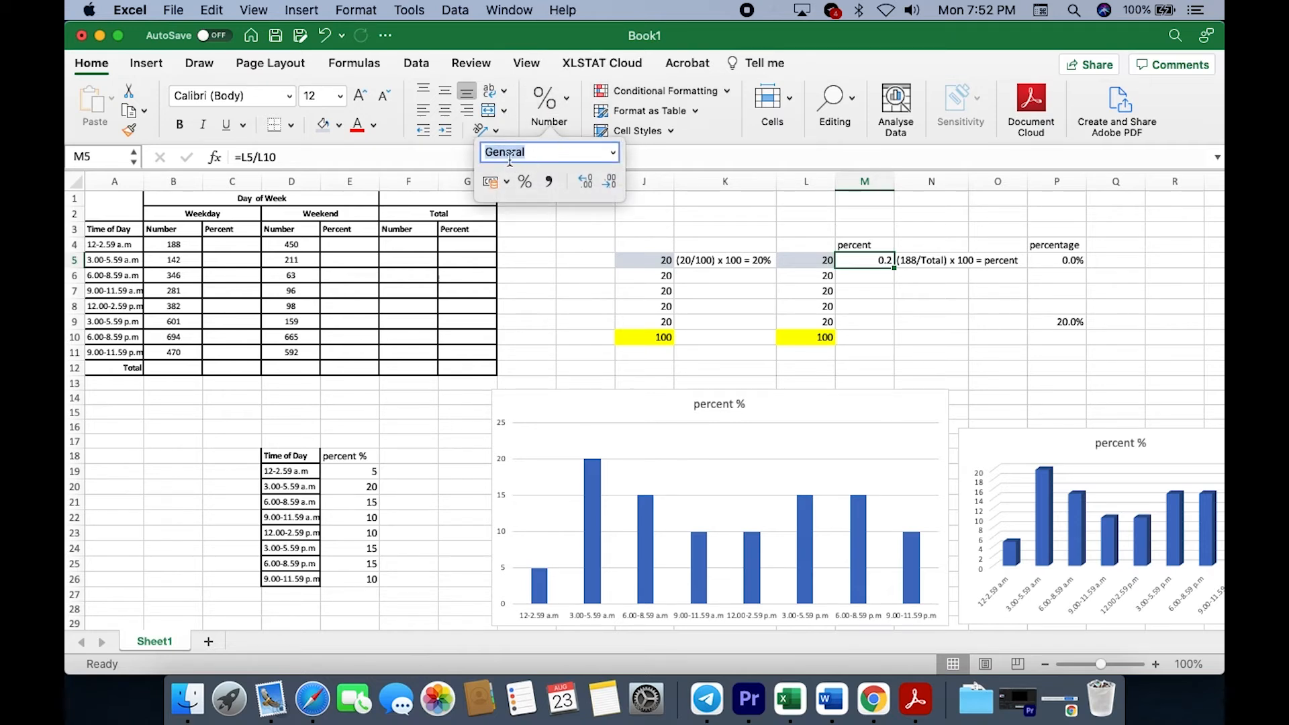
left_click(527, 184)
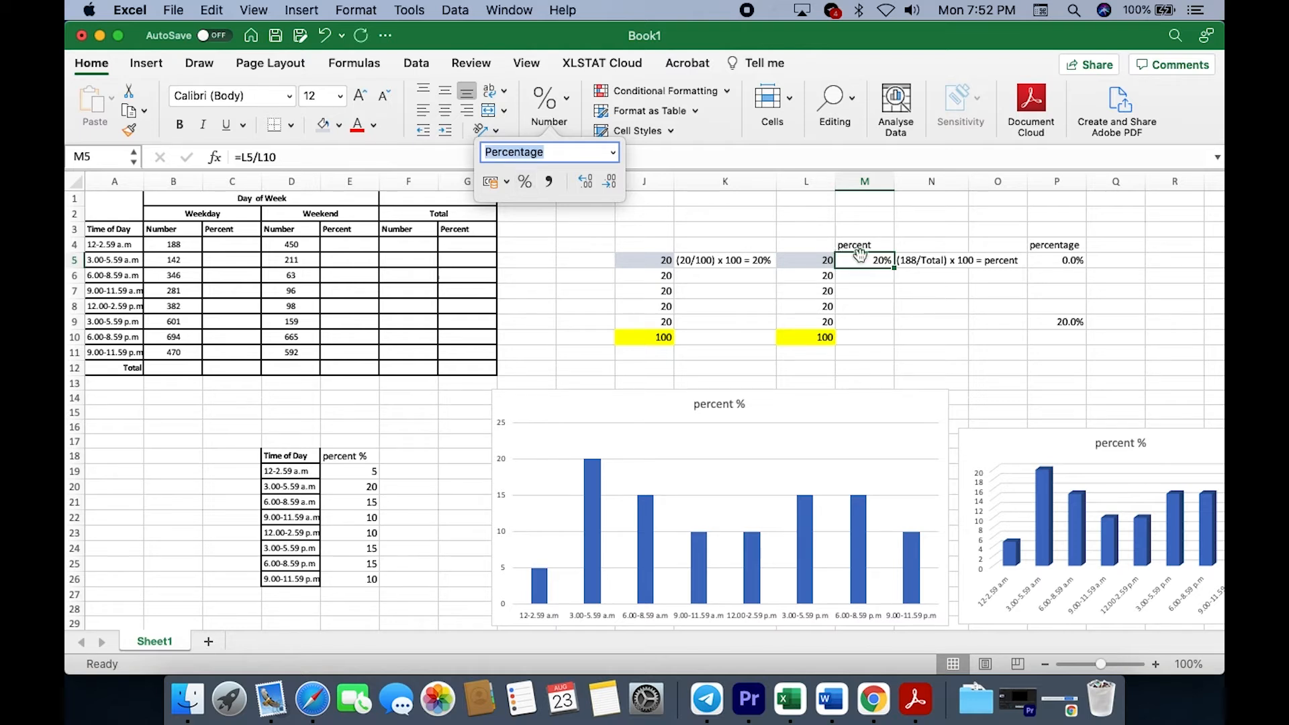
left_click(881, 282)
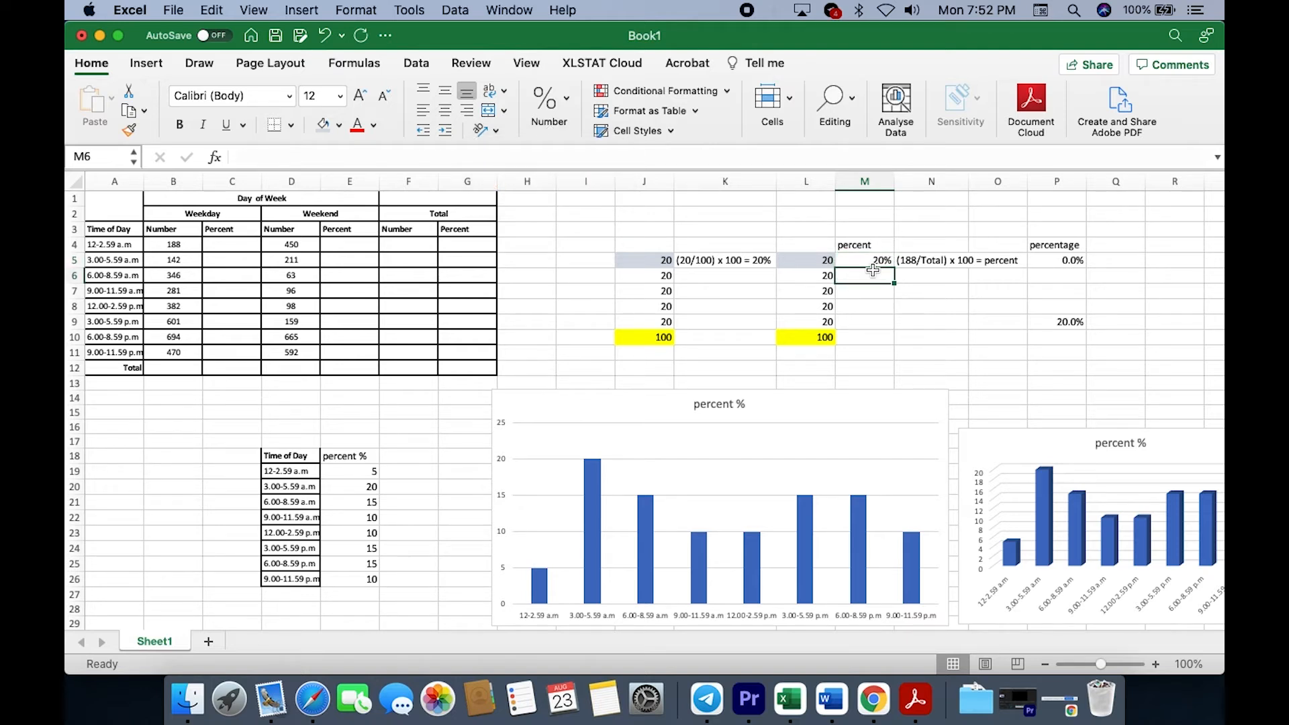
left_click(873, 261)
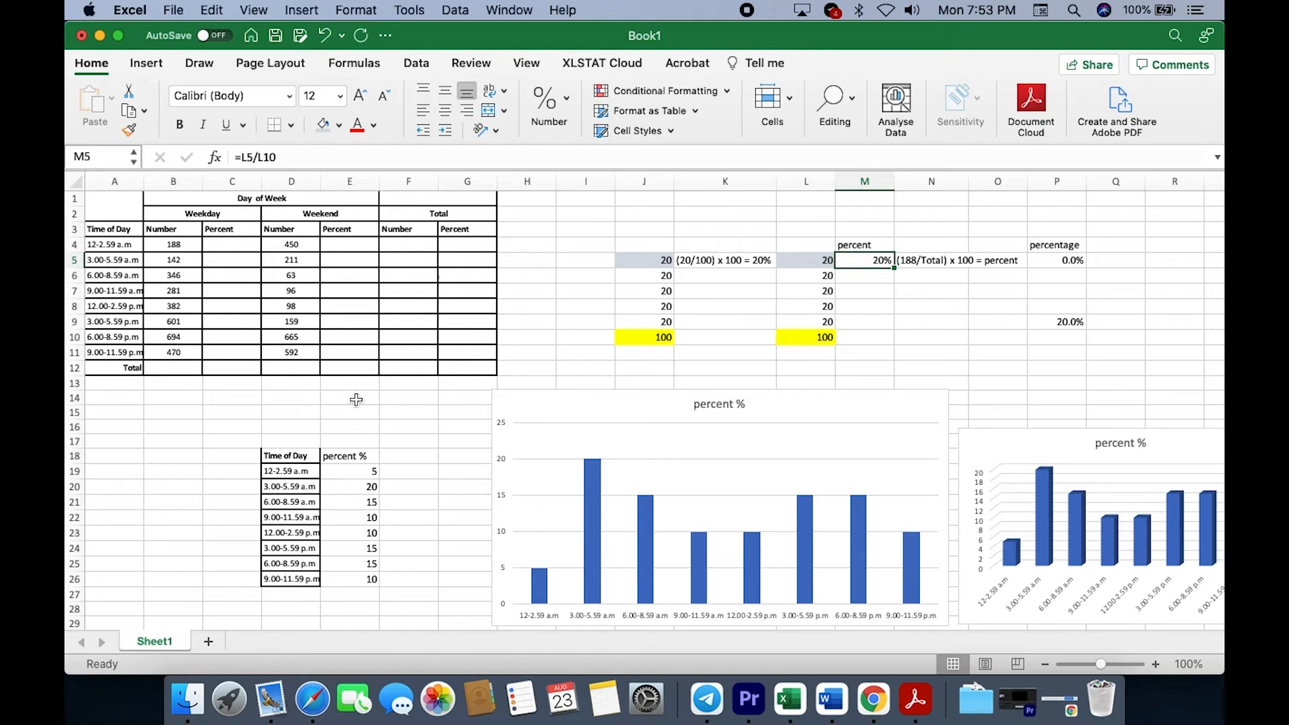
- Review the Weekday, Weekend and Total Percent columns of the Day of Week table
left_click(357, 243)
left_click_drag(227, 229, 232, 371)
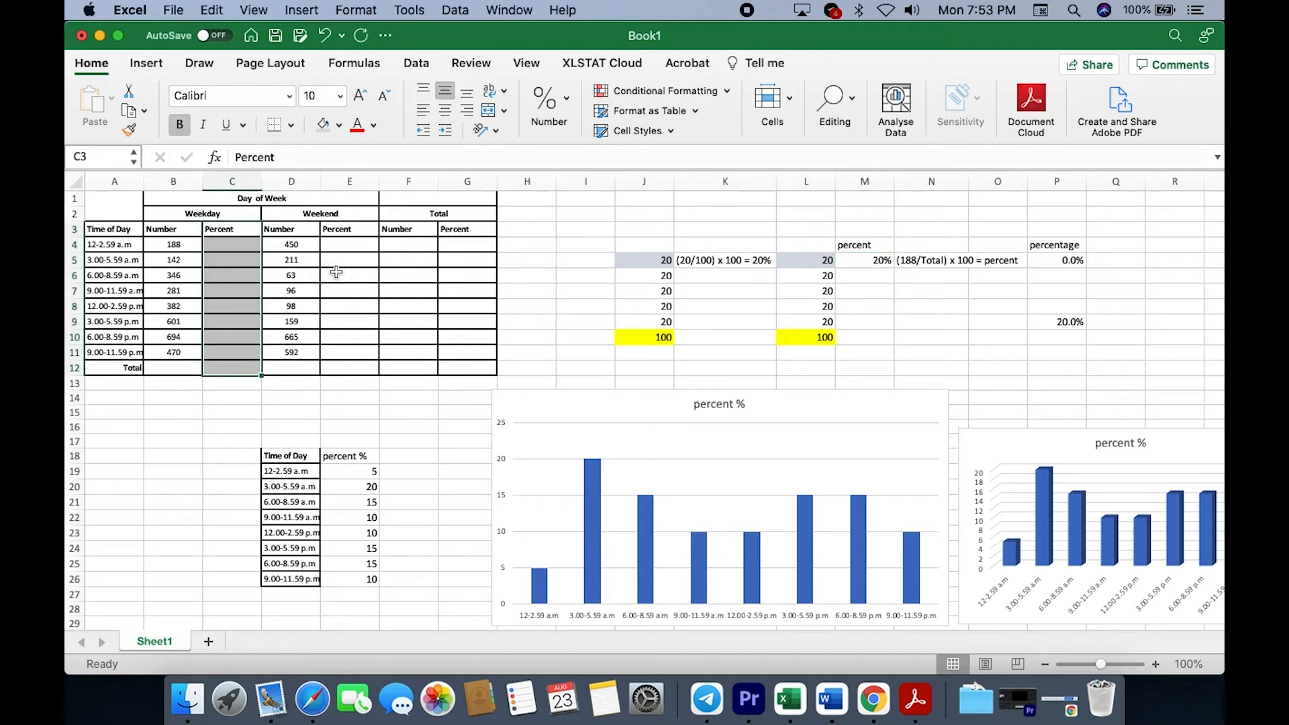
left_click_drag(355, 230, 351, 371)
left_click(474, 229)
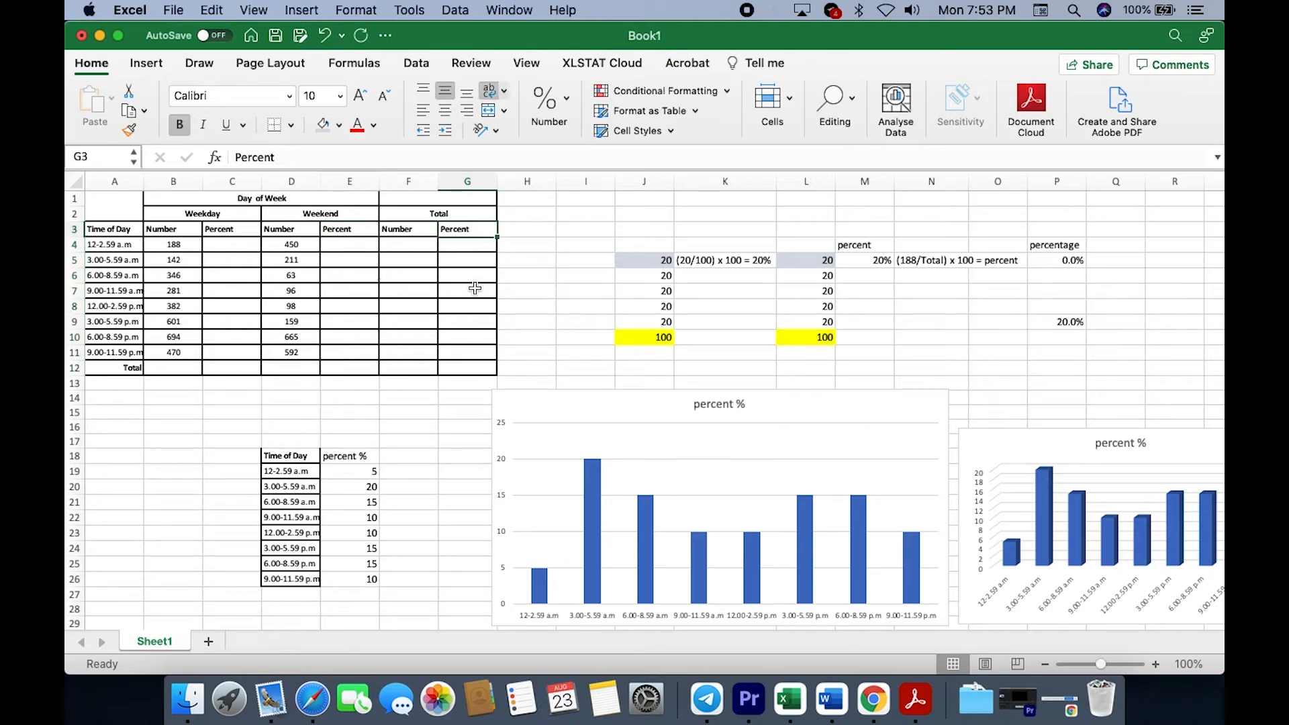
key("F2")
left_click(478, 245)
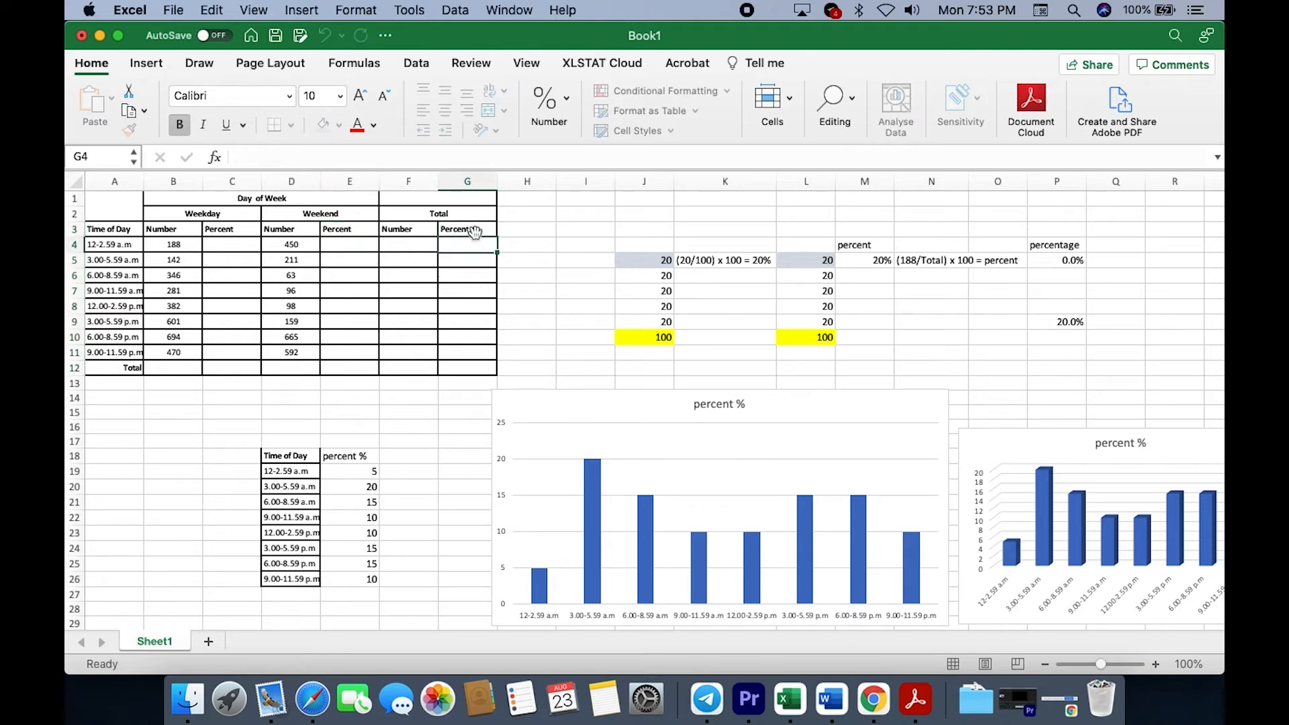
left_click_drag(479, 230, 478, 368)
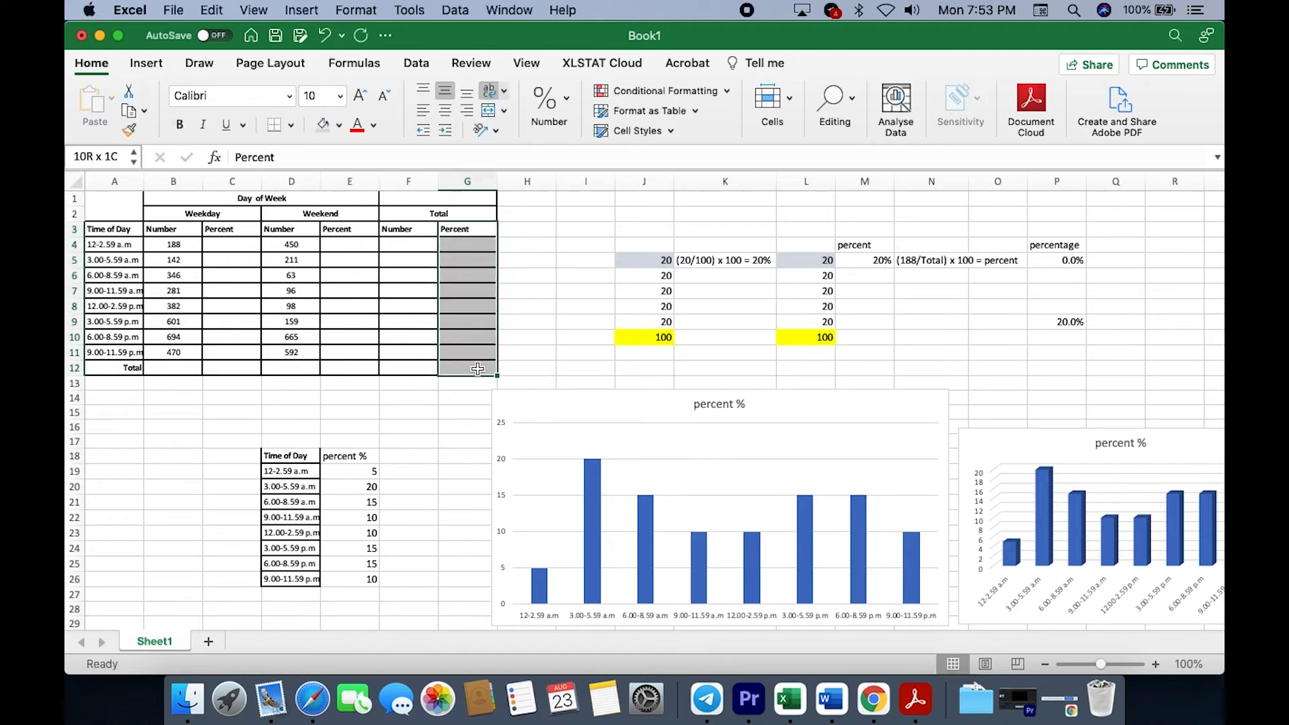
left_click(564, 351)
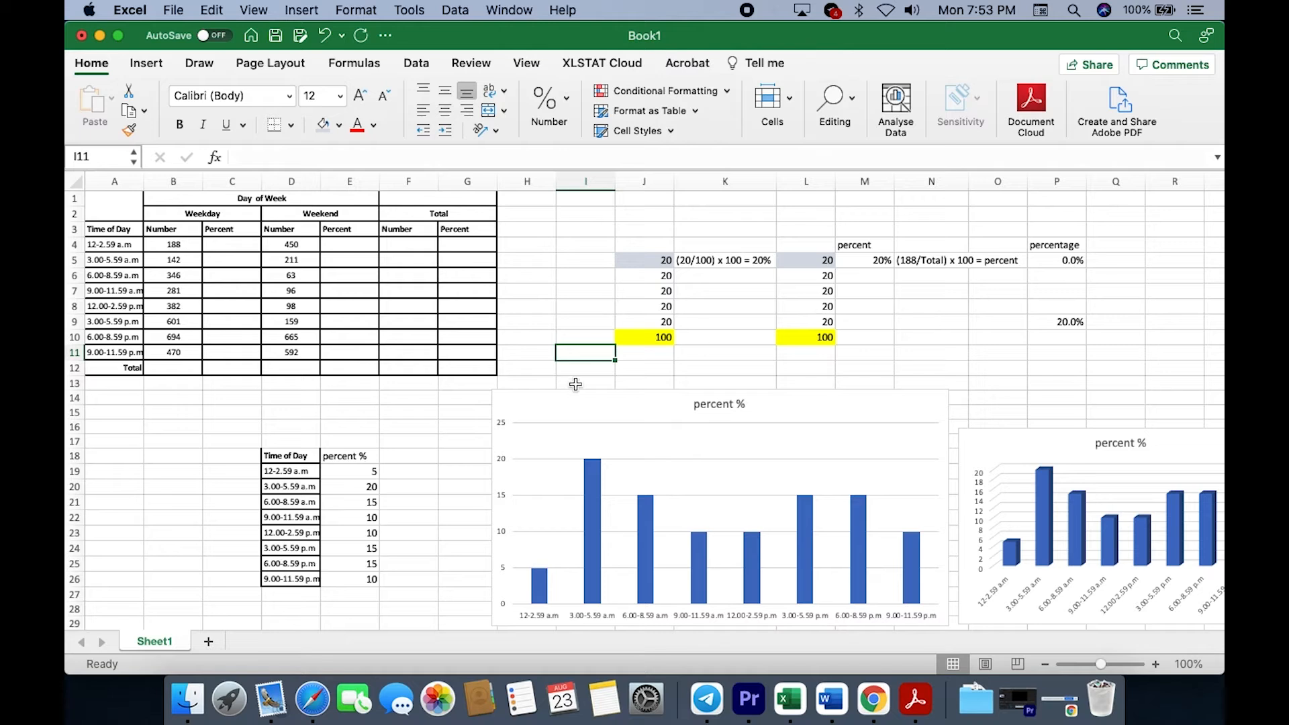
scroll(900, 356, "right", 1)
scroll(900, 355, "right", 5)
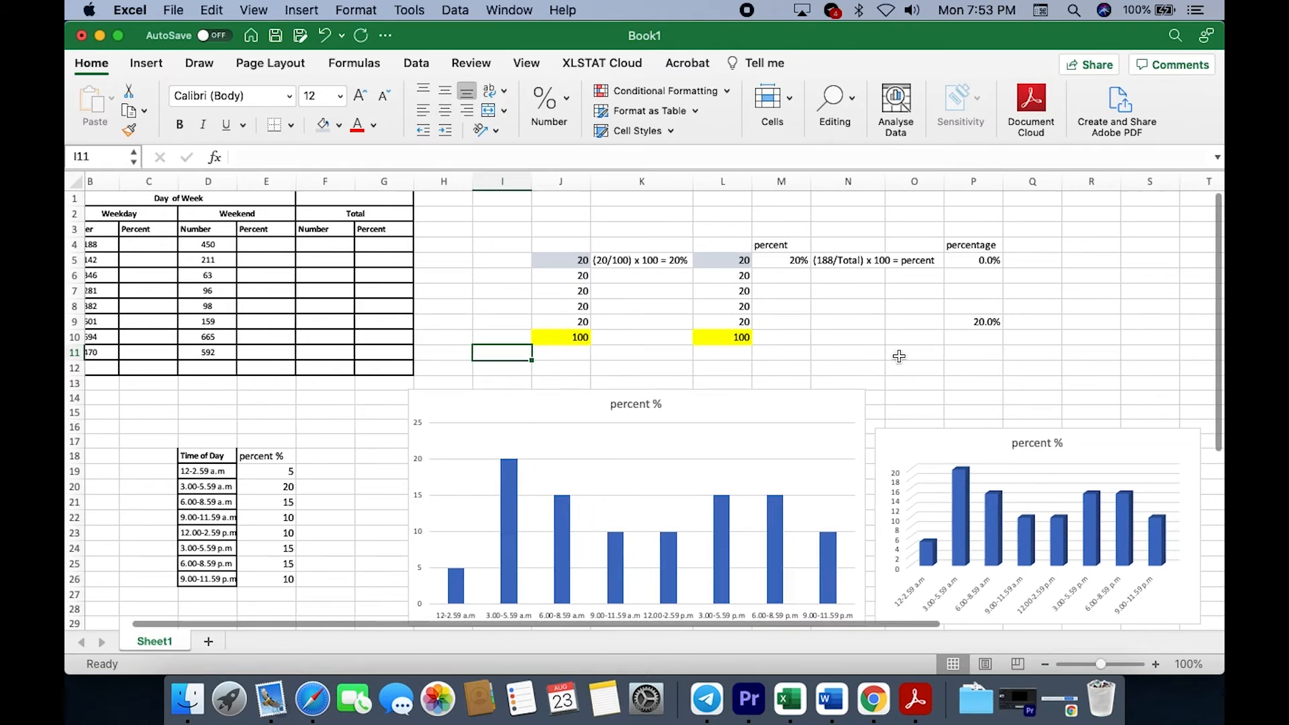
scroll(900, 356, "left", 5)
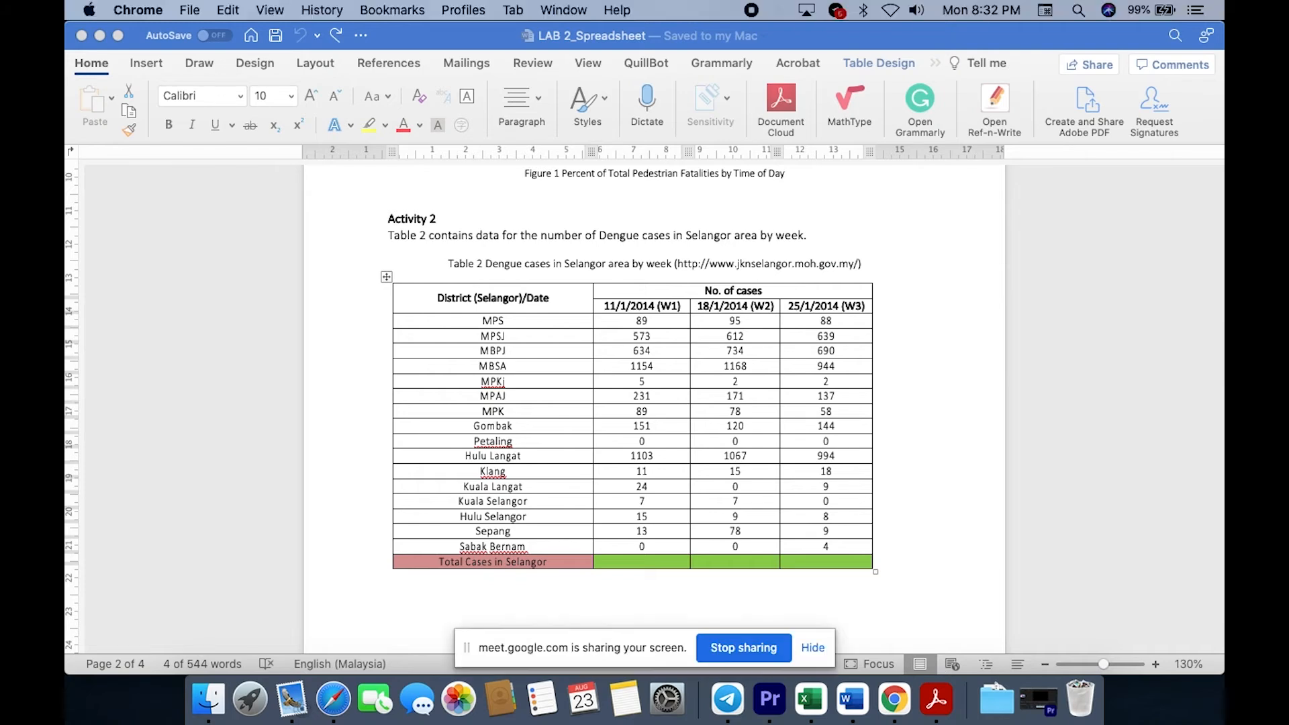
- Hide the screen-sharing notice and review the W1, W2 and W3 dengue case columns in Table 2 of the Word document
left_click(813, 648)
left_click(1142, 559)
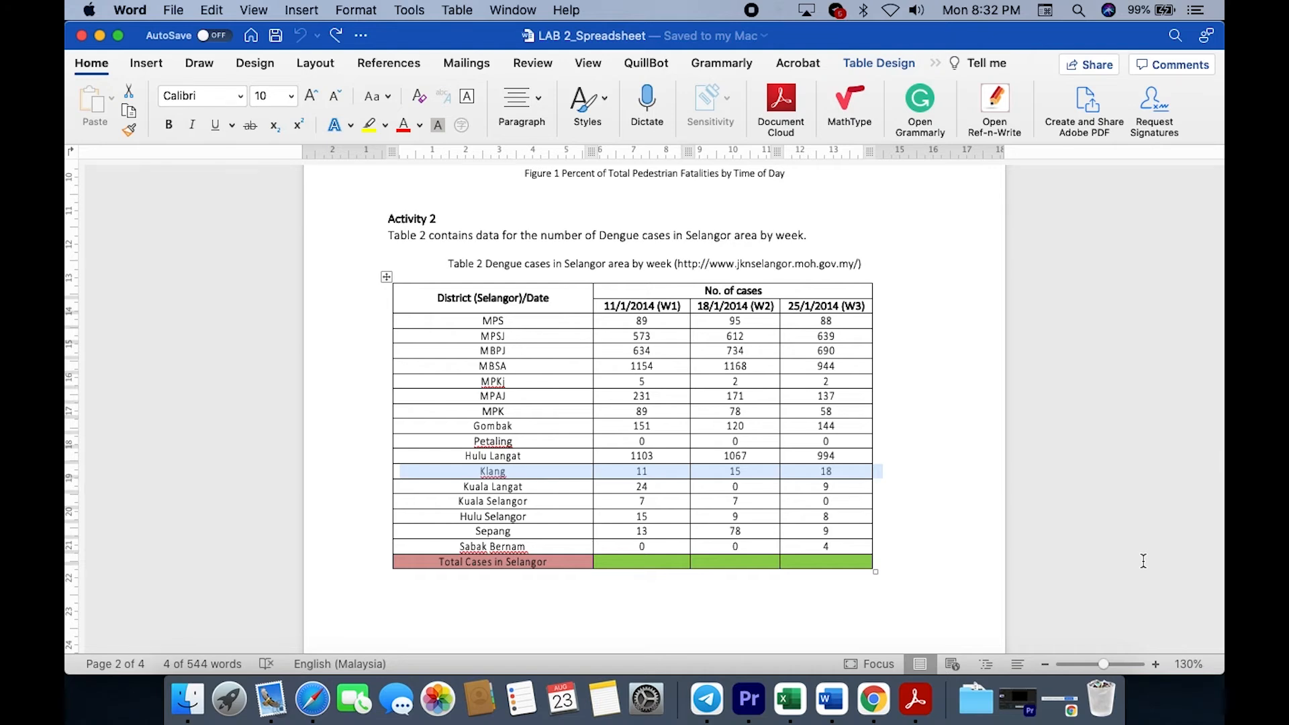
scroll(1144, 560, "down", 2)
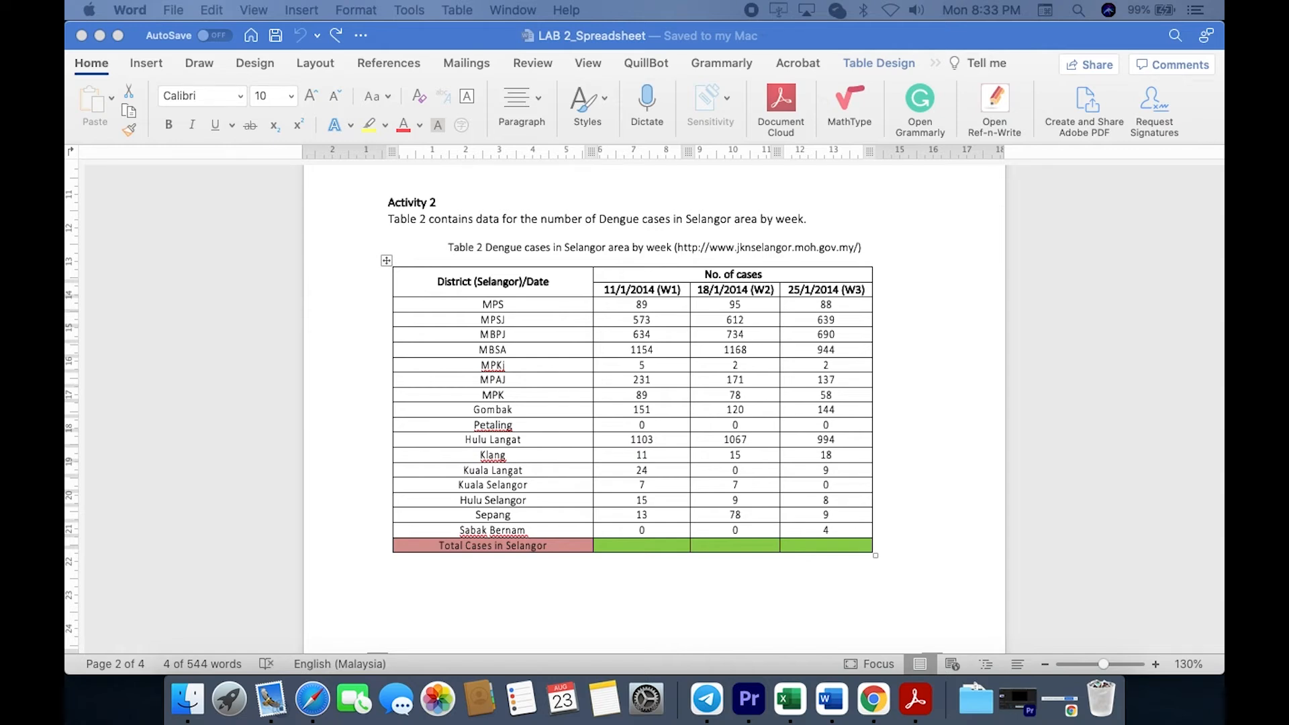
left_click(661, 291)
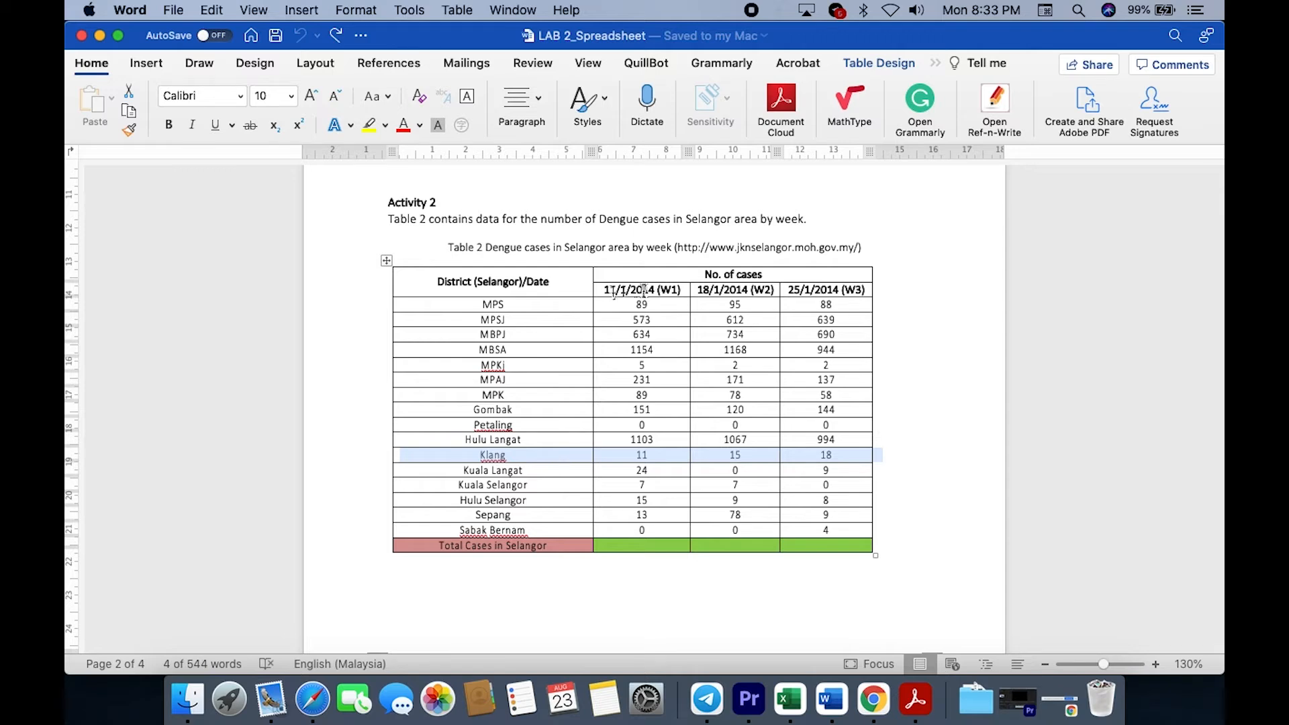
left_click_drag(644, 290, 651, 530)
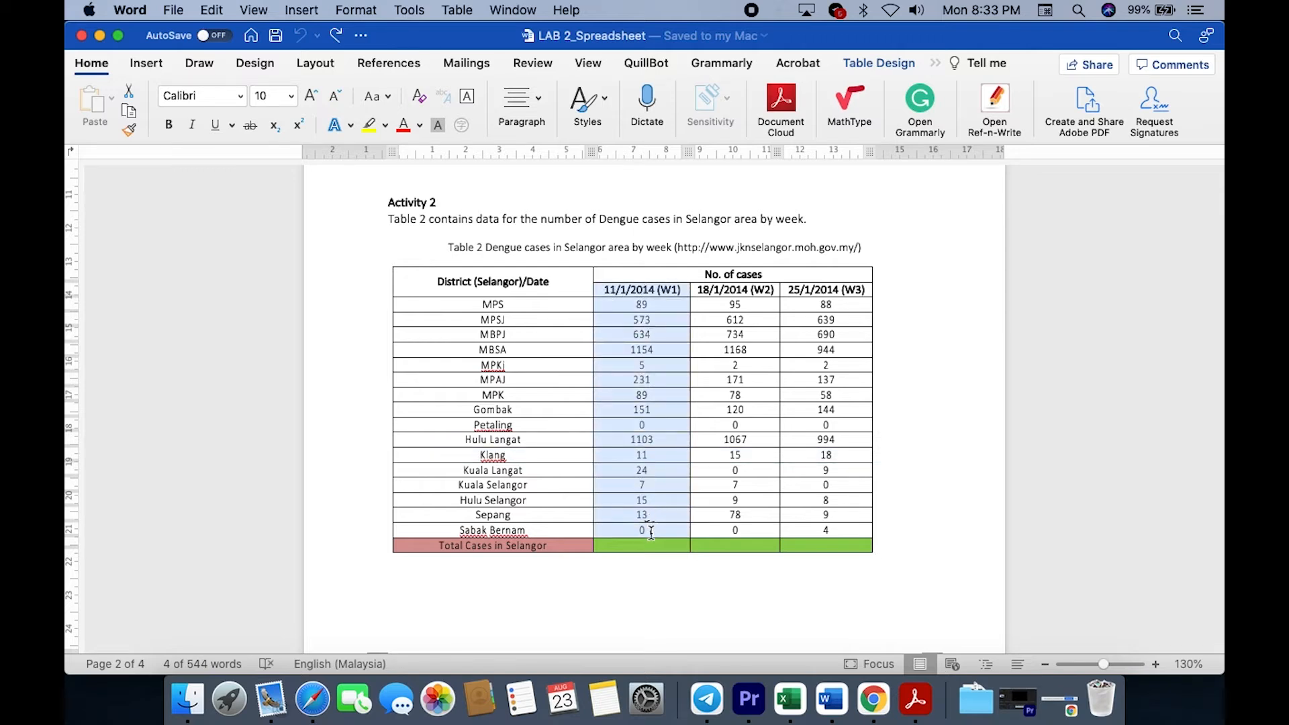
left_click(741, 293)
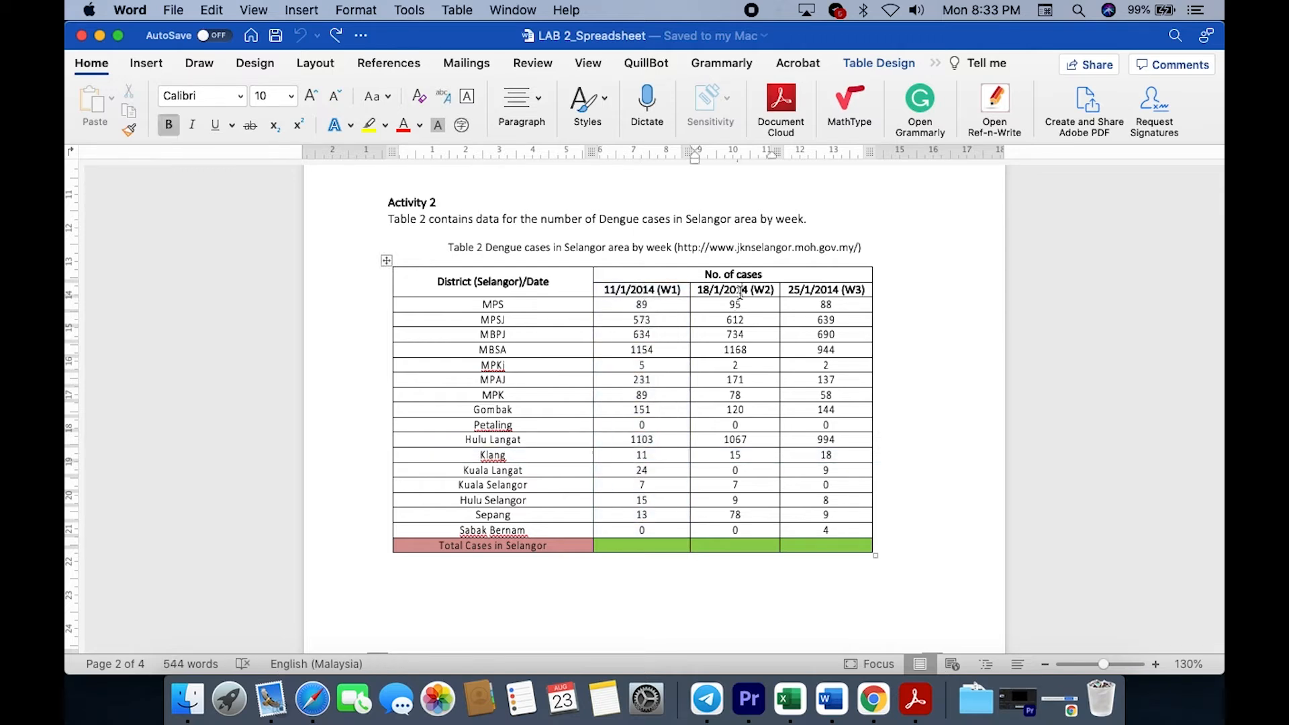
left_click_drag(741, 294, 754, 534)
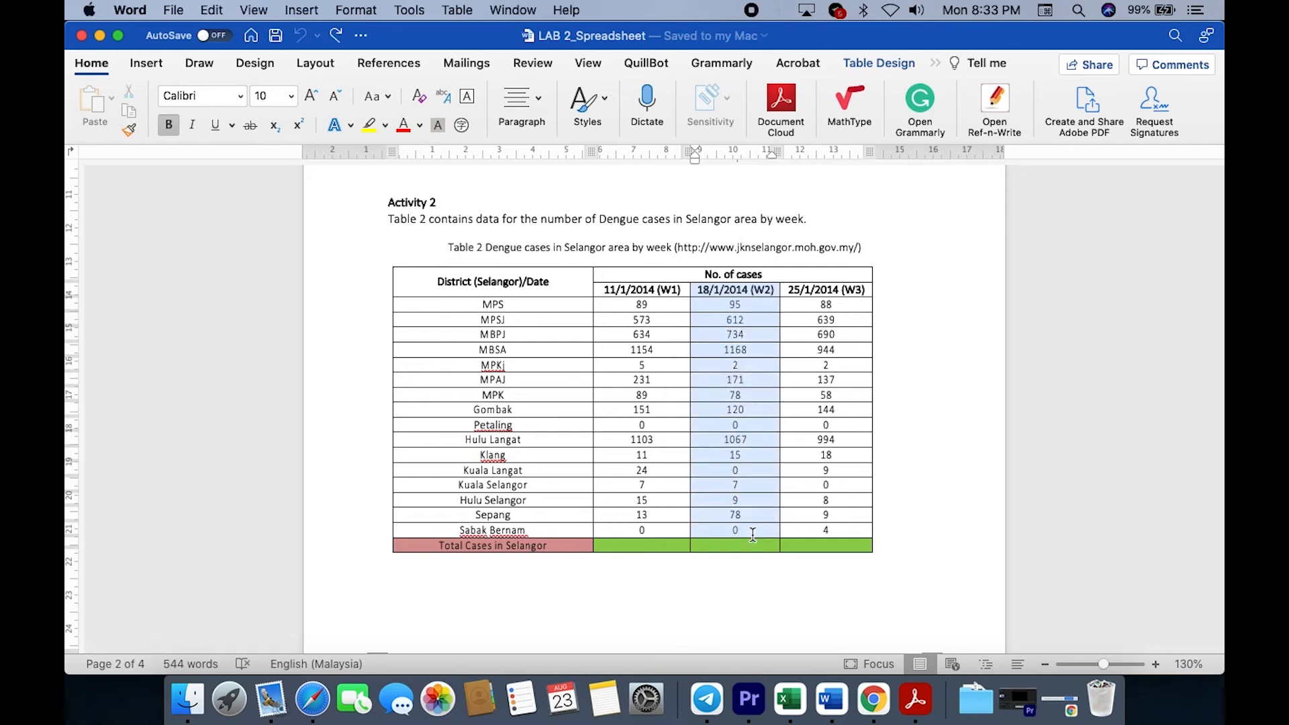
left_click(804, 306)
left_click_drag(804, 306, 854, 525)
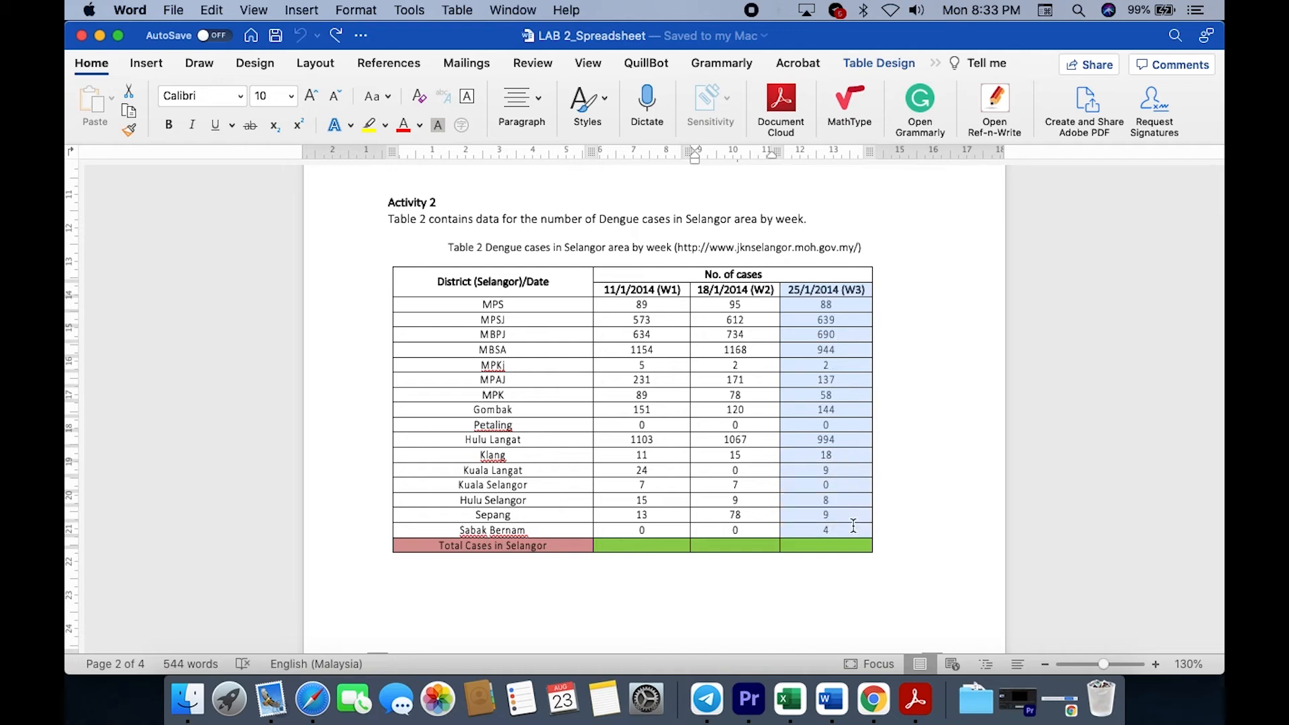
left_click(941, 471)
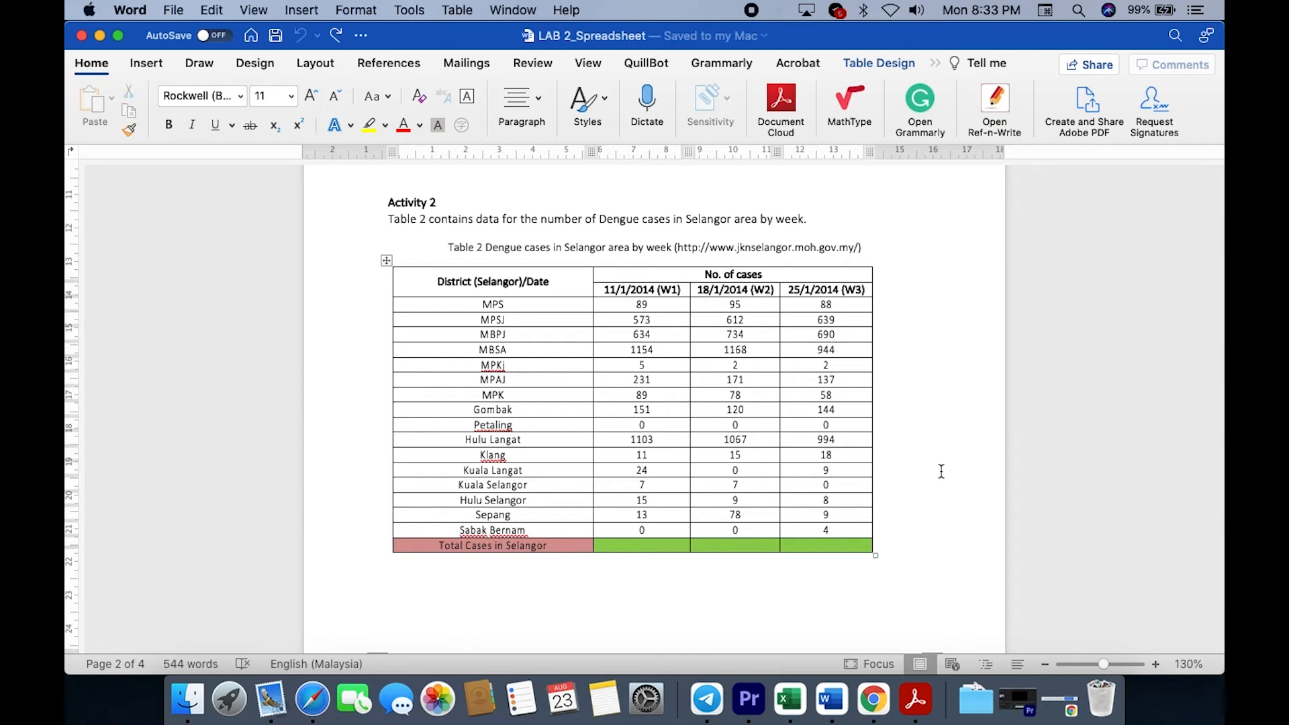
- Read the list of Excel tasks that follows Table 2 on page 3
scroll(942, 472, "up", 1)
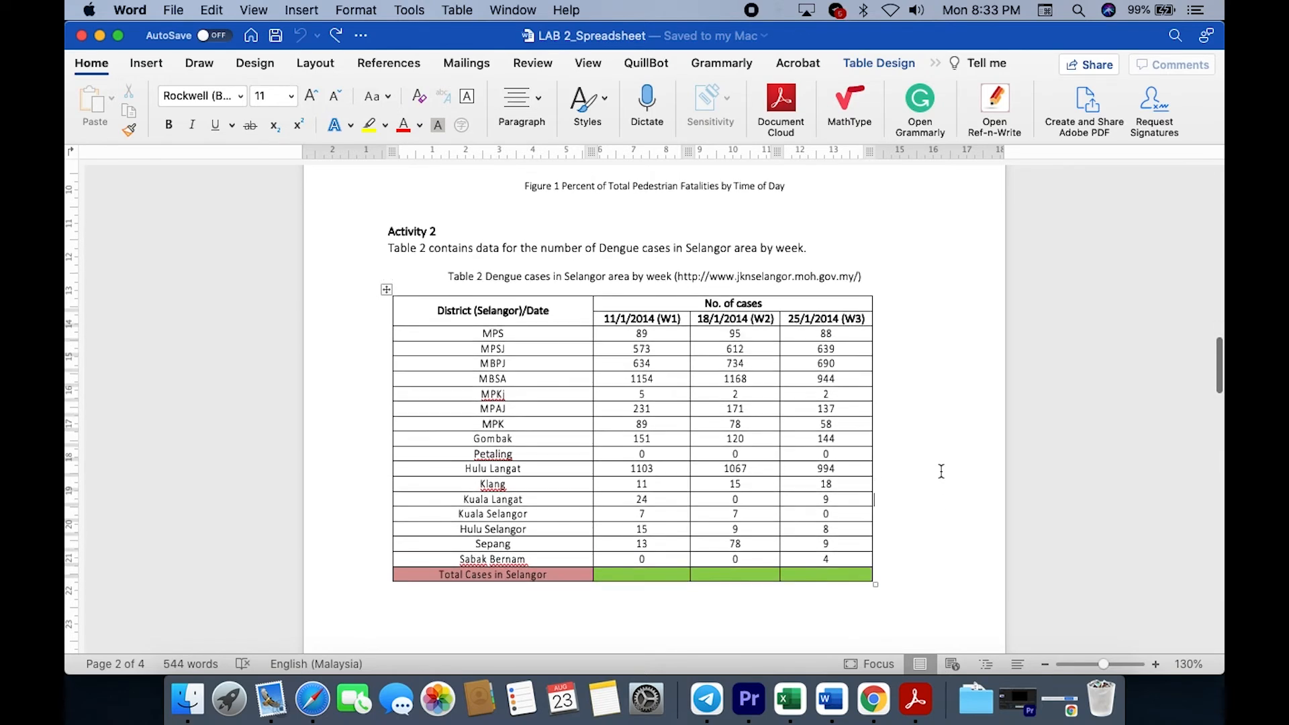
scroll(942, 472, "down", 1)
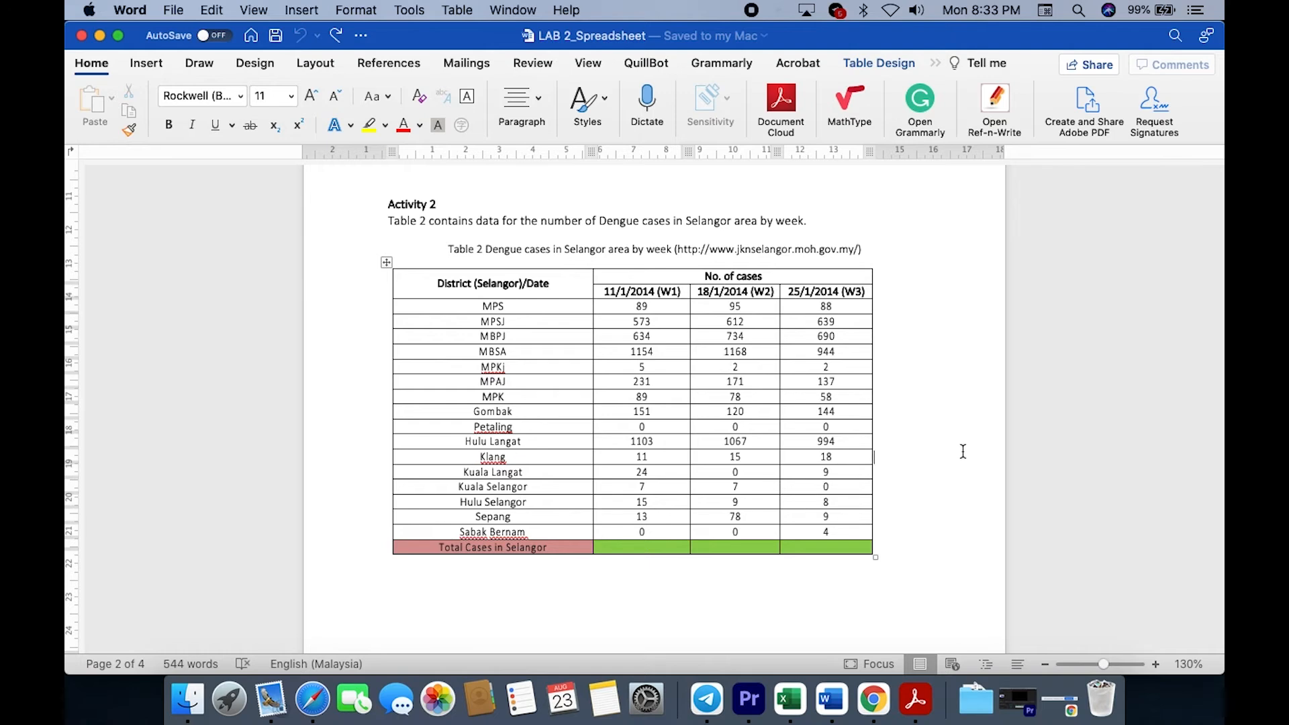
scroll(963, 452, "down", 3)
scroll(963, 451, "down", 10)
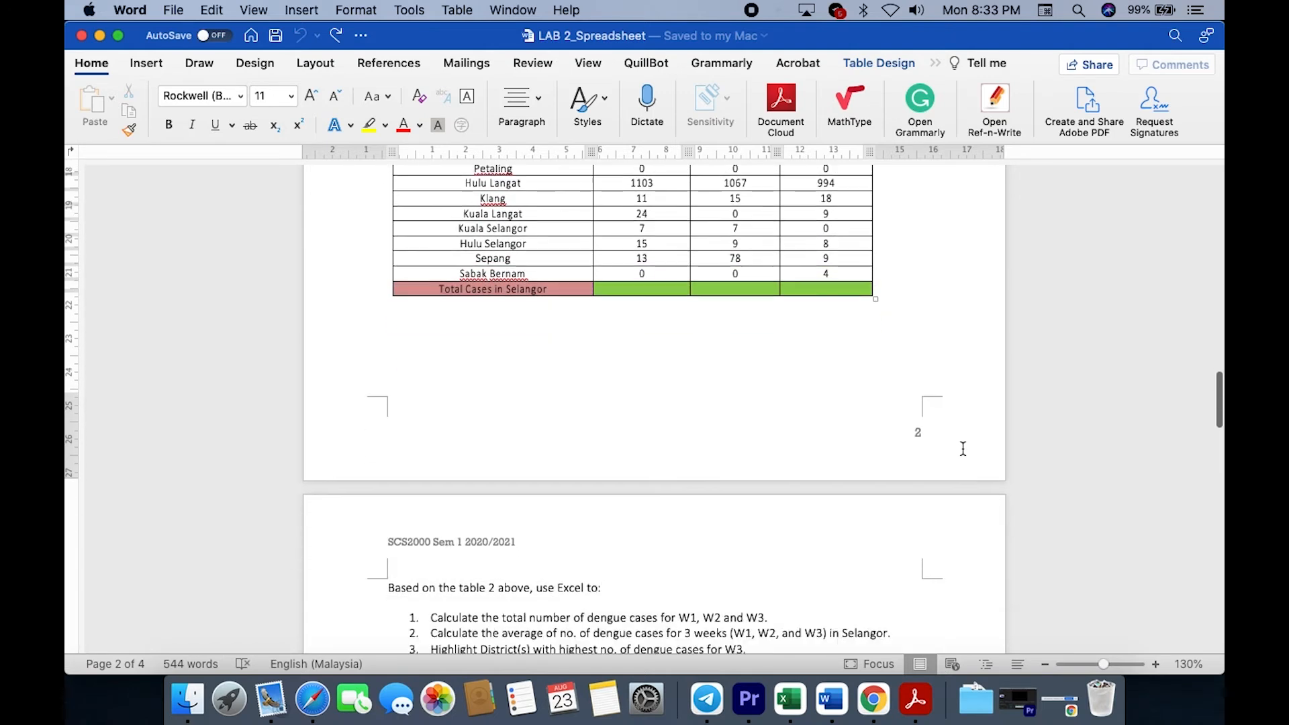
scroll(962, 447, "down", 7)
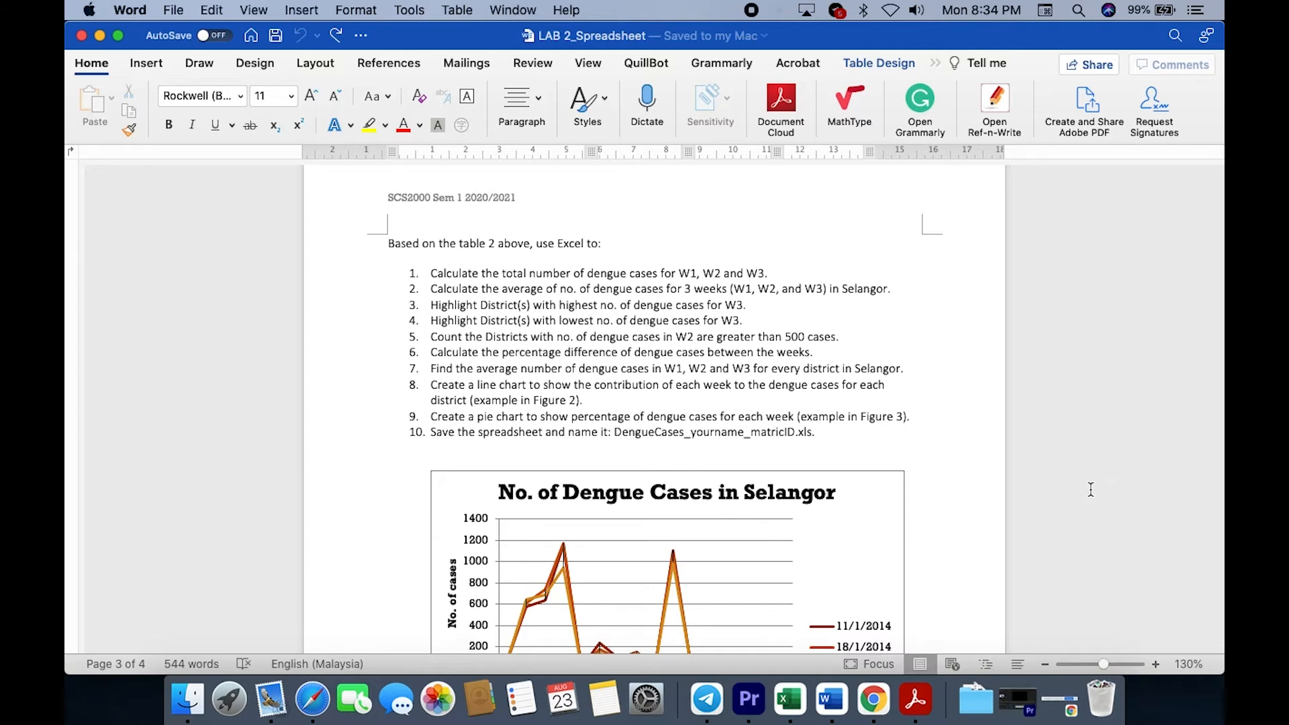
- Examine the W1 and W2 case values and their total cells in Table 2 against the first calculation tasks
scroll(1089, 488, "up", 10)
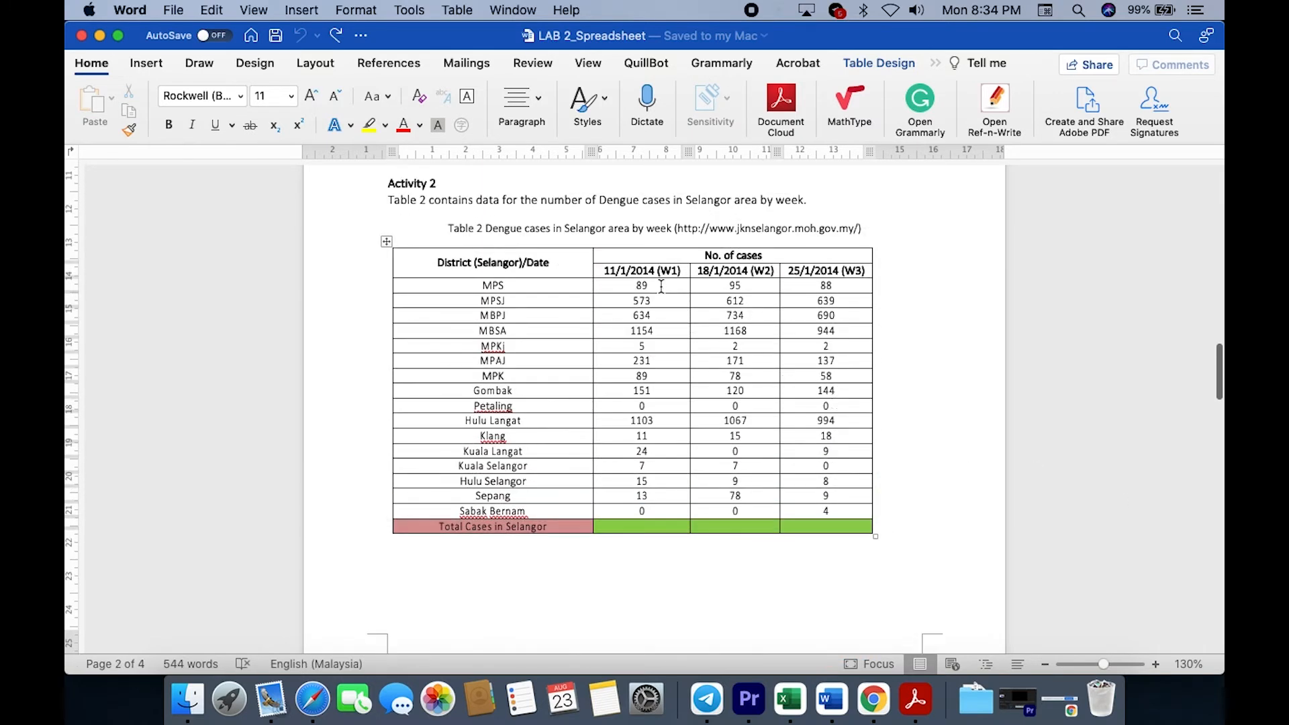
left_click(662, 286)
left_click_drag(626, 284, 654, 510)
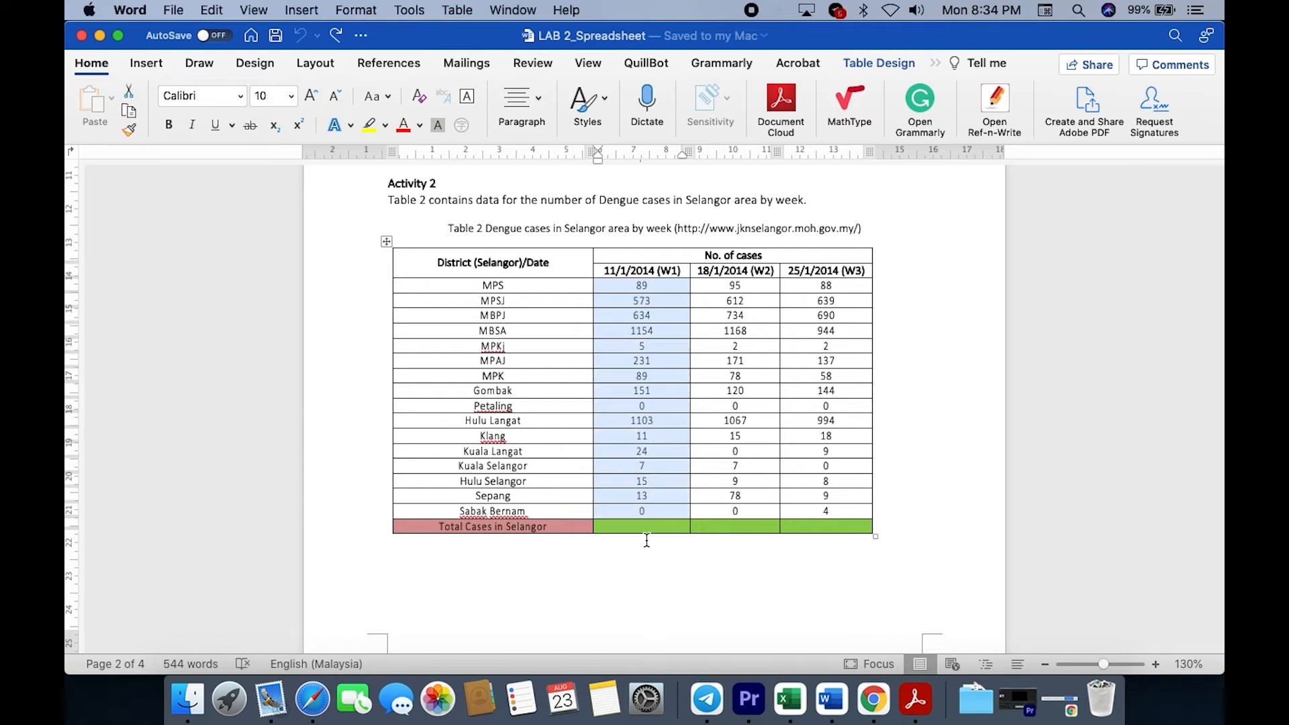
left_click_drag(731, 287, 749, 505)
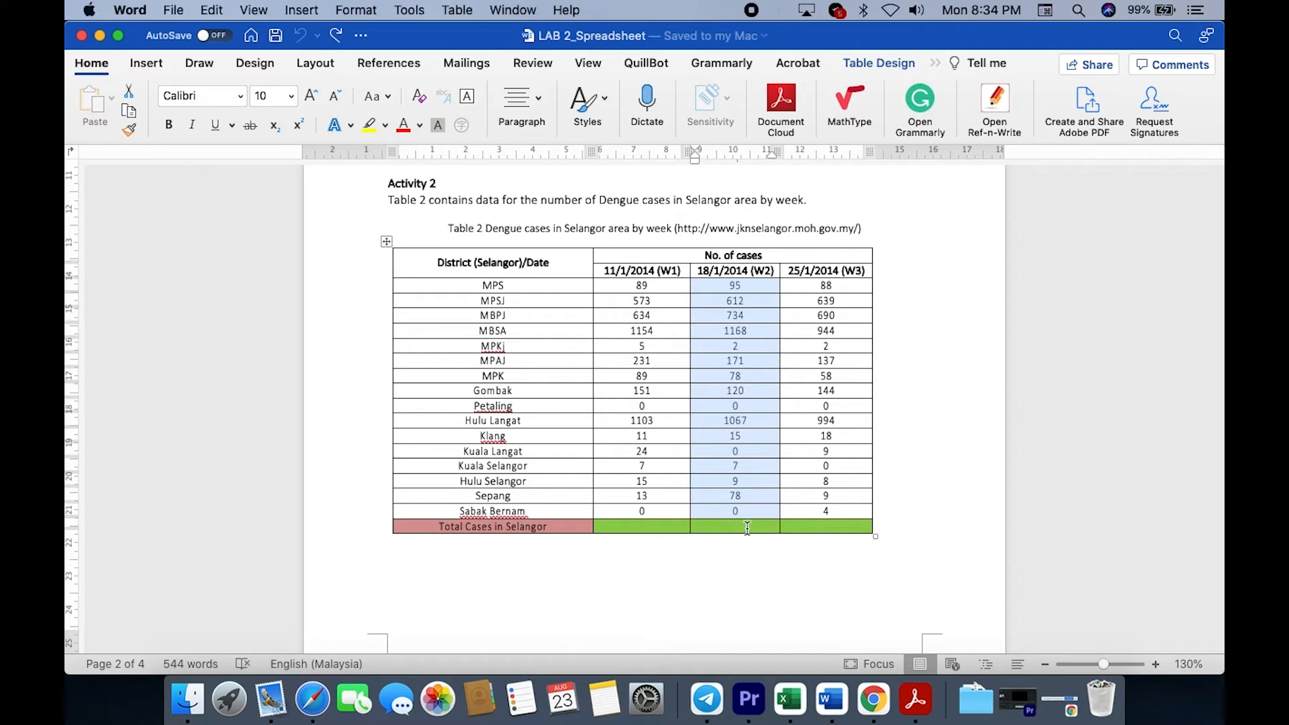
scroll(461, 388, "down", 10)
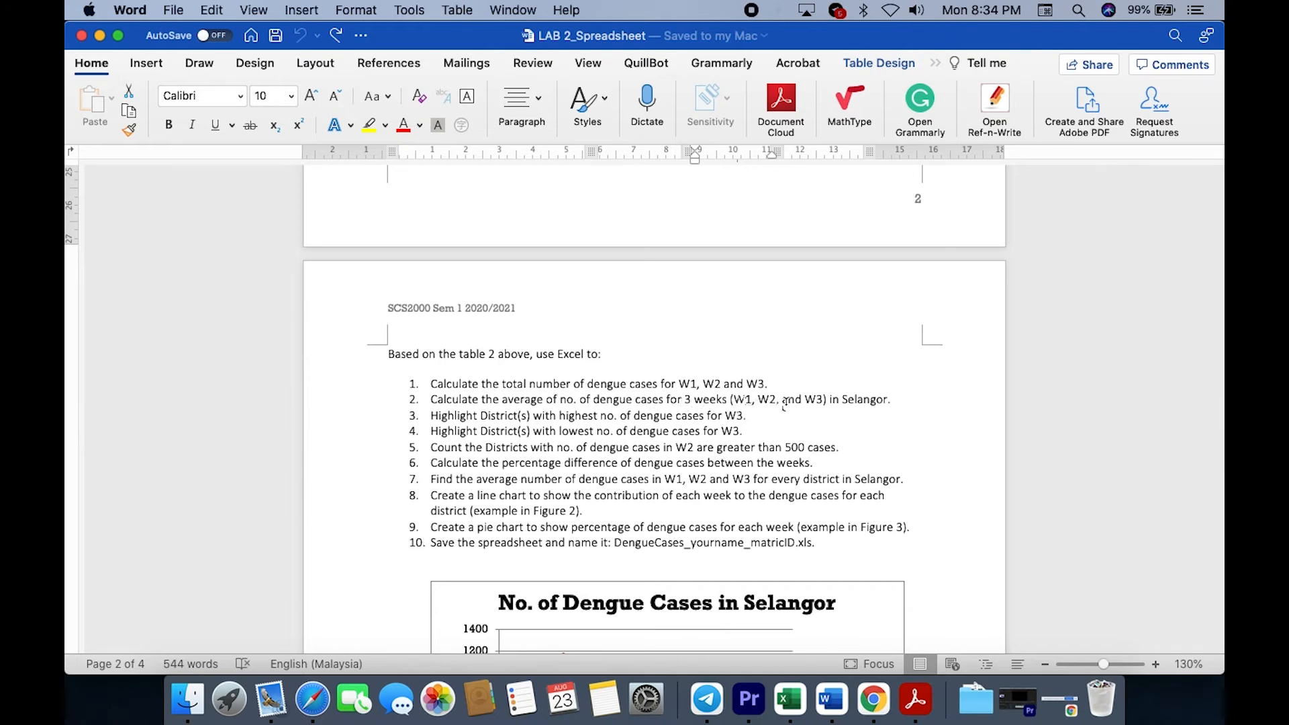
left_click(879, 360)
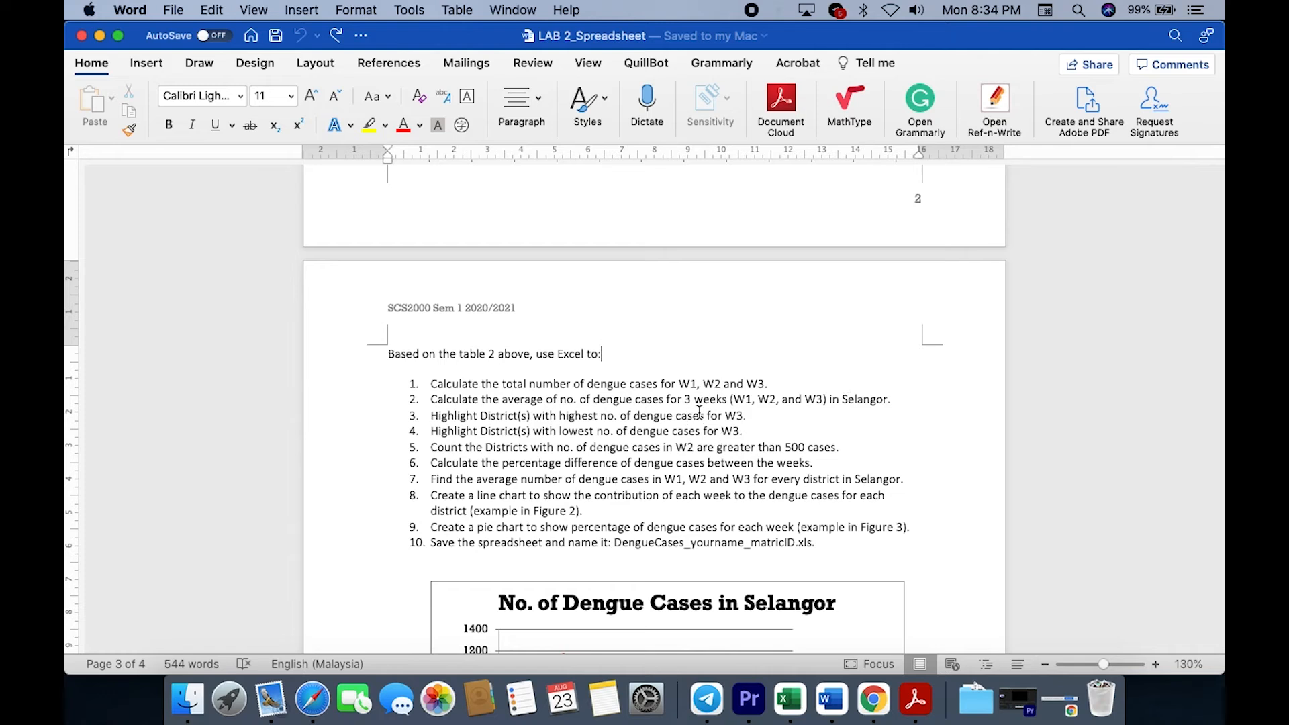
- Copy the whole dengue cases table, including its total row, and paste it into the Excel workbook Book1 starting at cell B37
scroll(835, 349, "up", 10)
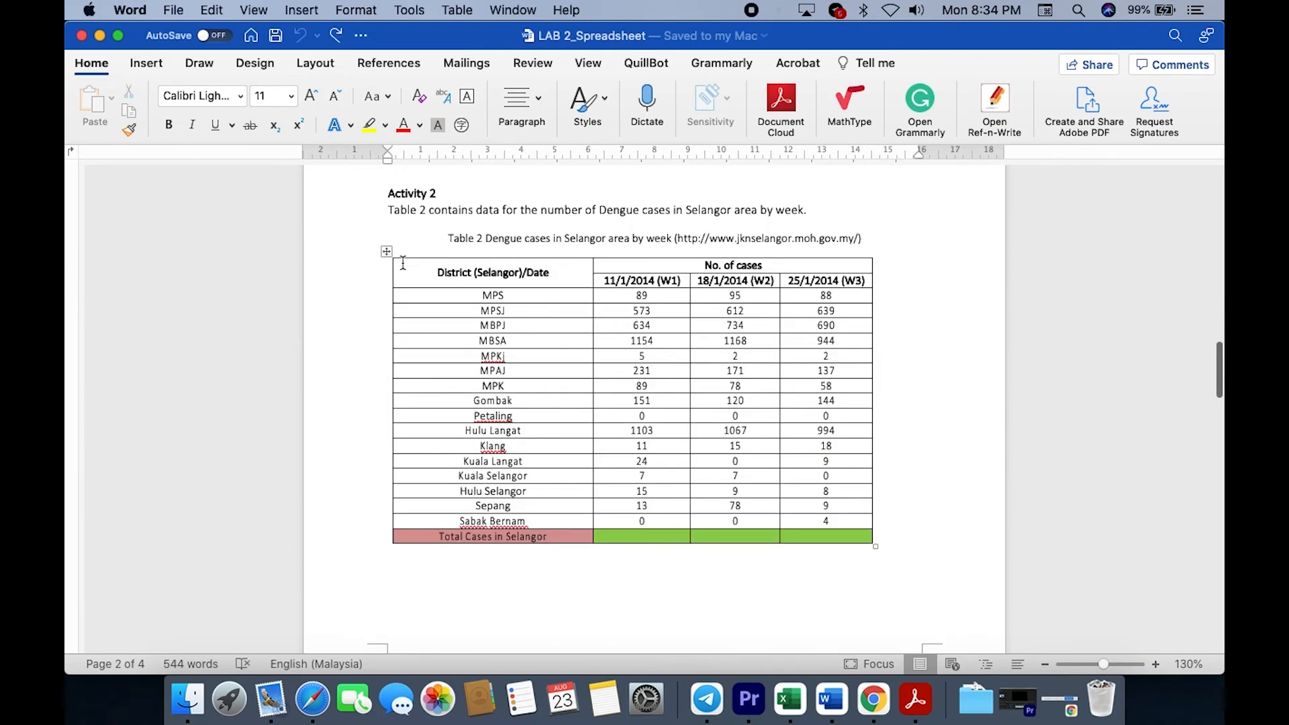
left_click(402, 265)
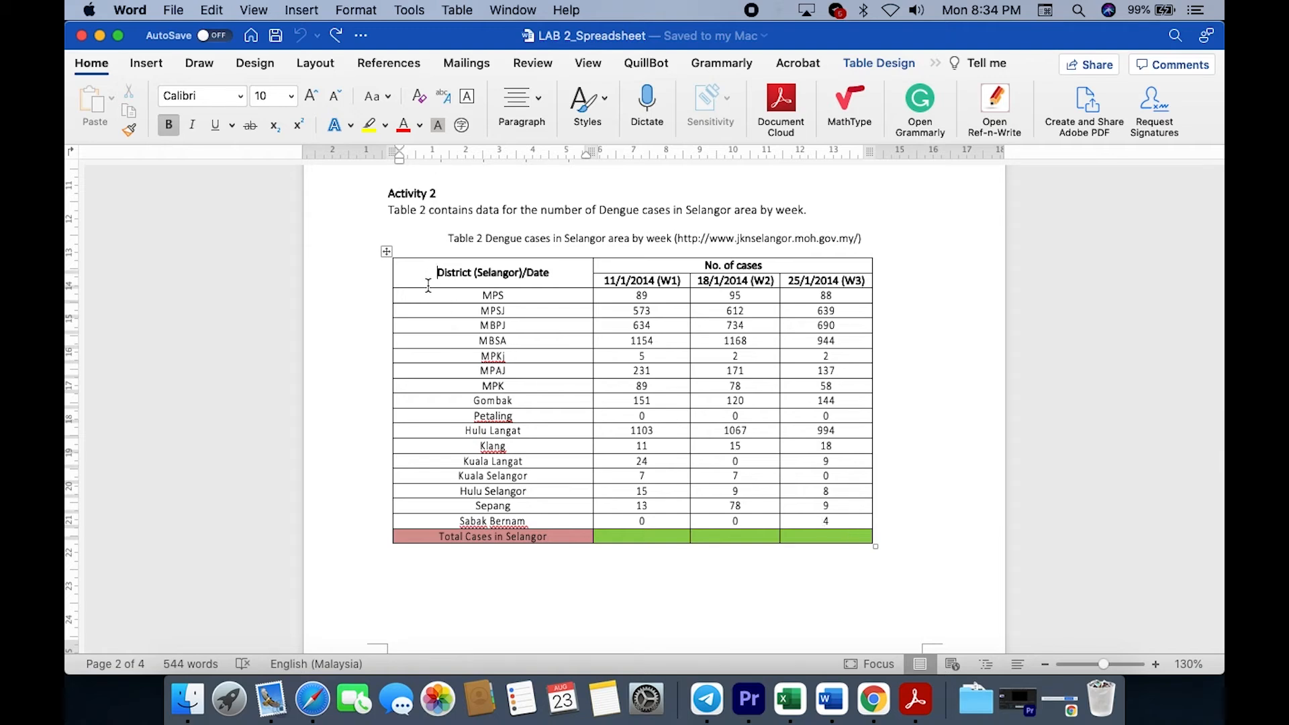
left_click_drag(426, 278, 806, 537)
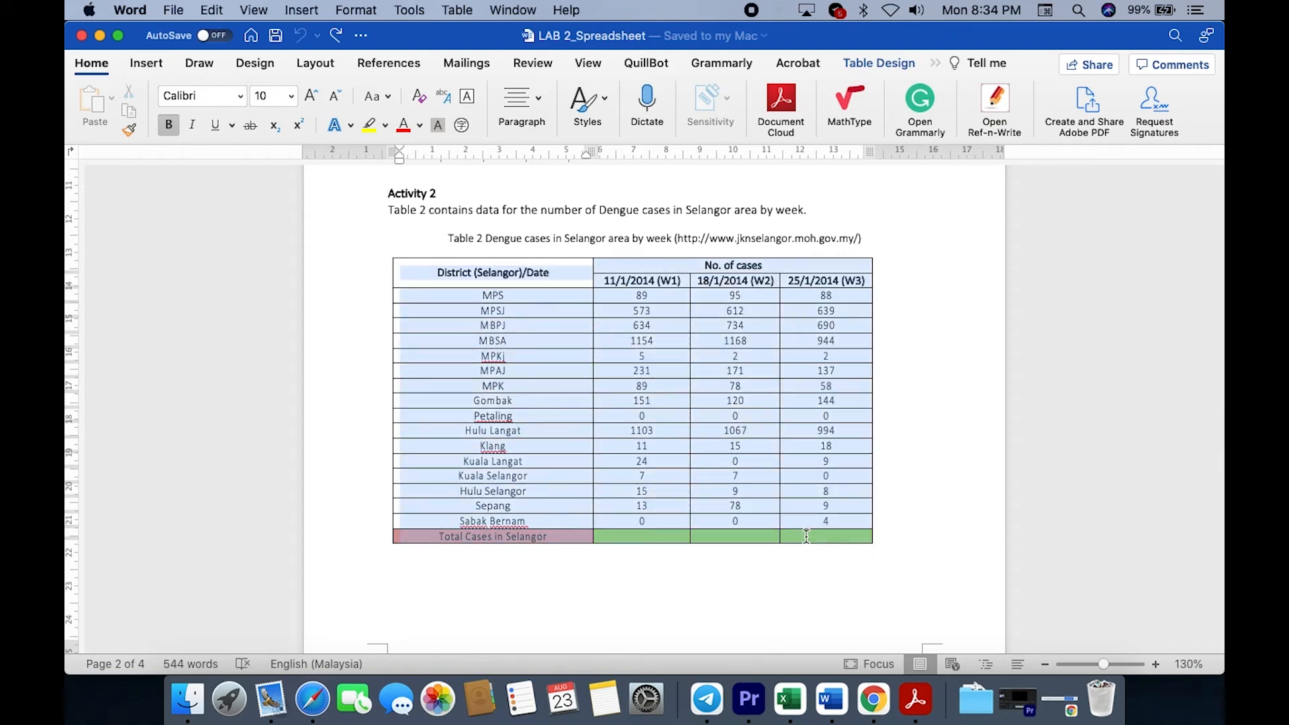
key("super+c")
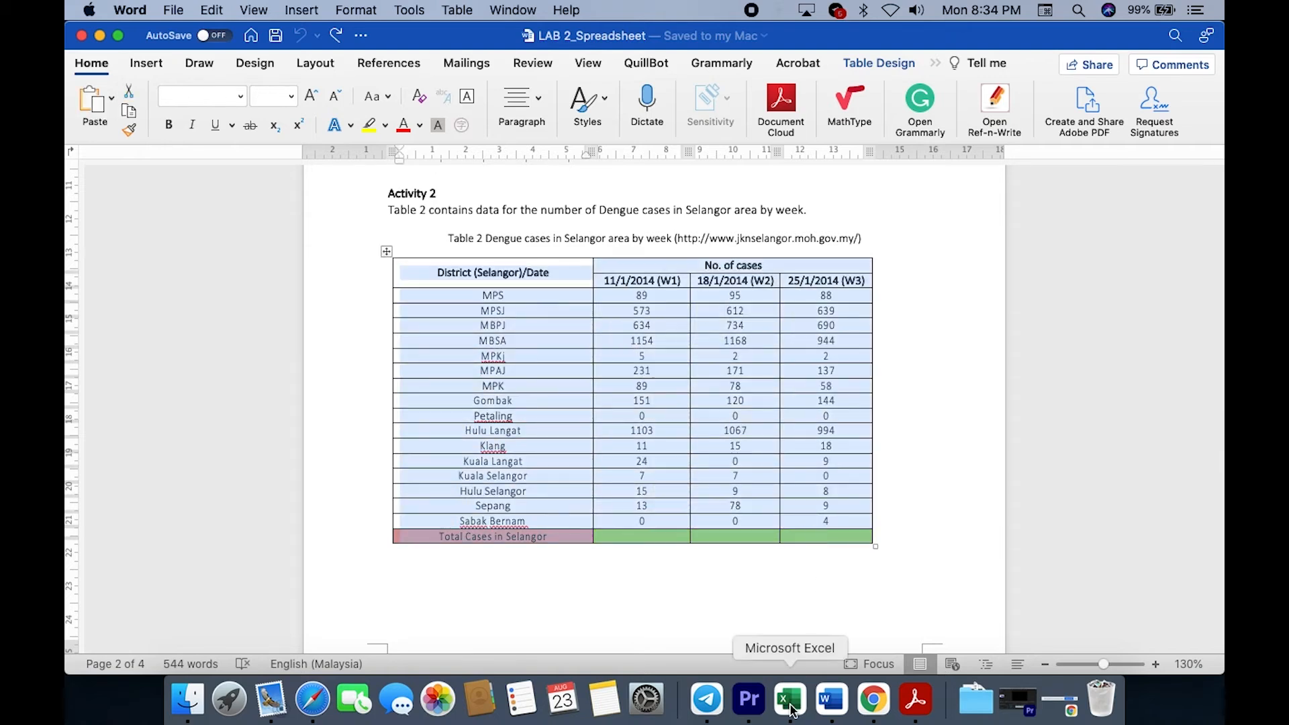
left_click(790, 698)
scroll(739, 493, "down", 10)
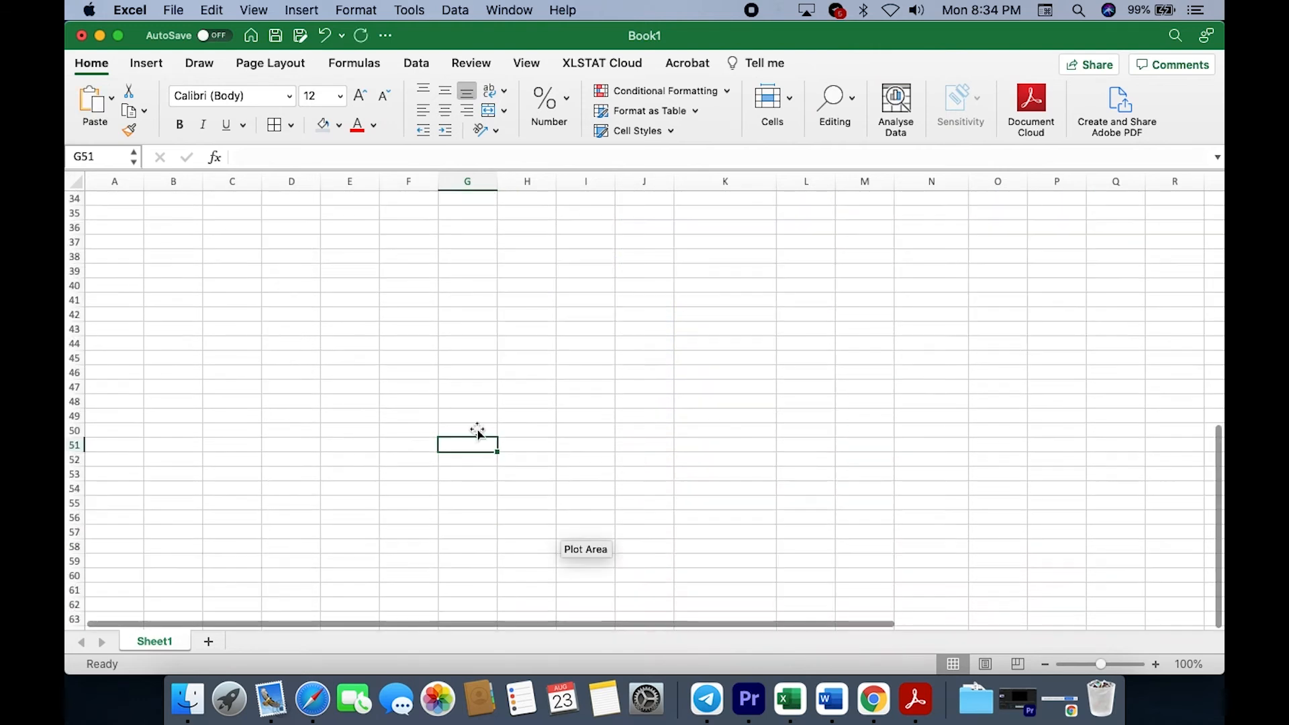
left_click(177, 250)
key("super+v")
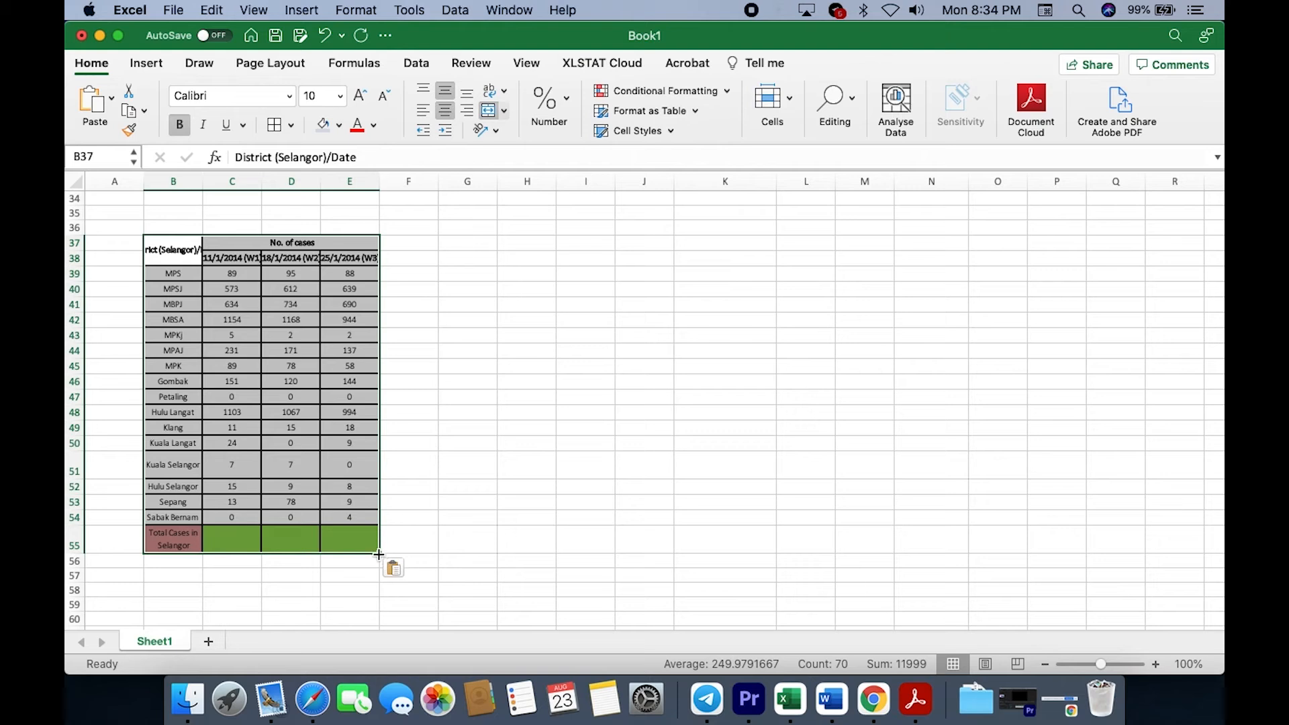
left_click(571, 411)
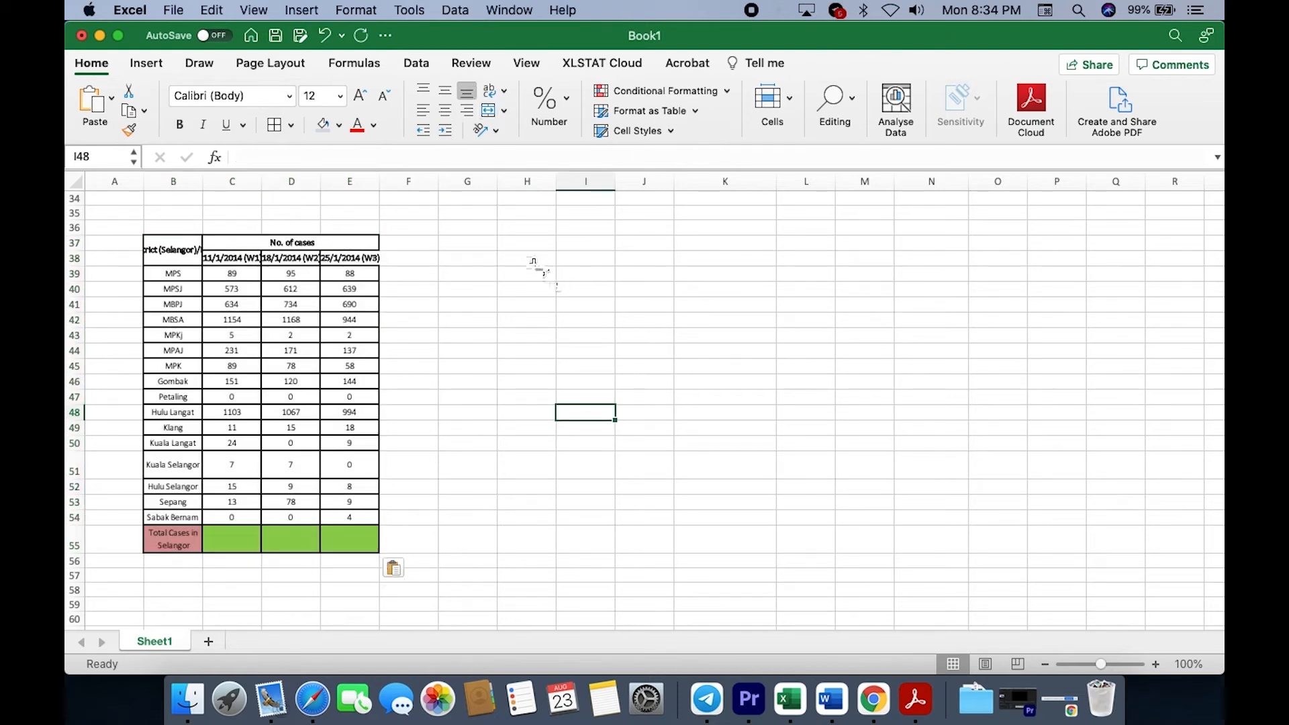
- Enter =SUM in cell H38 and label it "Q1." in cell G38
left_click(529, 261)
type("=SUM")
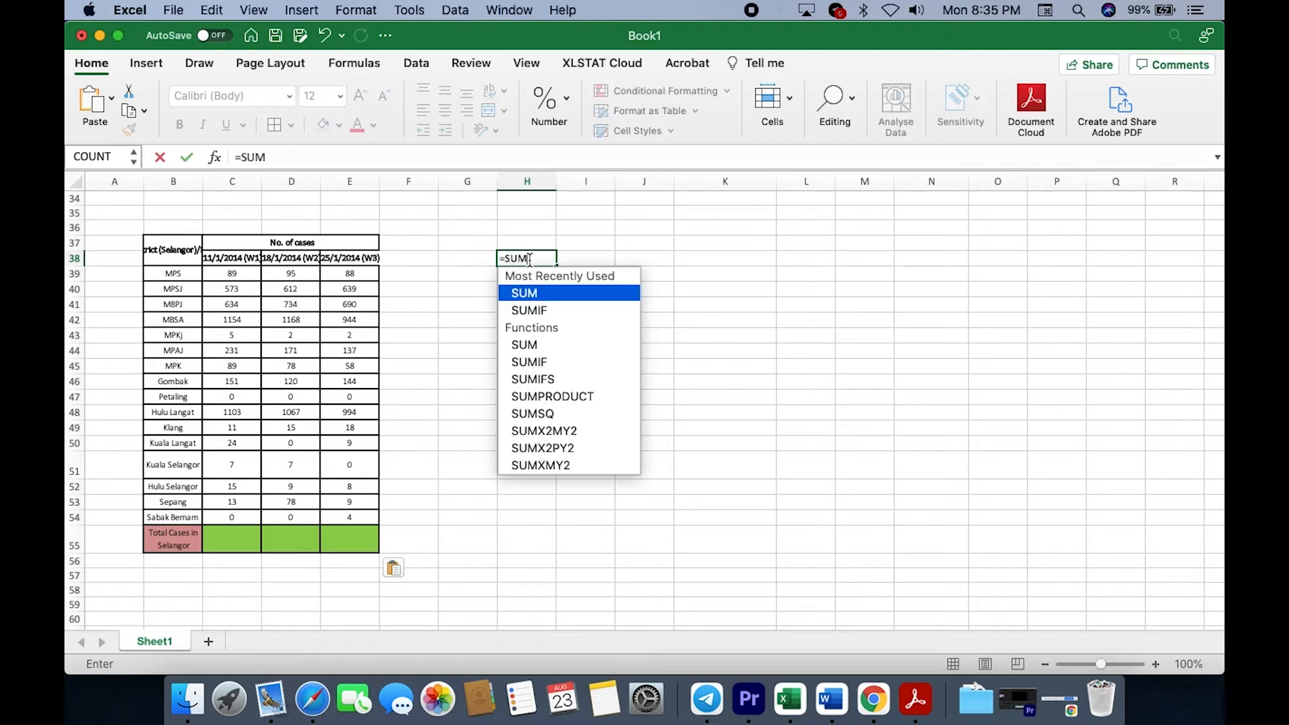
left_click(493, 261)
type("Q1.")
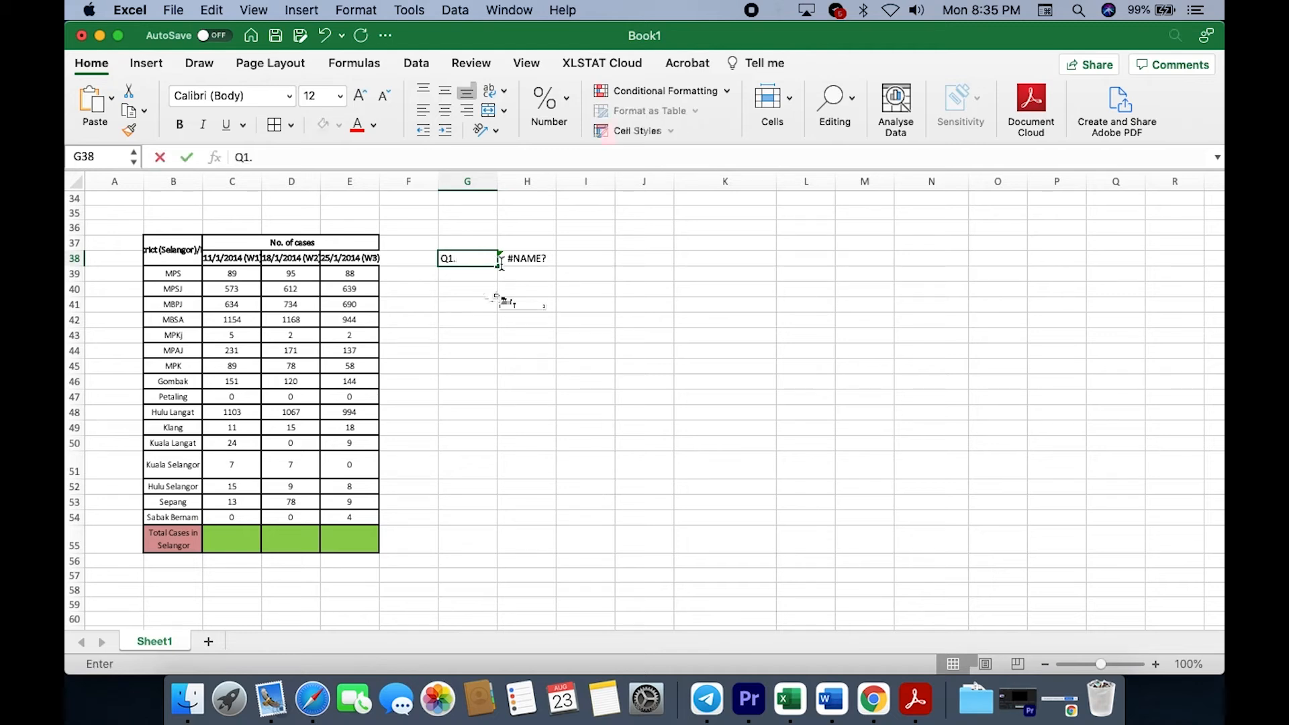
- Add the label "Q2." in cell G39
left_click(478, 276)
type("q")
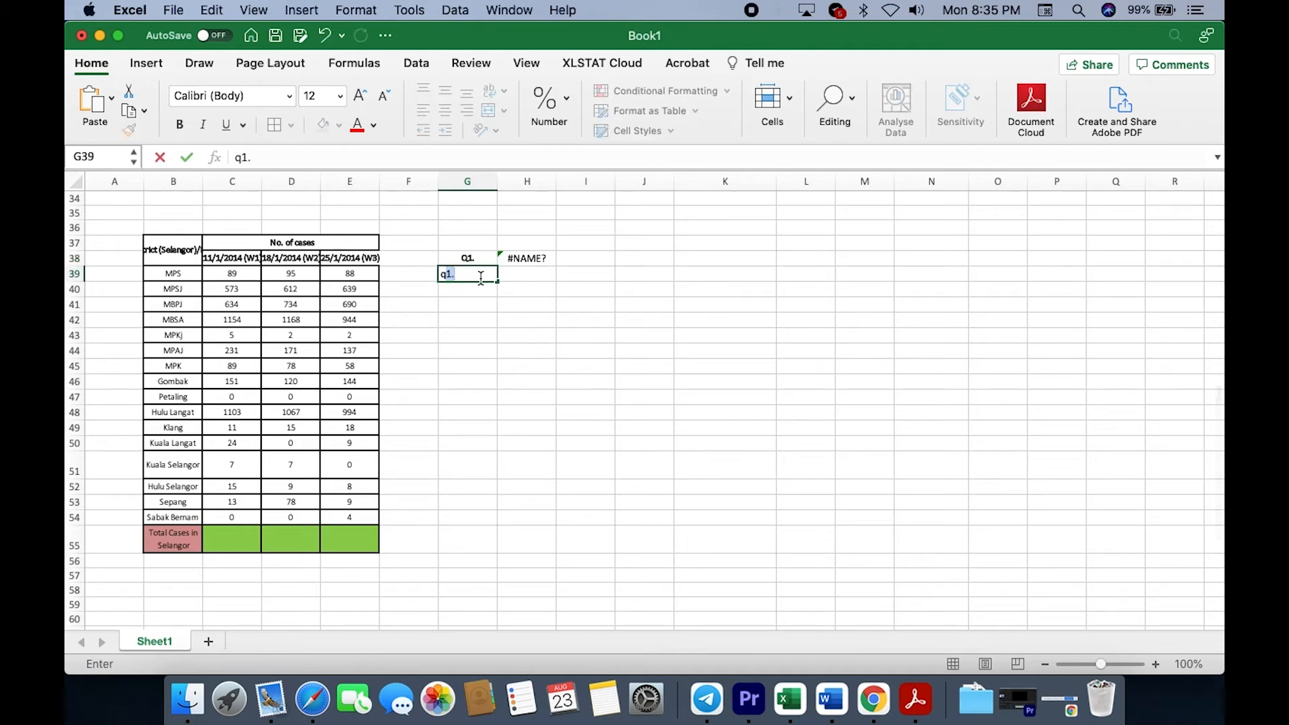
key("BackSpace")
key("BackSpace")
type("Q")
key("Tab")
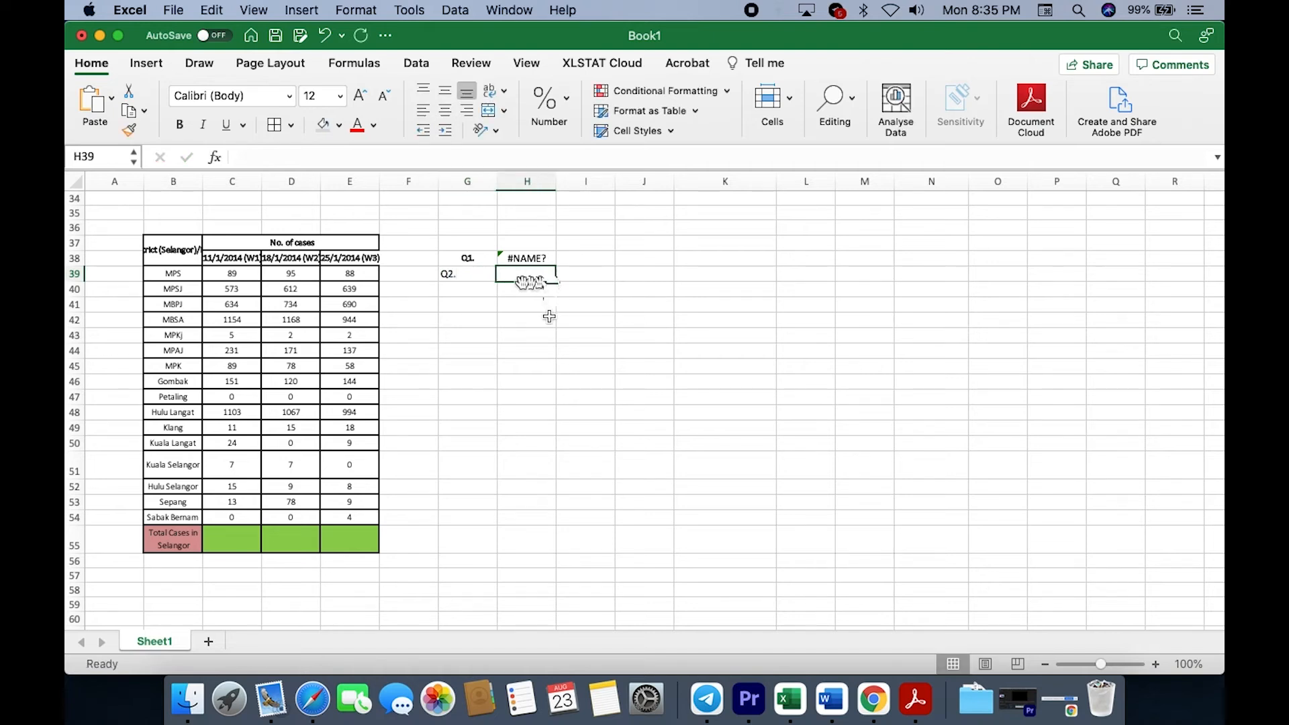
left_click(538, 258)
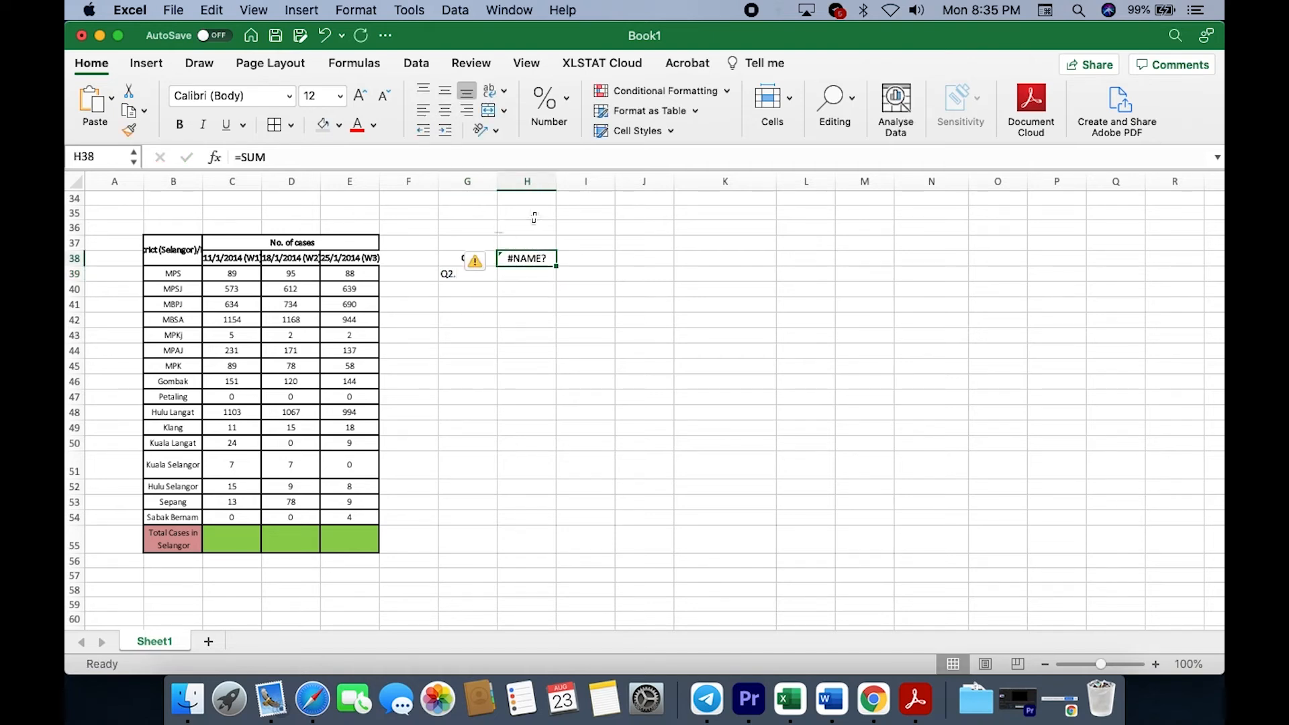
left_click(552, 156)
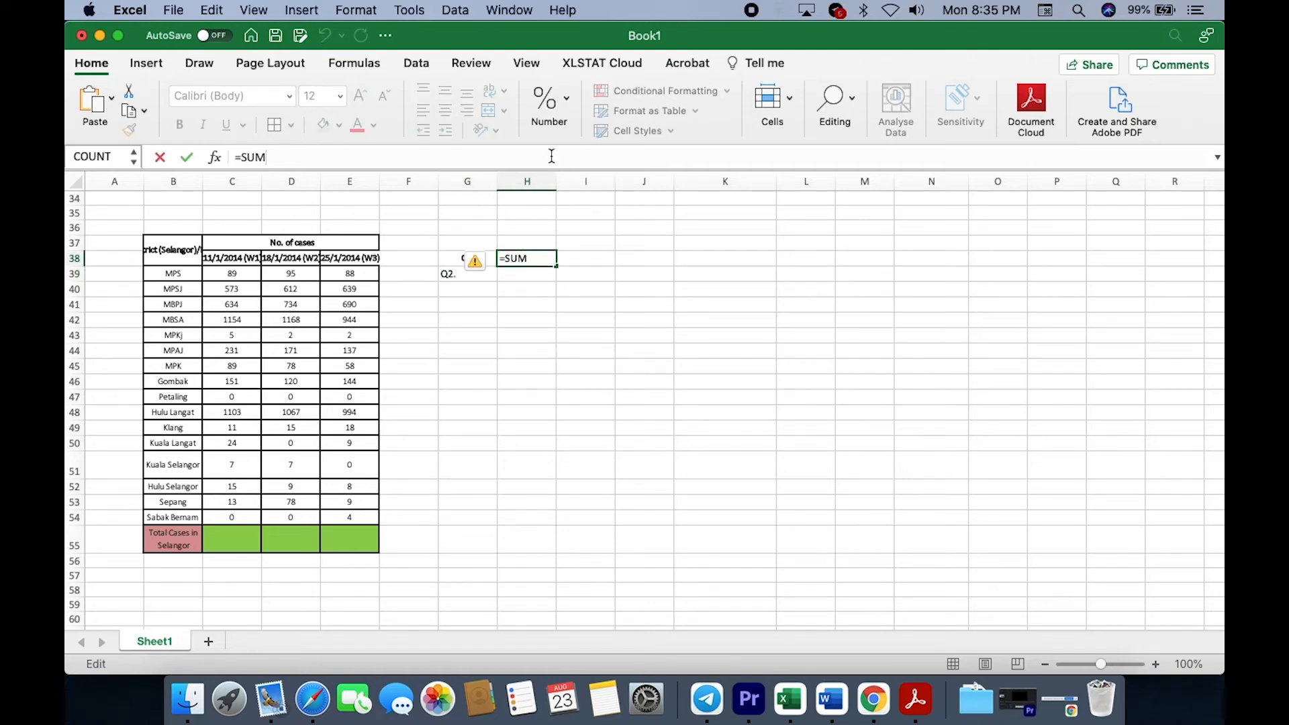
key("Return")
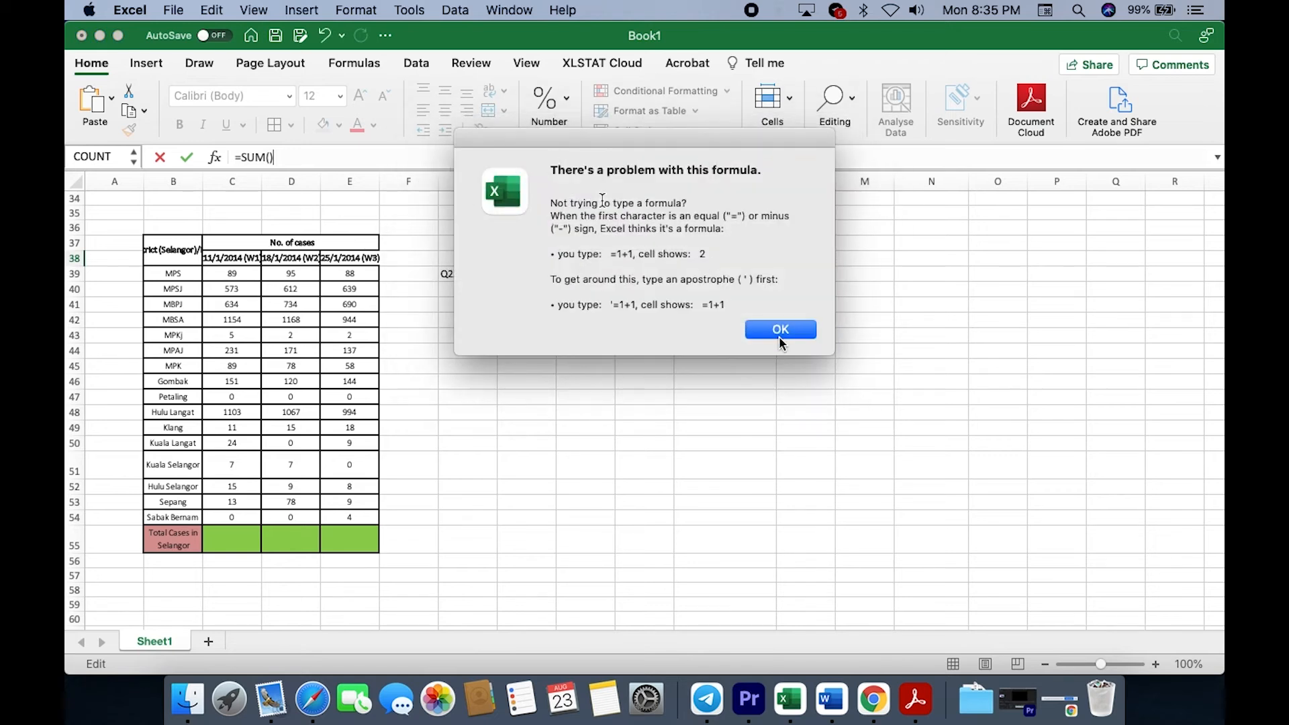
left_click(782, 335)
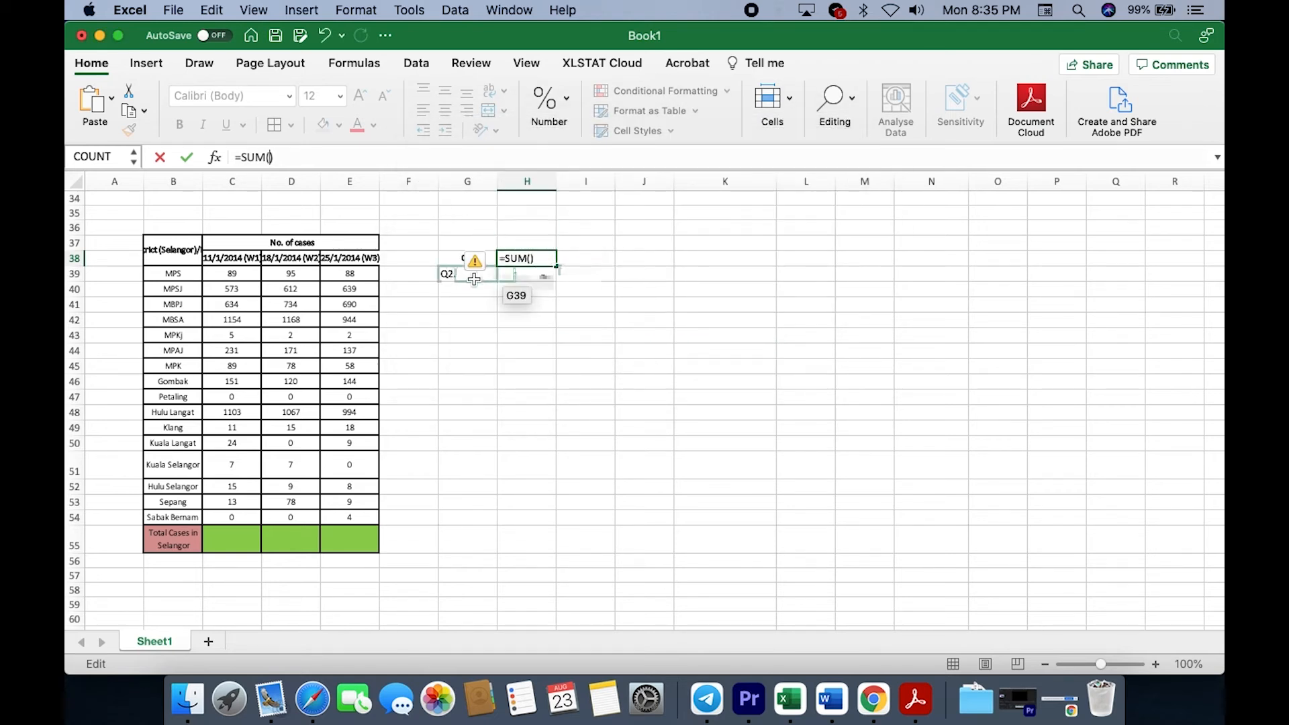
left_click(725, 304)
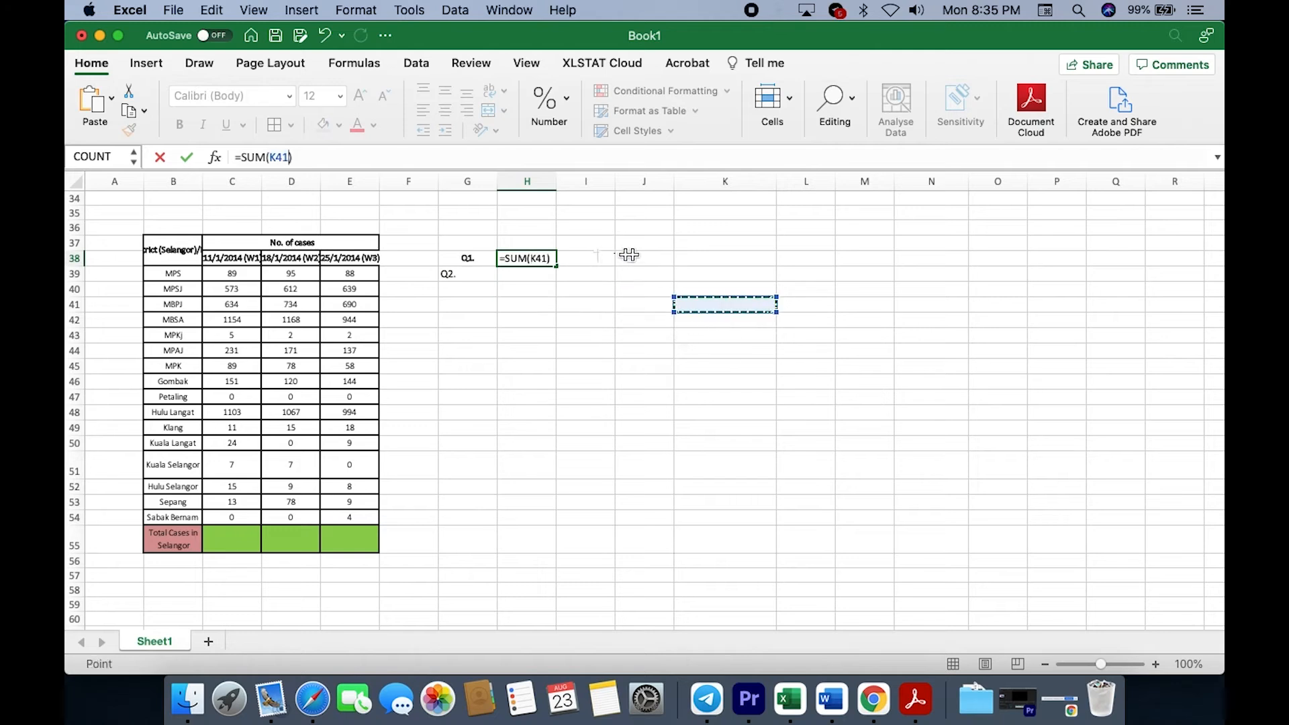
left_click(462, 259)
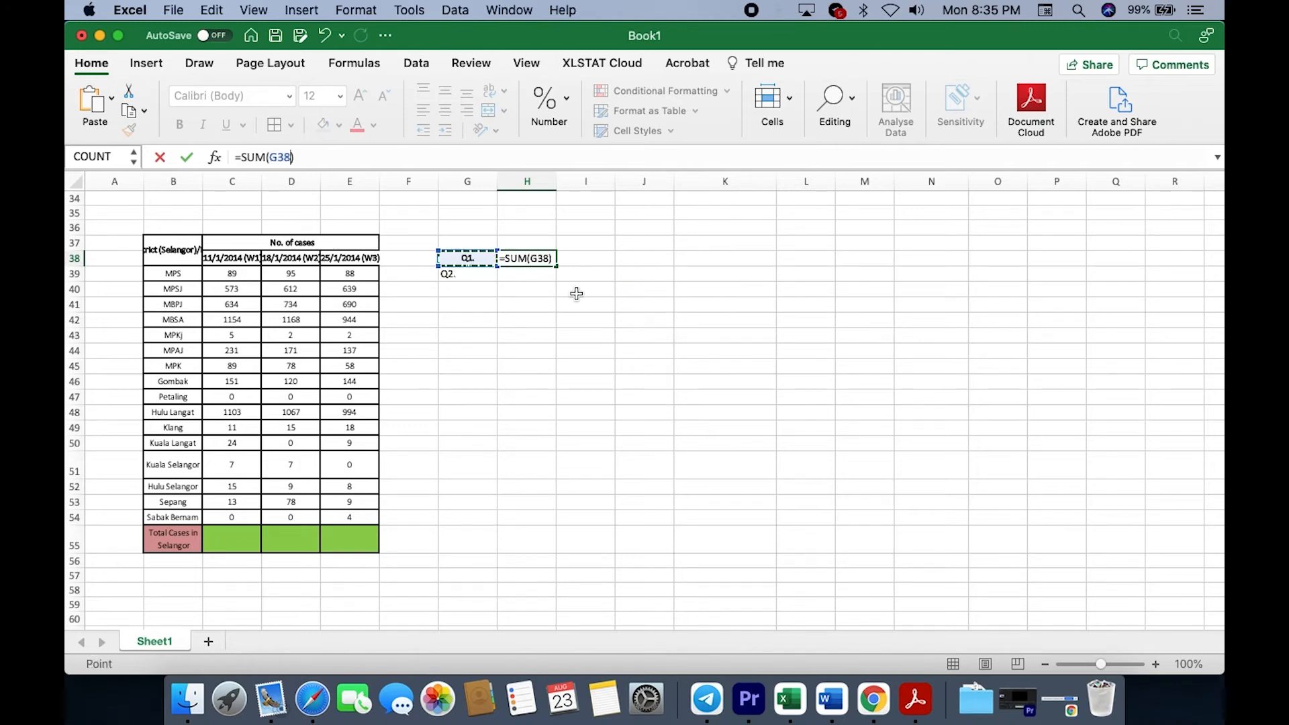
key("BackSpace")
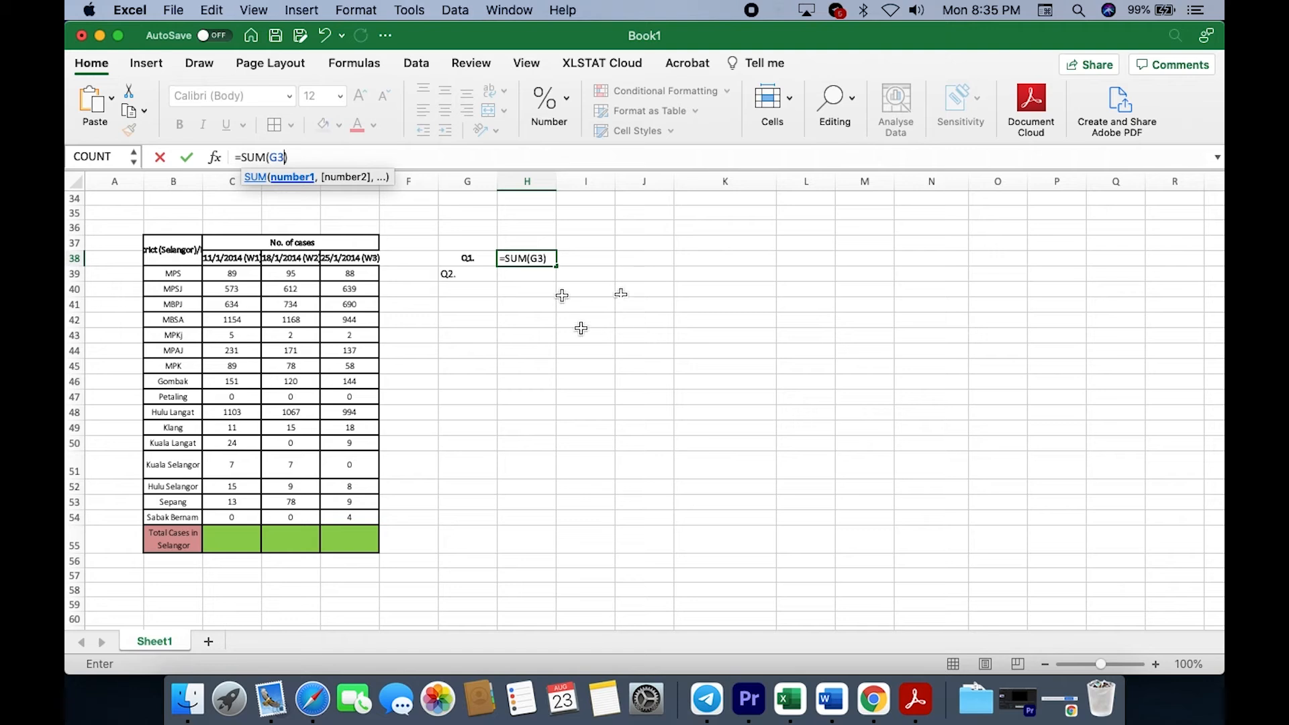
key("super+z")
key("super+z")
key("super+z")
key("super+z")
key("super+z")
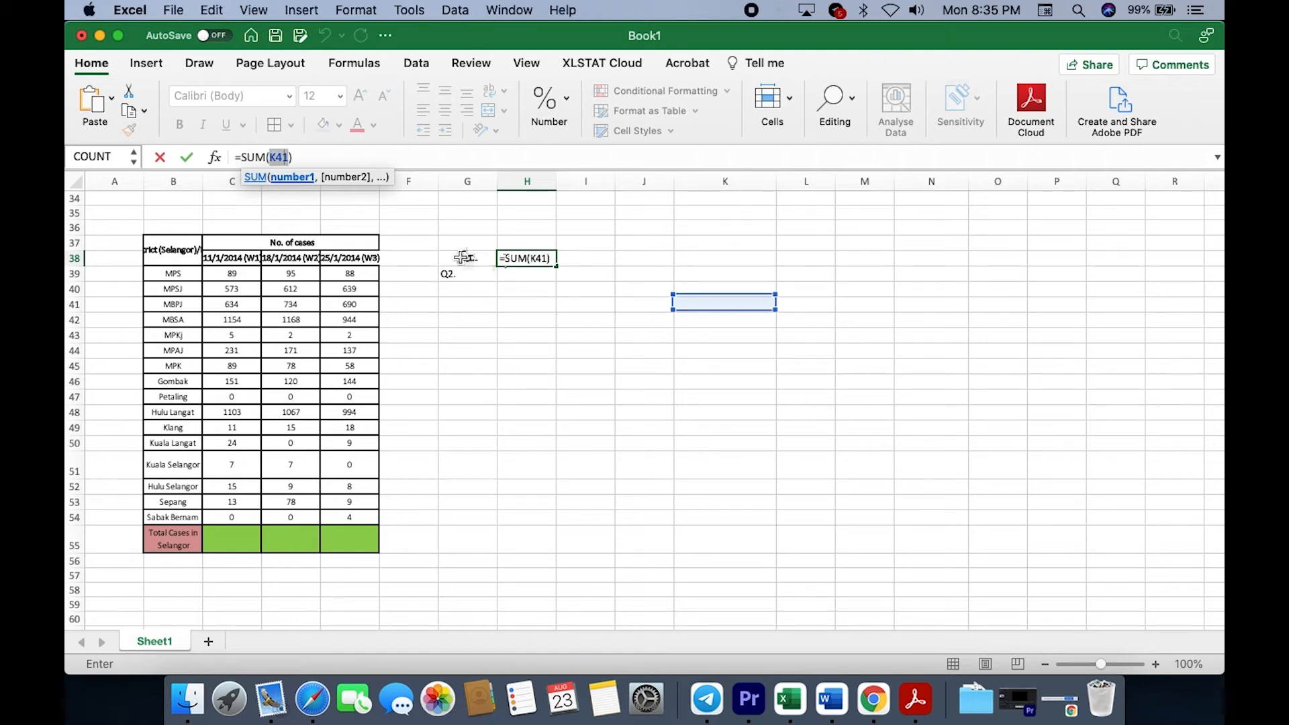
key("Escape")
- Clear the Q1. and Q2. entries in F37:H40, and enter the labels "sum" in I38 and "average" in I39
mouse_move(433, 242)
left_mouse_down()
mouse_move(470, 243)
mouse_move(541, 279)
mouse_move(546, 297)
left_mouse_up()
key("Delete")
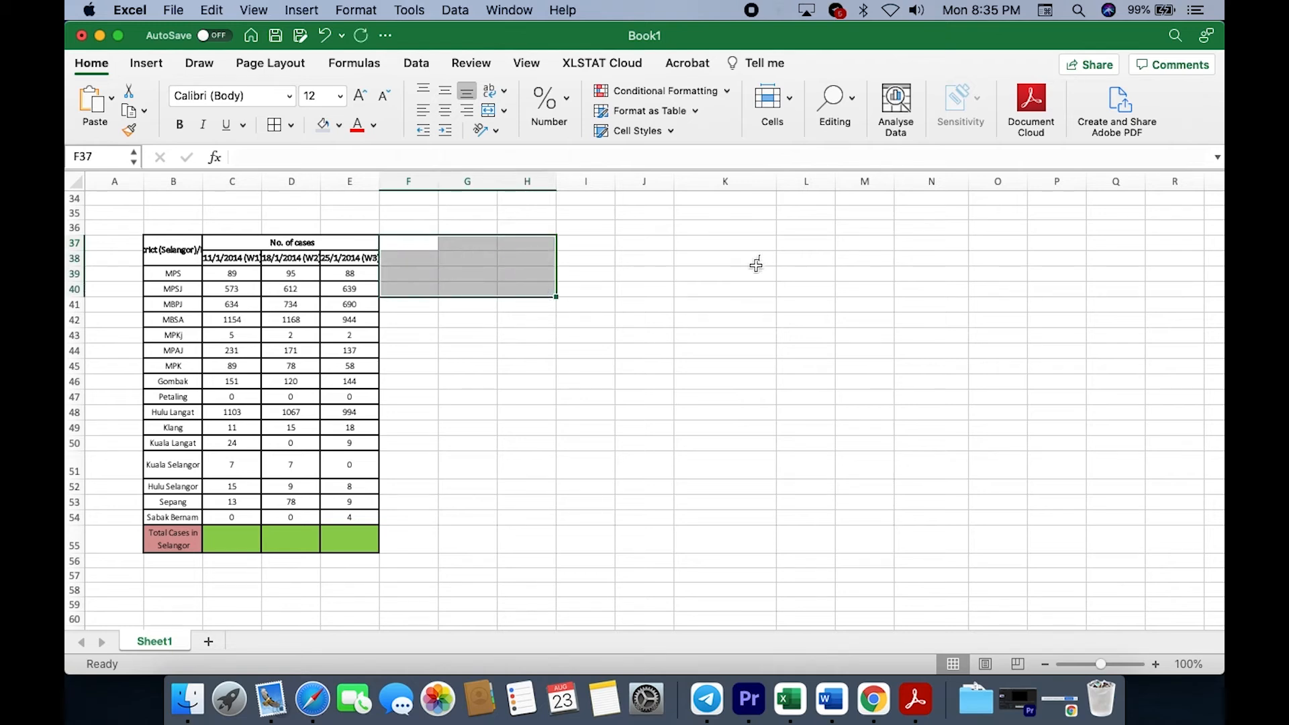
left_click(577, 258)
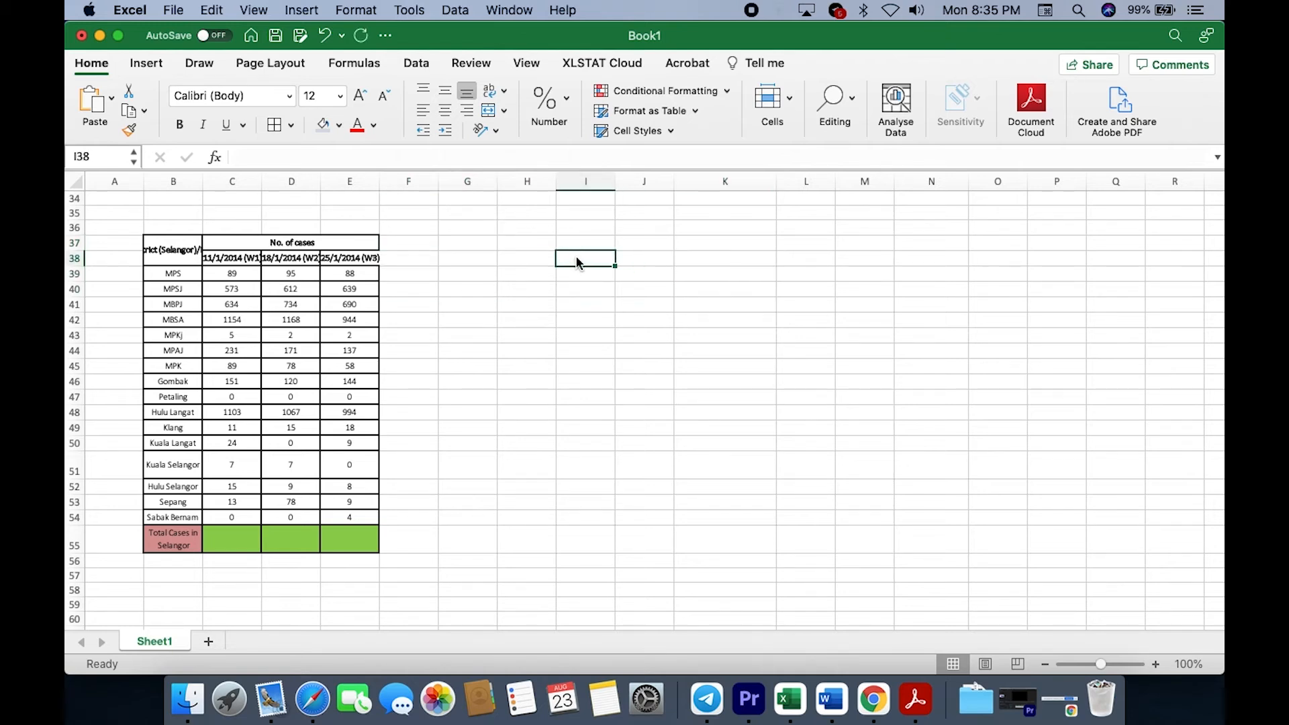
type("sum")
left_click(673, 320)
left_click(587, 280)
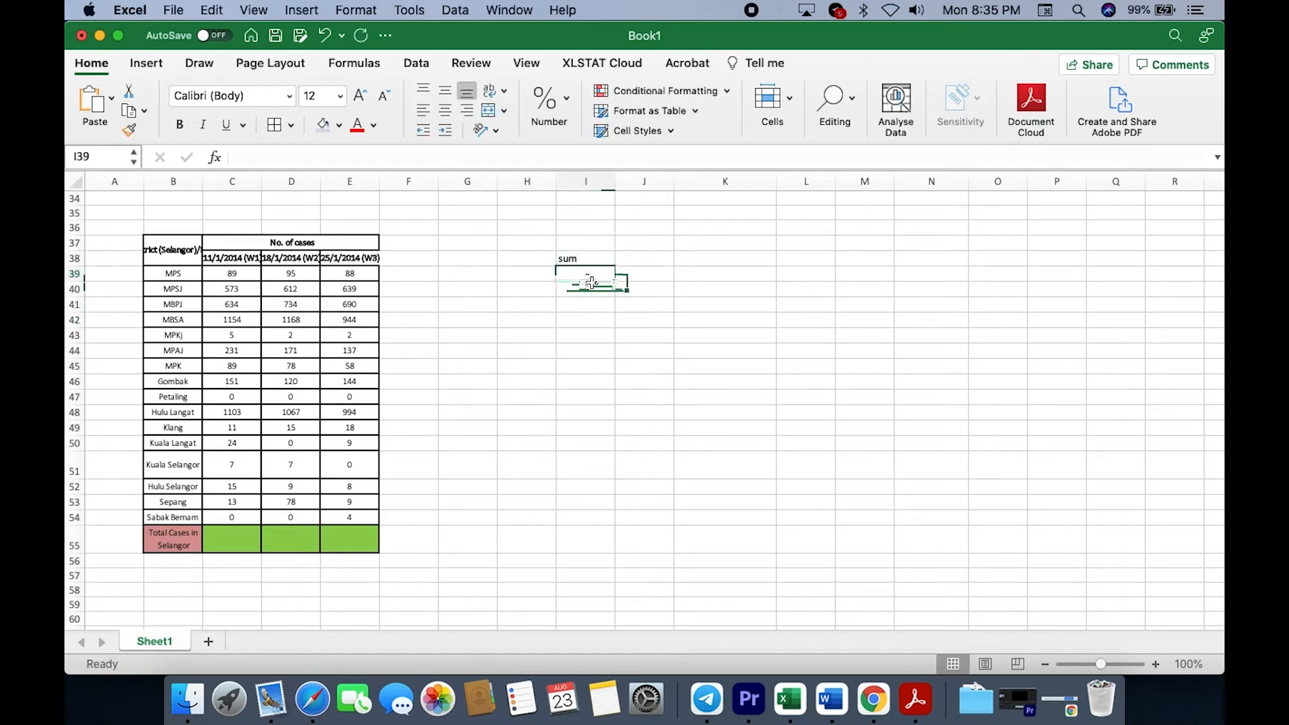
type("average")
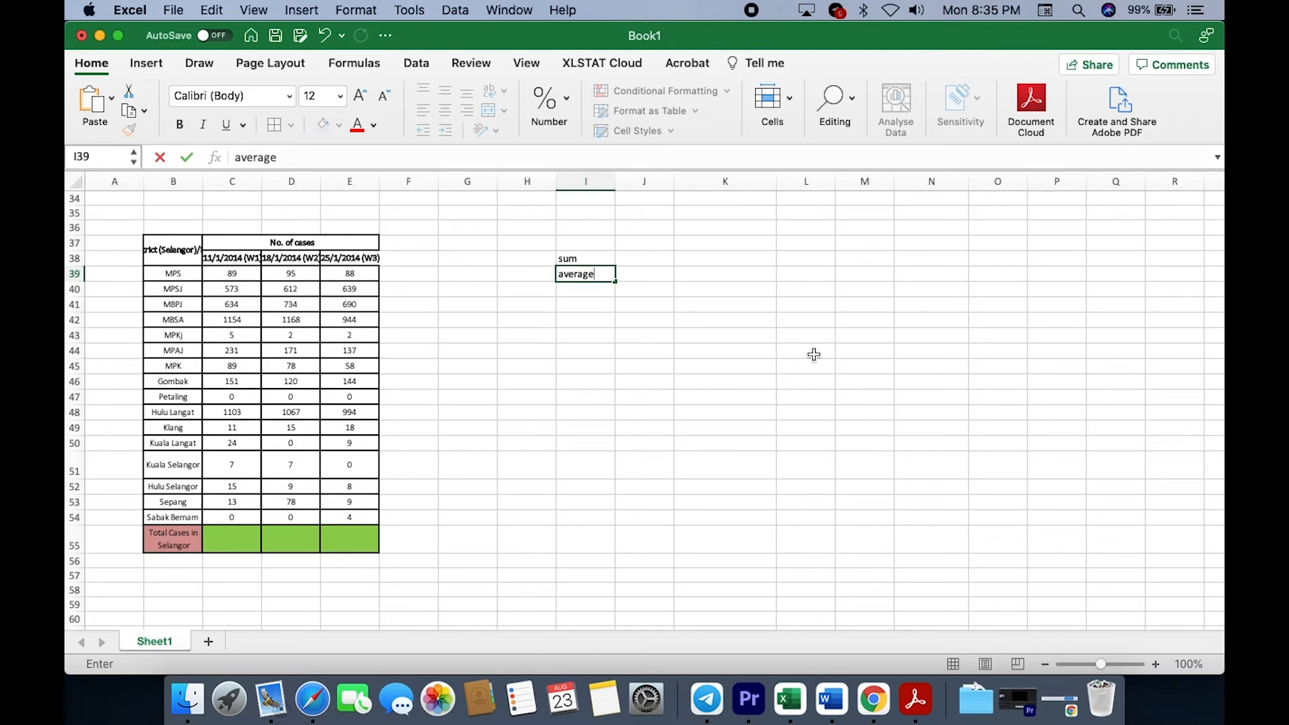
scroll(814, 355, "down", 1)
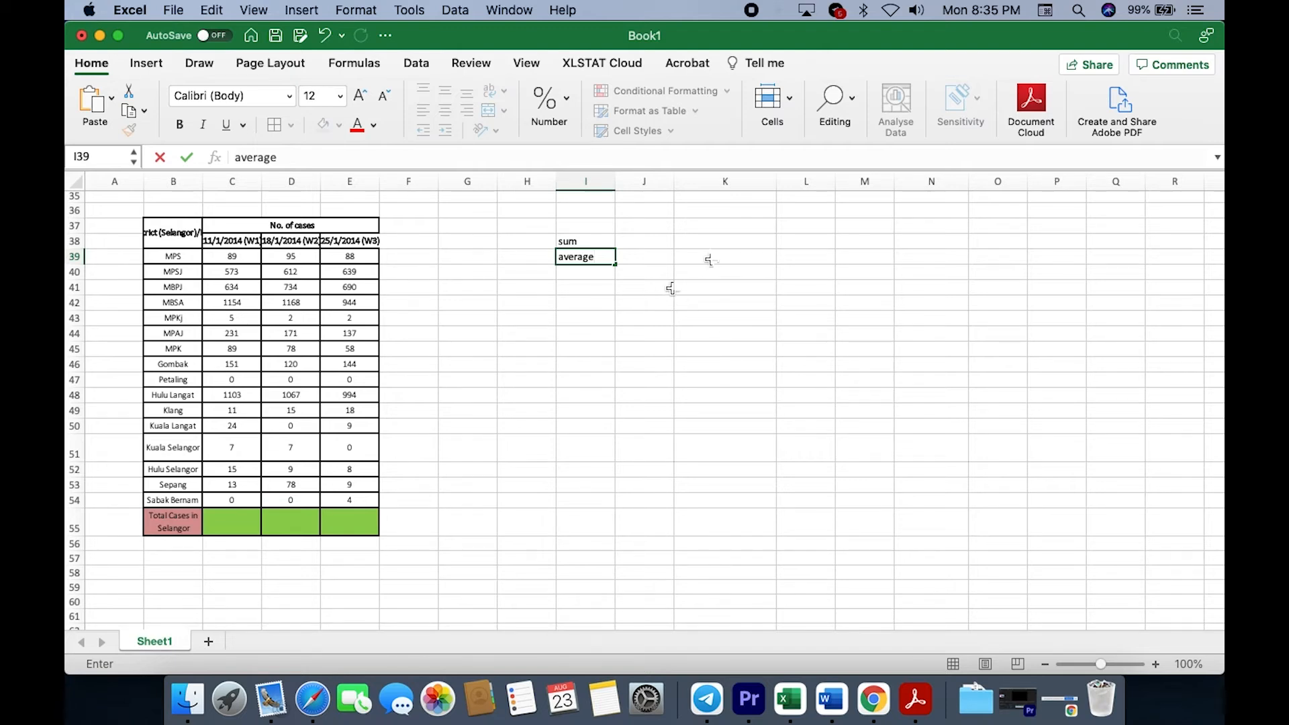
left_click(770, 180)
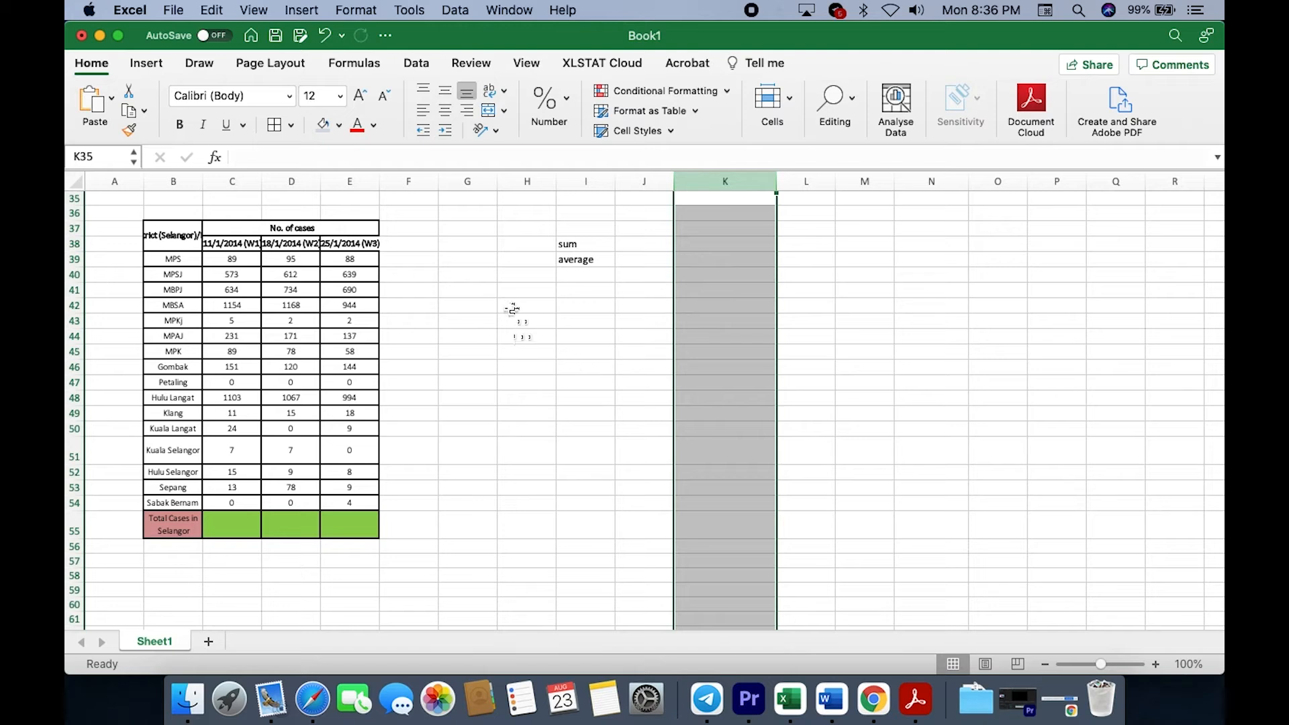
left_click(512, 308)
- Enter the sample numbers 1, 2, 3, 4 and 5 down cells J39 to J43
left_click(650, 261)
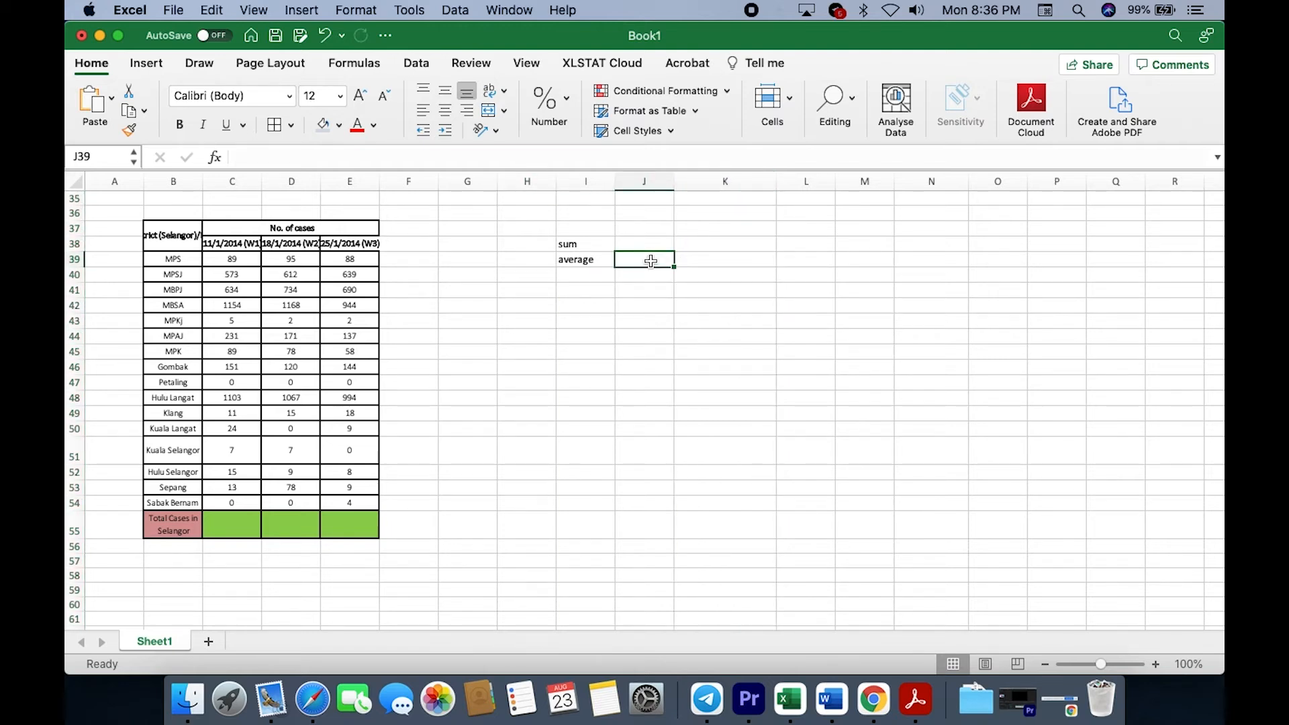
type("1")
key("Return")
type("2")
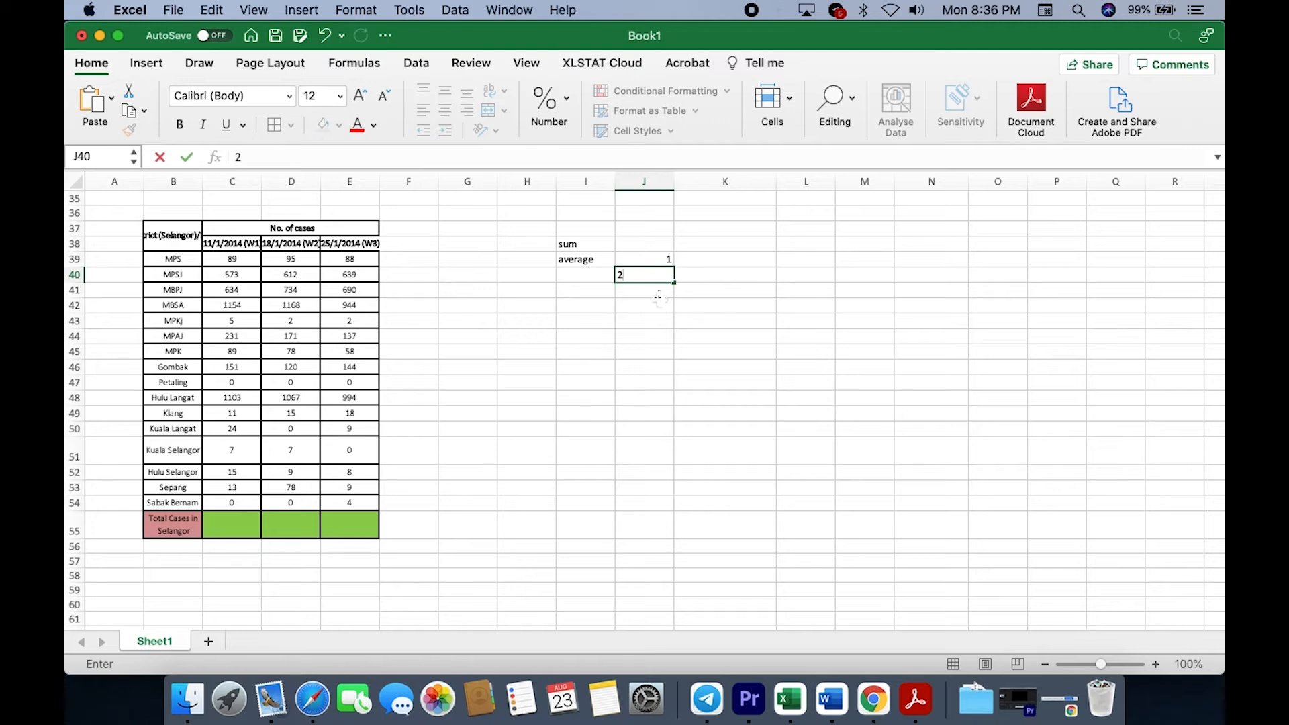
key("Return")
type("3")
key("Return")
type("4")
key("Return")
type("5")
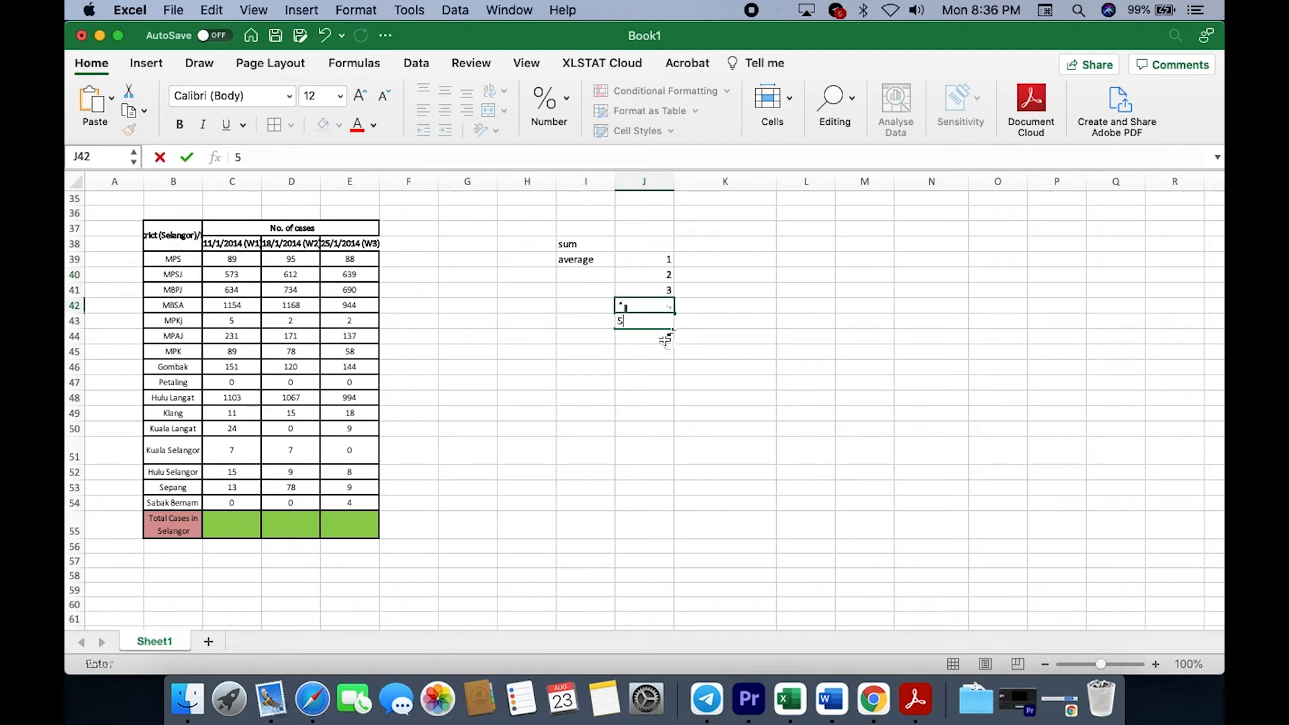
key("Return")
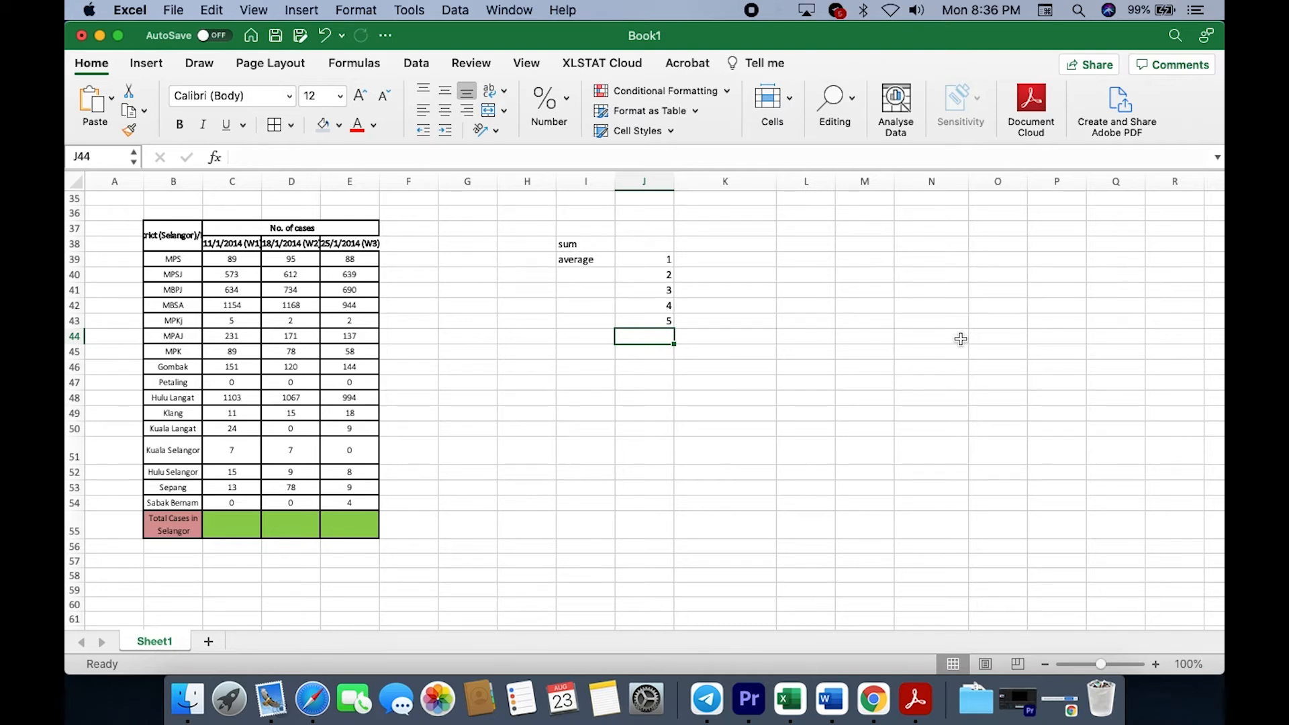
- Enter the average of the five sample numbers, 3, in cell J44 and shade that cell with the current fill colour
left_click(647, 258)
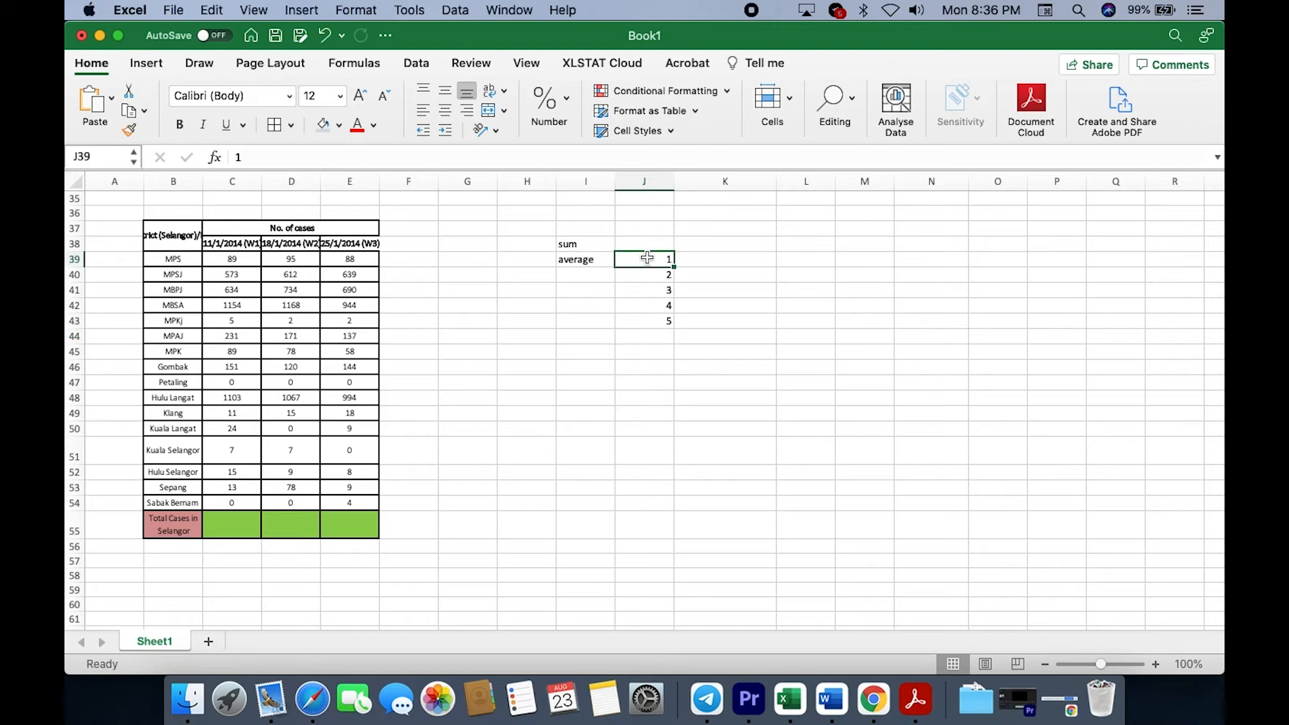
left_click_drag(648, 261, 663, 320)
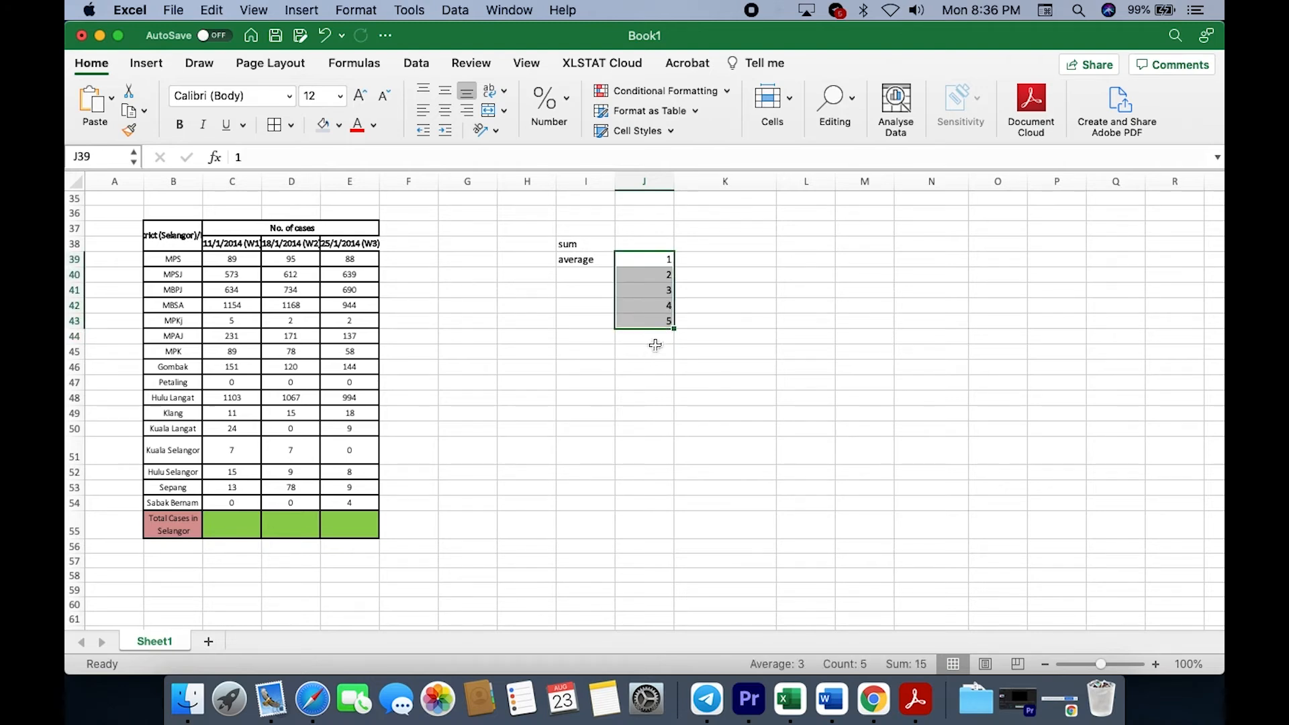
left_click(656, 344)
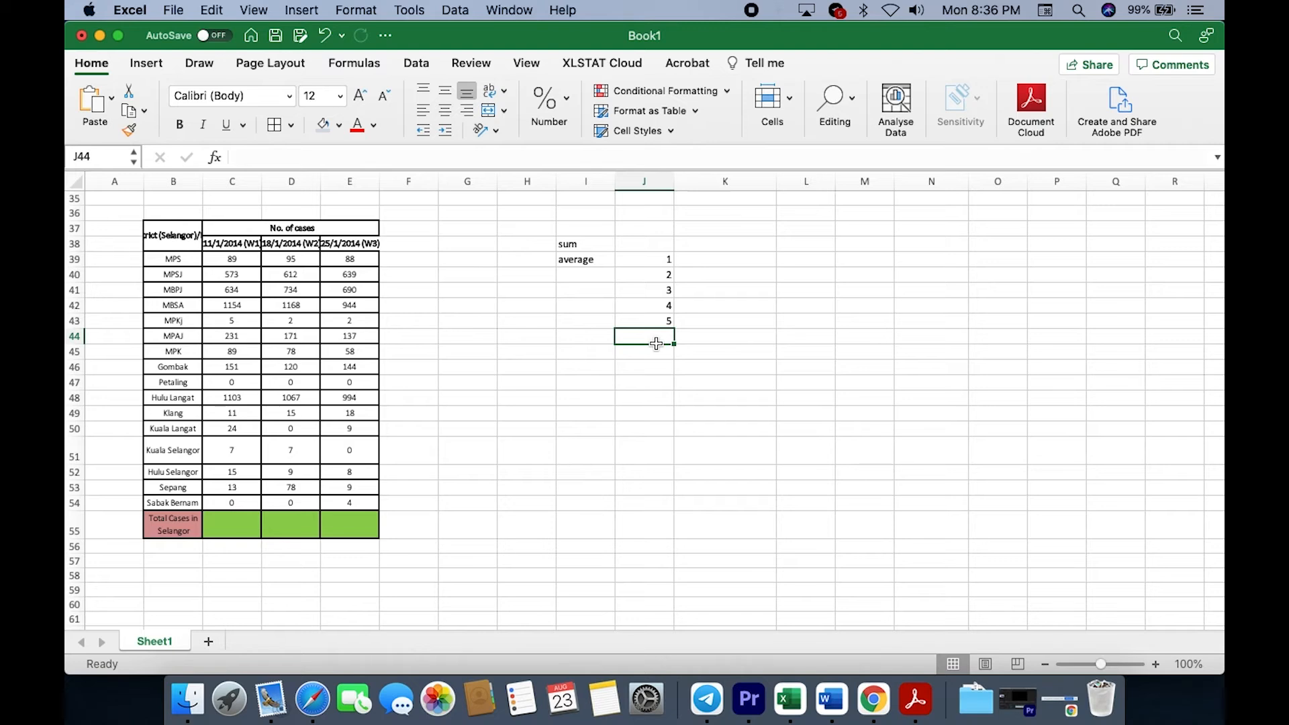
left_click_drag(662, 260, 662, 319)
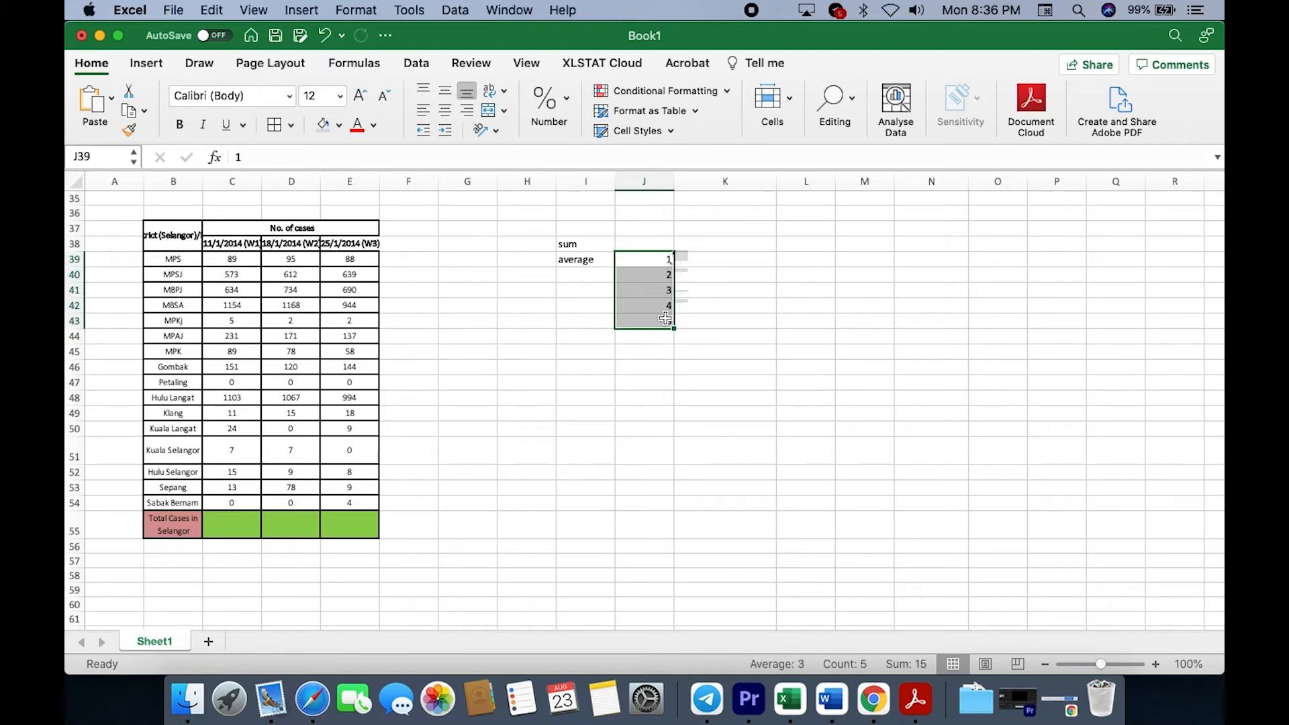
left_click(646, 336)
type("3")
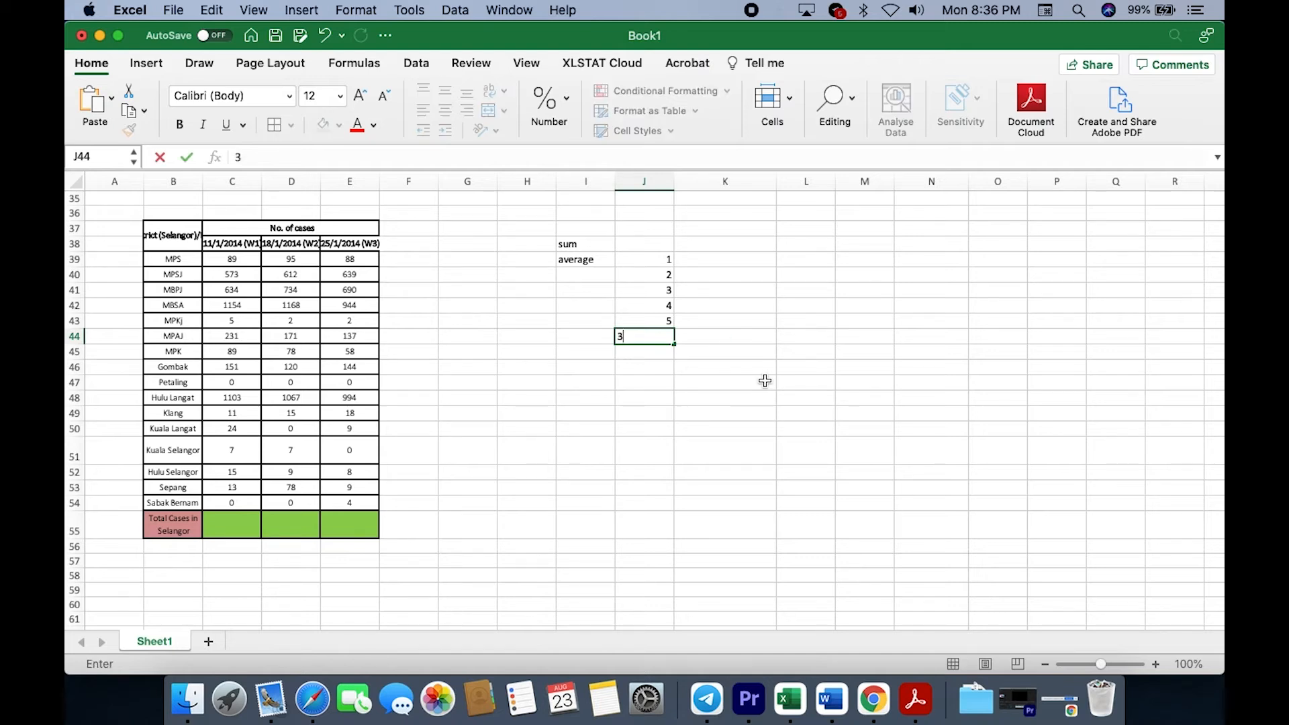
left_click(761, 338)
left_click(660, 336)
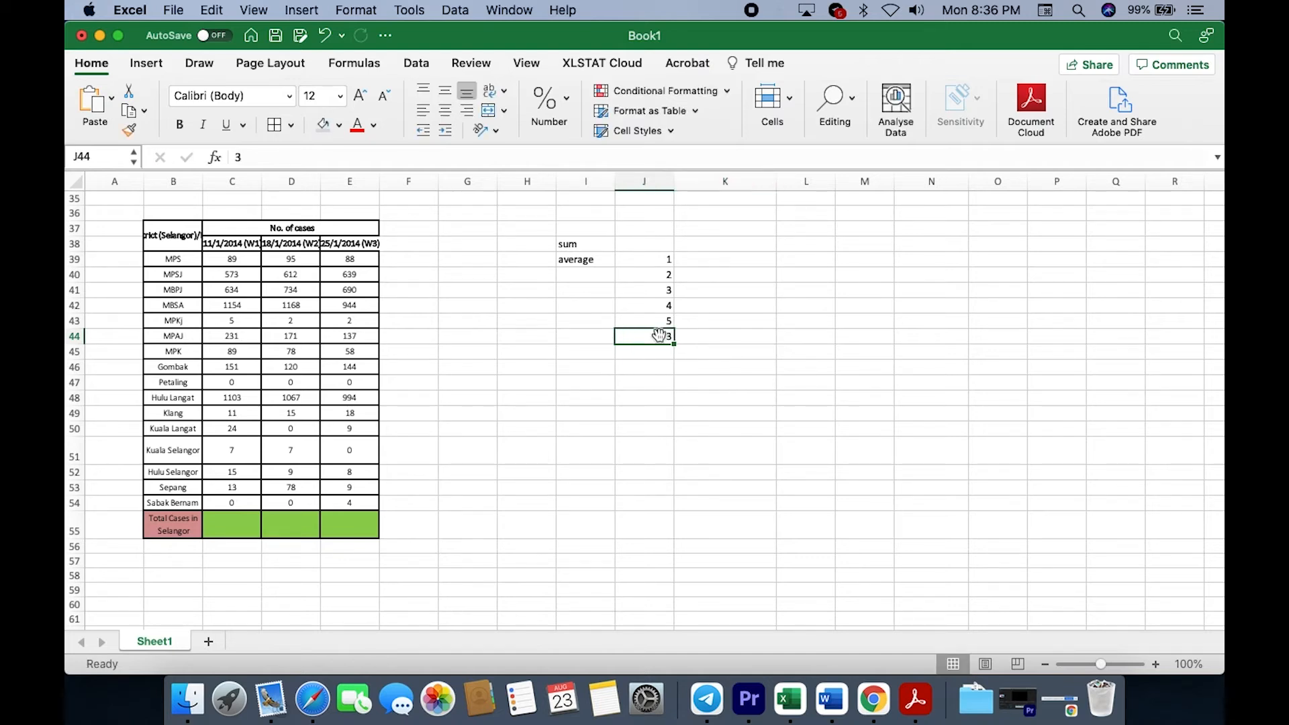
left_click(323, 127)
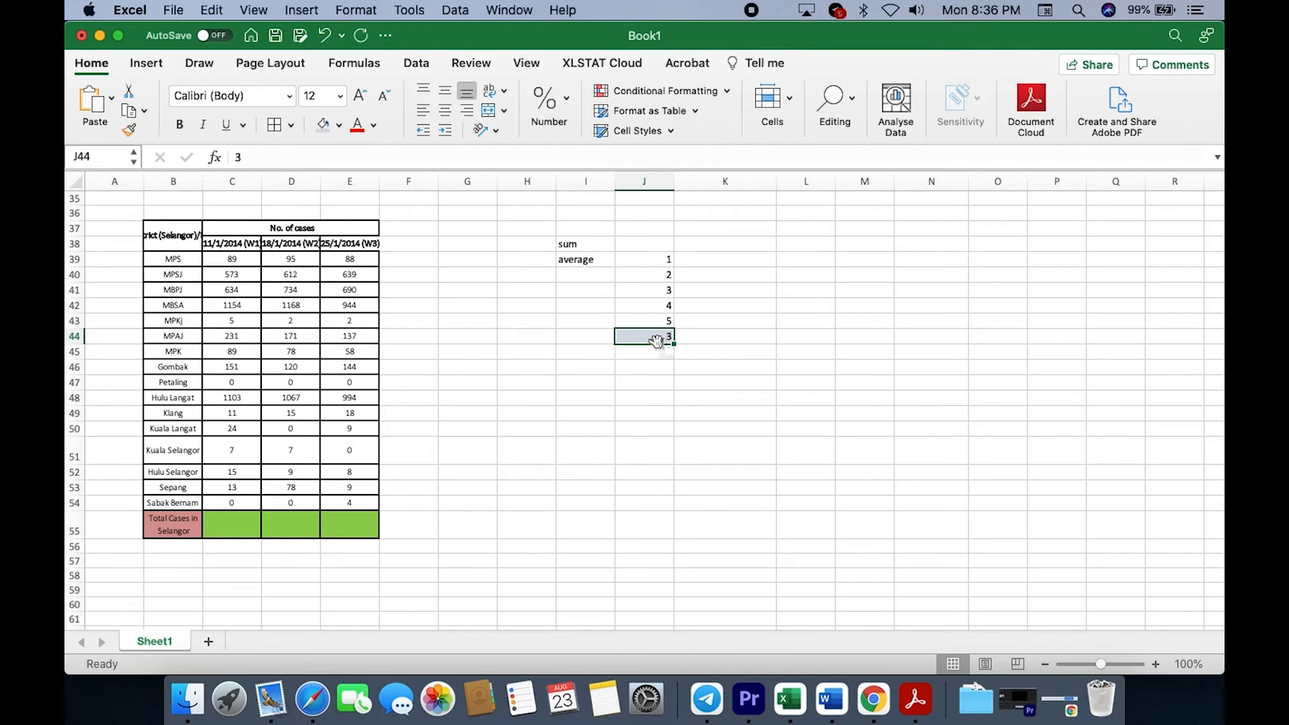
- Calculate the average of the sample numbers in cell K44 with the formula =AVERAGE(J39:J43)
left_click(728, 338)
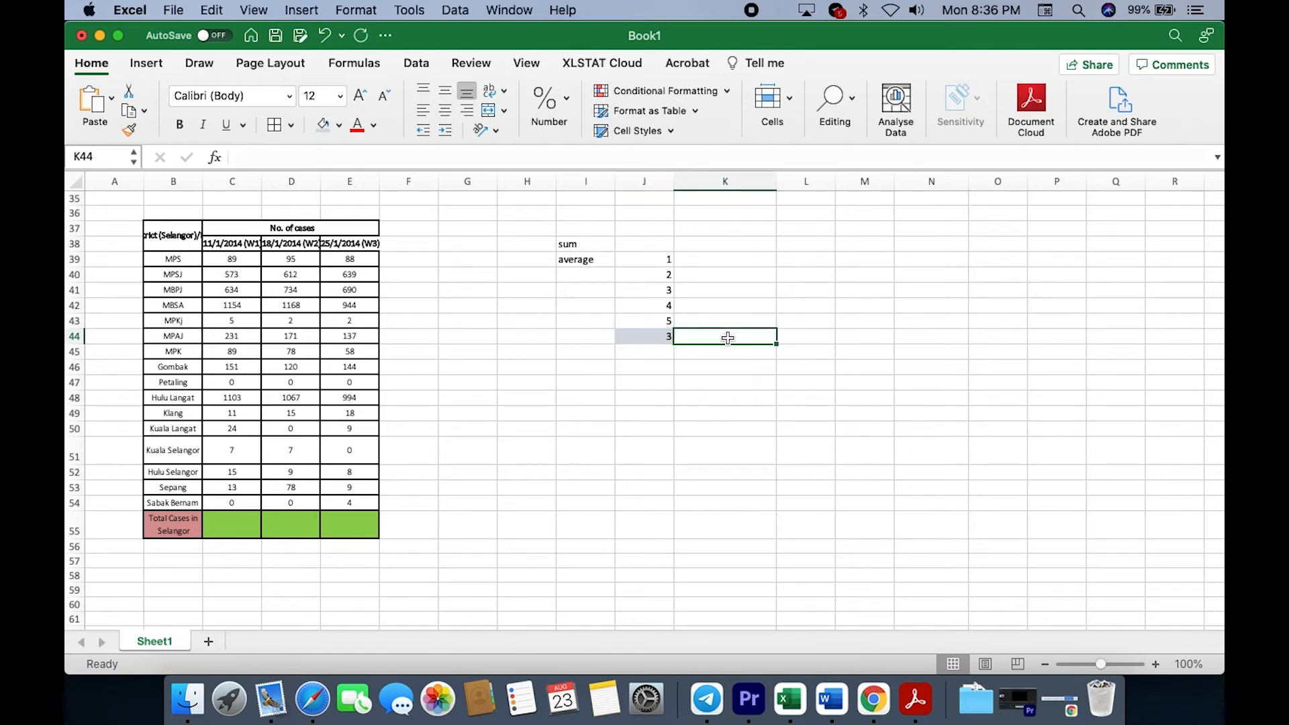
type("=")
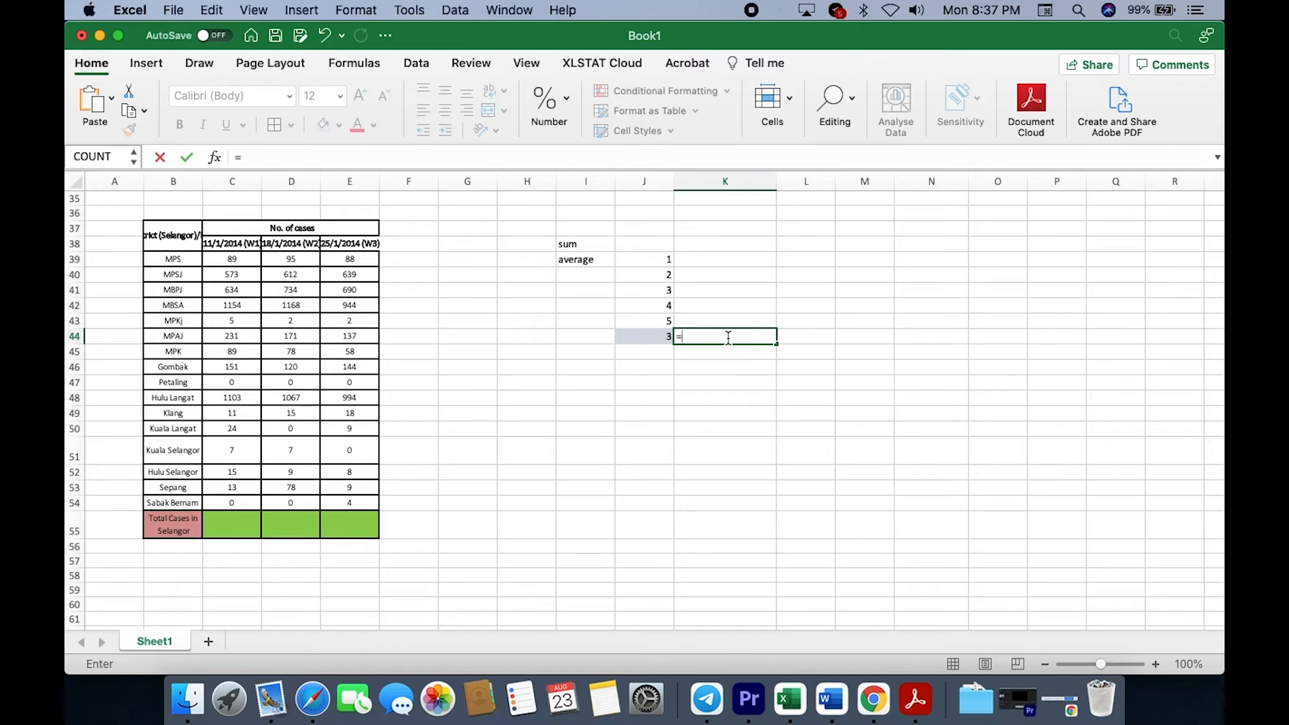
type("AVERA")
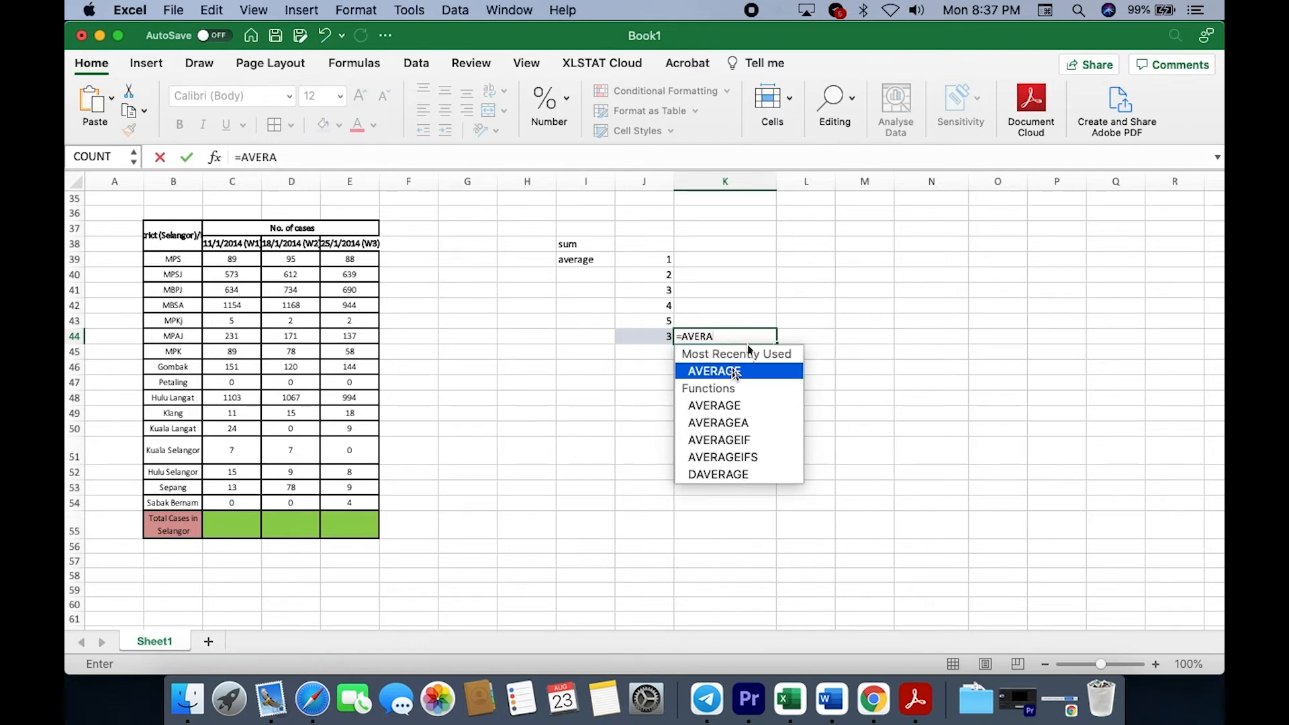
double_click(736, 373)
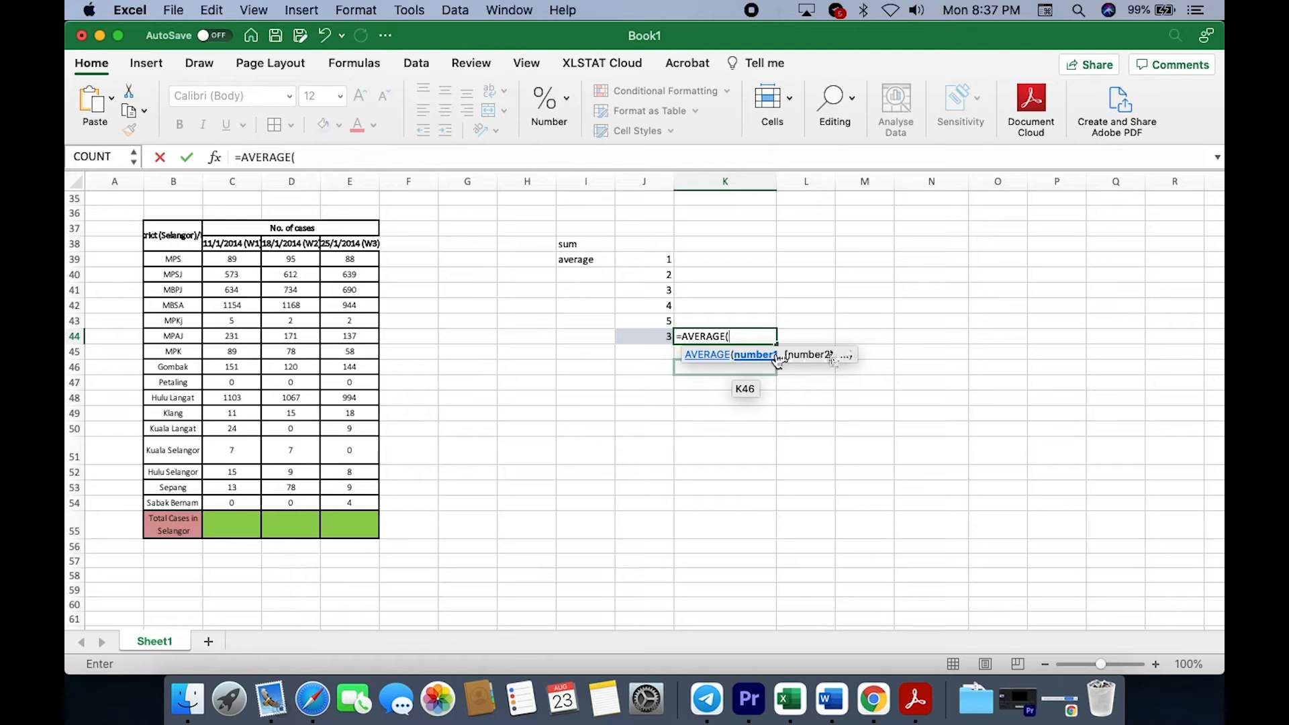
left_click(665, 261)
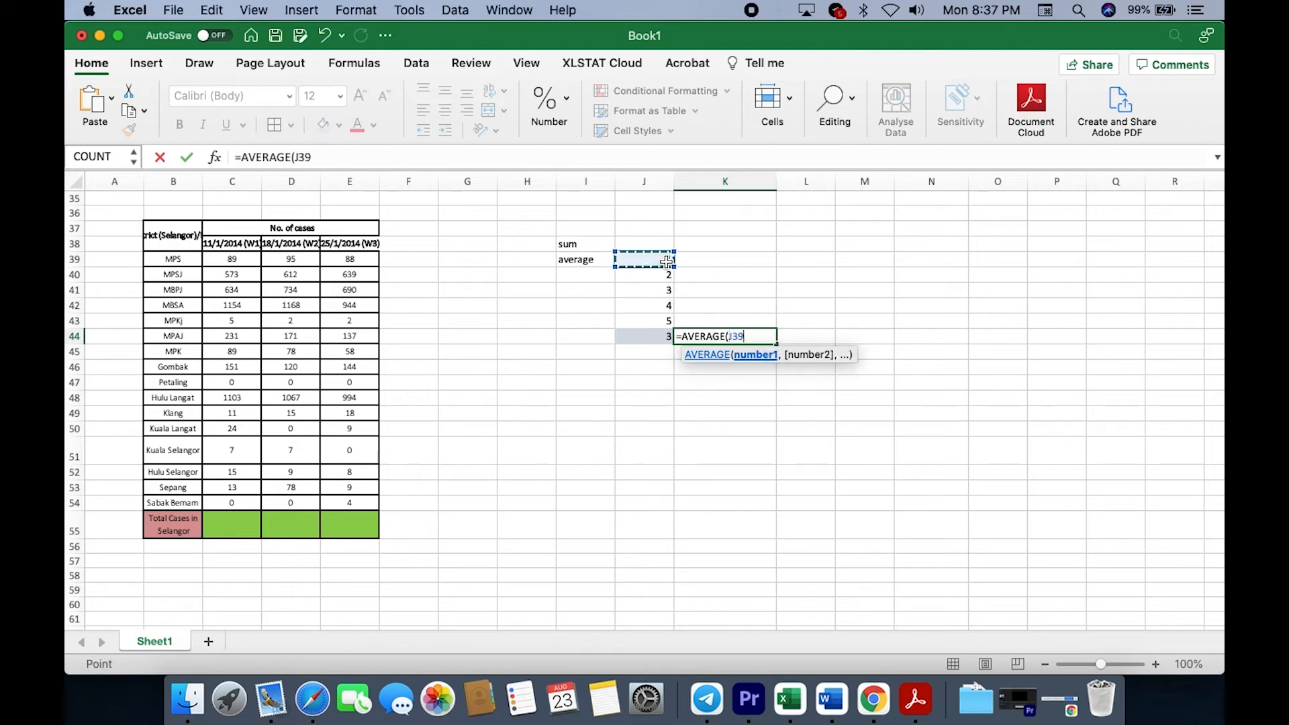
left_click_drag(666, 322, 665, 322)
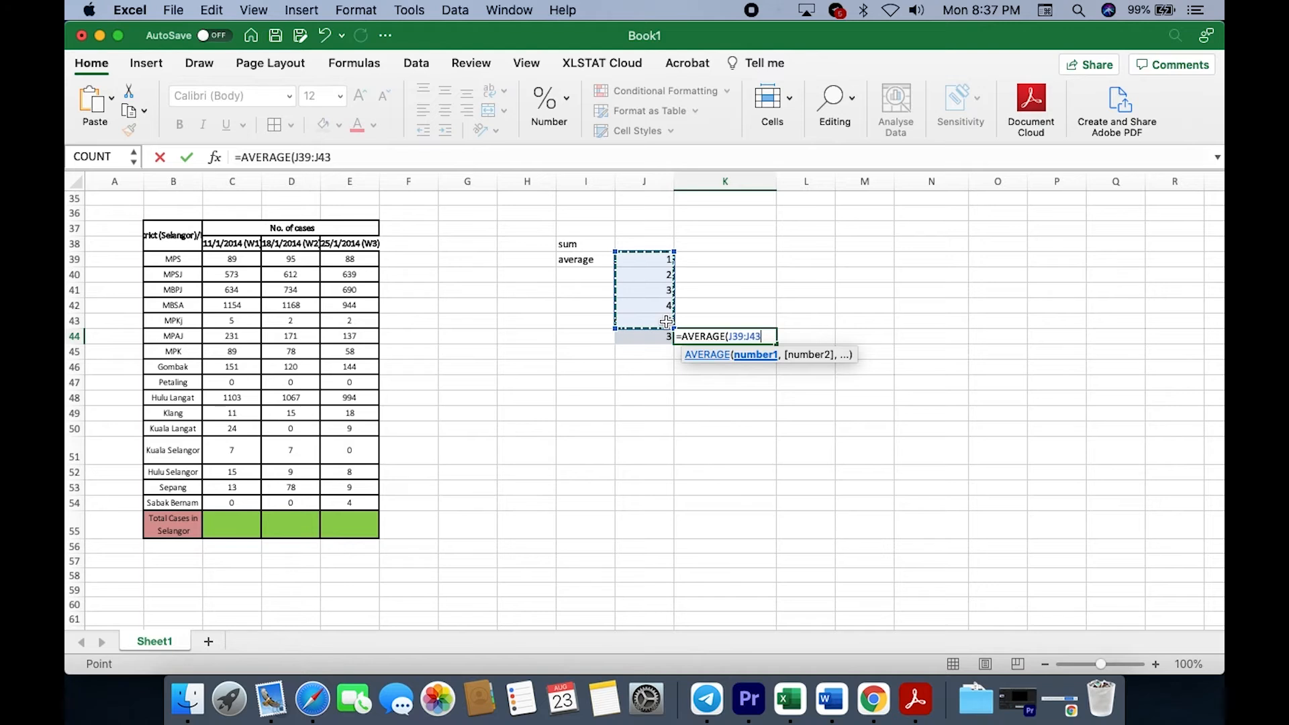
type(")")
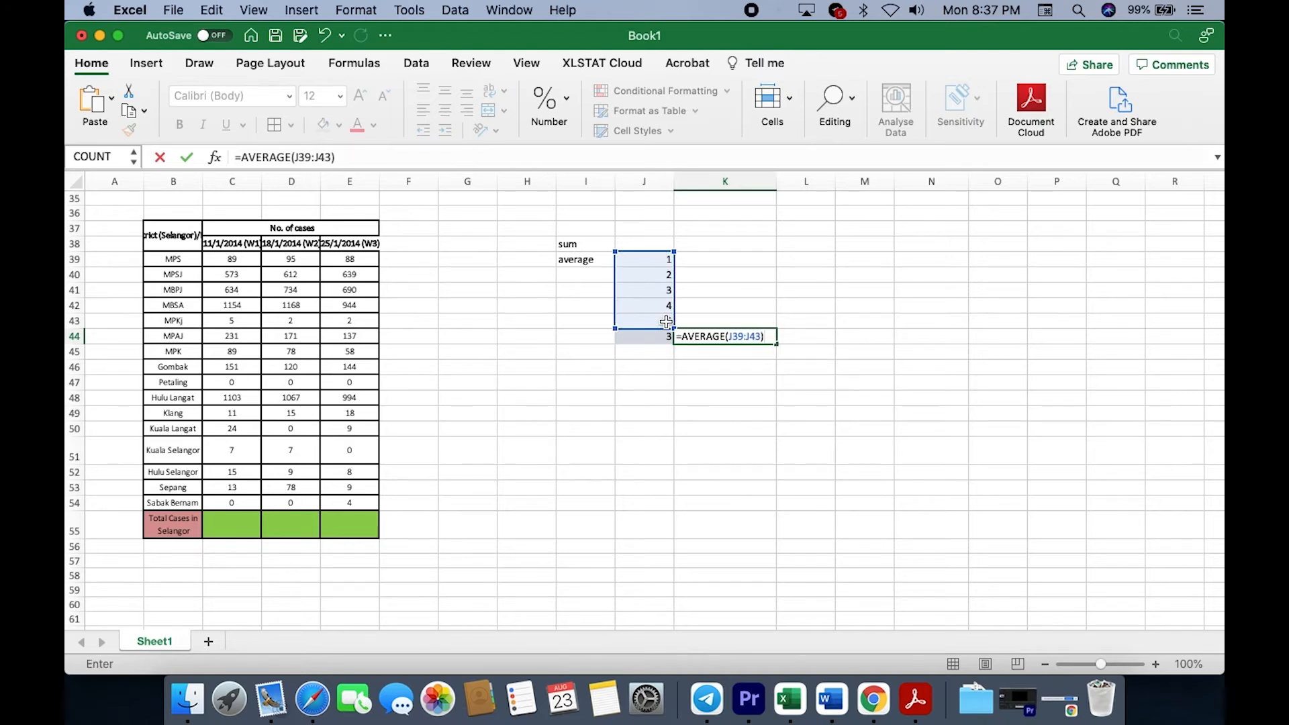
key("Return")
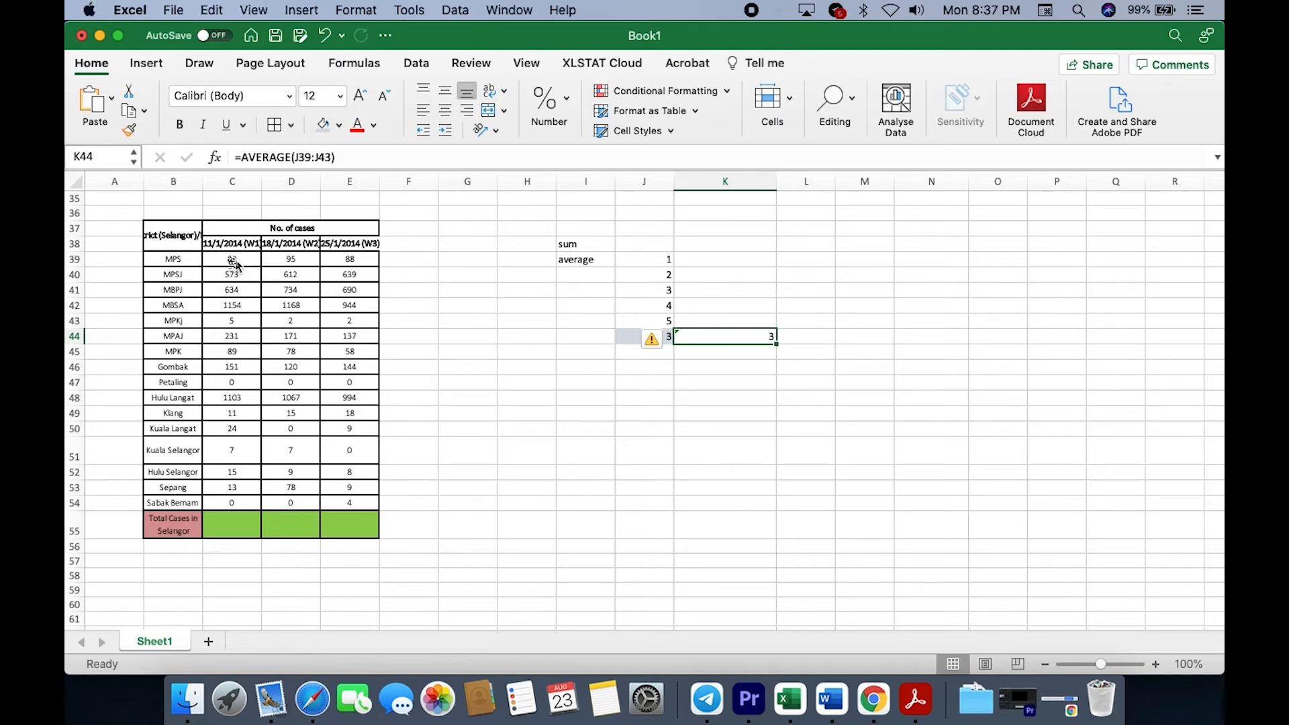
- Review the dengue calculation questions in the LAB 2_Spreadsheet Word document, and add the heading "average" in cell F38 of the Excel table
left_click(832, 698)
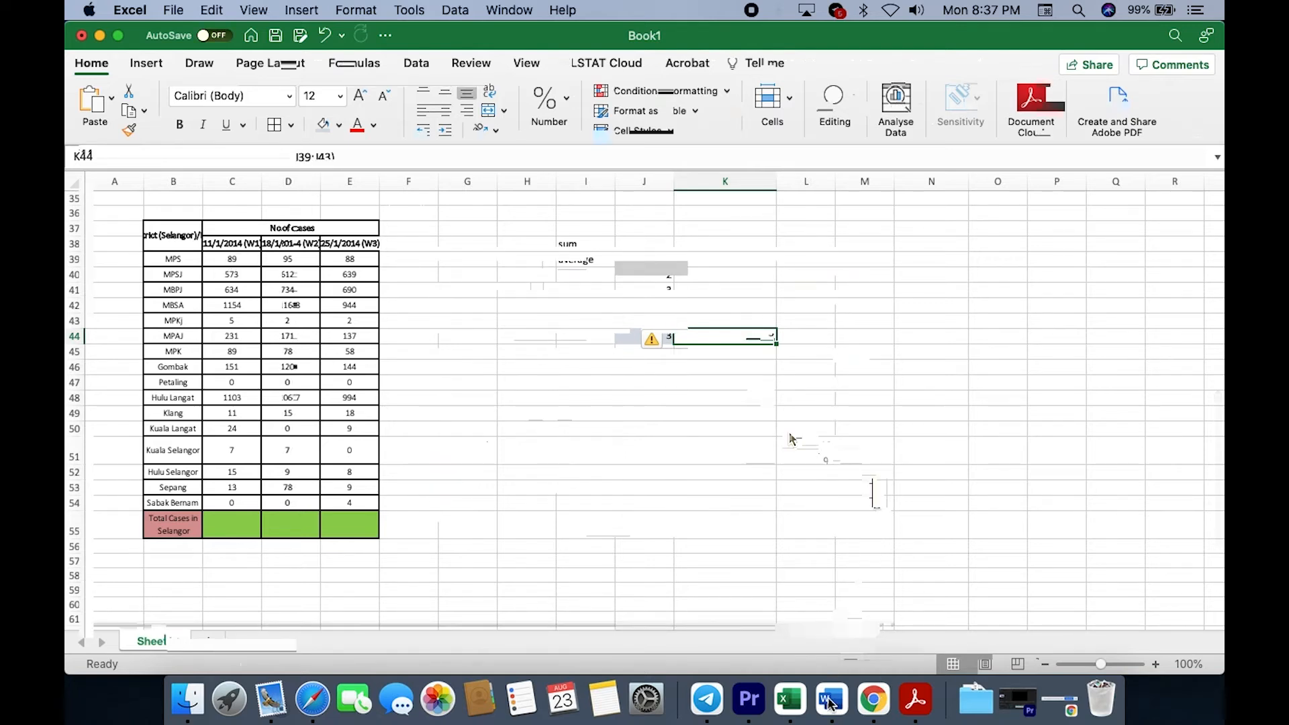
left_click(927, 528)
scroll(926, 529, "down", 5)
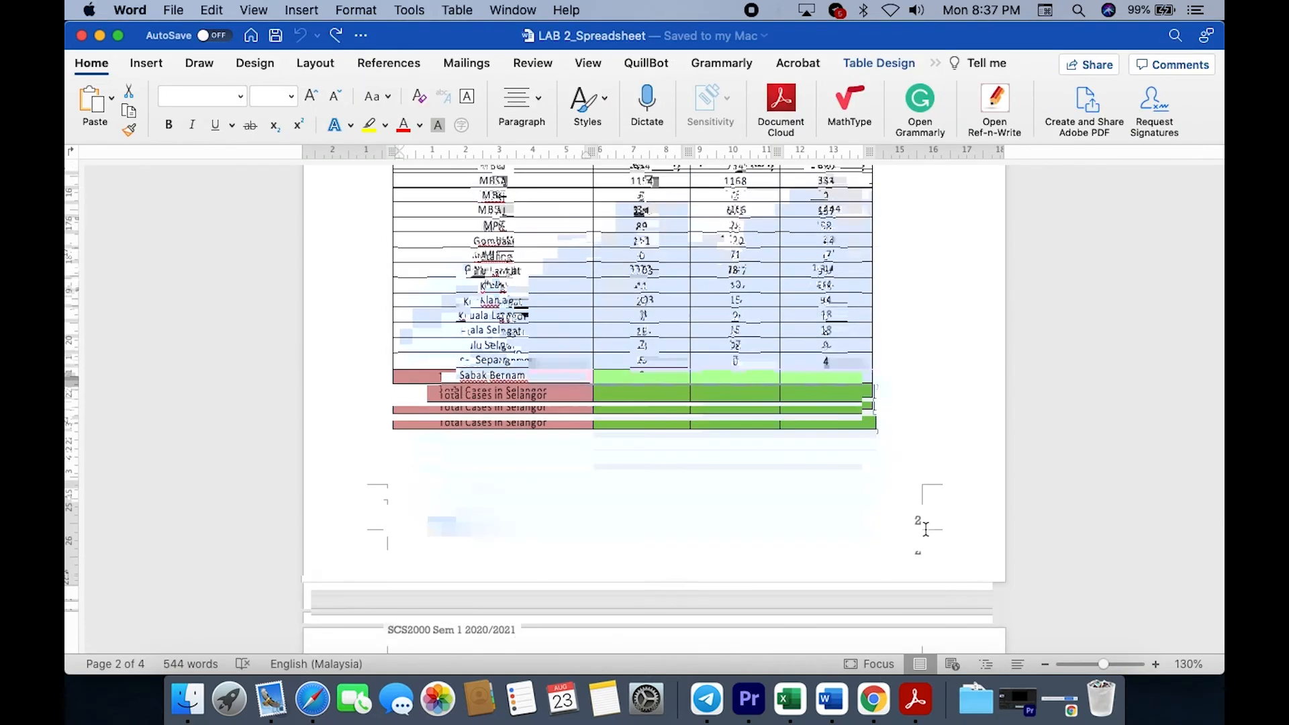
scroll(926, 529, "down", 3)
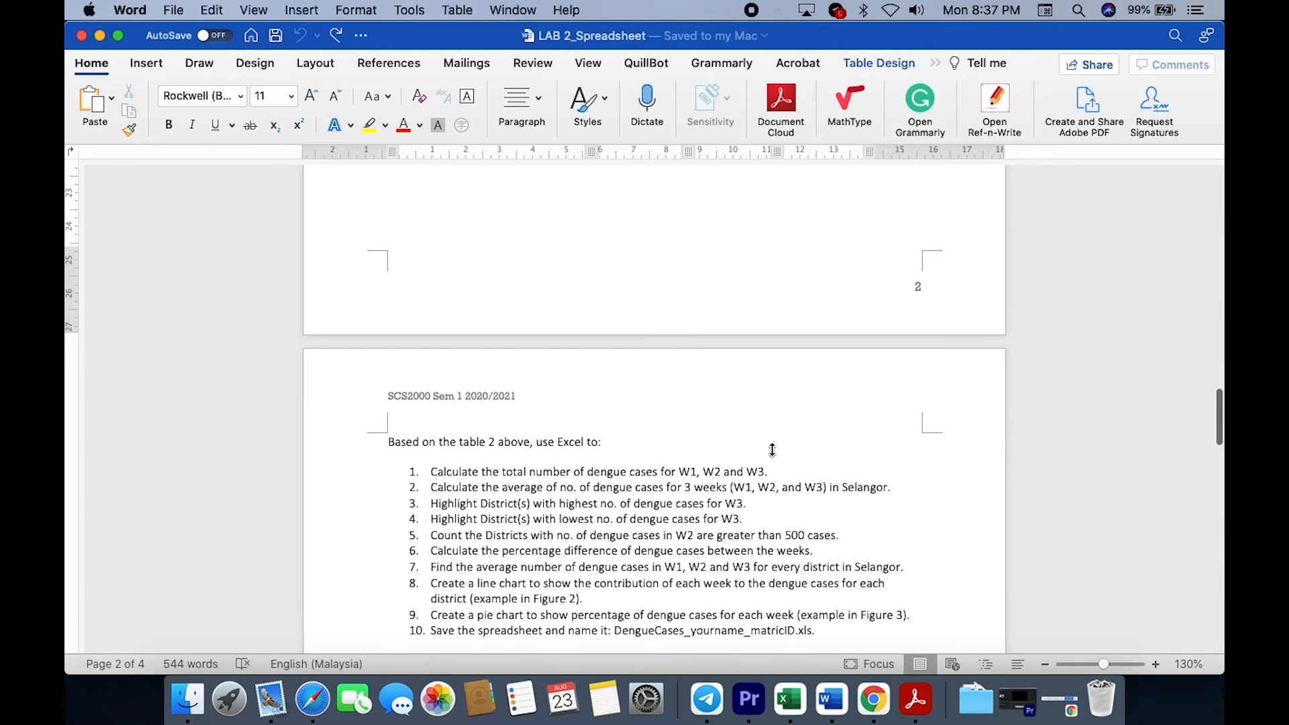
key("super+Tab")
left_click(230, 262)
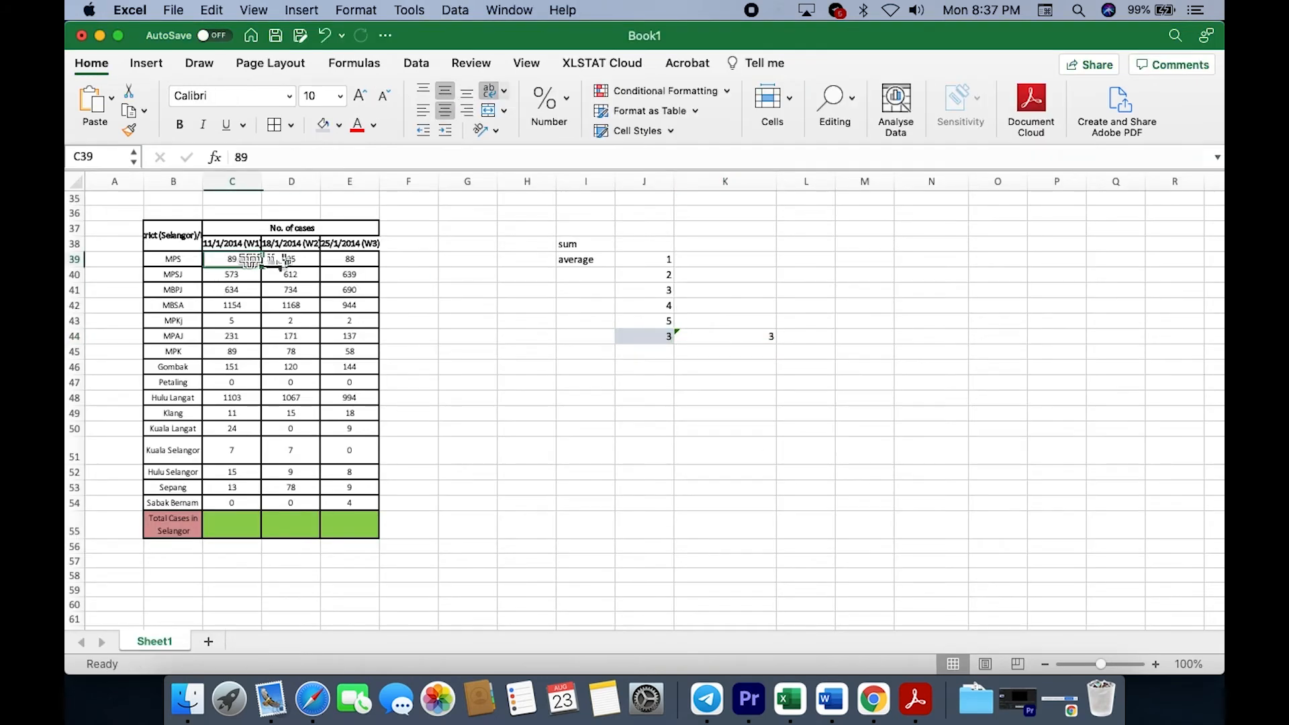
left_click(414, 243)
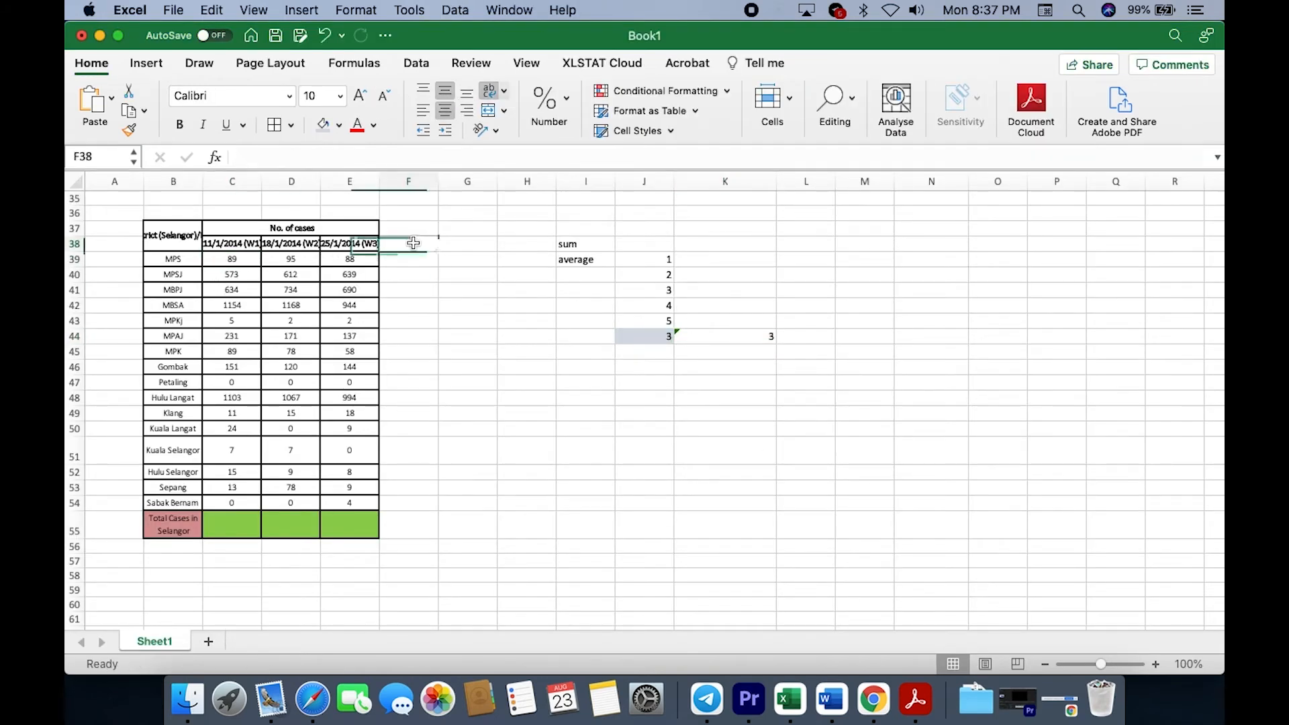
type("average")
key("Return")
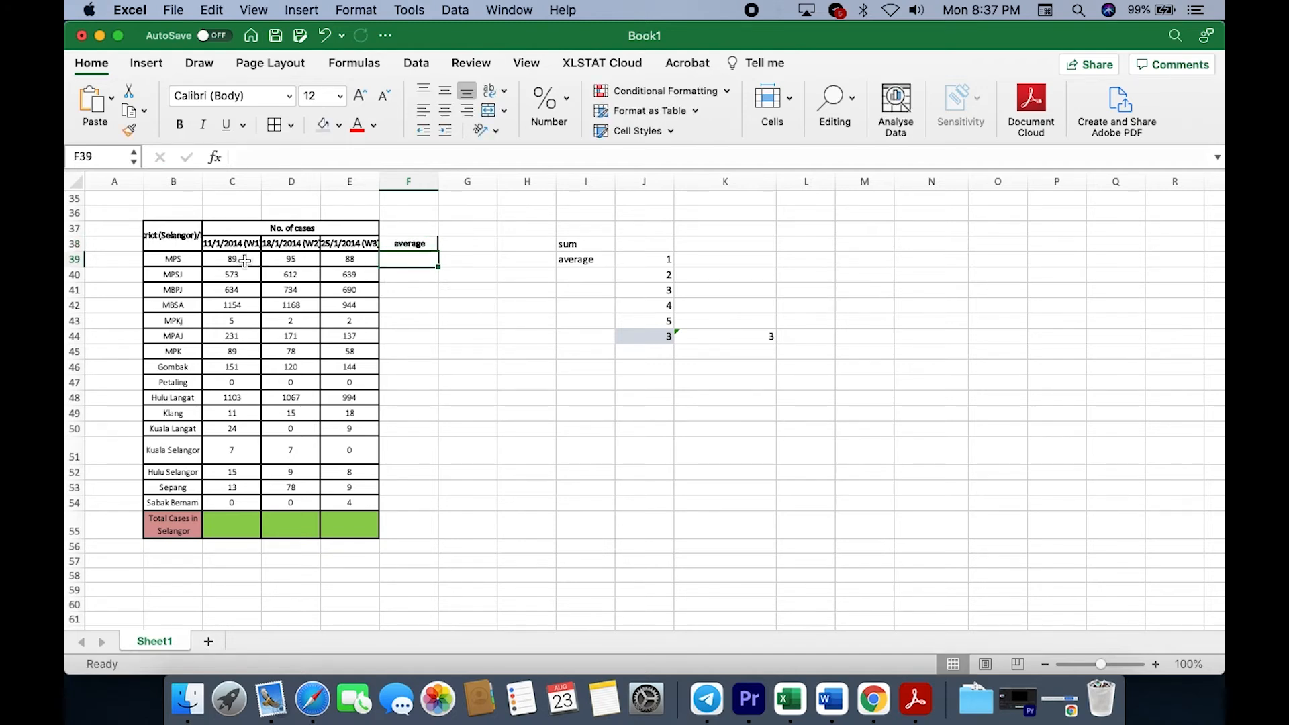
- Calculate the three-week average of the MPS cases in cell F39 with the formula =AVERAGE(C39:E39)
left_click(245, 260)
left_click(414, 257)
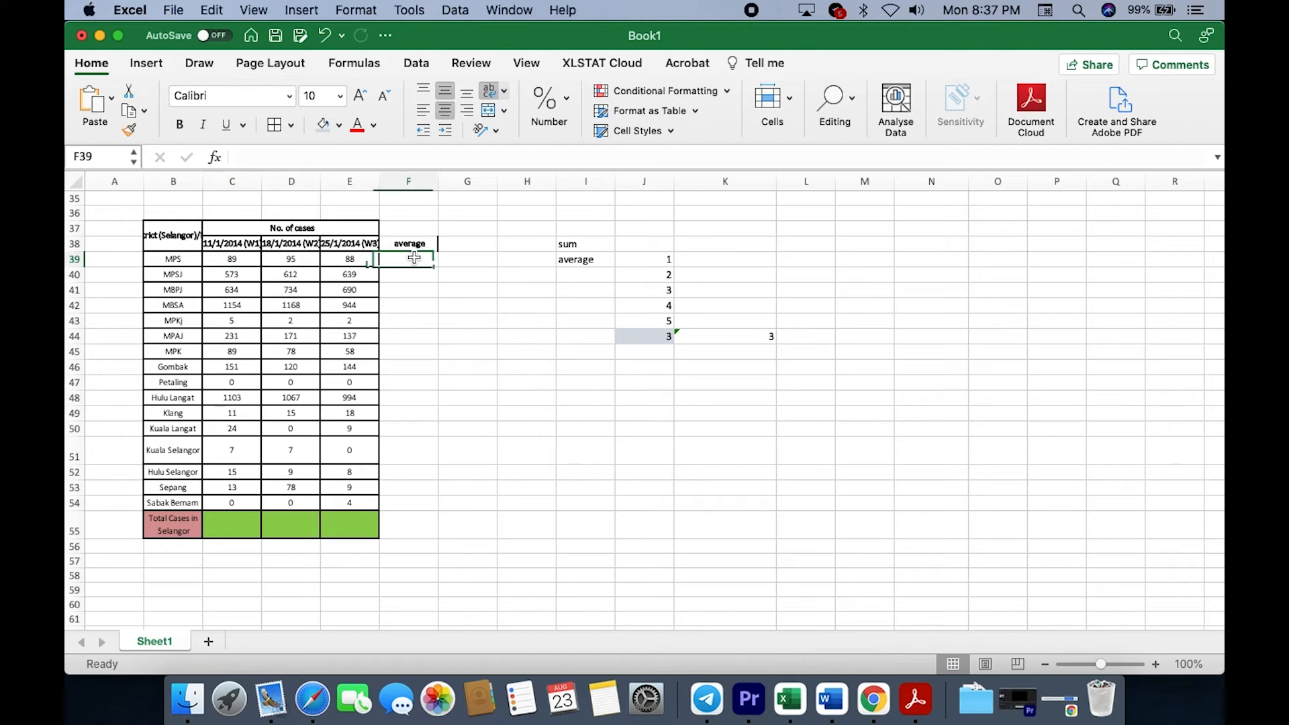
type("=")
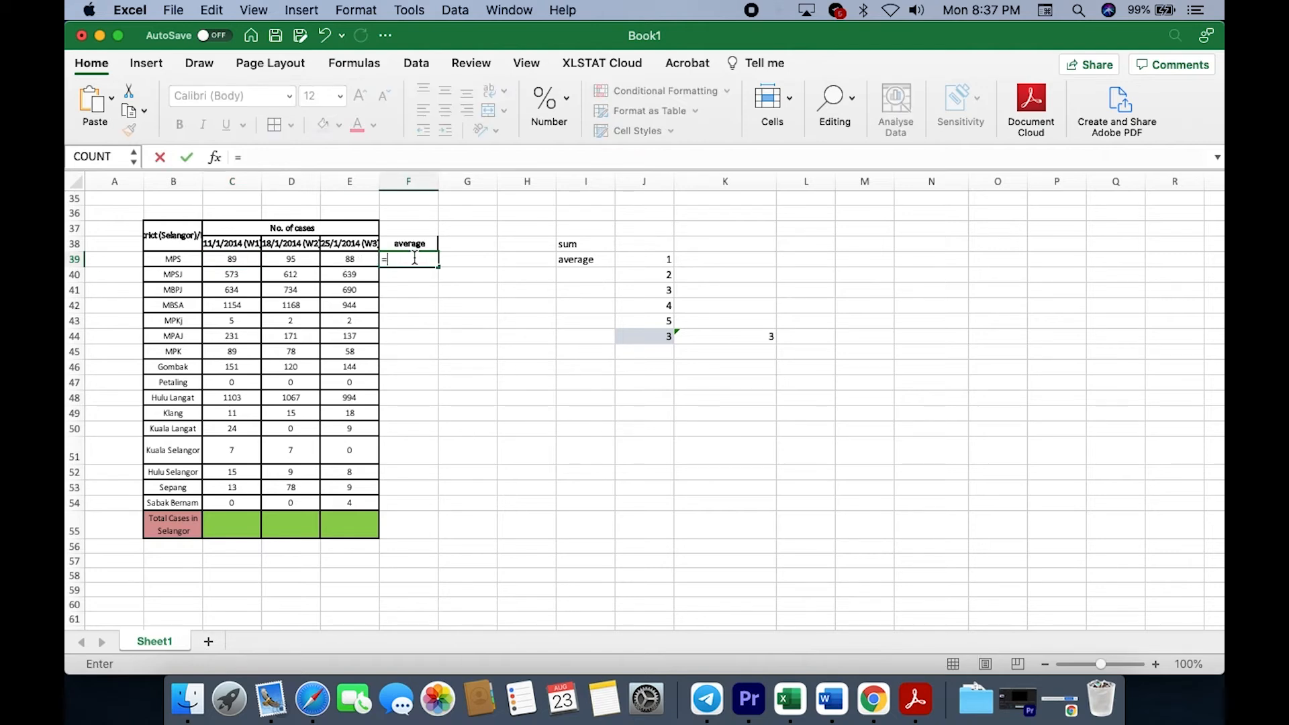
type("AV")
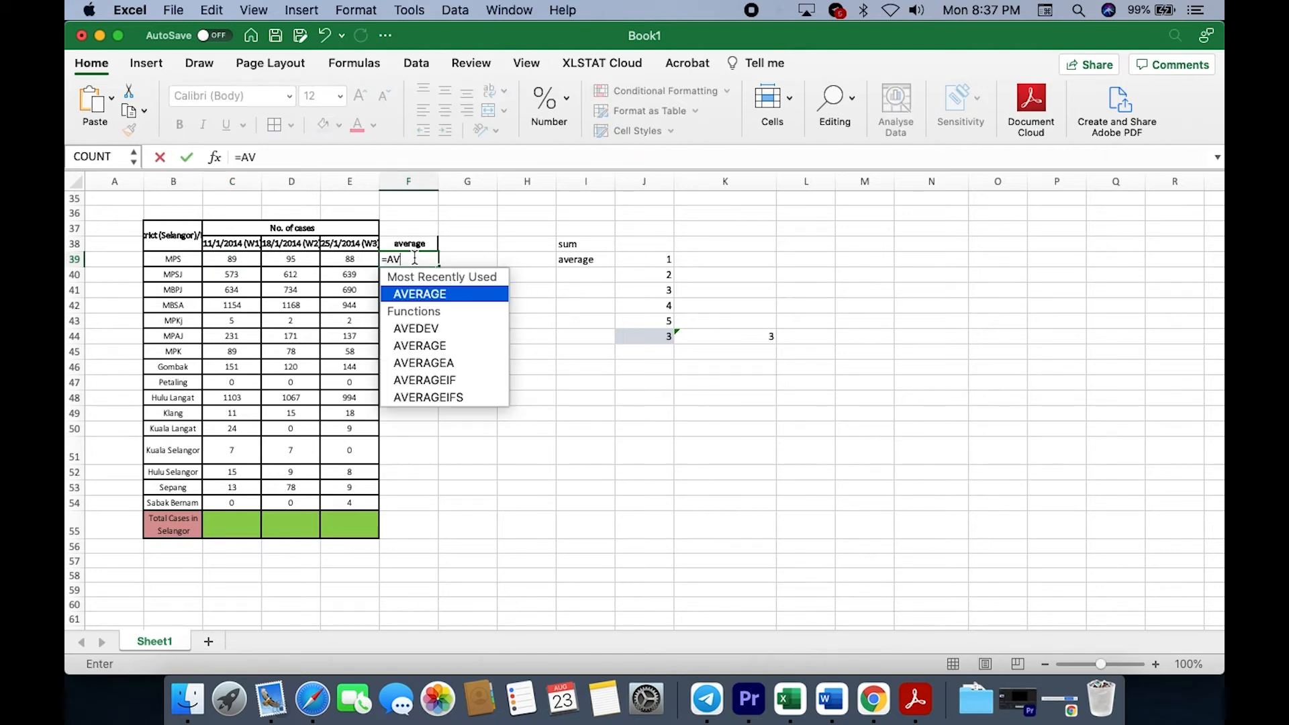
type("e")
double_click(444, 295)
left_click(232, 260)
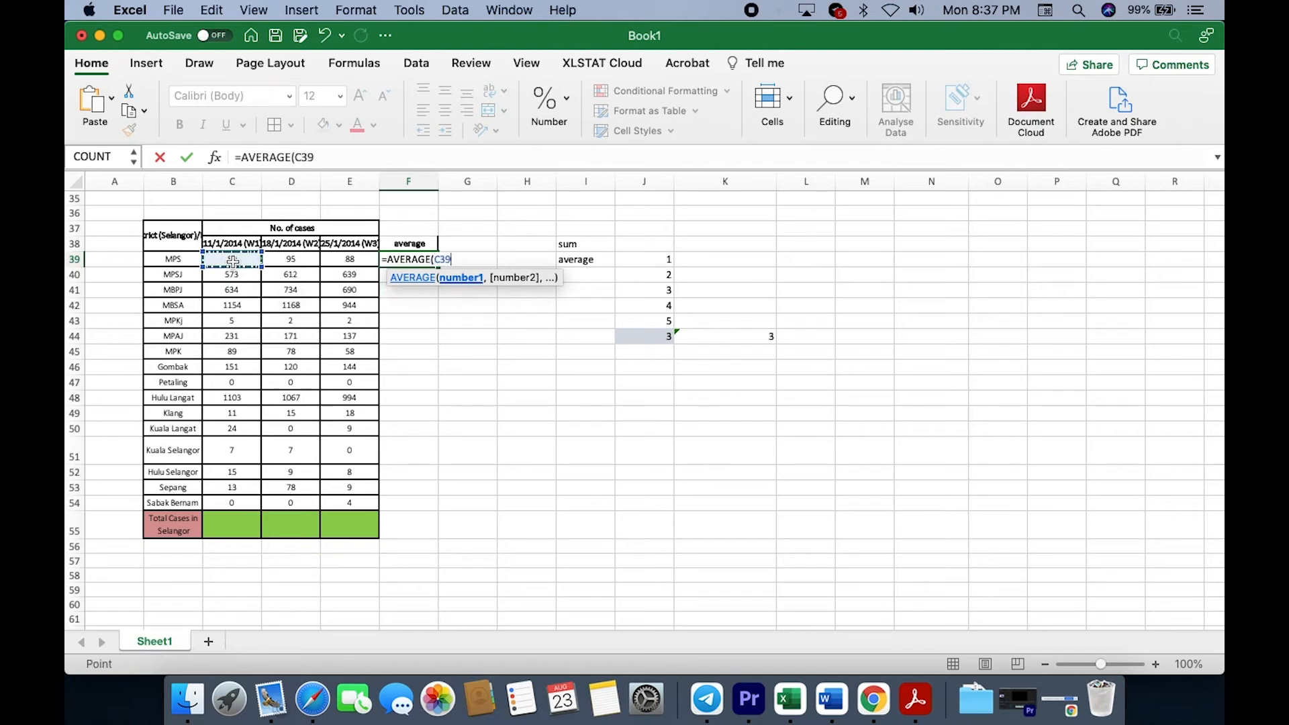
left_click(351, 260, "shift")
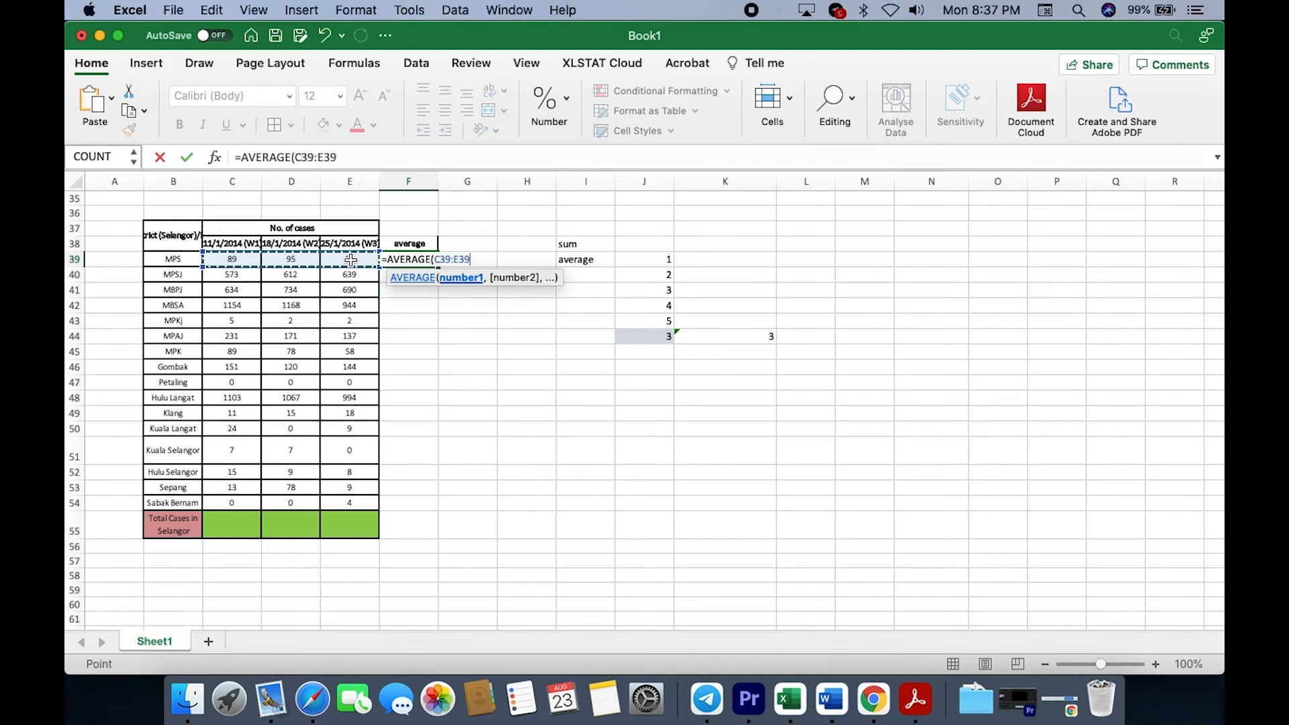
type(")")
key("Return")
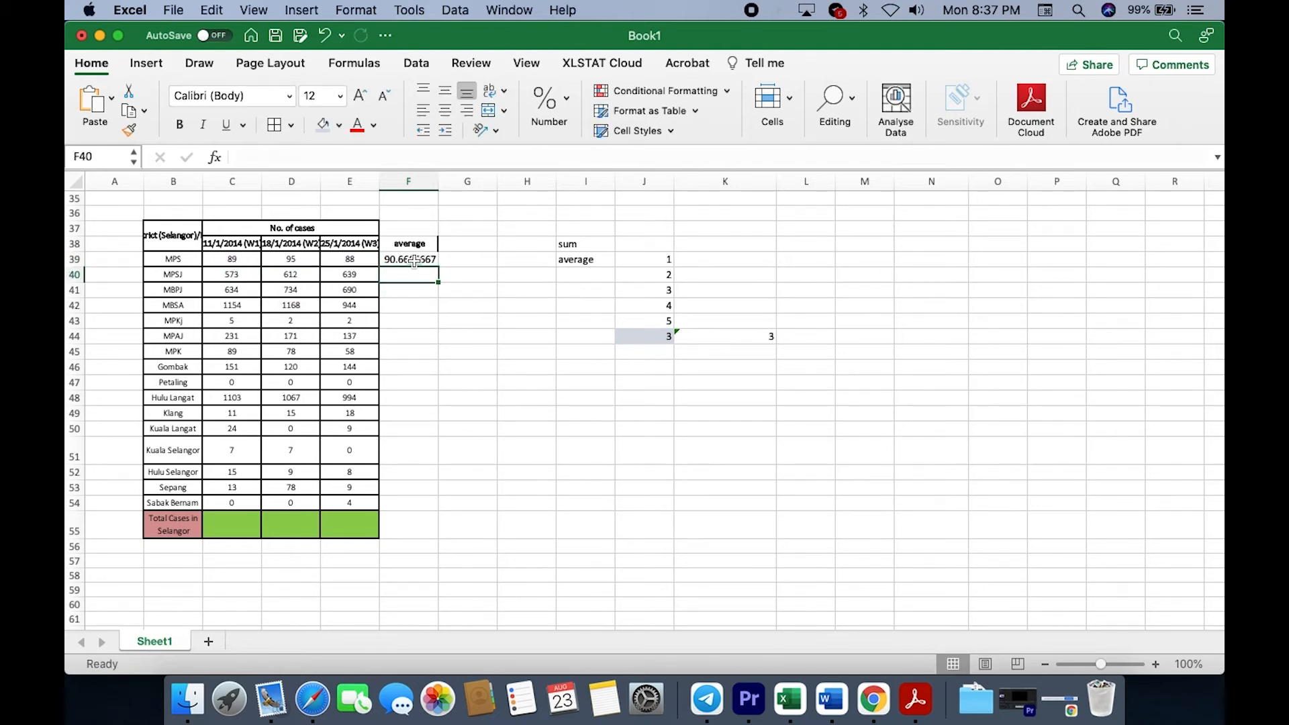
- Widen column F and format the MPS average in F39 as a Number with 0 decimal places
left_click_drag(440, 186, 516, 201)
left_click(472, 262)
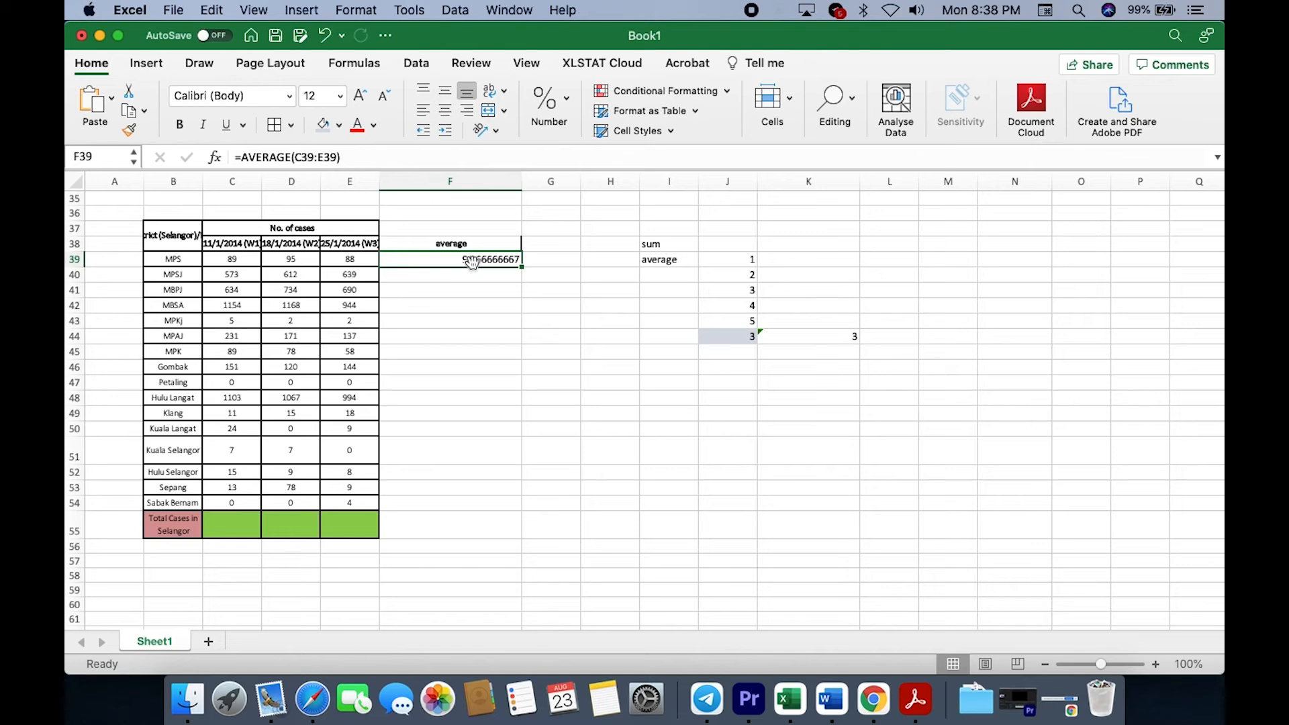
right_click(472, 262)
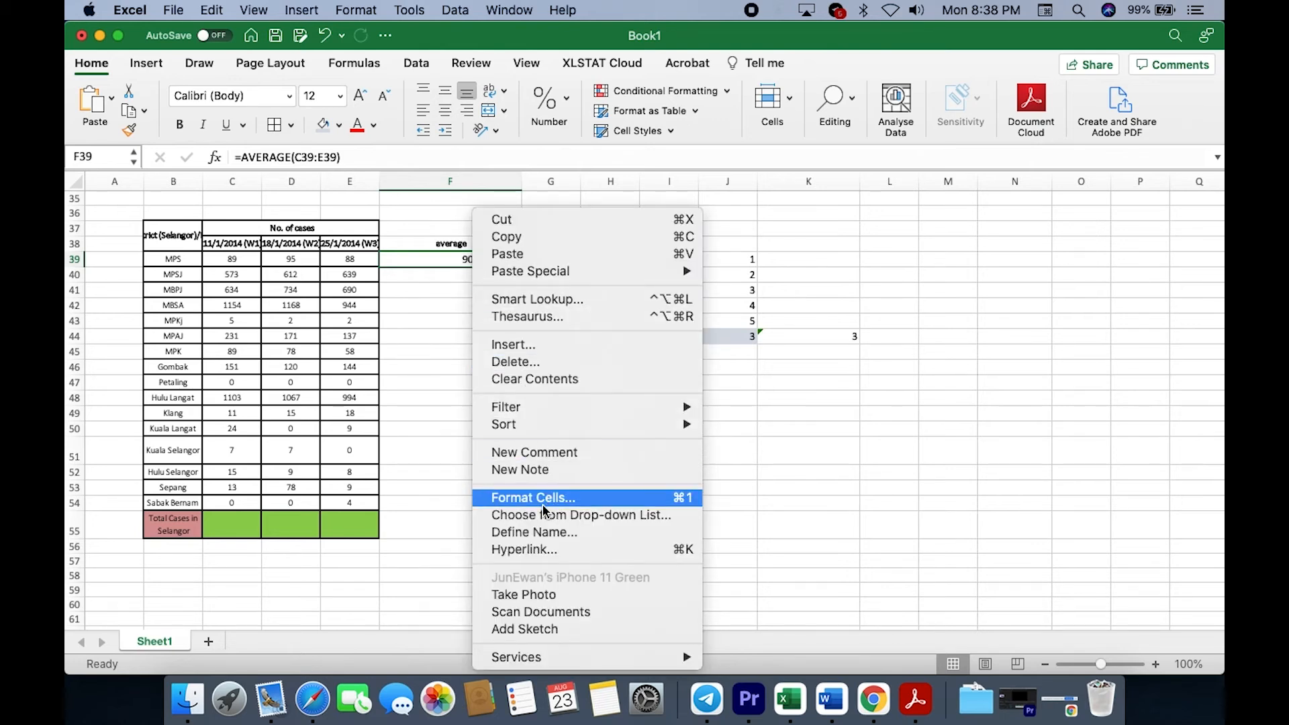
left_click(567, 501)
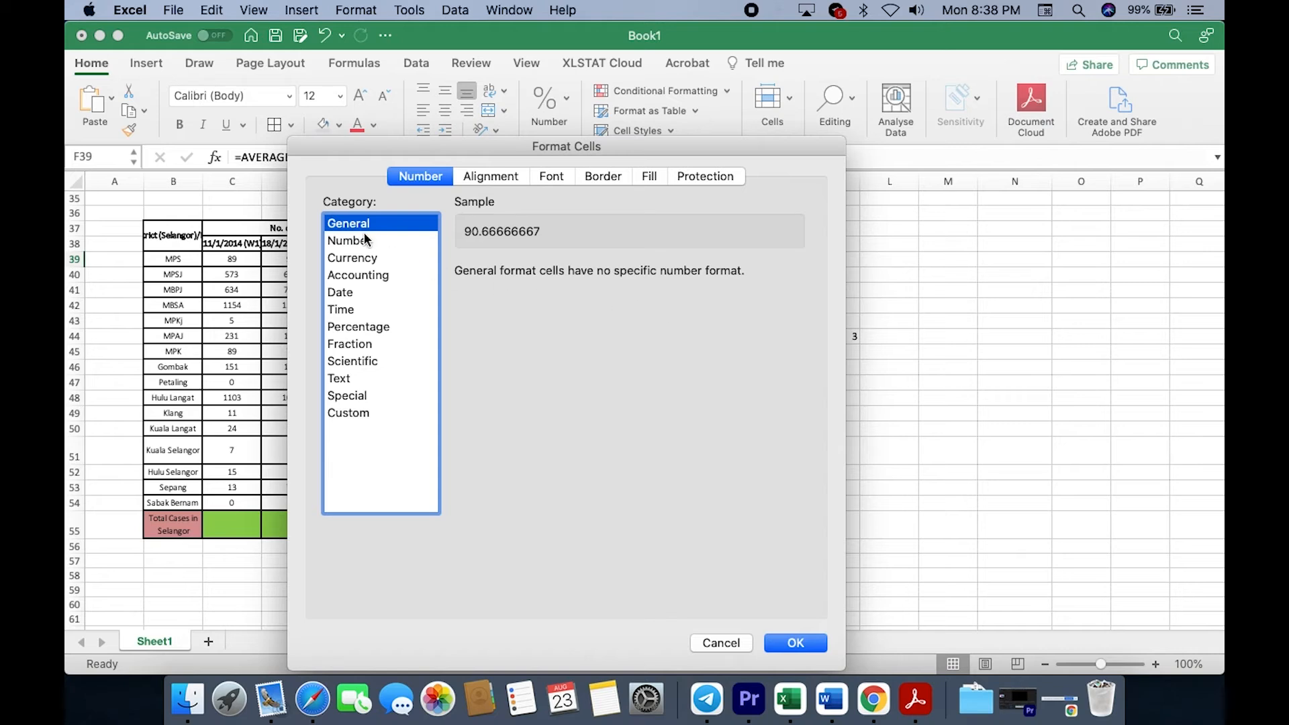
left_click(363, 241)
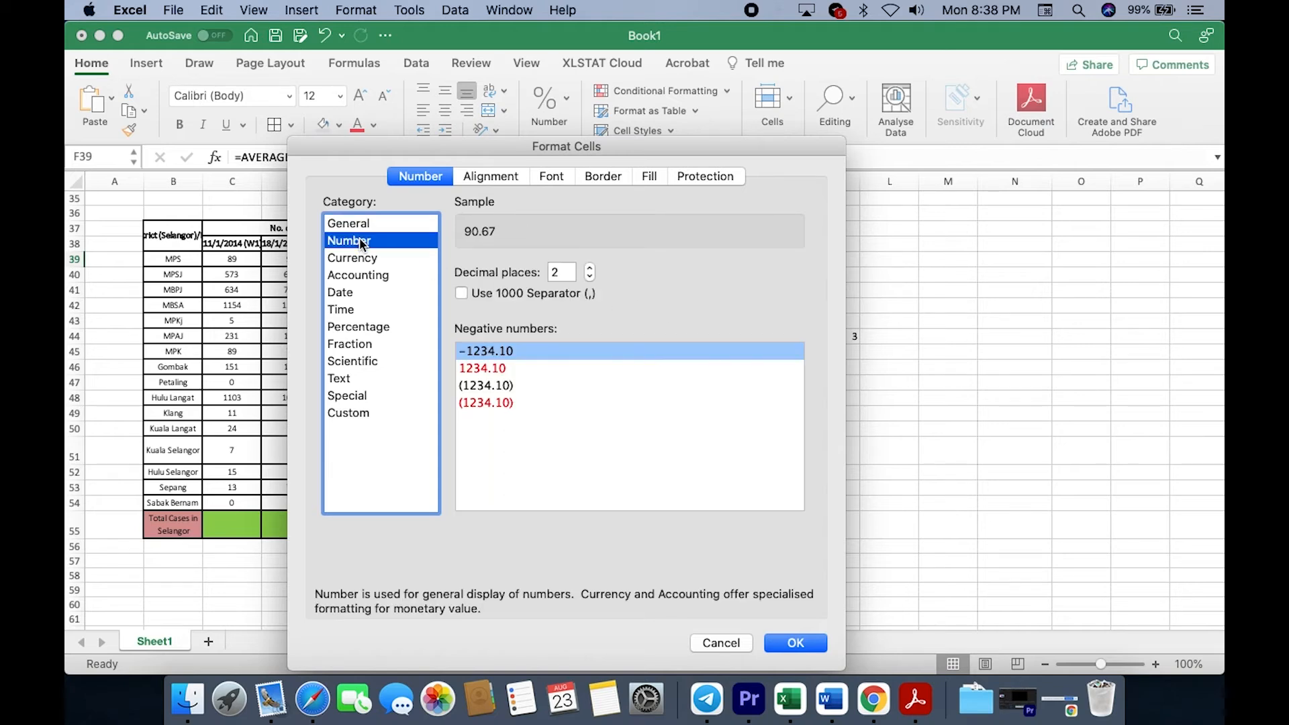
left_click(591, 269)
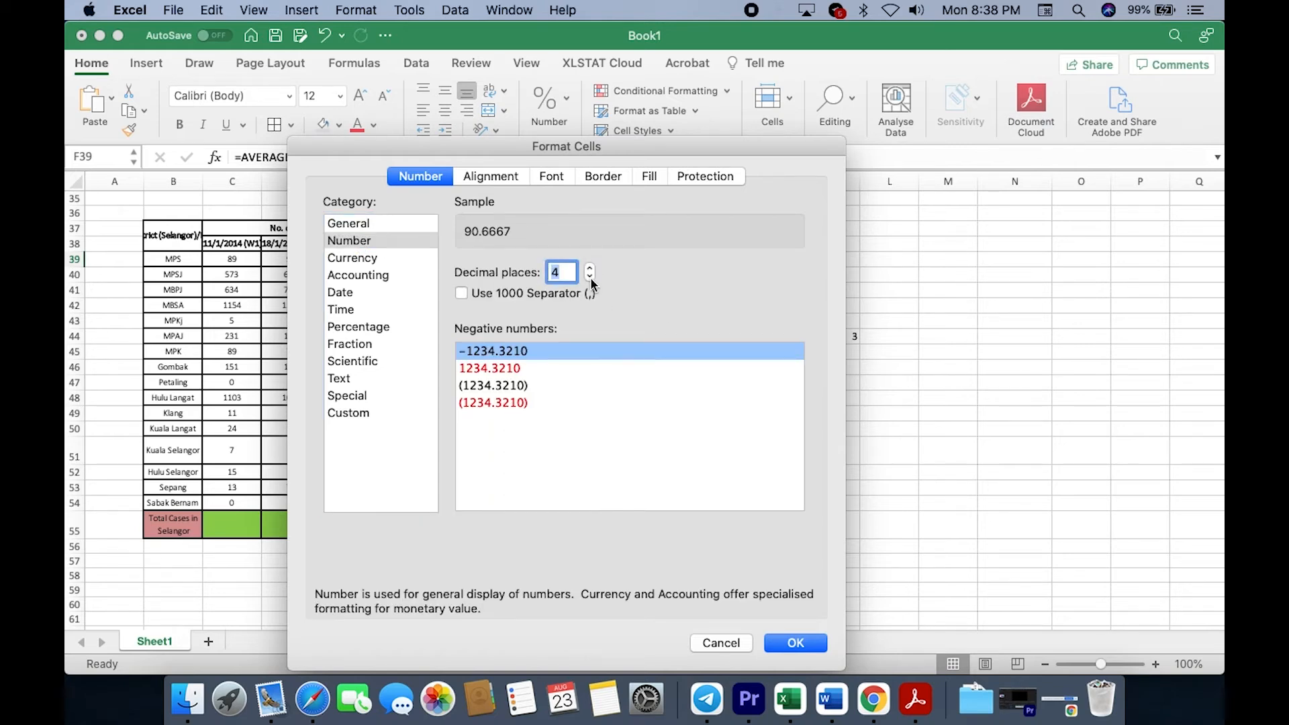
left_click(590, 276)
left_click(590, 276)
left_click(590, 276)
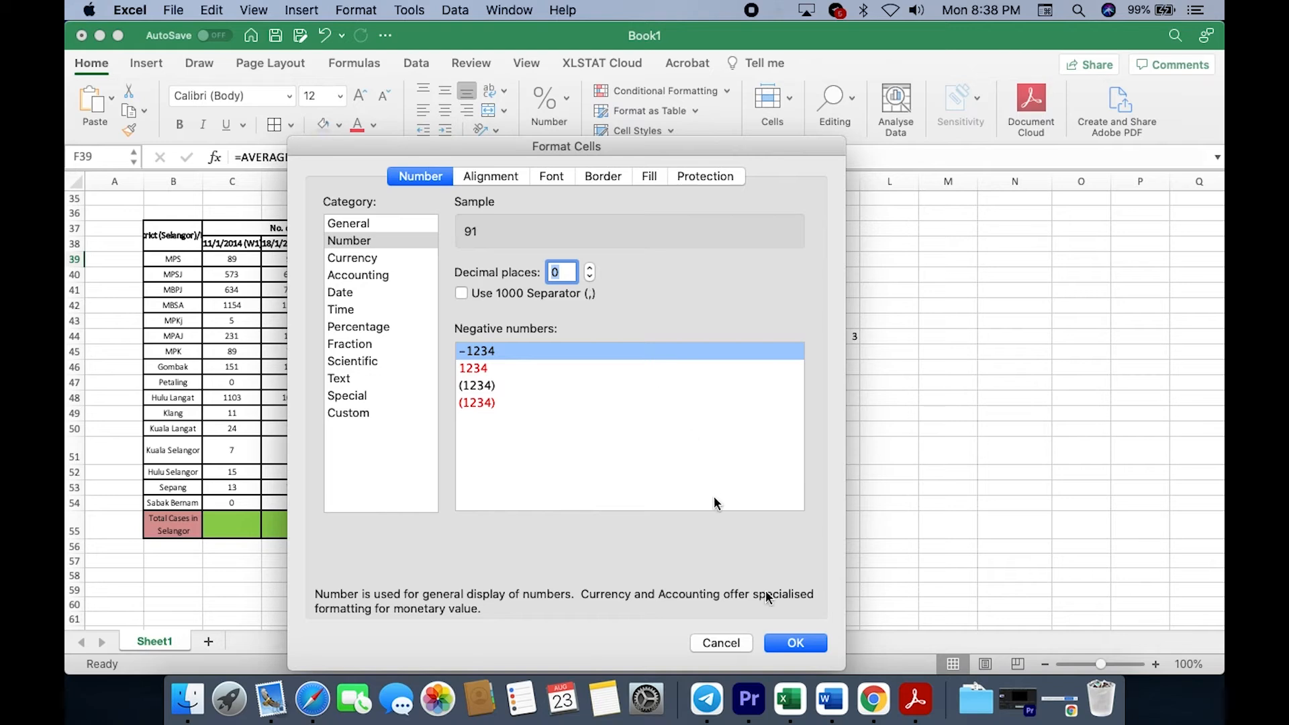
left_click(798, 642)
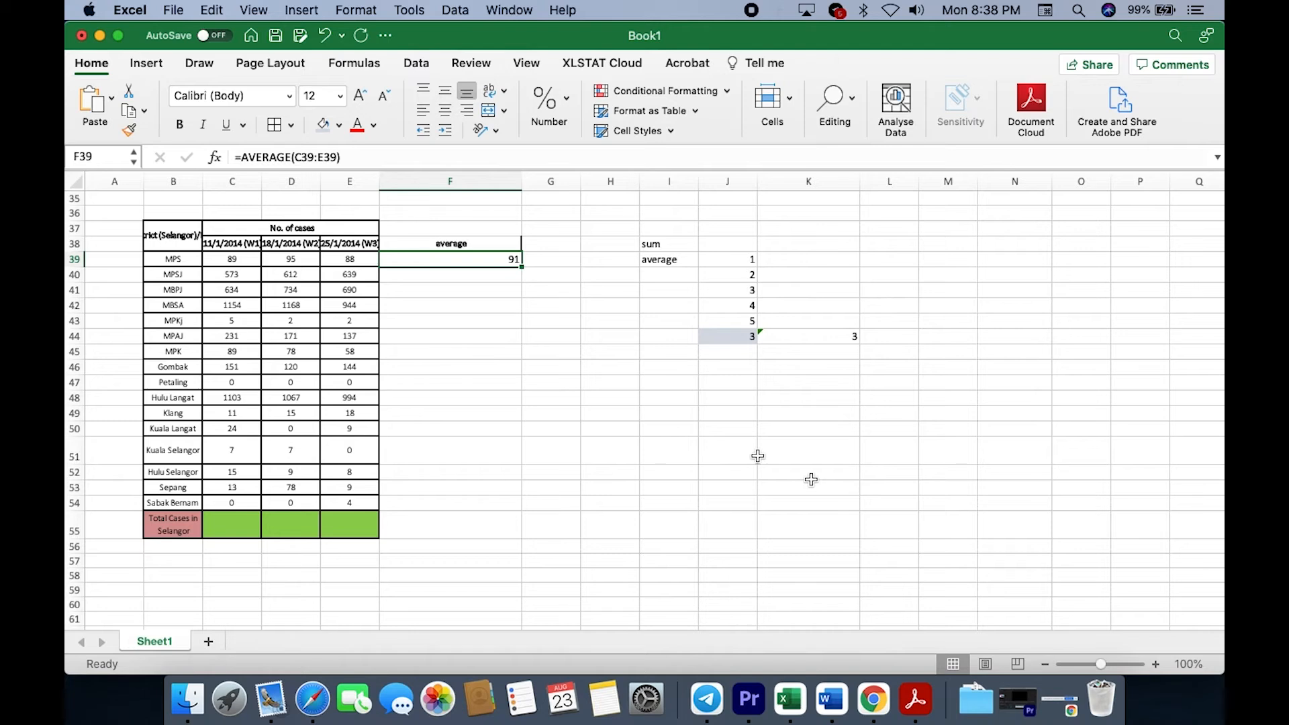
left_click(231, 274)
left_click(346, 274)
left_click(512, 272)
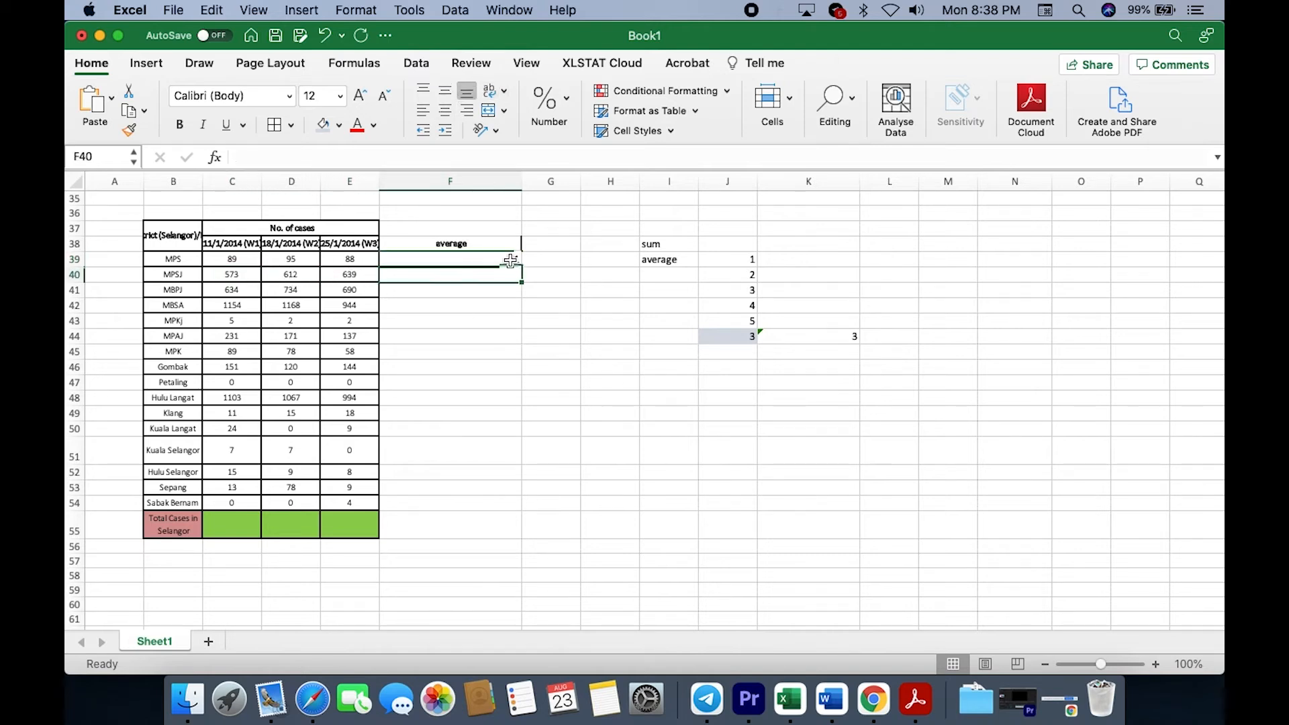
- Check the questions on highest and lowest cases in the Word document, and enter the label "max" in cell I46 in Excel
left_click(831, 699)
scroll(637, 476, "down", 3)
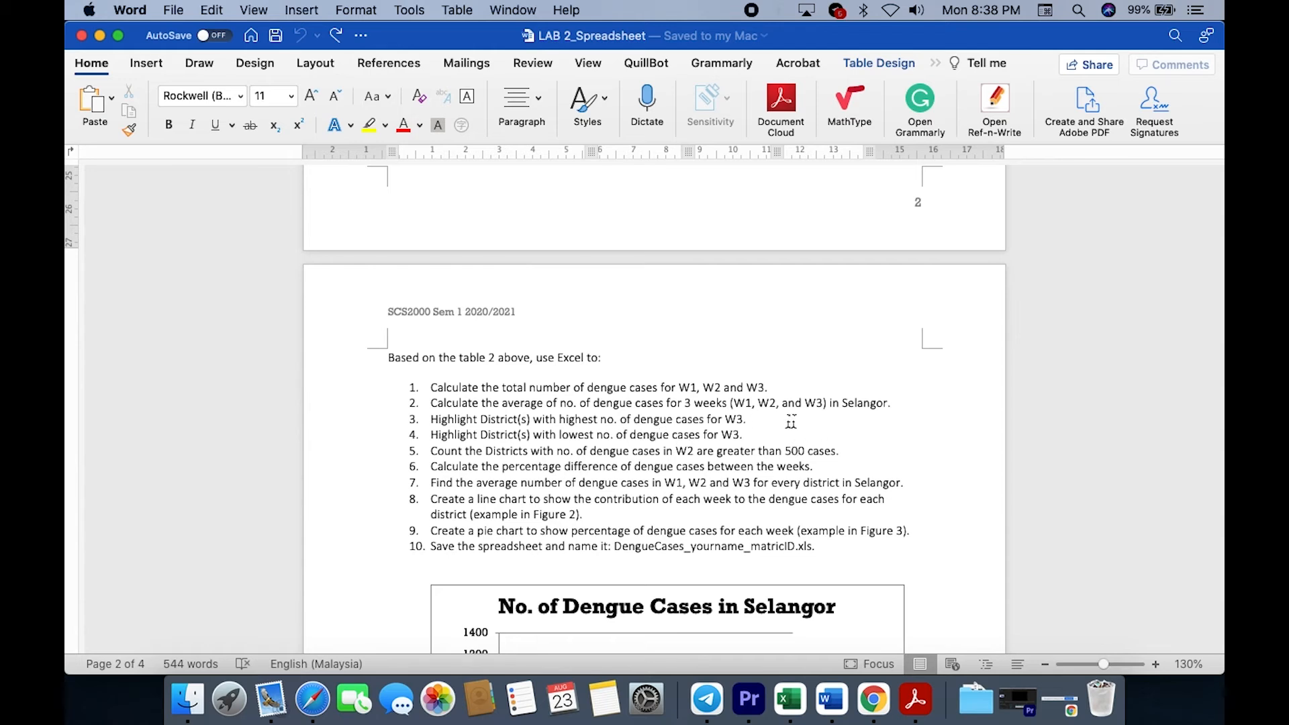
scroll(798, 422, "down", 1)
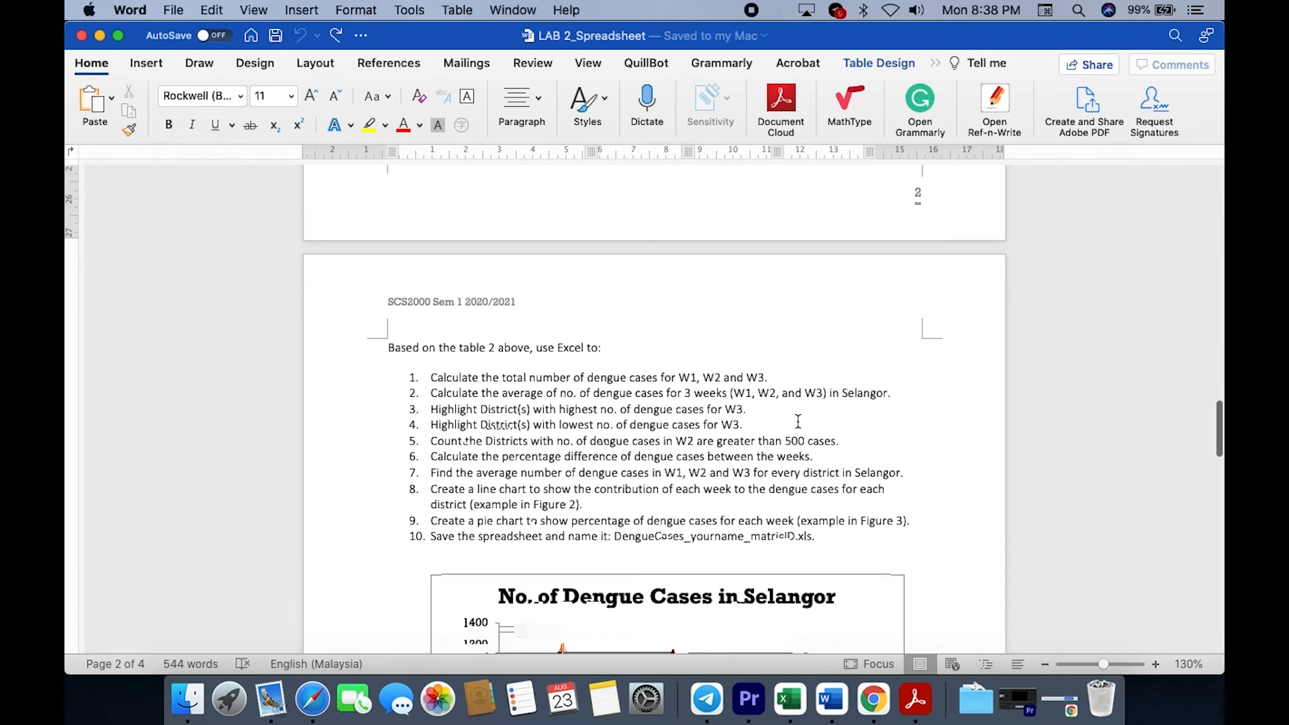
scroll(798, 421, "down", 1)
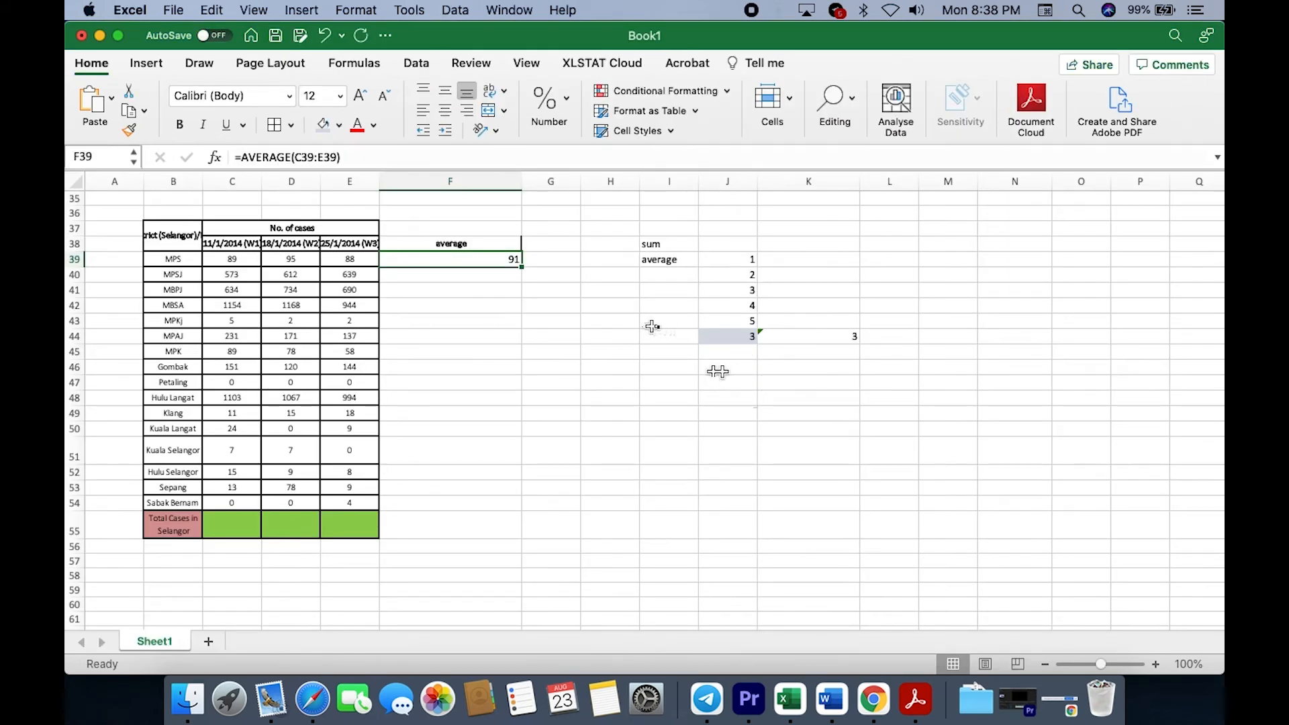
left_click(651, 365)
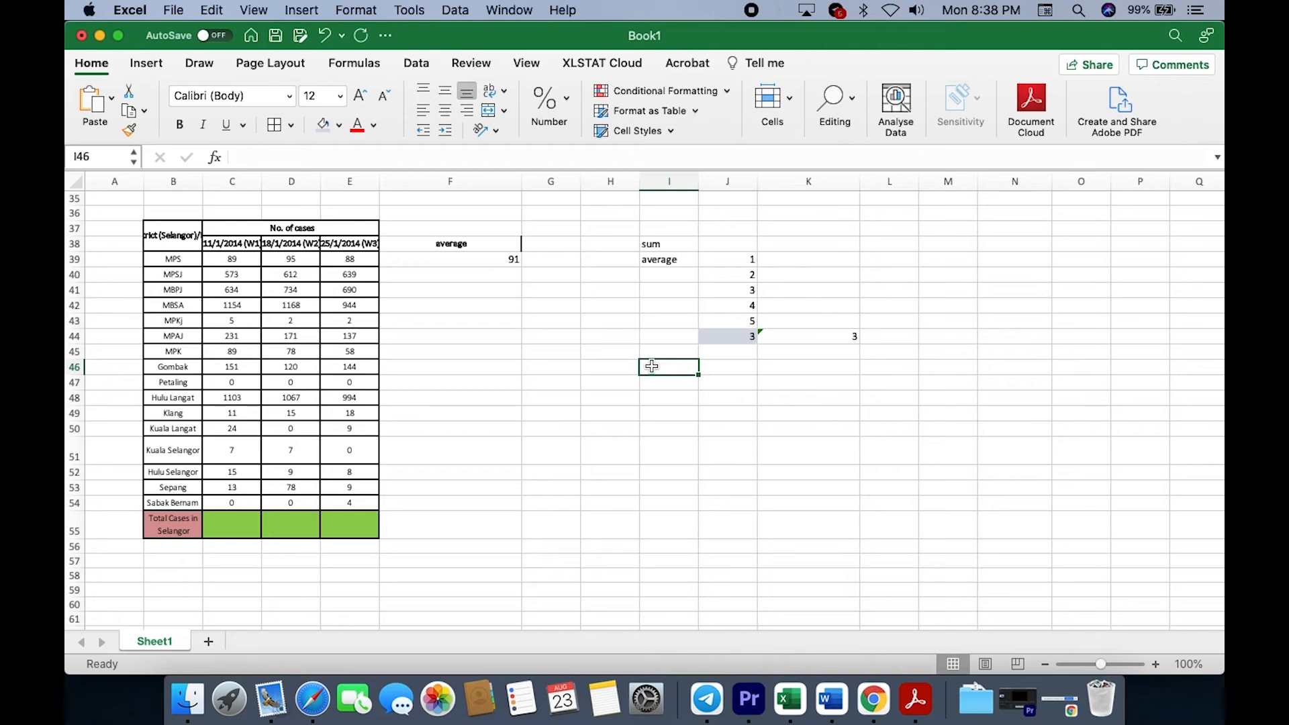
type("max")
left_click(775, 378)
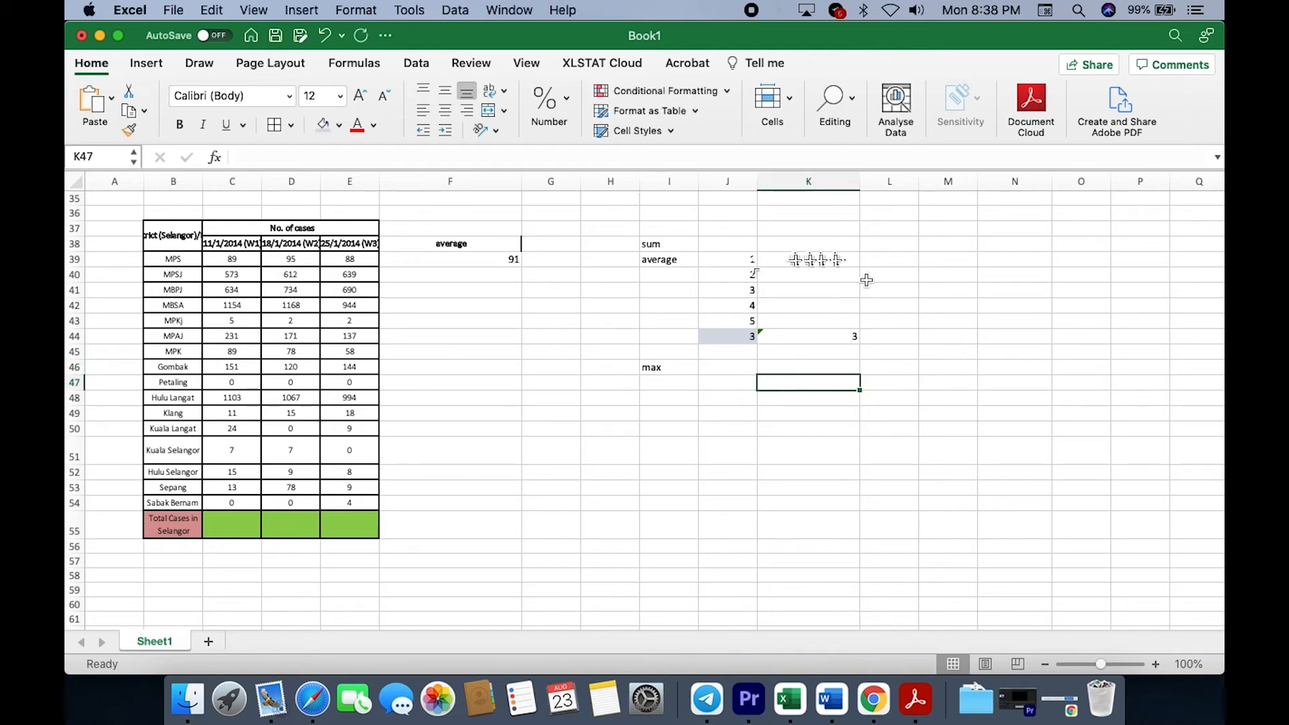
left_click(895, 333)
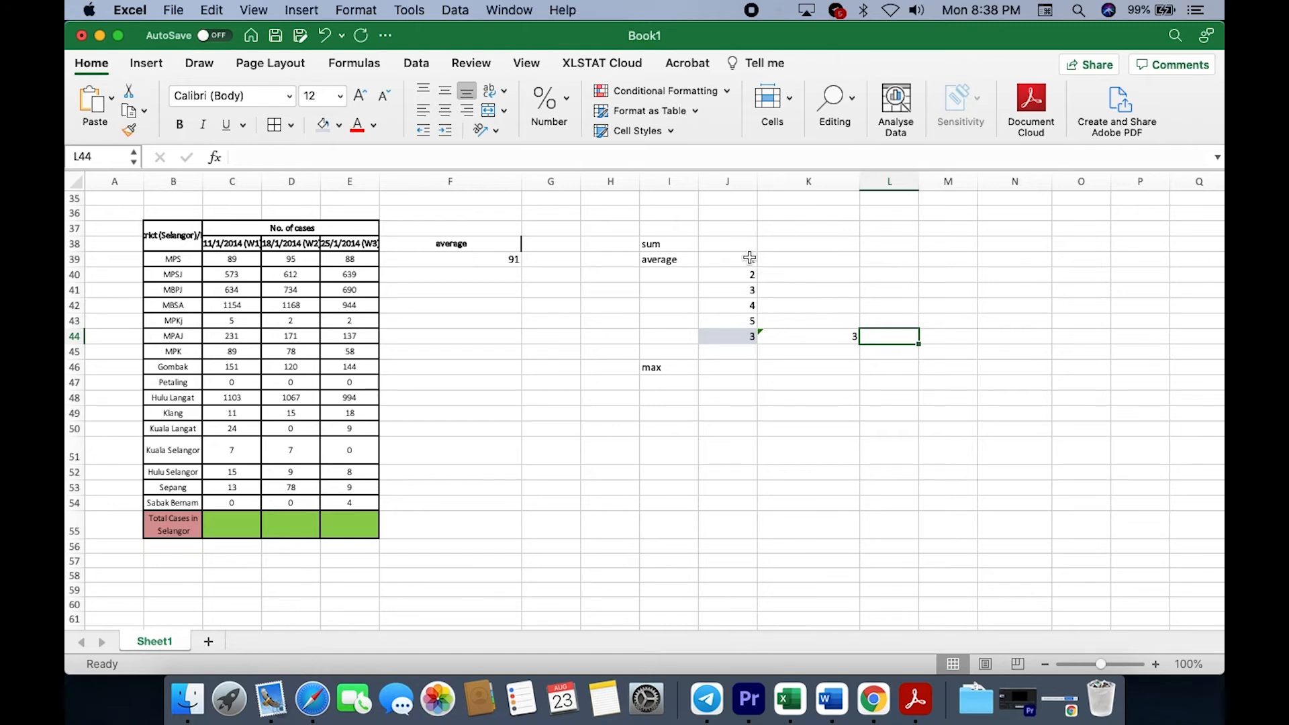
left_click(751, 322, "shift")
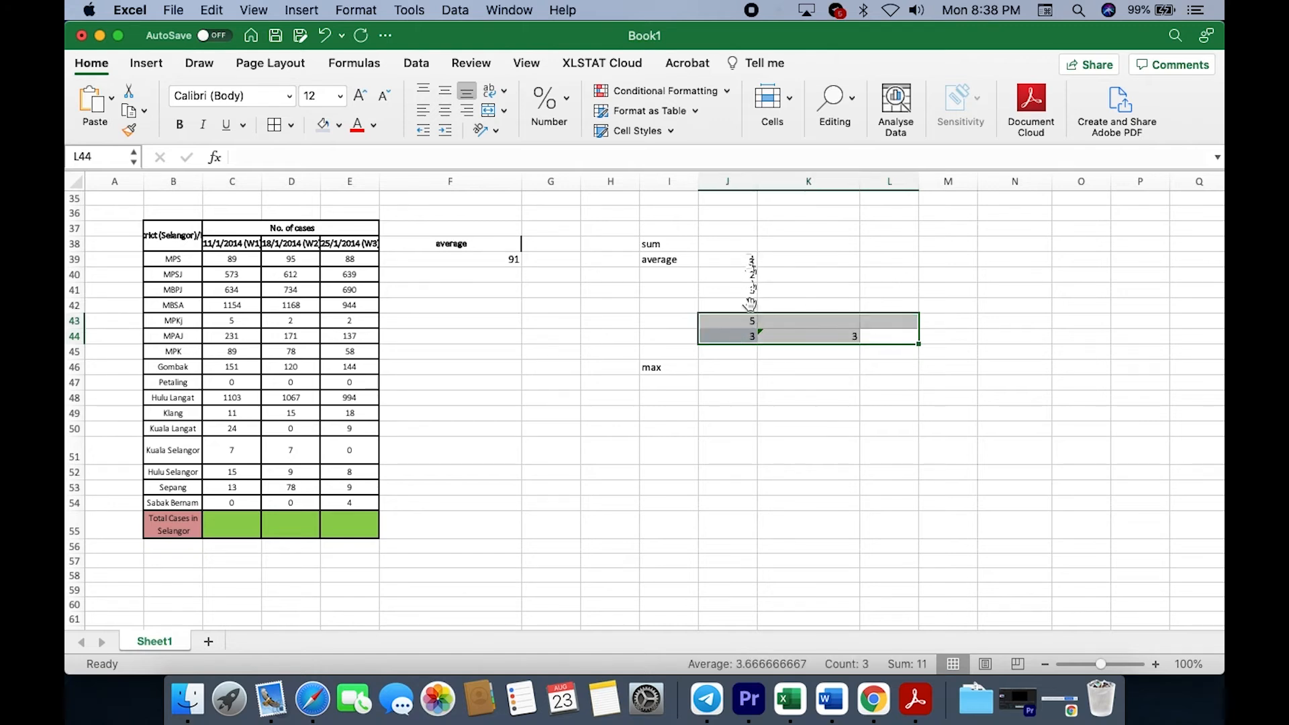
left_click(751, 260)
left_click_drag(750, 298, 752, 327)
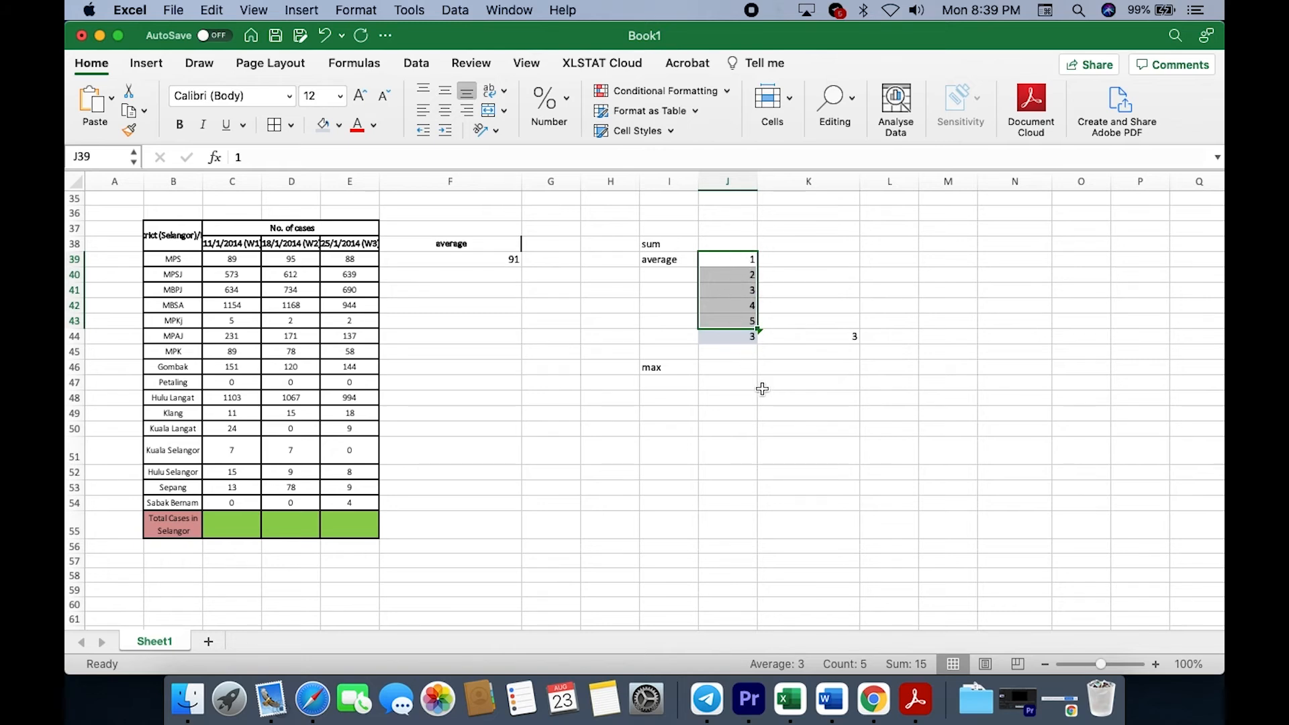
left_click(743, 325)
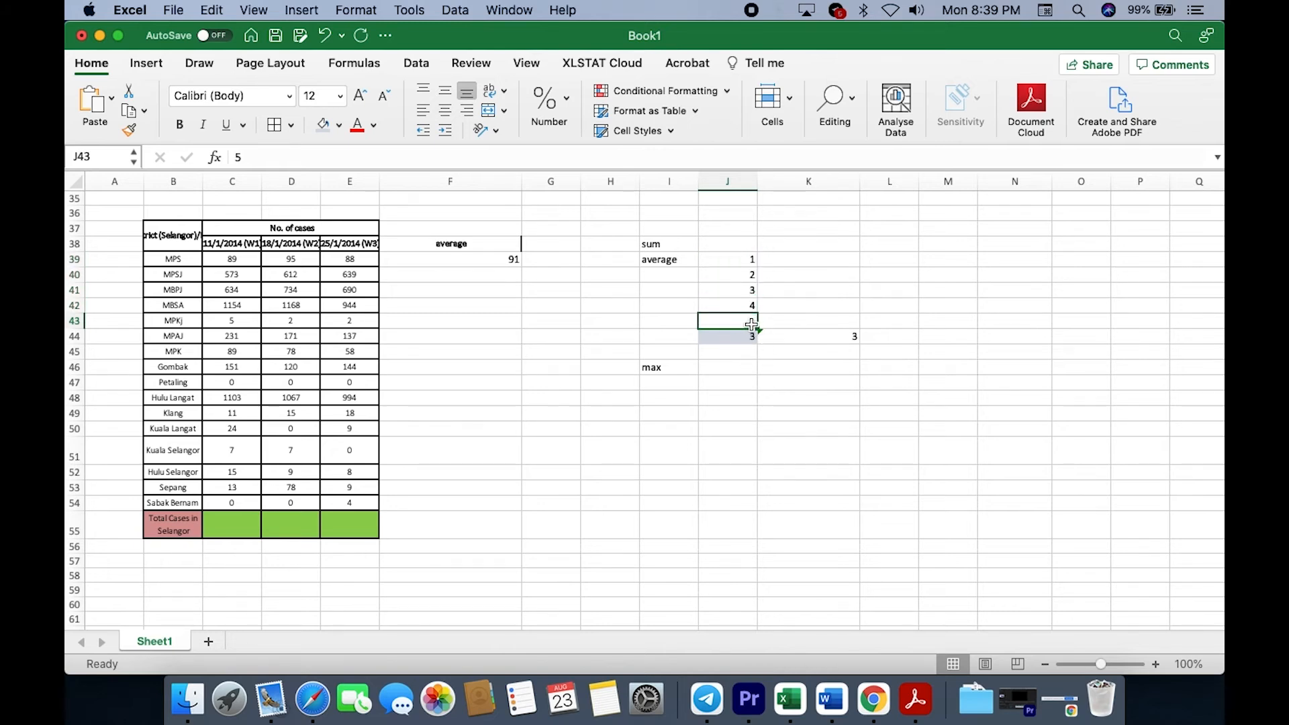
- Find the highest of the sample numbers in cell L44 with the formula =MAX(J39:J43), and select the sample numbers J39:J43
left_click(893, 338)
type("=max")
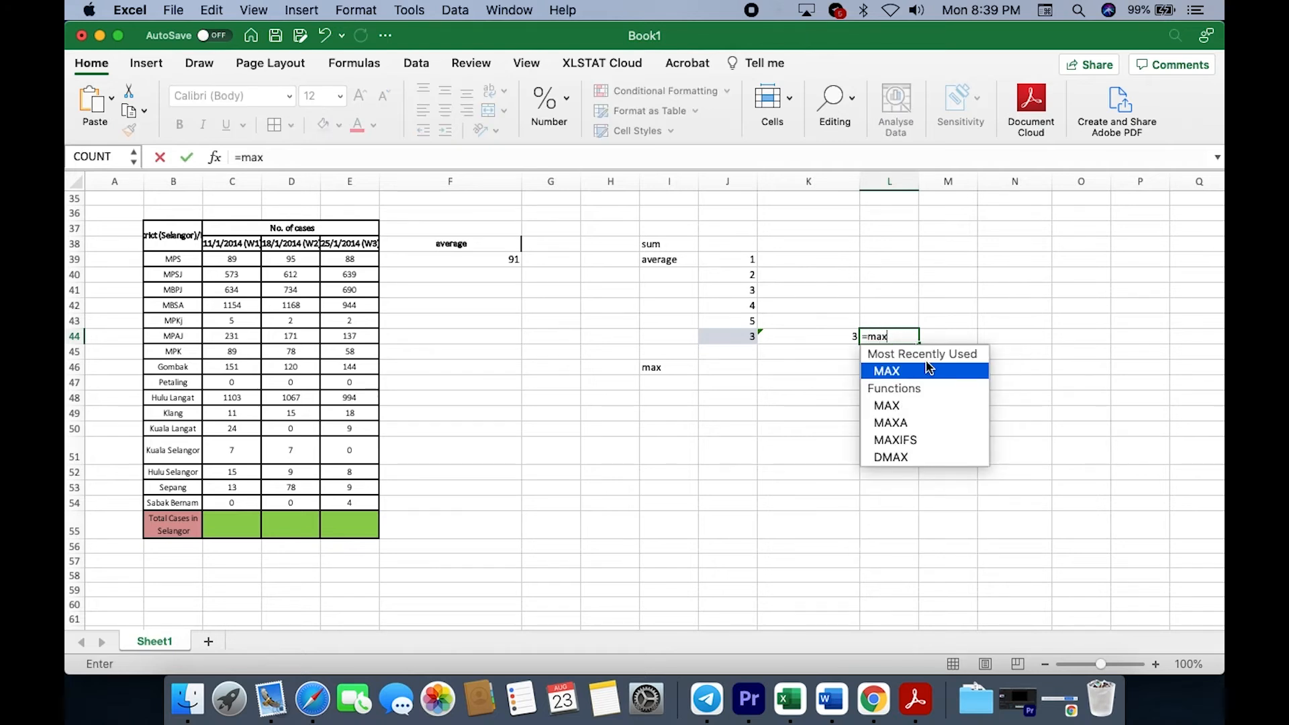
double_click(928, 368)
left_click(751, 260)
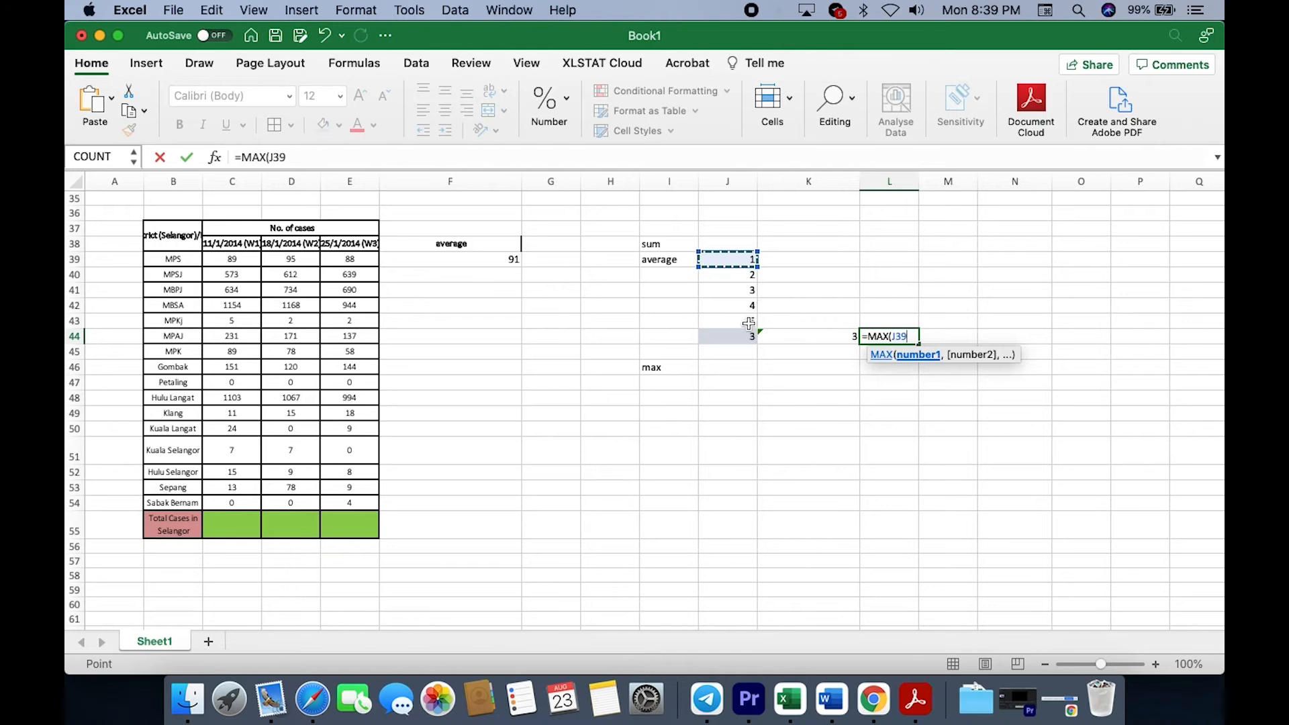
left_click_drag(751, 261, 748, 323)
type(")")
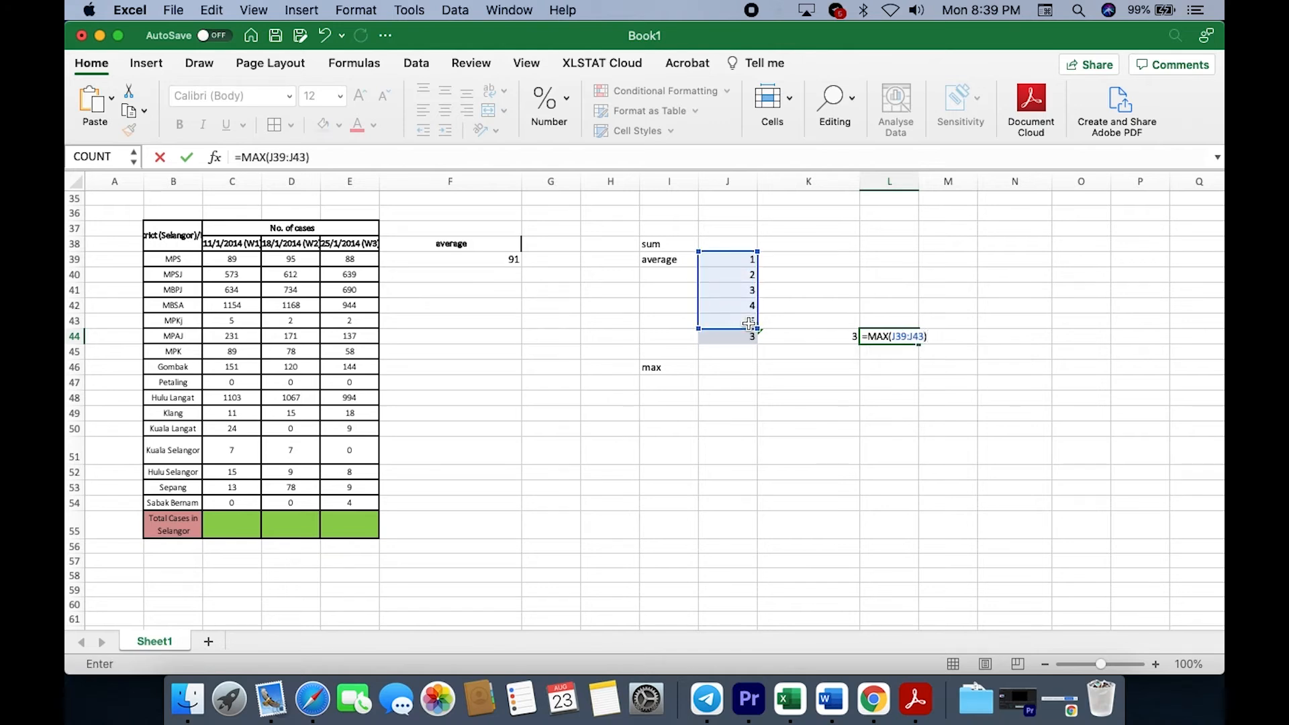
key("Return")
left_click(900, 338)
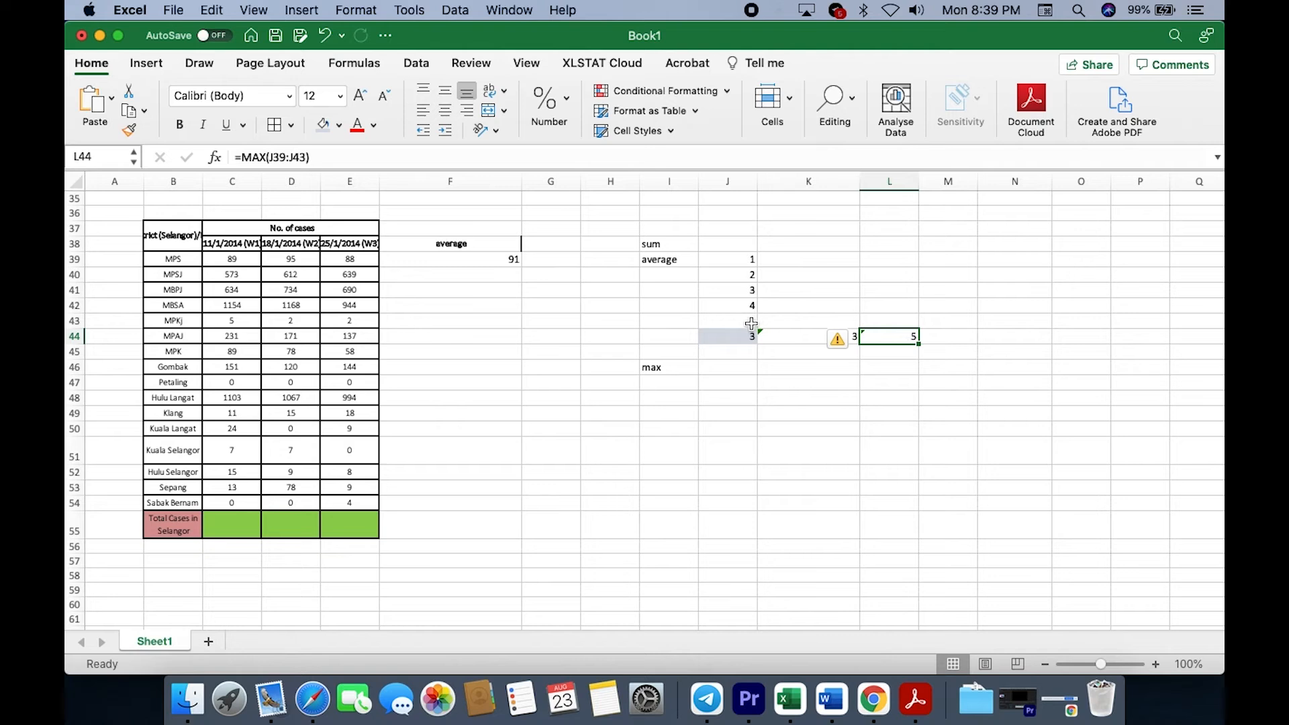
left_click(727, 259)
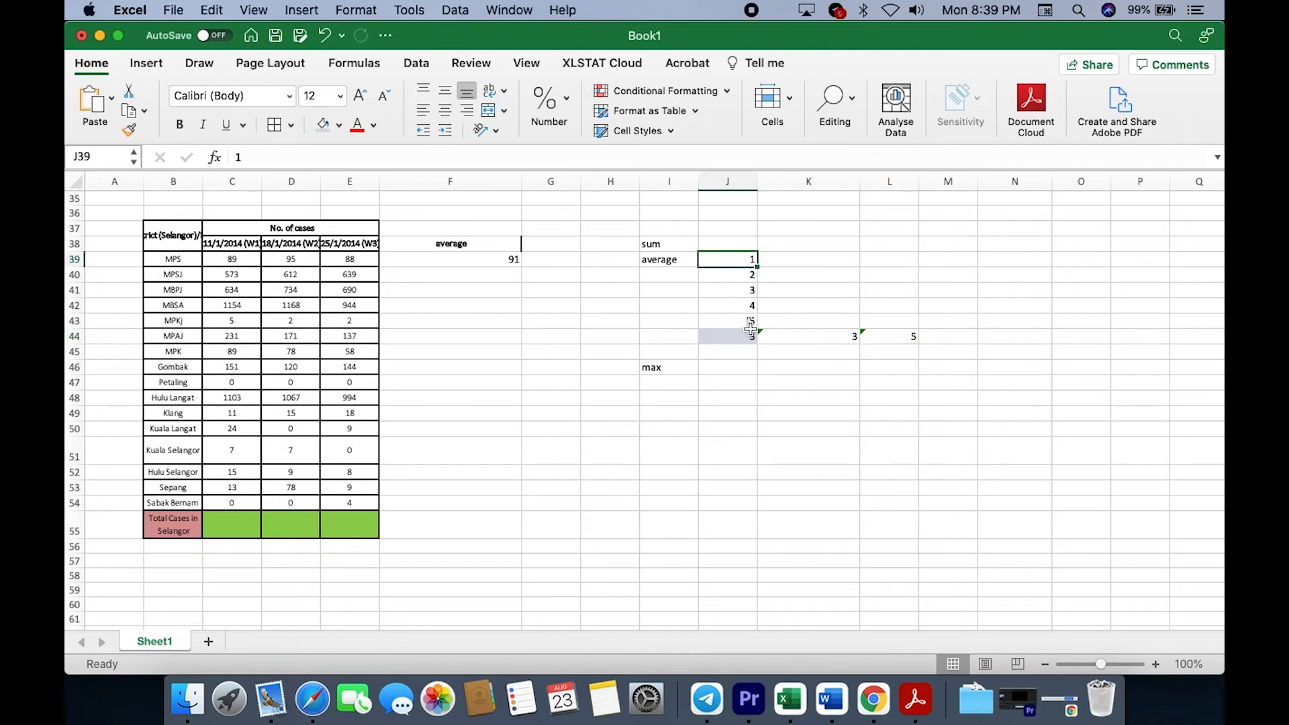
left_click(751, 324, "shift")
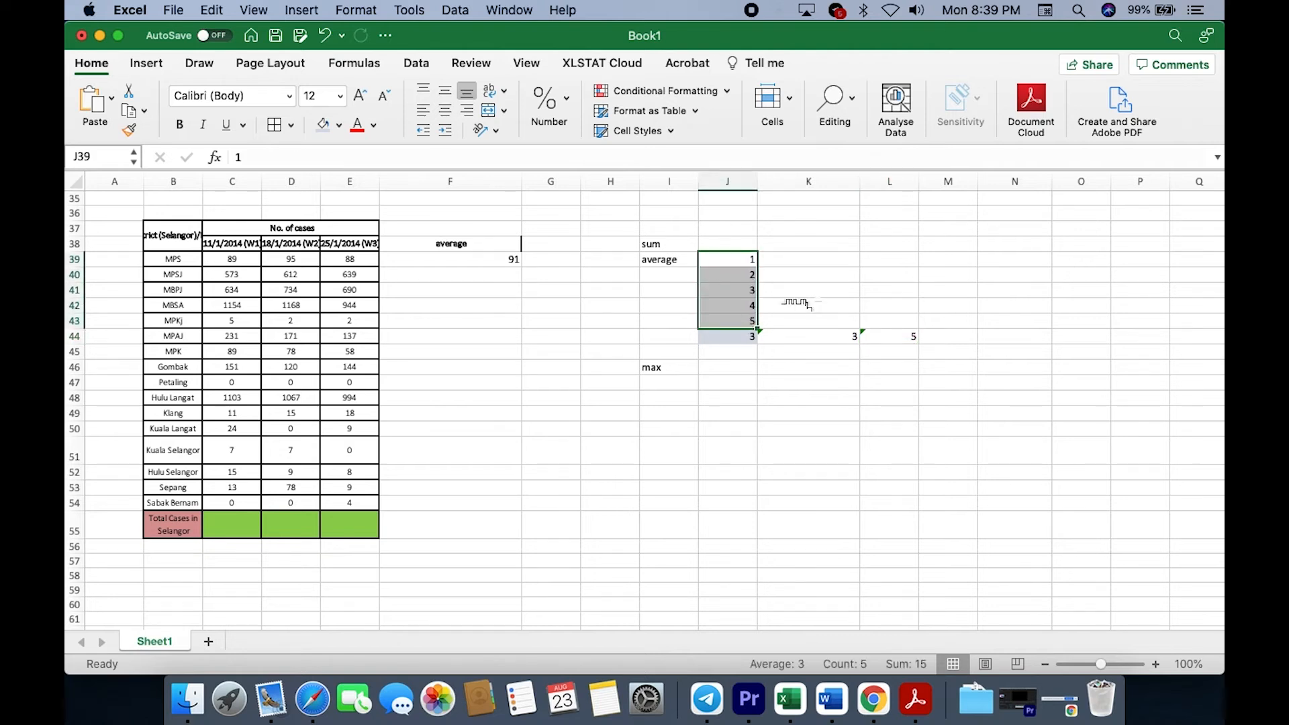
- Review the MAX formula in L44, recheck the highest-cases question in Word, and select the W3 cases E39:E54 in Excel
left_click(903, 336)
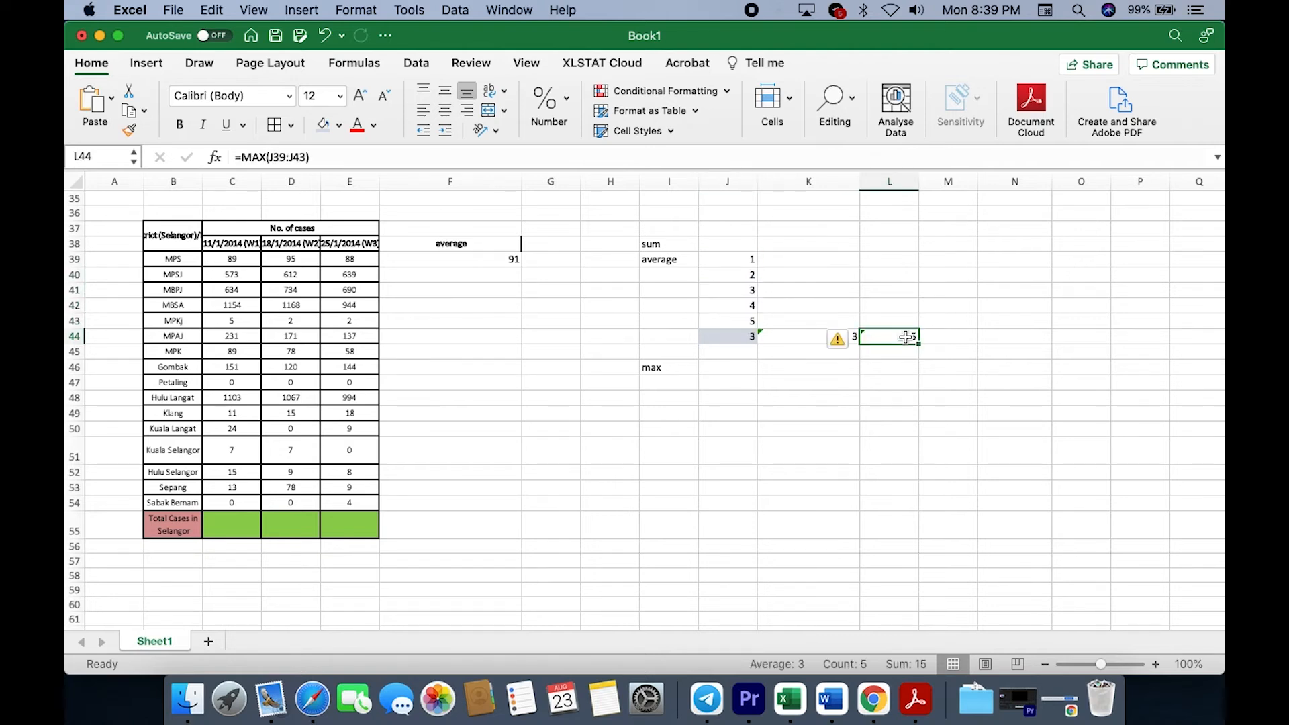
left_click(748, 321)
key("super+Tab")
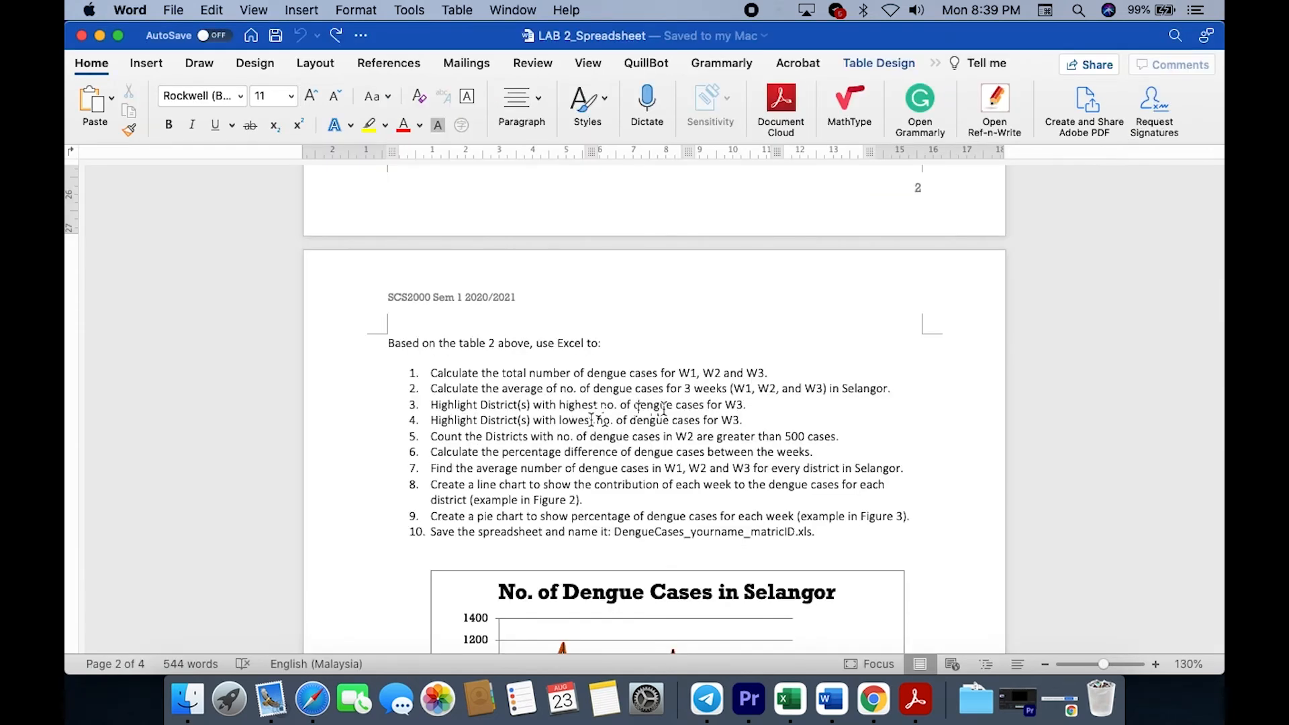
key("super+Tab")
left_click(350, 261)
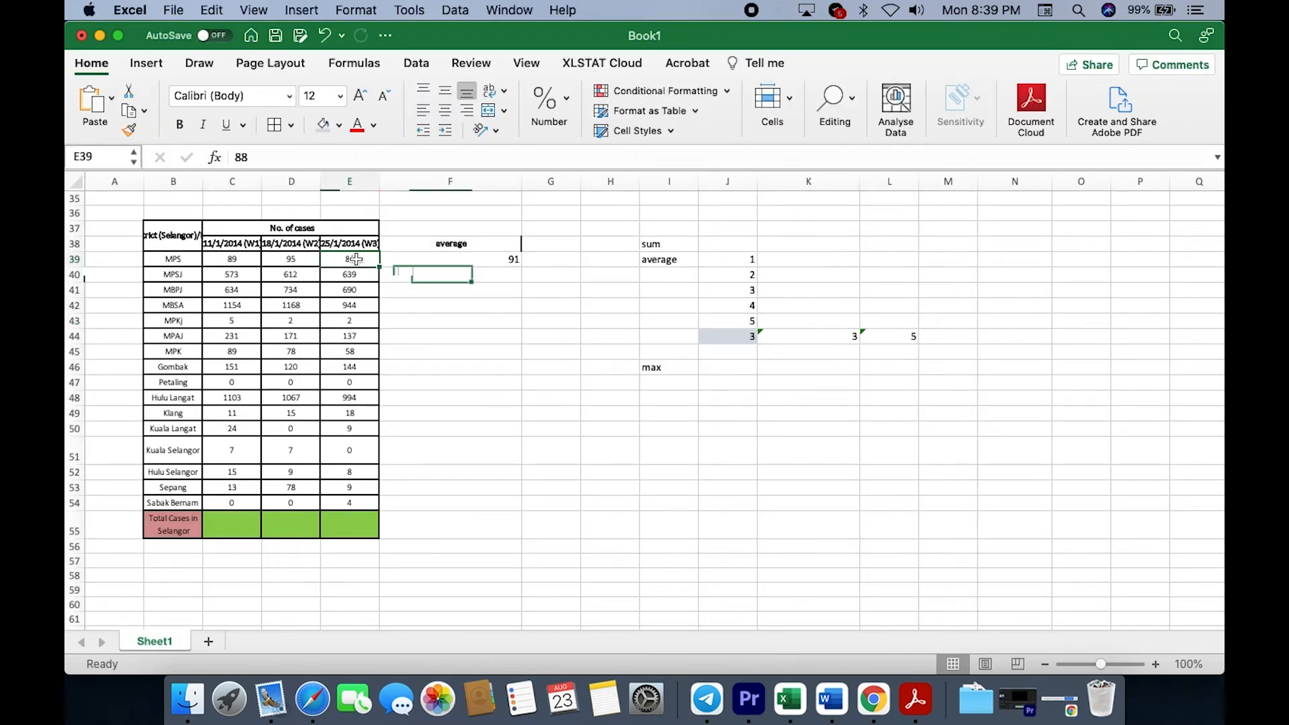
left_click(361, 502, "shift")
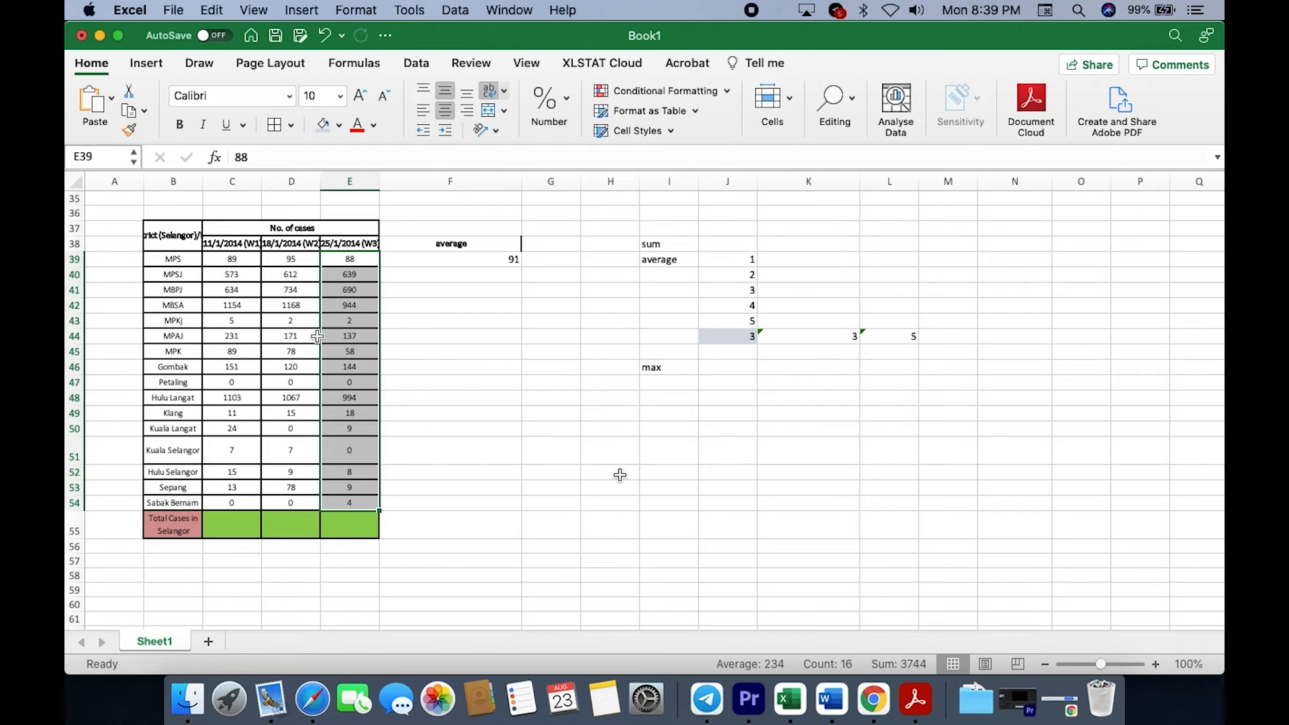
- Fill the maximum cell L44 with red
left_click(787, 487)
left_click(891, 337)
left_click(340, 127)
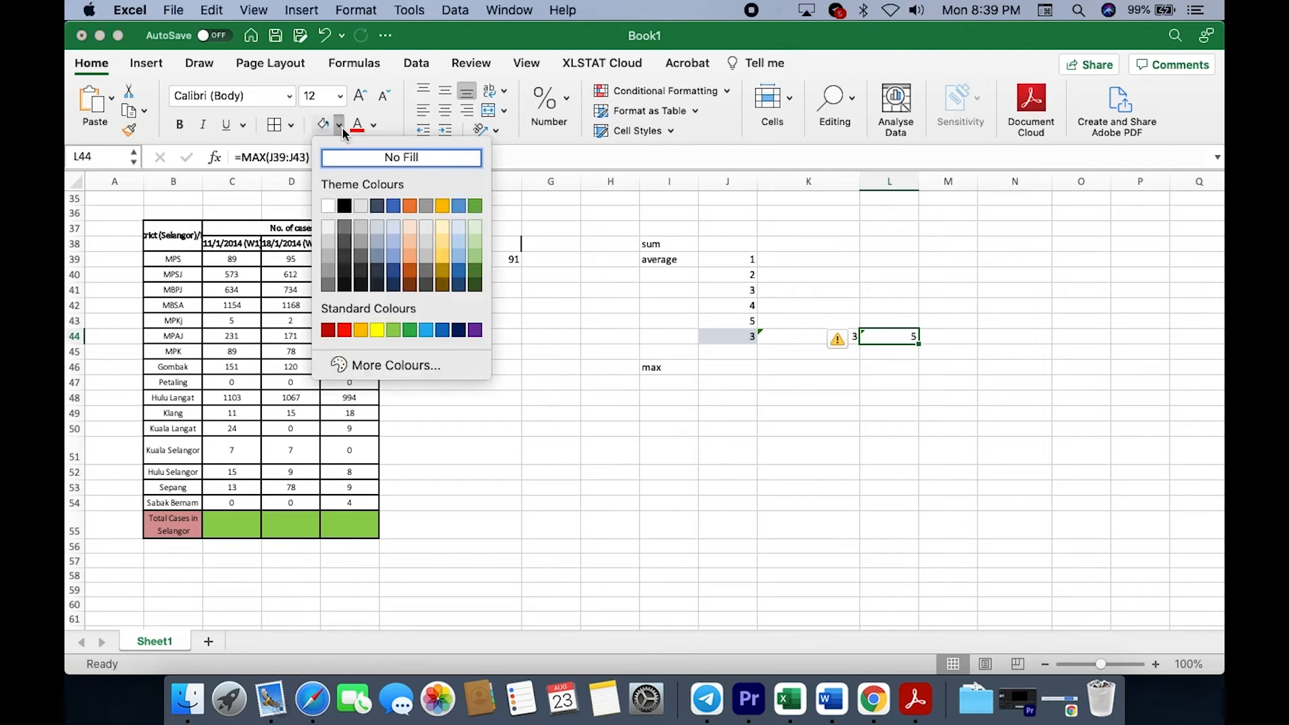
left_click(344, 331)
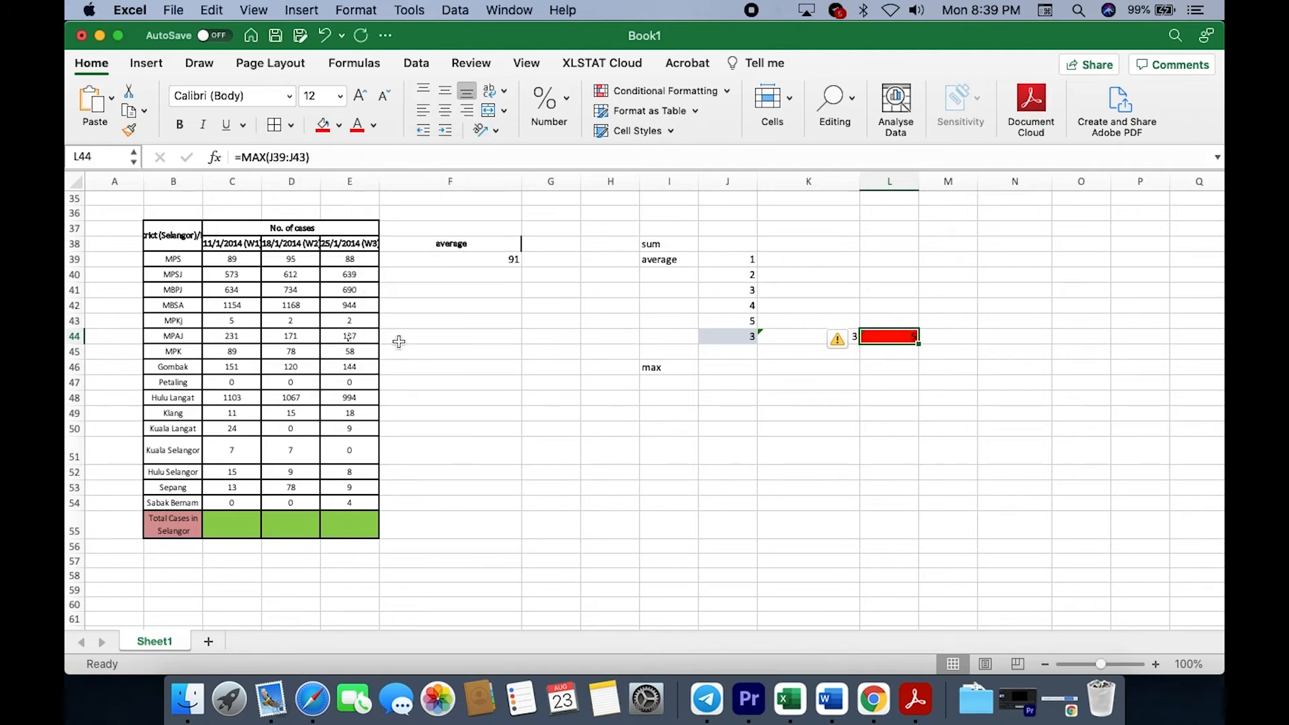
left_click(928, 450)
- Compare the Hulu Langat W3 cell E48 with the red maximum cell L44, and read question 4 on lowest cases in Word
left_click(344, 259)
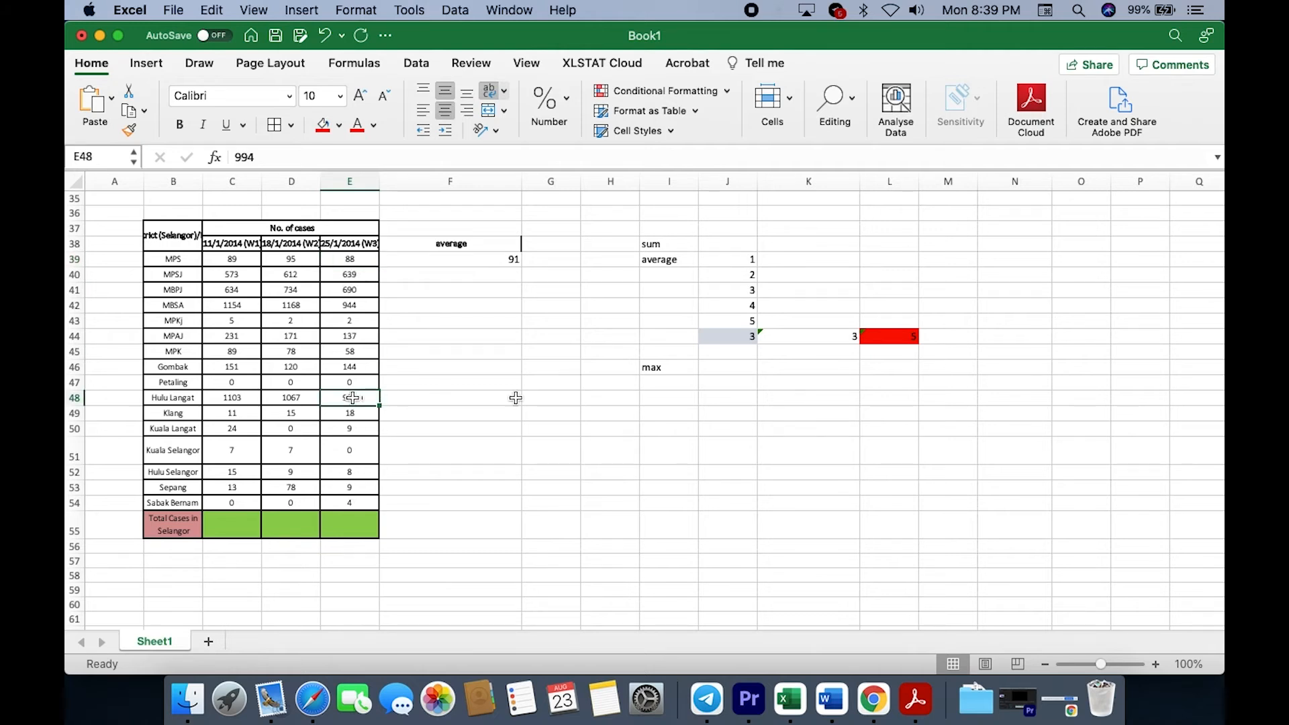
left_click(778, 447)
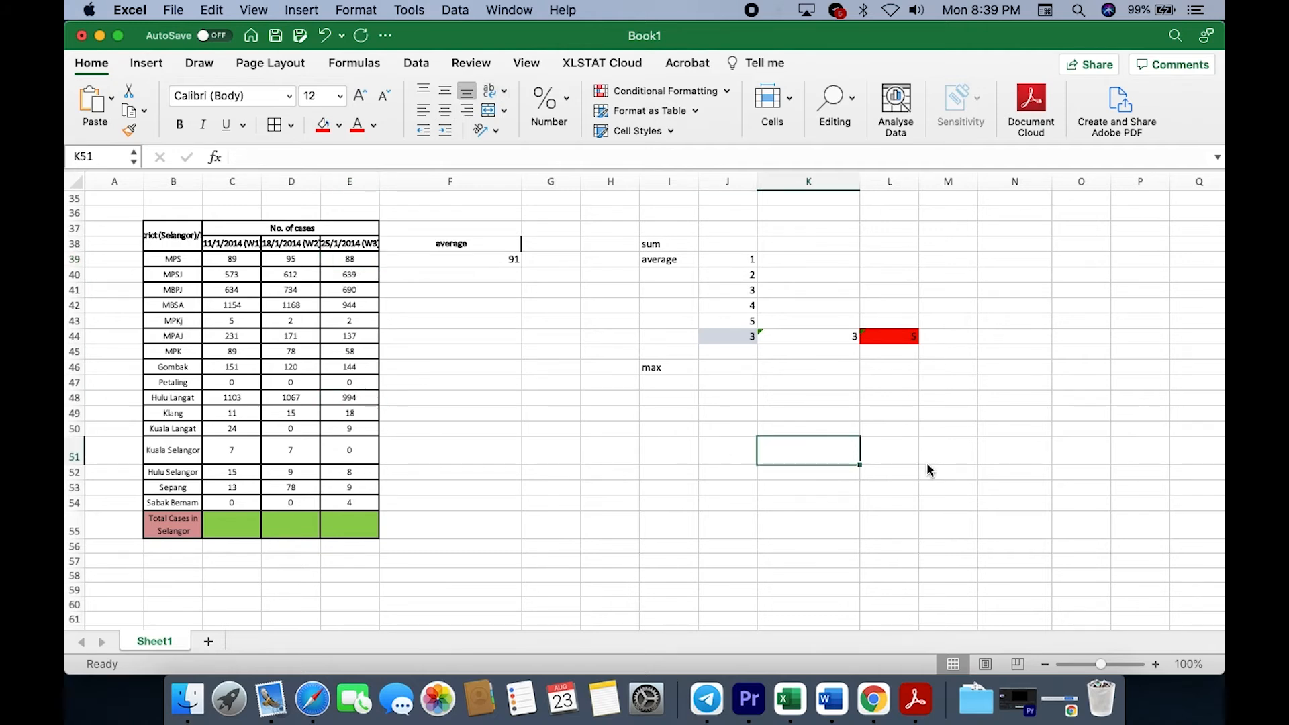
left_click(908, 340)
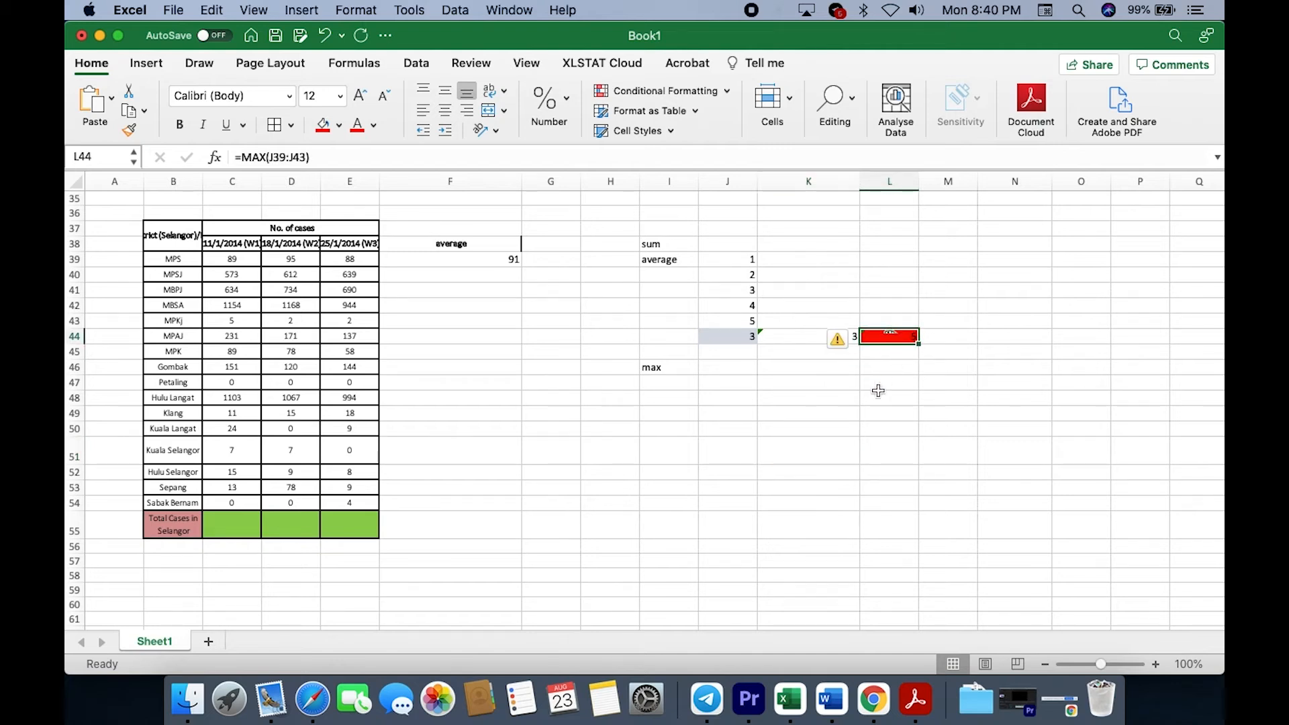
key("super+Tab")
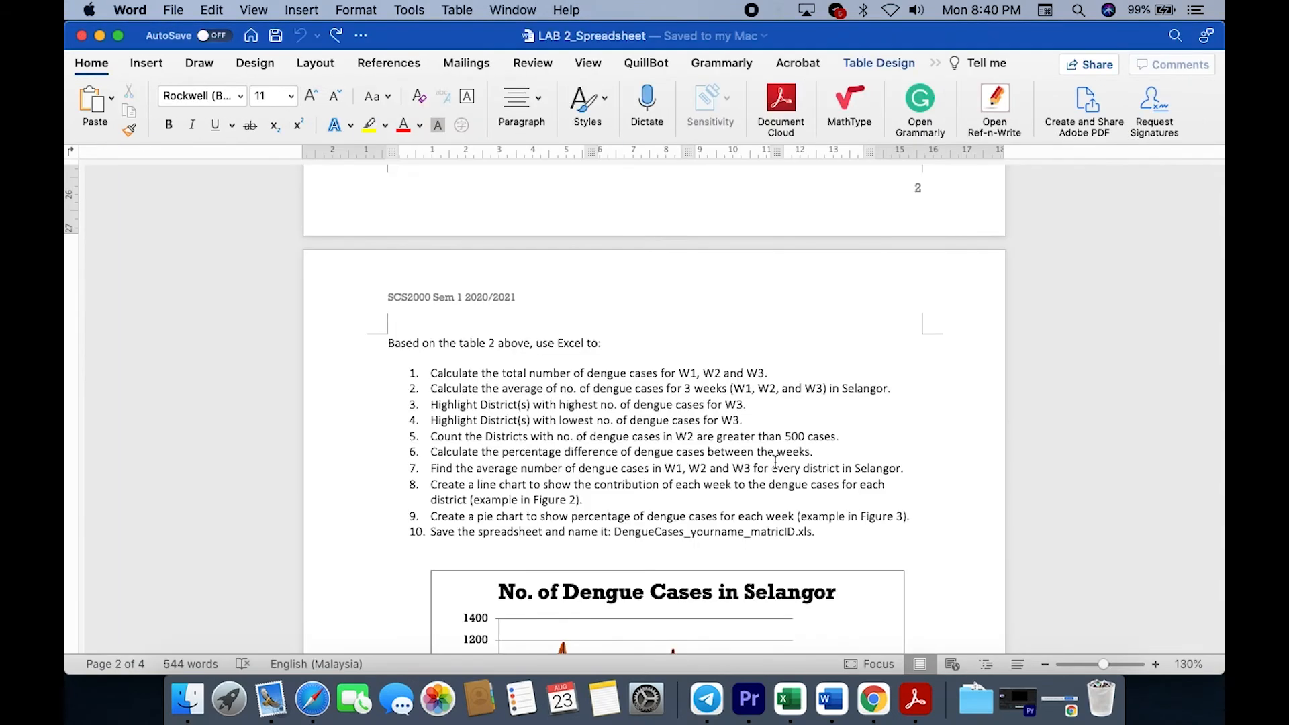
scroll(776, 462, "down", 2)
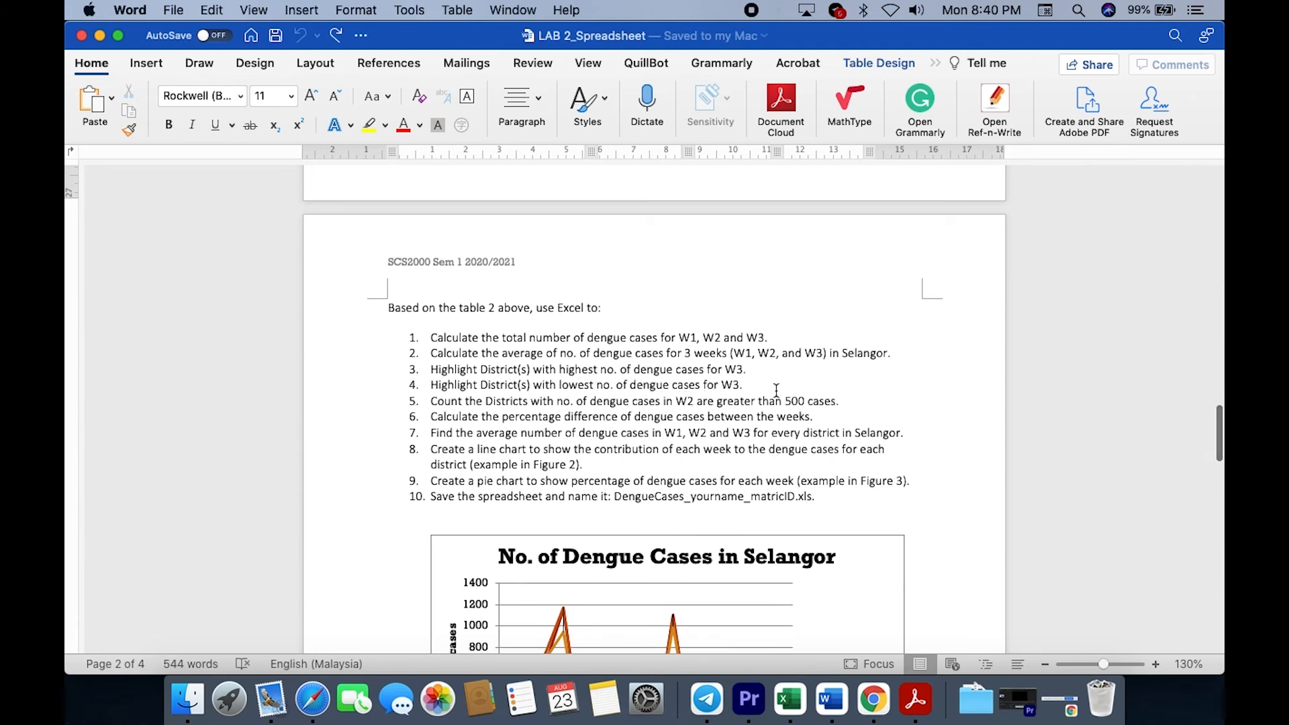
left_click(745, 386)
key("super+Tab")
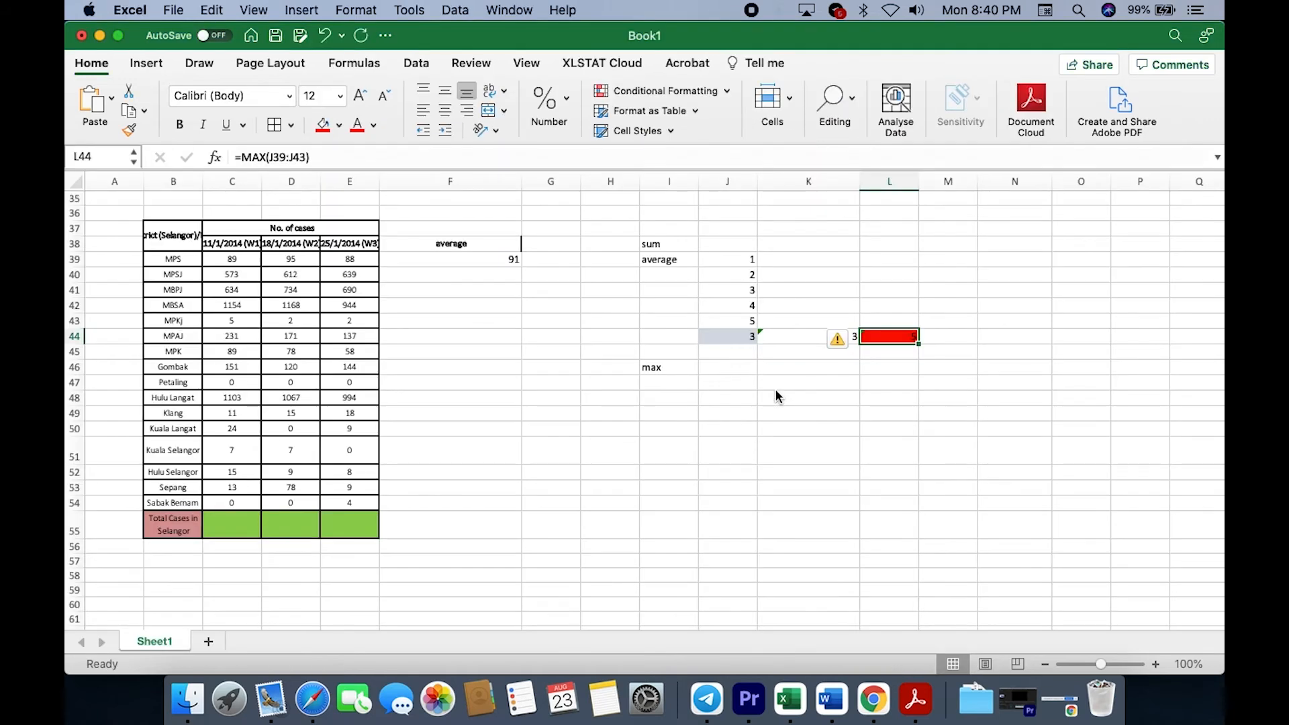
- Find the lowest of the sample numbers in cell M44 with the formula =MIN(J39:J43)
left_click_drag(747, 260, 748, 321)
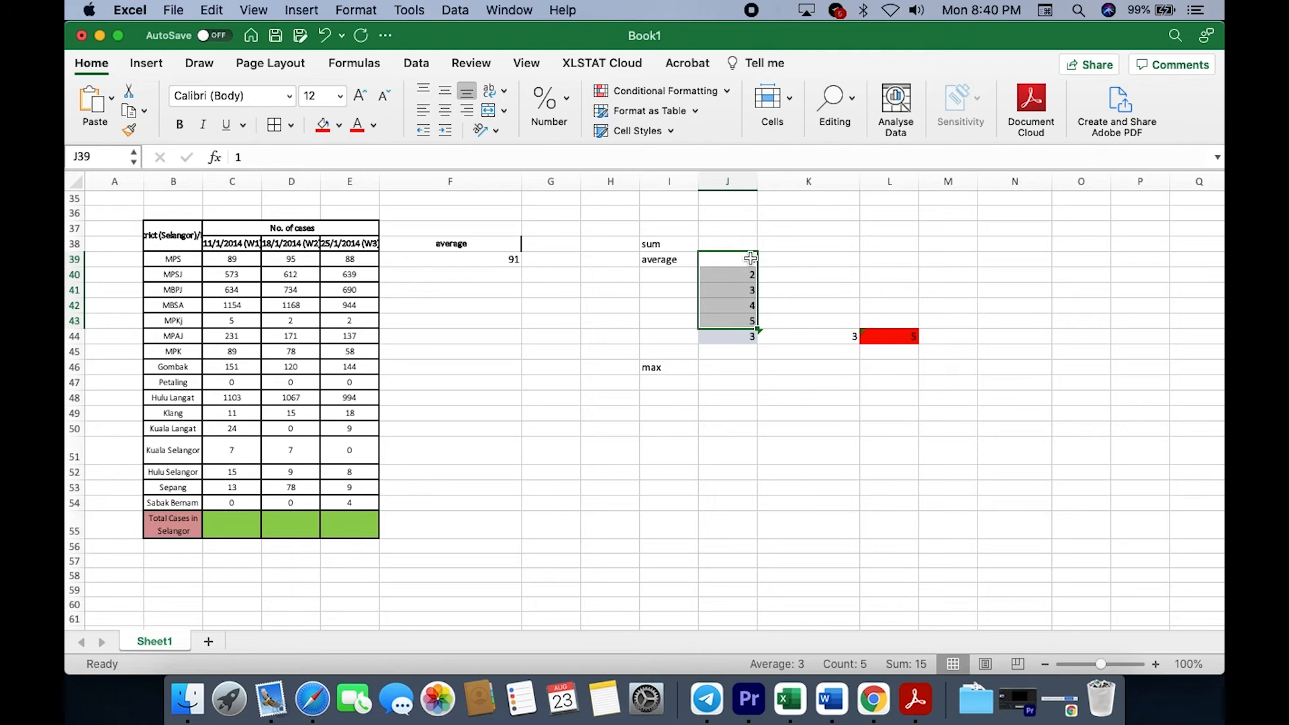
left_click(745, 262)
left_click(958, 341)
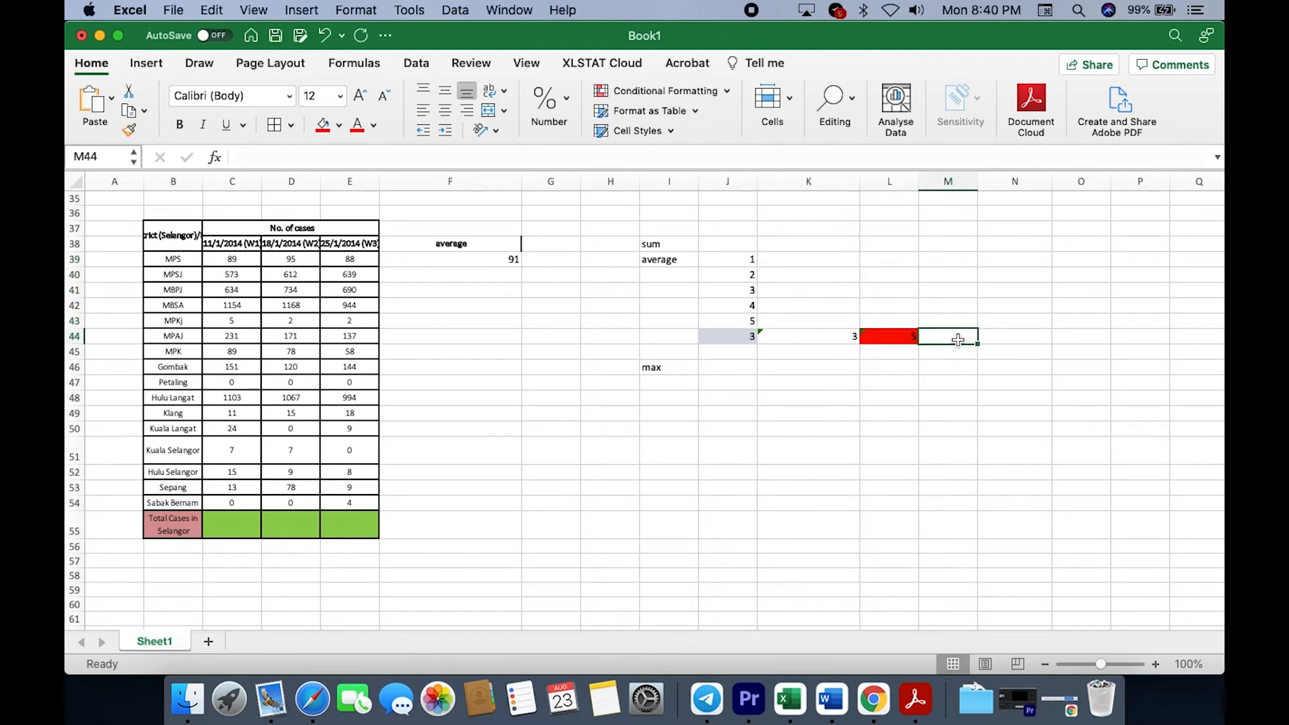
type("=min")
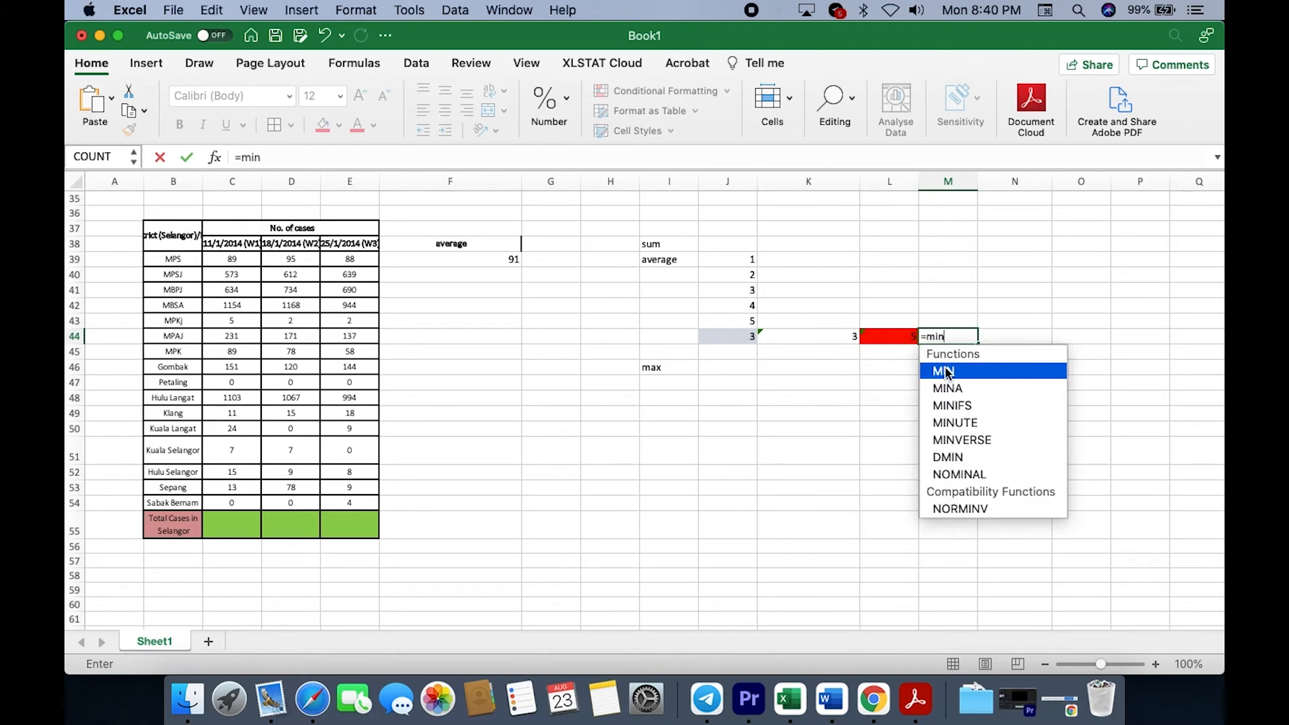
double_click(947, 373)
left_click(739, 260)
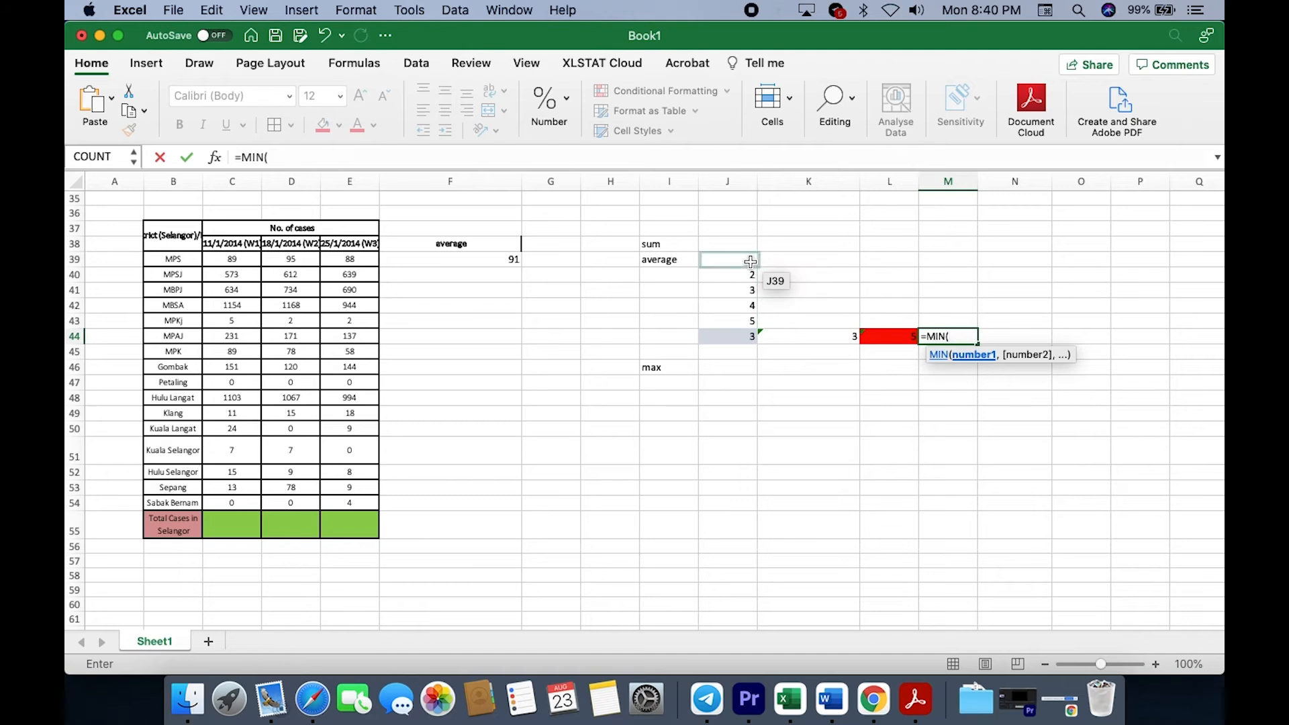
left_click(749, 320, "shift")
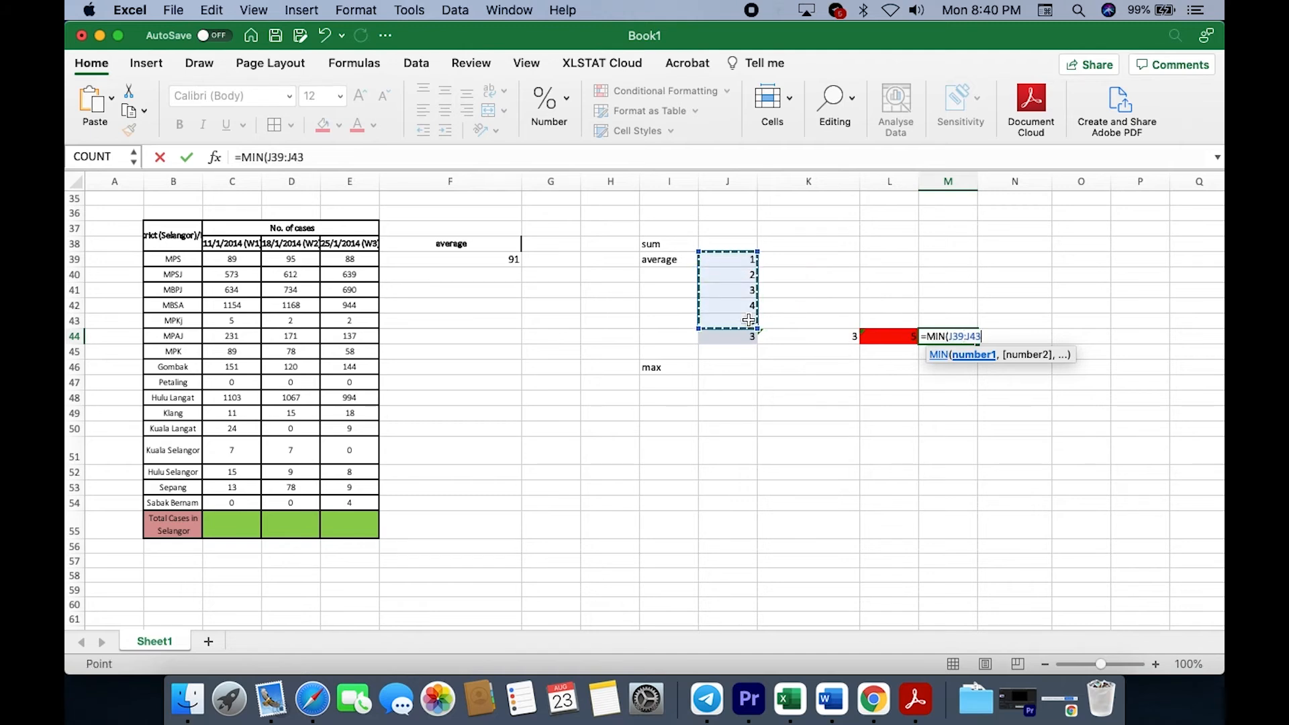
type(")")
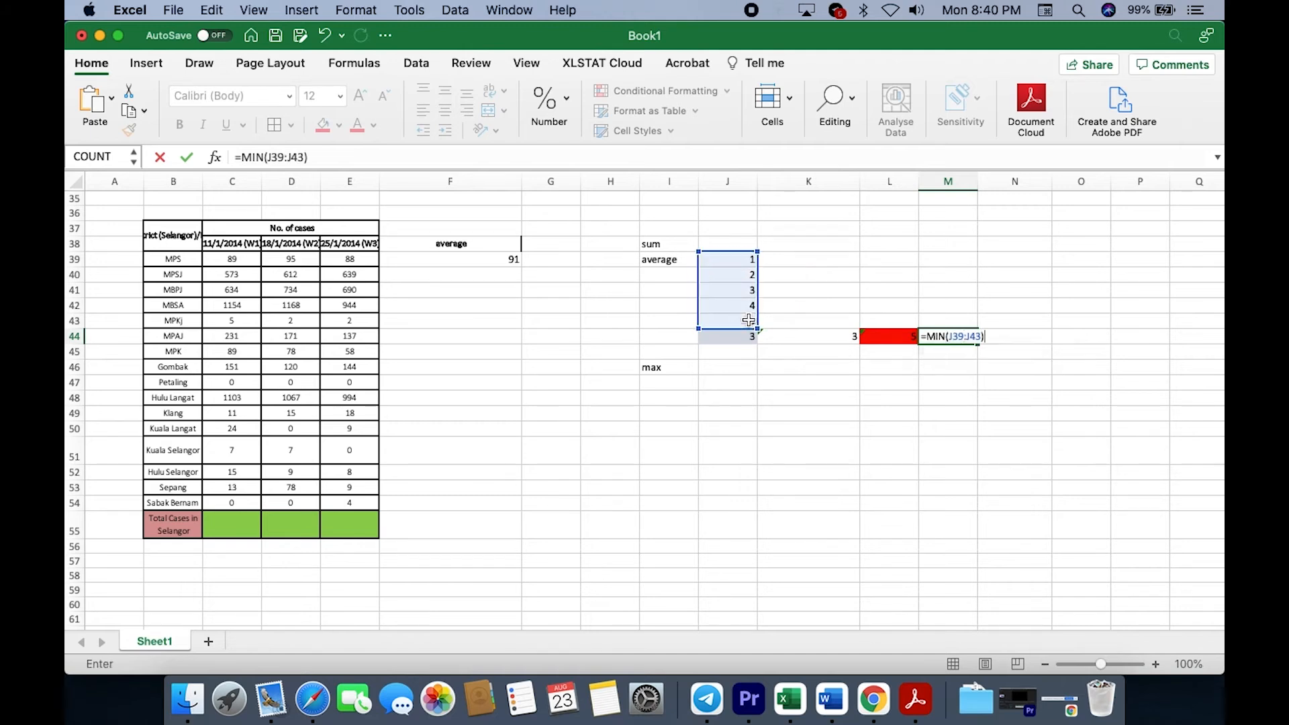
key("Return")
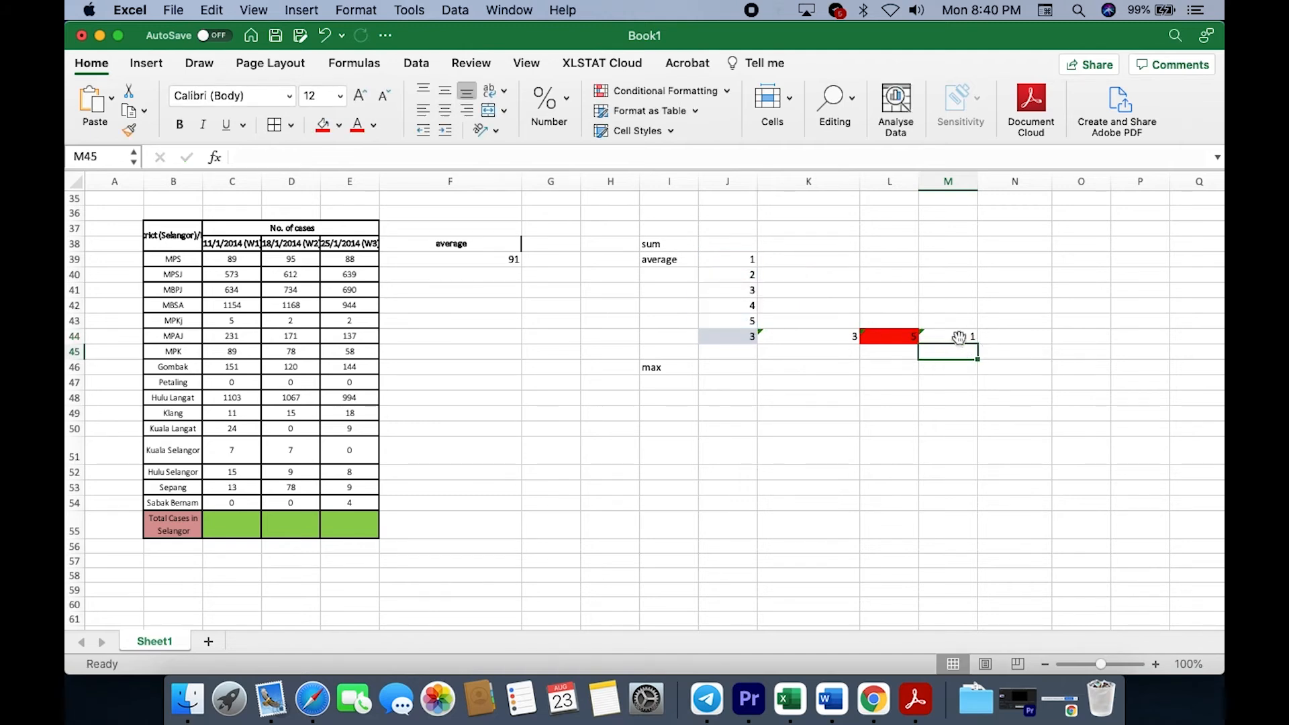
- Fill the minimum cell M44 with light green
left_click(959, 337)
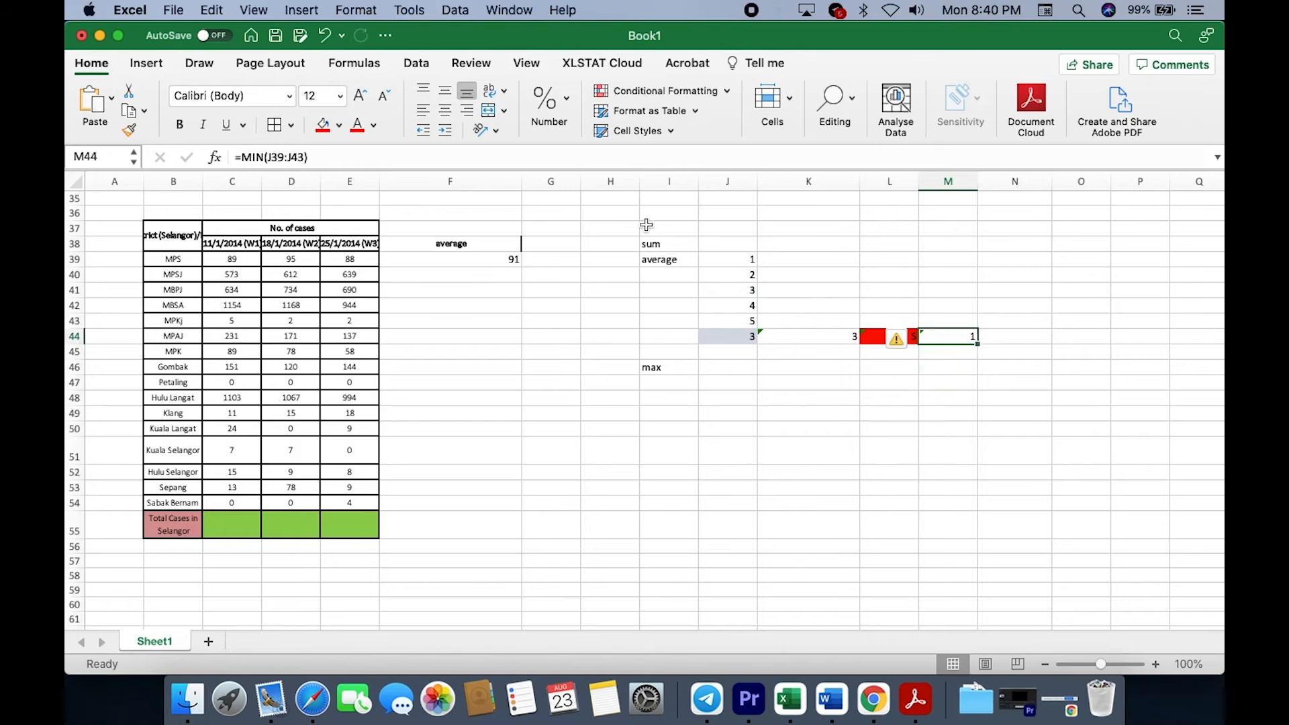
left_click(340, 126)
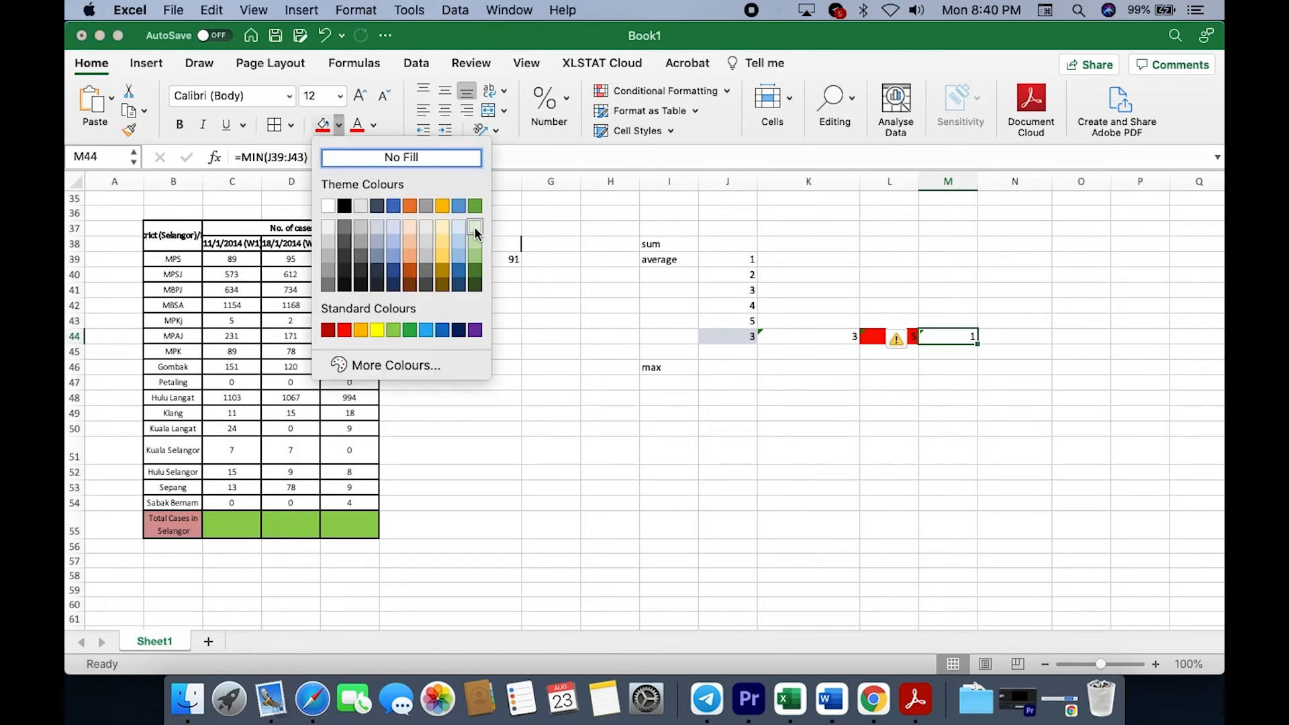
left_click(474, 227)
left_click(800, 488)
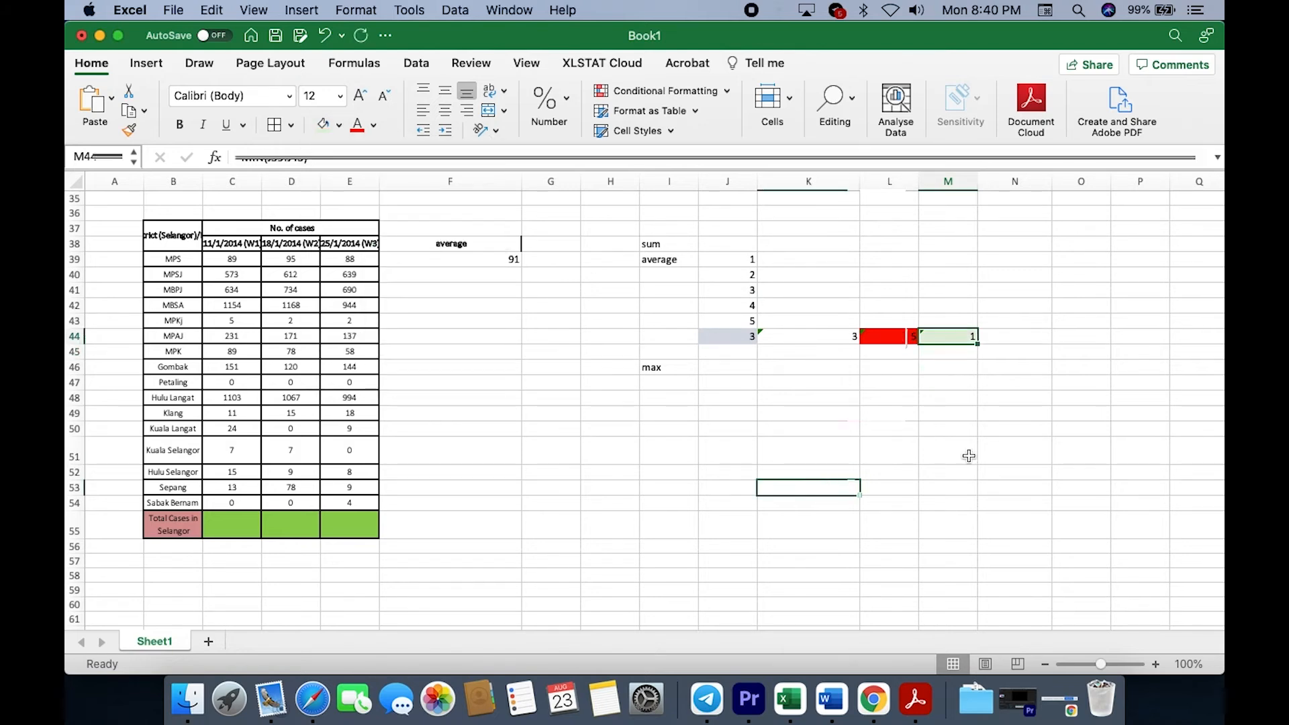
left_click(967, 338)
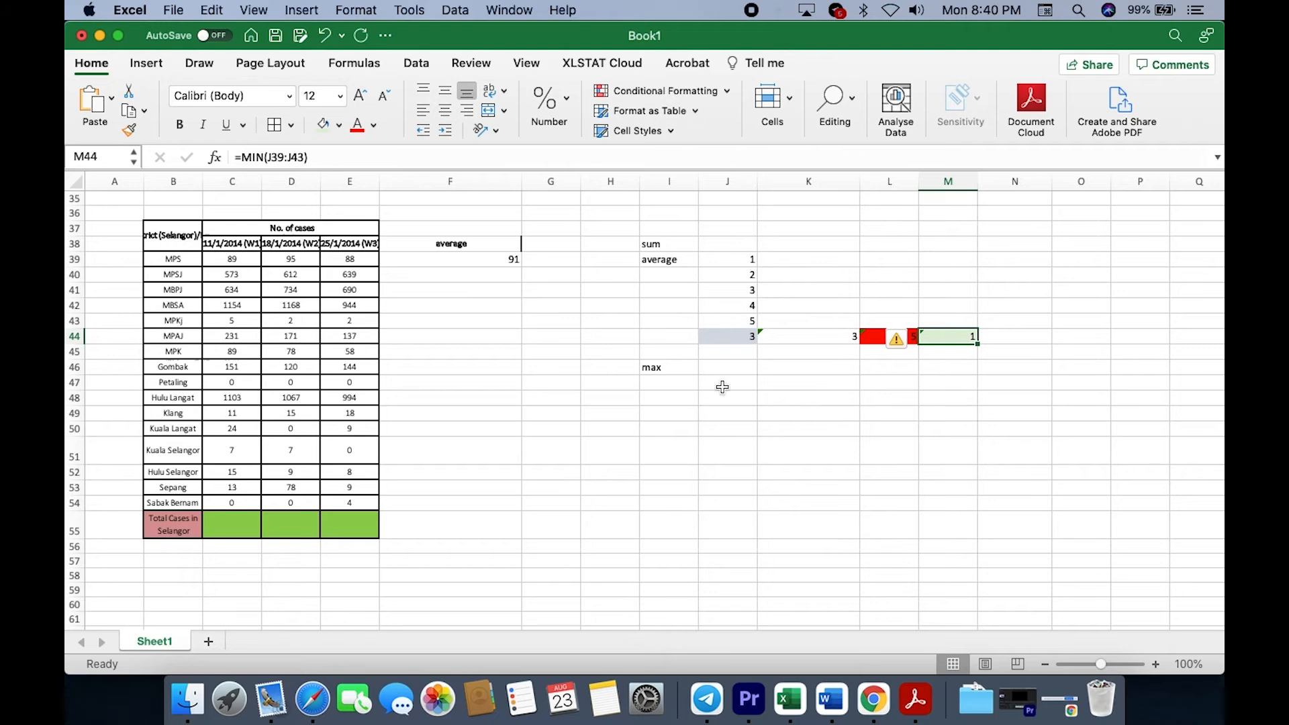
- Select the W3 cases E39:E54 as the range for highest and lowest, and check the question list in Word
left_click(361, 261)
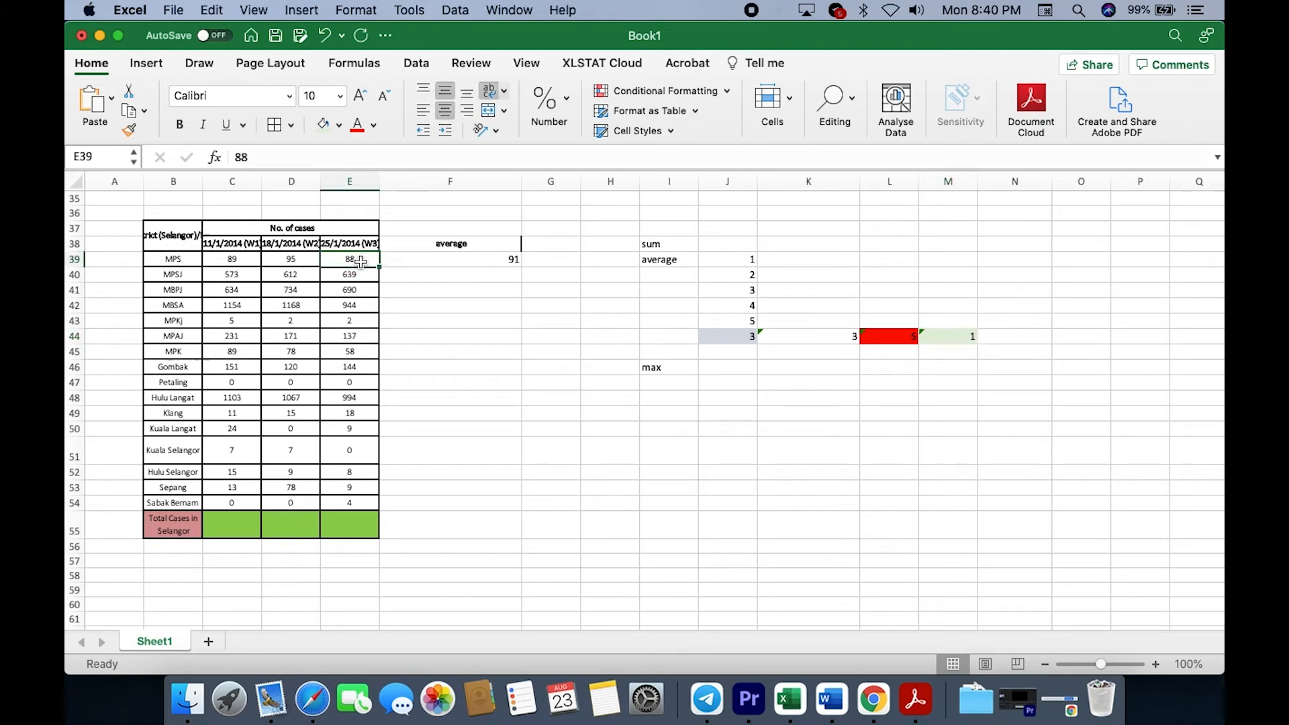
left_click(367, 507, "shift")
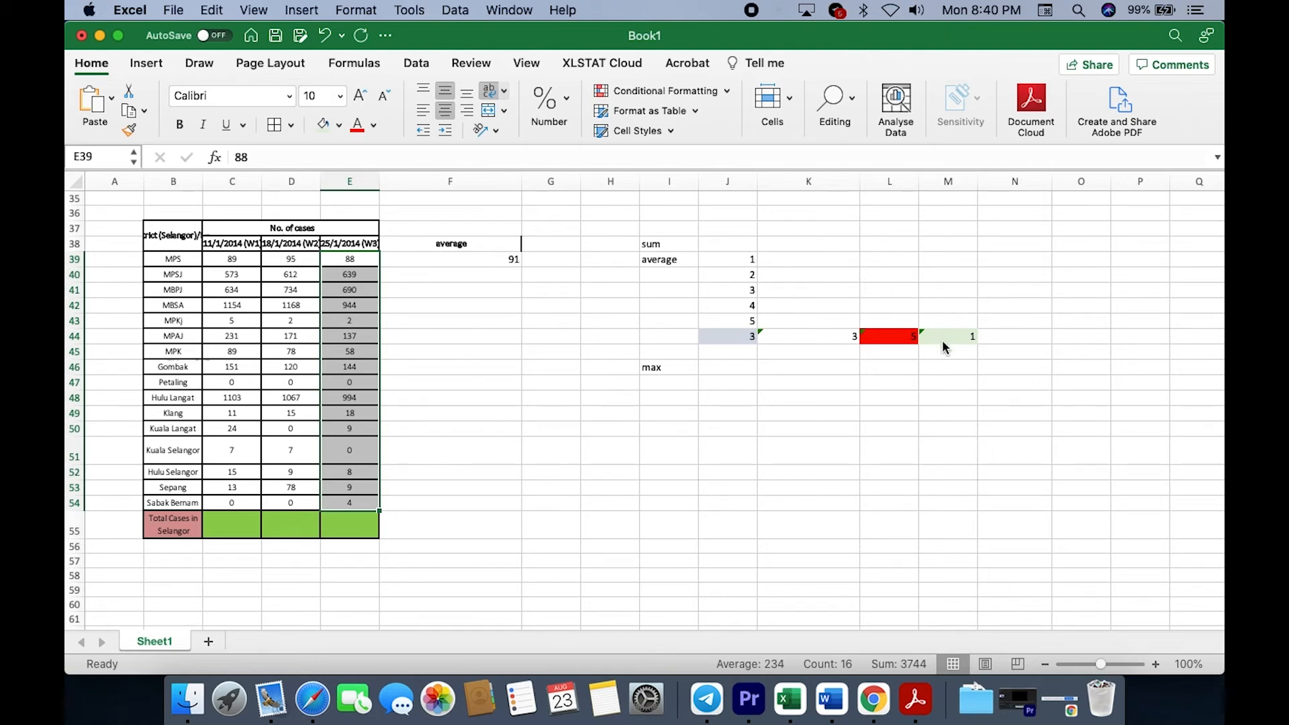
left_click(369, 262)
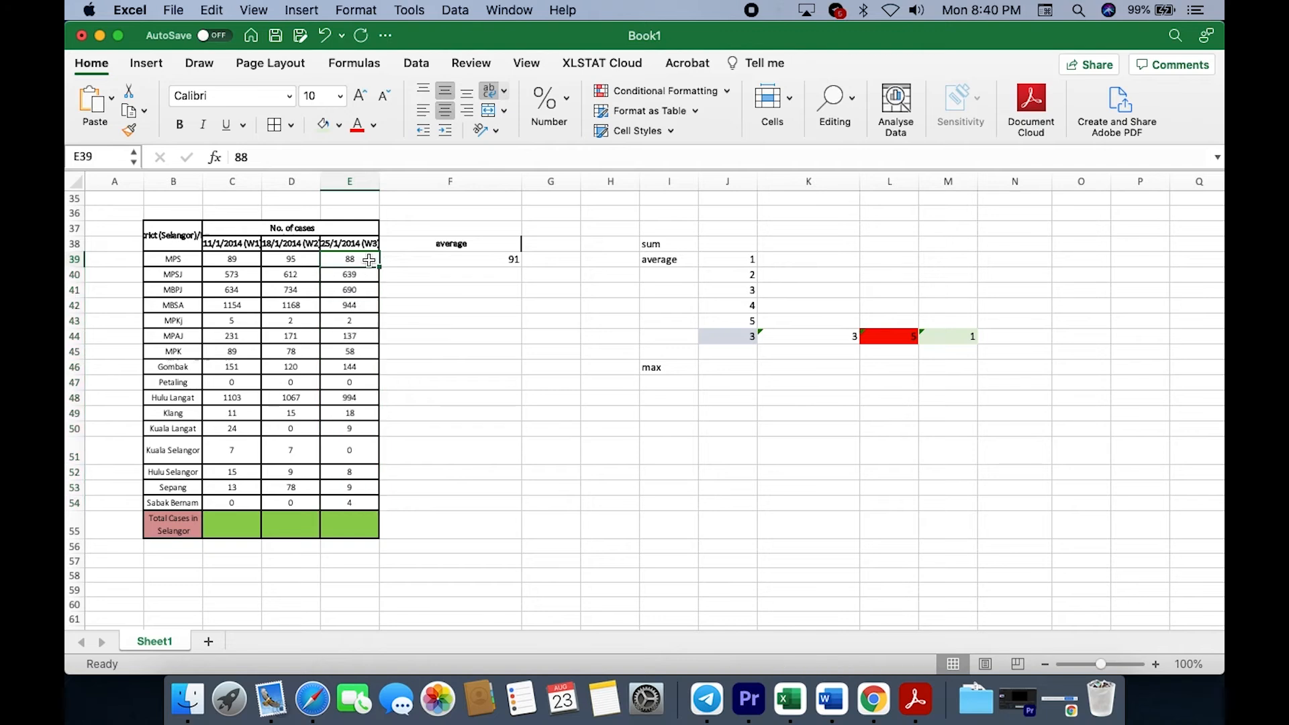
left_click_drag(368, 492, 366, 503)
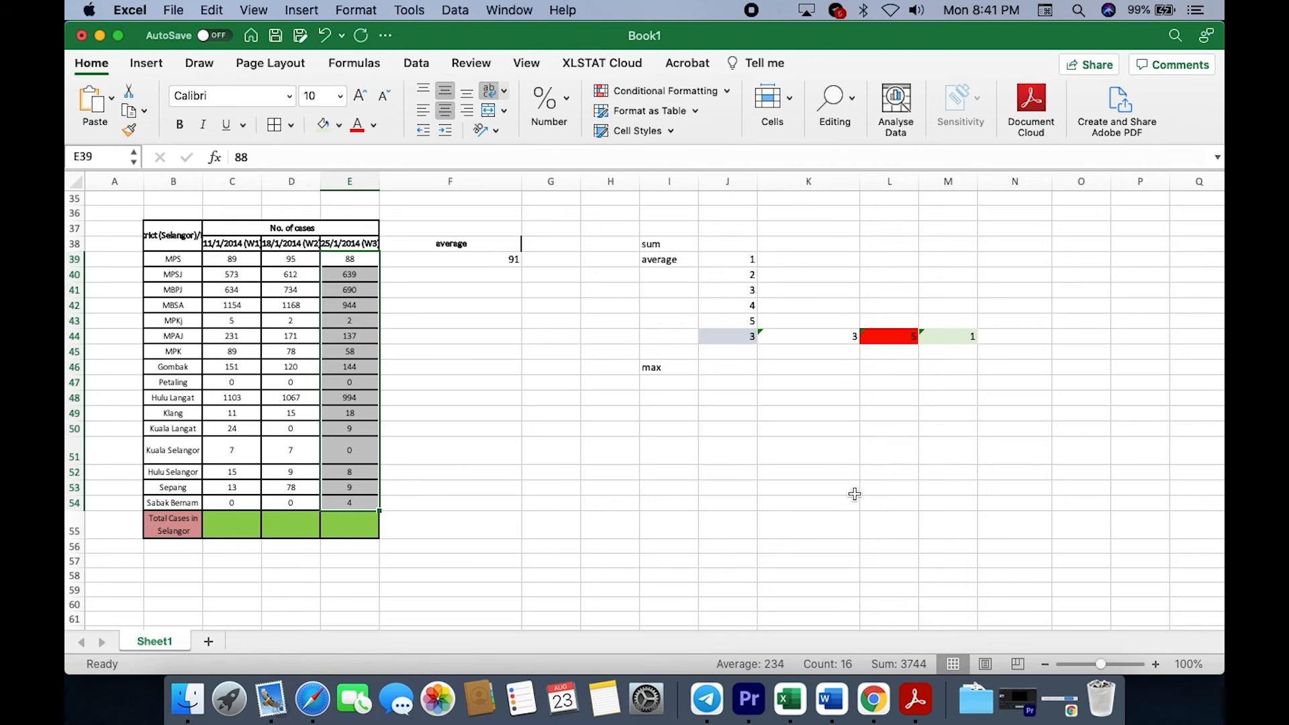
key("super+Tab")
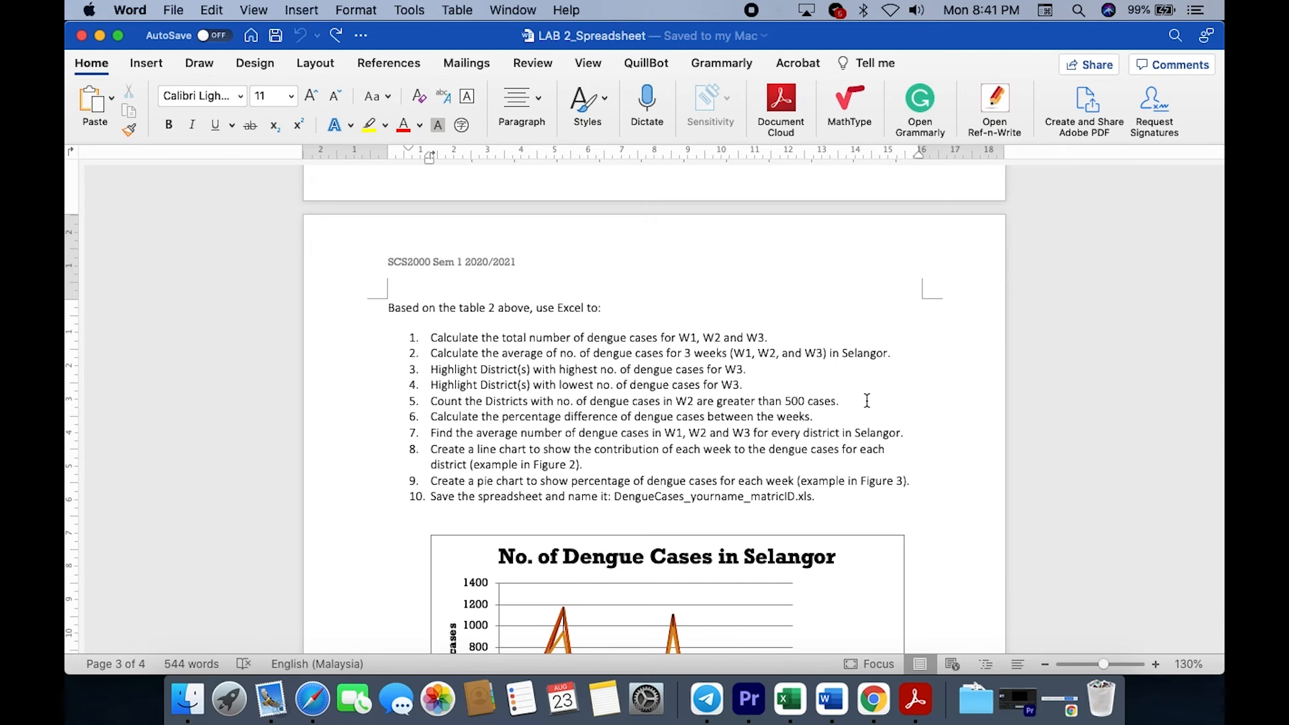
key("super+Tab")
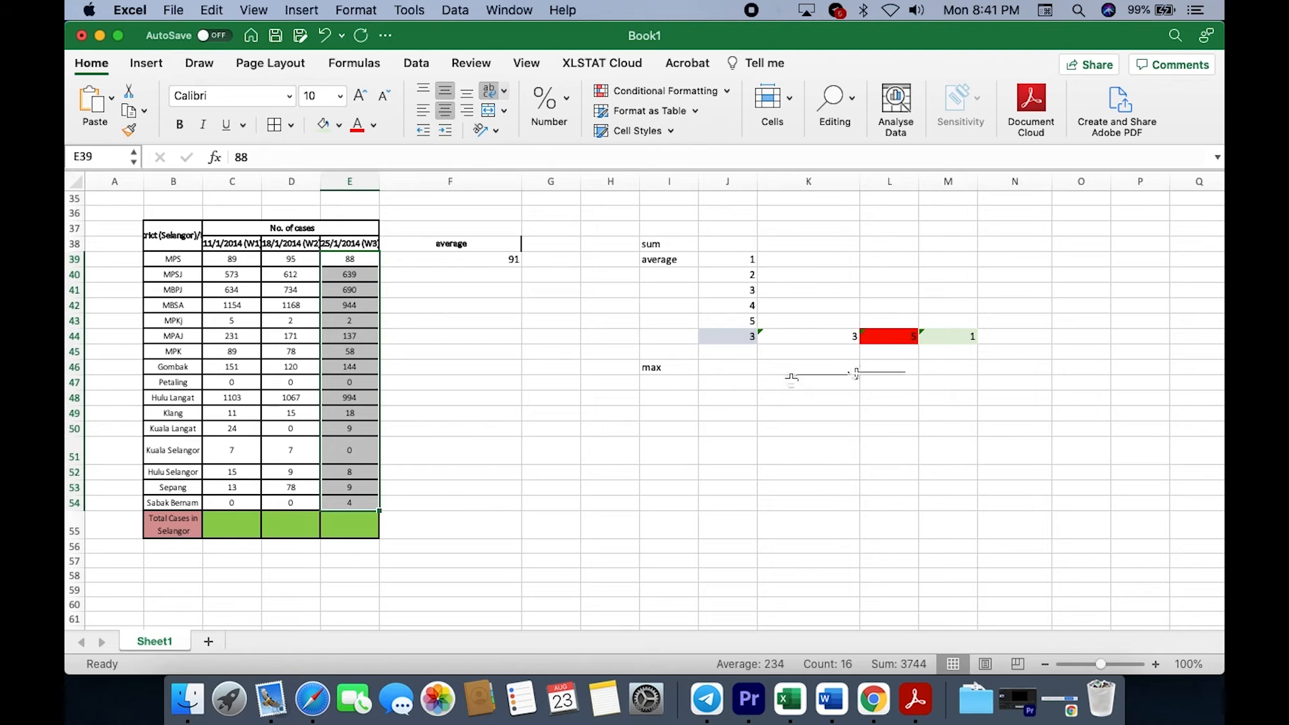
- Number the formula notes by question in column H: 1 in H38, 2 in H39, 4 in H46 and 5 in H47
left_click(678, 385)
left_click(630, 386)
type("5")
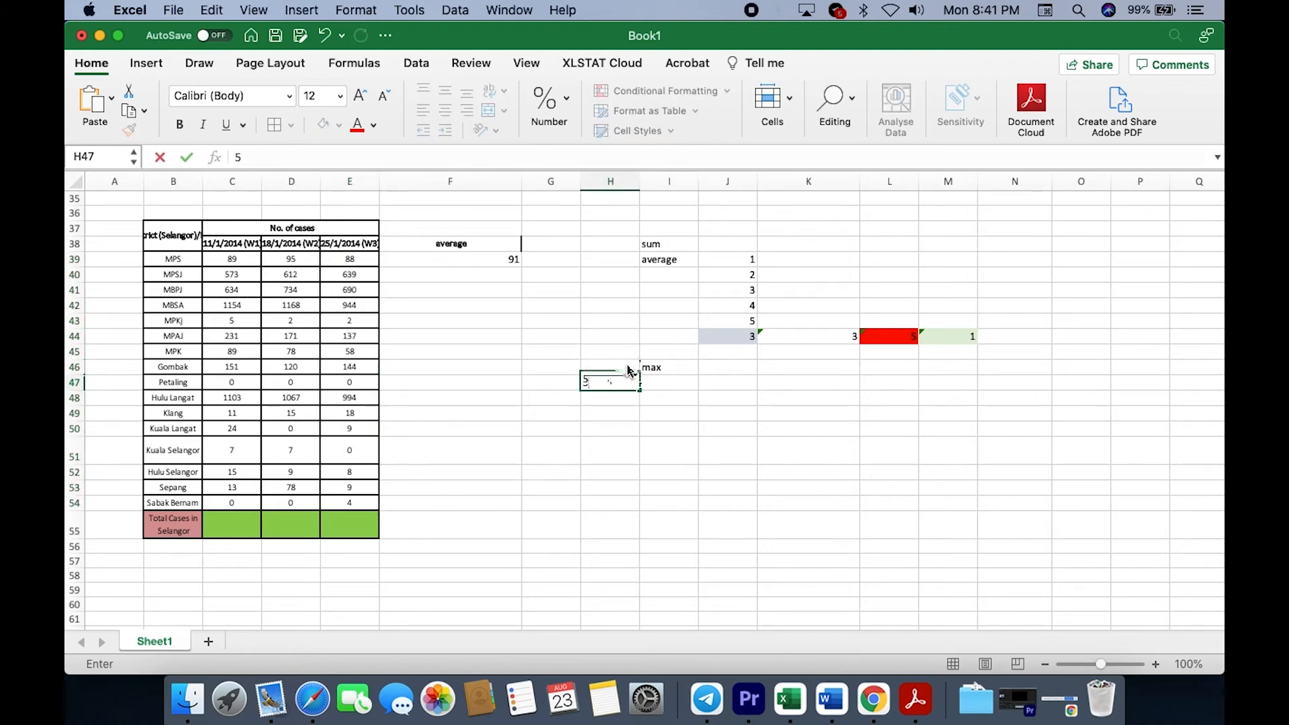
left_click(629, 371)
type("4")
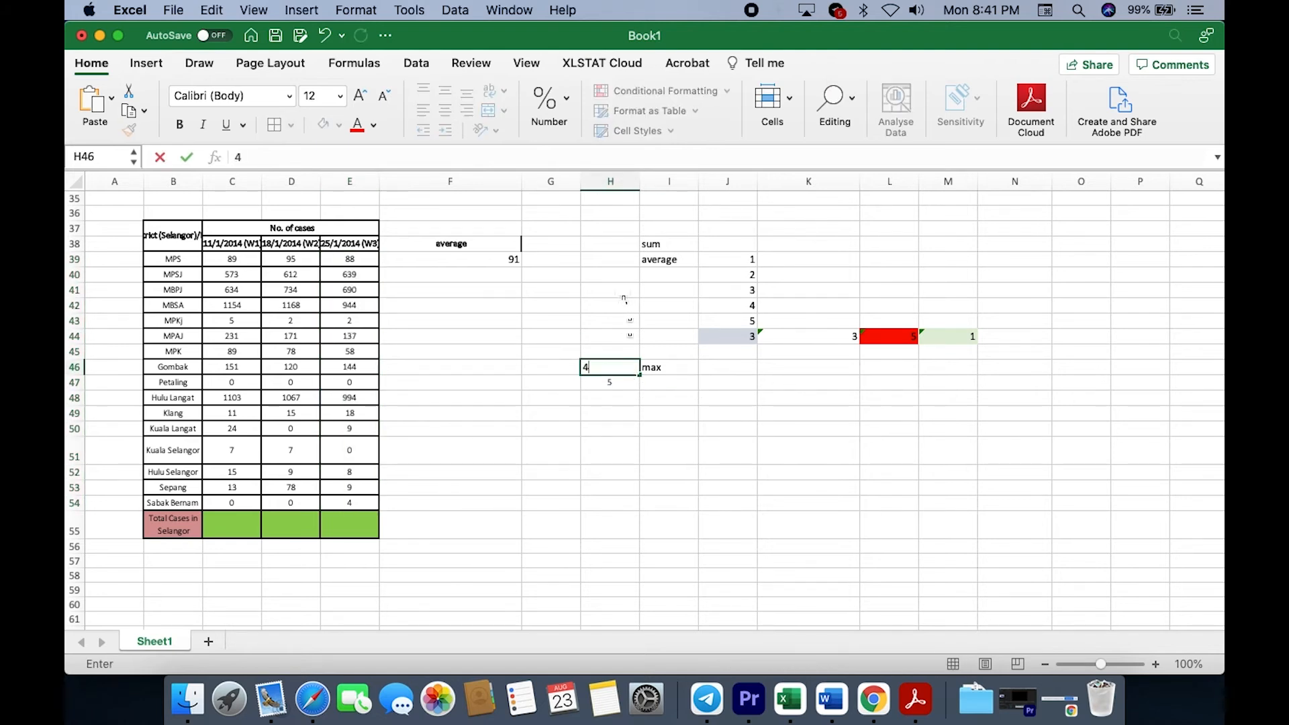
left_click(626, 248)
type("1")
left_click(621, 260)
type("2")
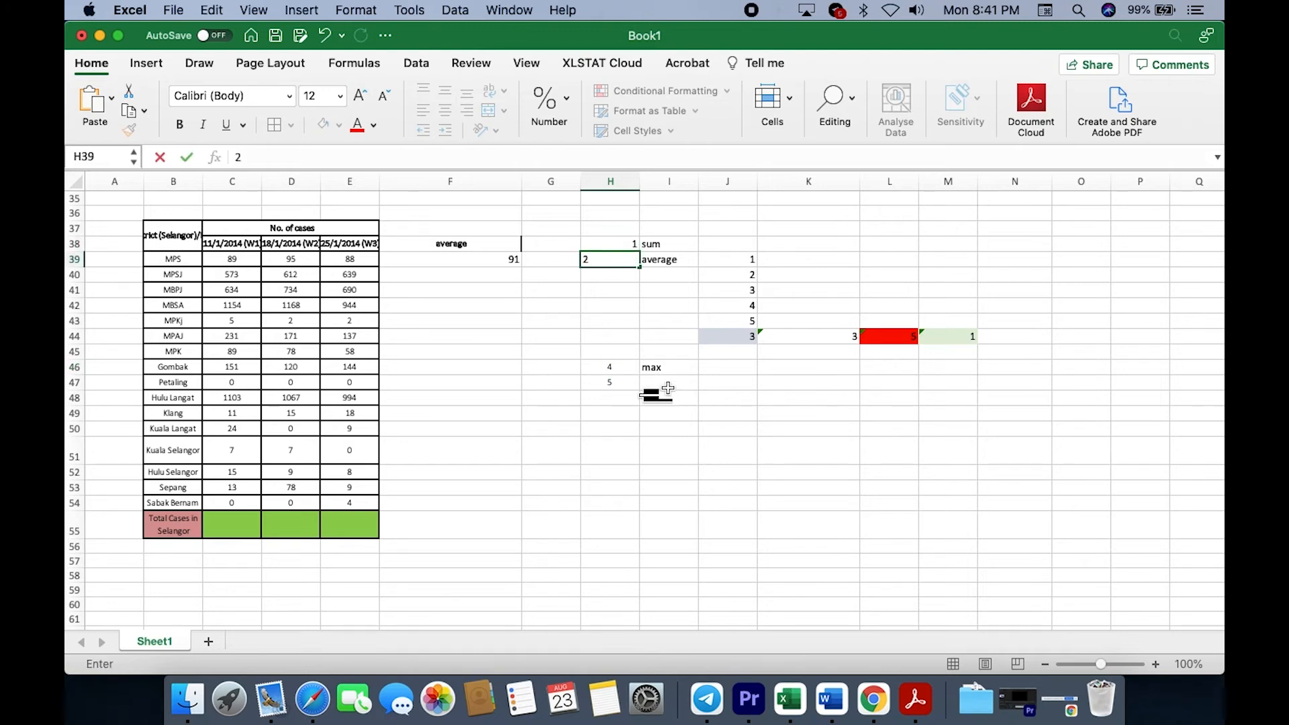
- Select cell I47 and read question 5 in Word on counting districts with more than 500 cases in W2, returning to Excel
left_click(669, 387)
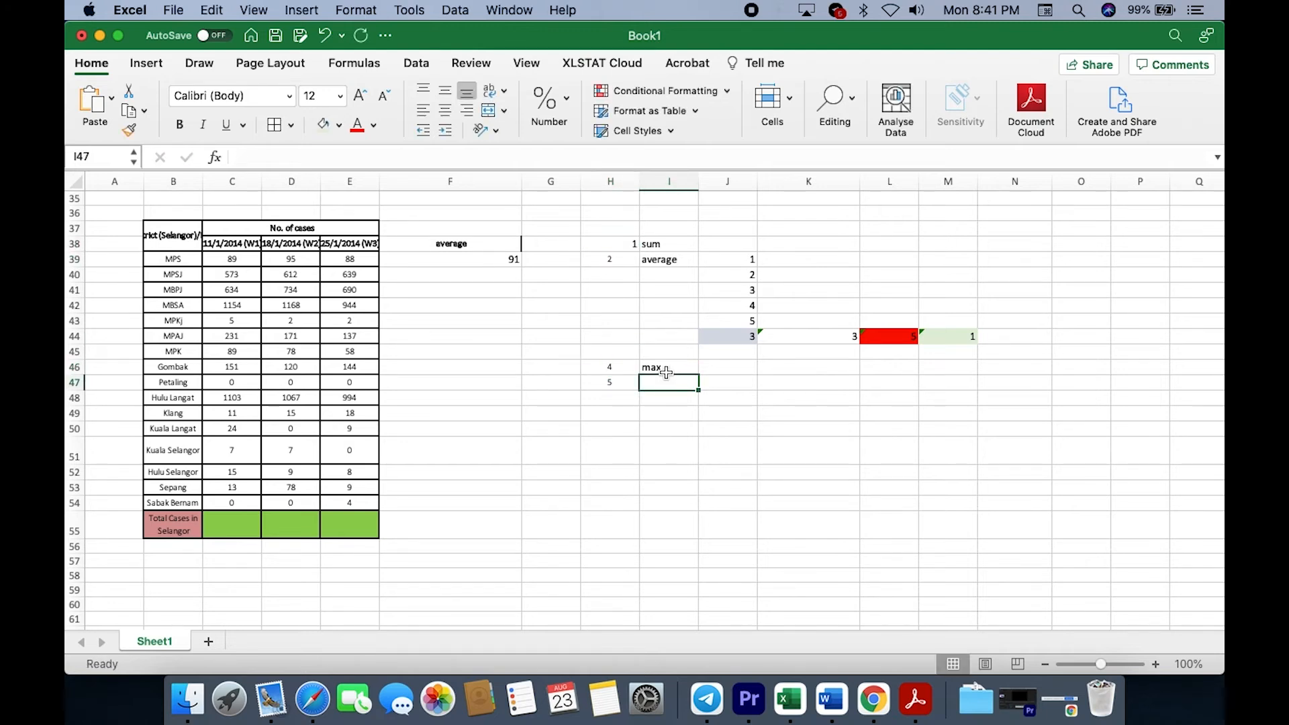
key("super+Tab")
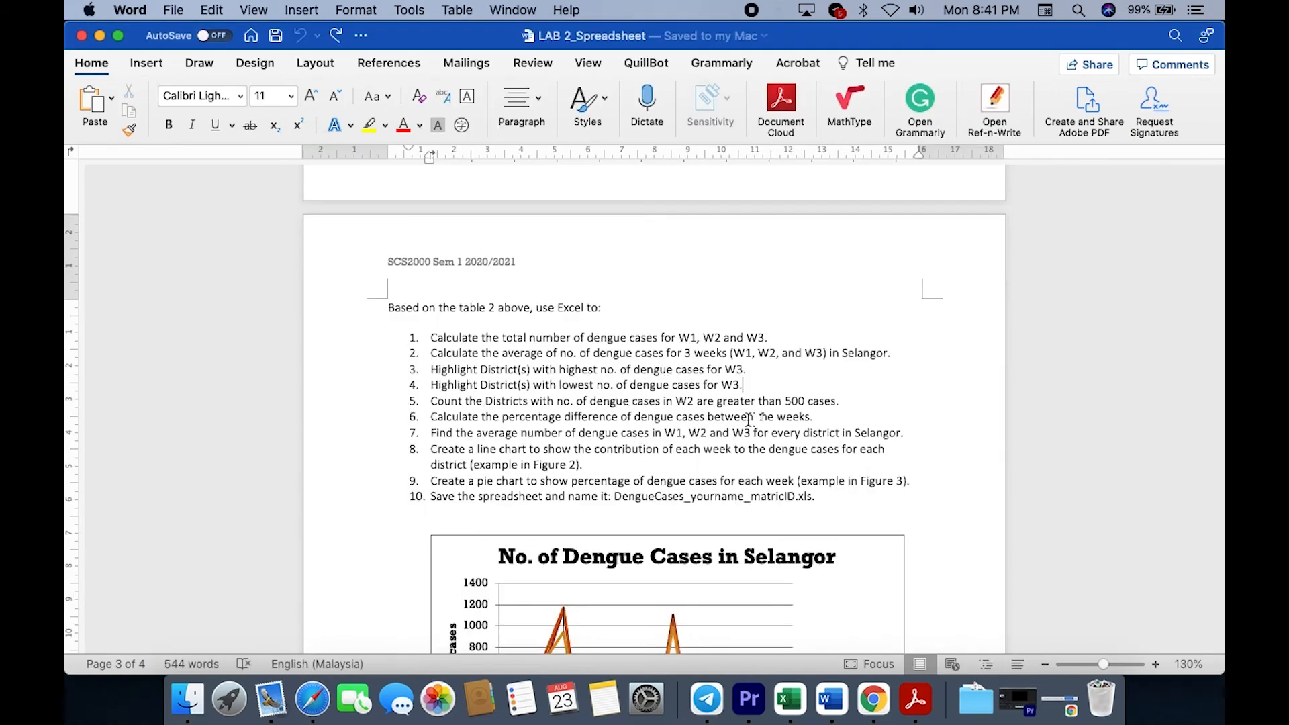
key("super+Tab")
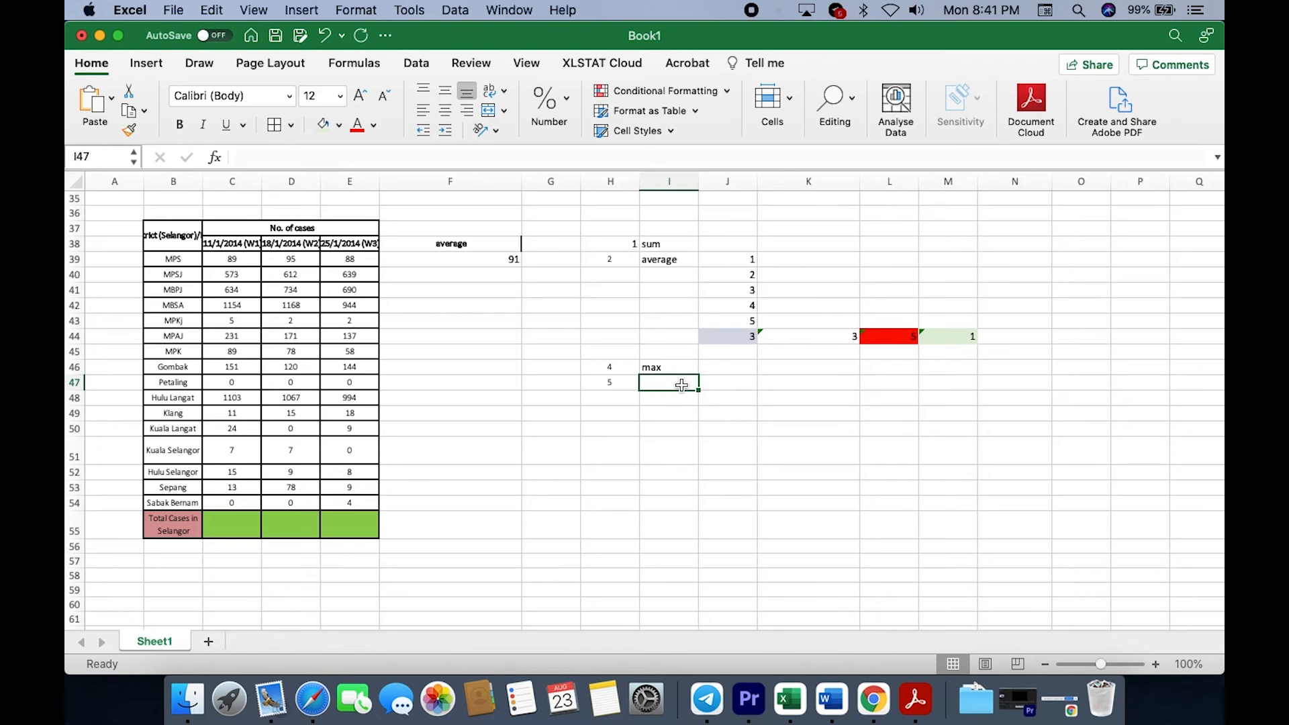
- Note countif in I47 as the formula for question 5
type("con")
key("BackSpace")
type("untif")
left_click(812, 387)
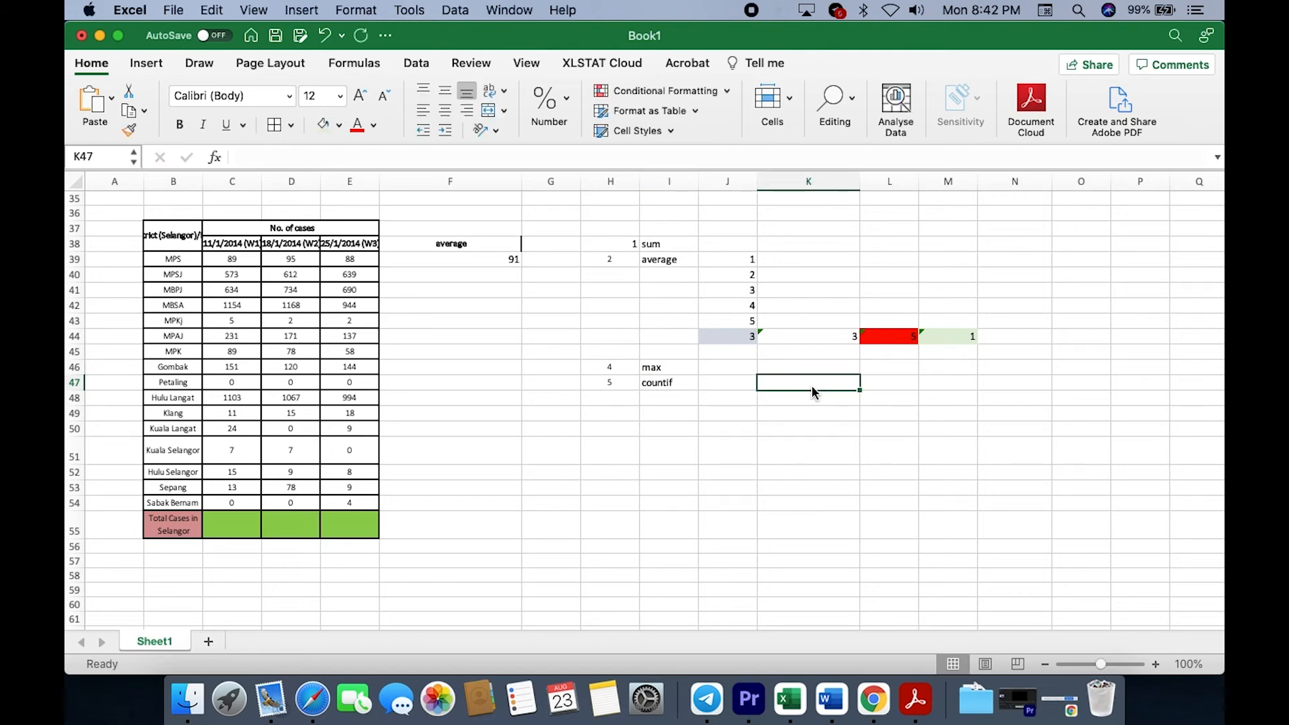
- Label the sample results above row 44: min in M43, max in L43 and ave in K43
left_click(949, 323)
type("min")
left_click(885, 322)
type("m")
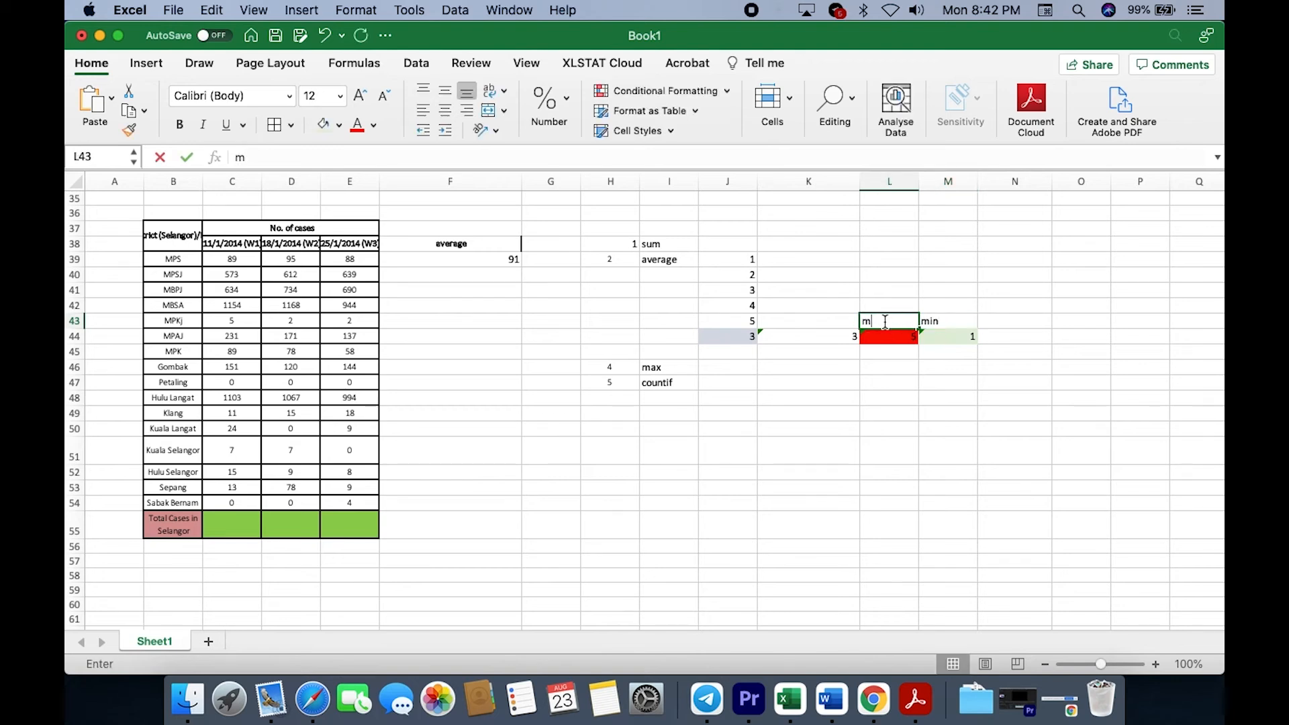
type("ax")
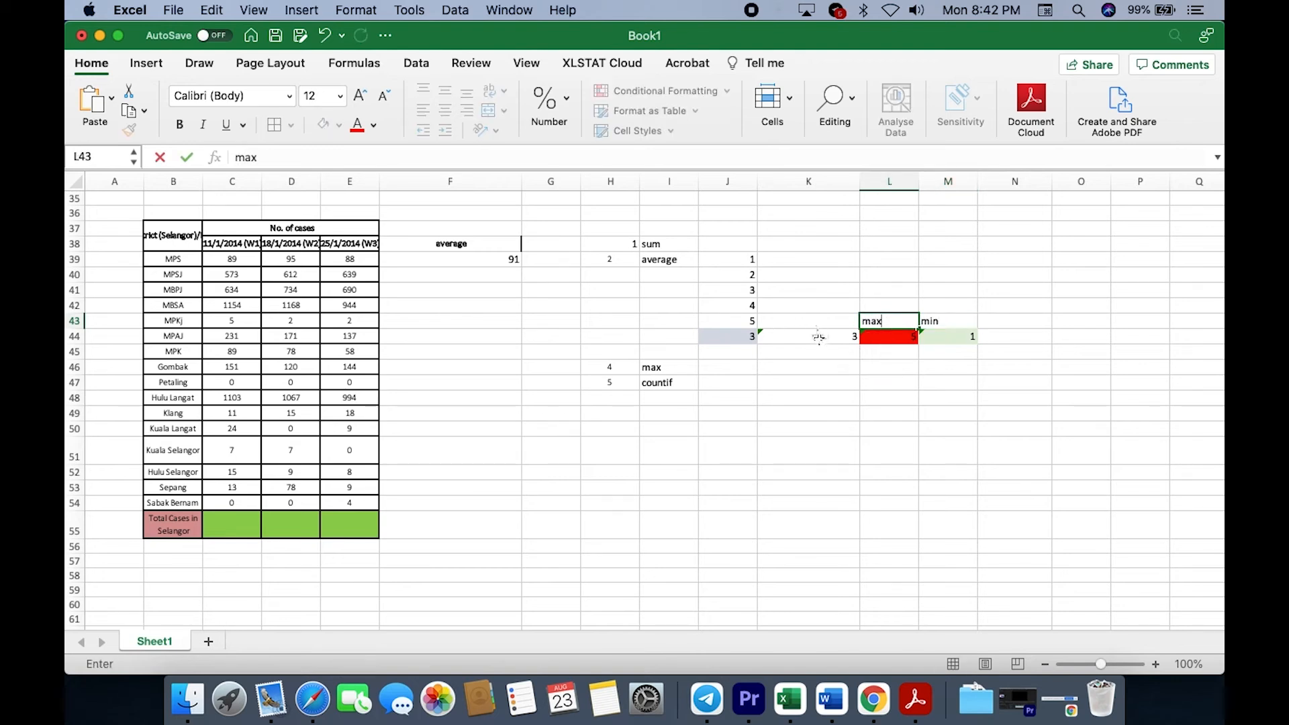
left_click(822, 339)
left_click(837, 322)
type("ave")
- Label N43 as countif and select N44 below it
left_click(1029, 324)
type("counif")
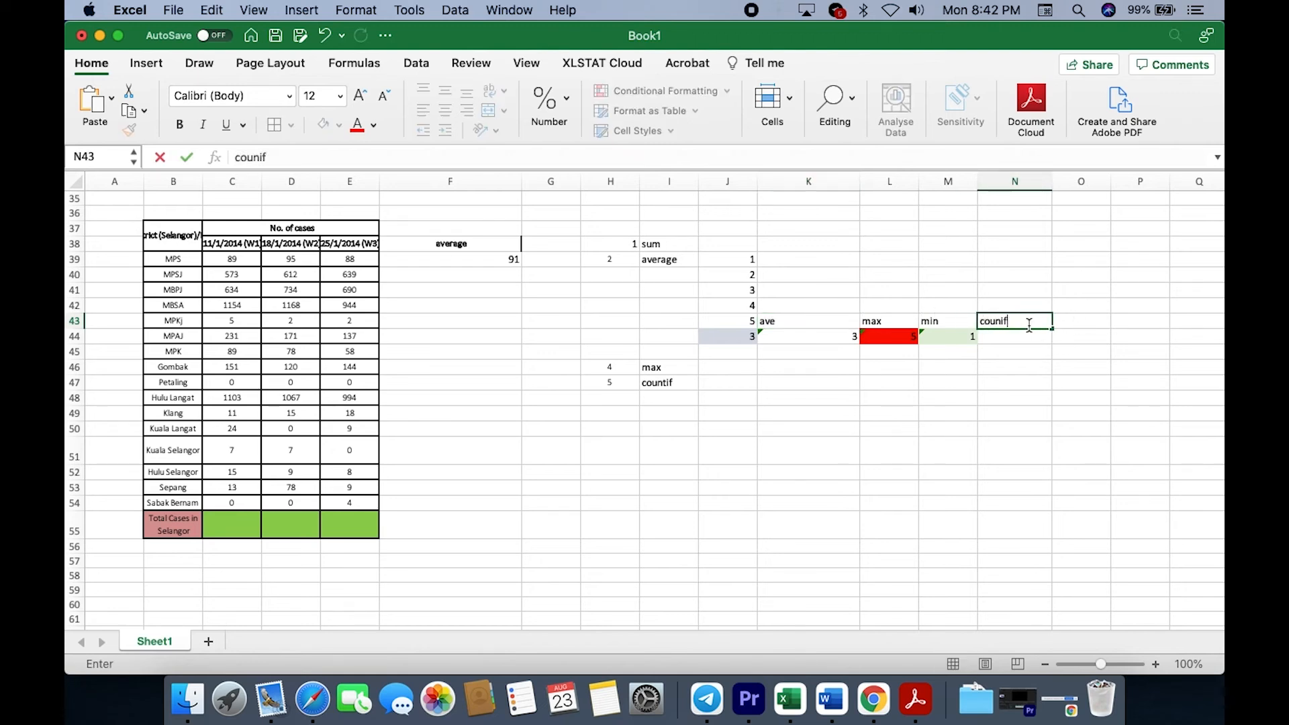
left_click(1029, 325)
type("tif")
left_click(1017, 338)
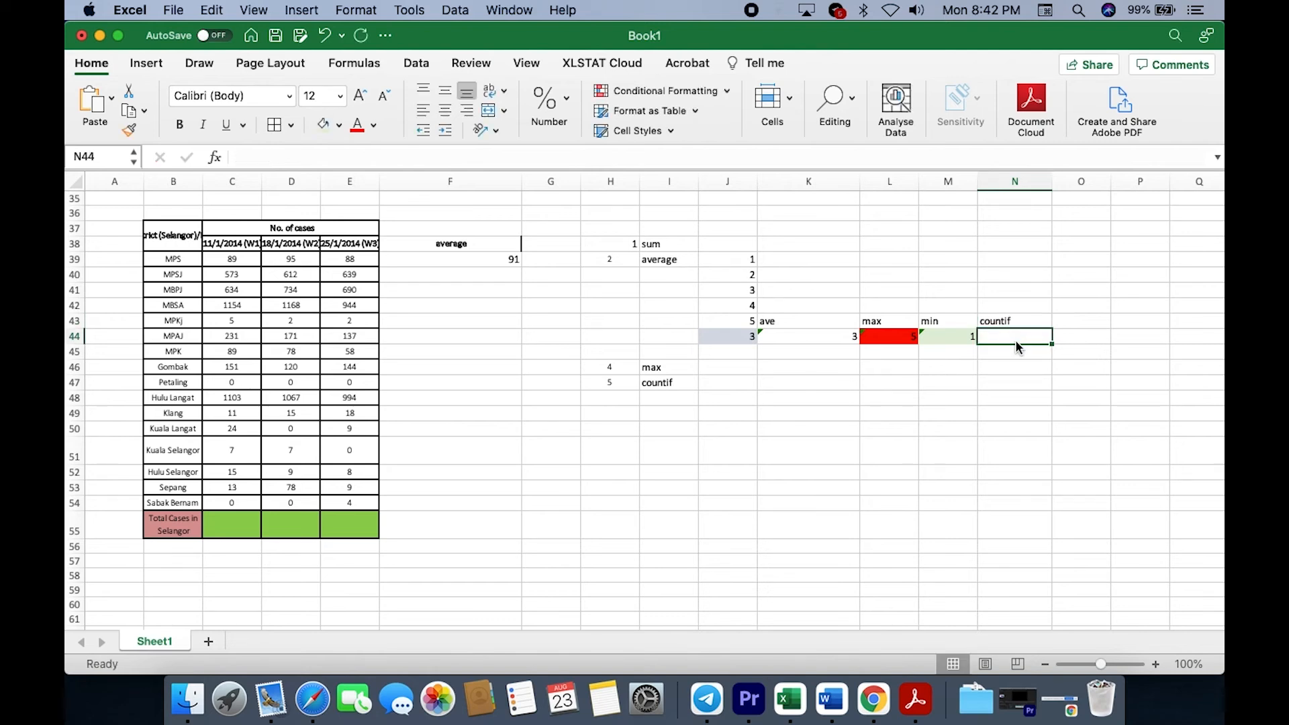
- Review the sample values J39:J43 as the range for the COUNTIF example
left_click(752, 260)
left_click_drag(750, 275, 746, 324)
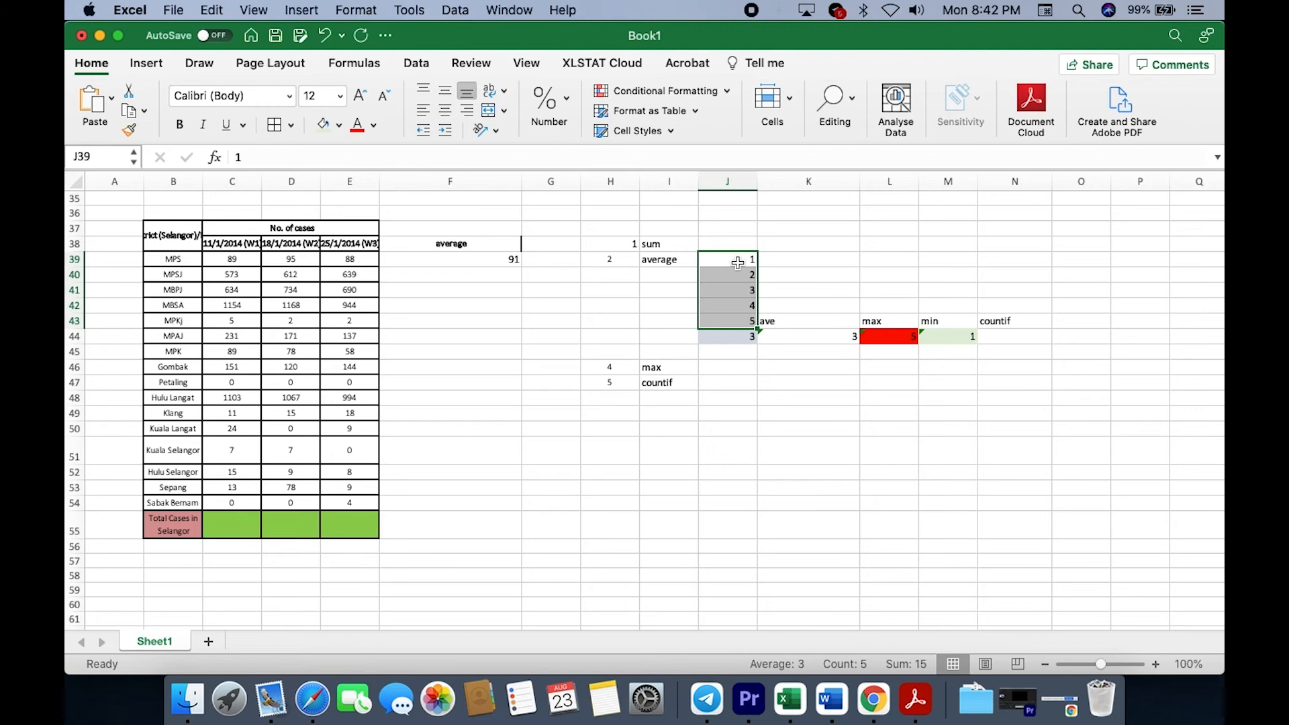
left_click(738, 262)
left_click_drag(738, 281, 750, 323)
left_click(749, 293)
- Enter a COUNTIF formula in N44 over J39:J43 with empty quotes as the criteria
left_click(1012, 339)
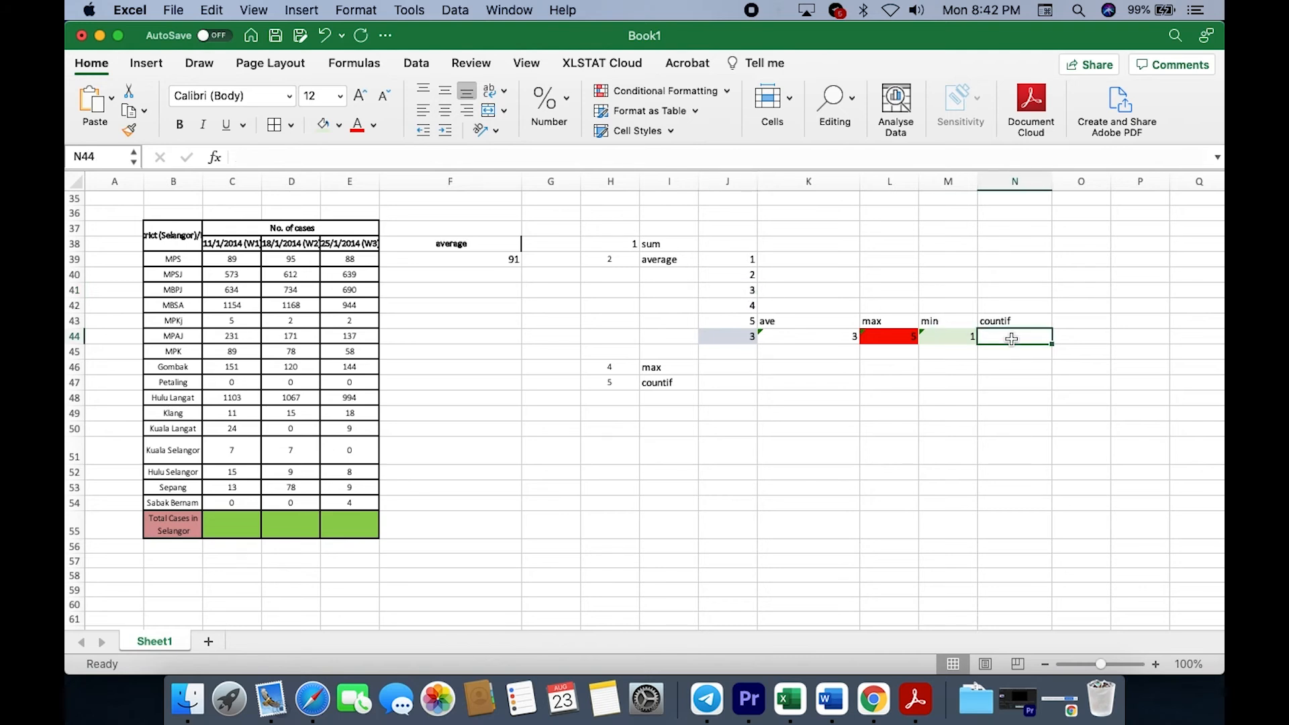
type("=")
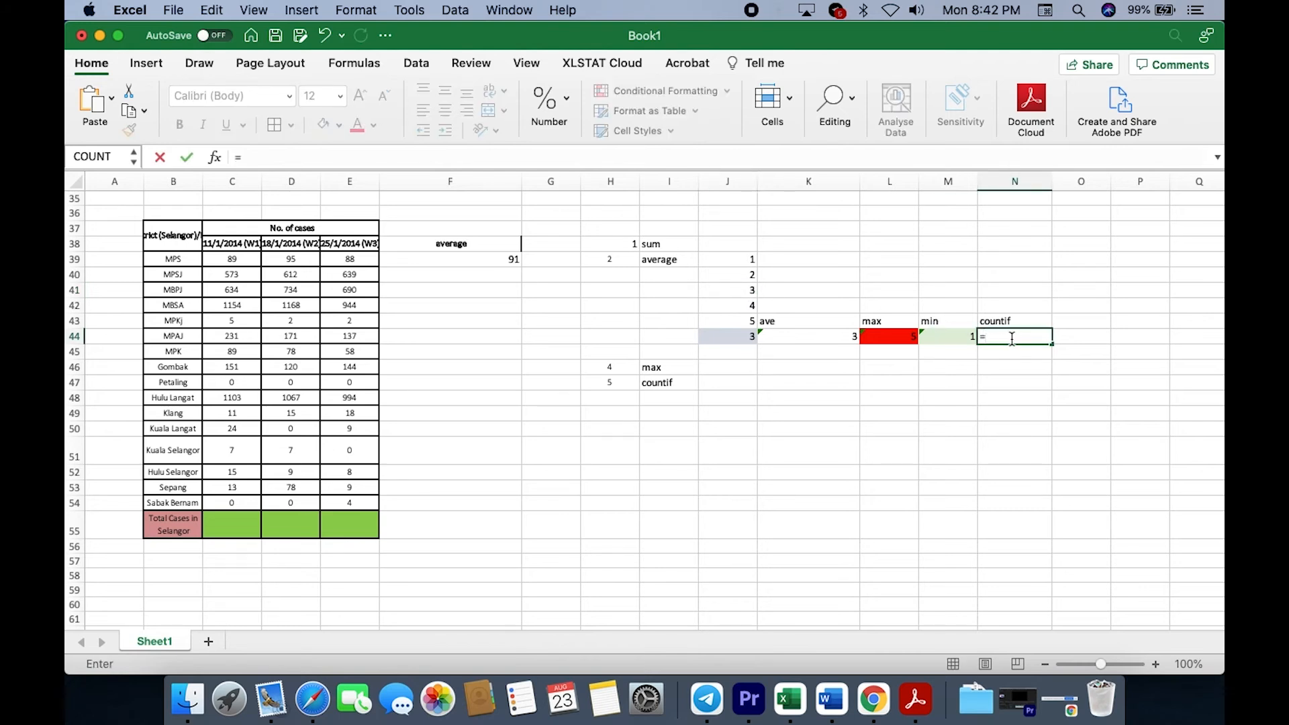
type("counti")
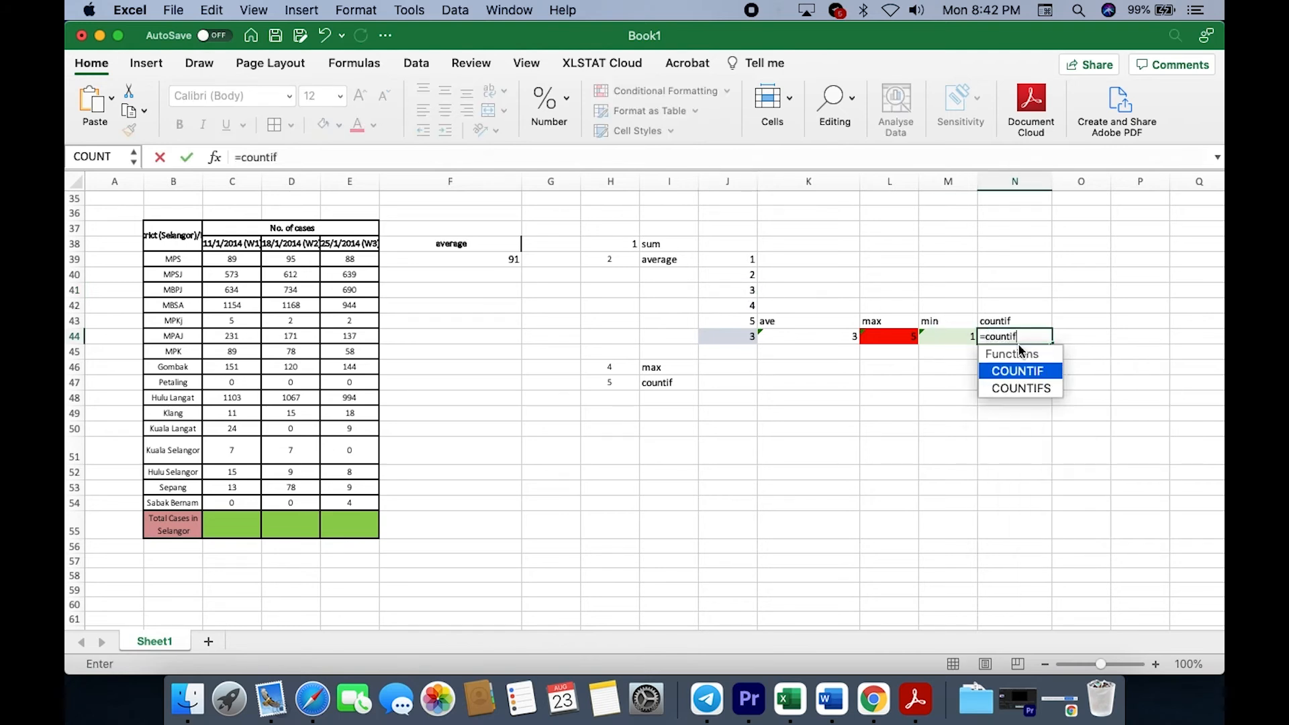
type("f")
double_click(1044, 371)
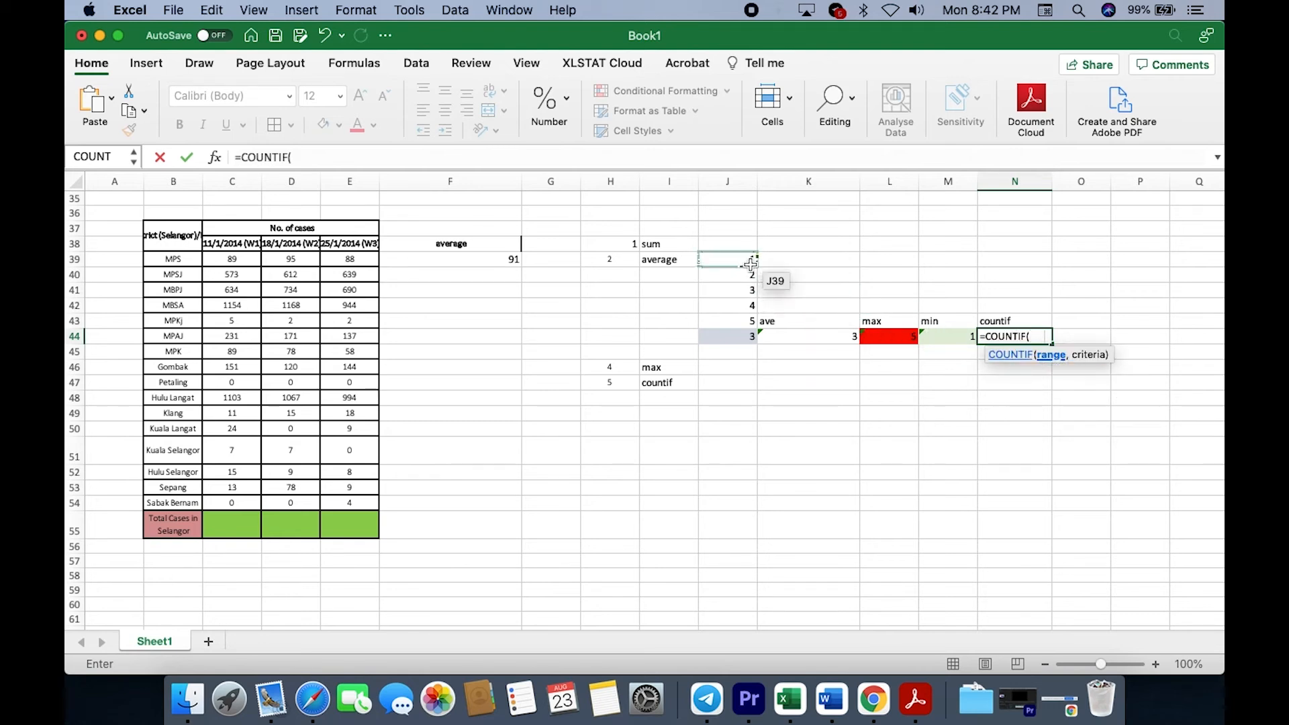
left_click(751, 264)
left_click_drag(750, 319, 750, 321)
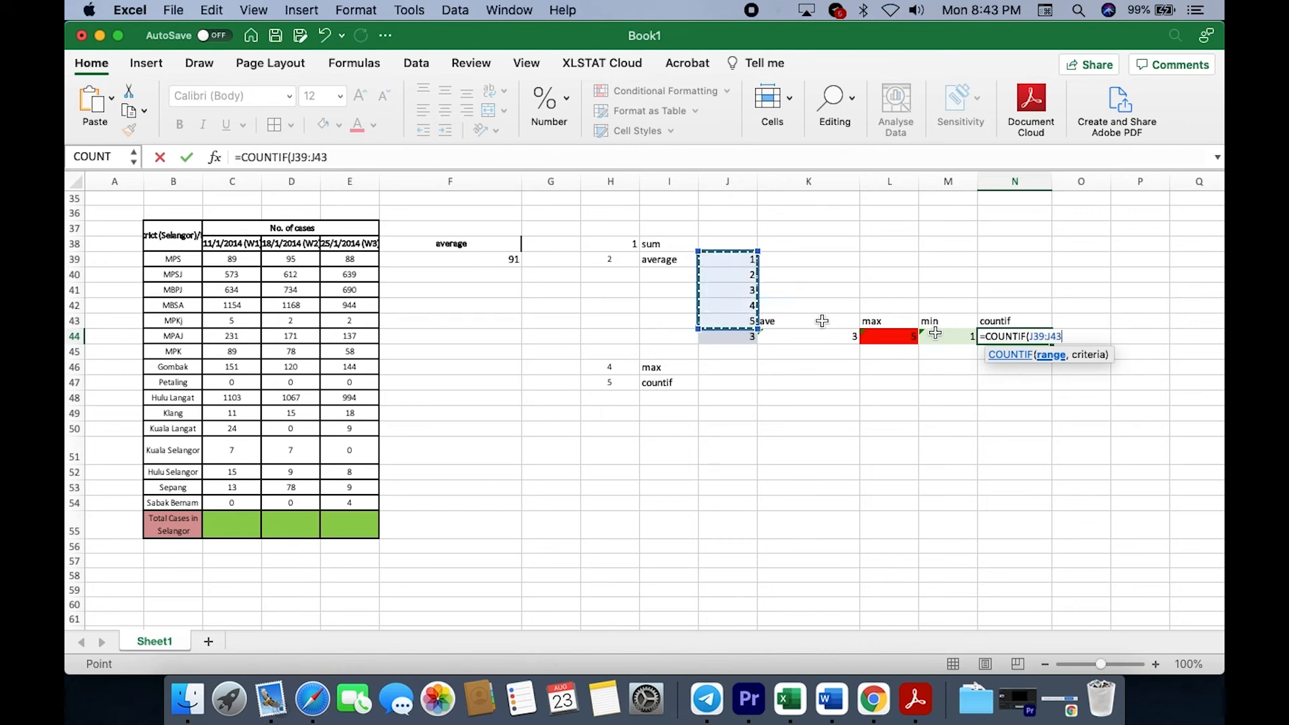
type(", ")
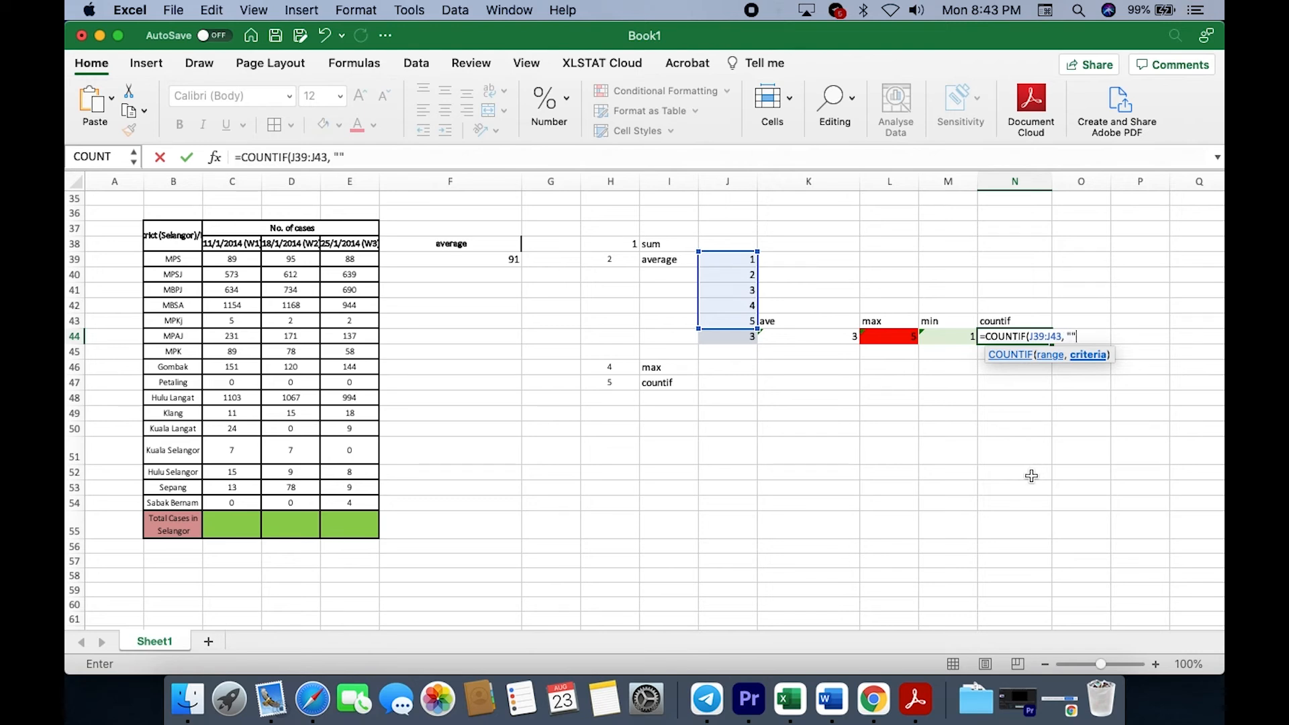
type("\"\"")
key("Left")
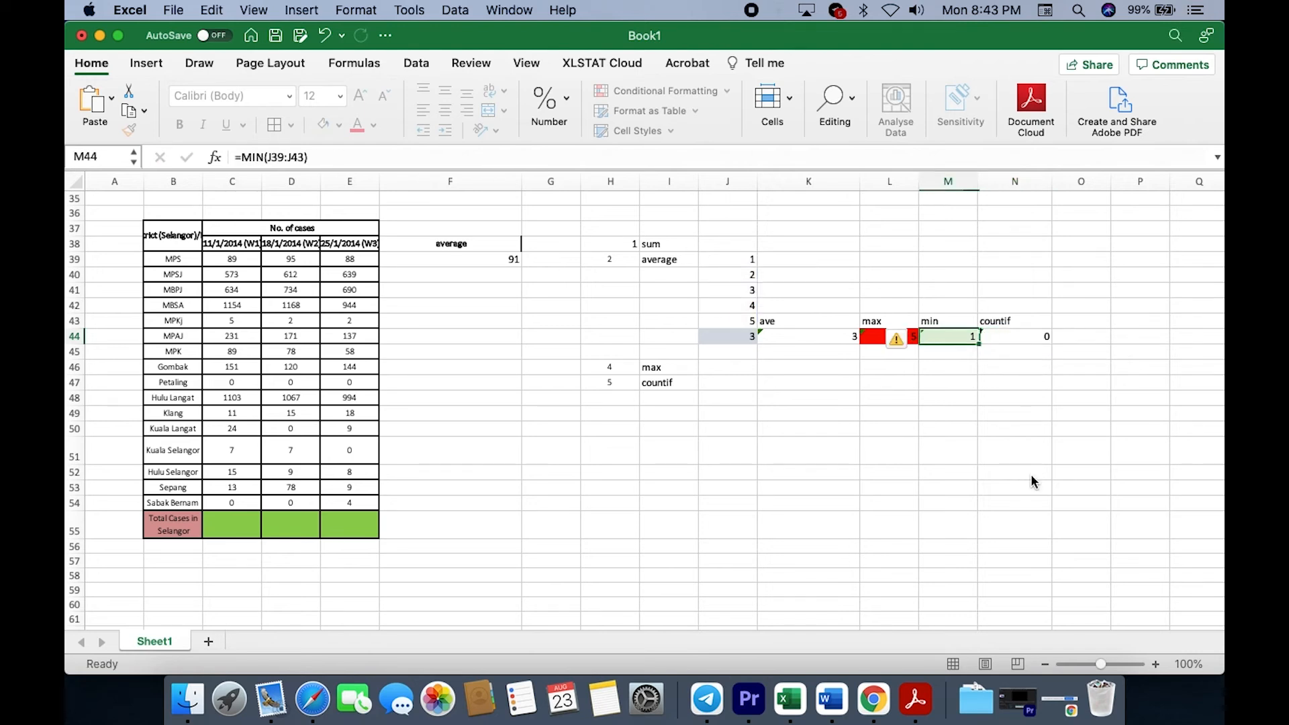
- Set the criteria of the COUNTIF formula in N44 to ">=3"
left_click(1028, 338)
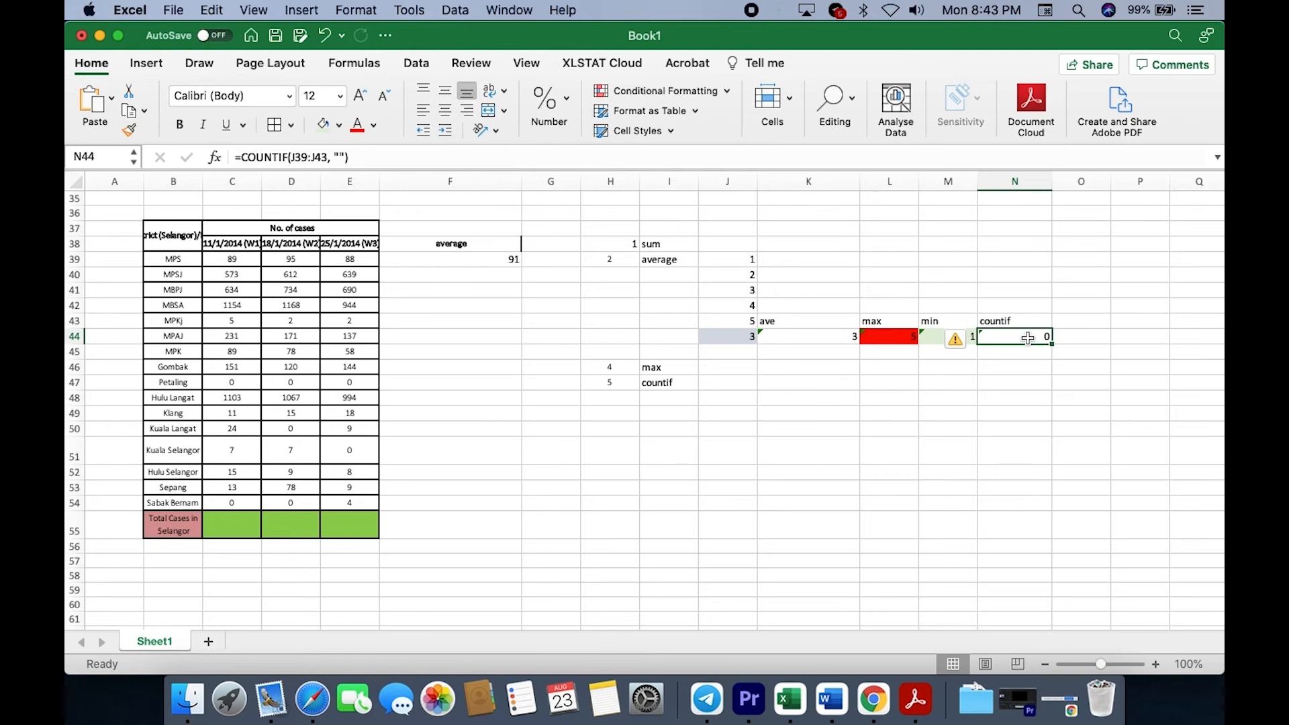
left_click(339, 156)
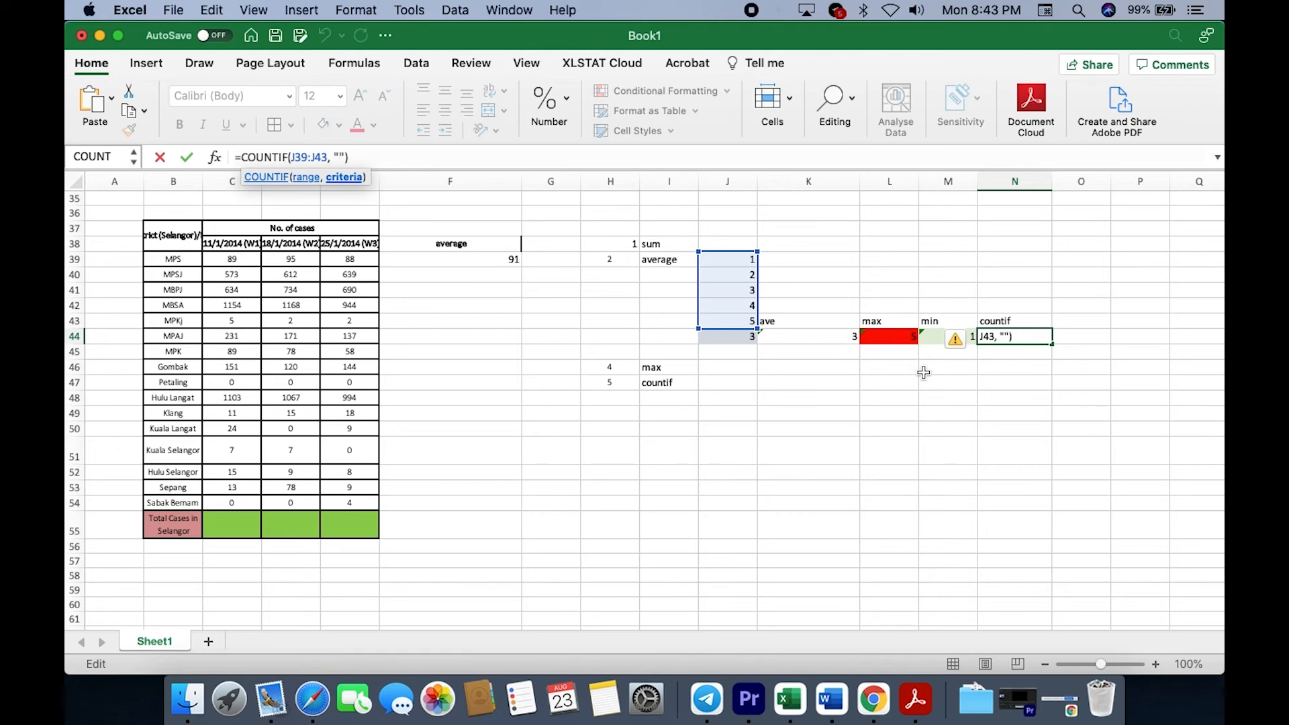
type(">=3")
key("Return")
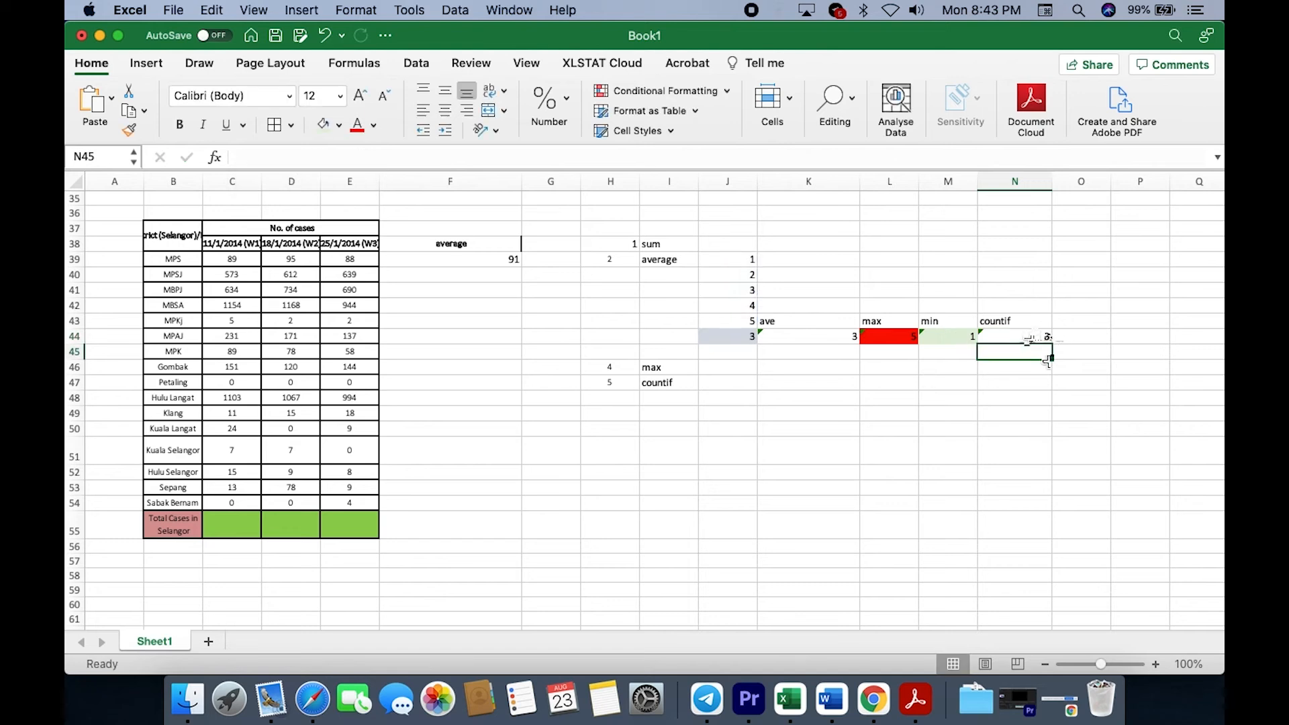
- Check the N44 count against the sample values of 3 or more in J41:J43
left_click(1027, 338)
left_click_drag(1052, 338, 1048, 337)
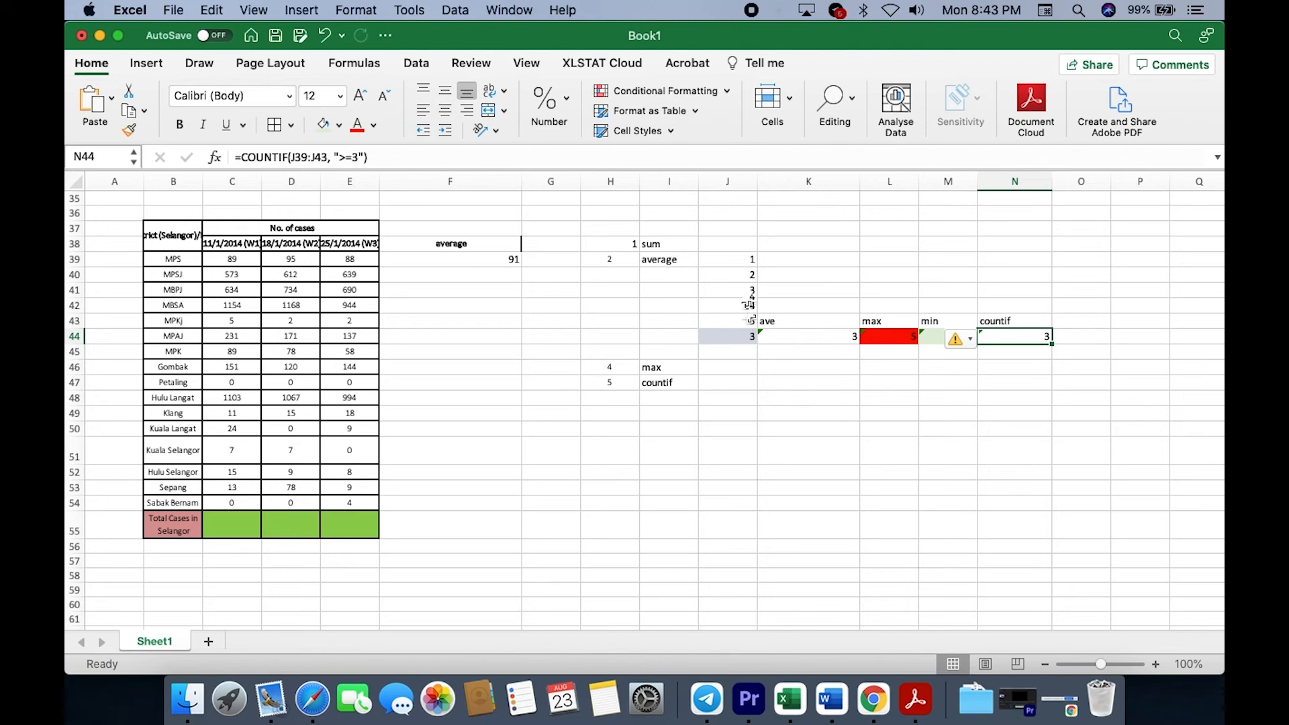
left_click(750, 290)
left_click(749, 311)
left_click(748, 327)
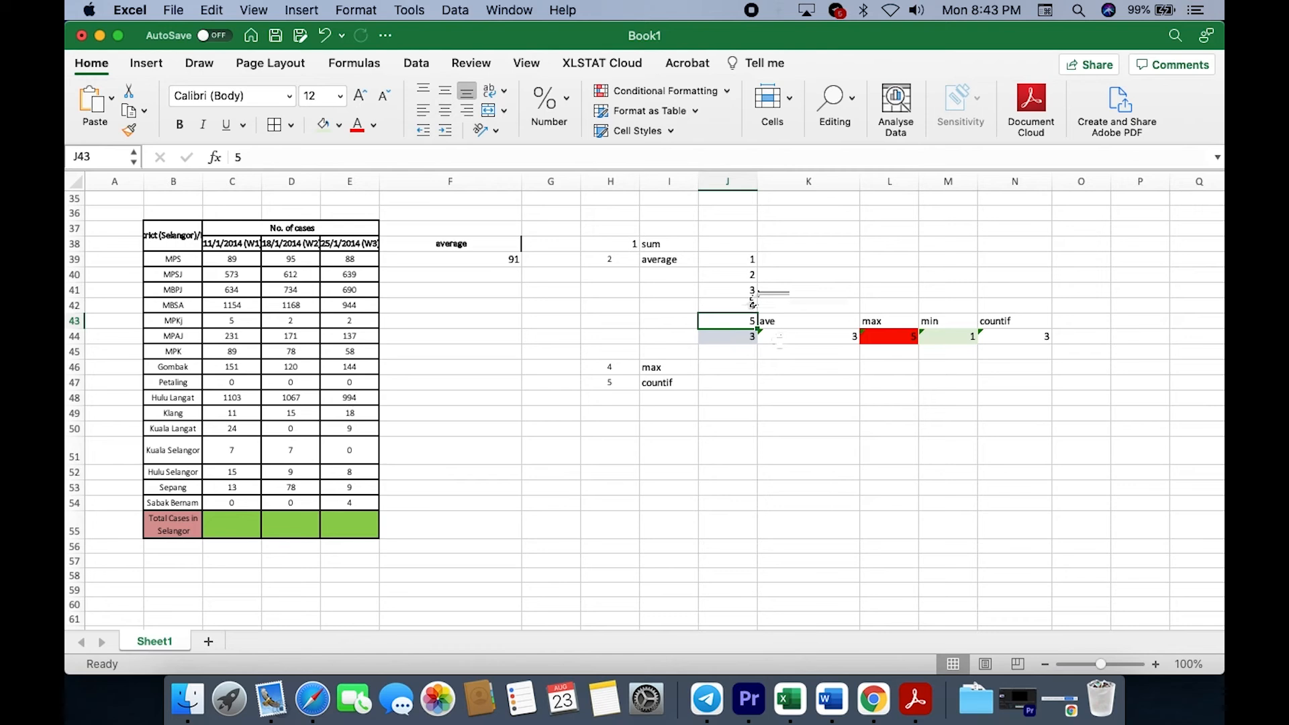
- Try to re-enter the COUNTIF formula in N44 over J39:J43 with new criteria
left_click(1027, 338)
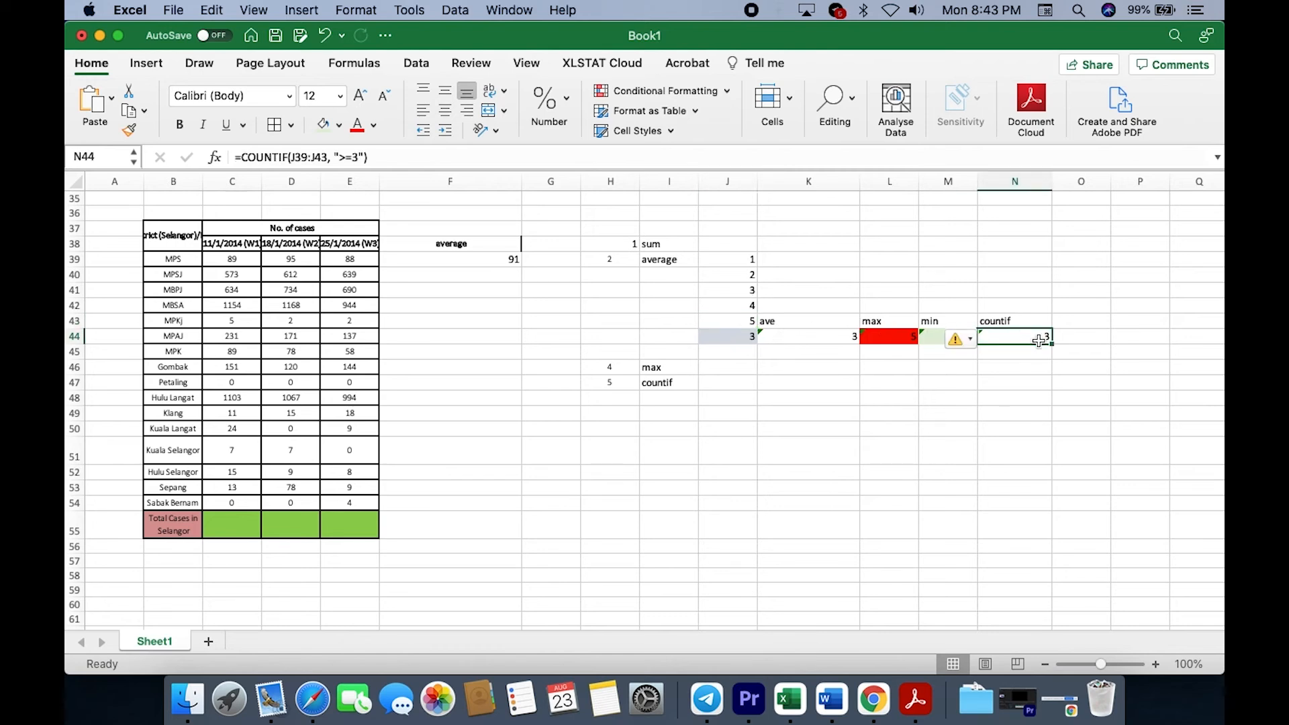
type("=")
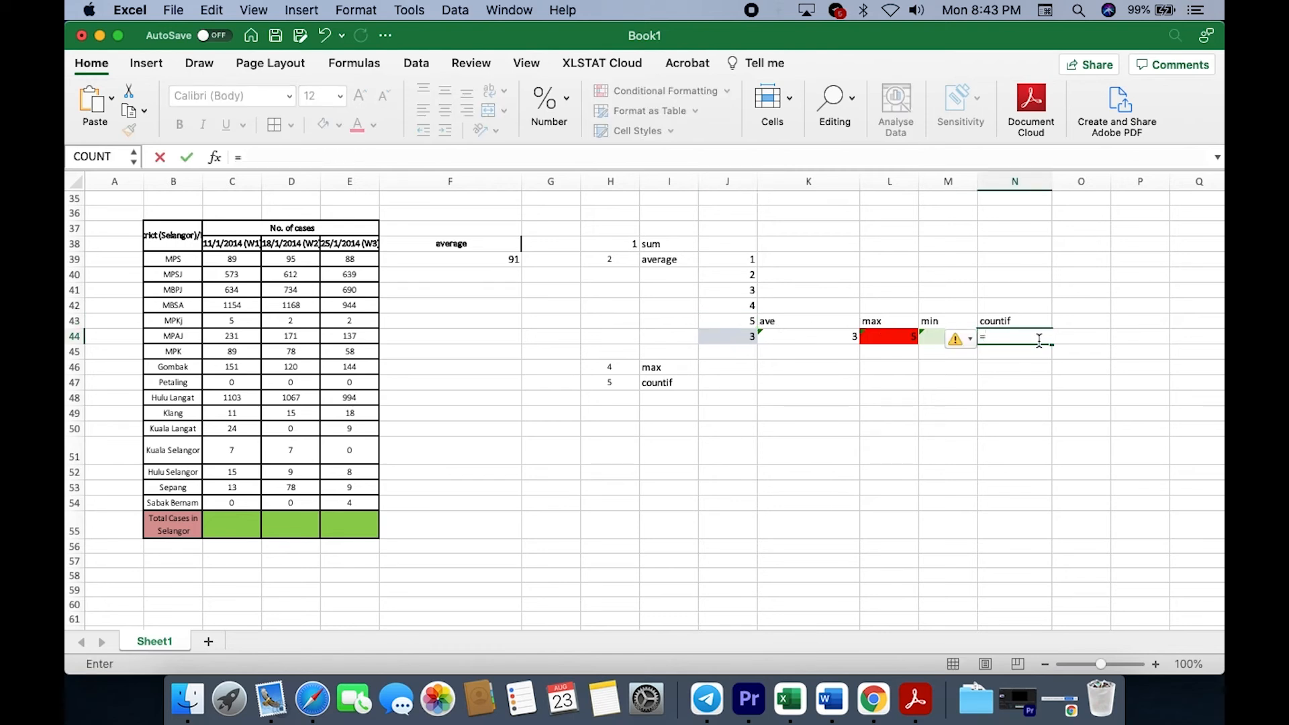
type("count")
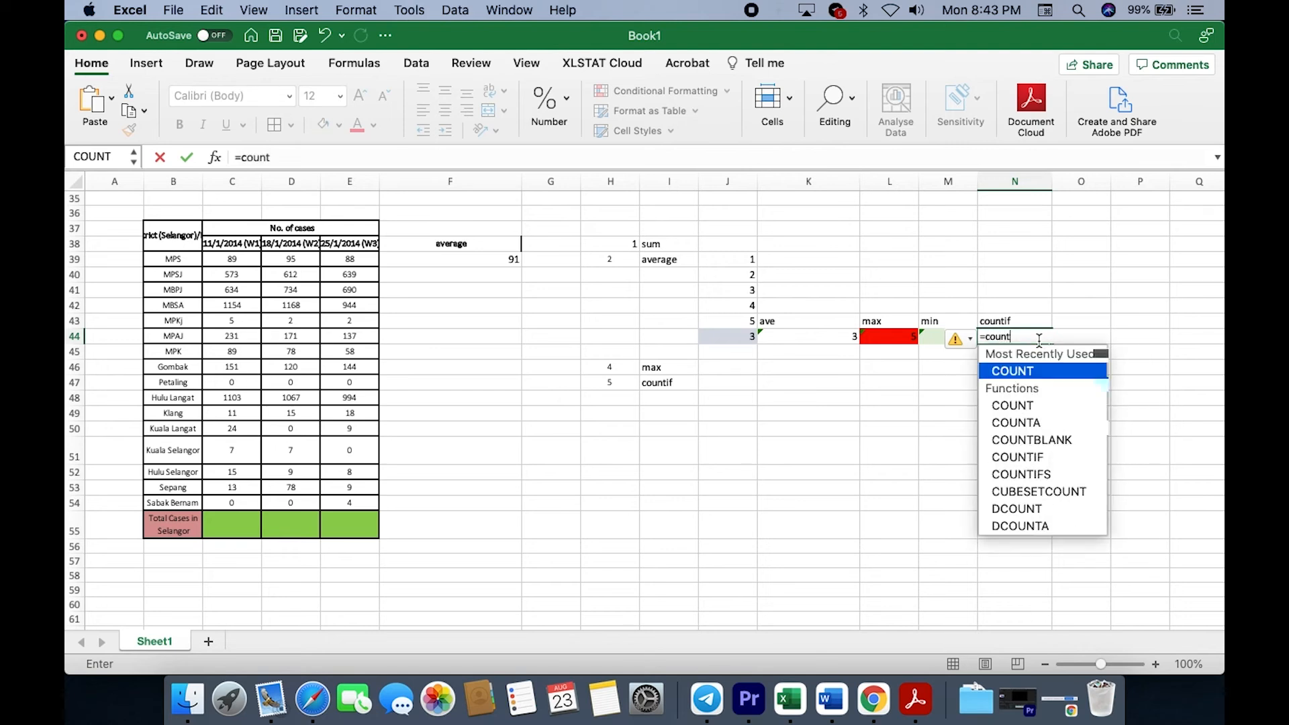
type("if")
double_click(1021, 371)
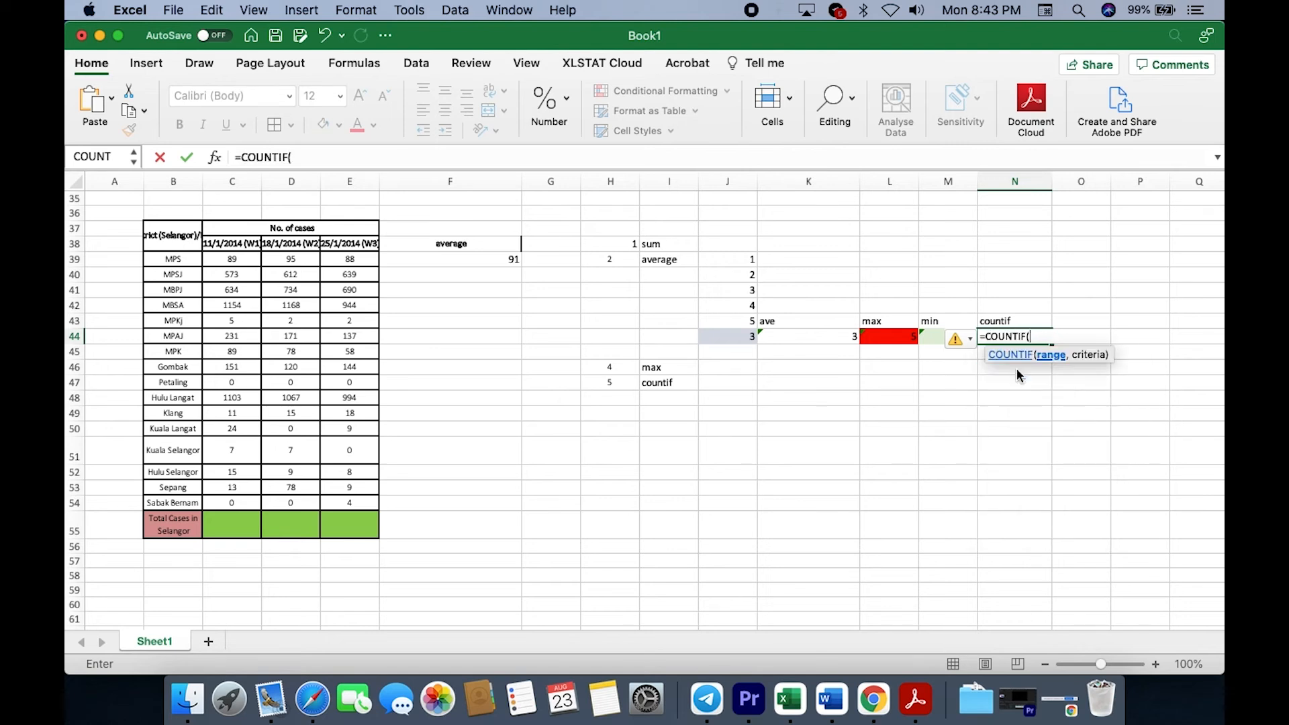
left_click(744, 259)
left_click_drag(747, 290, 747, 319)
type(", \"\"")
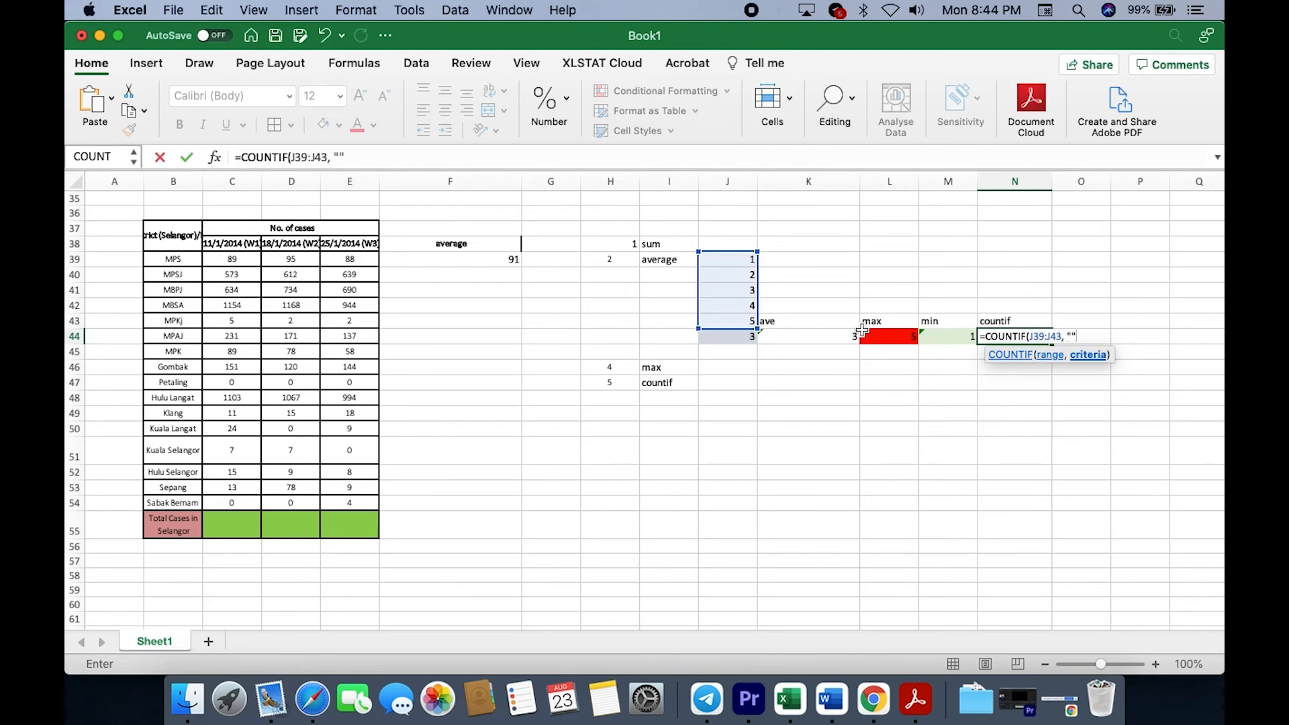
left_click(954, 335)
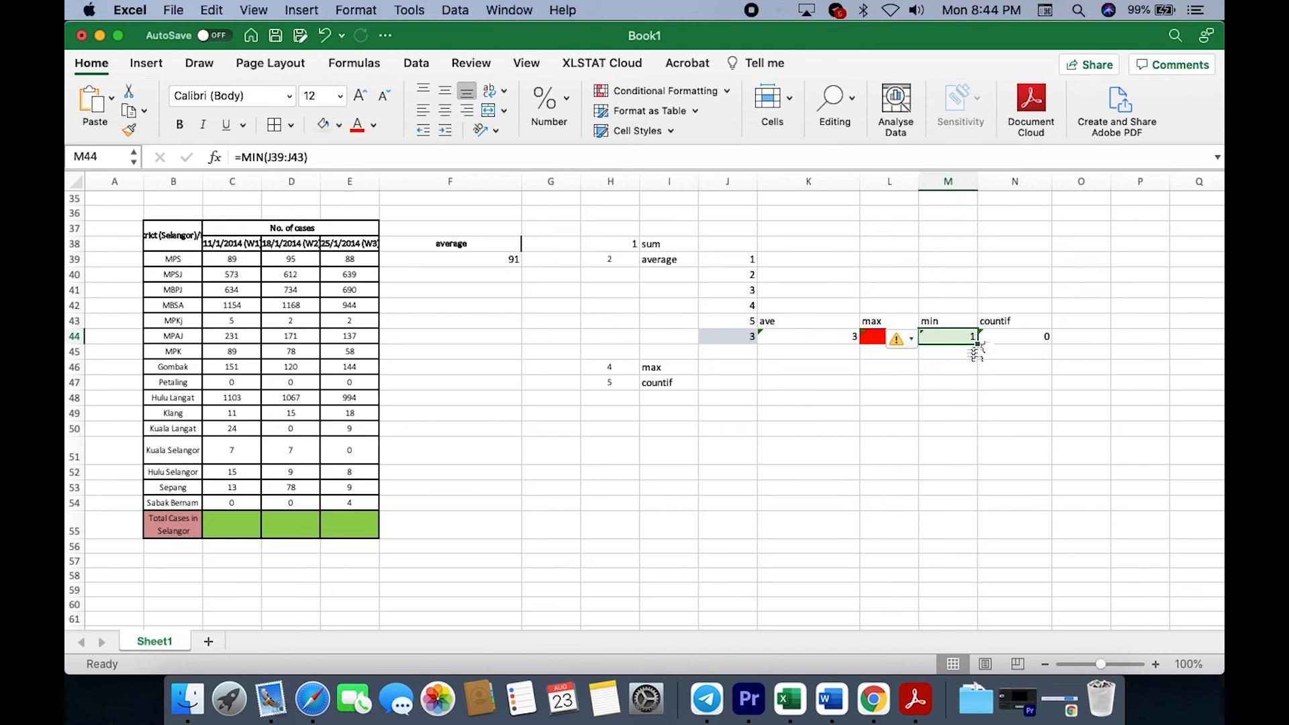
- Enter =COUNTIF(J39:J43, ">=4") in N44 and check it against the sample values from J42 down
left_click(1007, 338)
type("=")
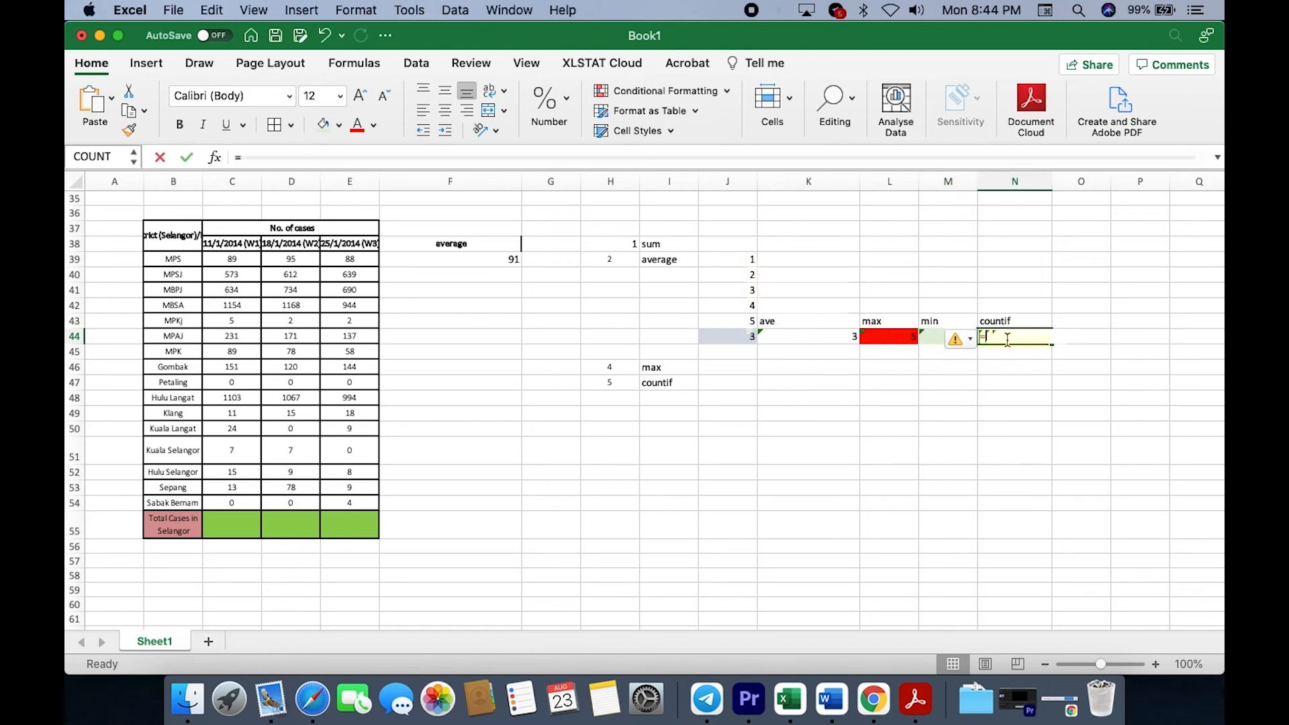
type("counif")
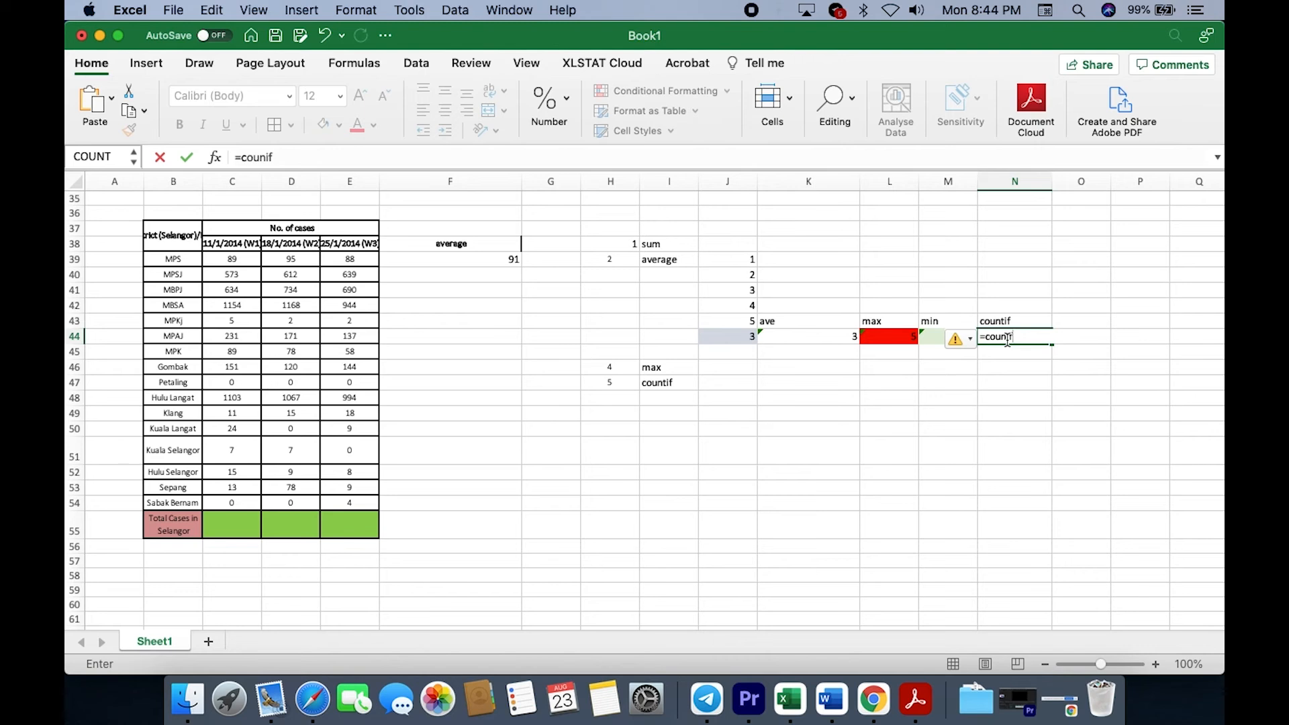
key("BackSpace")
key("BackSpace")
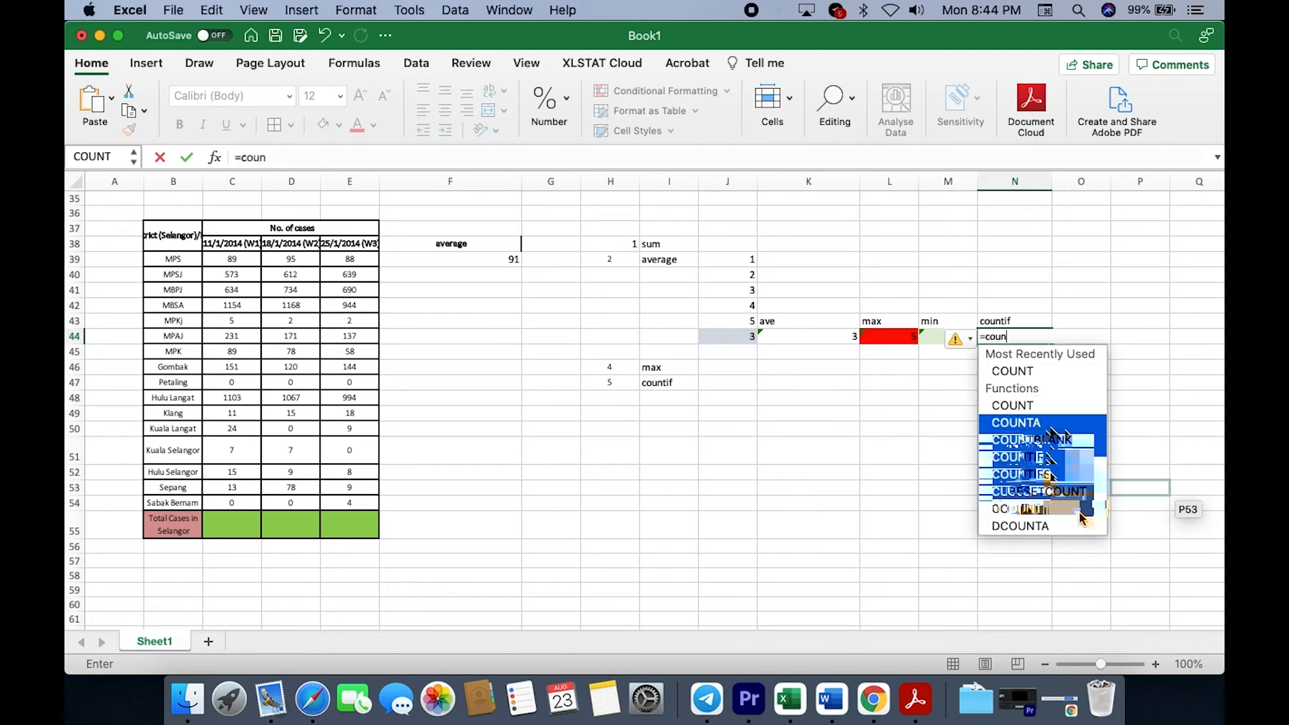
type("tif")
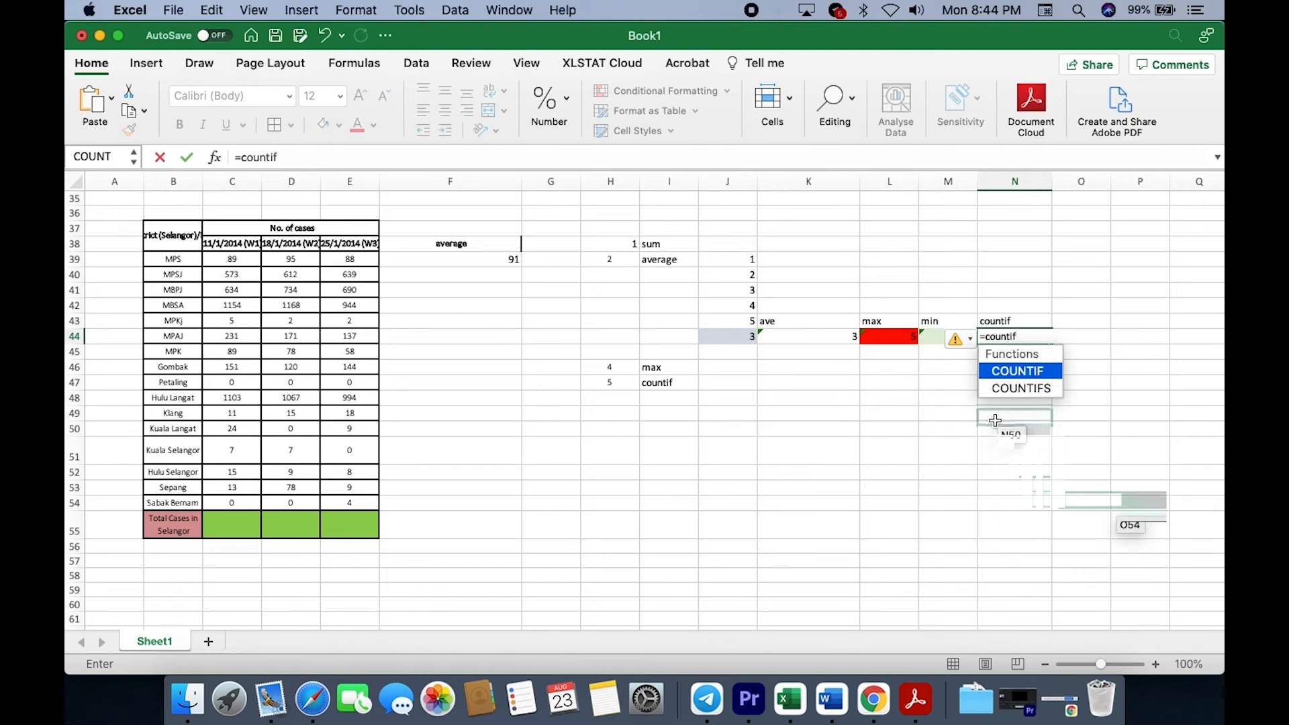
double_click(1035, 374)
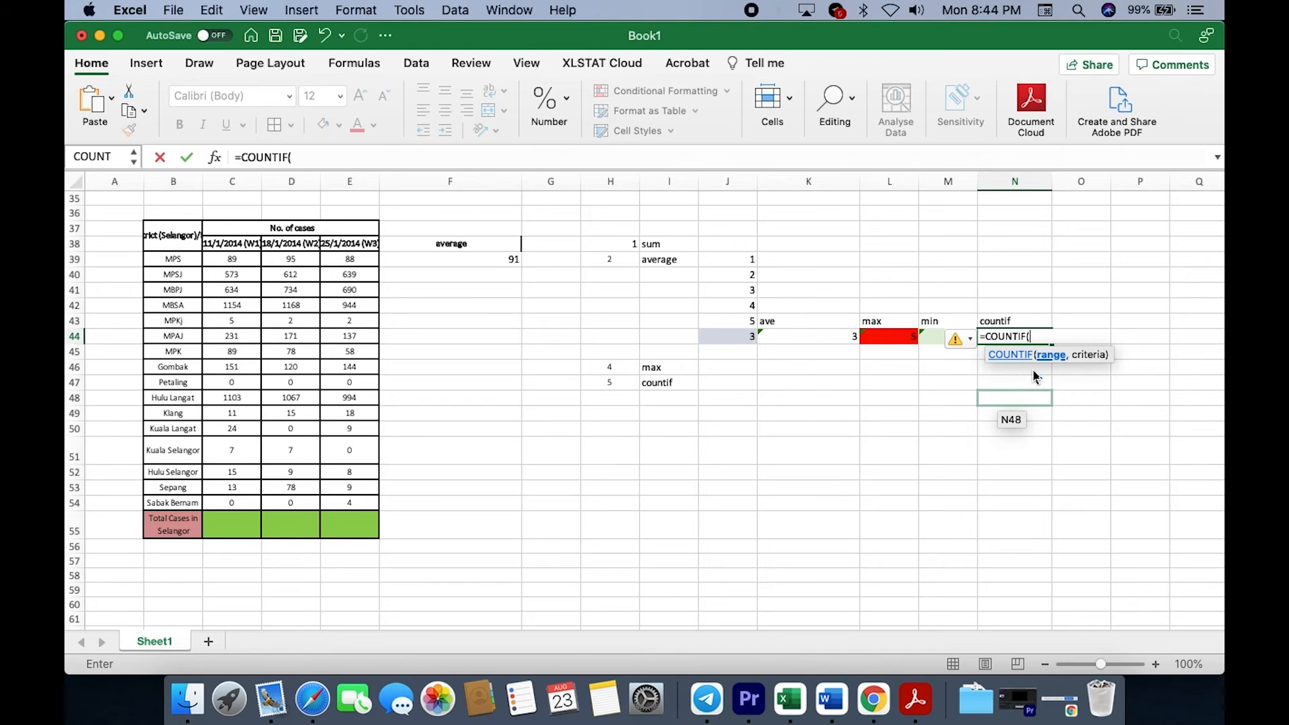
left_click(742, 260)
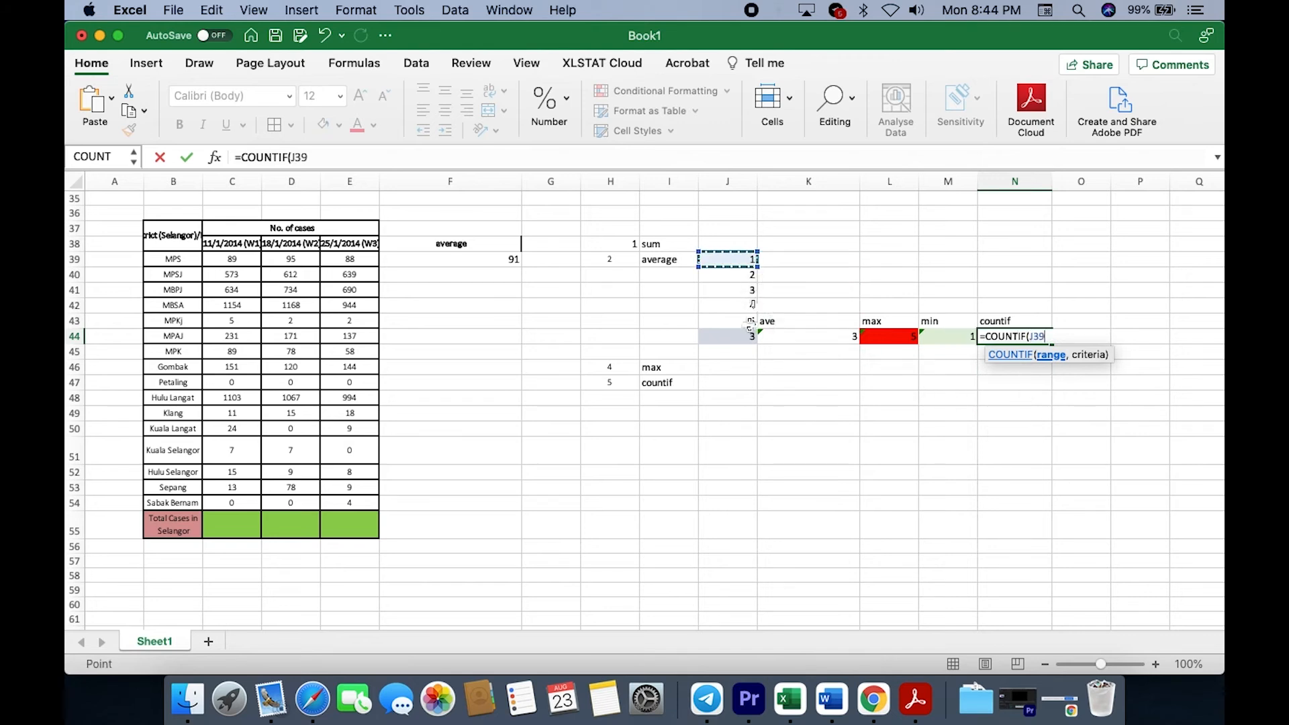
left_click_drag(751, 322, 750, 321)
type(", \">=4")
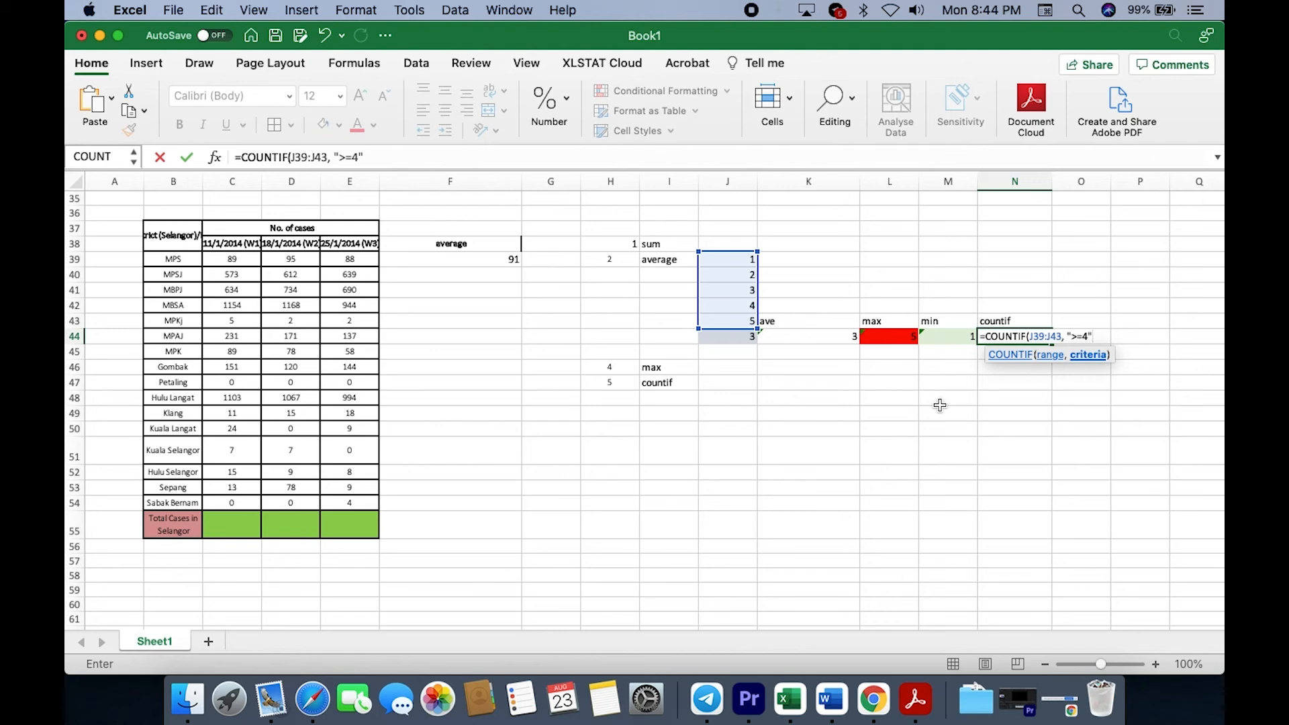
type(")")
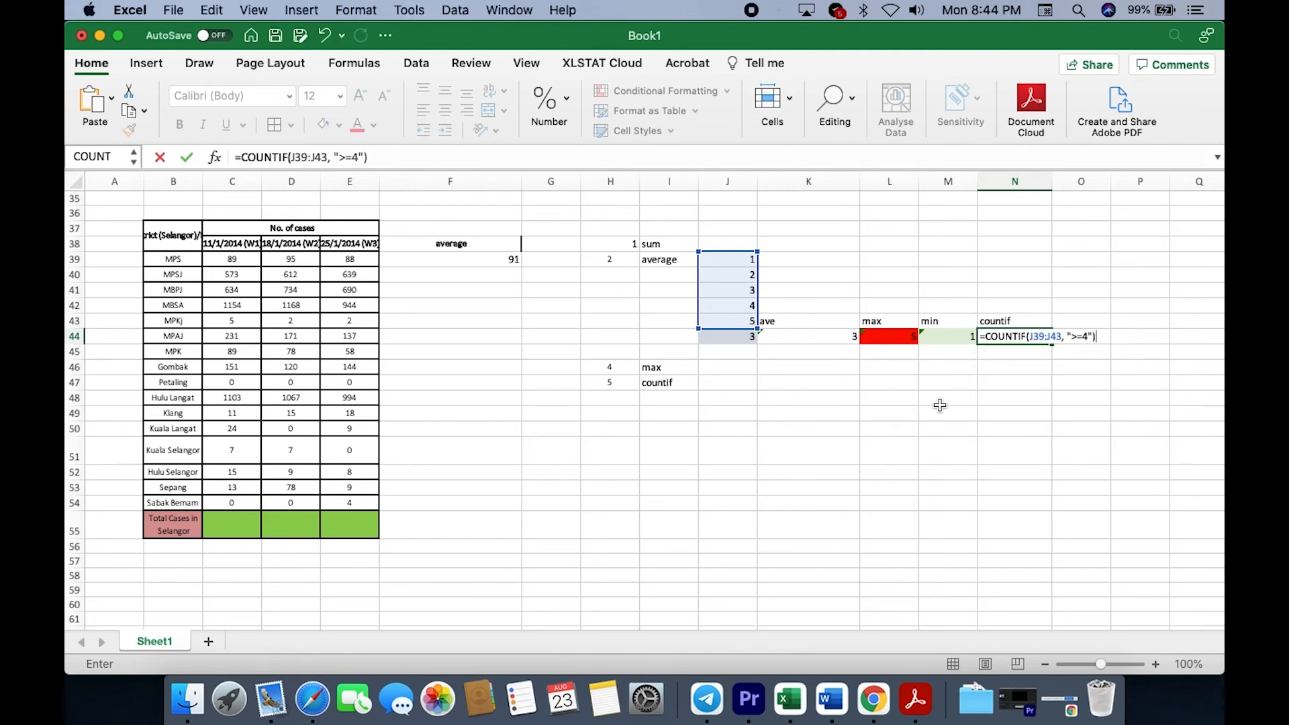
key("Return")
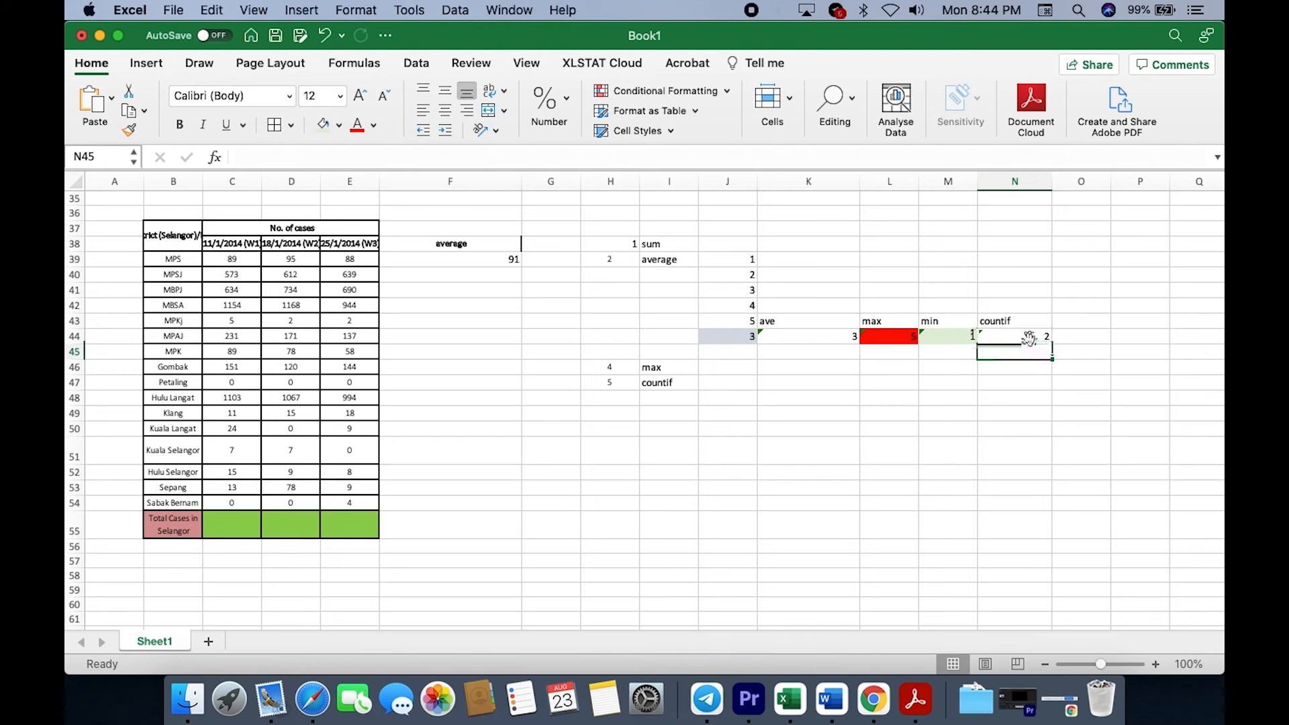
left_click(1029, 338)
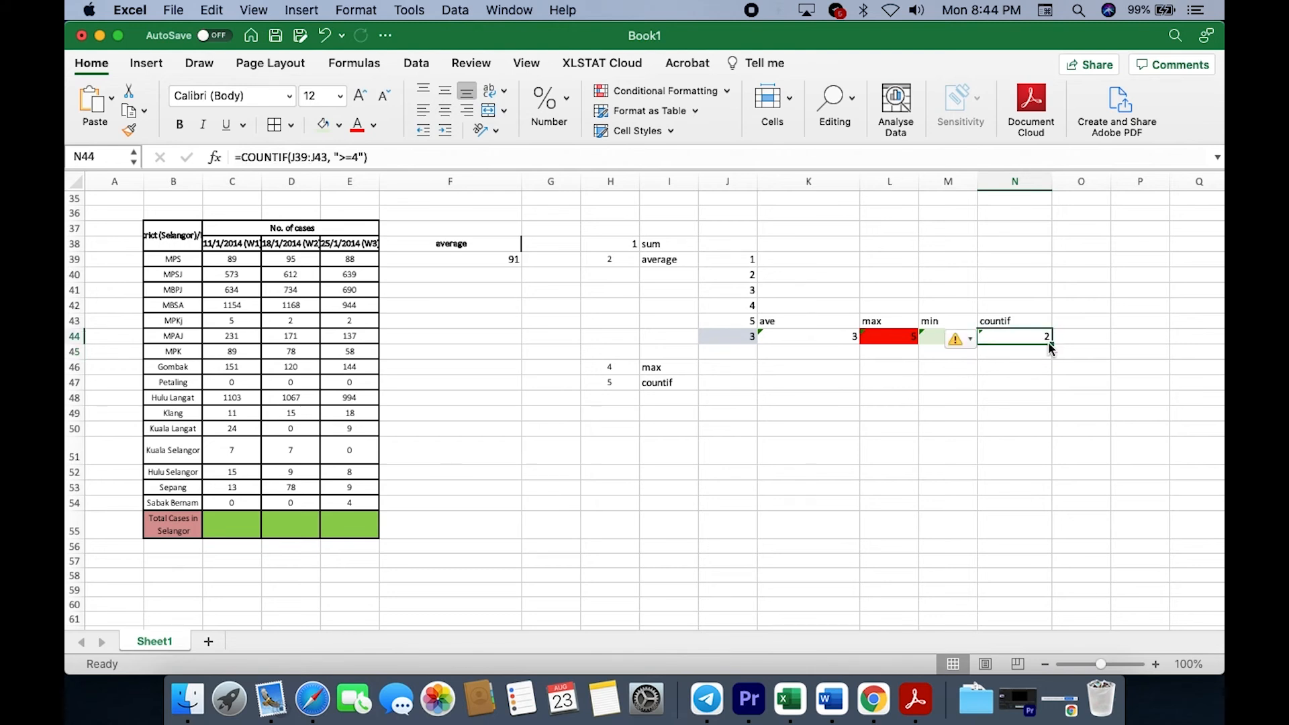
left_click(746, 306)
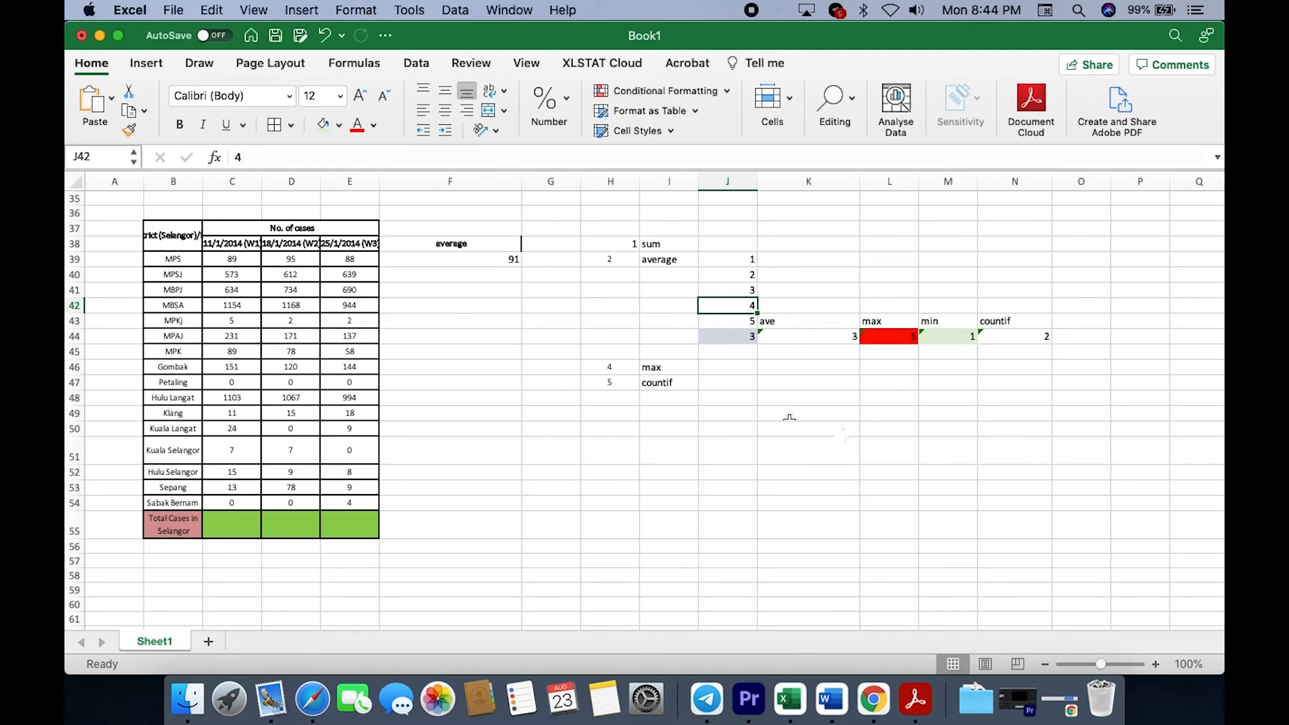
- Read the lab sheet's question on W2 districts above 500 cases in Word, and compare Excel's D39:D54 with the COUNTIF formula in N44
key("super+Tab")
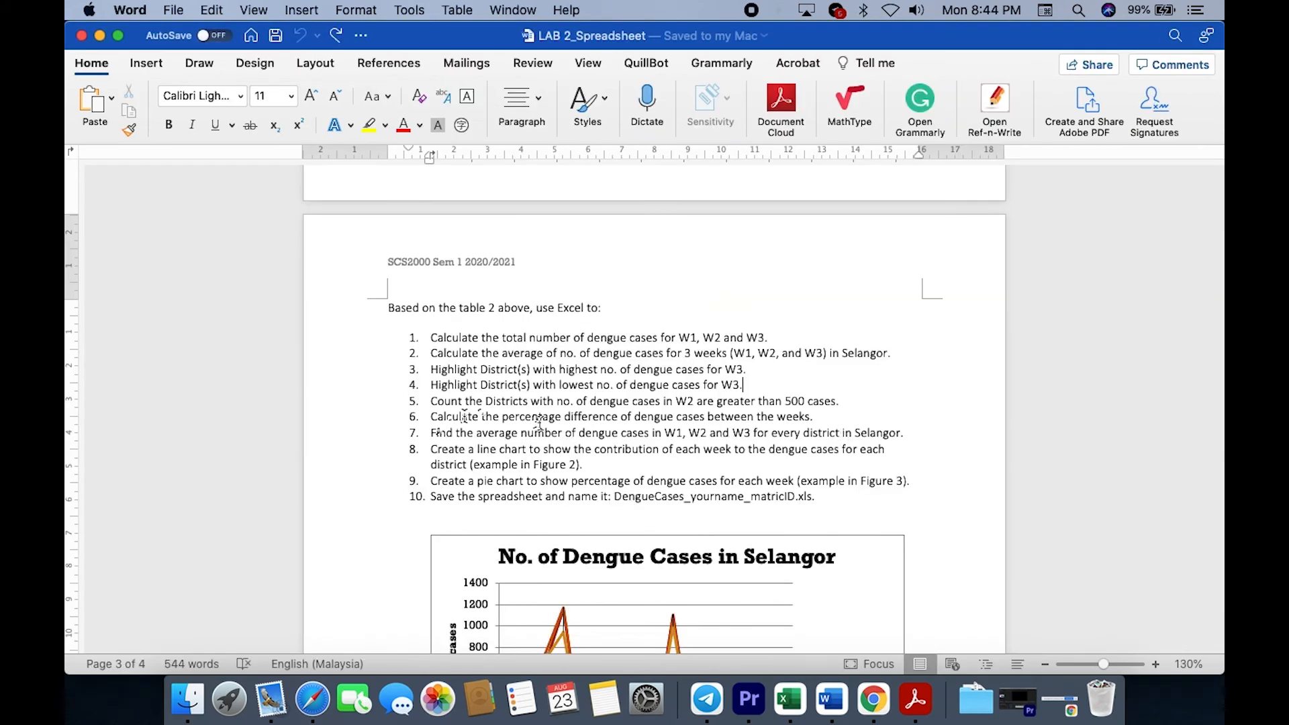
left_click(744, 388)
key("super+Tab")
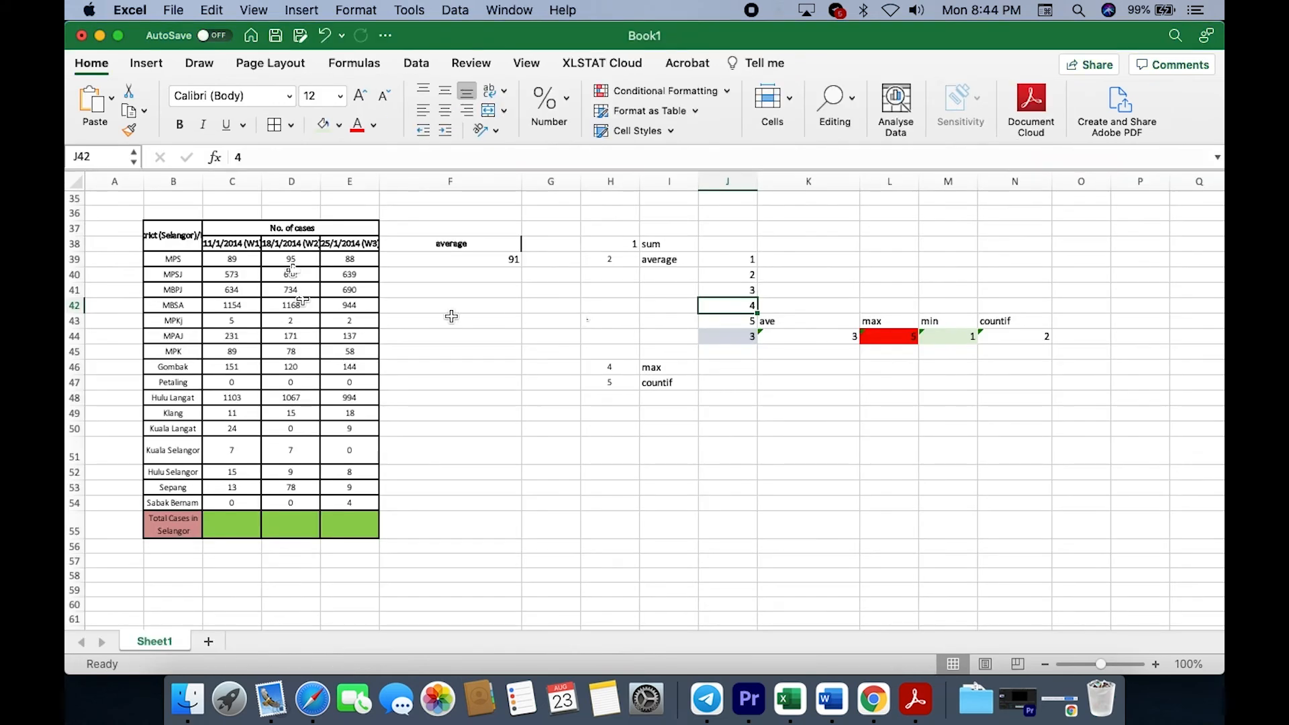
left_click(291, 259)
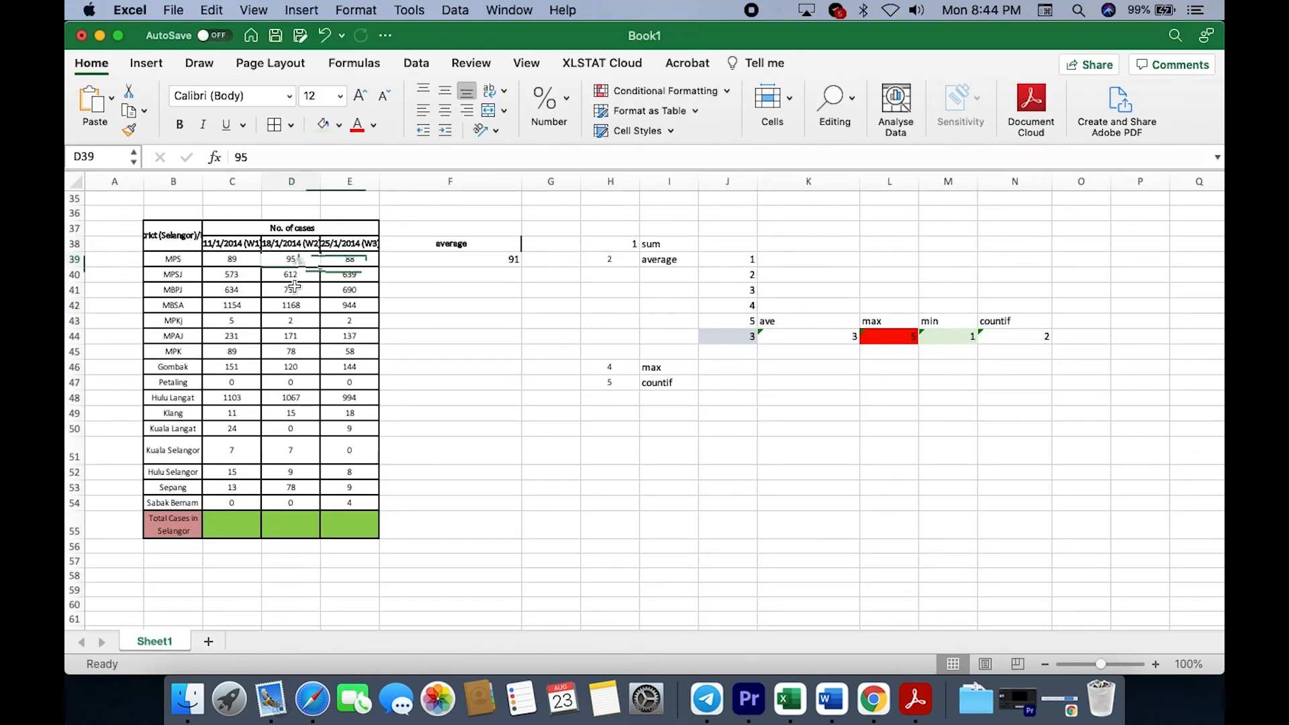
left_click(295, 503, "shift")
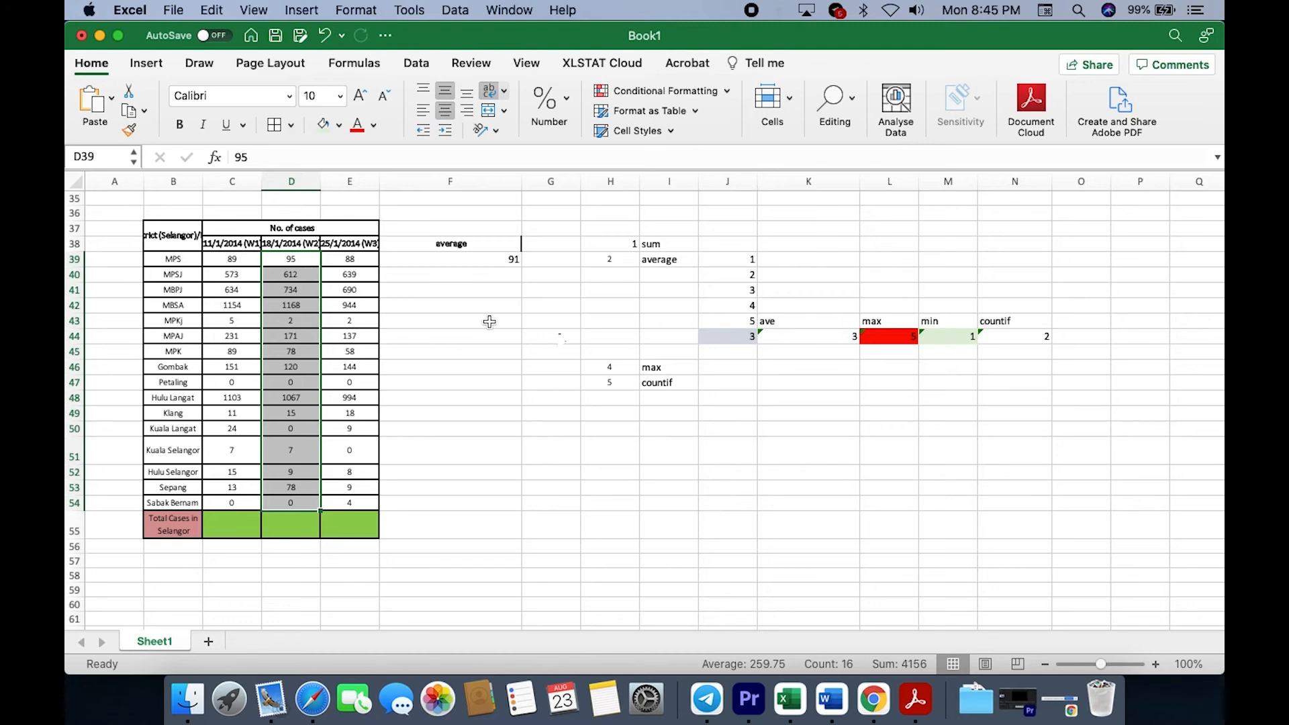
left_click(1034, 337)
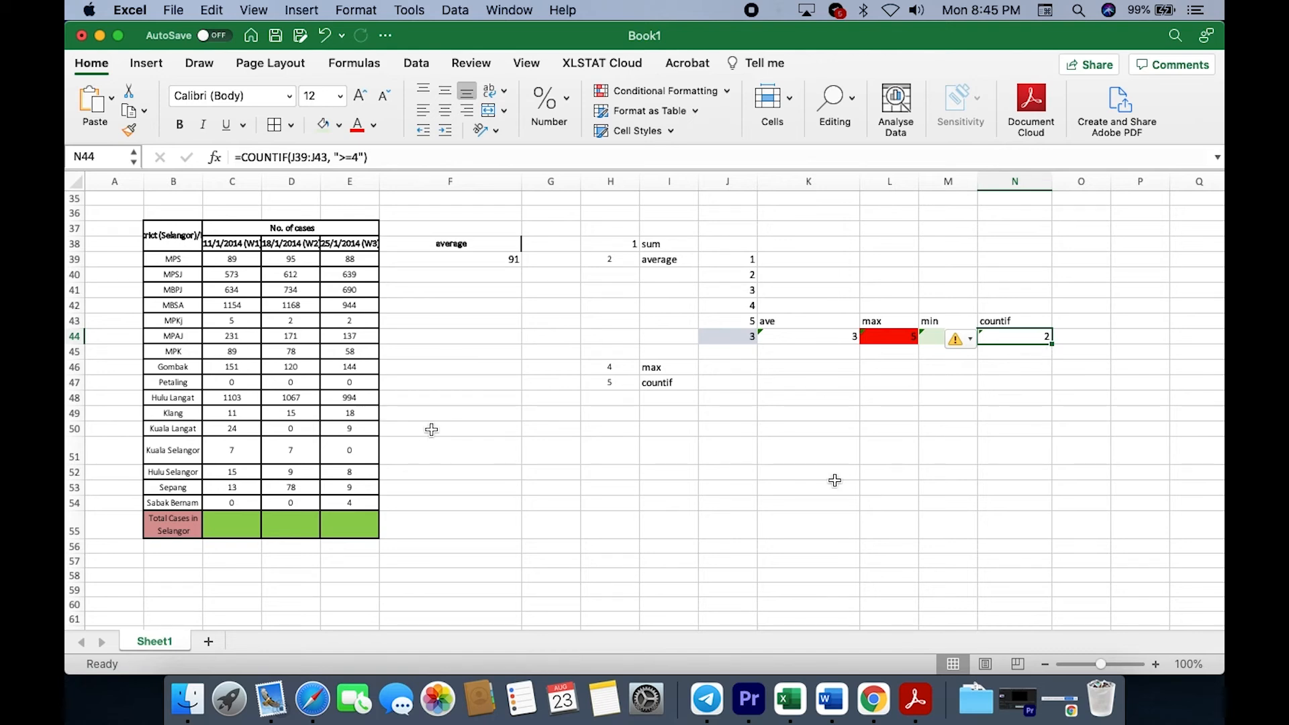
- Check the percentage difference question in the Word lab sheet and enter the label "percentage" in B57 of the Excel sheet
key("super+Tab")
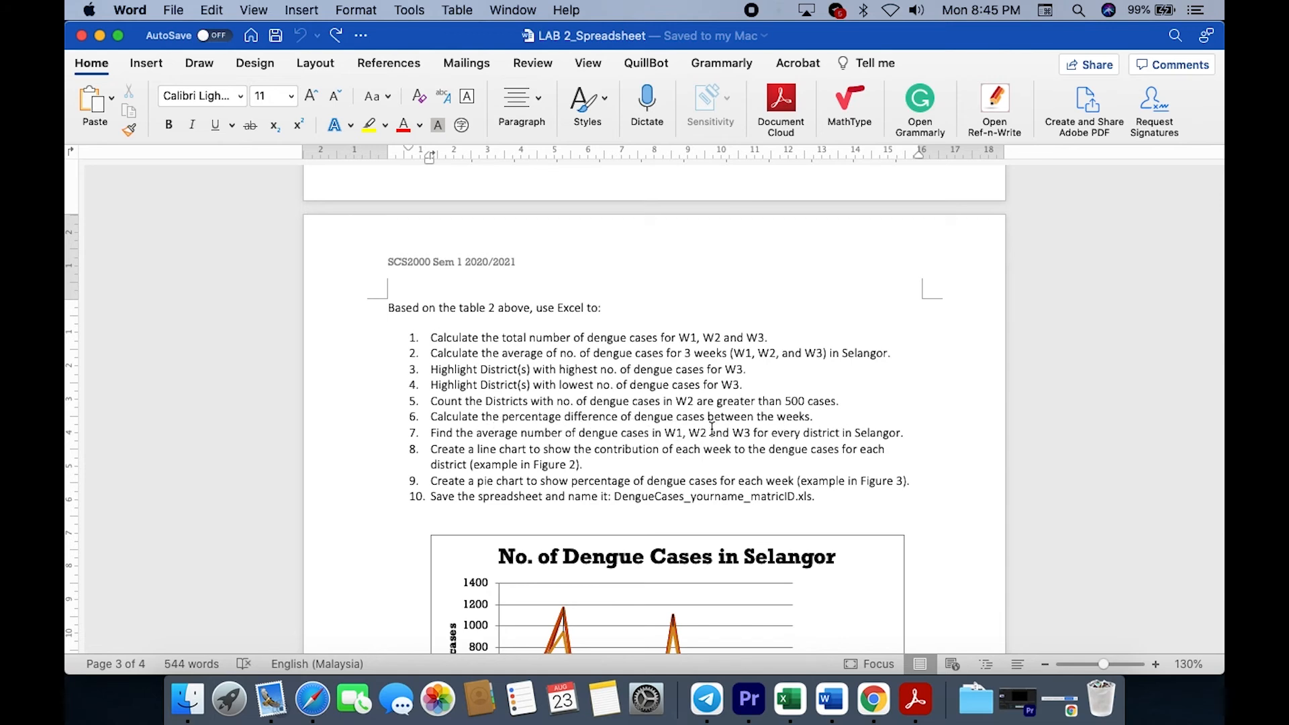
key("super+Tab")
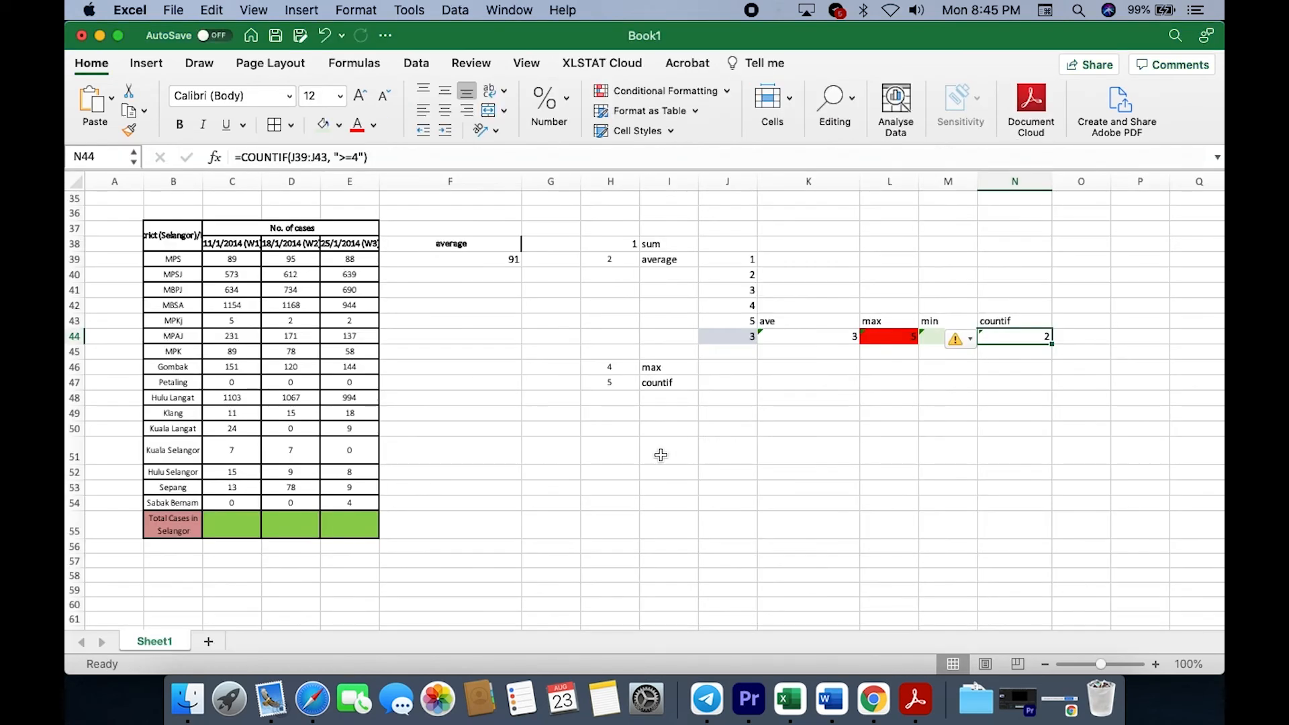
scroll(661, 455, "down", 4)
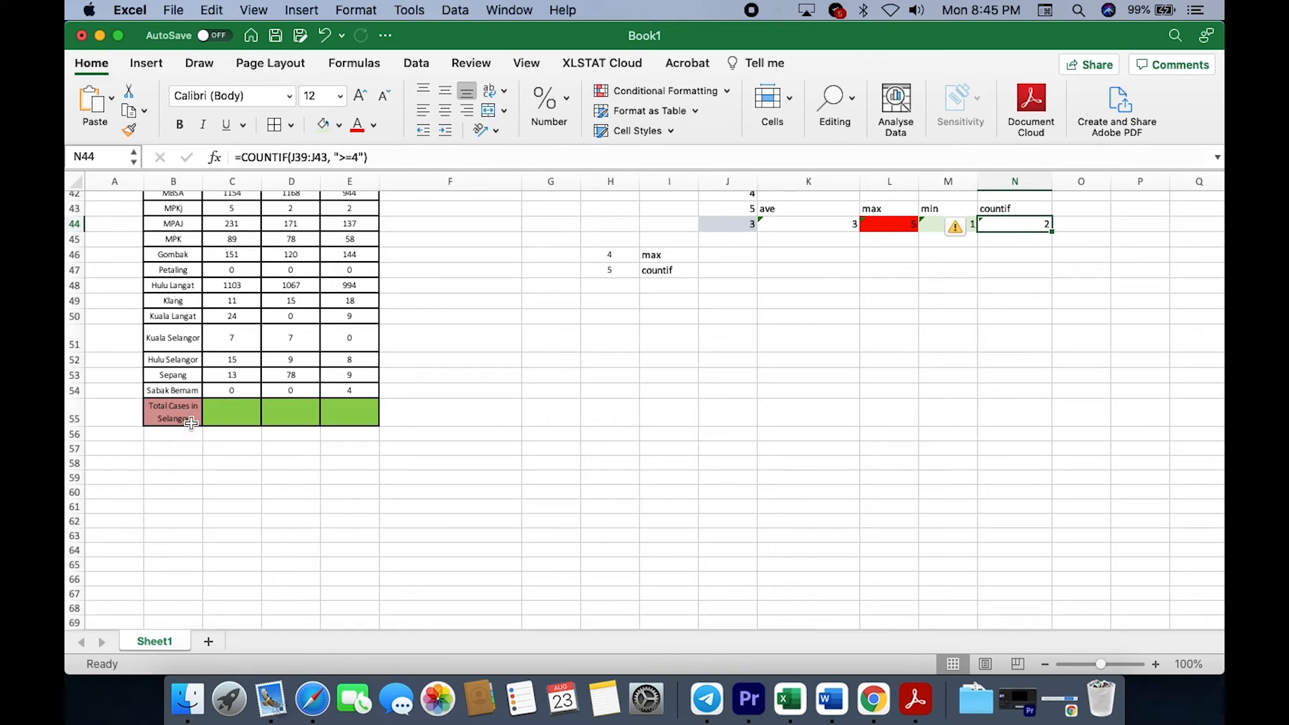
left_click(162, 451)
type("percentage")
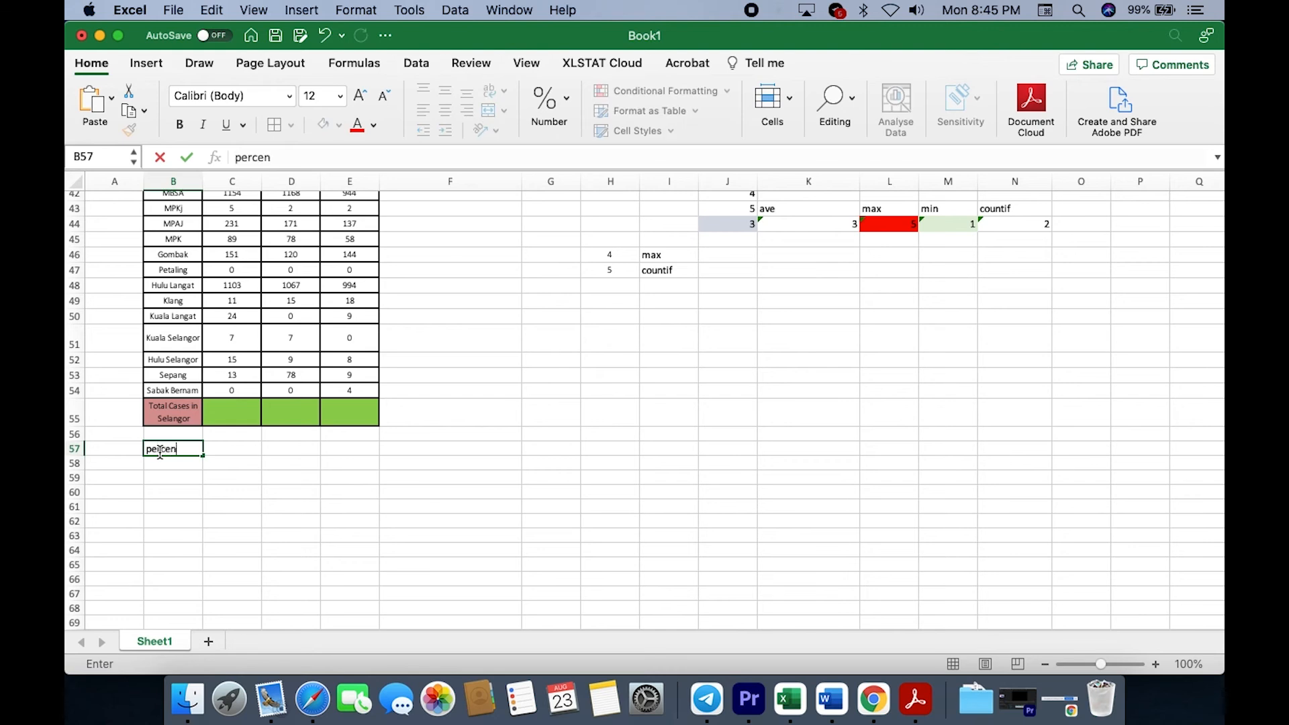
left_click(228, 449)
- Reread question 6 on the percentage difference between weeks in Word, and go over the W1, W2 and W3 case columns in Excel
scroll(308, 449, "up", 1)
scroll(307, 449, "up", 2)
scroll(307, 449, "up", 2)
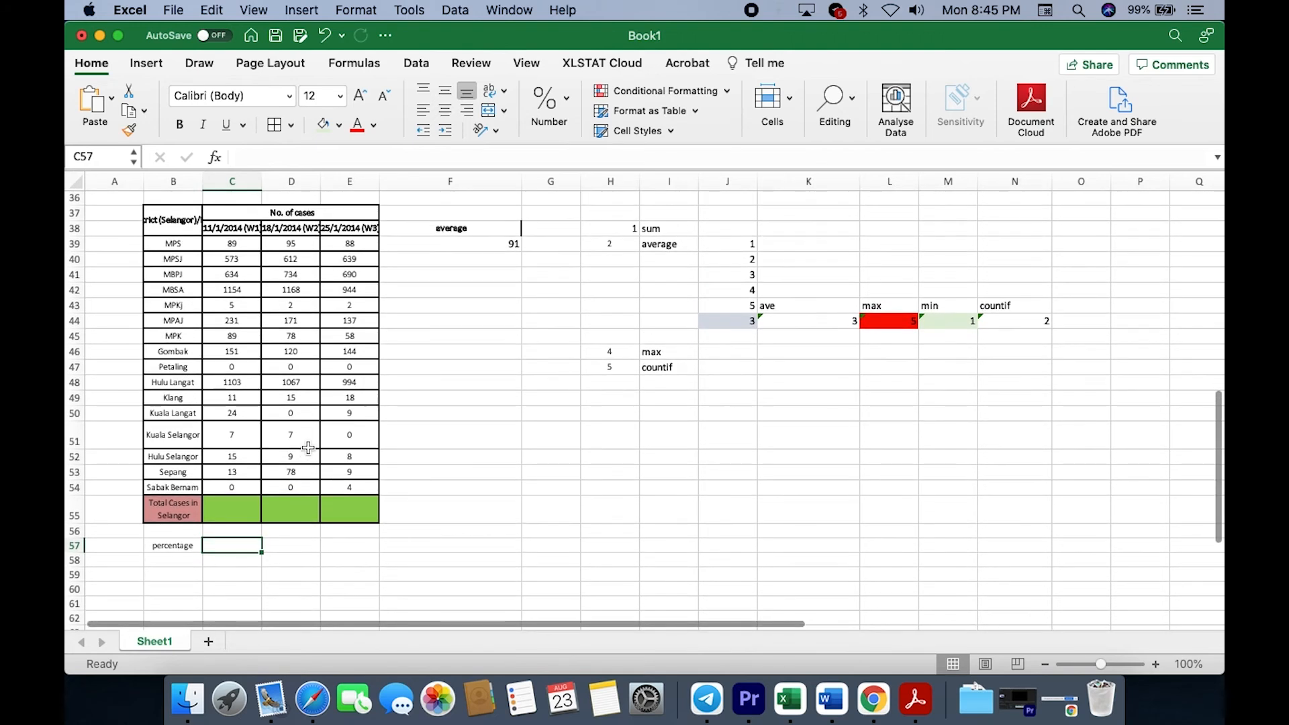
key("super+Tab")
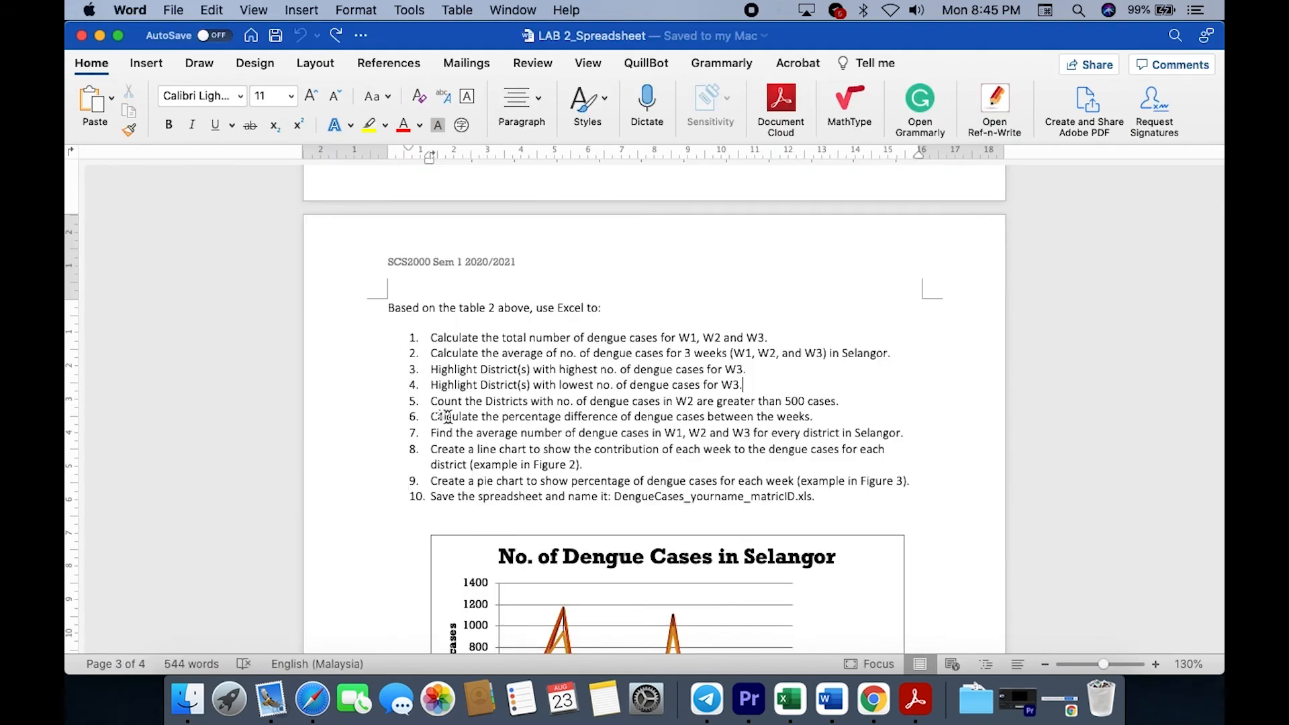
left_click_drag(437, 416, 759, 423)
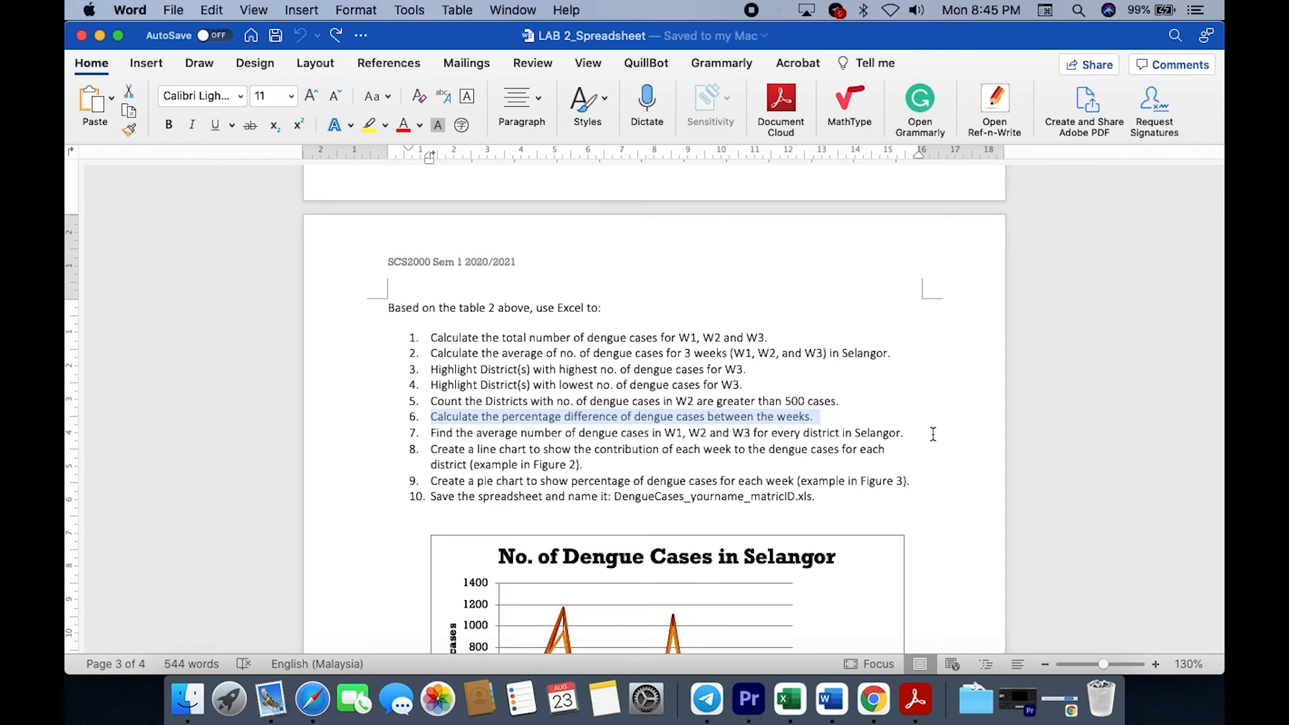
key("super+Tab")
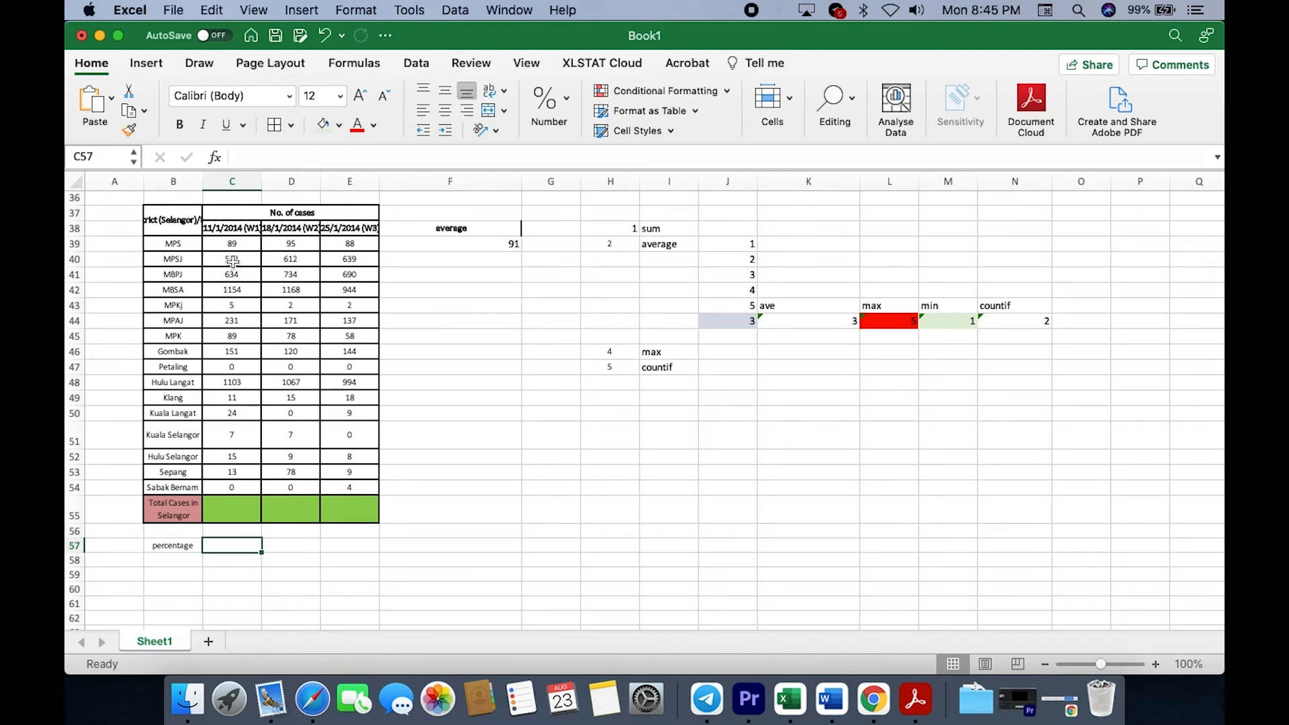
left_click_drag(223, 232, 232, 514)
left_click_drag(290, 248, 296, 488)
left_click_drag(348, 243, 350, 517)
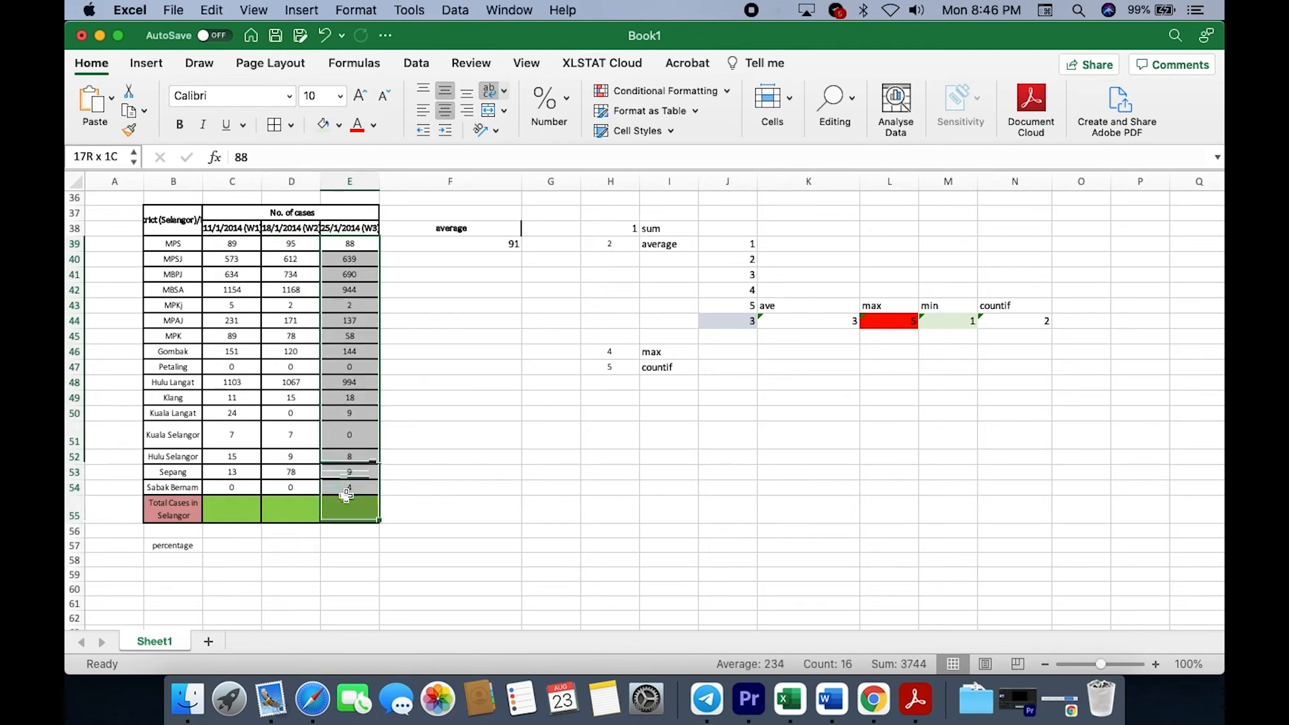
- Try to label B56 as the total cases row under the table
left_click(176, 534)
type("TOTAL")
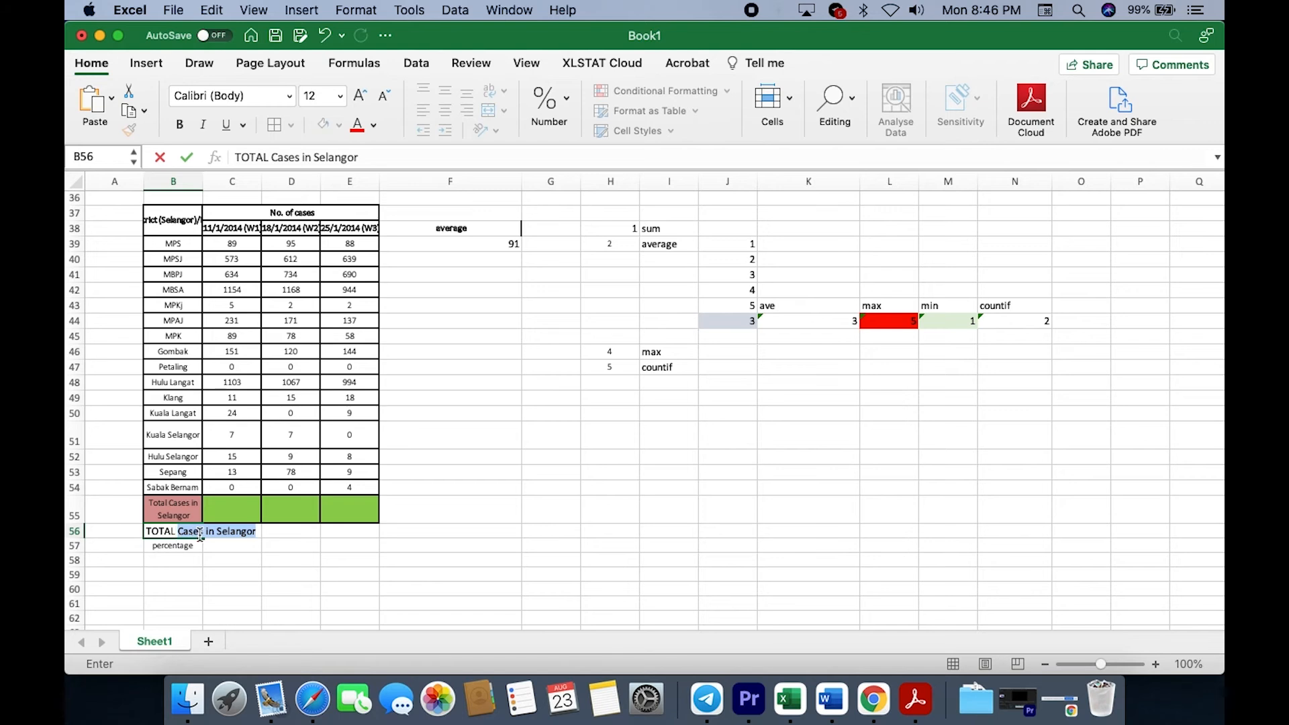
type(" CASES")
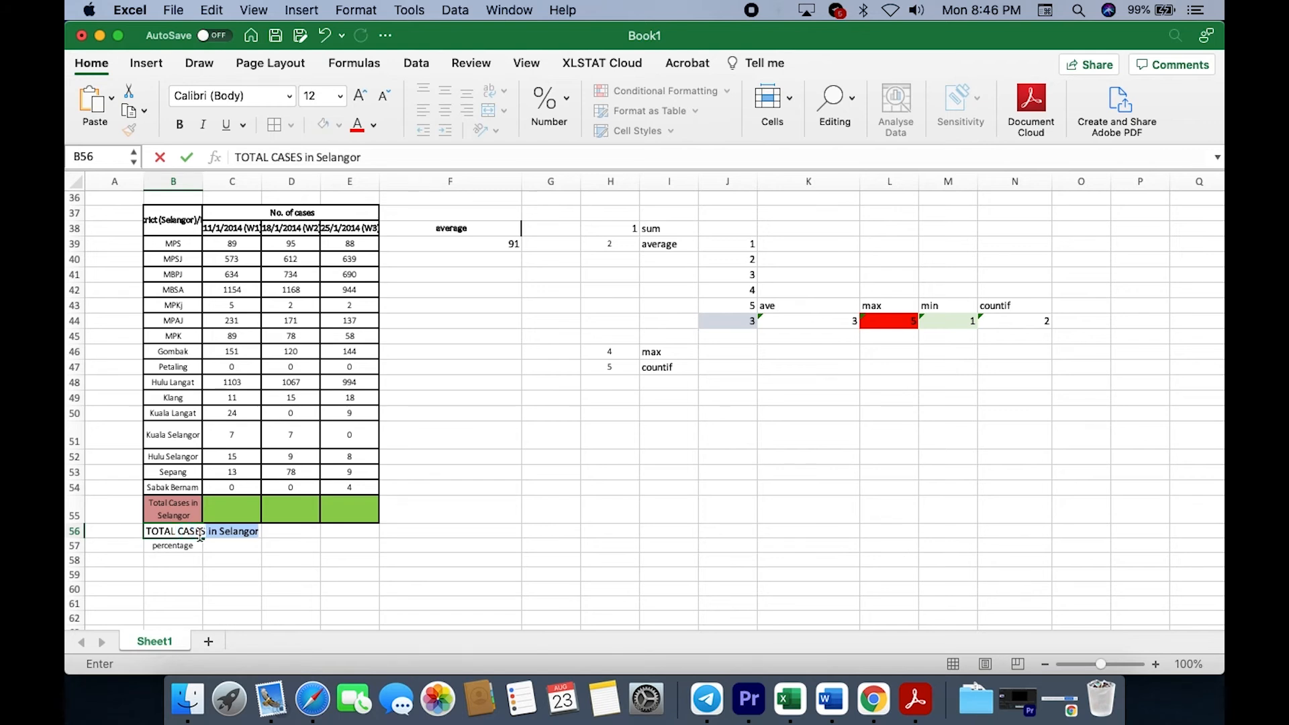
key("Tab")
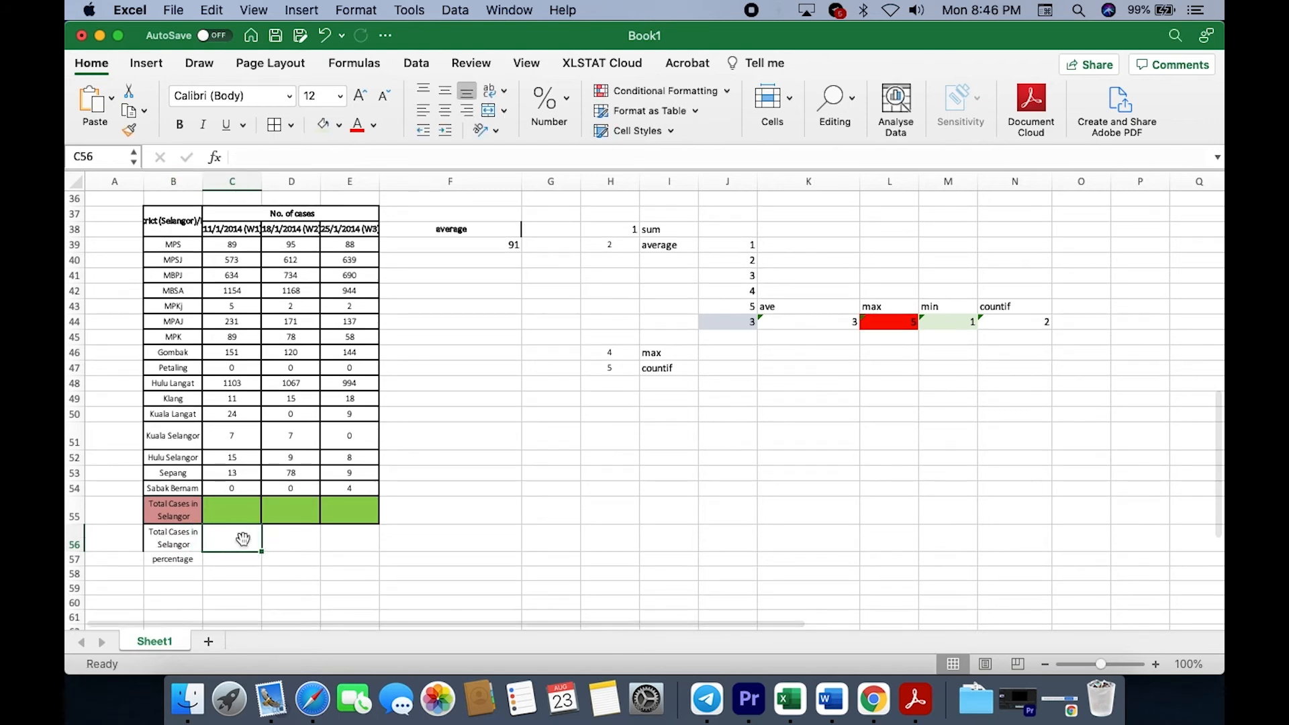
- Go over the weekly total cells C55:E55 and the percentage cell C57 needed for the calculation
left_click(240, 245)
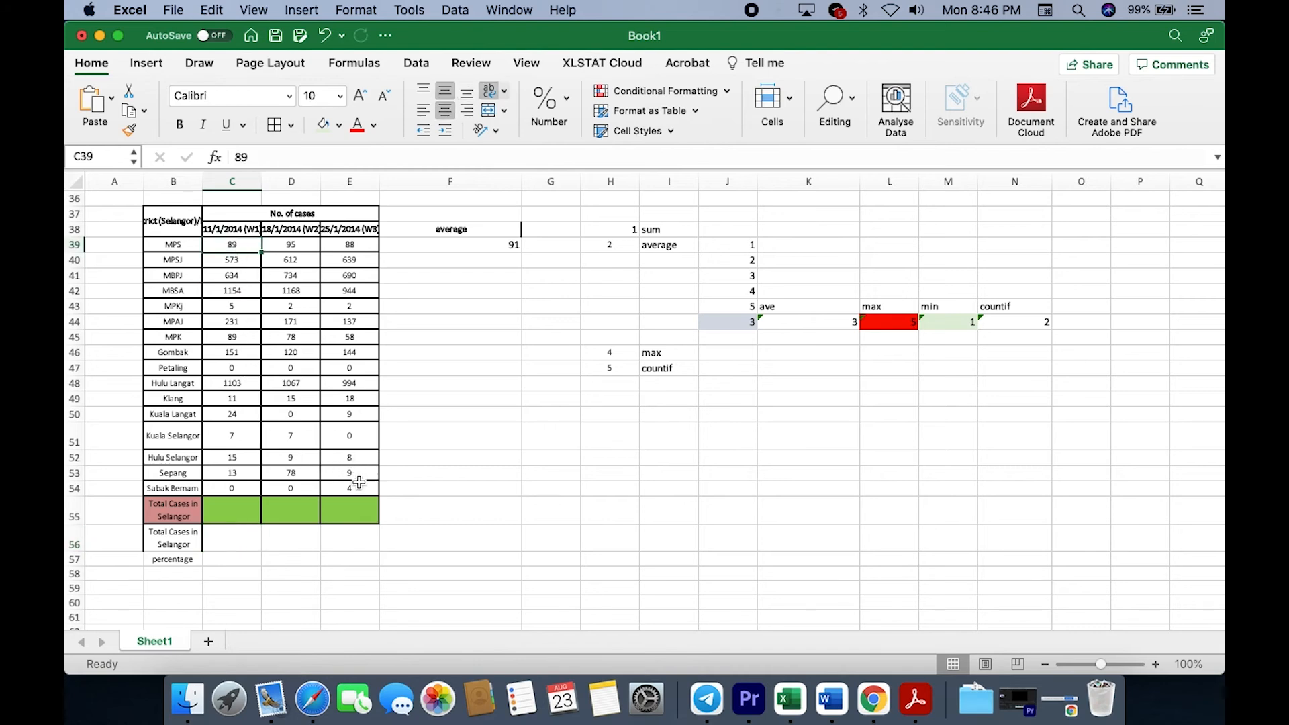
left_click(235, 562)
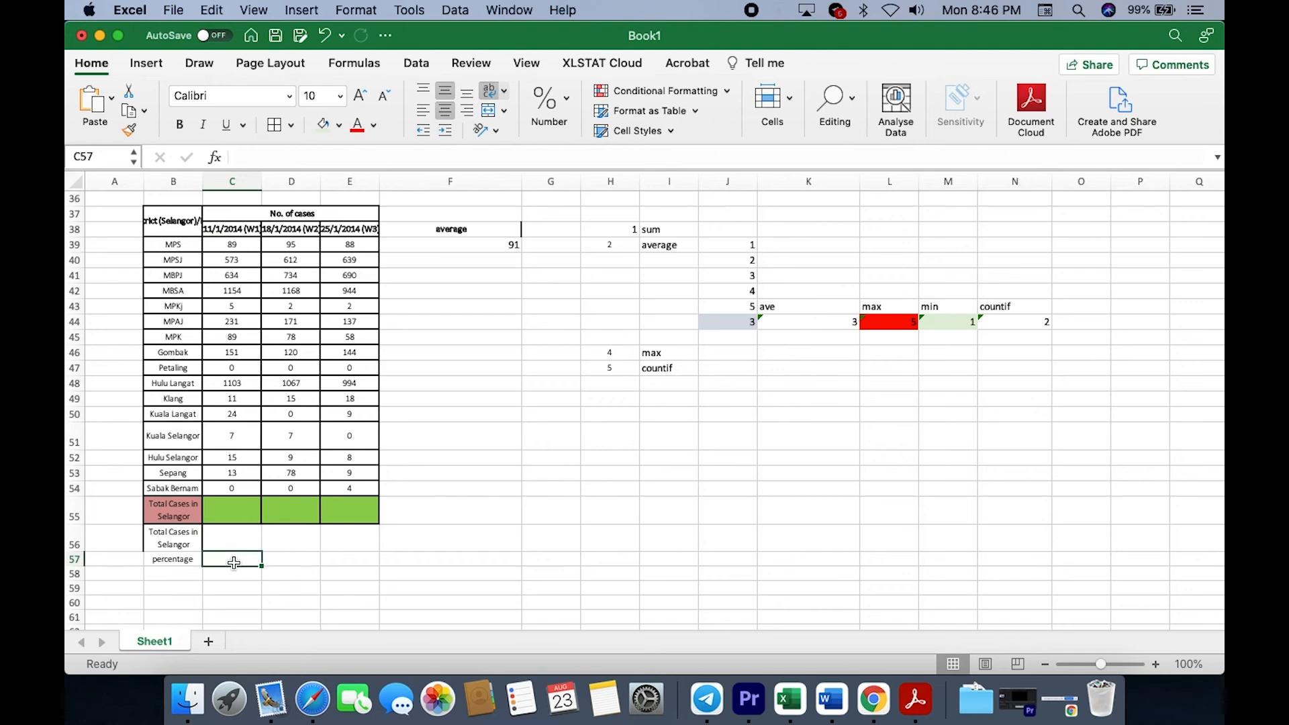
left_click(214, 517)
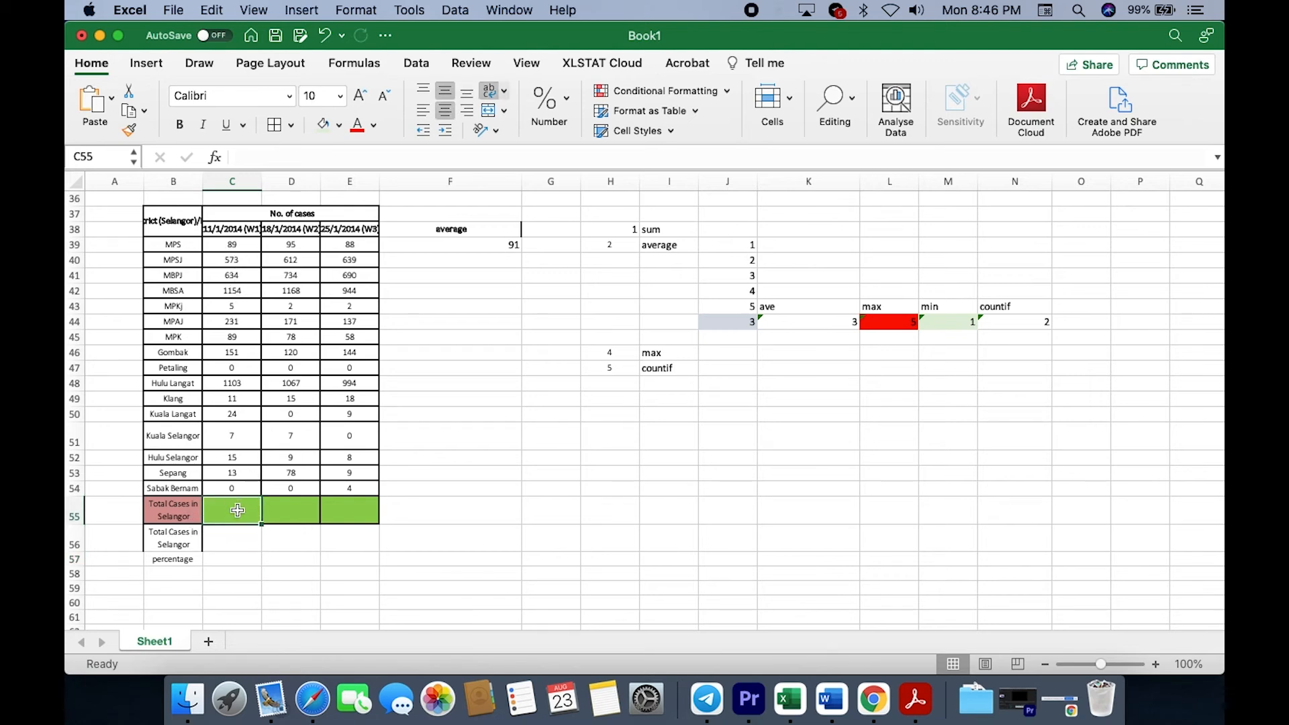
left_click(304, 512)
left_click(243, 521)
left_click(292, 520)
left_click(346, 519)
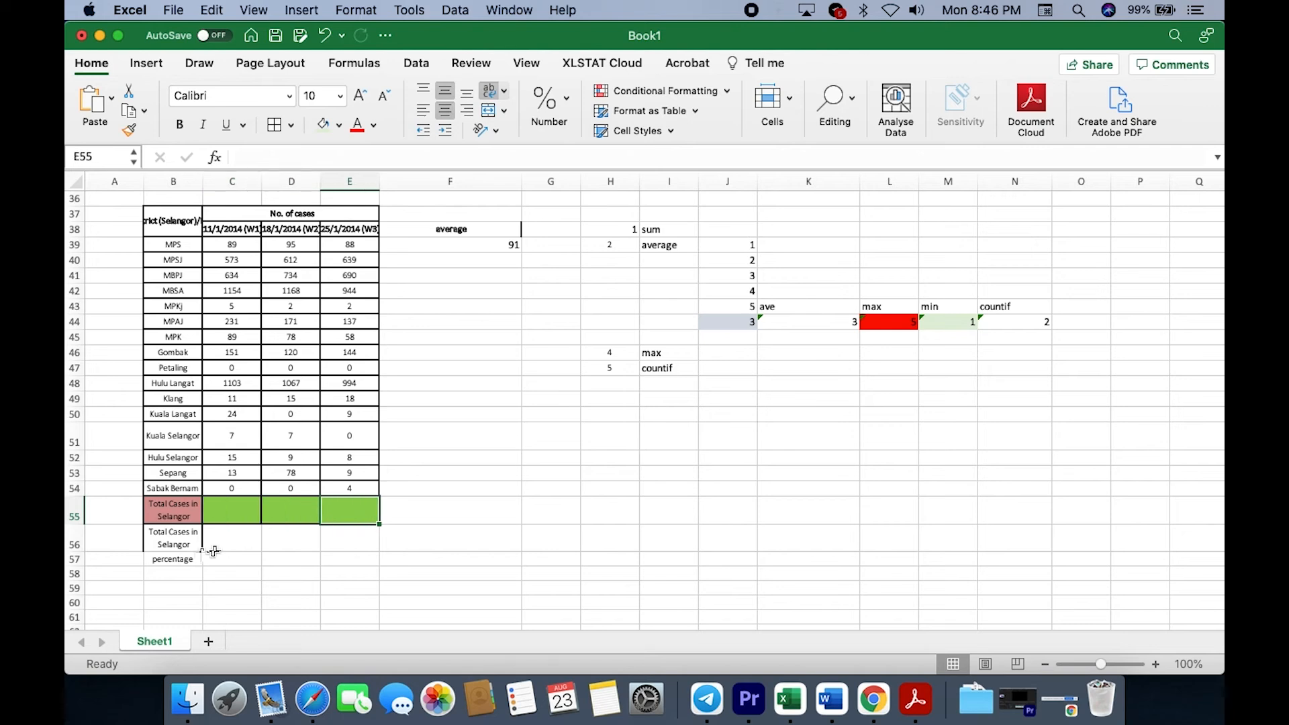
- Clear the duplicate "Total Cases in Selangor" label from B56
left_click(187, 548)
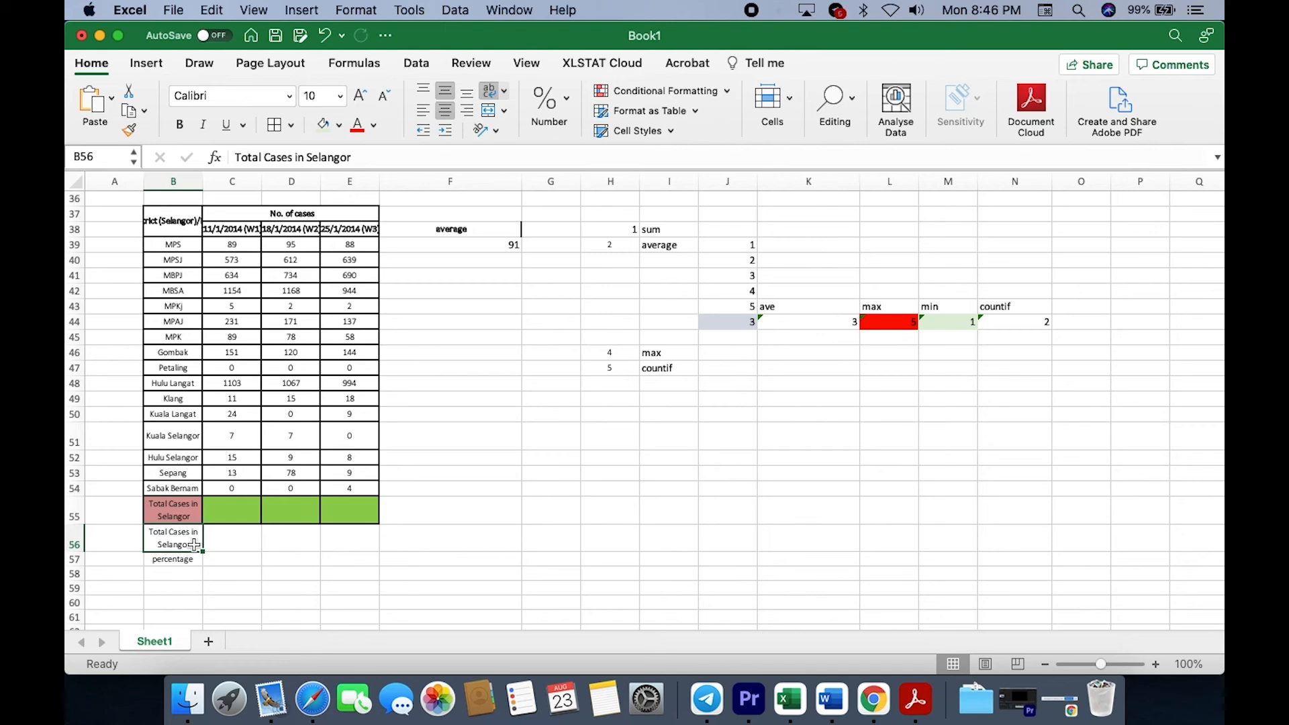
key("Delete")
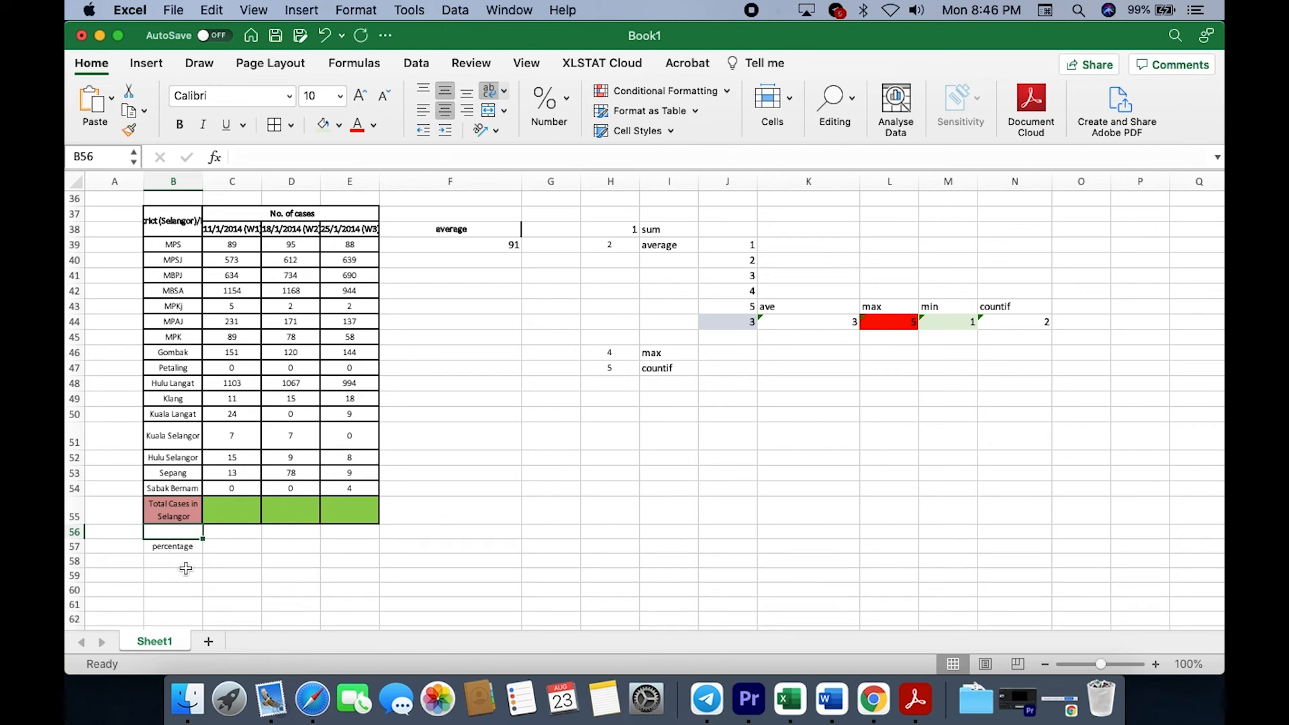
right_click(76, 532)
left_click(140, 436)
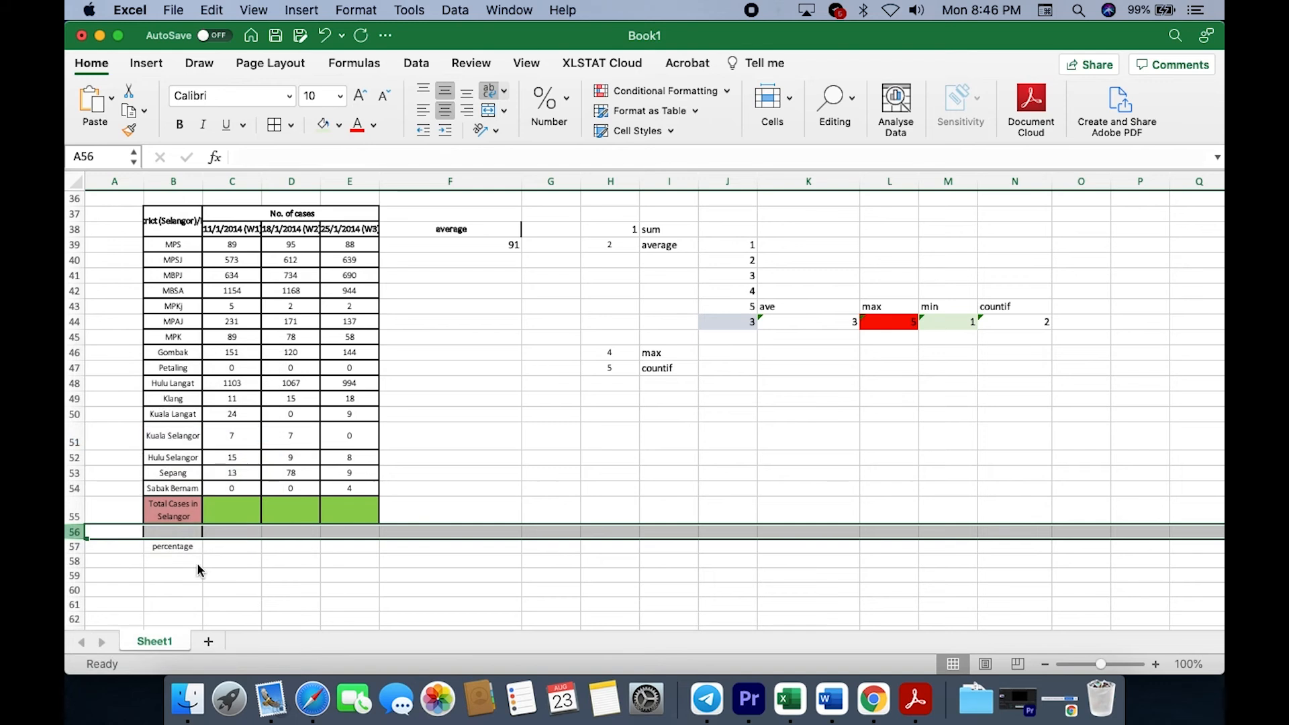
key("super+z")
left_click(284, 564)
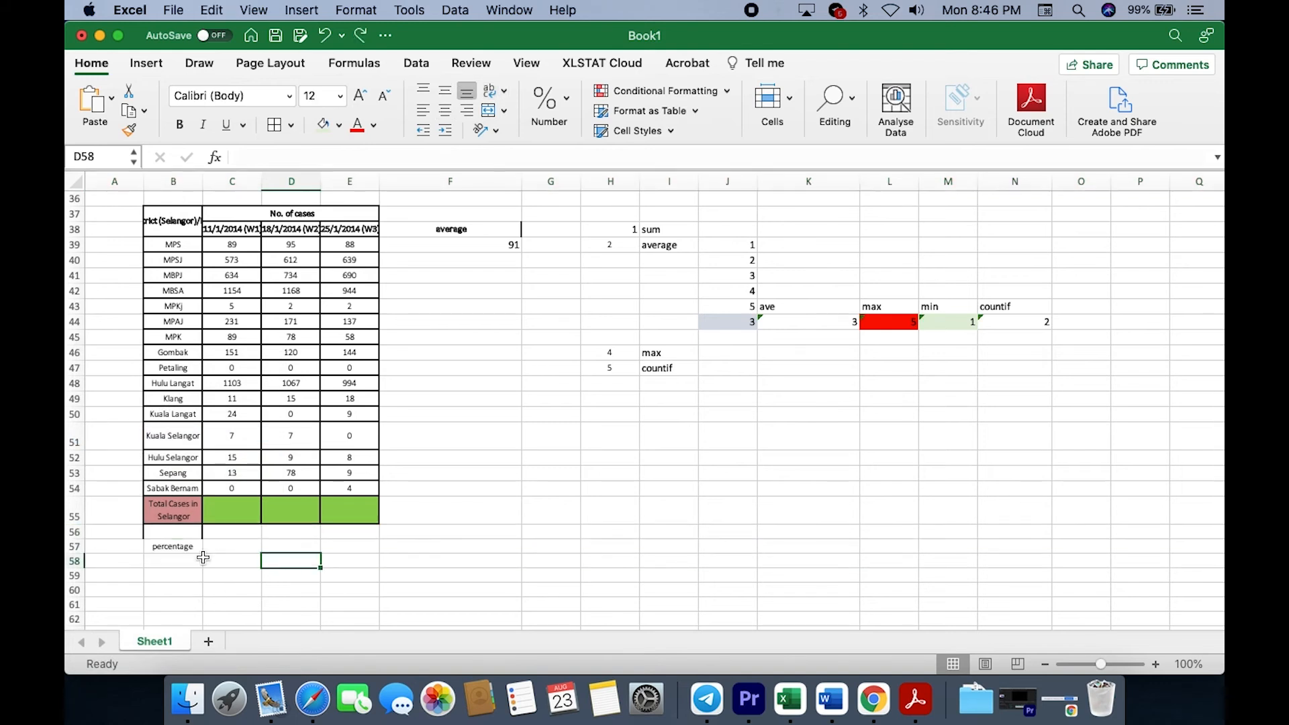
key("super+z")
key("super+y")
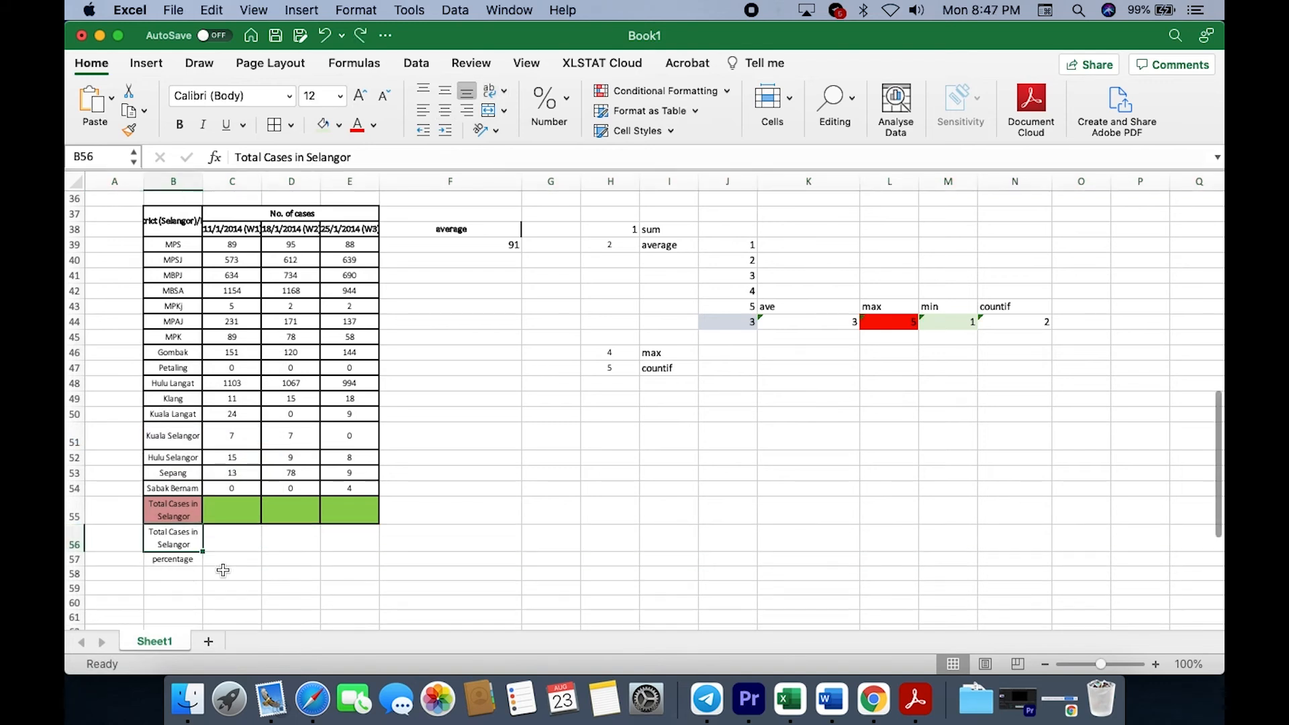
key("Delete")
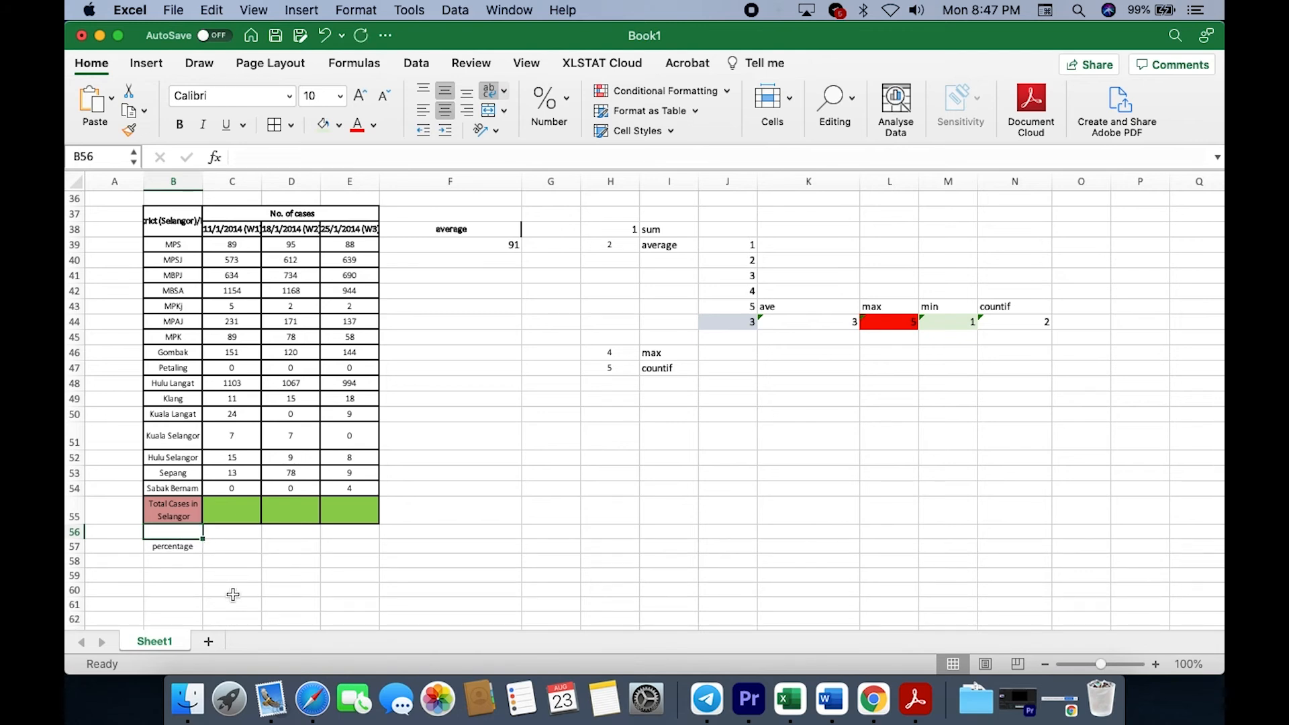
- Enter the label TOTAL in B56, without the suggested autocomplete text
left_click(243, 547)
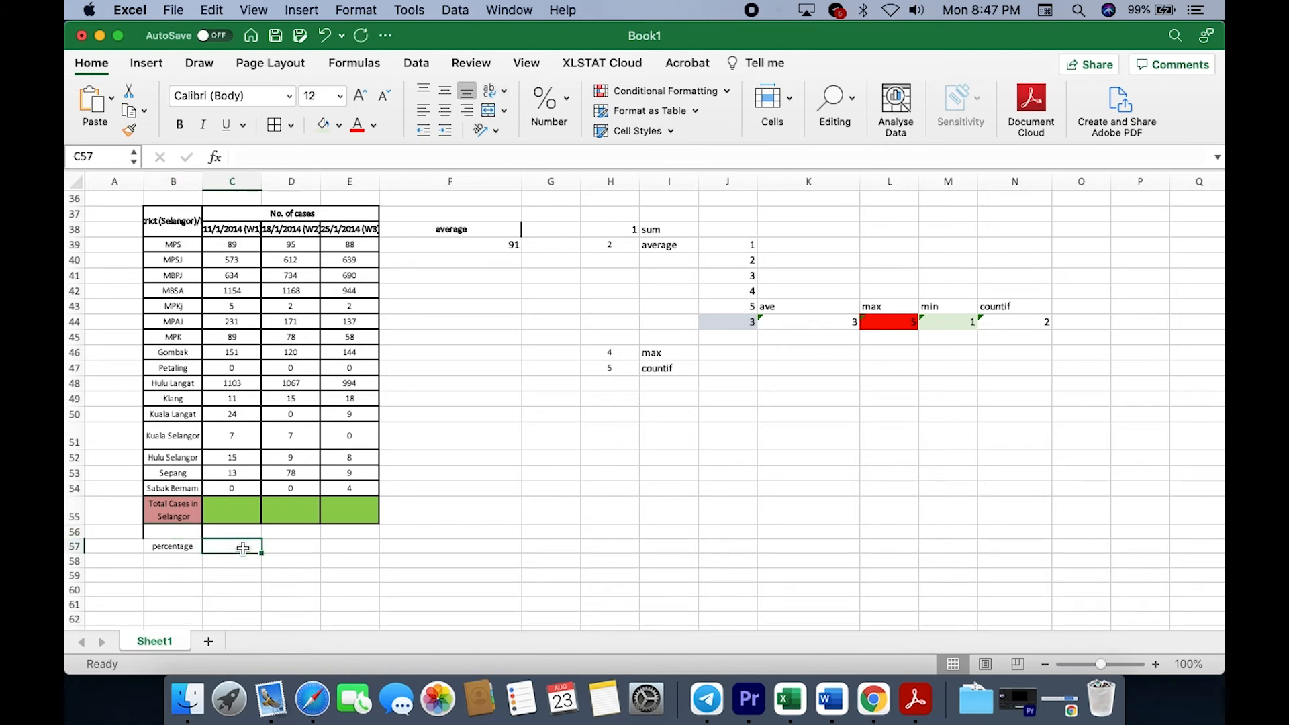
left_click(155, 538)
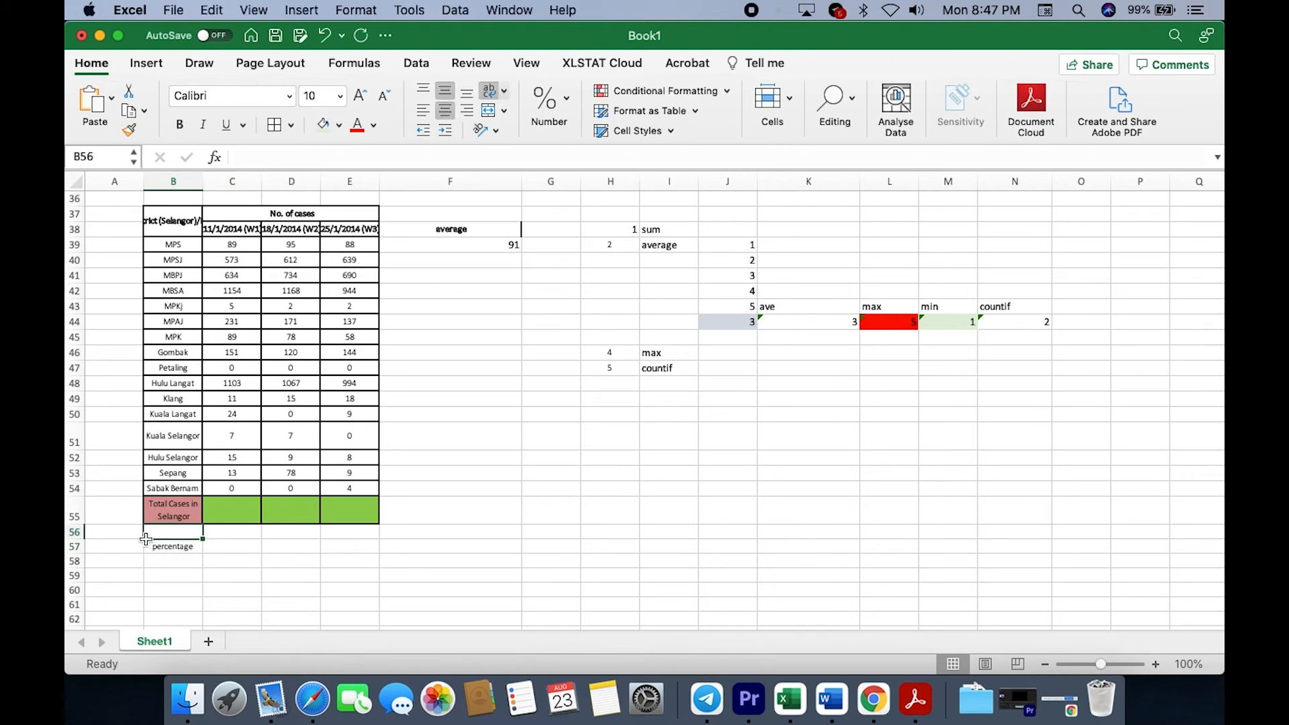
type("TOTA")
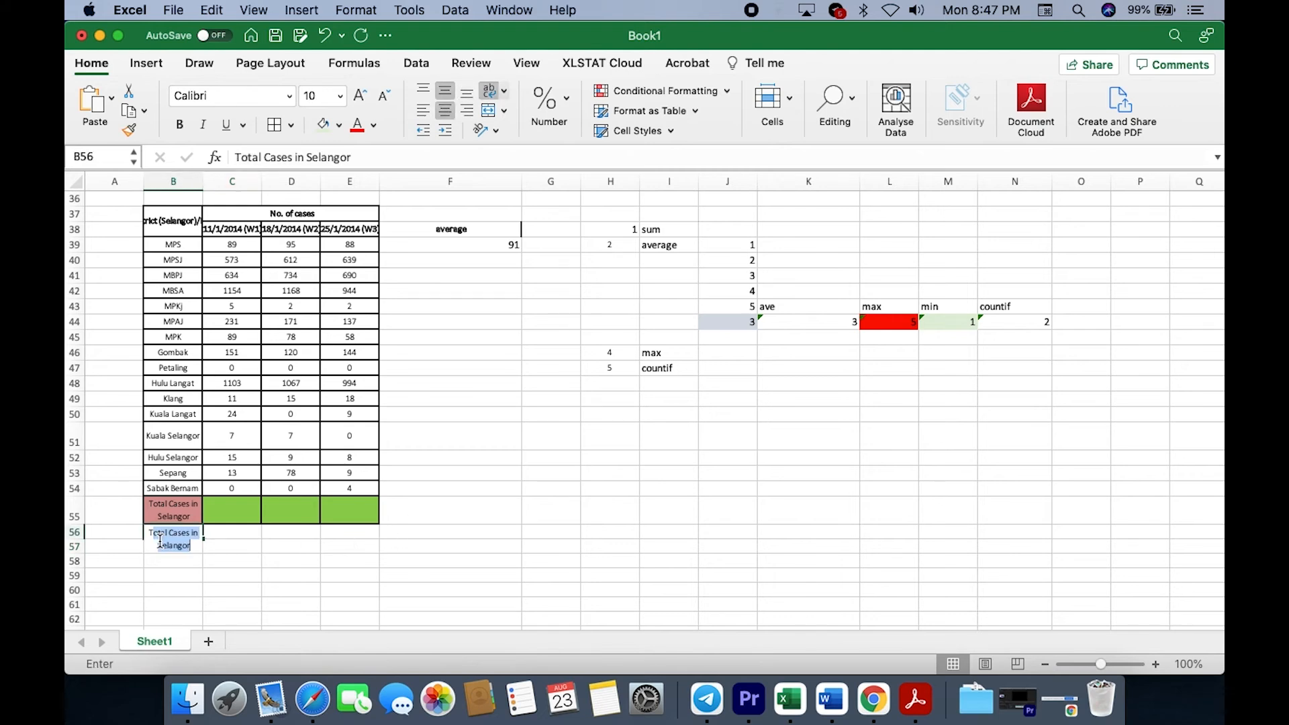
type("L")
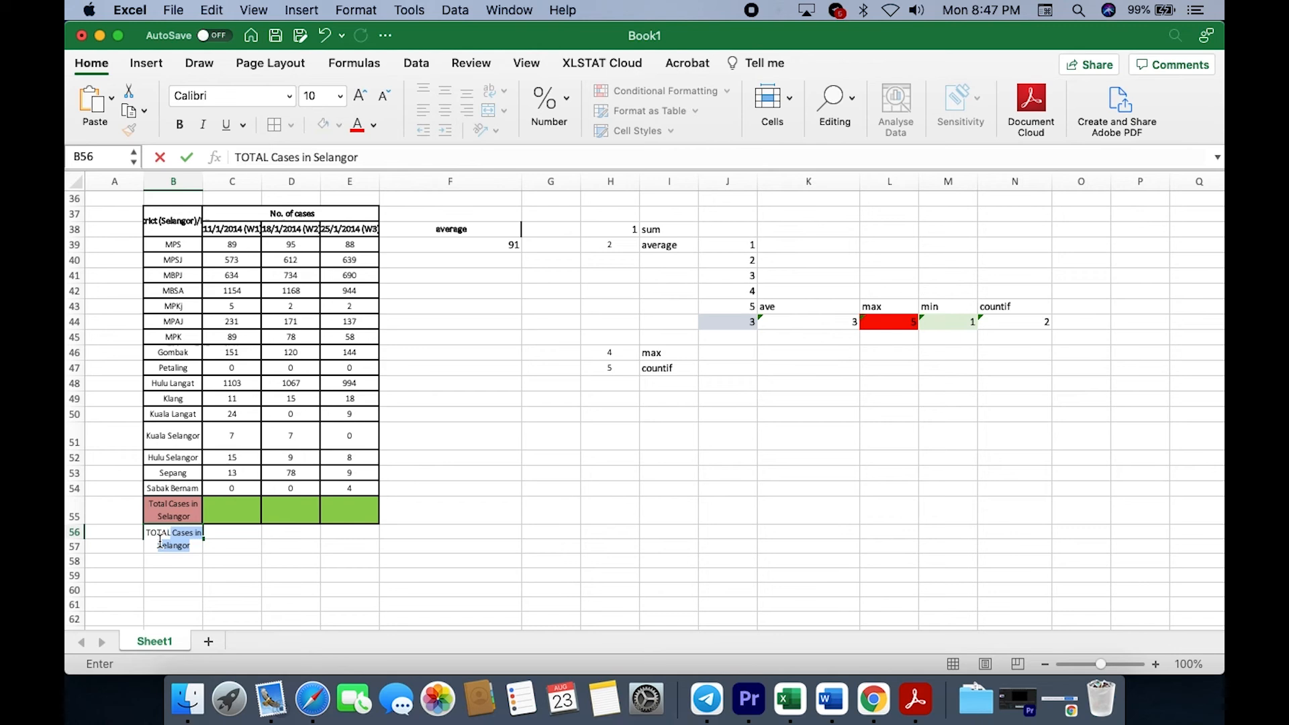
key("BackSpace")
key("Return")
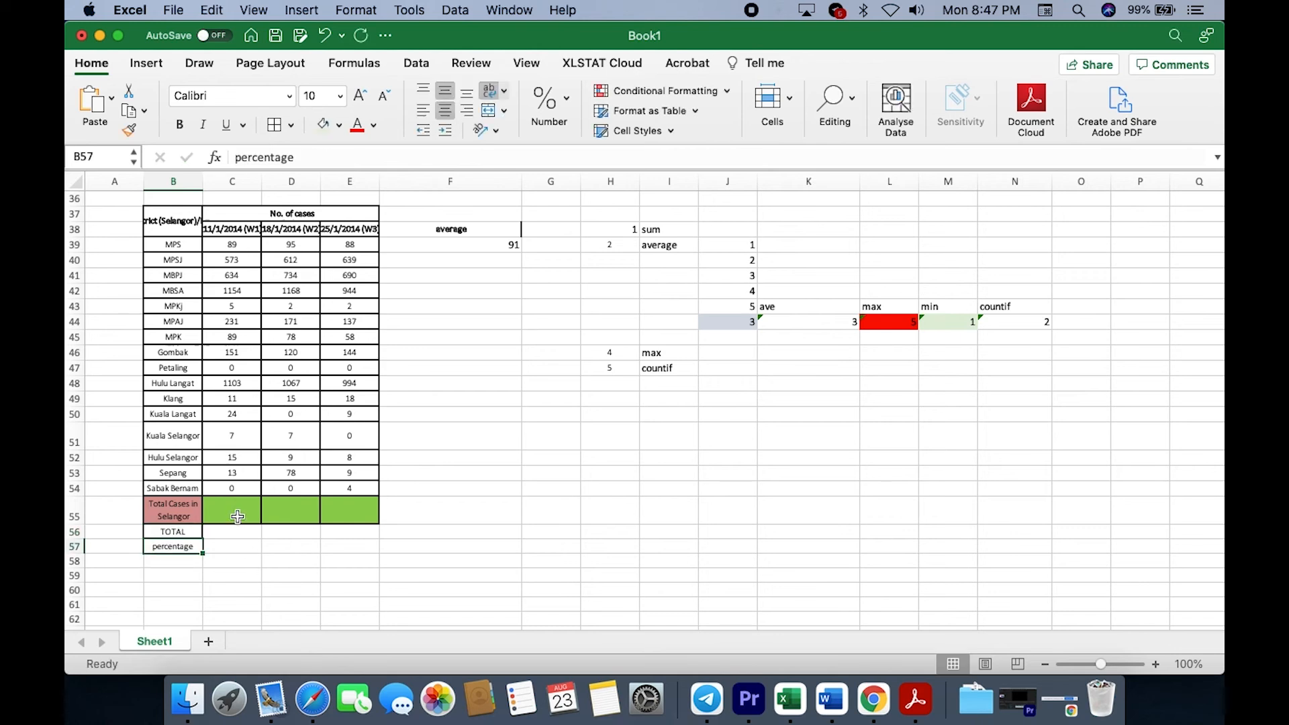
- Extend the label in B56 to TOTAL ALL WEEKS
left_click(189, 532)
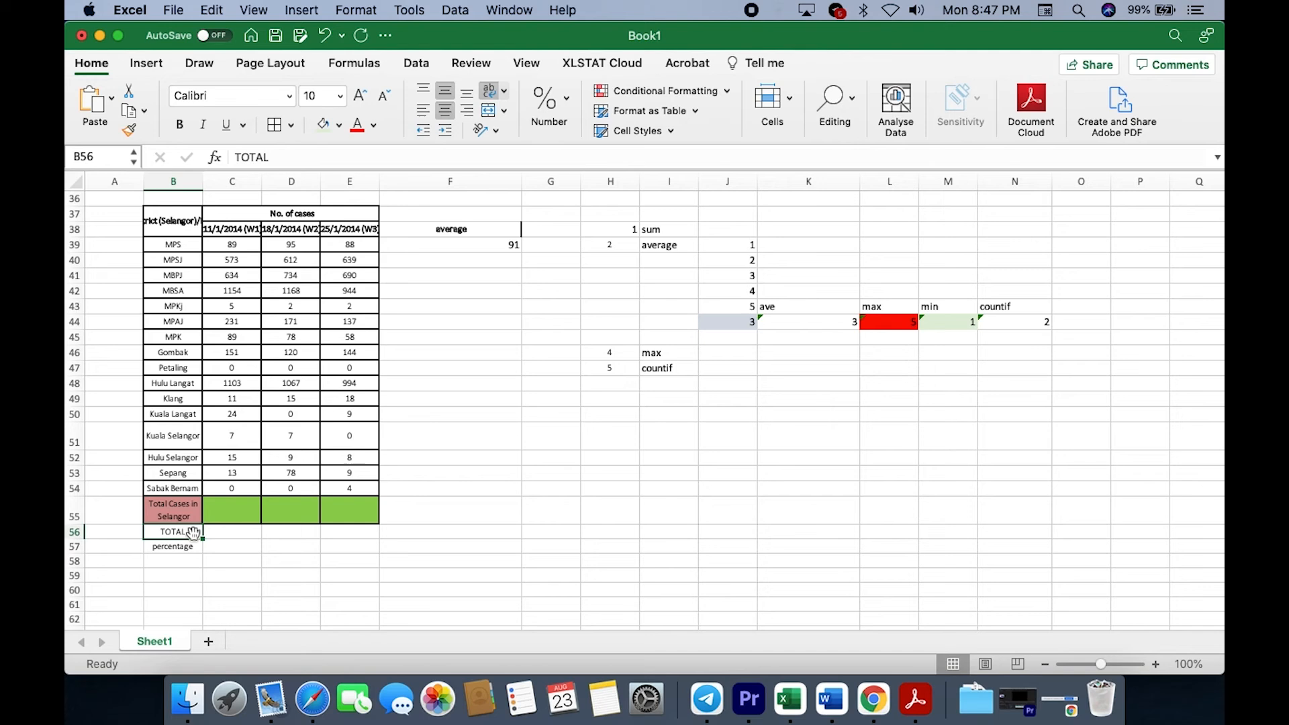
left_click(353, 156)
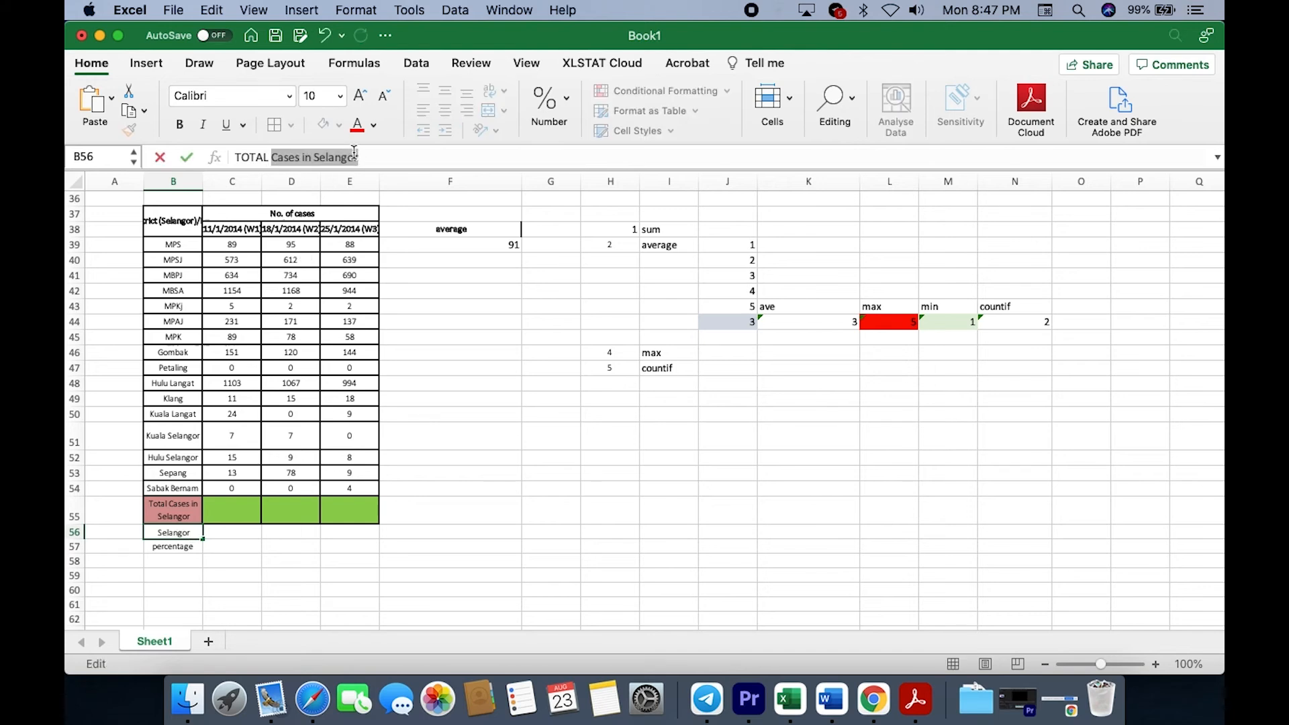
type("ALL WEEKS")
left_click(234, 536)
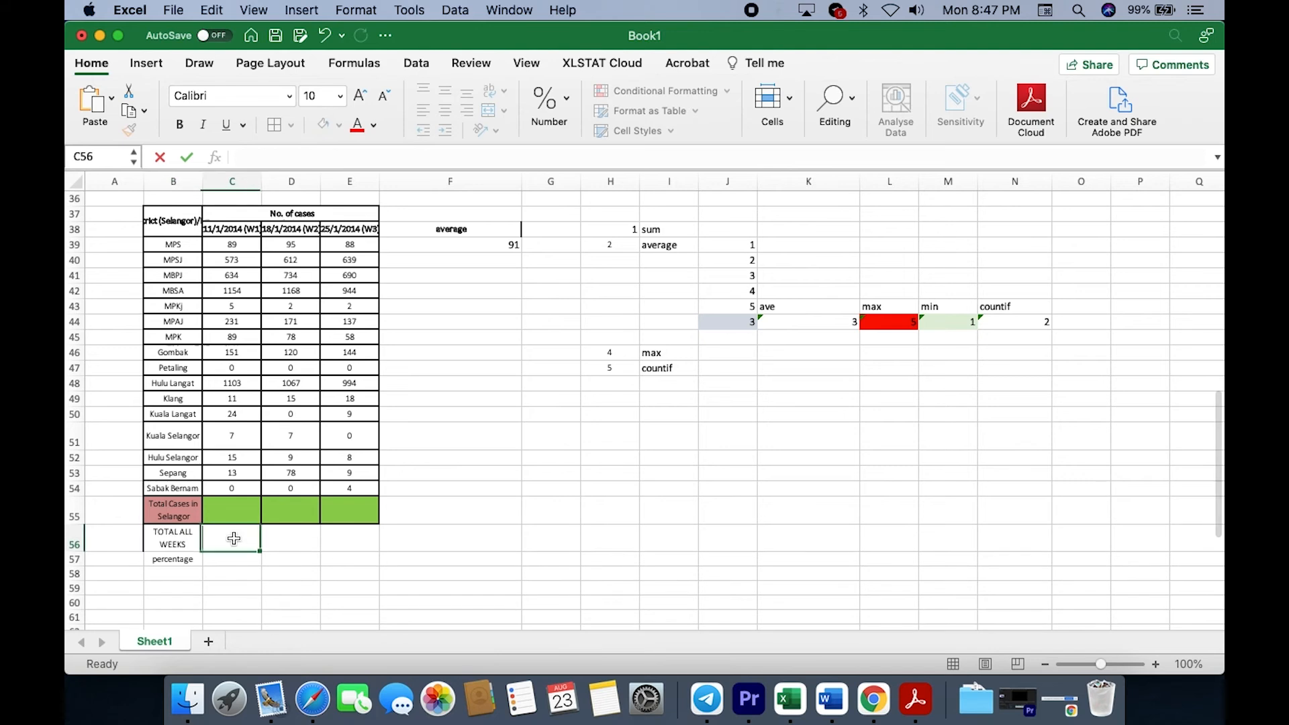
- Go over the weekly totals C55:E55, the all-weeks total cell C56 and the percentage cells C57:E57 for each week's calculation
left_click_drag(227, 513, 349, 514)
left_click(249, 545, "shift")
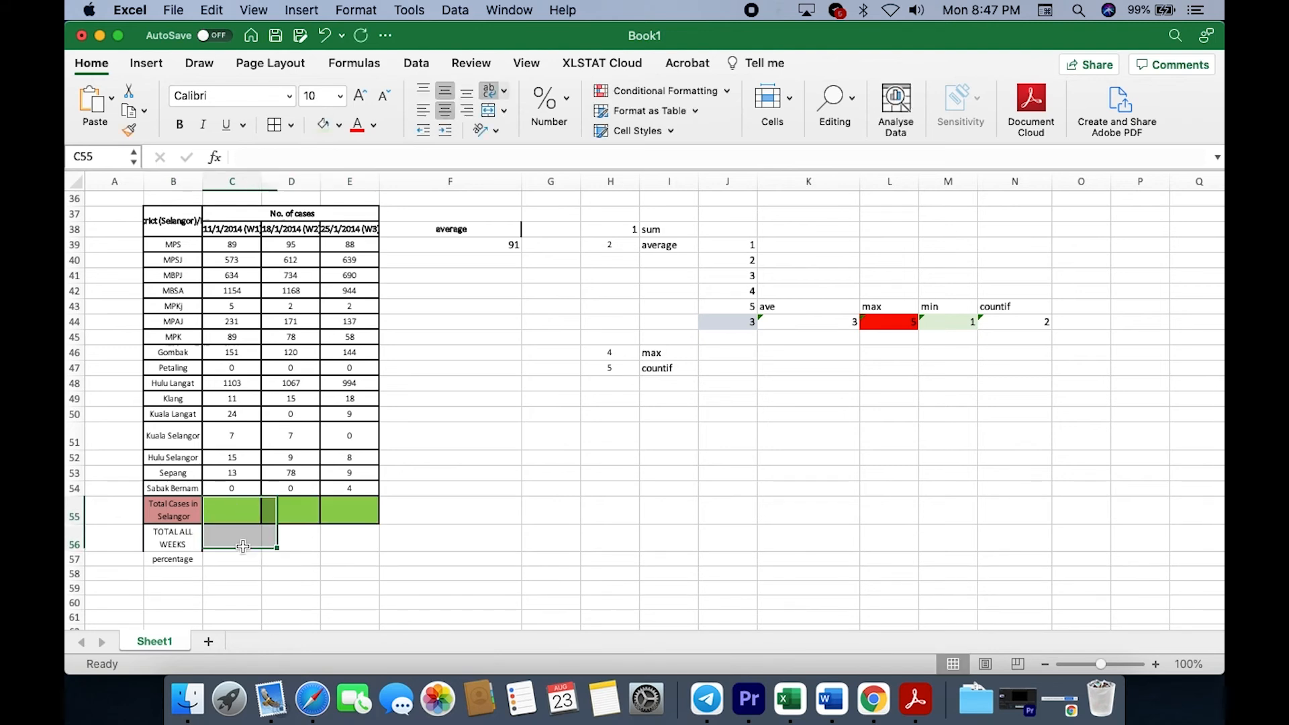
left_click(242, 548)
left_click(231, 564)
left_click(237, 512)
left_click(222, 553)
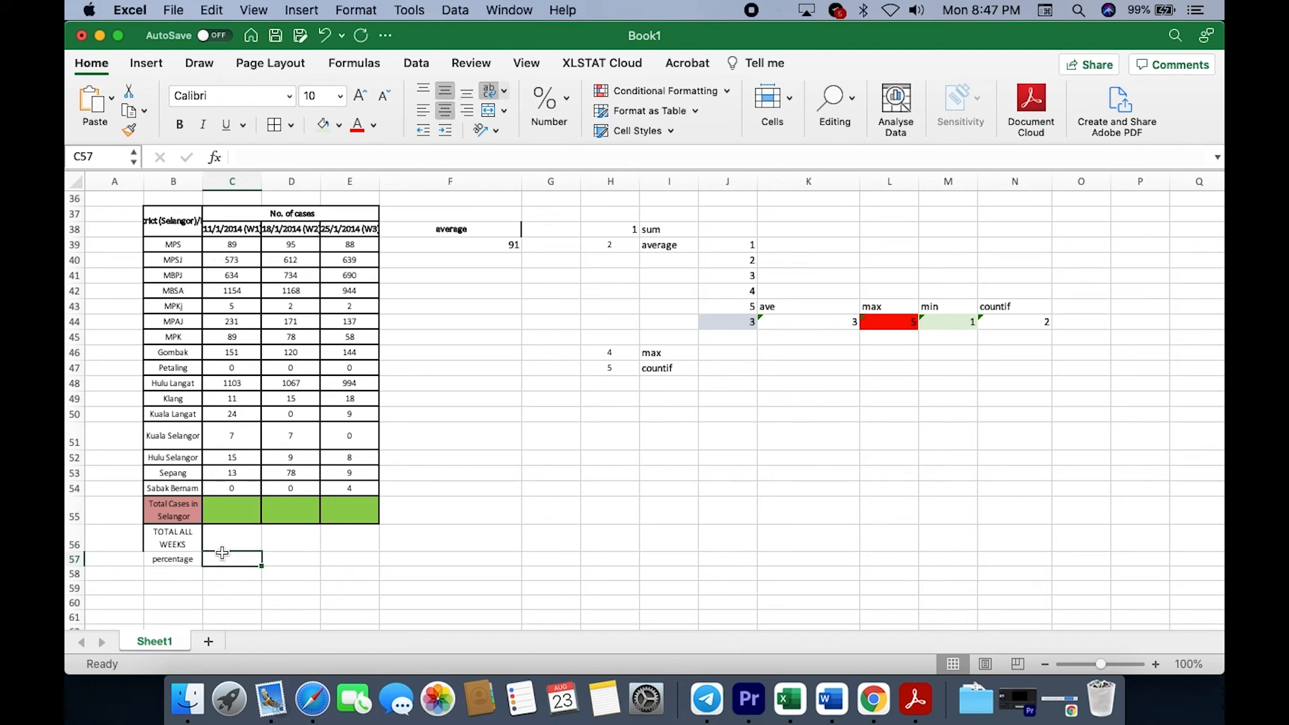
left_click(295, 510)
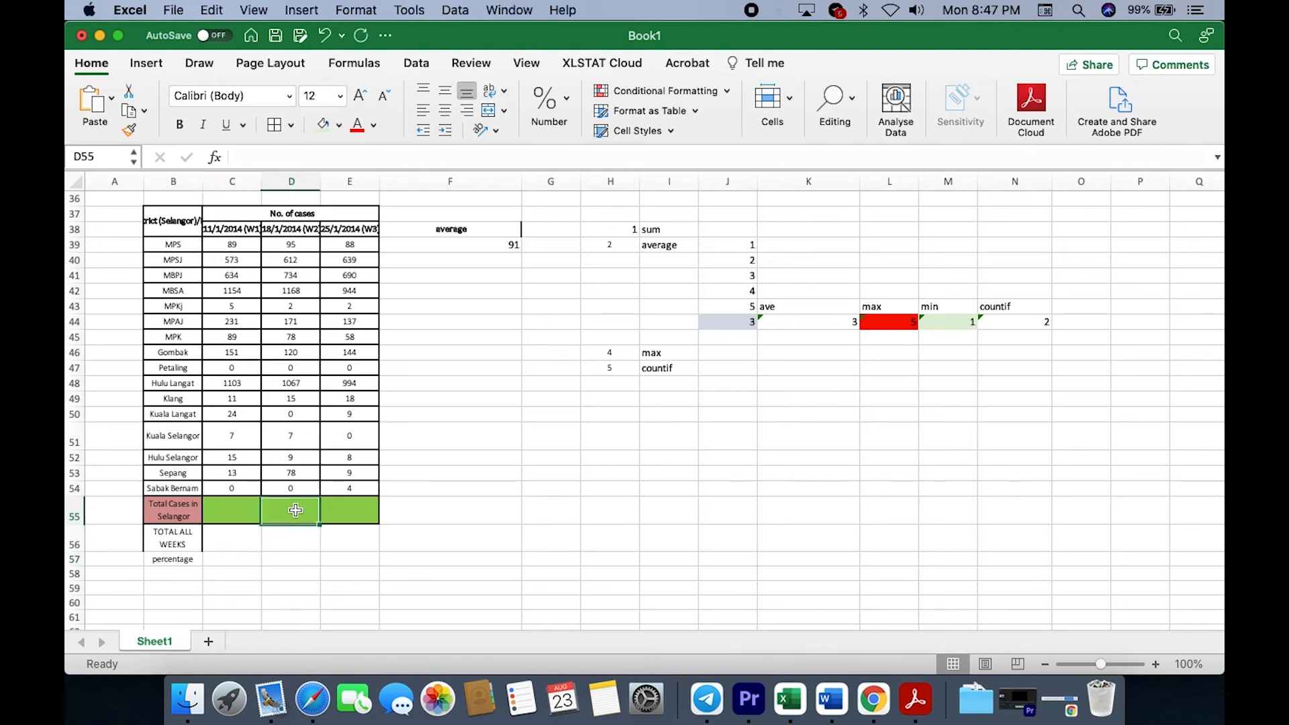
left_click(246, 545)
left_click(294, 562)
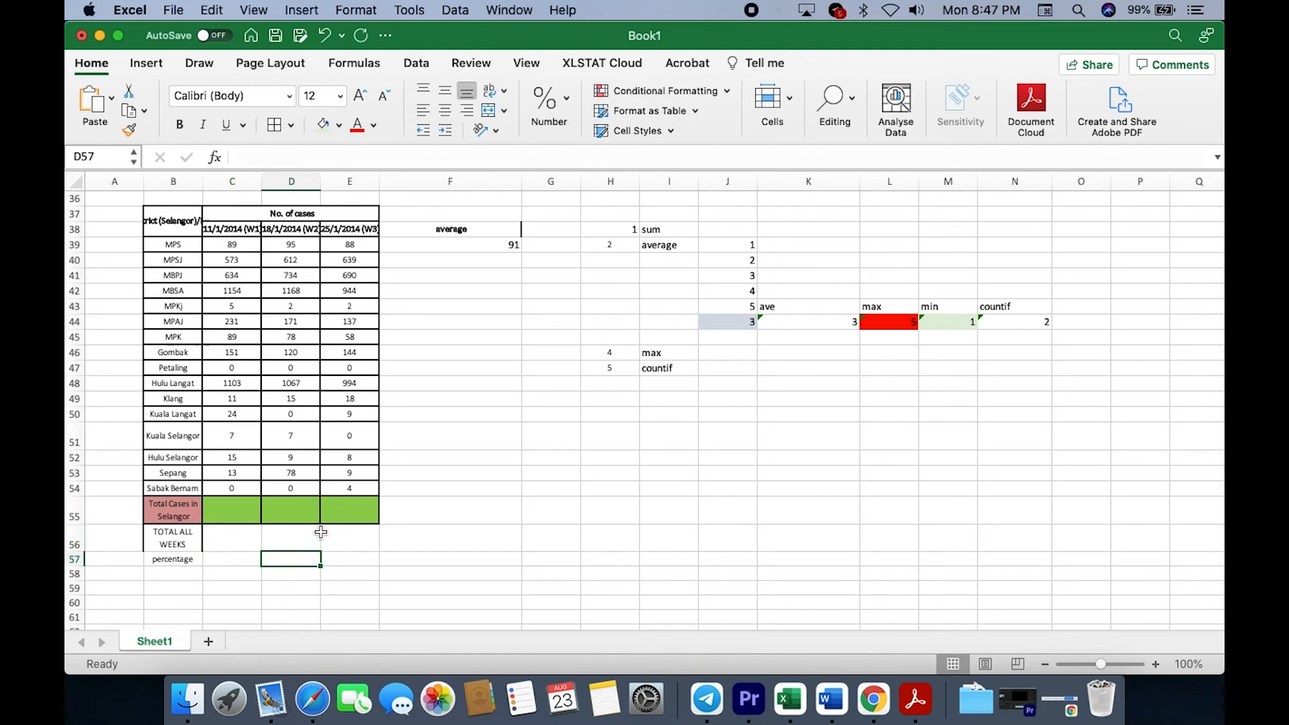
left_click(340, 511)
left_click(232, 538)
left_click(354, 558)
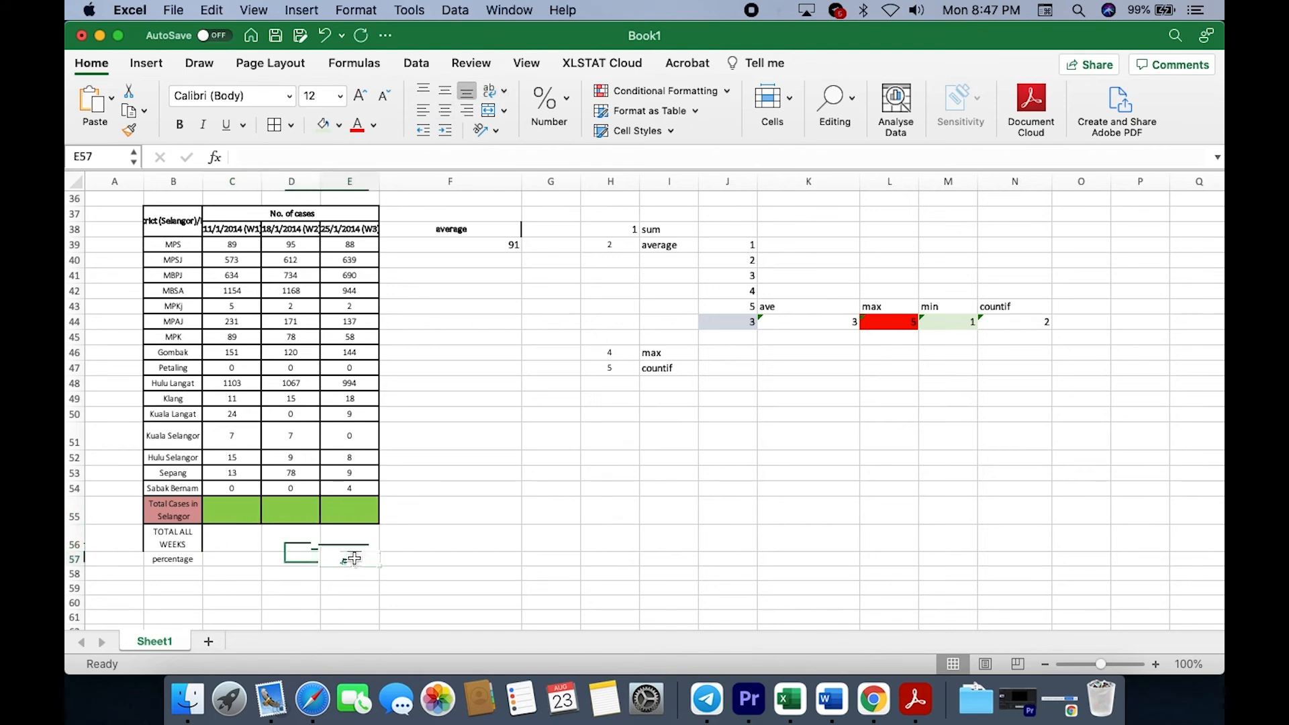
- Check question 6 in the Word lab document, and insert a blank row above the TOTAL ALL WEEKS row in the Excel sheet
key("super+Tab")
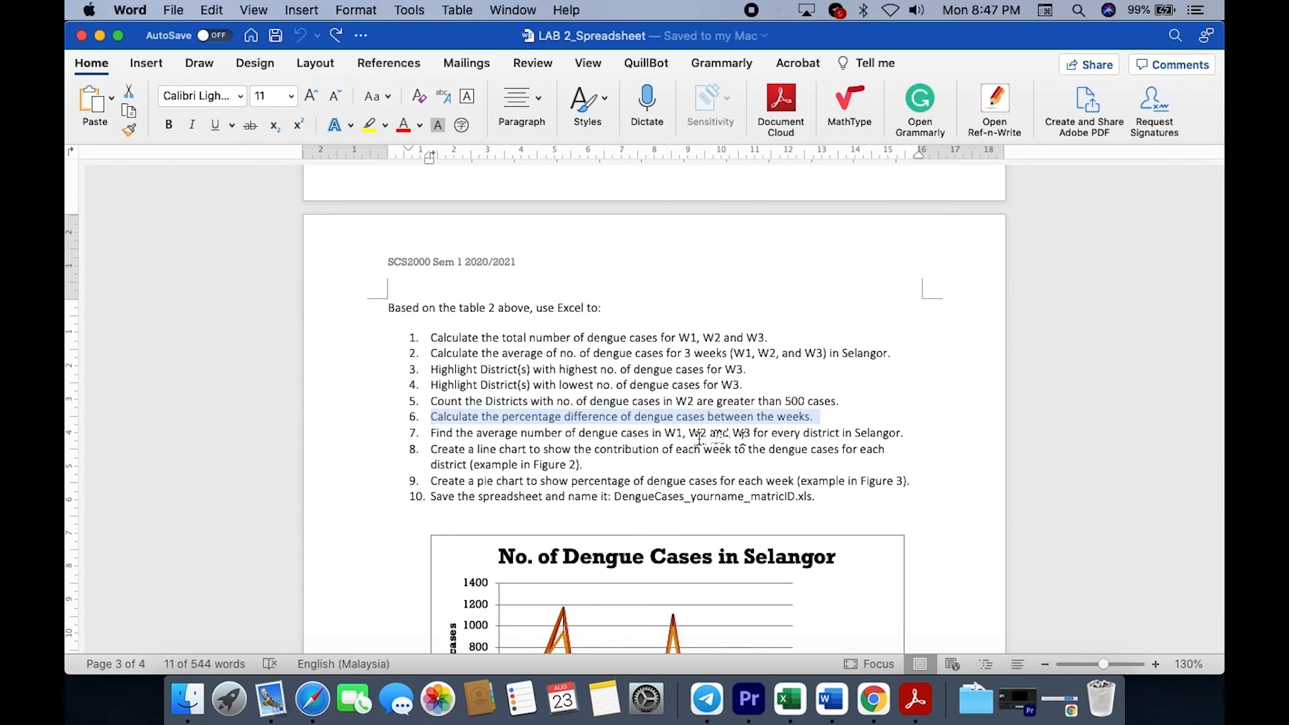
key("super+Tab")
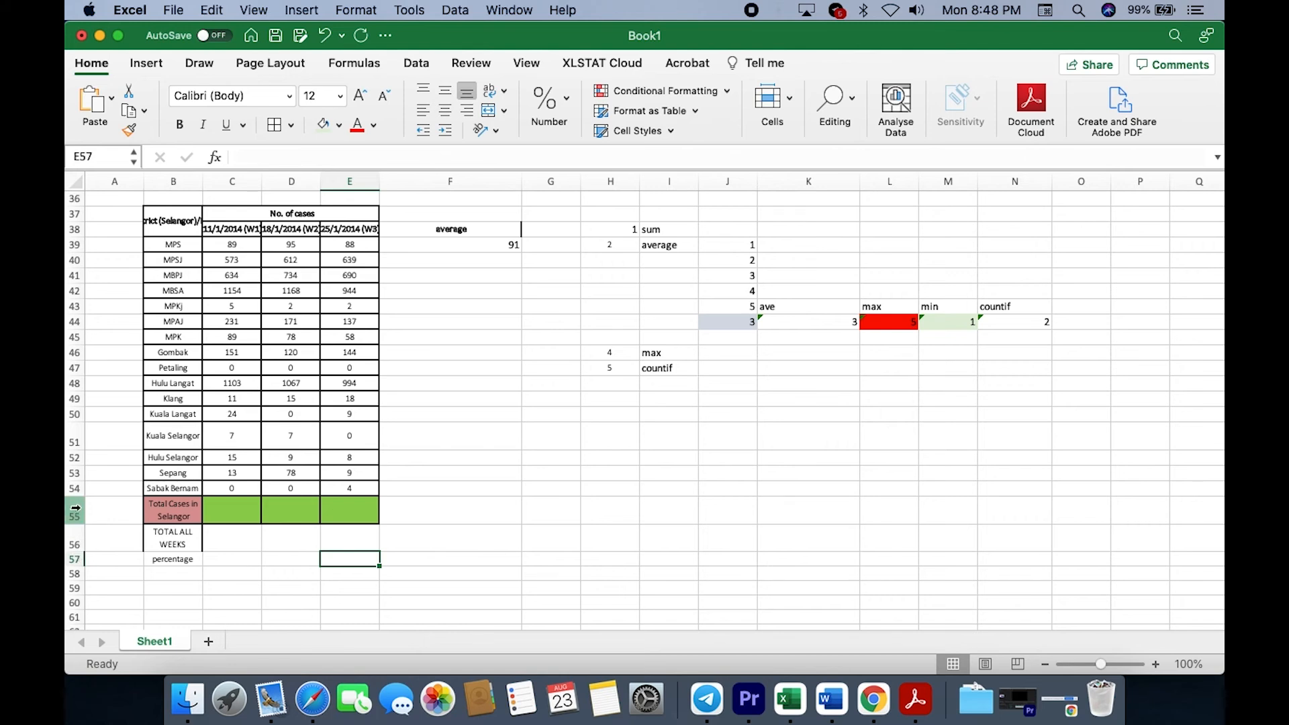
left_click(74, 537)
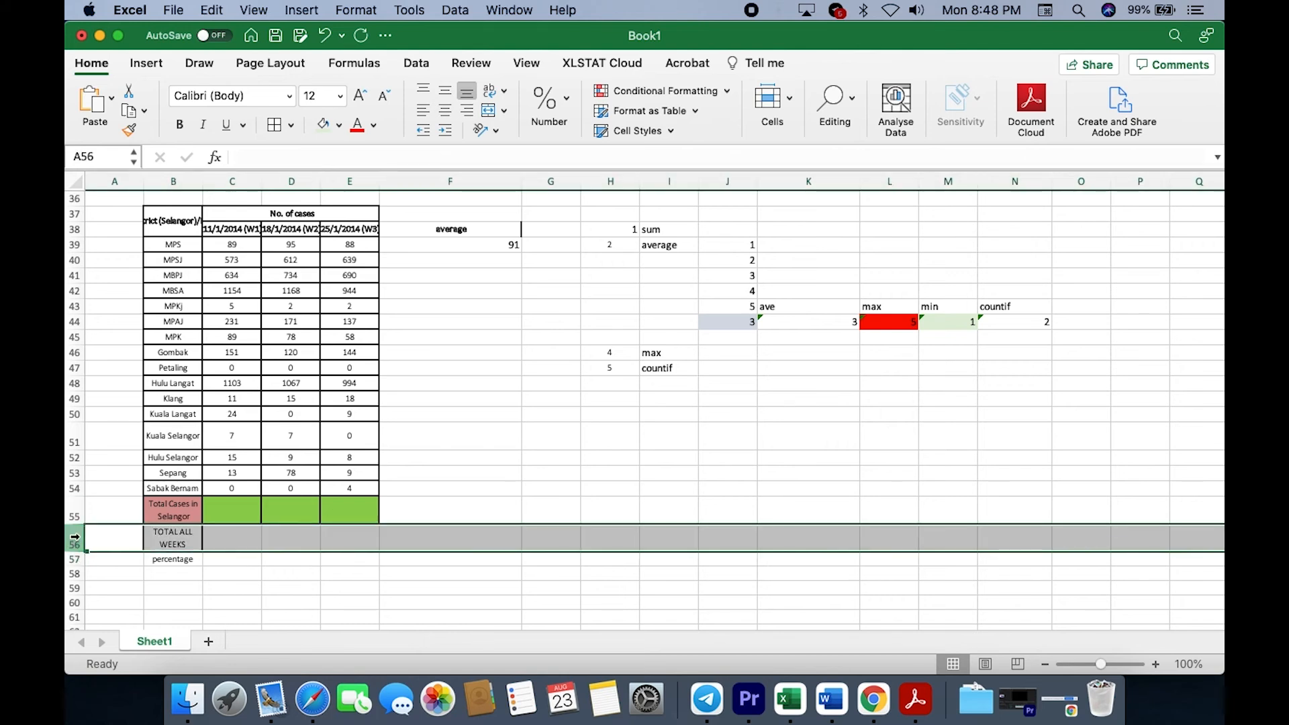
right_click(74, 538)
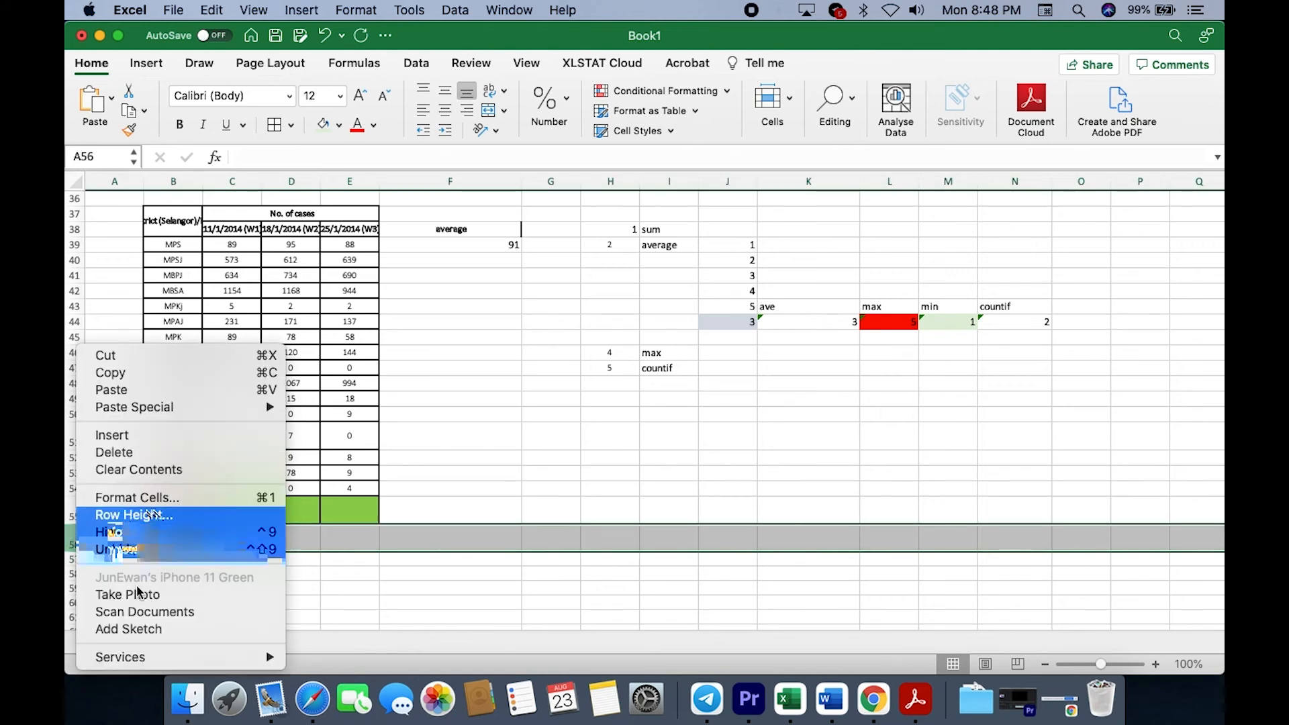
left_click(121, 436)
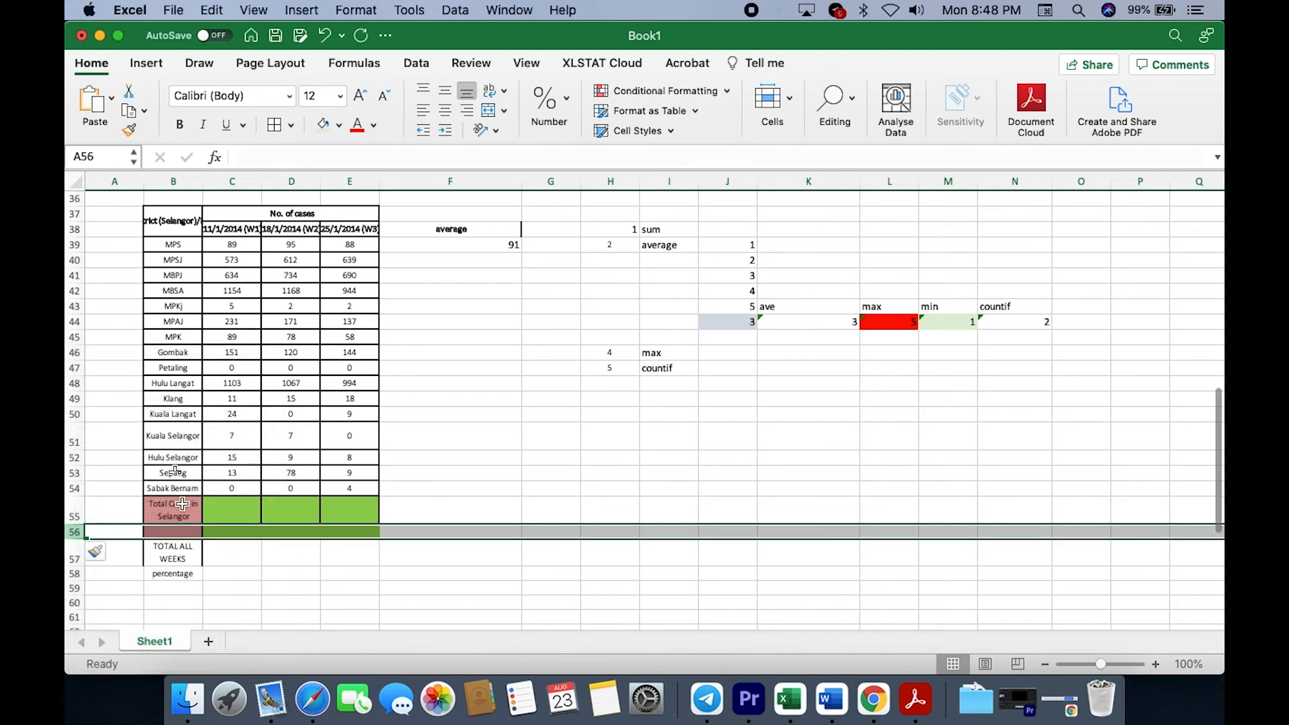
- Highlight question 7 on the district averages in the Word document, and enter the label AVERAGE in B56 of the Excel sheet
left_click(182, 534)
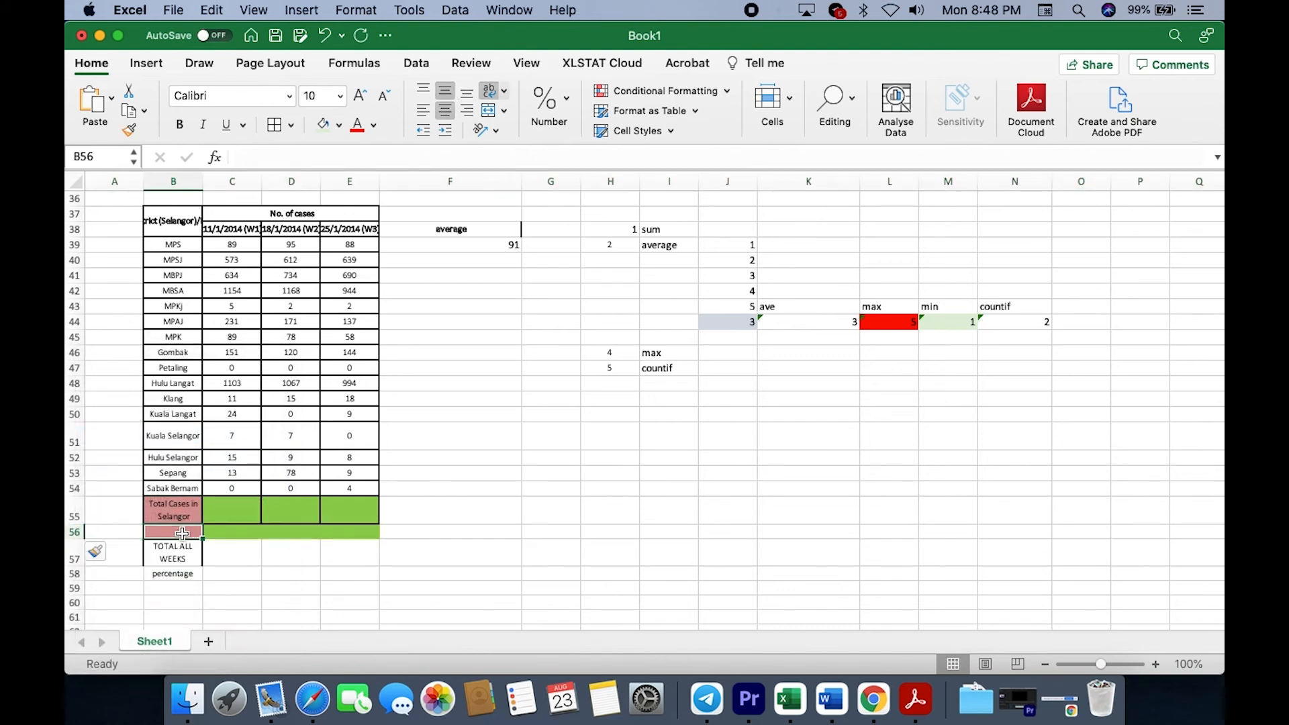
key("super+Tab")
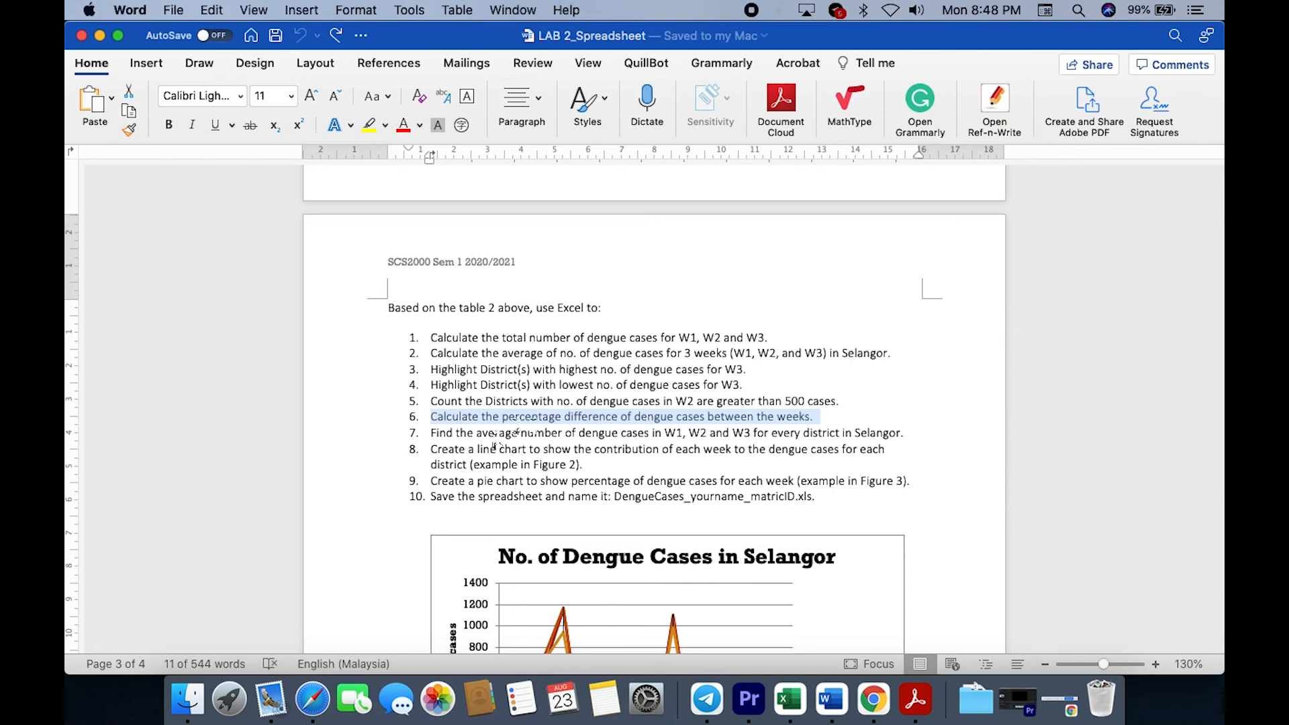
left_click_drag(431, 433, 891, 435)
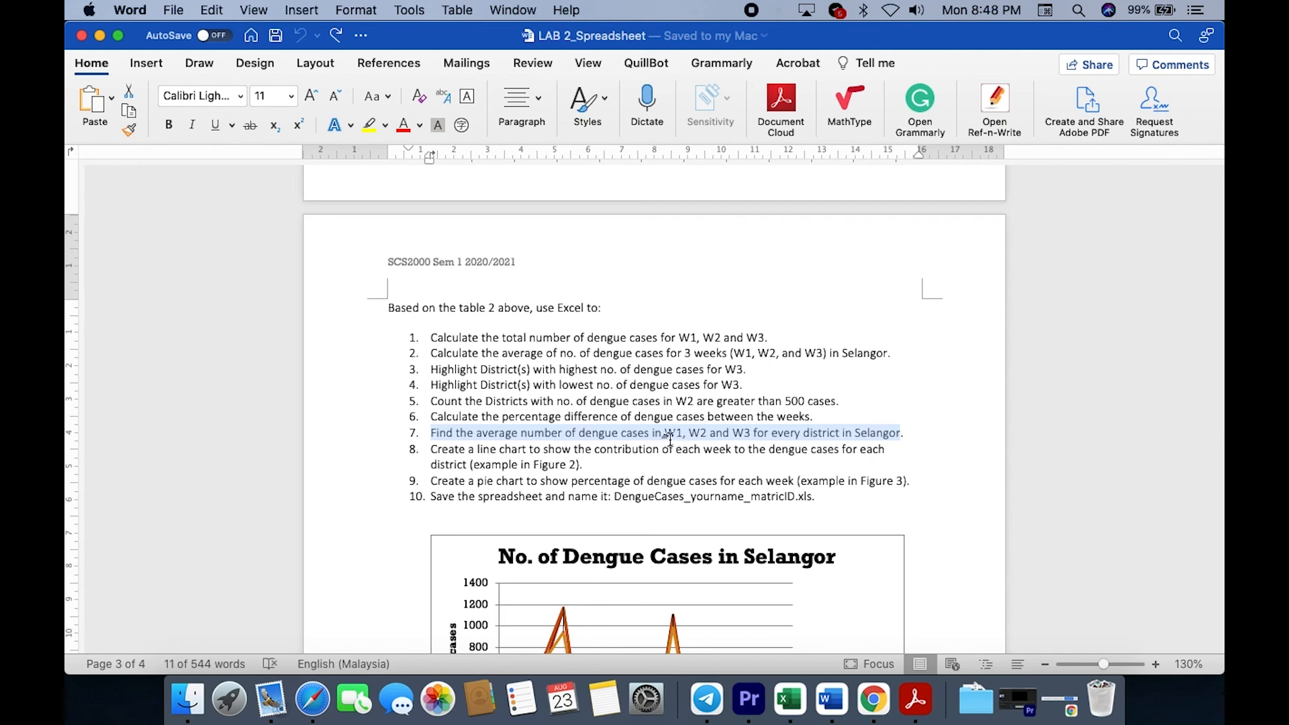
key("super+Tab")
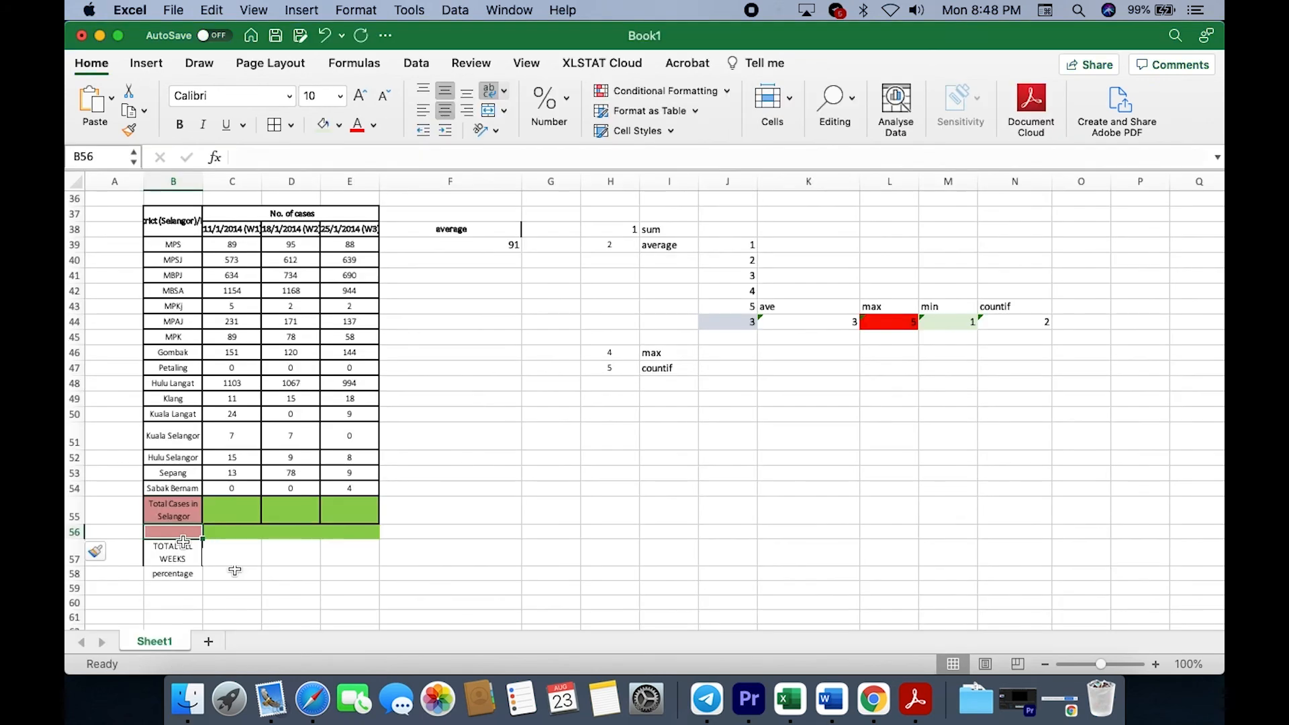
type("AVERAGE")
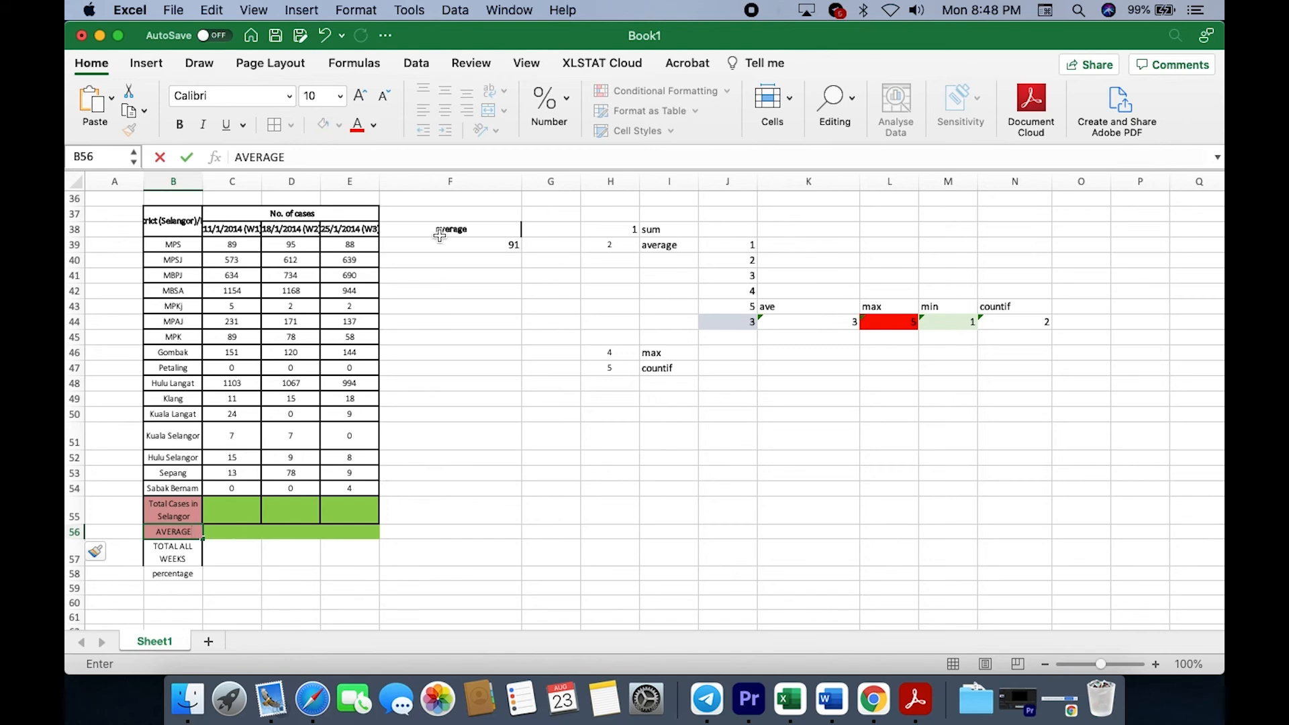
- Change the heading in F38 to AVERAGE TOTAL 3 WEEKS
left_click(488, 225)
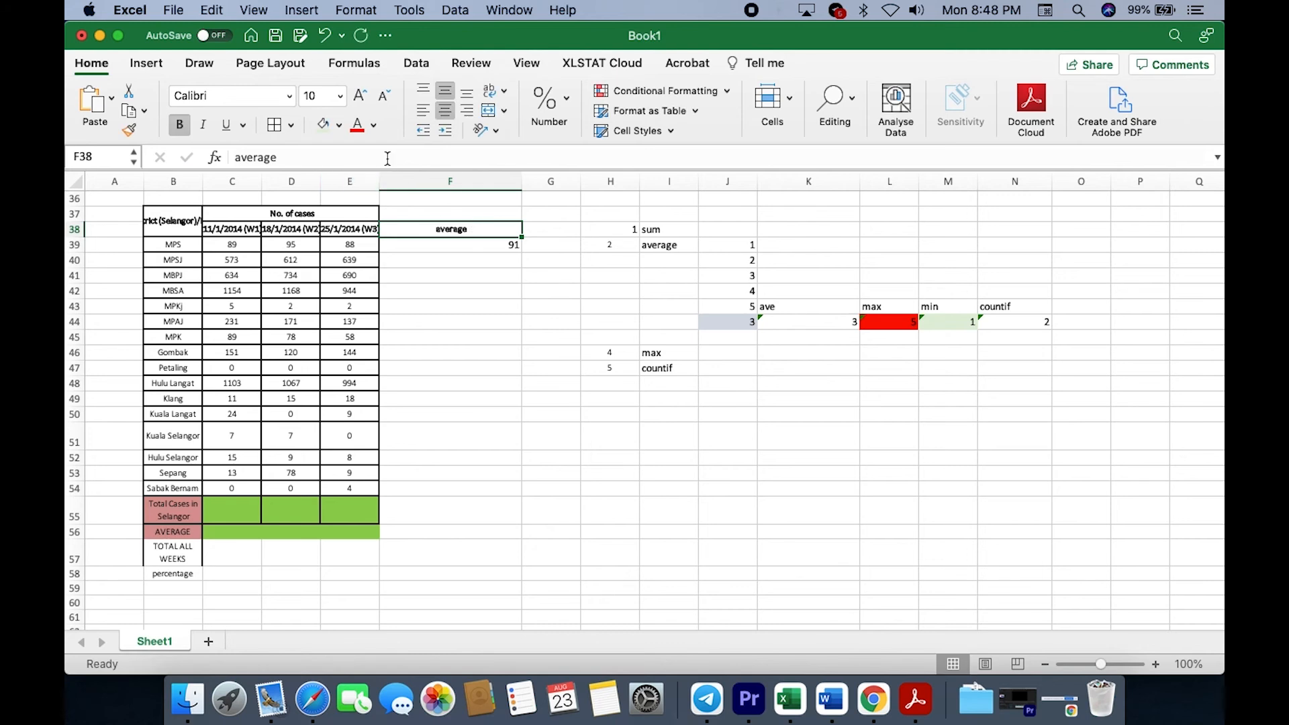
type("AVERAGE")
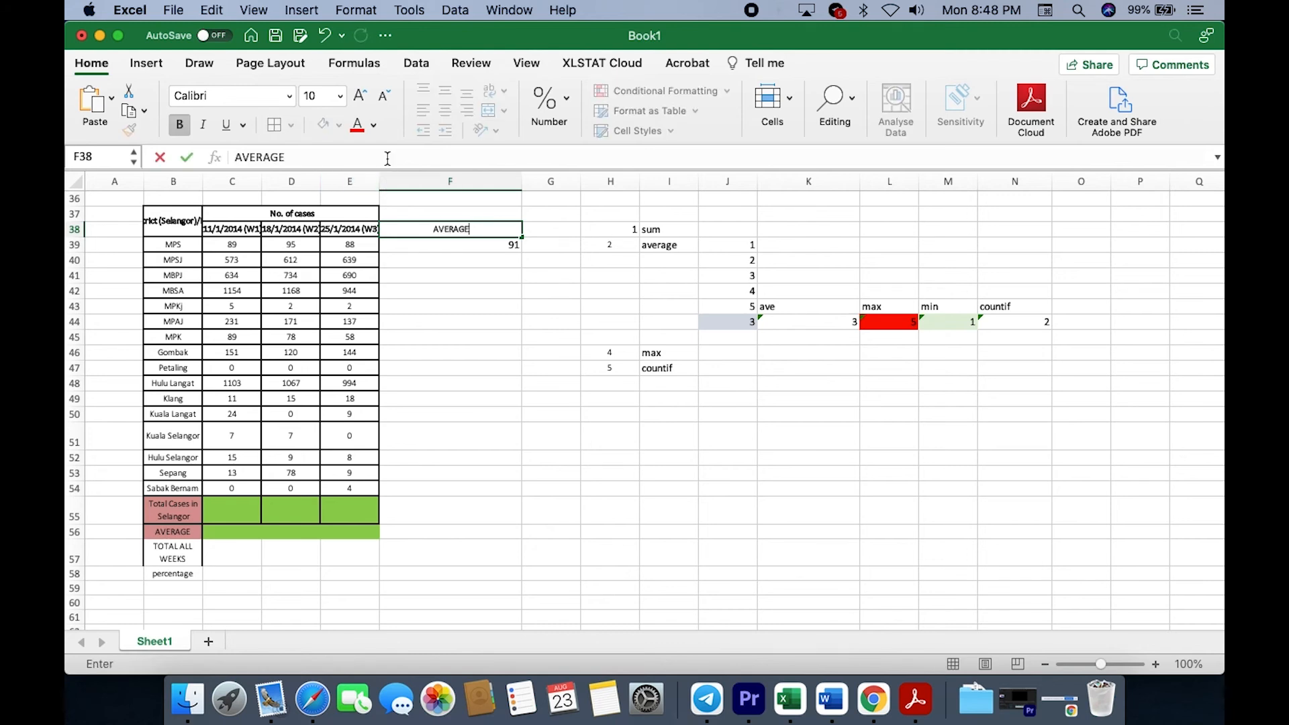
type(" TOTAL 3 WEEKS")
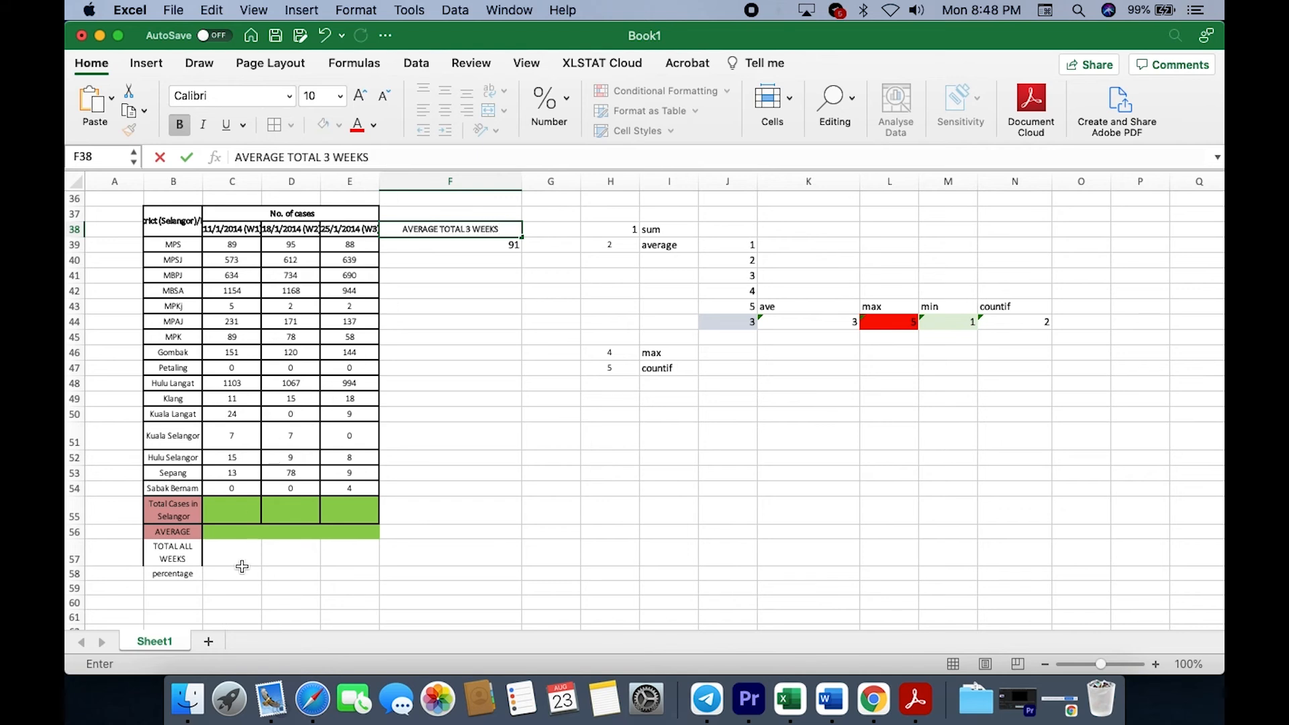
left_click(230, 534)
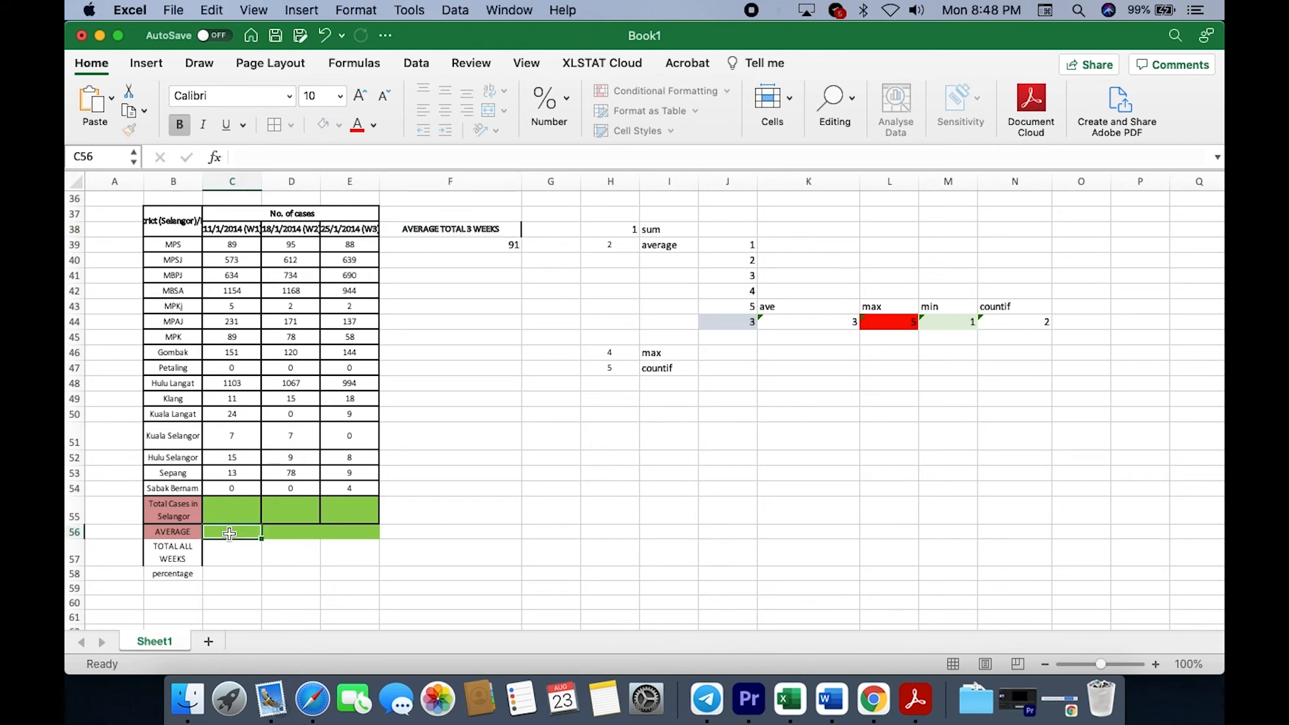
- Go over the AVERAGE row, matching case ranges C39:C54 and D39:D54 with their average cells C56 and D56
left_click(186, 532)
left_click(343, 155)
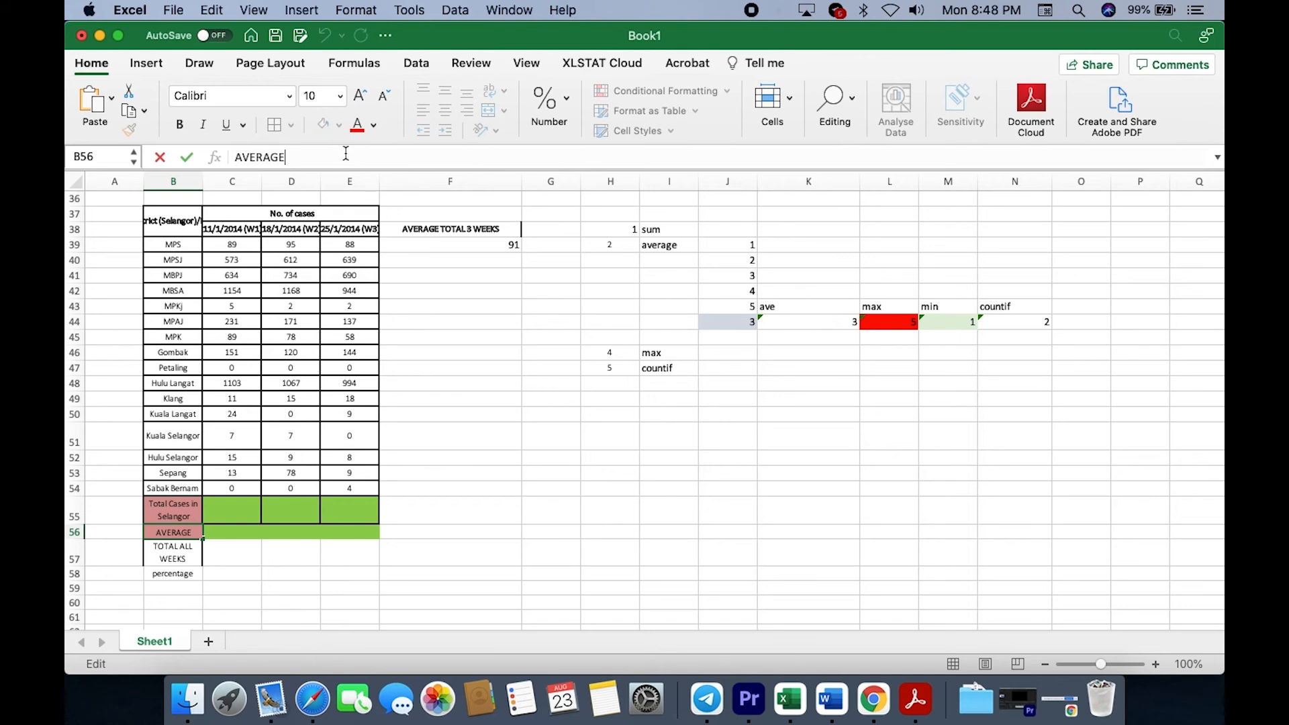
left_click(243, 530)
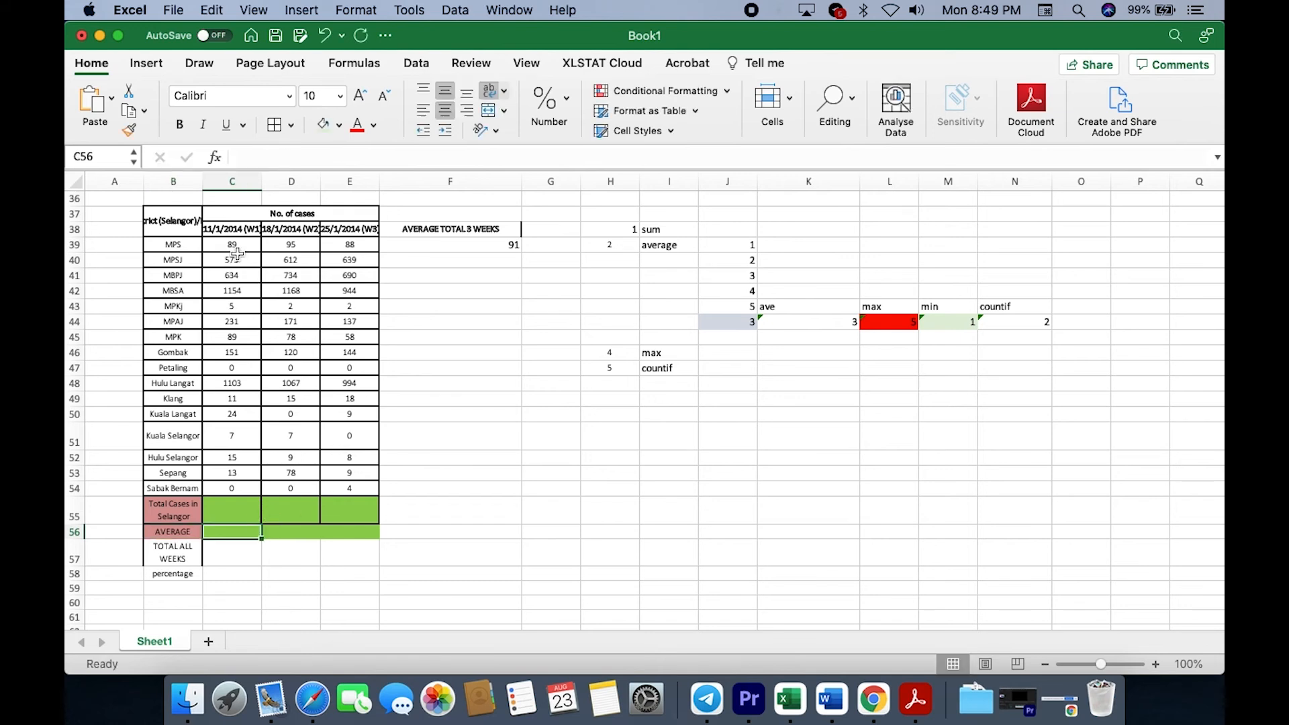
left_click_drag(240, 247, 245, 489)
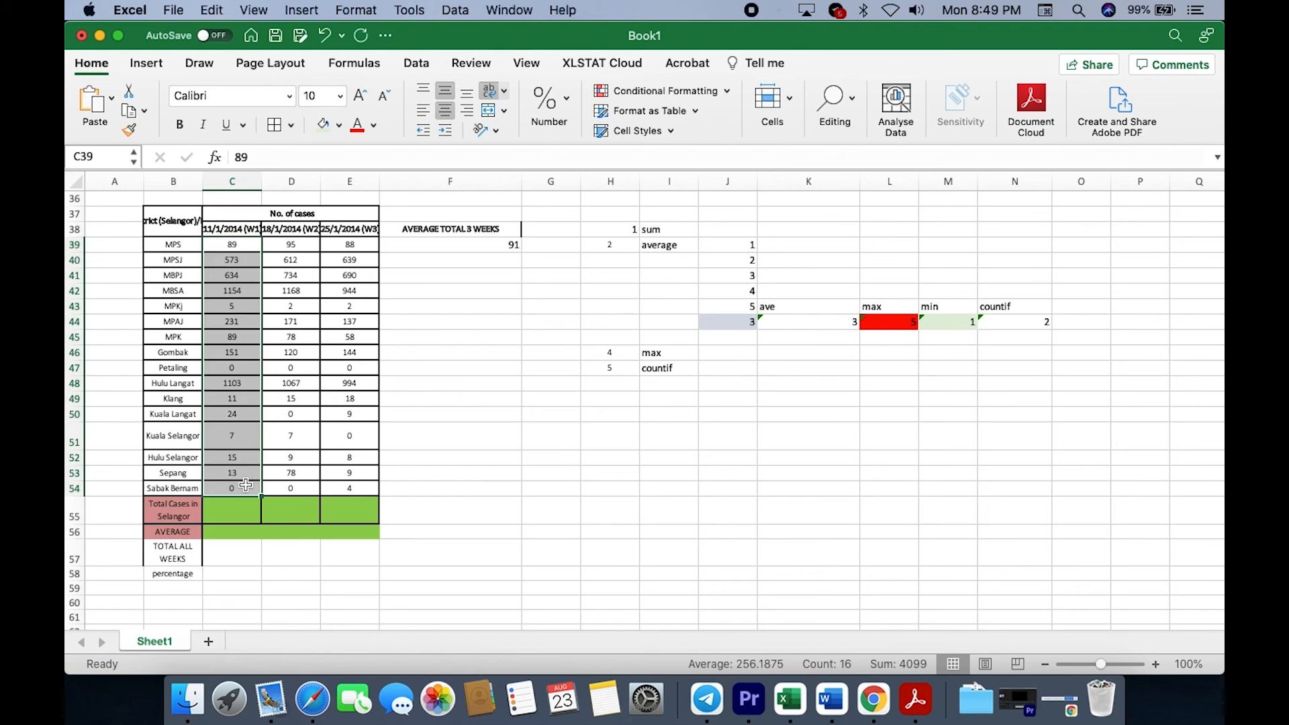
left_click(232, 533)
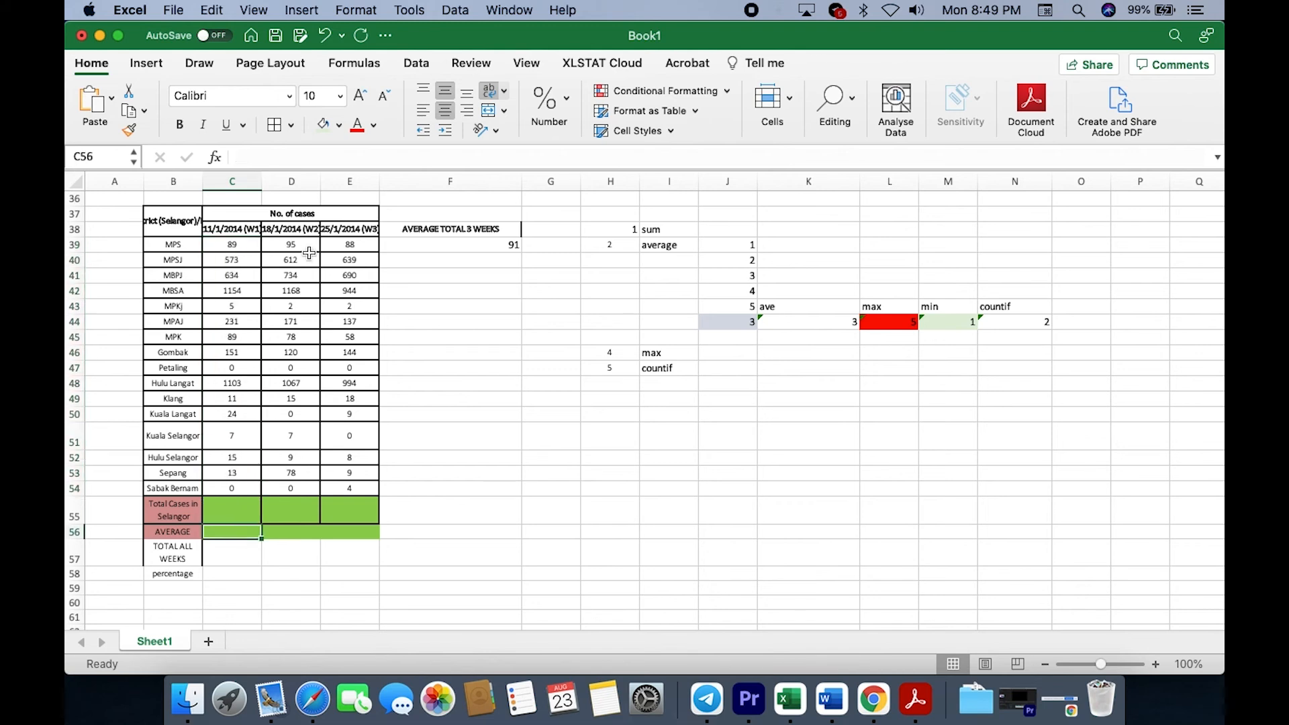
left_click_drag(309, 248, 305, 489)
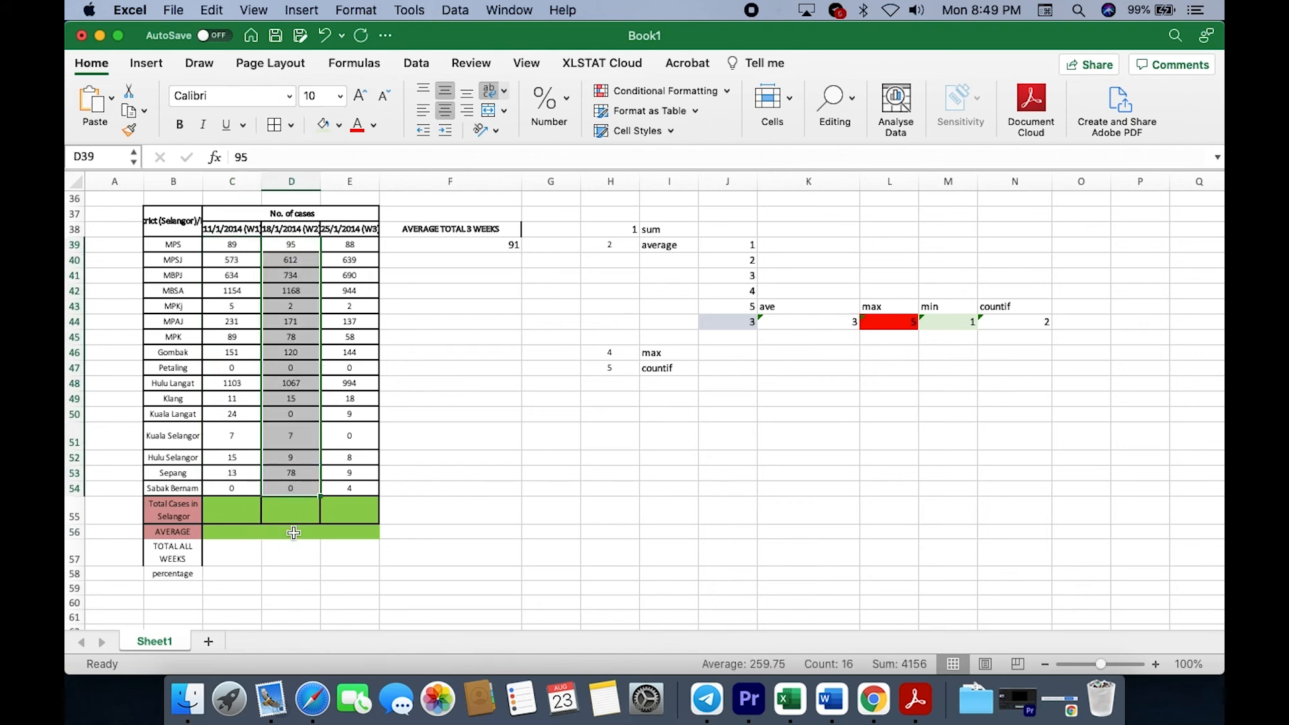
left_click(293, 533)
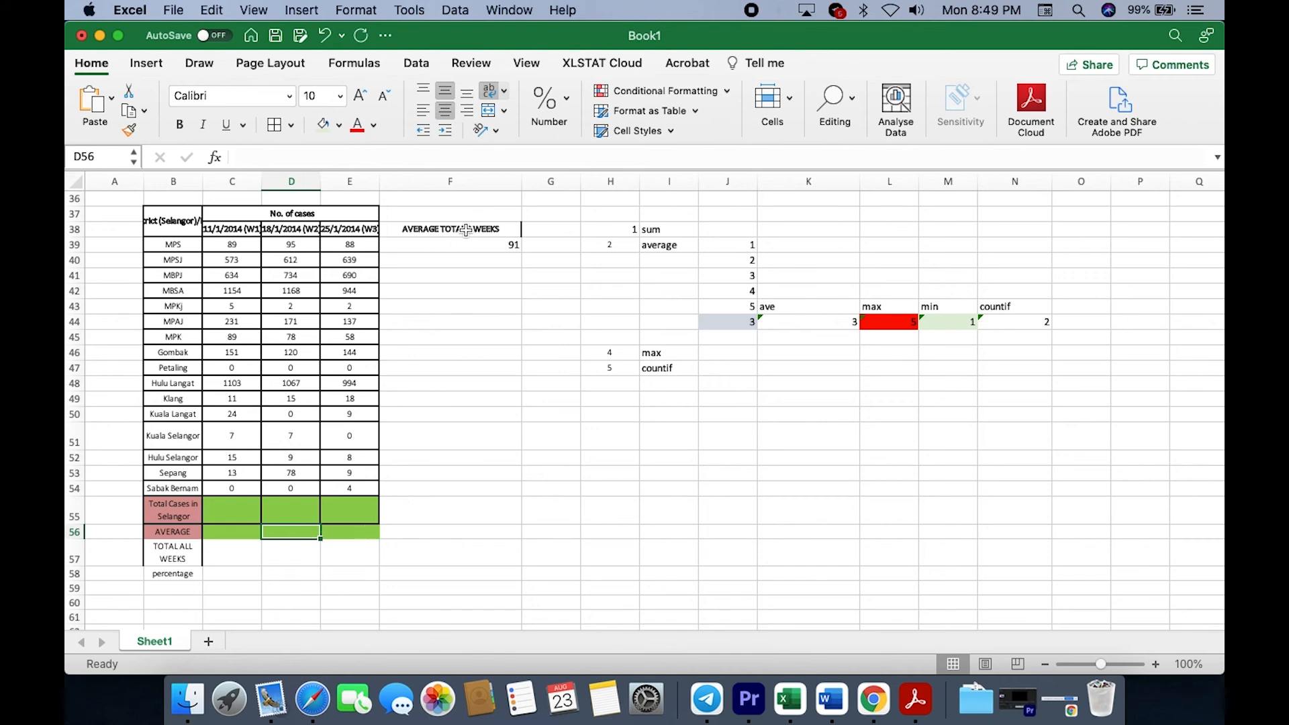
- Review the three-week average heading in F38 and the example AVERAGE formula in K44
left_click(486, 228)
left_click(665, 249)
left_click(769, 307)
left_click(812, 324)
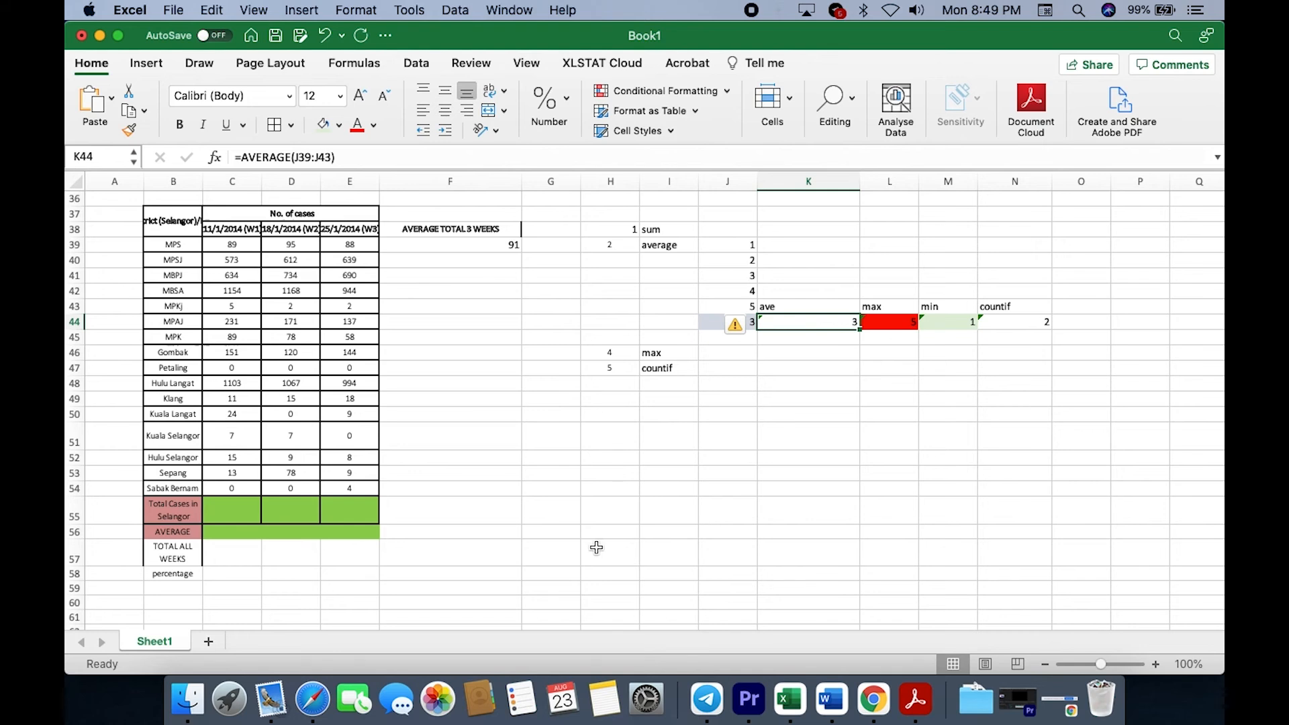
- Examine the Figure 2 line chart example in the Word lab document, and return to the Excel workbook
key("super+Tab")
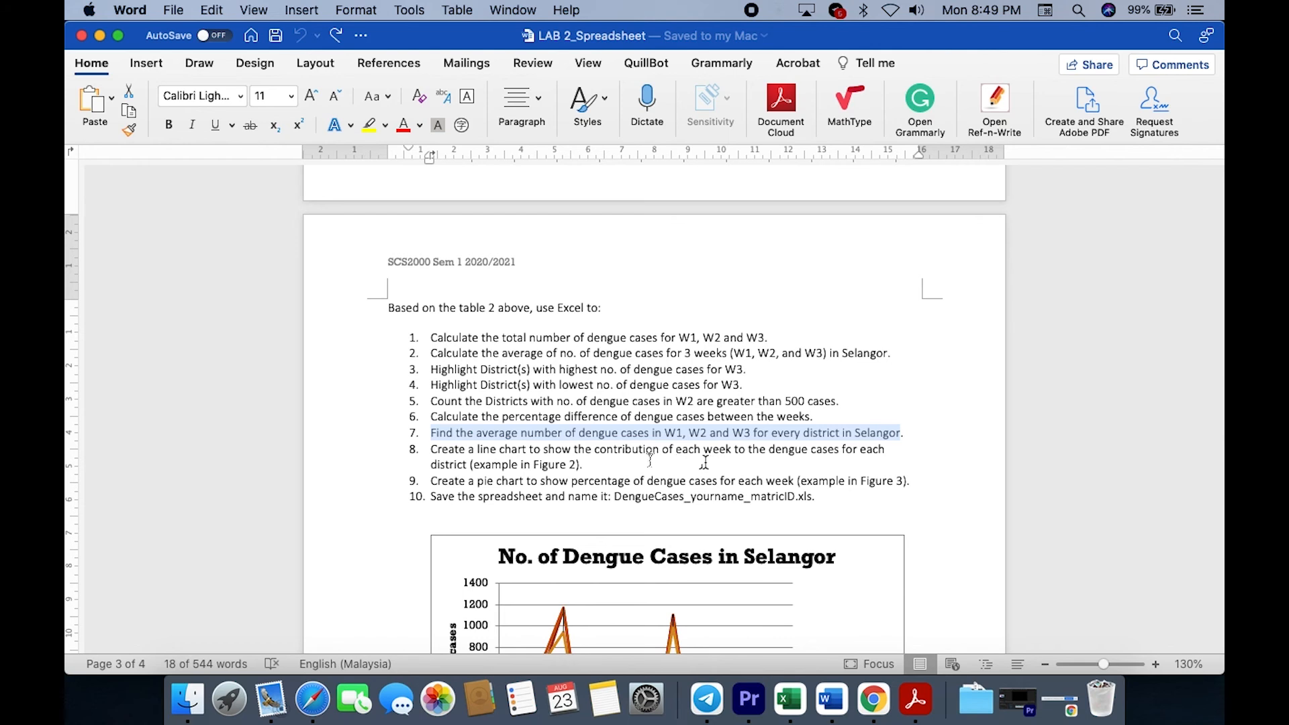
scroll(701, 463, "down", 4)
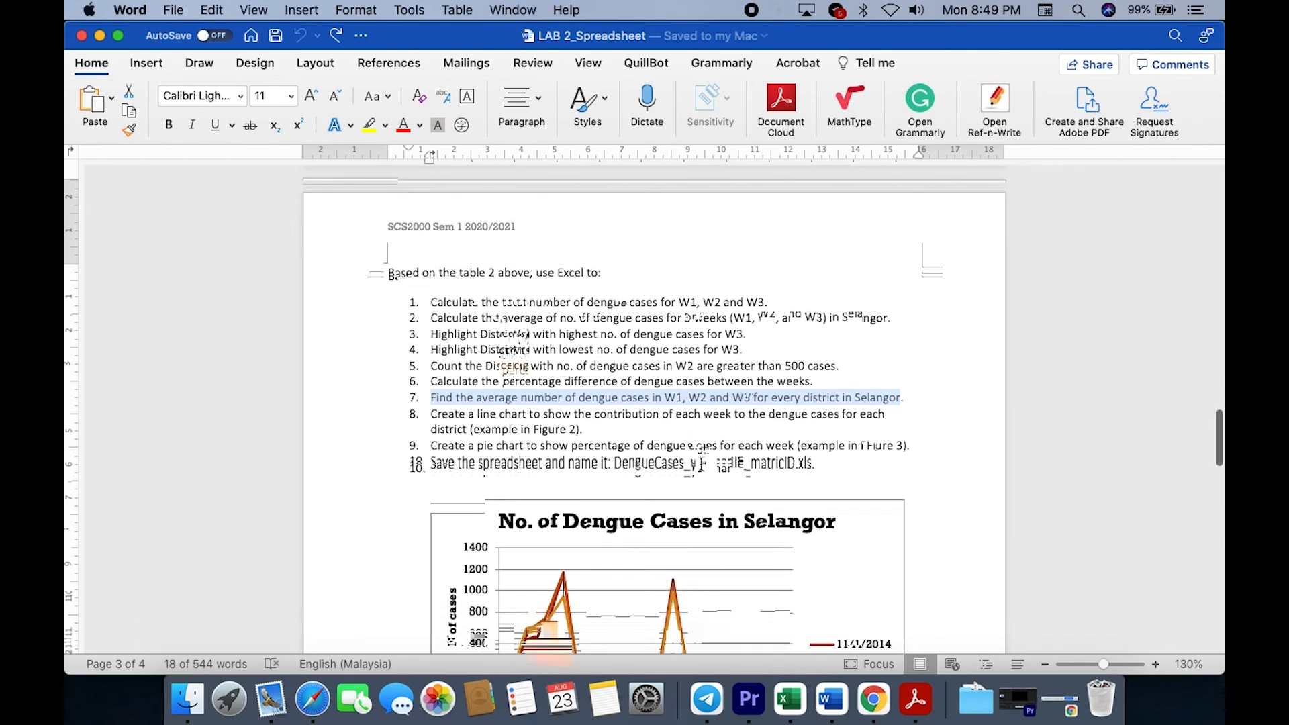
scroll(701, 463, "down", 5)
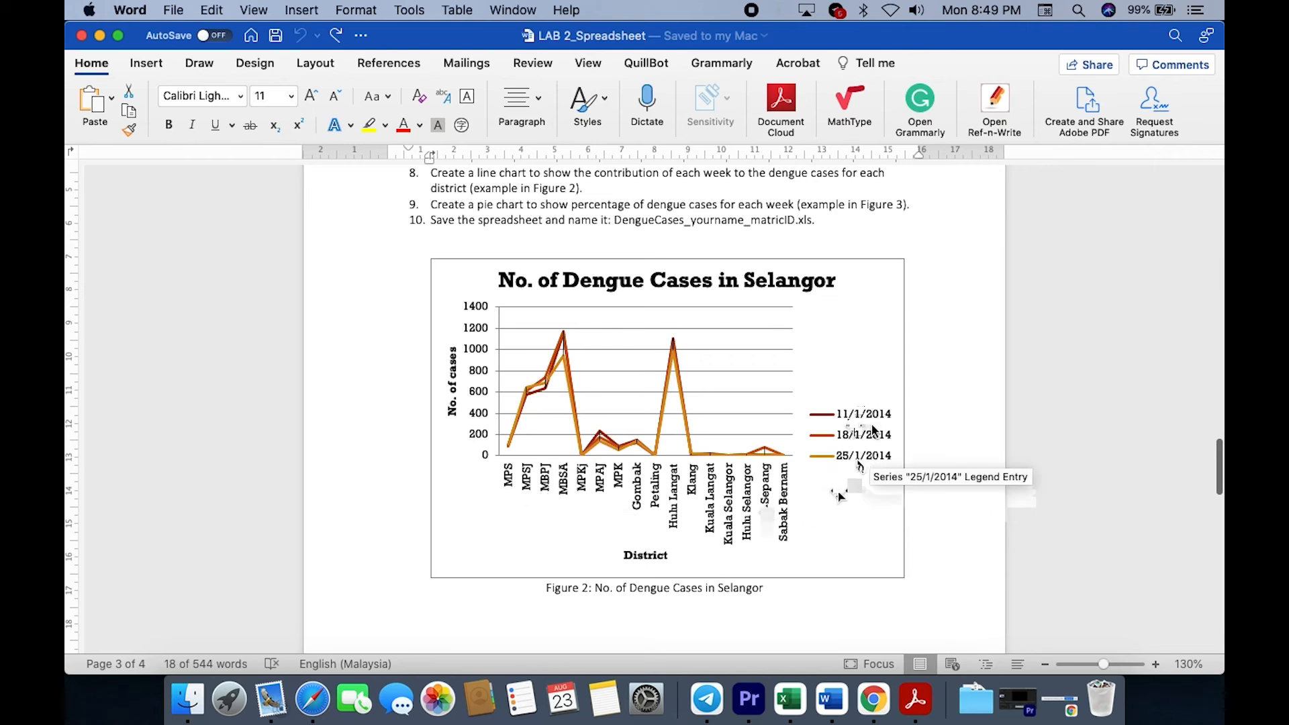
key("super+Tab")
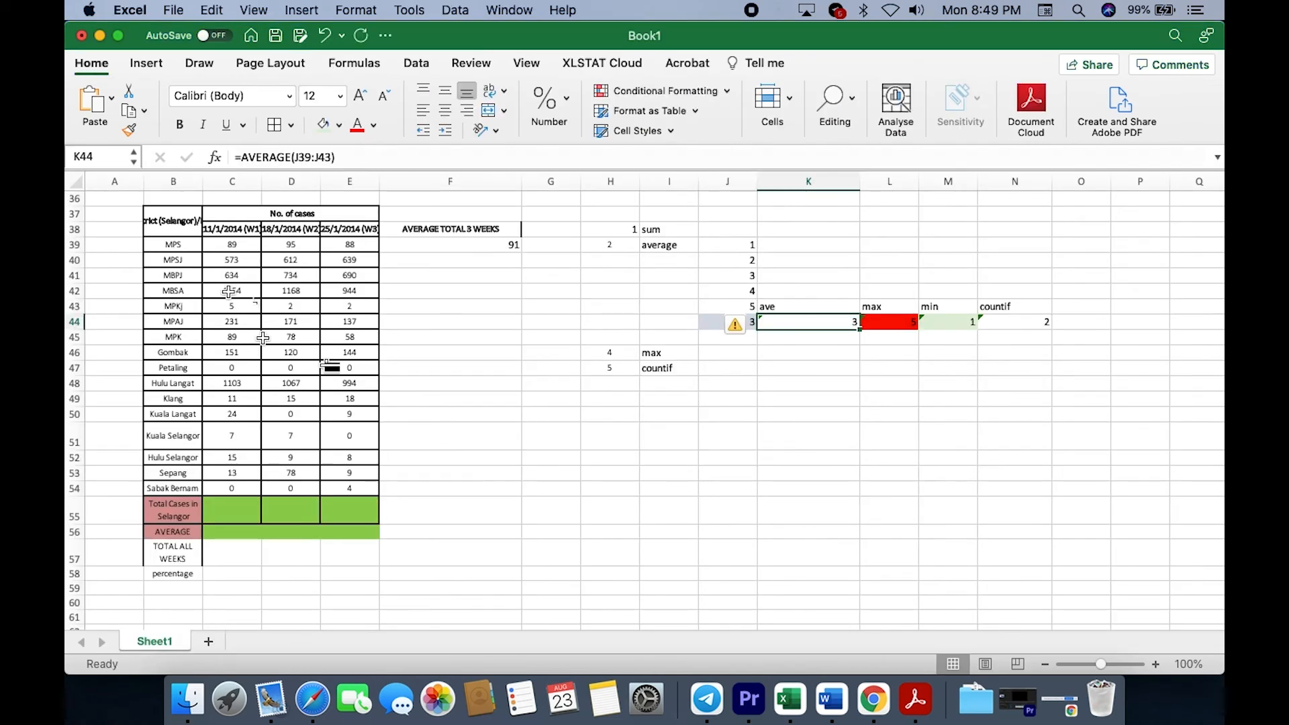
- Autofit column B to its contents and select the district cases table in B37:E54
double_click(202, 182)
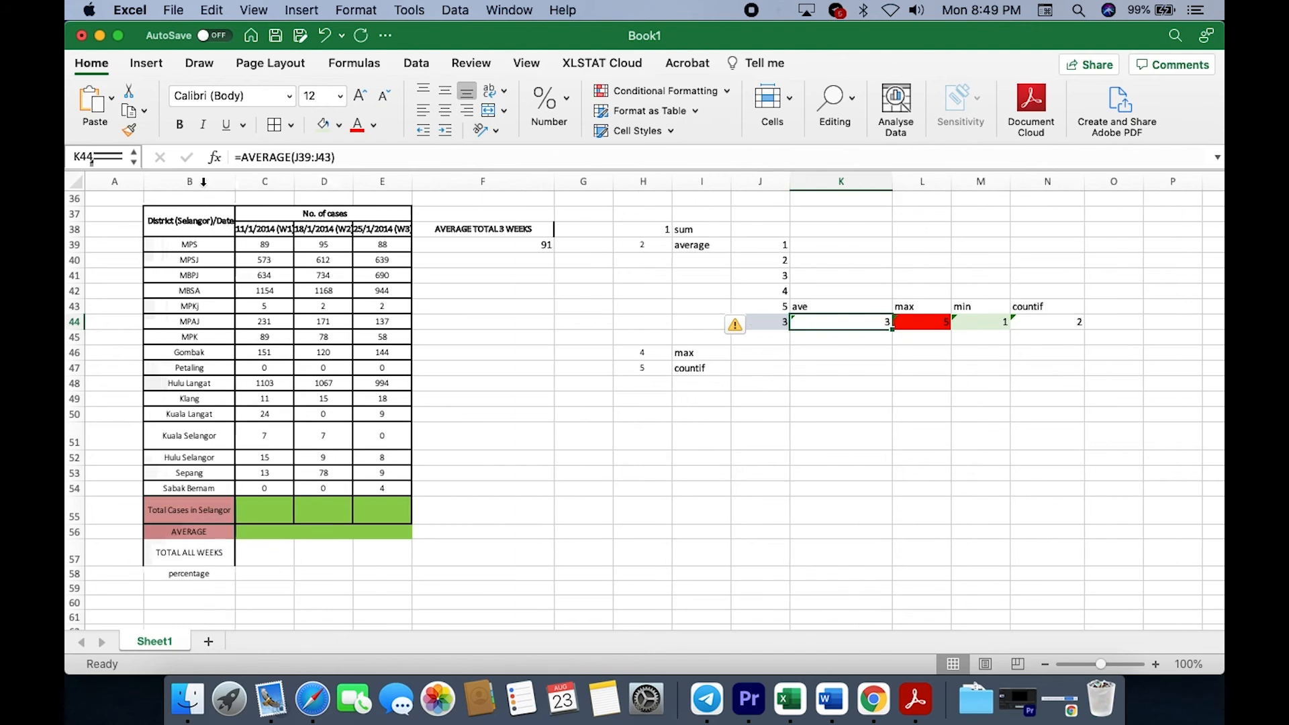
left_click(163, 216)
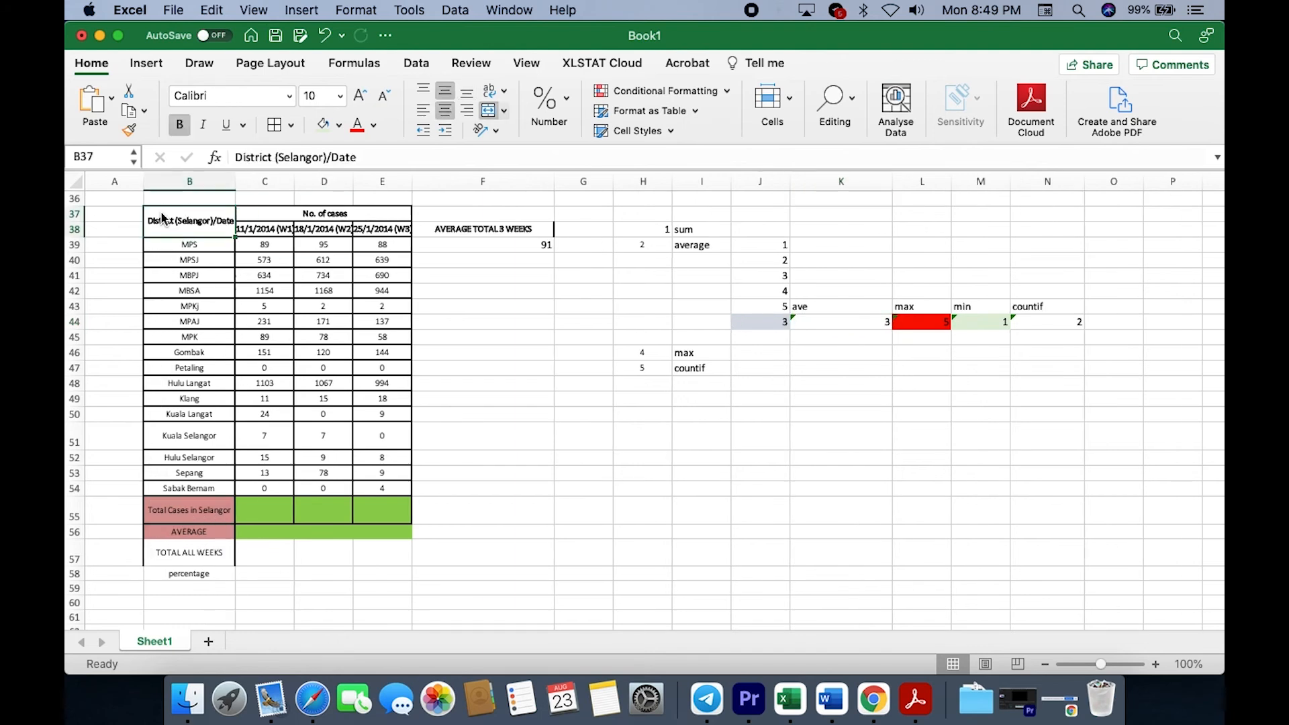
left_click(394, 485, "shift")
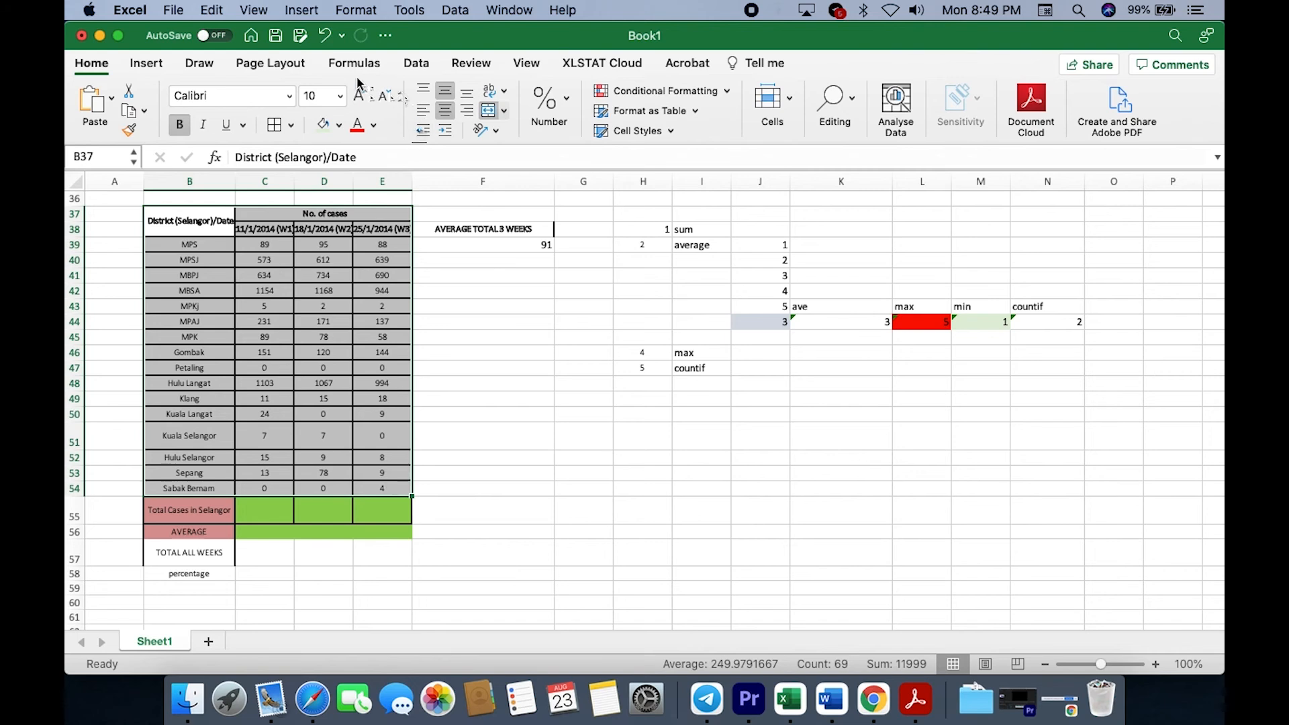
- Browse the recommended charts and insert a basic 2-D line chart of the selected district cases table
left_click(155, 64)
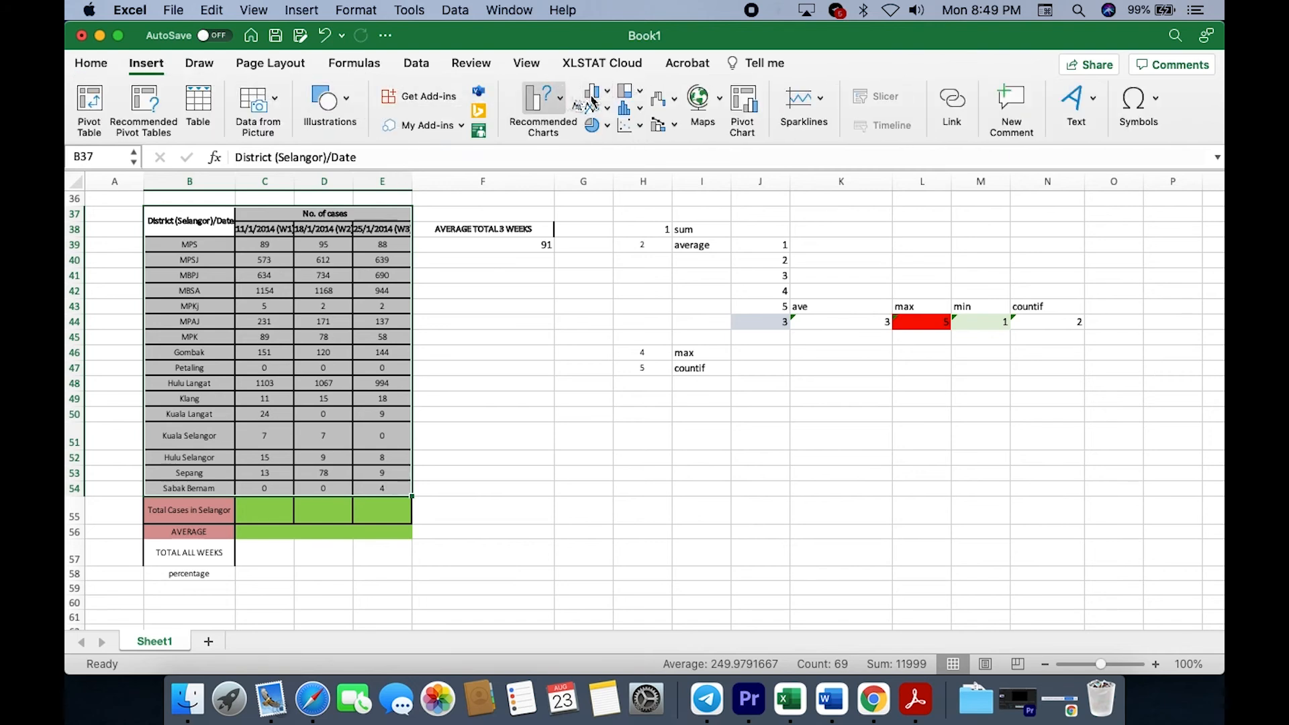
left_click(560, 100)
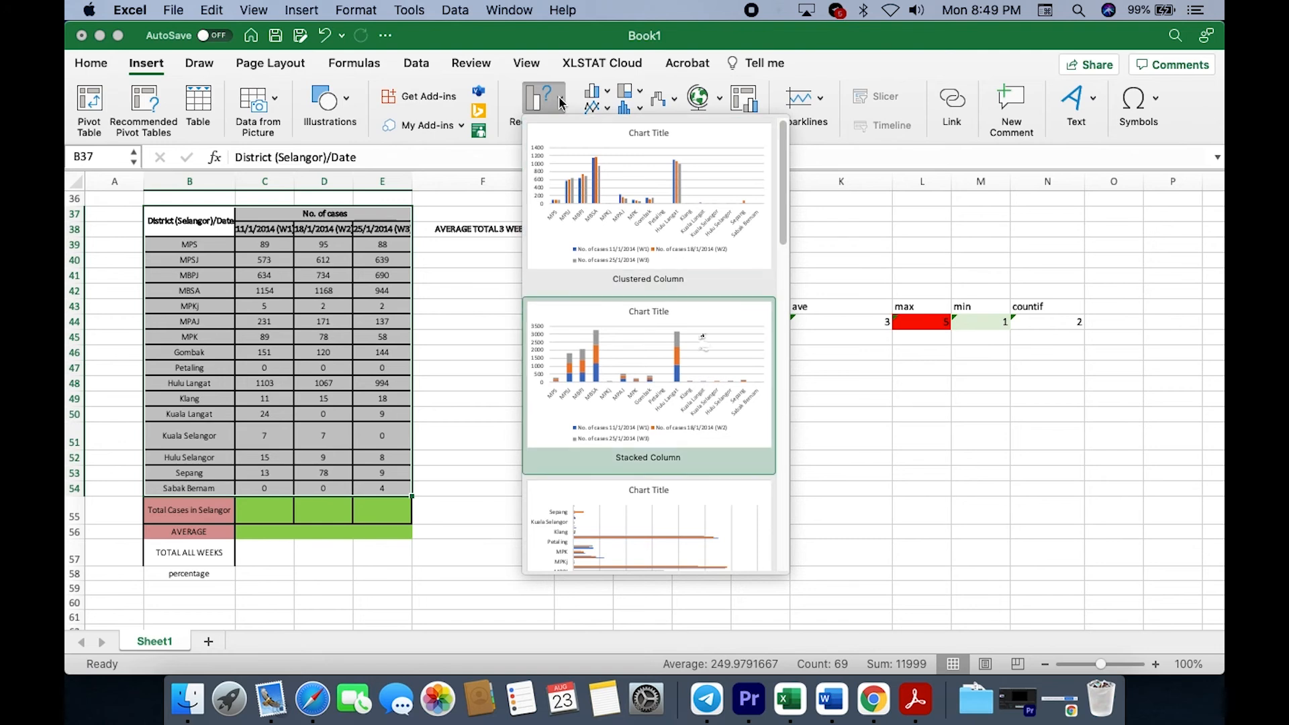
scroll(695, 353, "down", 10)
scroll(695, 353, "down", 10)
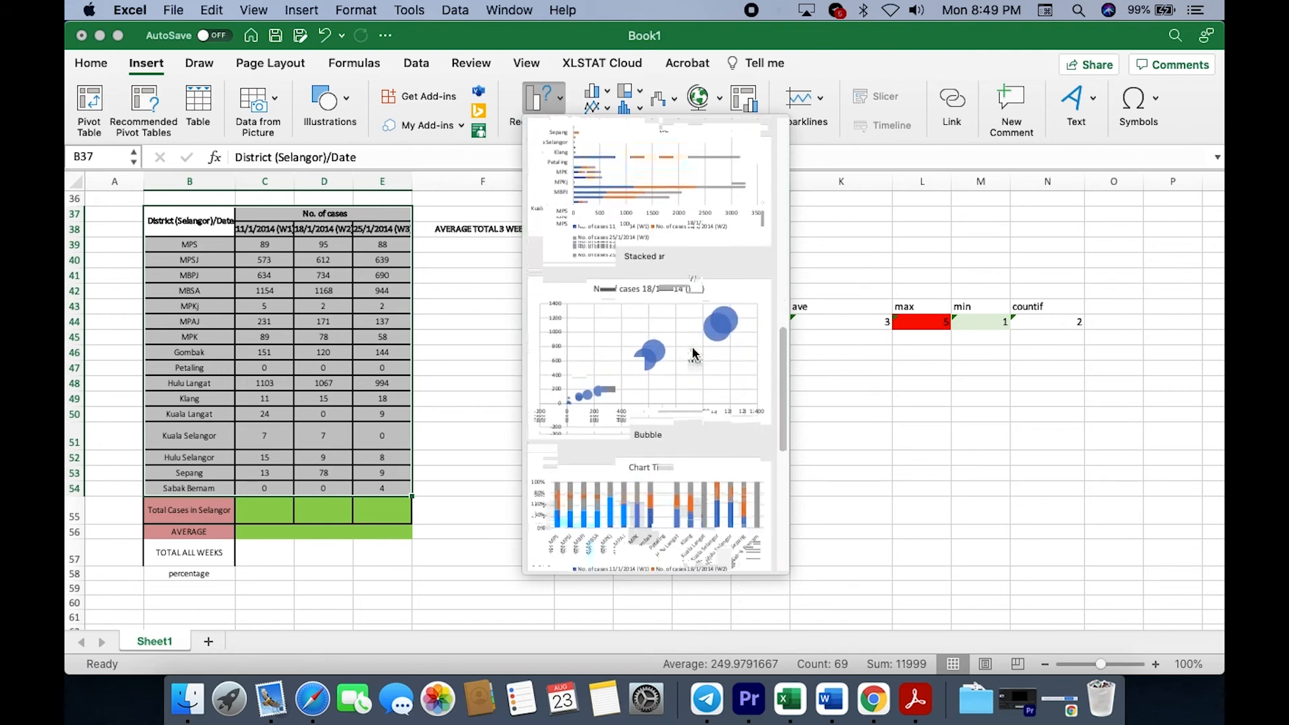
scroll(693, 354, "up", 20)
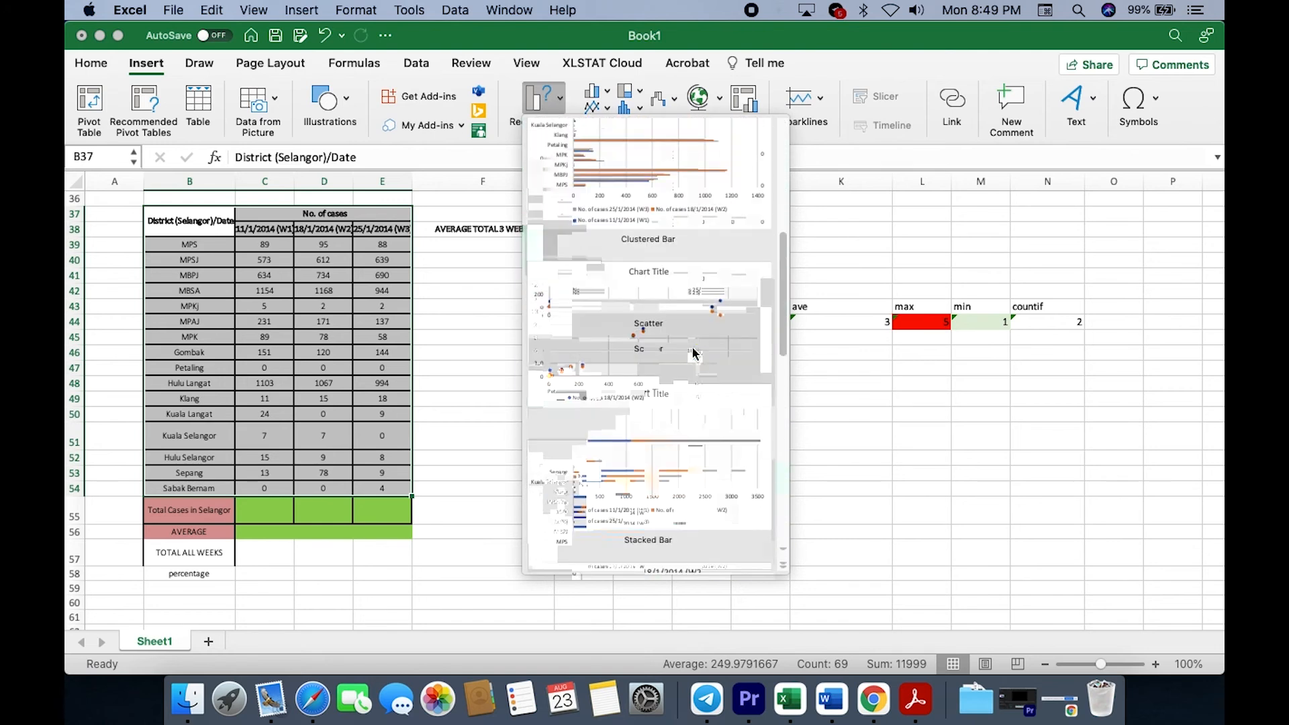
left_click(610, 110)
left_click(608, 106)
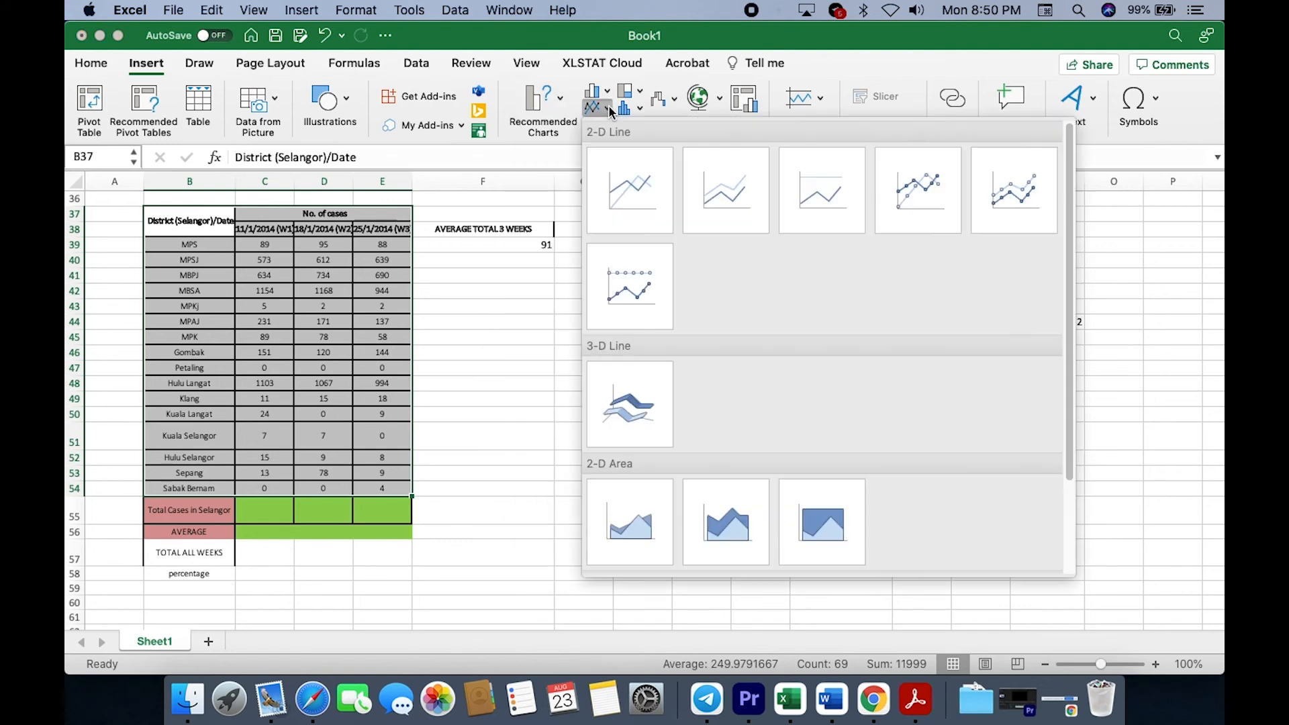
left_click(650, 179)
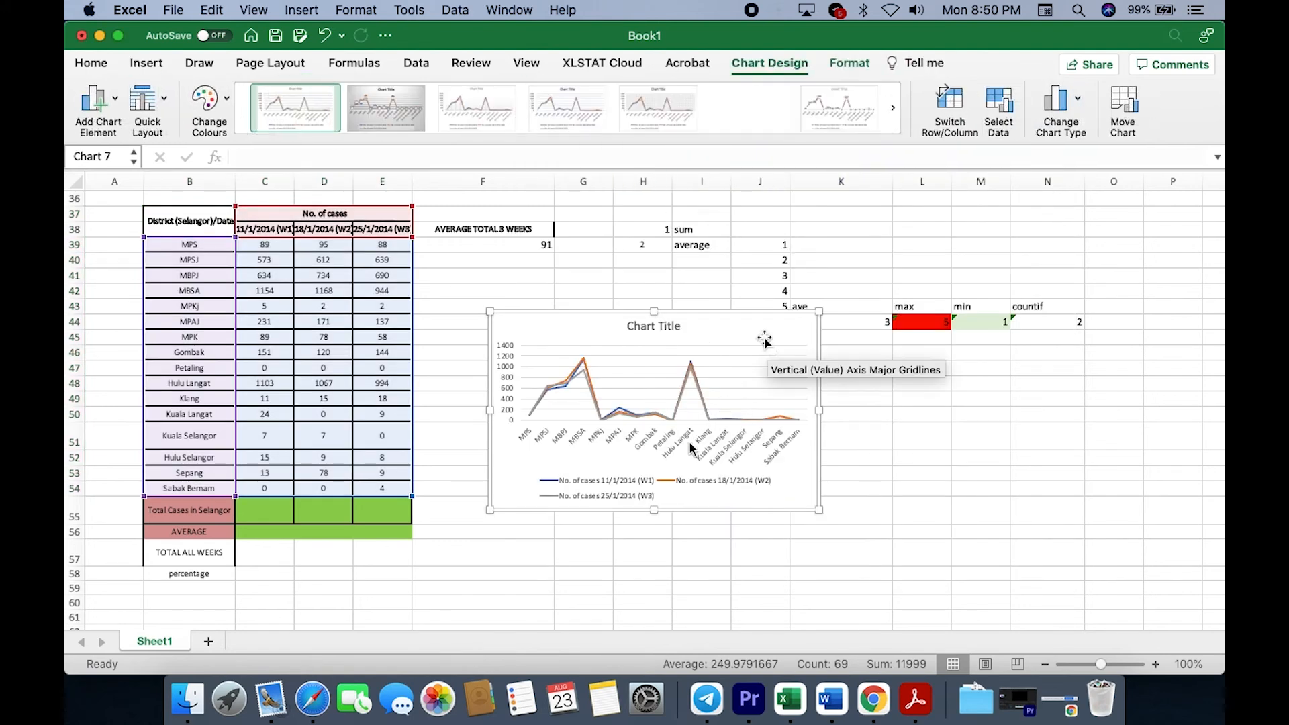
- Enlarge the line chart to span about columns F to M and select its frame
left_click_drag(819, 509, 964, 568)
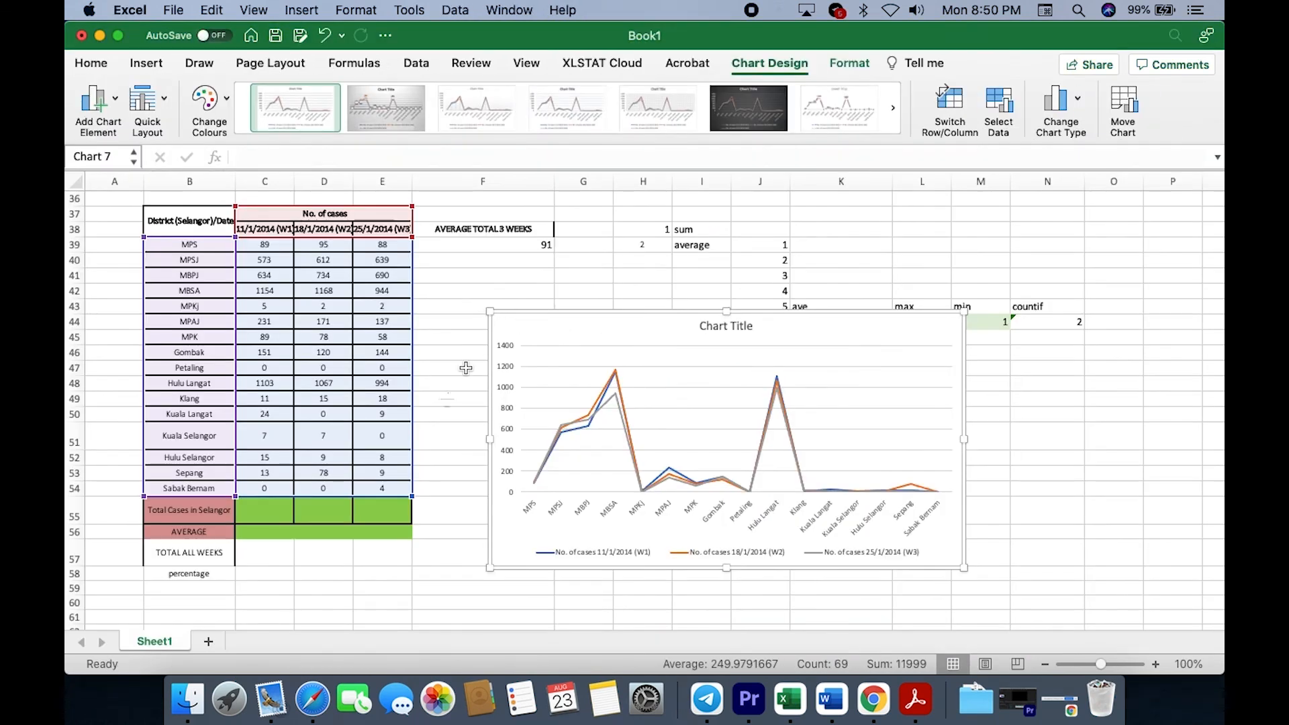
left_click(462, 398)
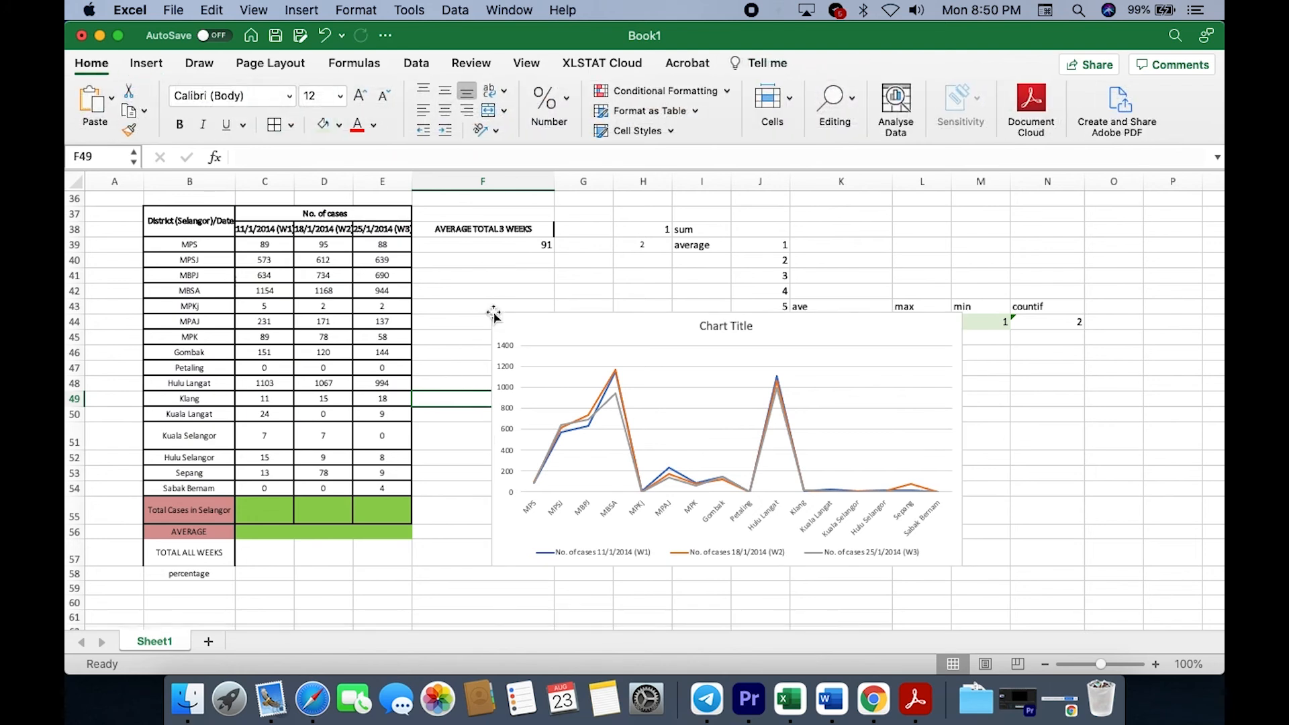
left_click(494, 316)
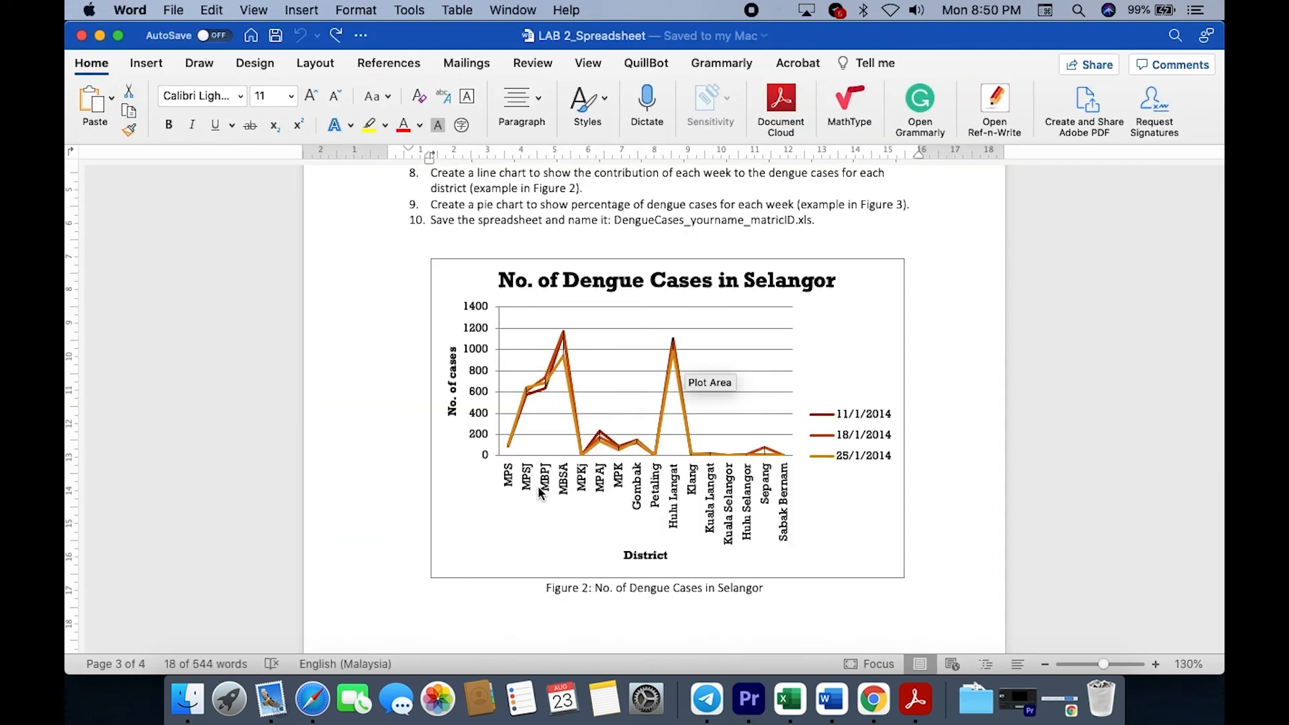
- Examine tasks 8 and 9 and the Figure 3 pie chart example in the Word lab document
scroll(541, 493, "up", 3)
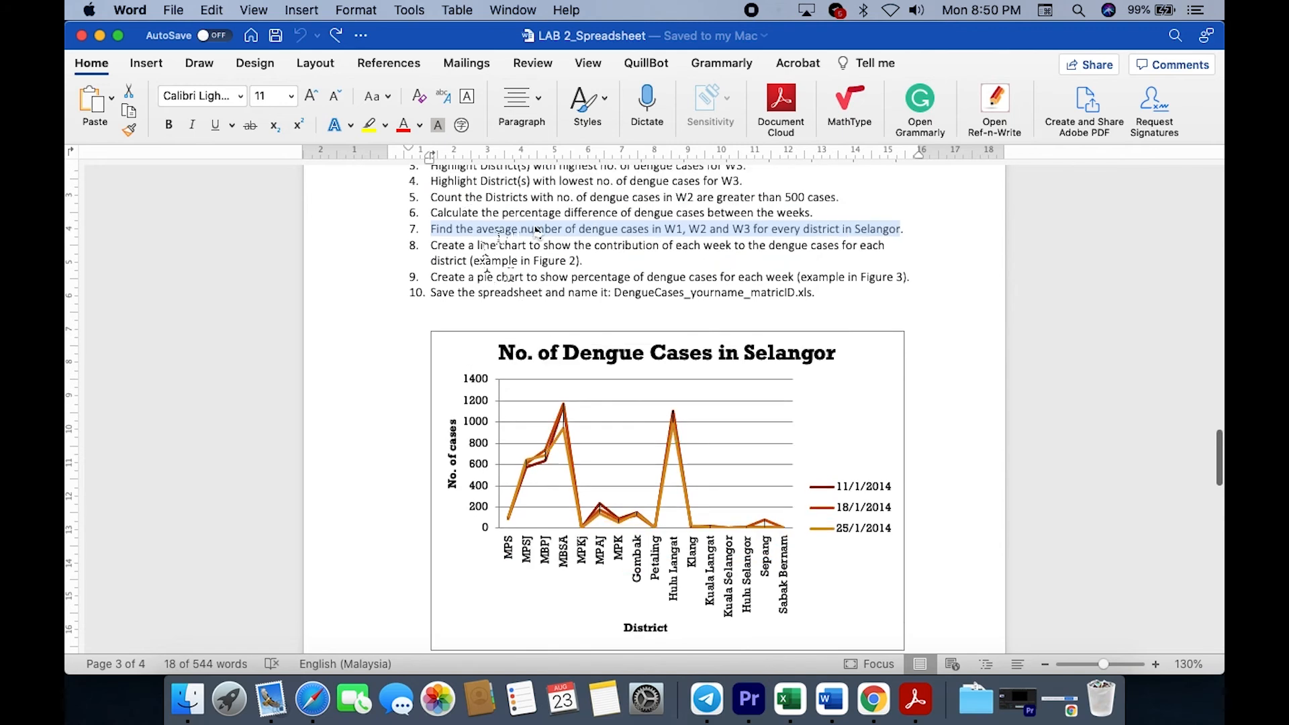
left_click_drag(529, 246, 523, 282)
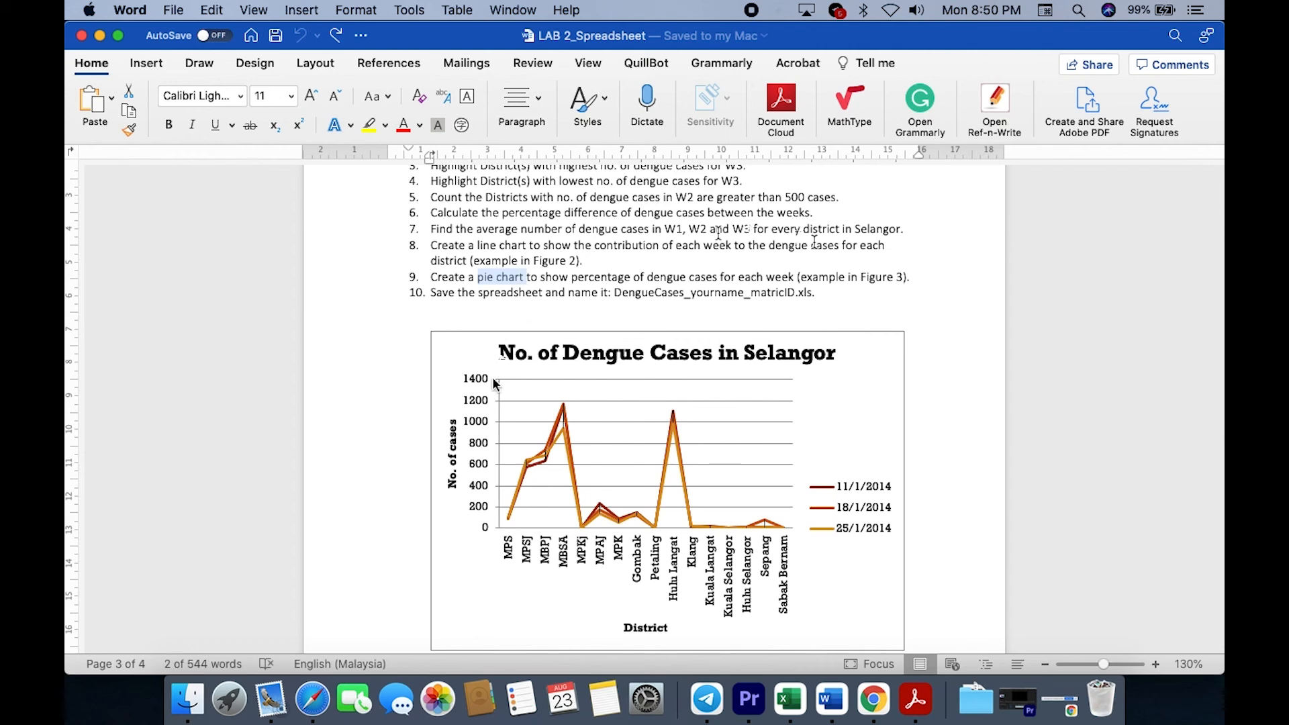
scroll(924, 286, "down", 15)
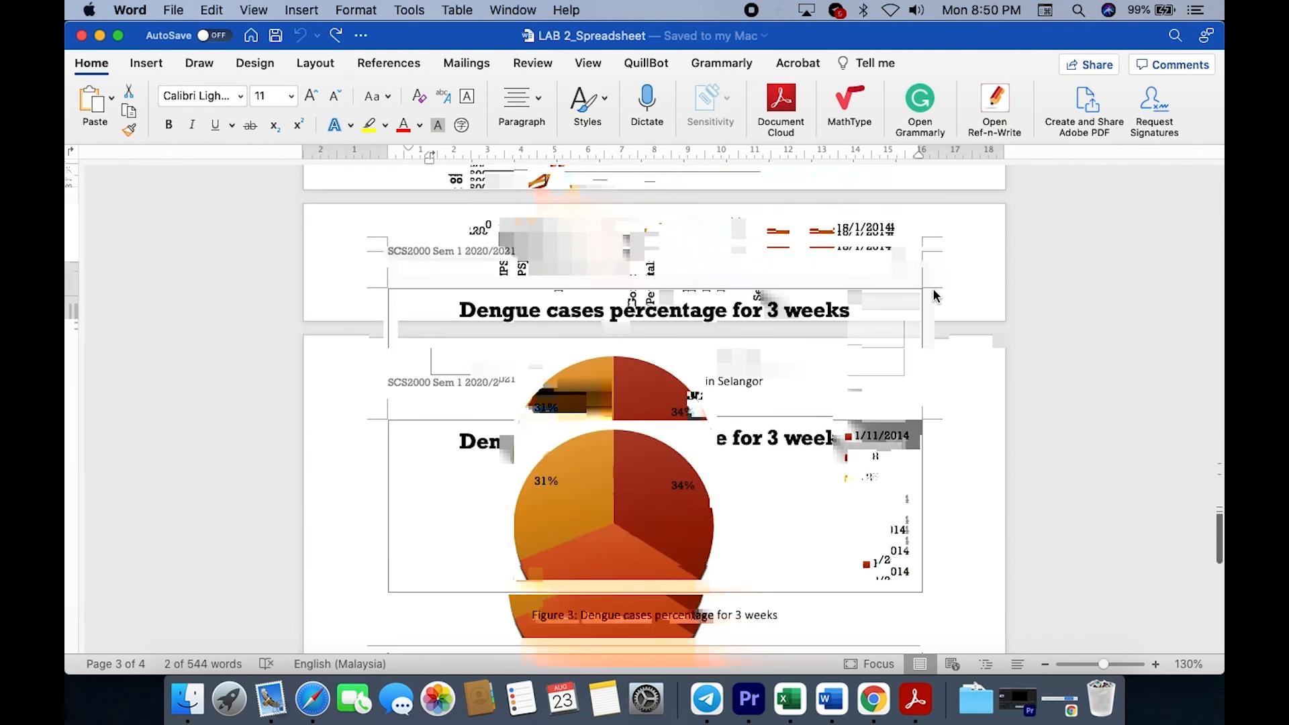
scroll(843, 356, "up", 2)
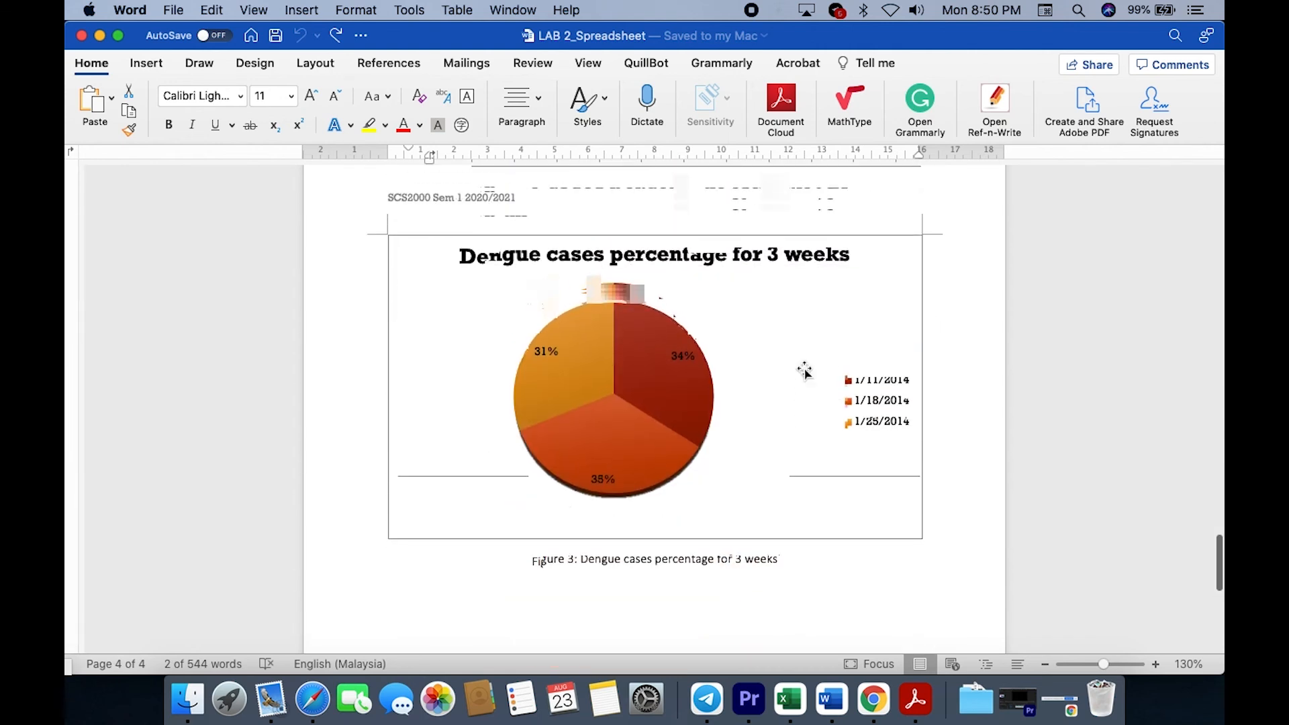
scroll(711, 260, "up", 8)
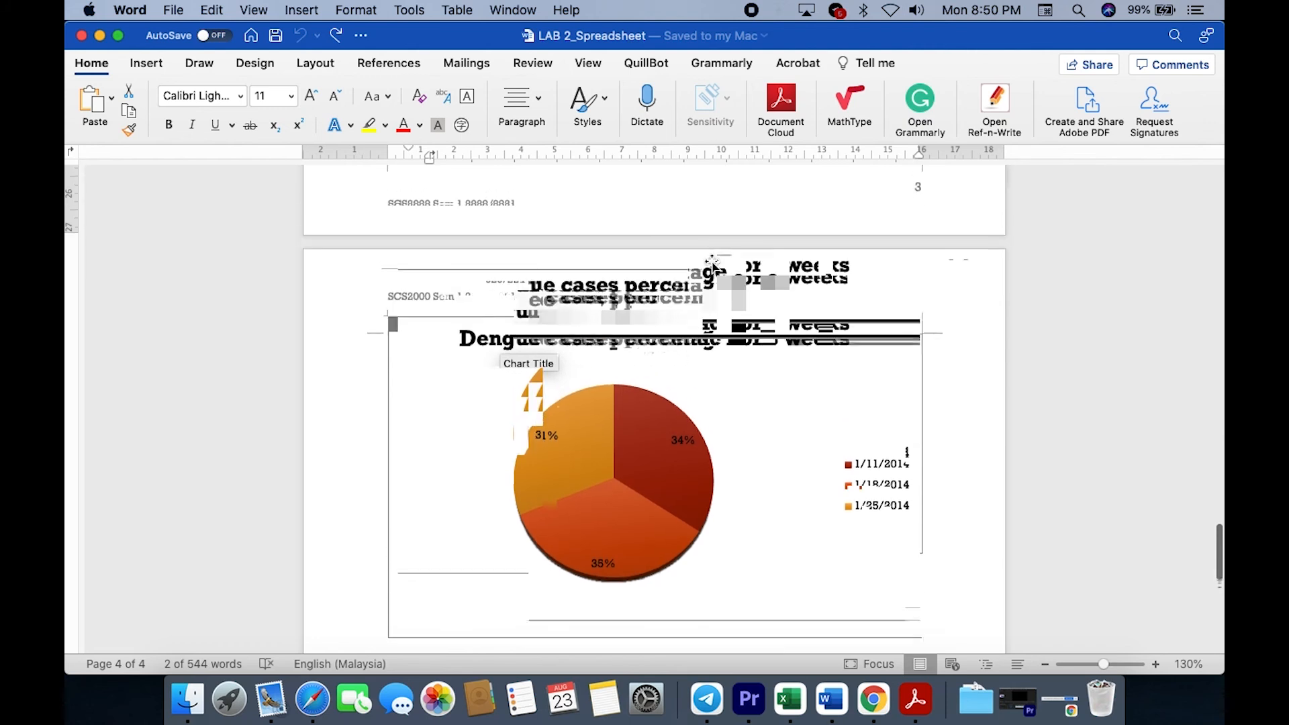
scroll(712, 261, "up", 12)
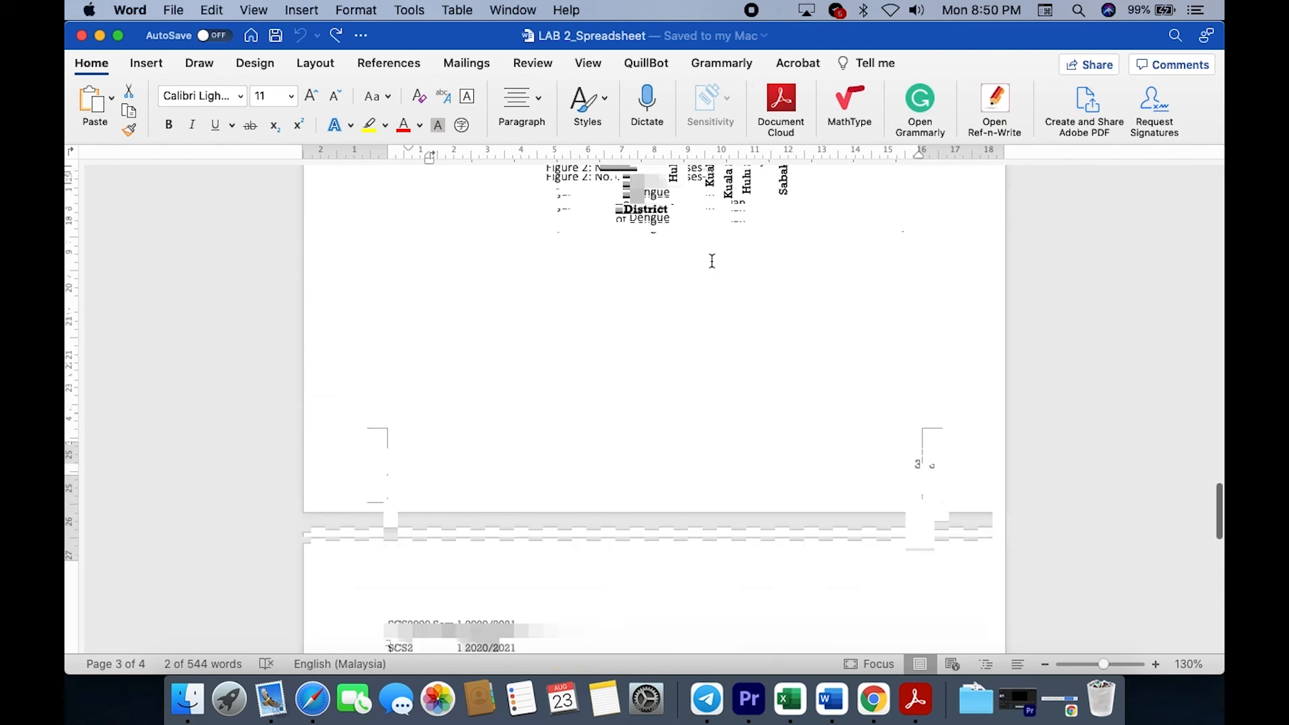
scroll(713, 264, "up", 5)
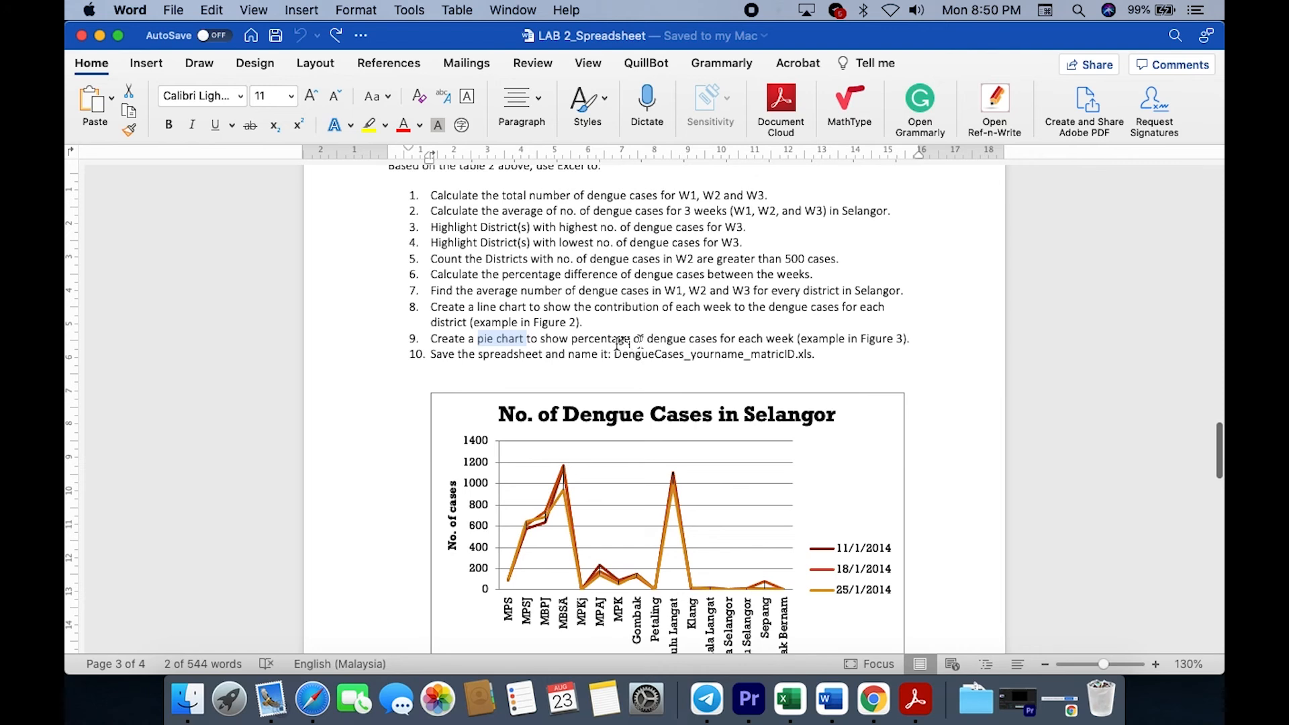
scroll(760, 352, "down", 18)
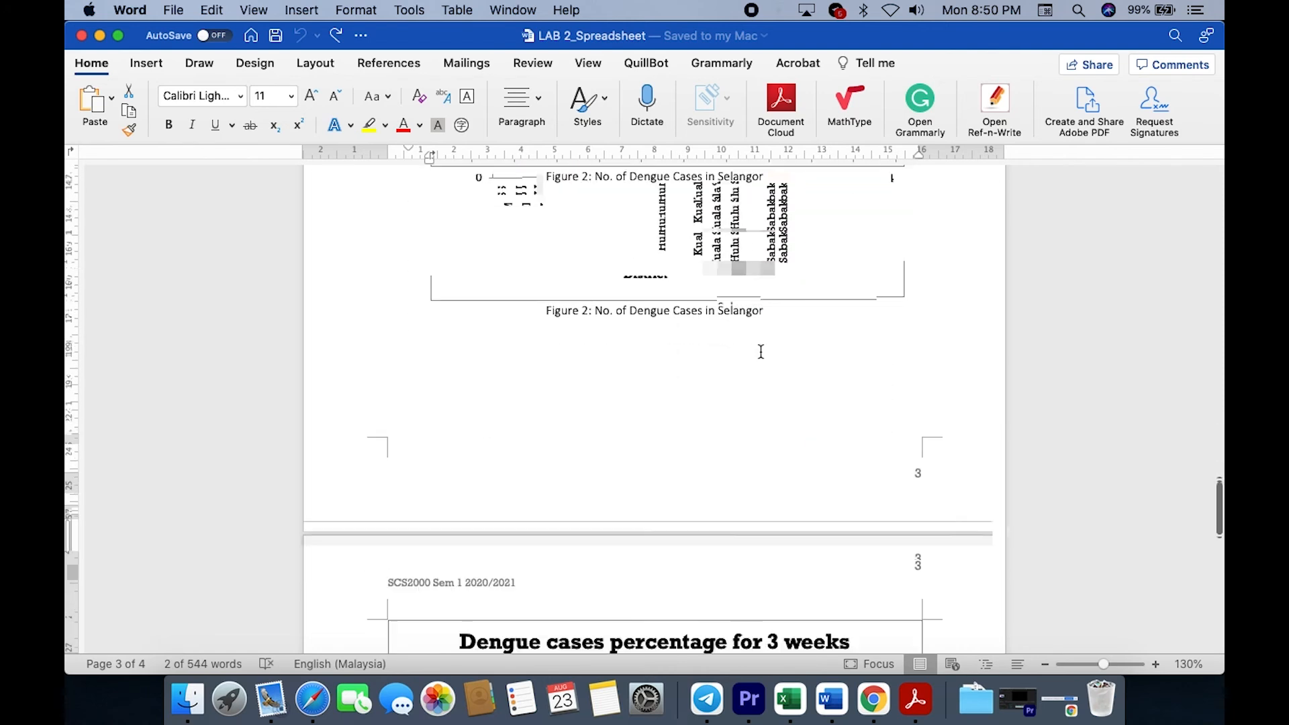
- Return to the Excel workbook and go over the total cell C55 and the percentage cells C58 to E58
key("super+Tab")
left_click(493, 474)
left_click(247, 513)
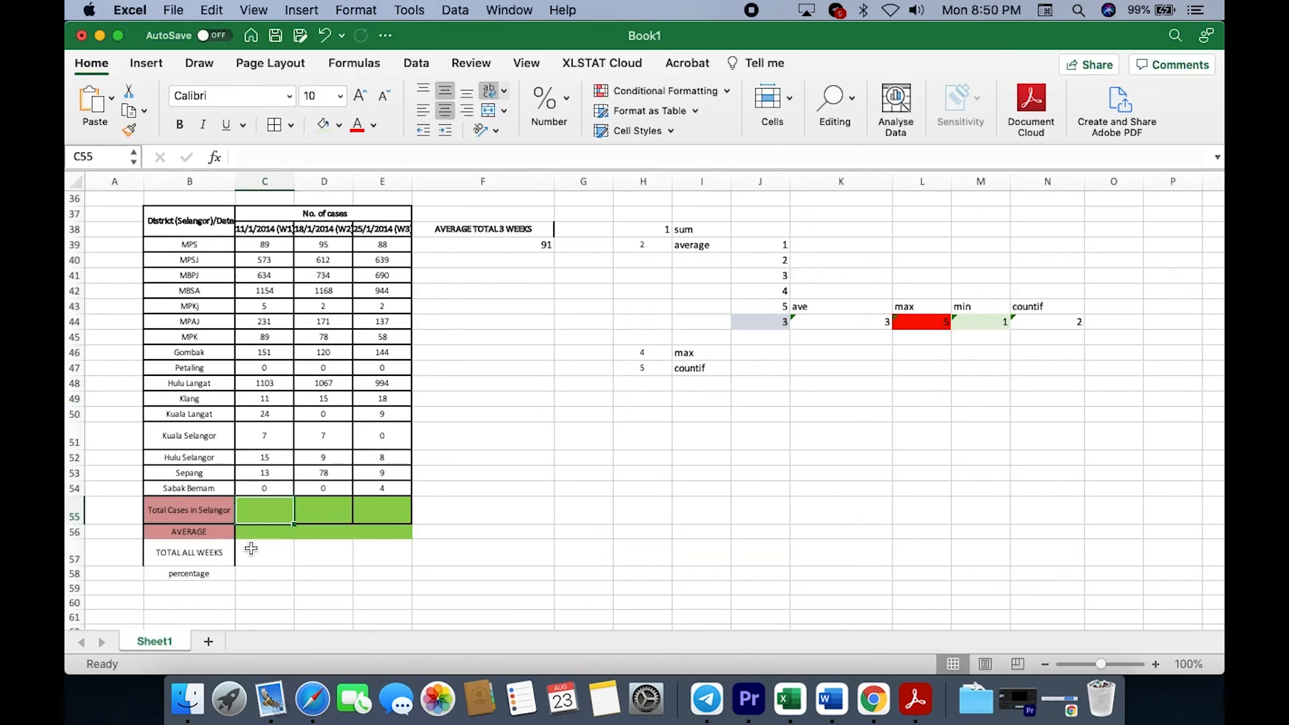
left_click(255, 572)
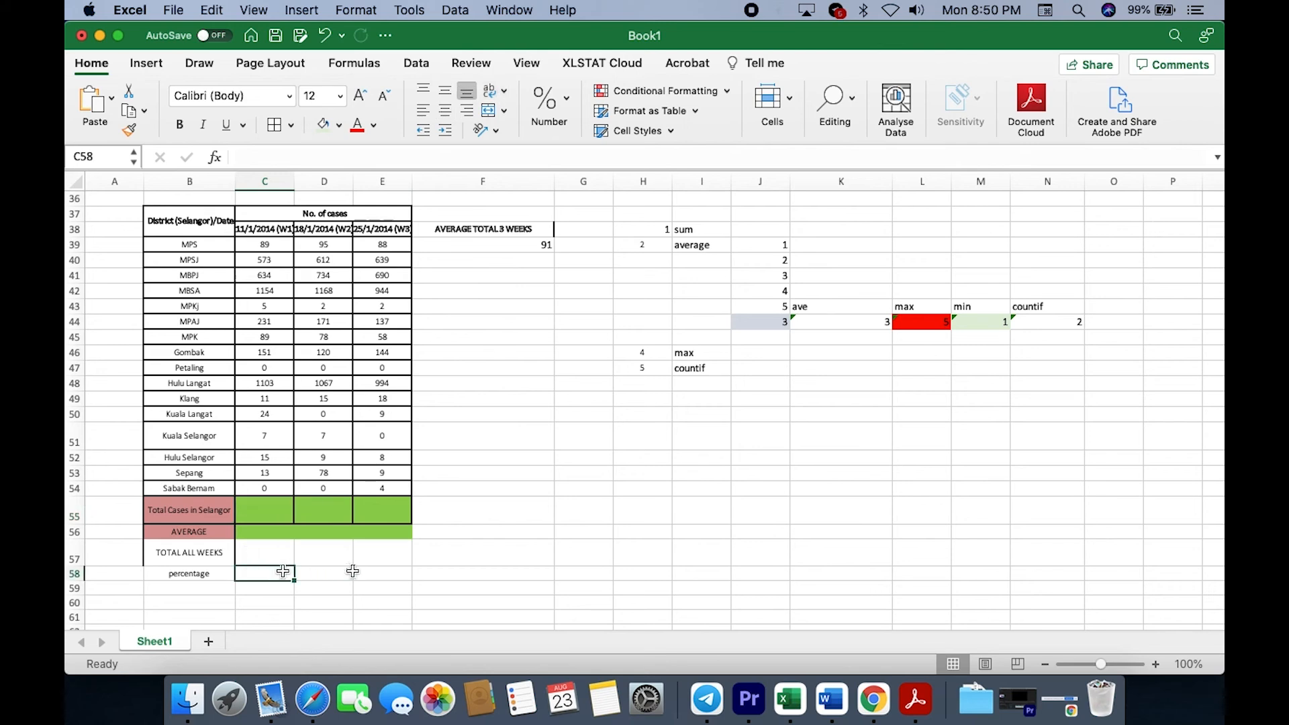
left_click_drag(283, 572, 369, 575)
- Select the percentage cells B58:C58 and look over the available pie chart types without inserting one
left_click_drag(197, 582, 198, 575)
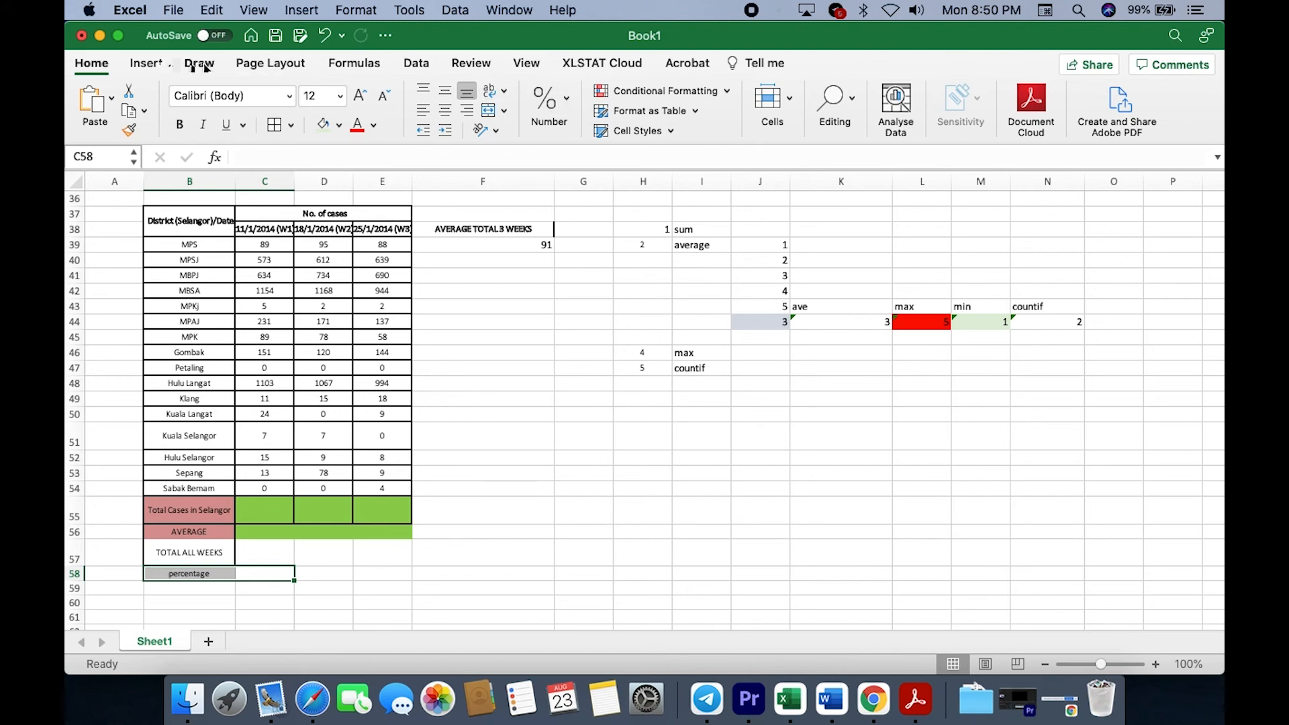
left_click(146, 64)
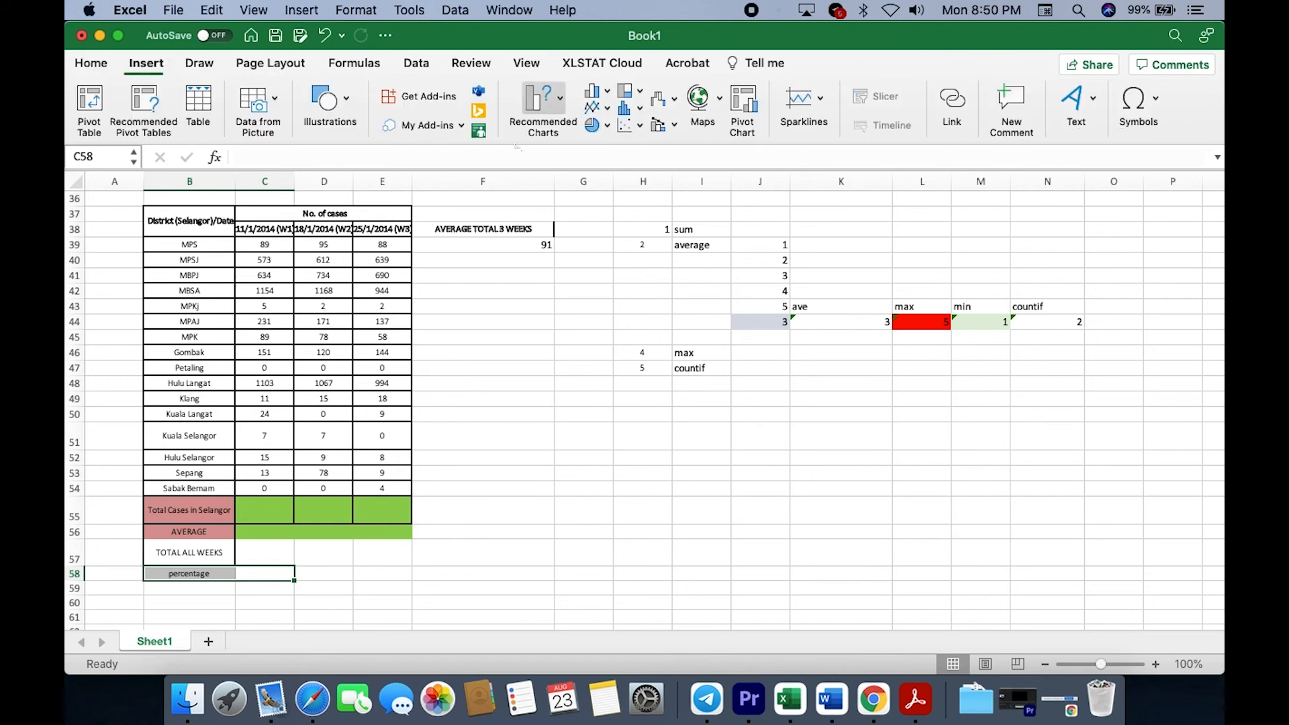
left_click(609, 126)
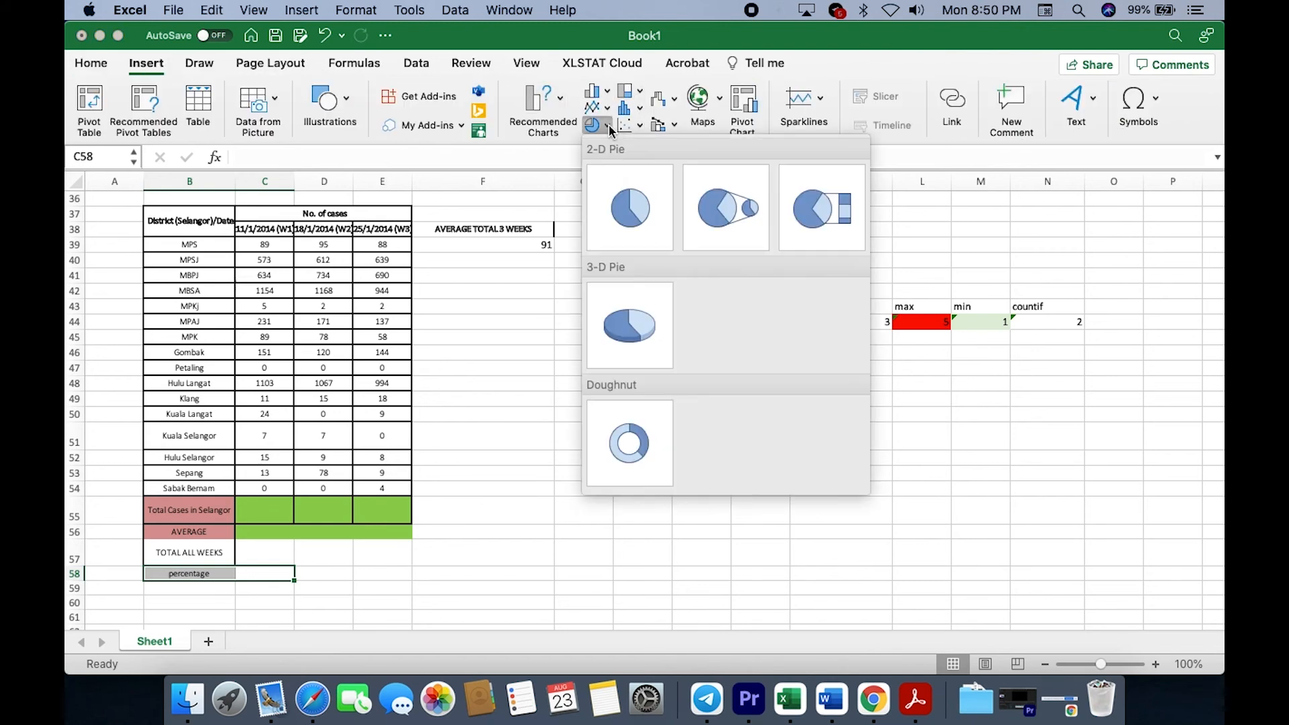
left_click(915, 404)
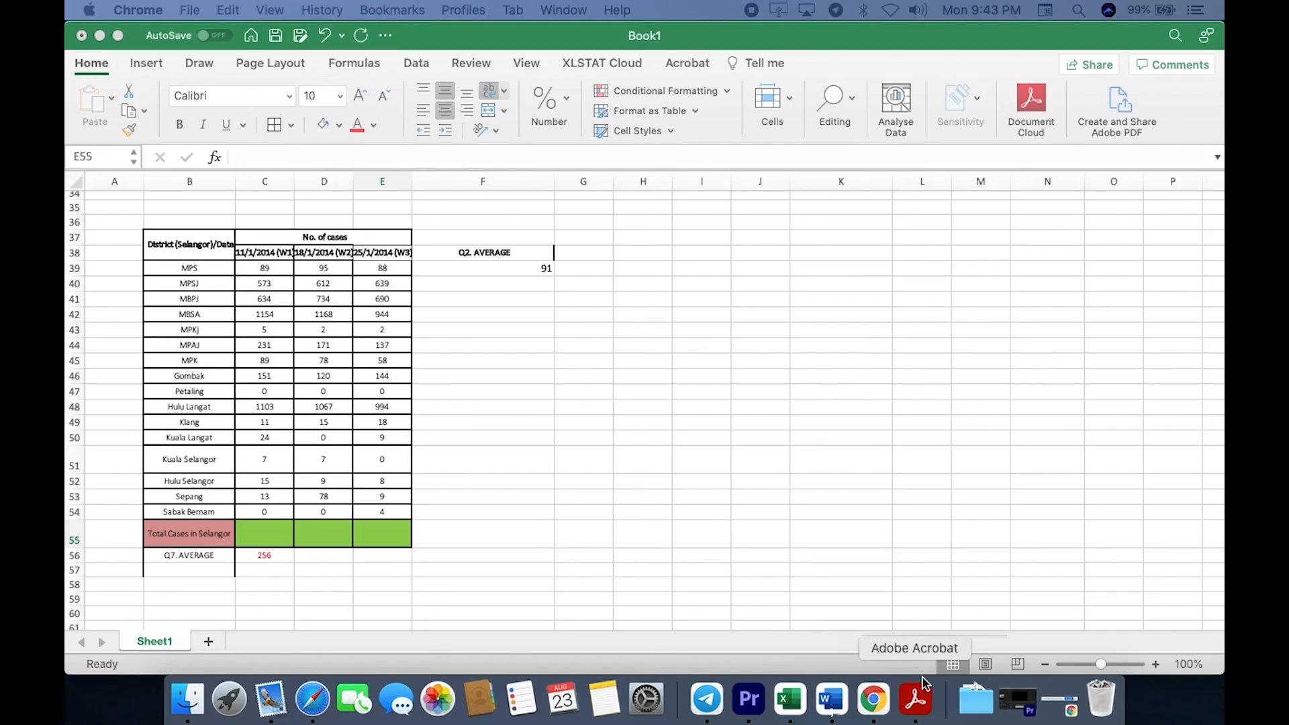
- Highlight task 5 on counting W2 districts above 500 cases in the Word lab document, and return to Excel
left_click(831, 699)
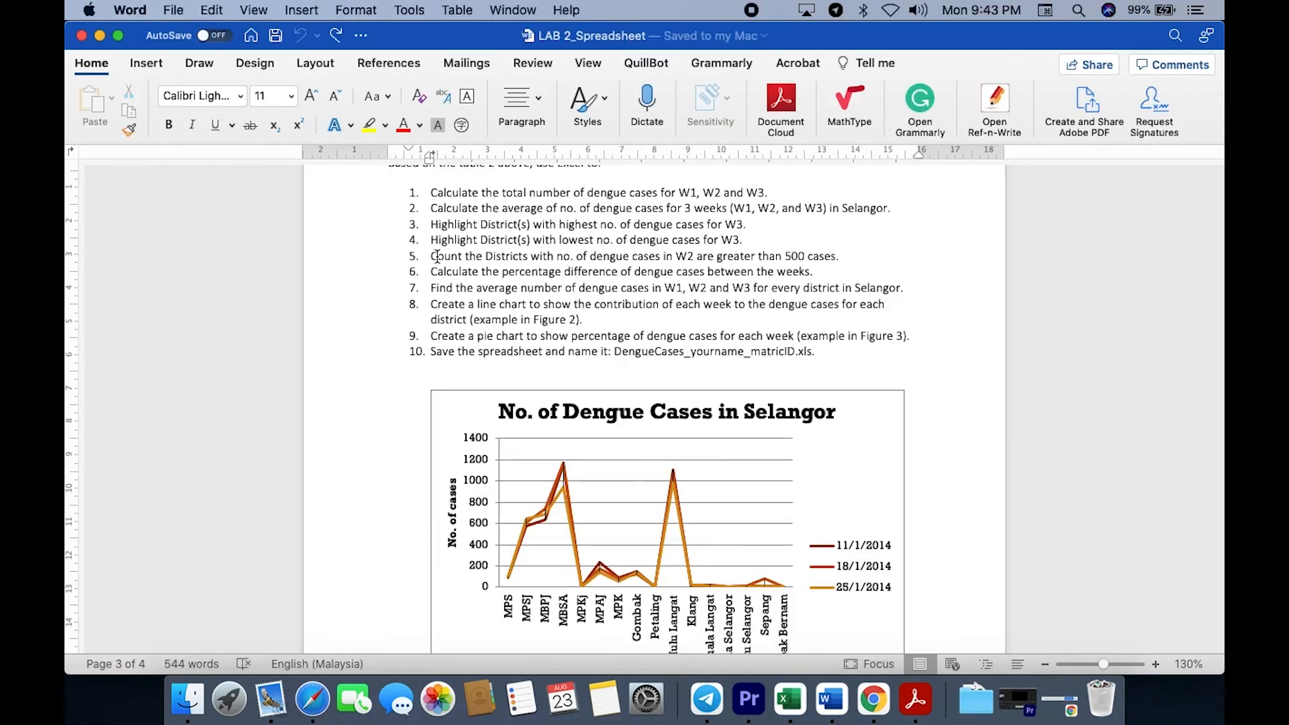
left_click_drag(431, 255, 805, 254)
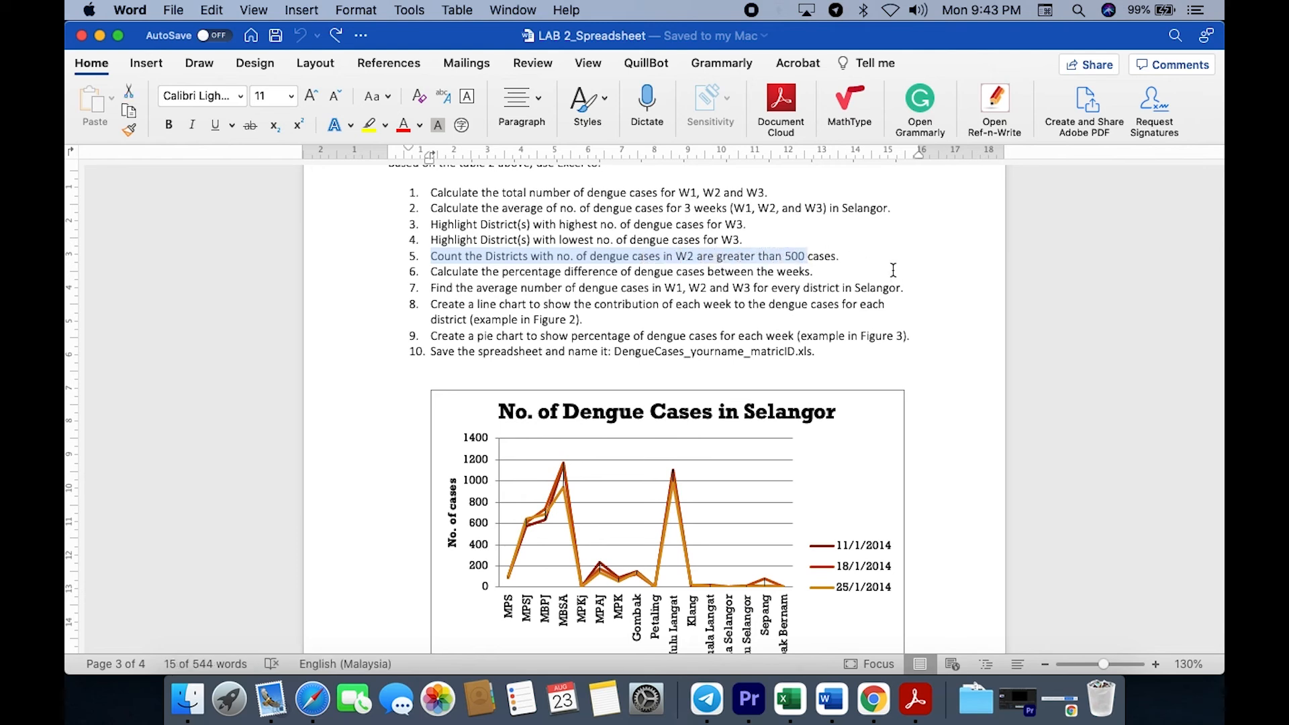
left_click(789, 700)
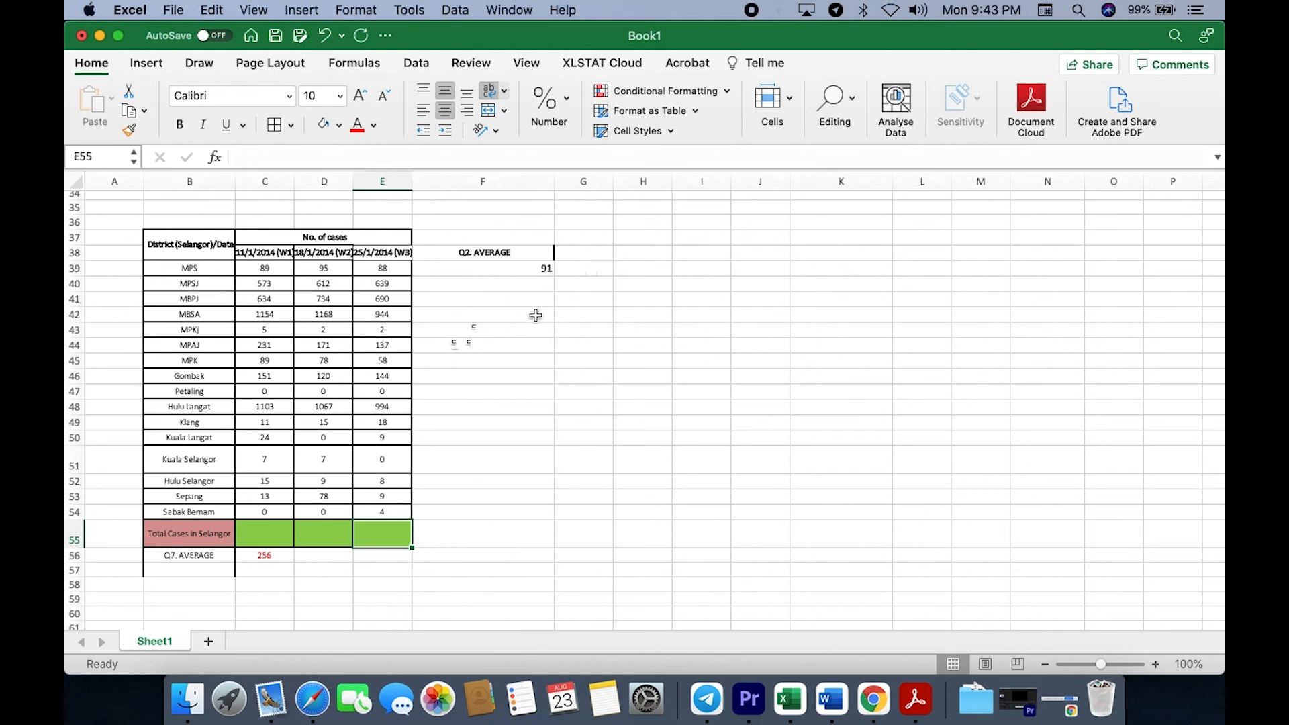
- Enter the heading Q5. in cell H38
left_click(464, 302)
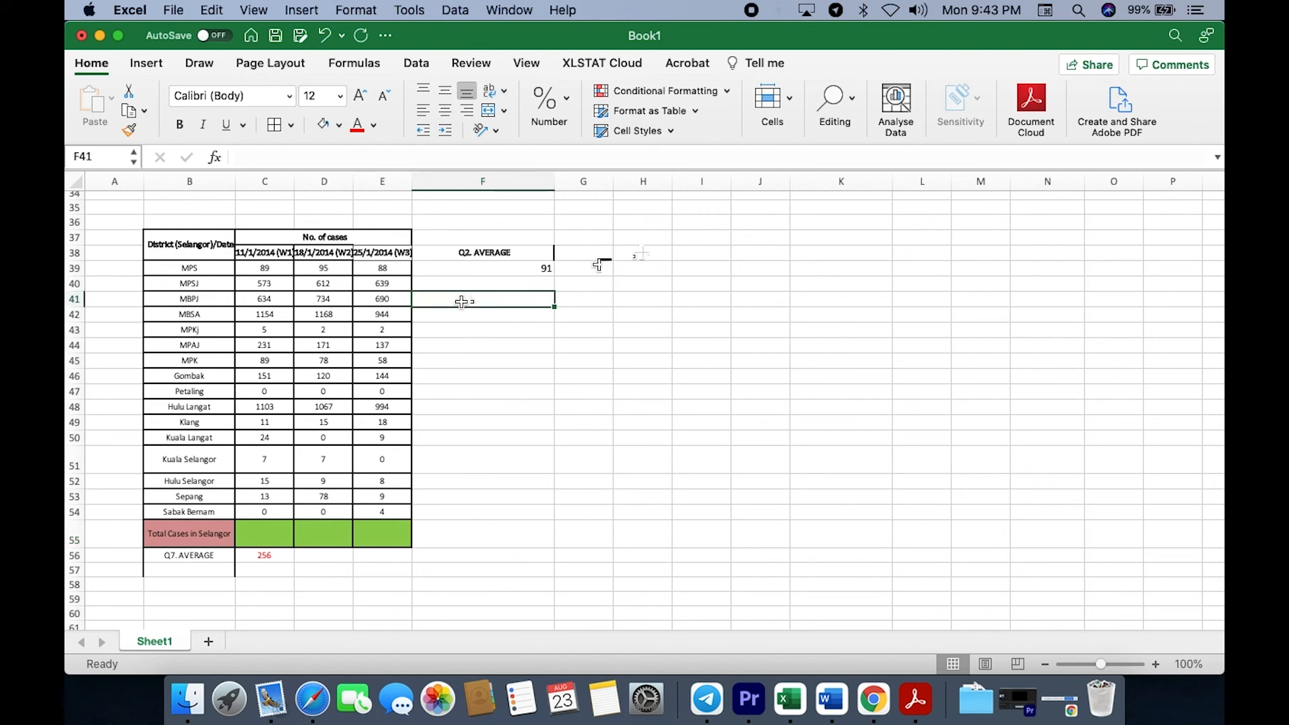
left_click(645, 252)
type("Q")
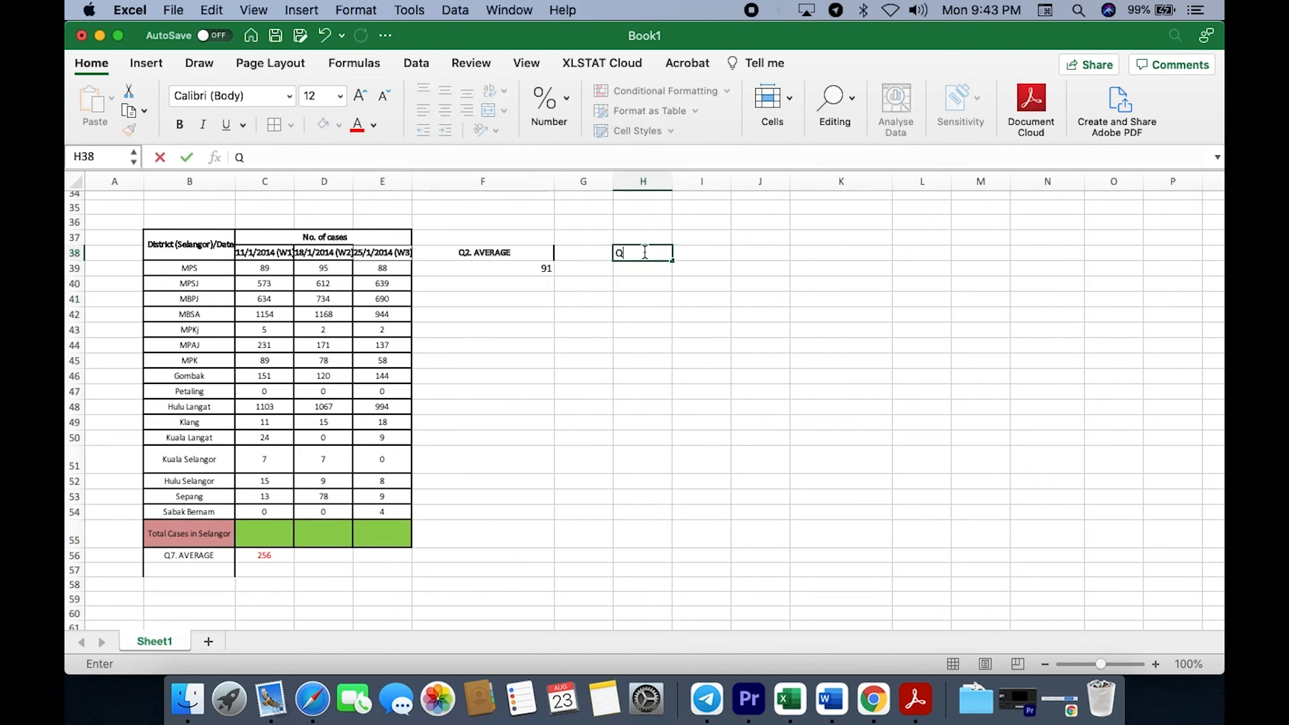
type("5.")
key("Return")
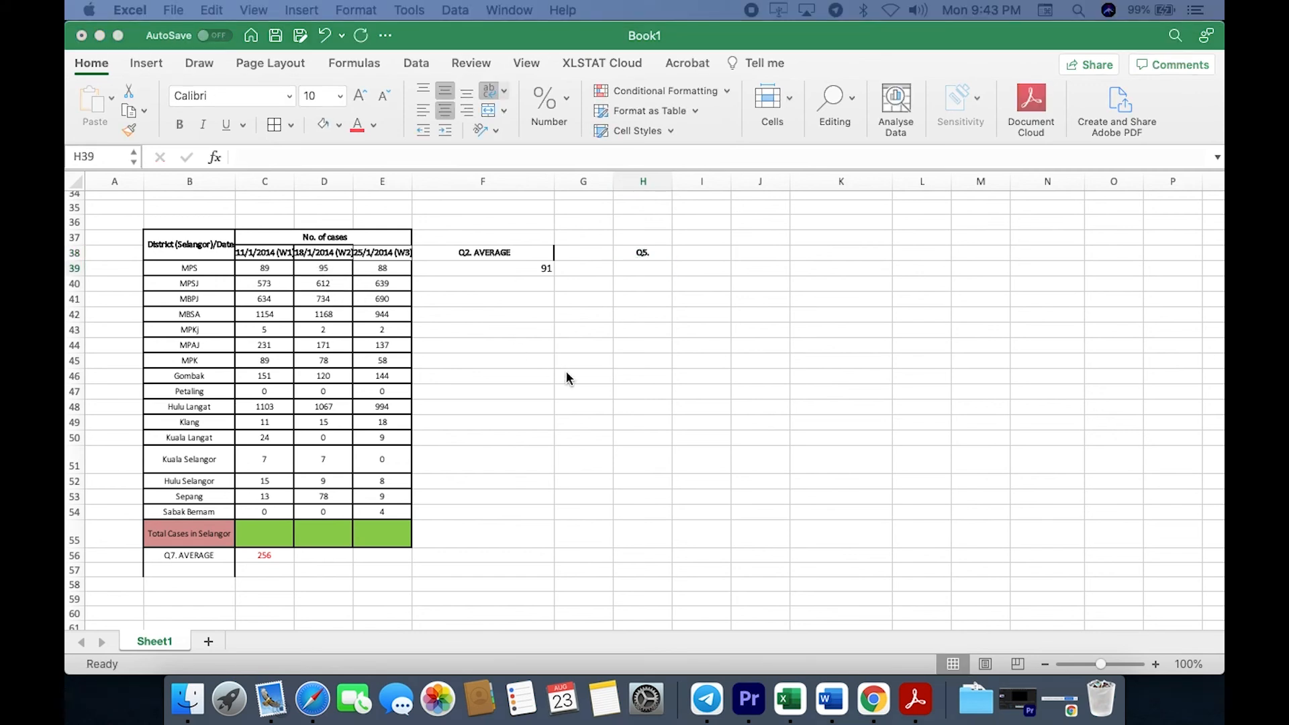
- Check the task list in the Word lab document, return to Excel, and select the first W2 case value in D39
left_click(831, 699)
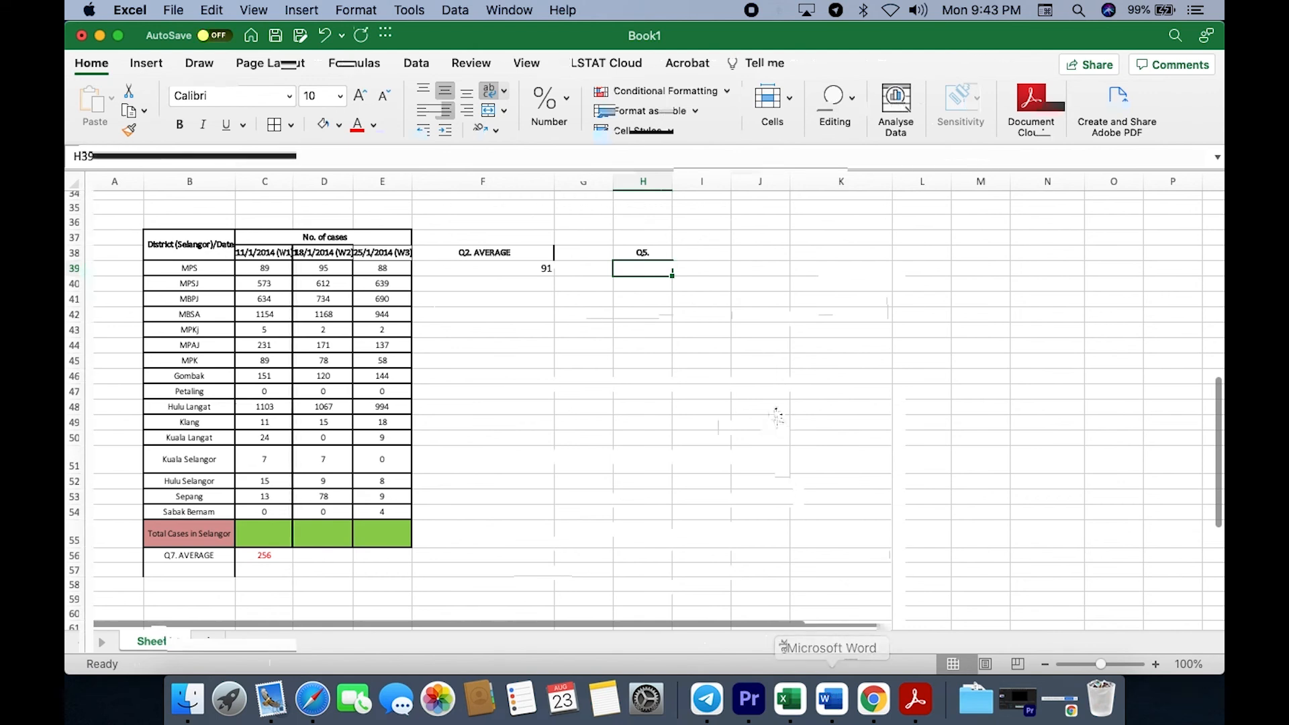
key("super+Tab")
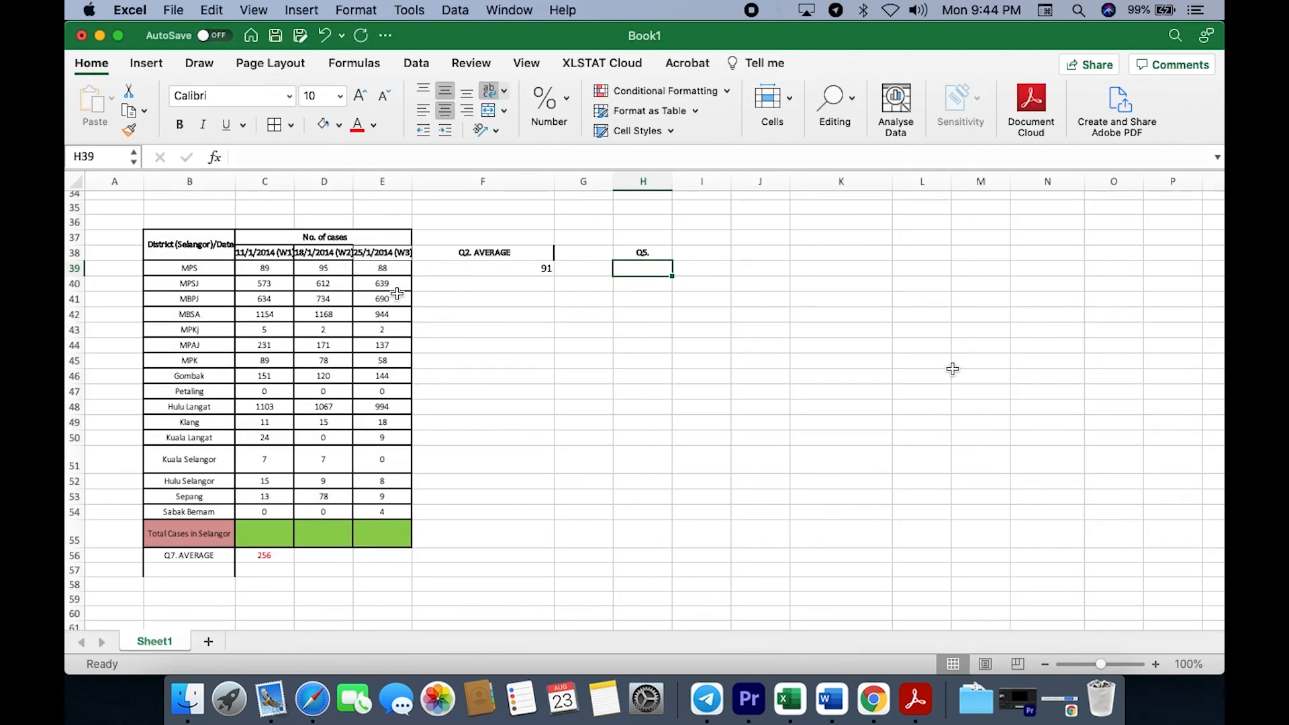
left_click(340, 271)
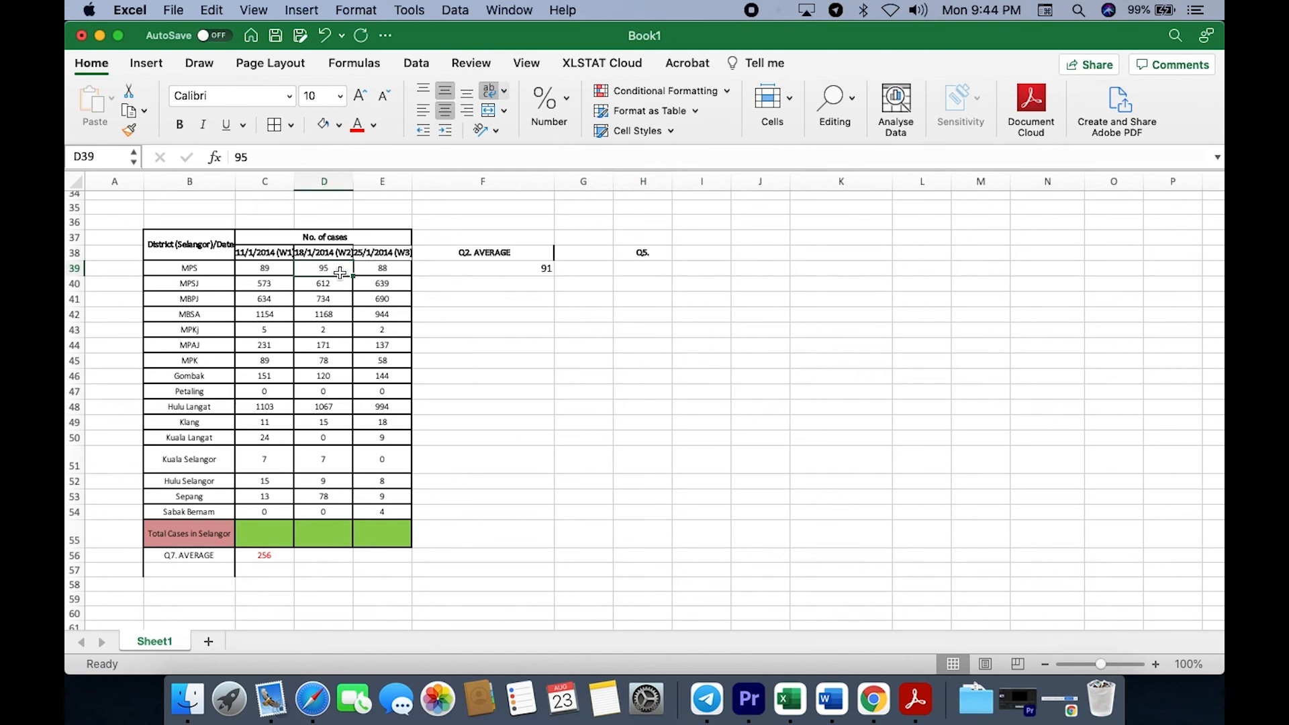
- Look over the W2 case values D39:D54 and start a COUNTIF formula in cell H39 under the Q5. heading
left_click(329, 510, "shift")
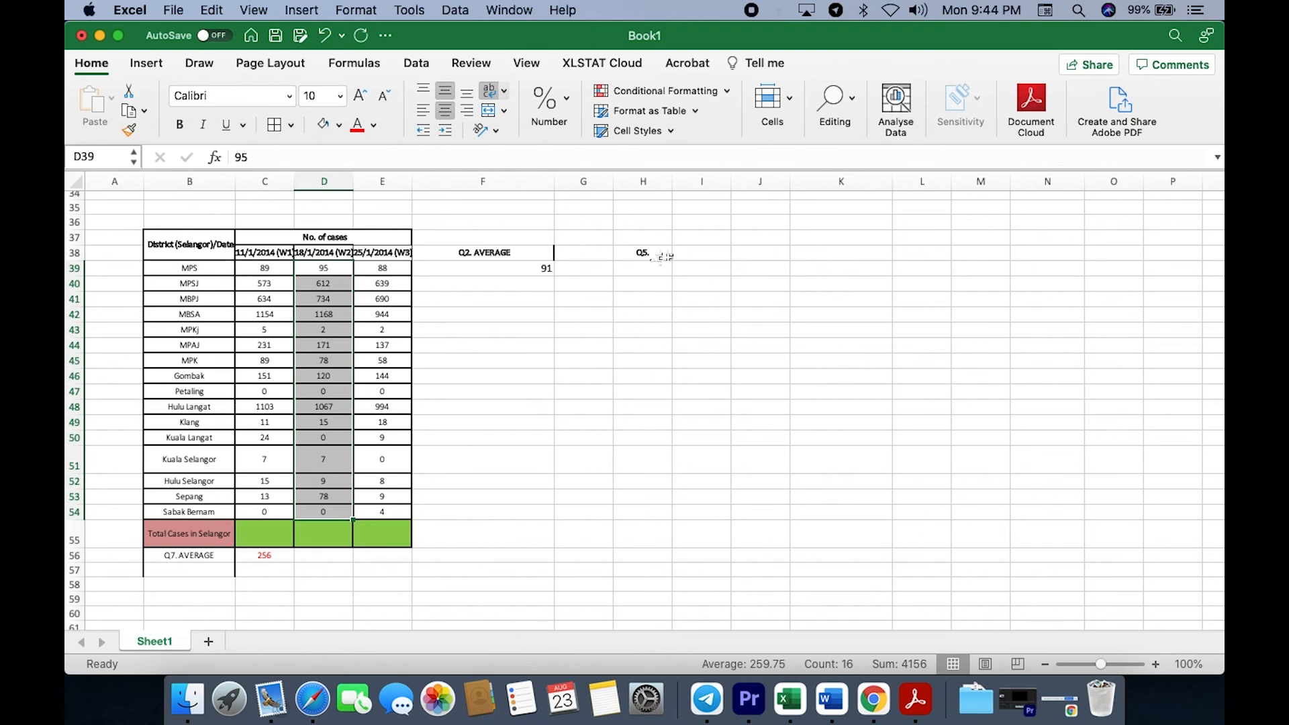
left_click(654, 269)
type("=")
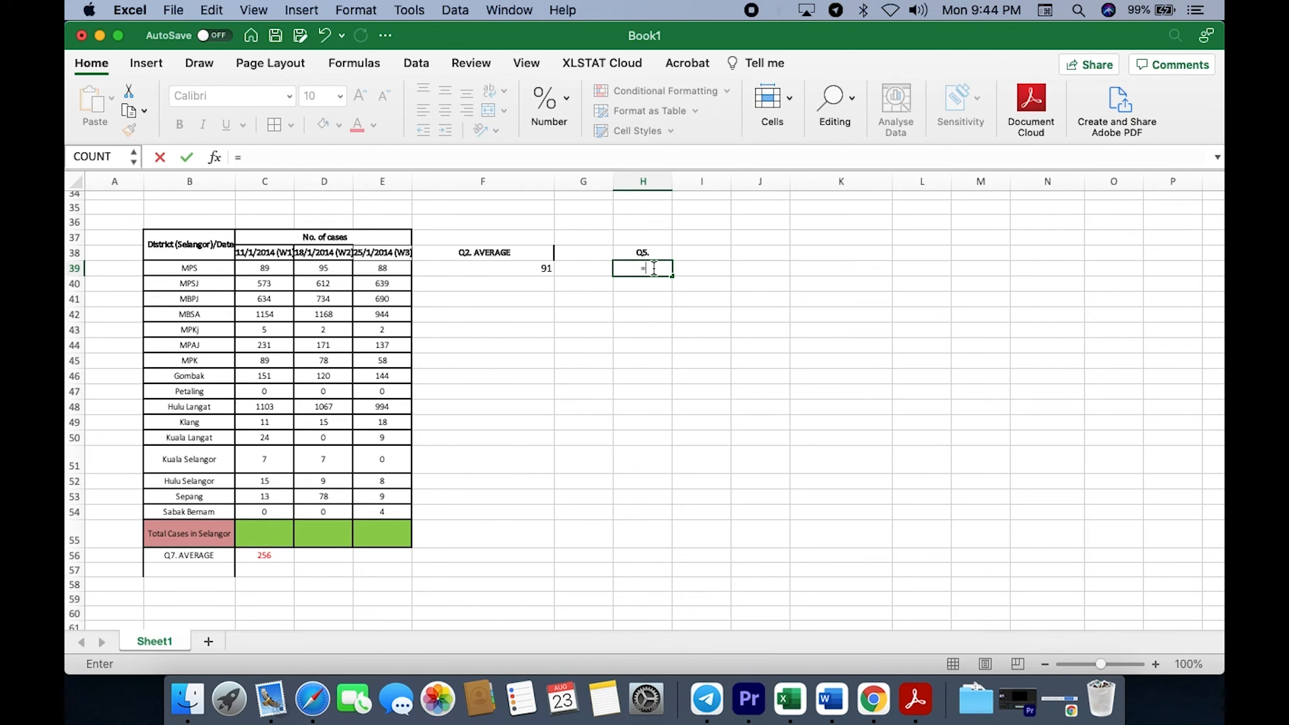
type("coun")
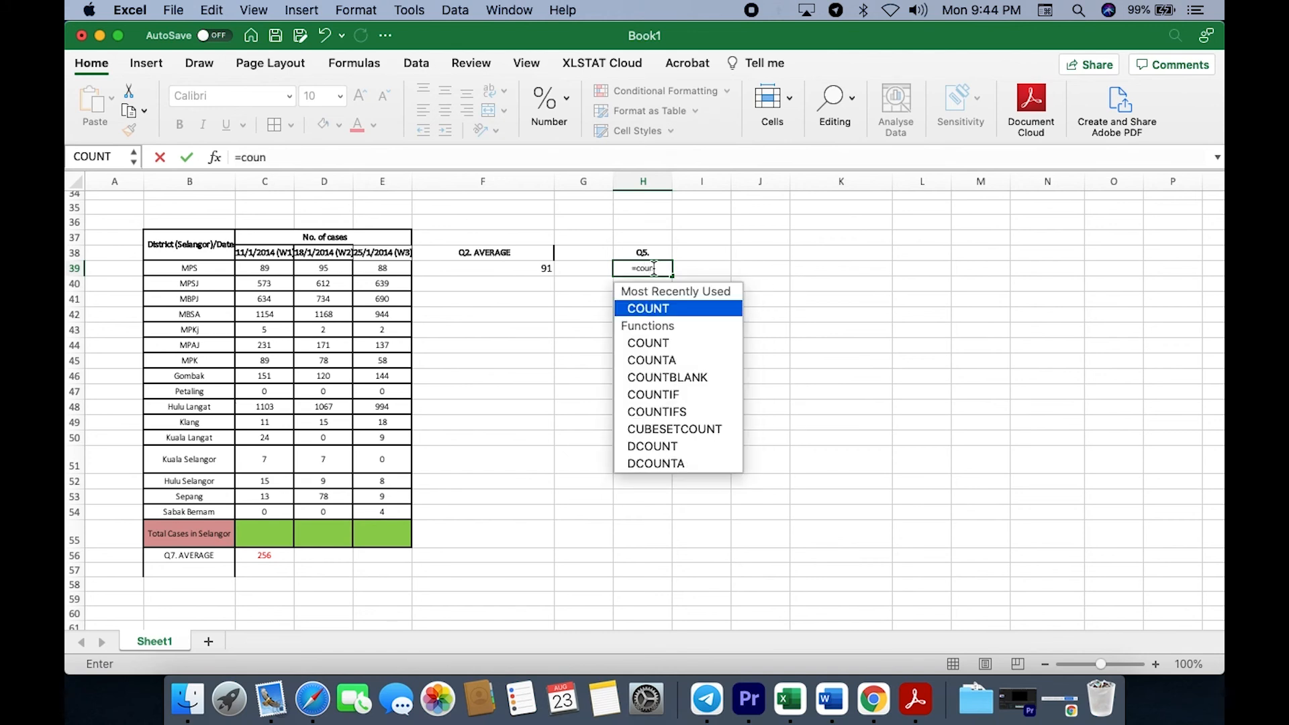
type("if")
key("BackSpace")
key("BackSpace")
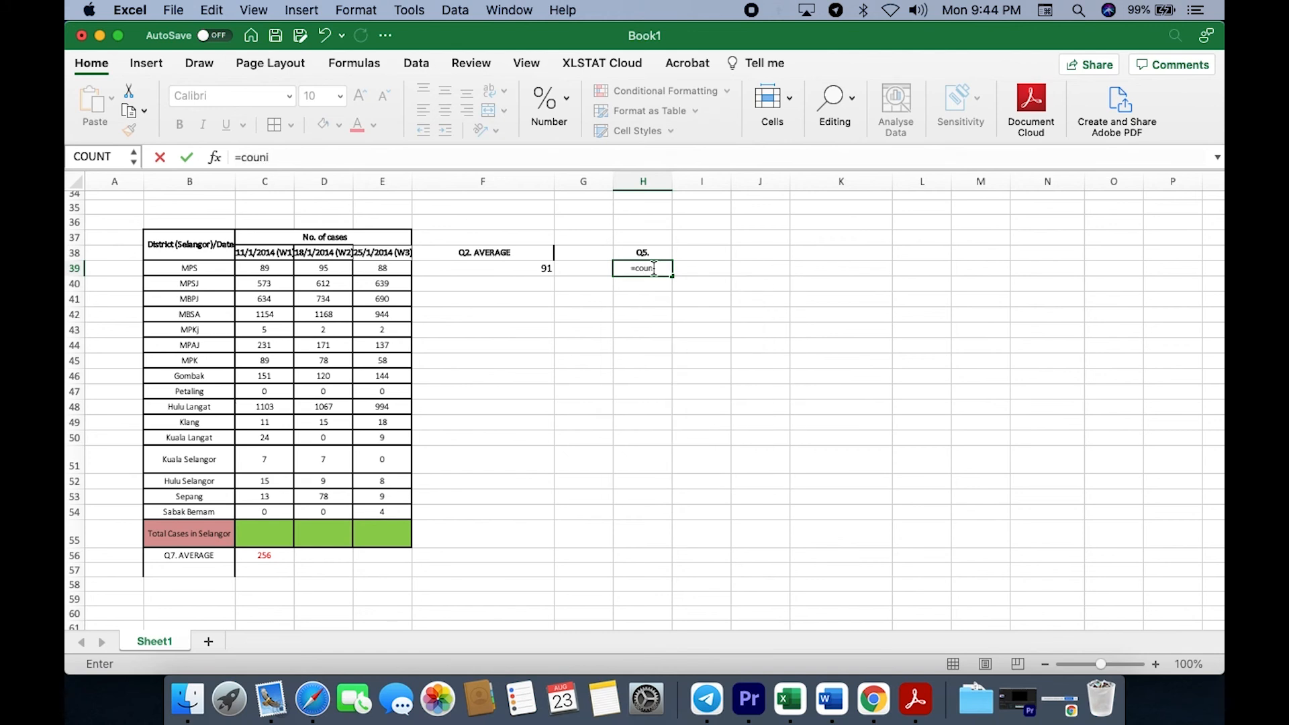
type("t")
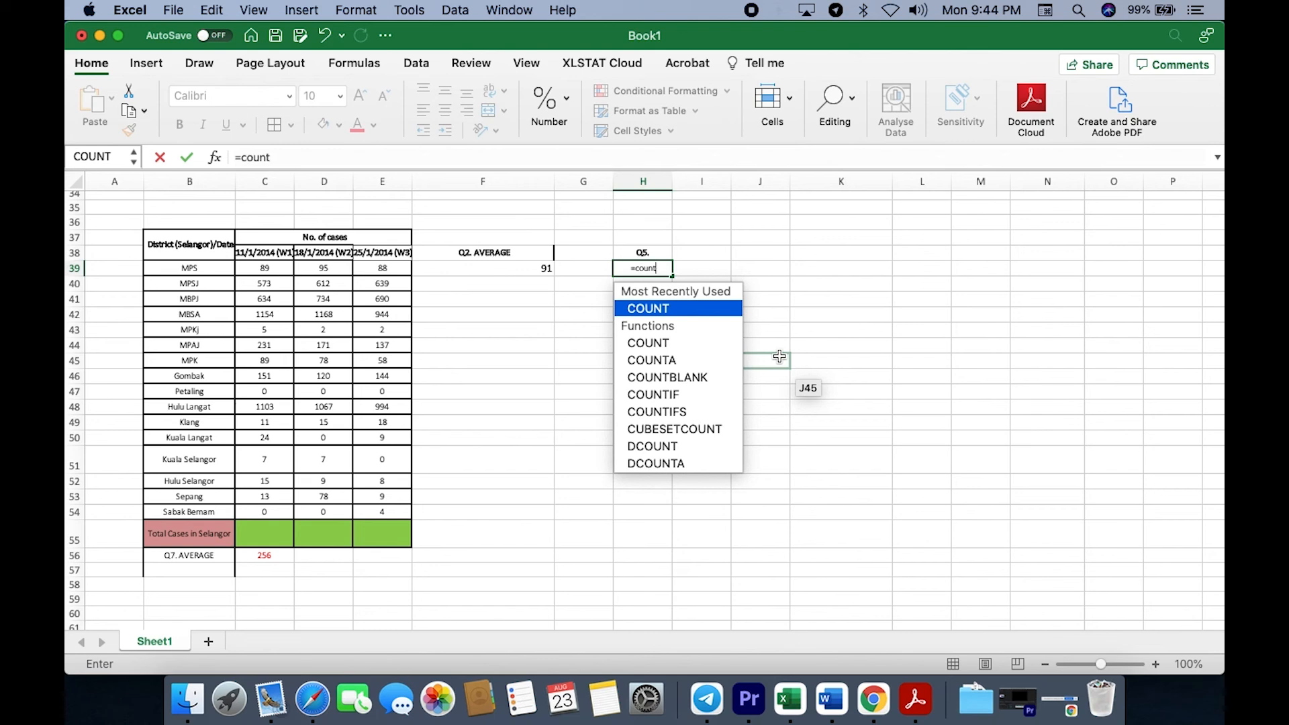
double_click(670, 395)
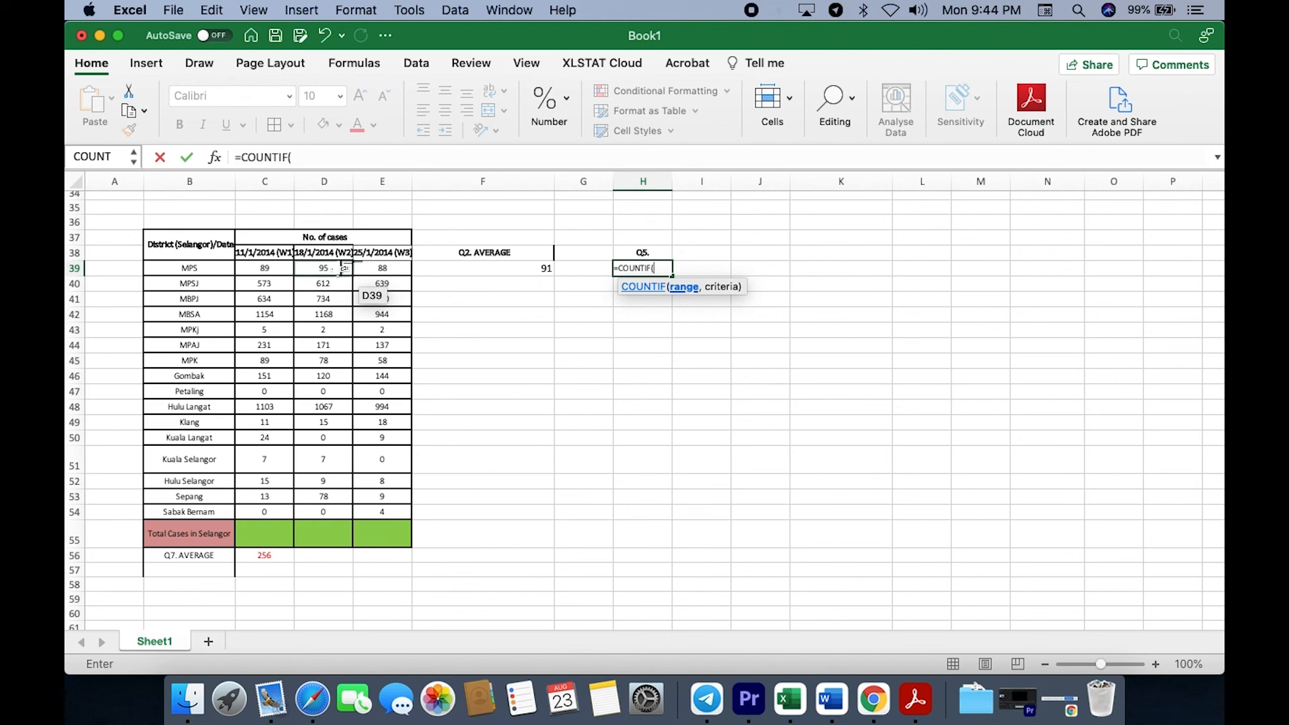
- Complete the COUNTIF formula in H39 with the W2 range D39:D54 and the criterion ">500"
left_click(336, 268)
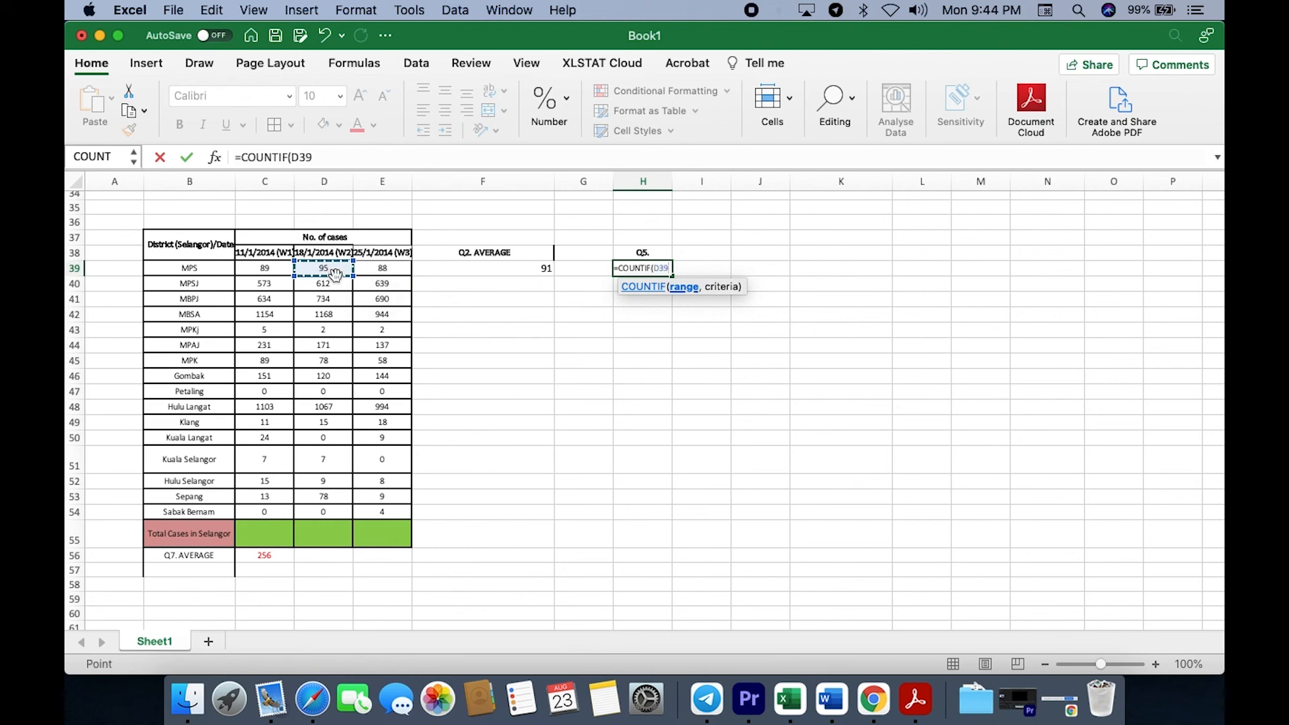
left_click(324, 512, "shift")
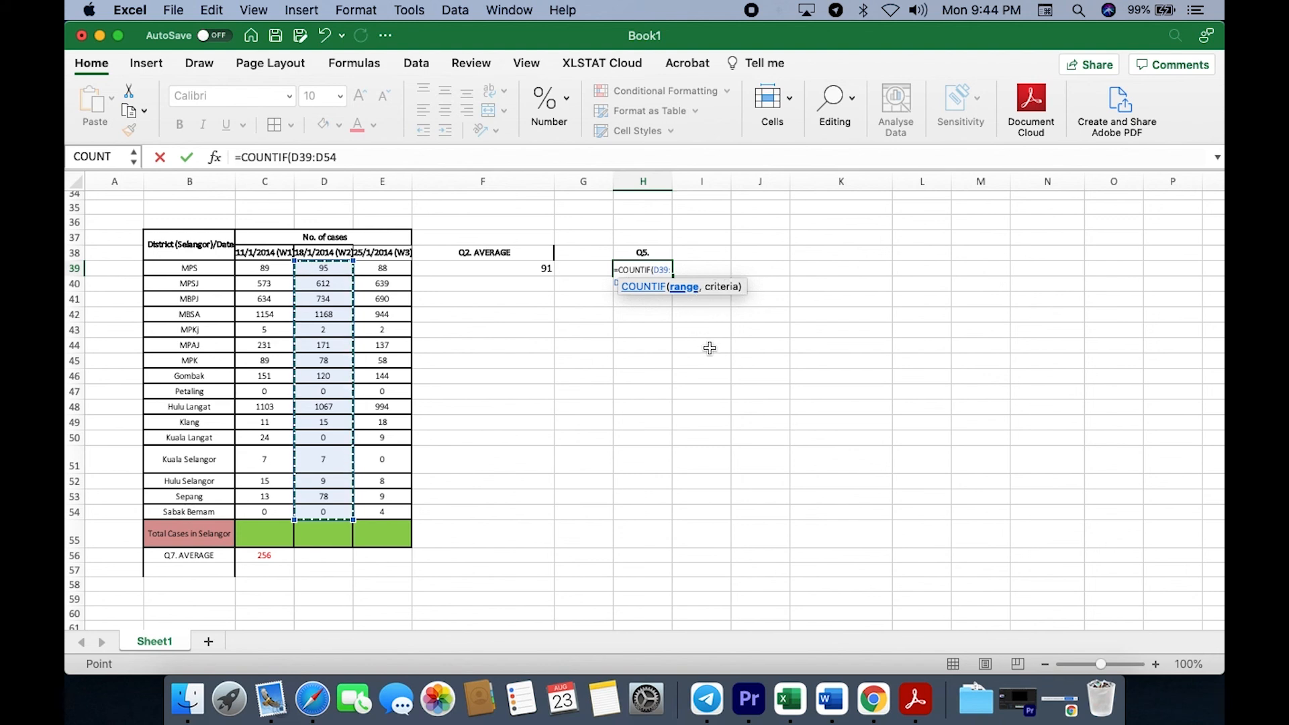
type(",")
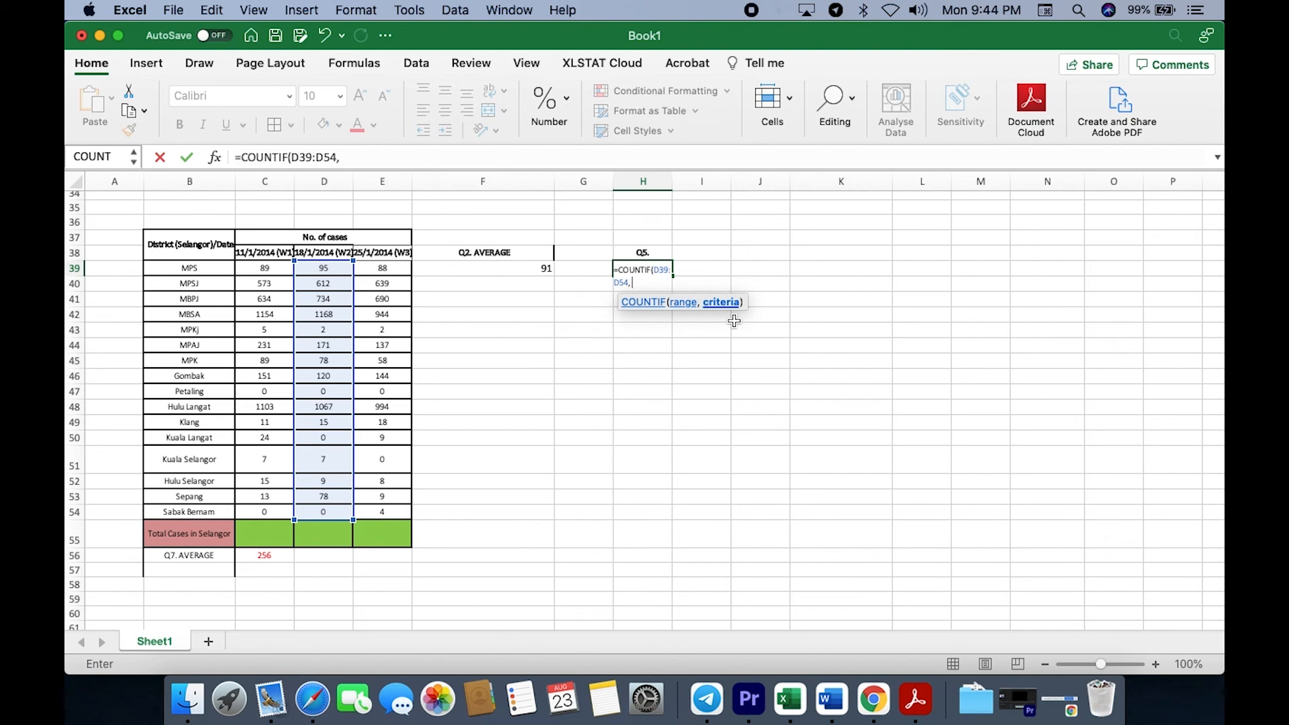
type("\"")
type(">500\")")
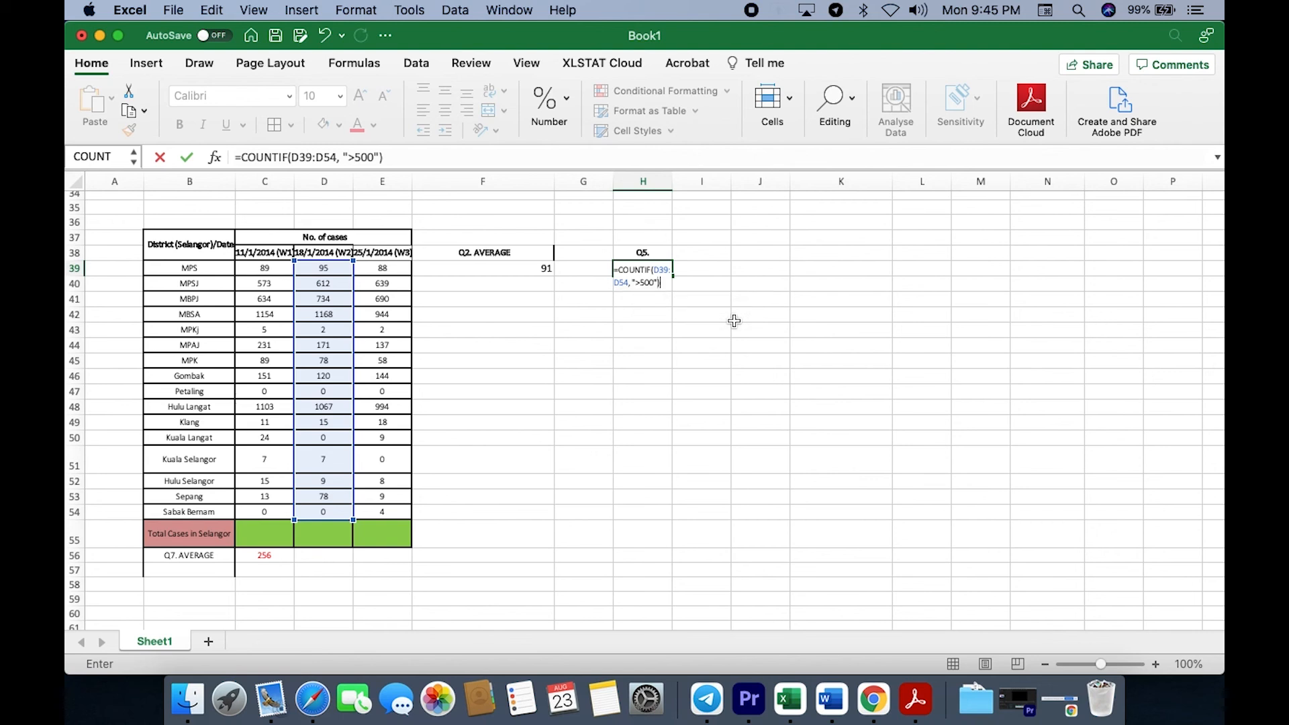
key("Return")
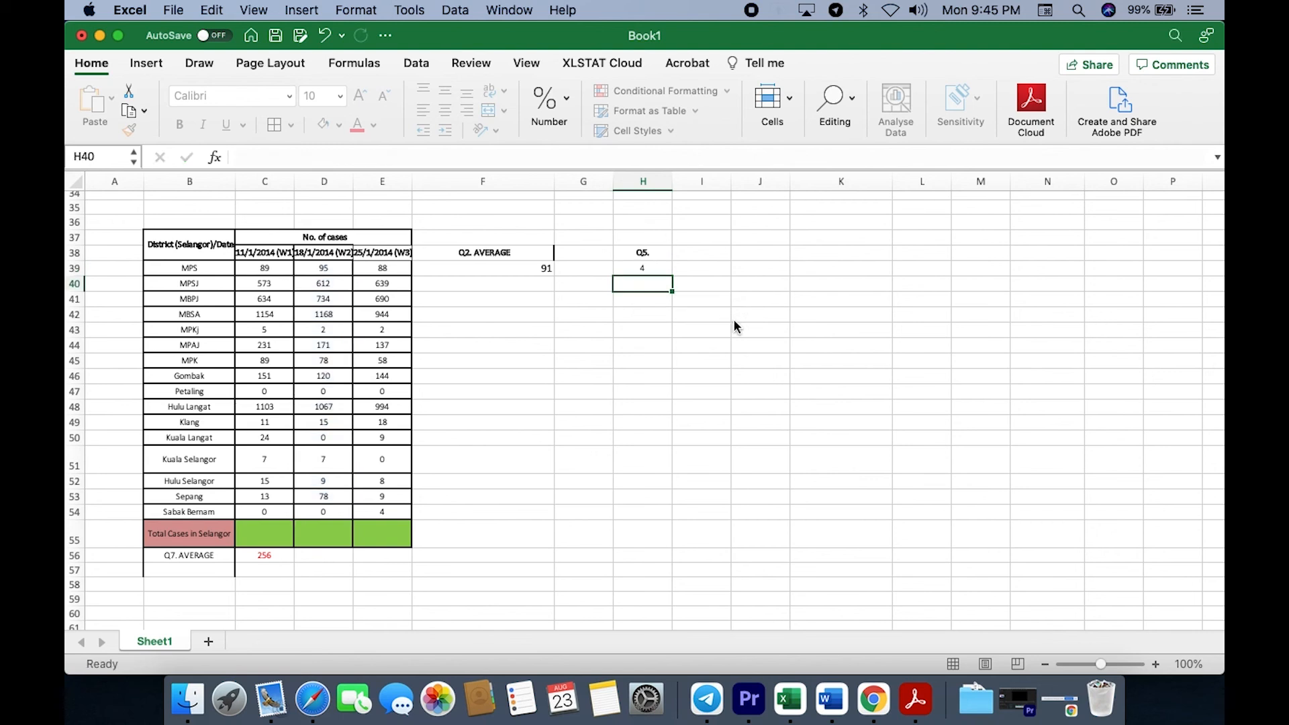
- Review the COUNTIF formula, and fill the W2 values for MPSJ and MBPJ, D40 and D41, with light gold
left_click(657, 270)
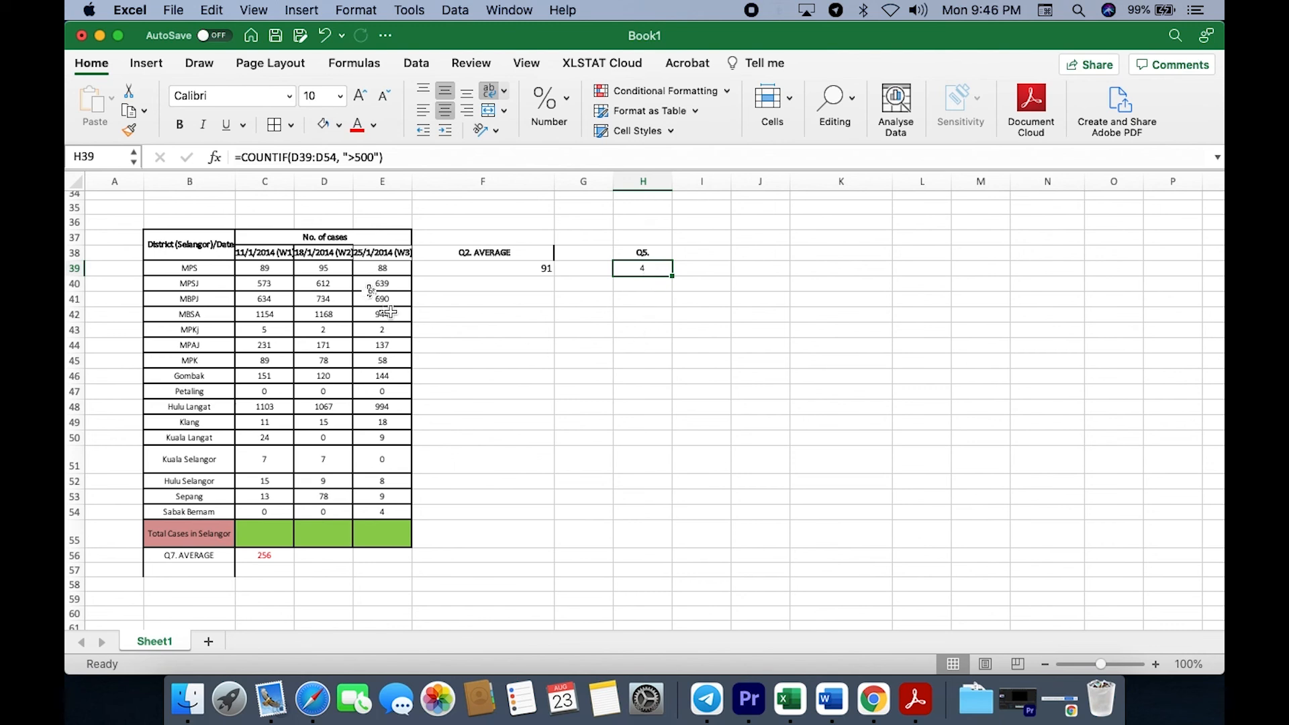
left_click(328, 272)
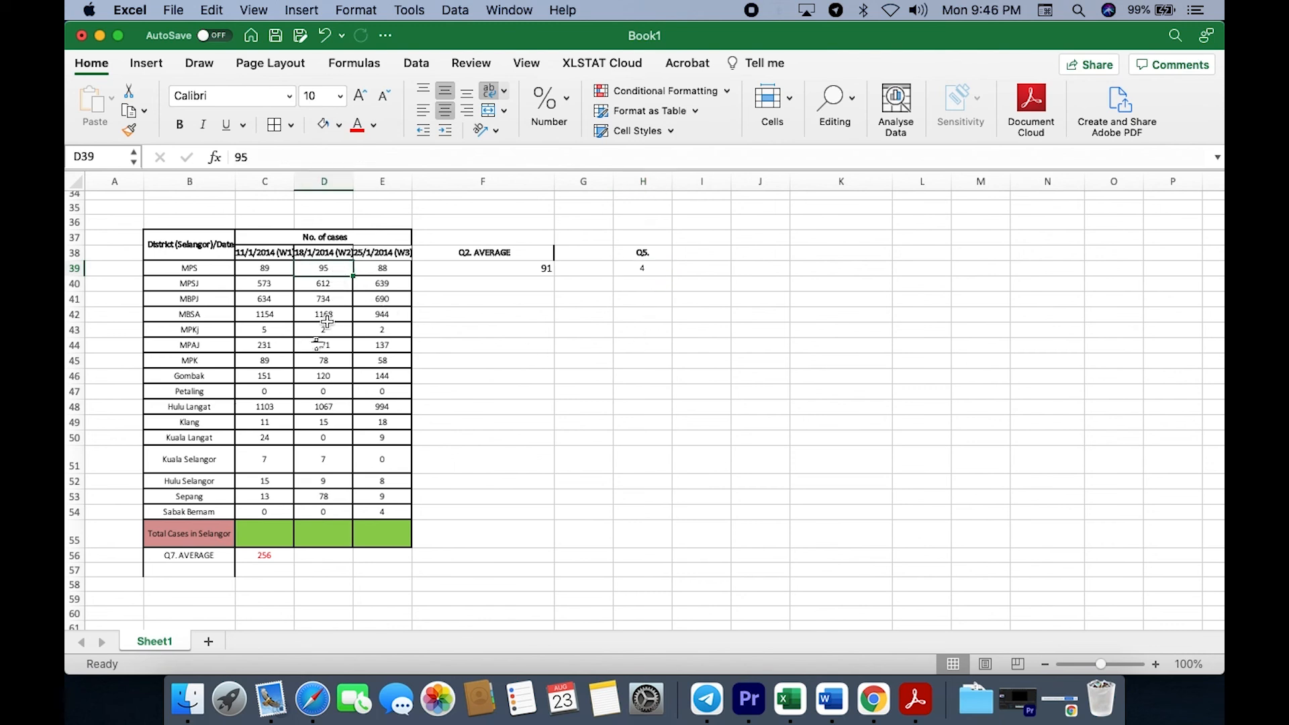
left_click(336, 285)
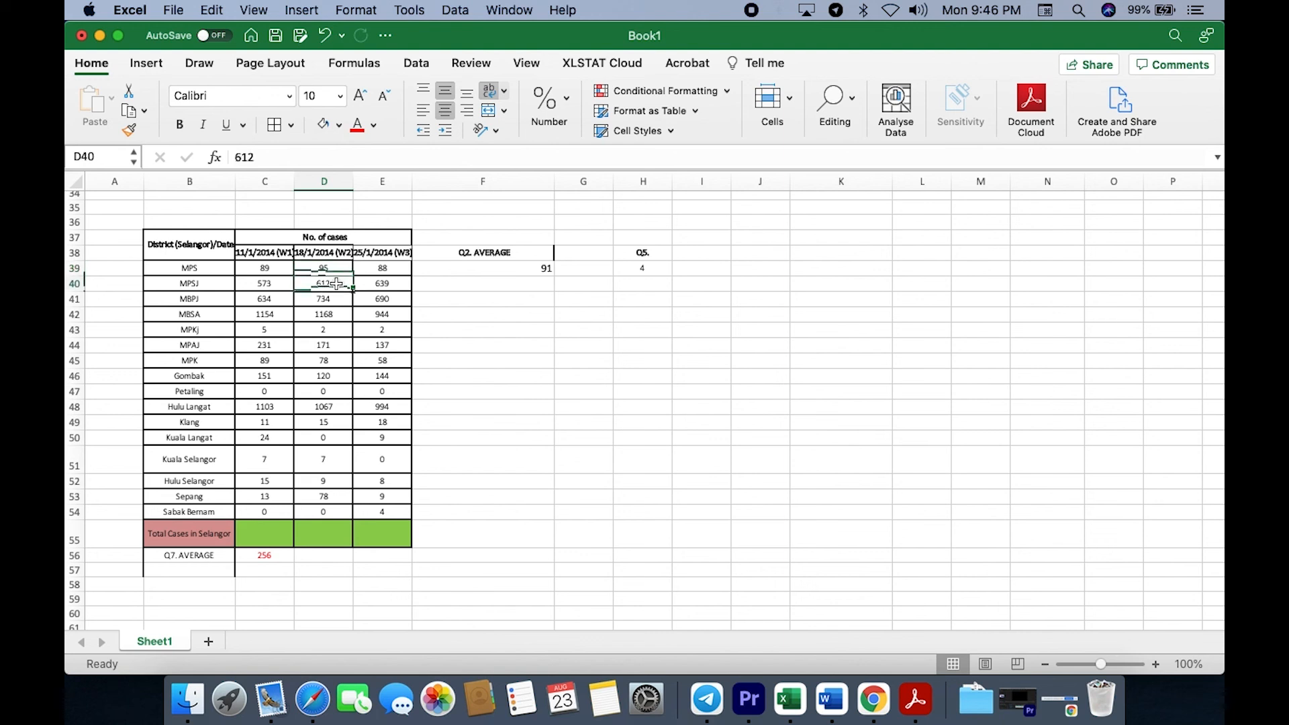
left_click(339, 125)
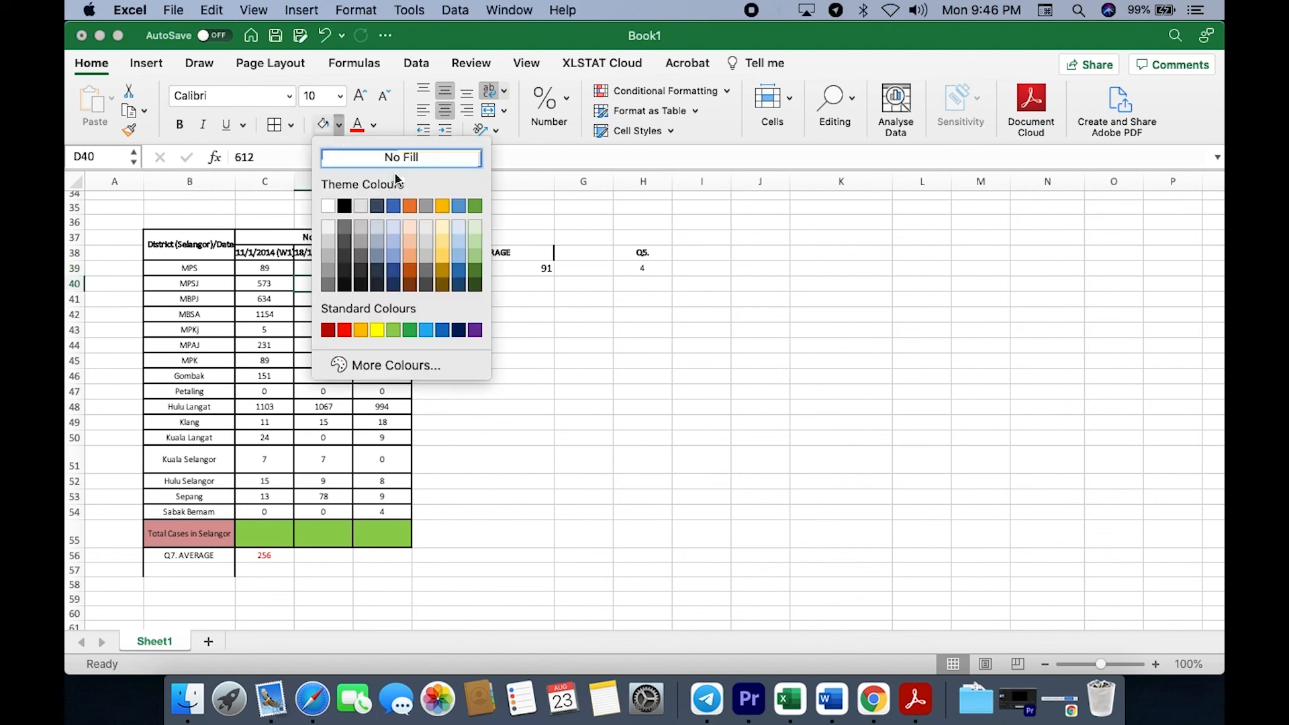
left_click(443, 229)
left_click(334, 299)
left_click(323, 127)
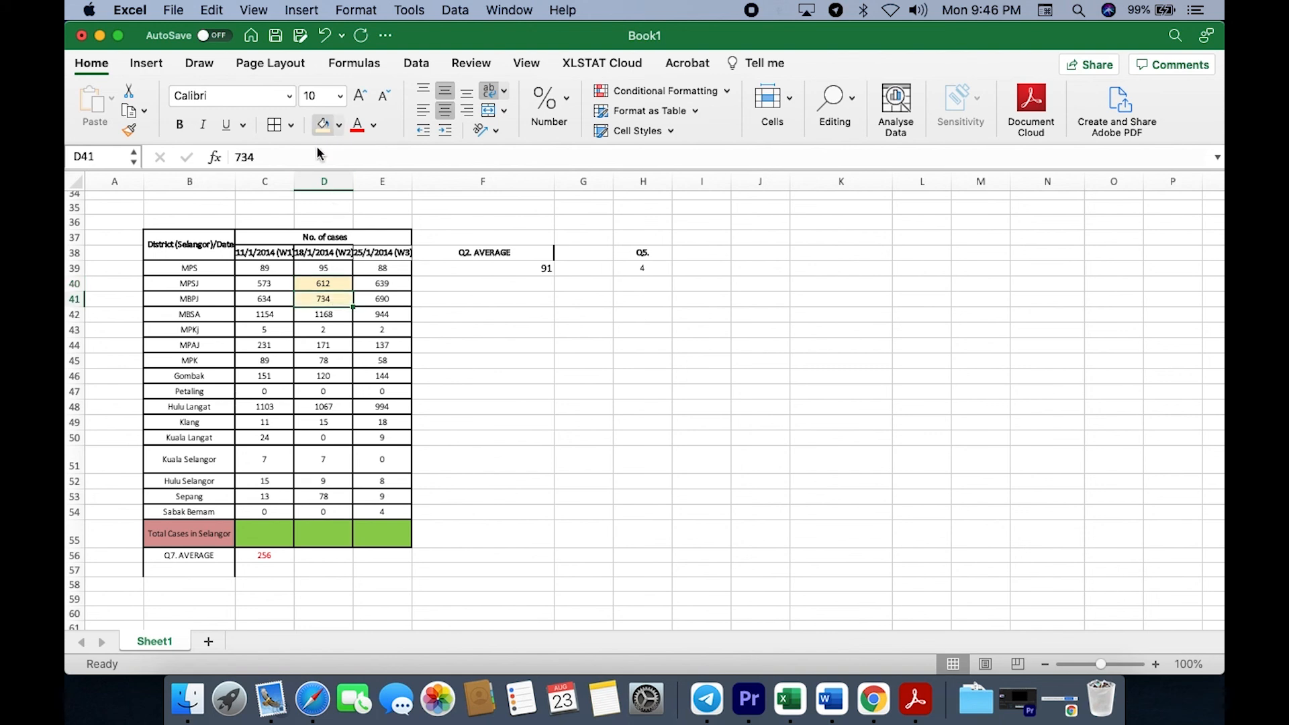
- Apply the same light gold fill to the W2 values for MBSA and Hulu Langat, D42 and D48, and compare them with the count in H39
left_click(330, 317)
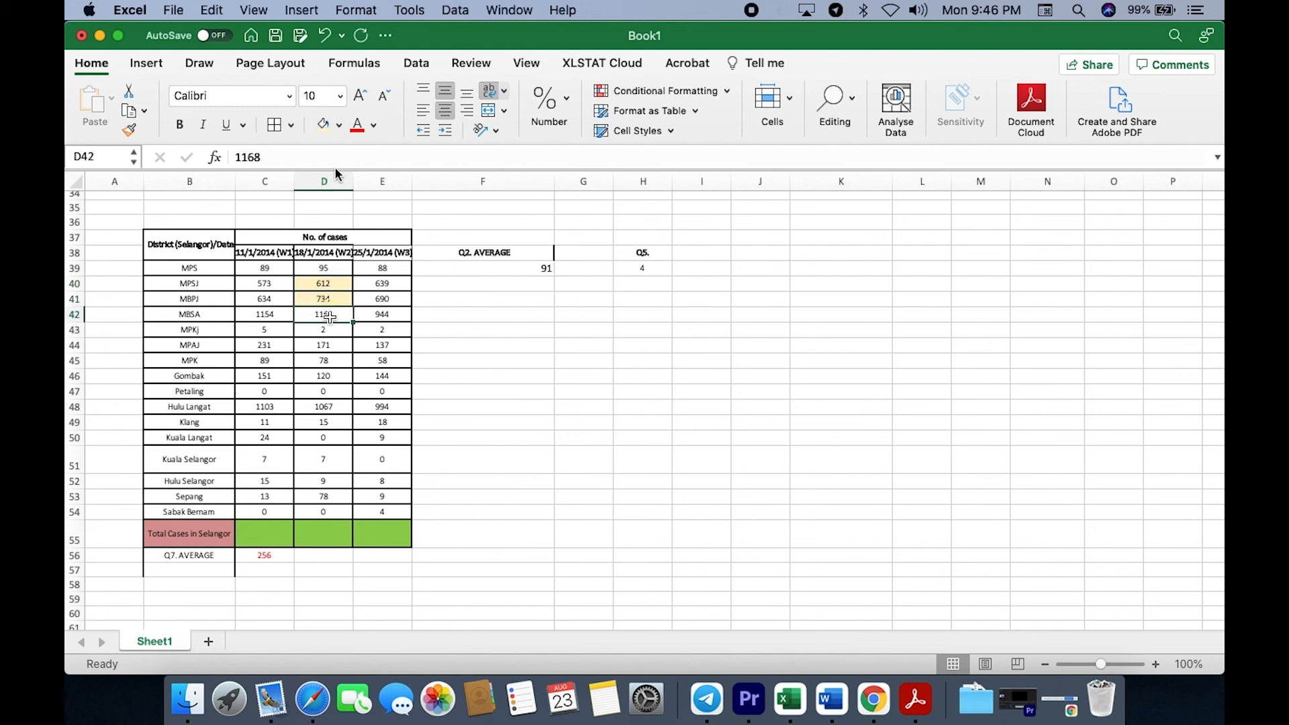
left_click(322, 128)
left_click(335, 331)
left_click(329, 345)
left_click(327, 407)
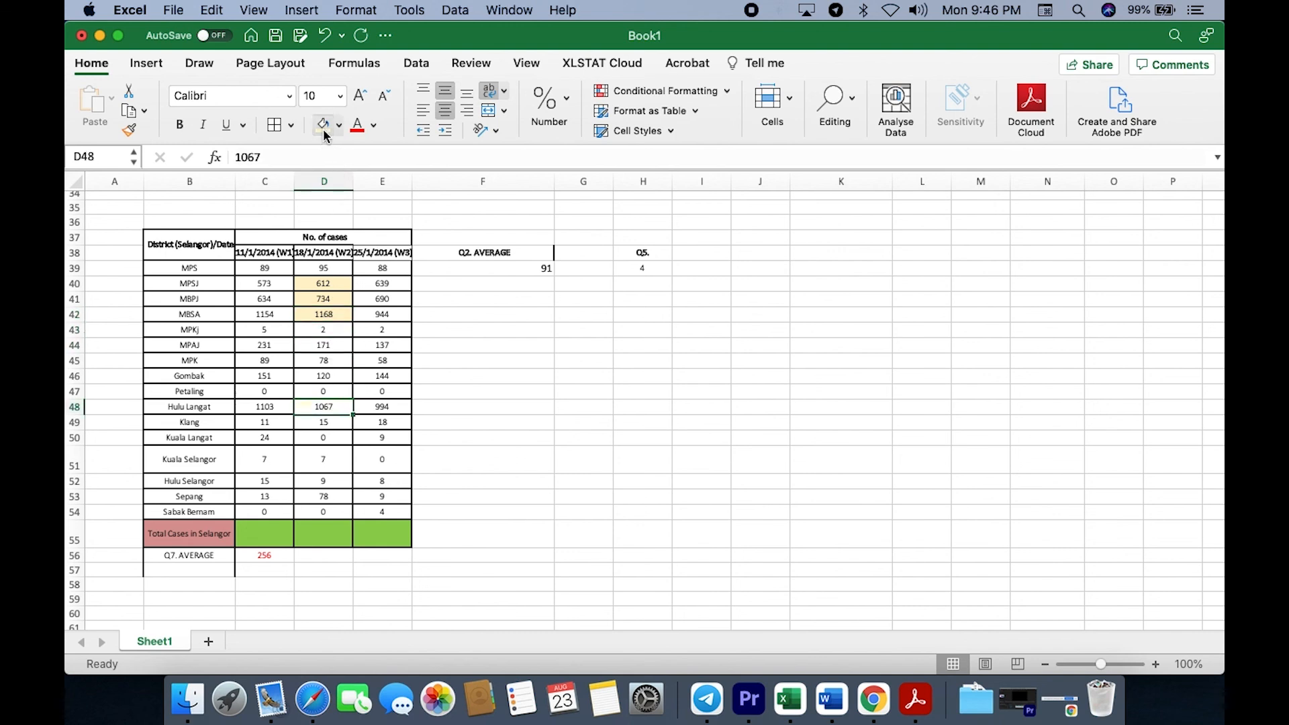
left_click(329, 425)
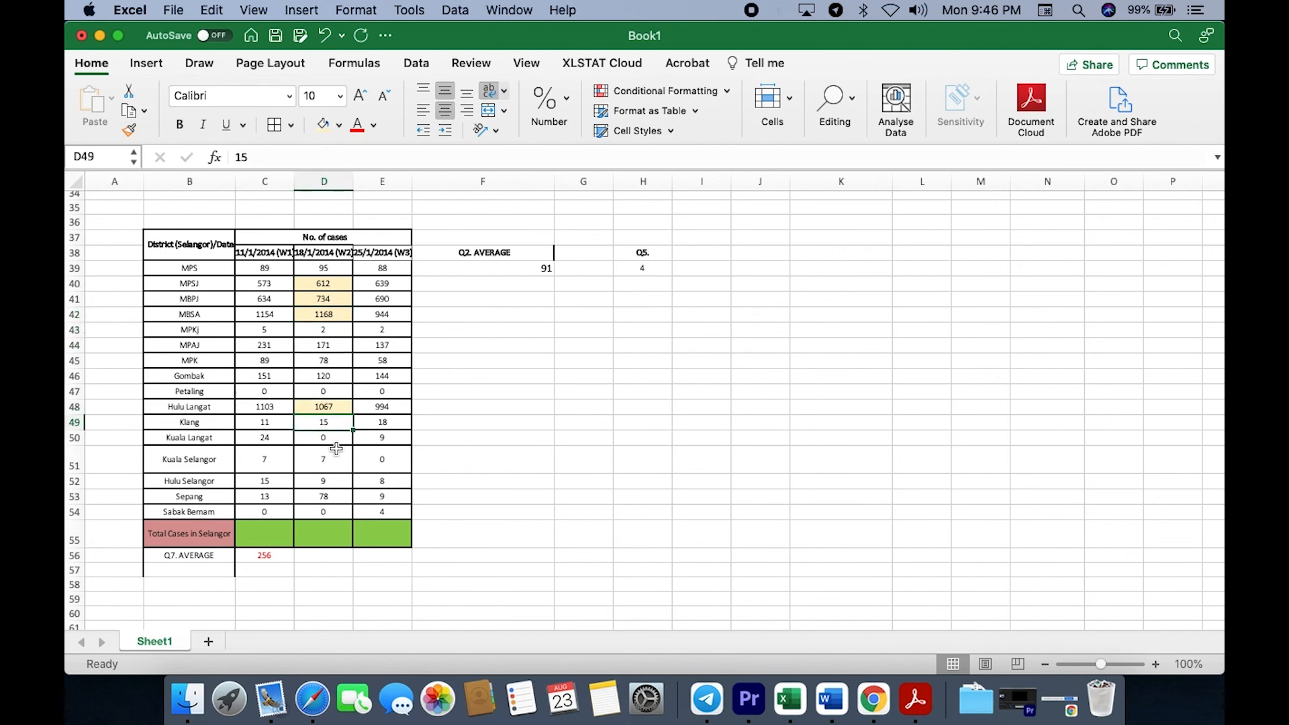
left_click(334, 510)
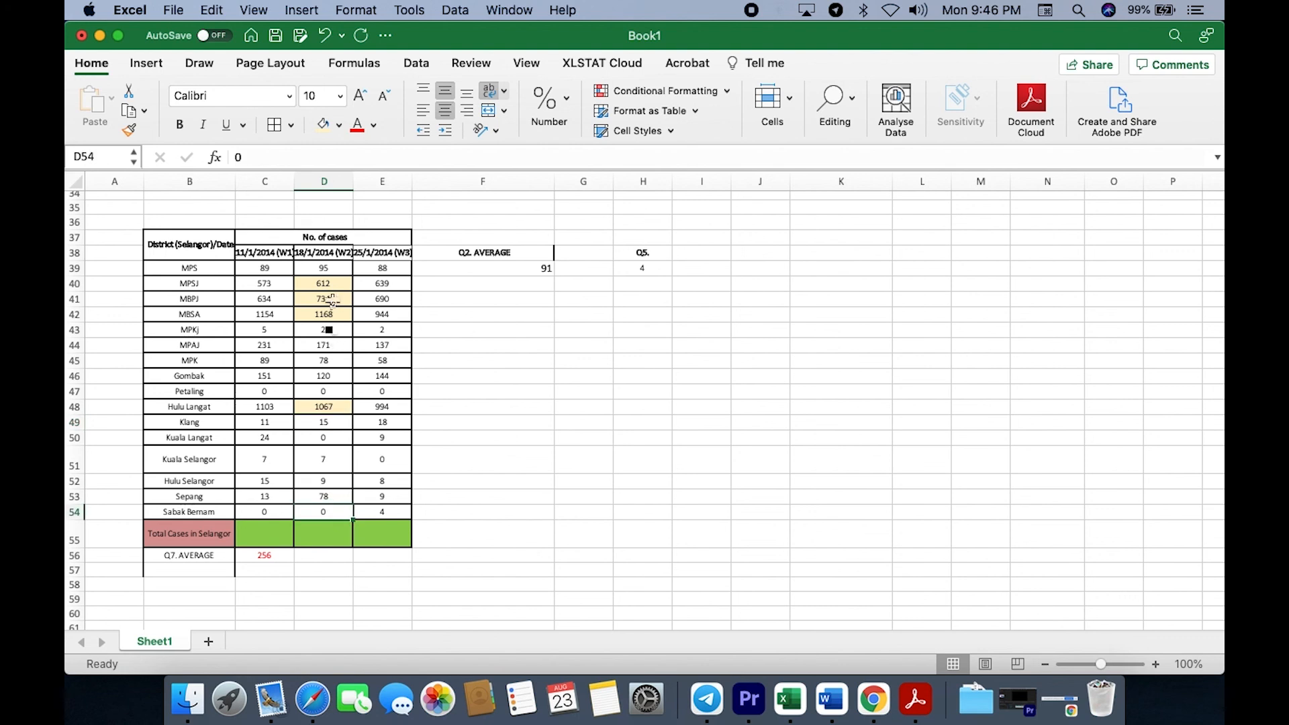
left_click(648, 272)
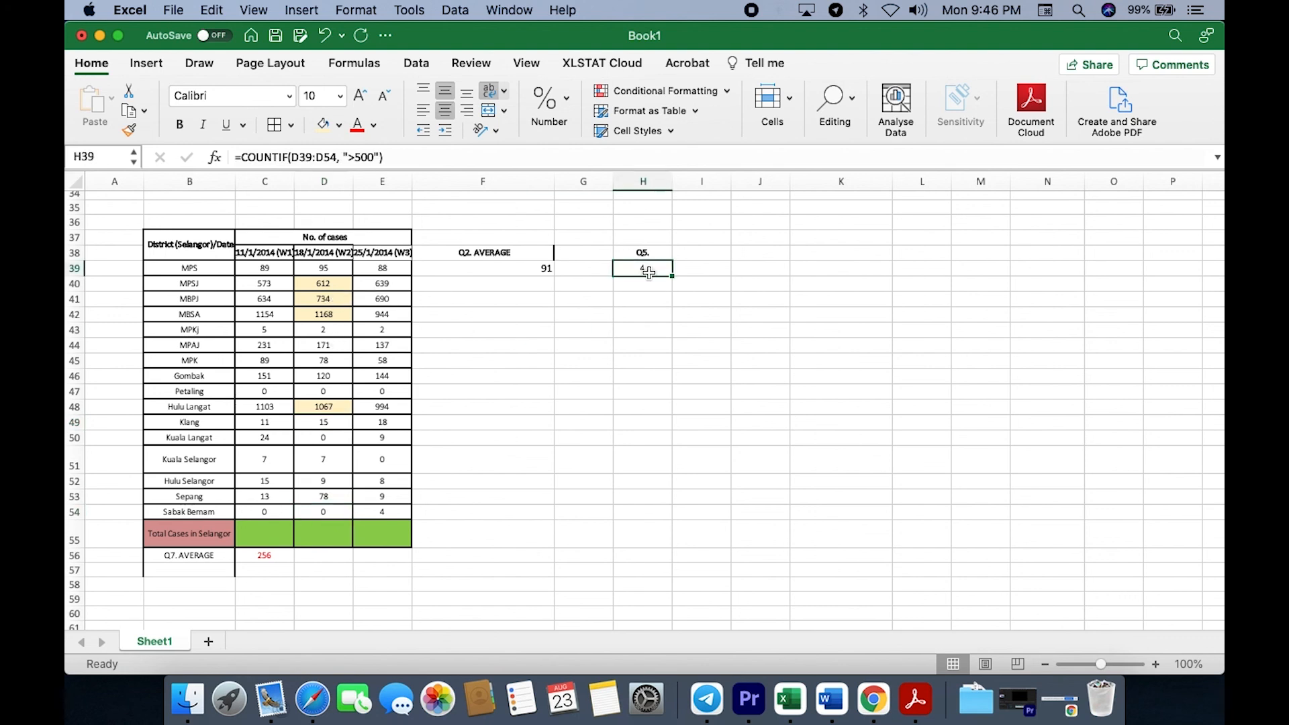
left_click(338, 281)
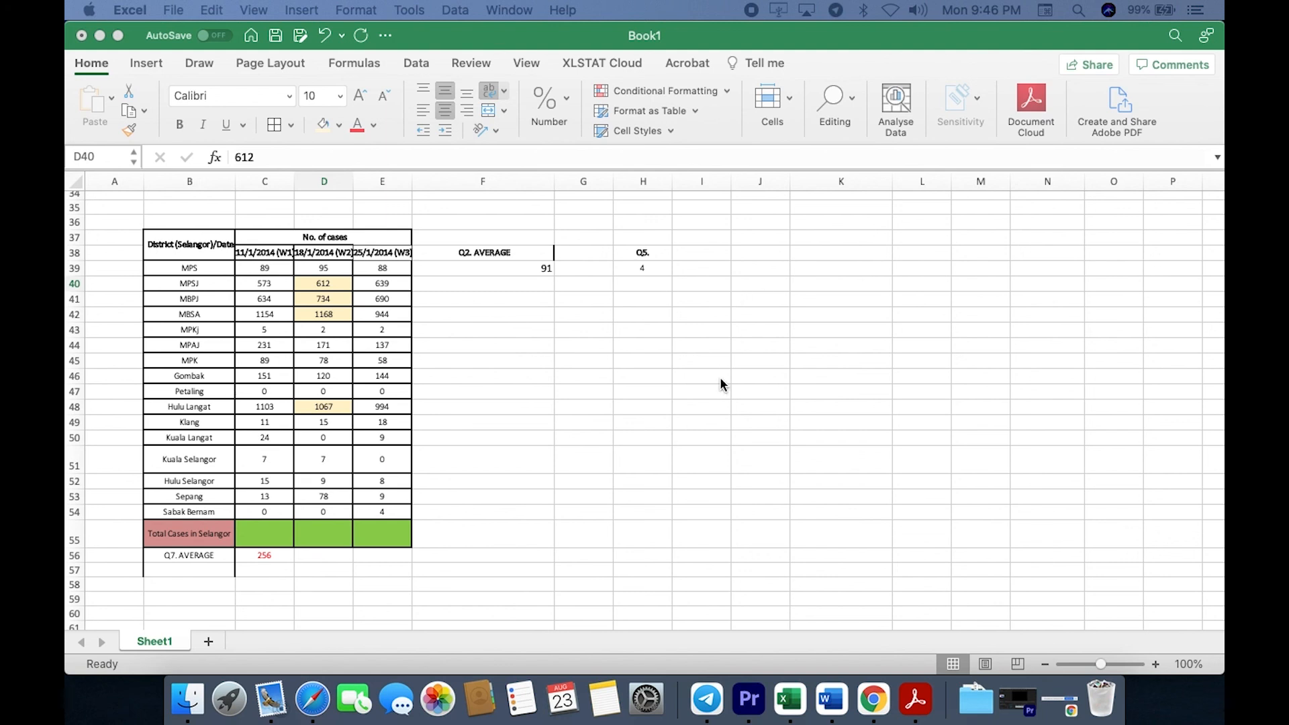
- Review the remaining tasks and the example line and pie charts in the Word lab document, and return to Excel
scroll(719, 380, "down", 2)
left_click(832, 700)
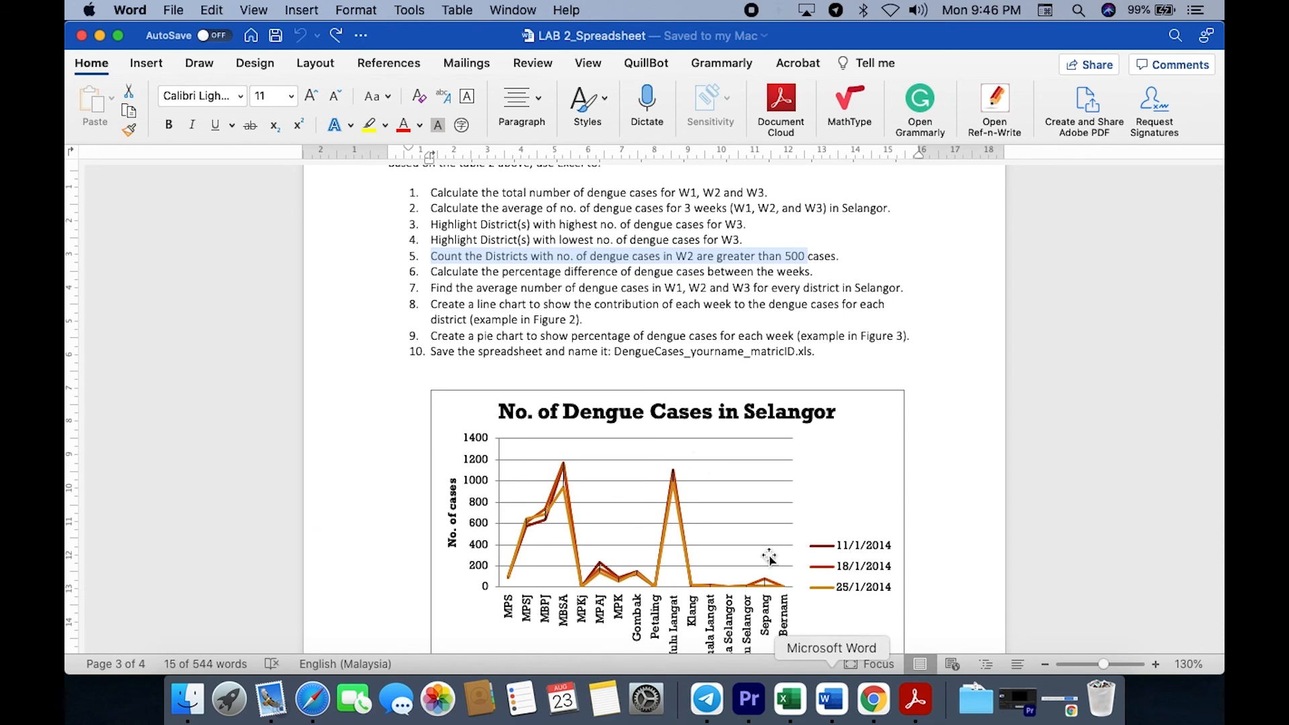
scroll(693, 443, "down", 5)
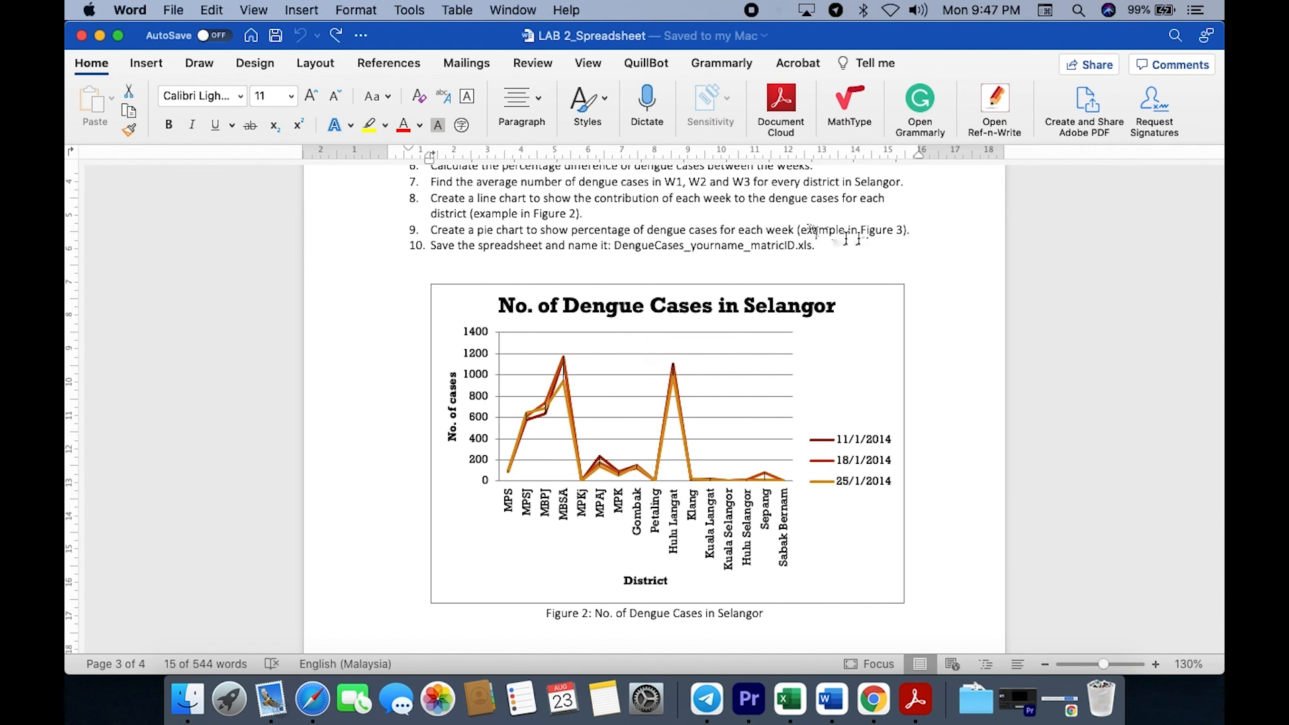
scroll(935, 325, "down", 3)
scroll(936, 325, "up", 5)
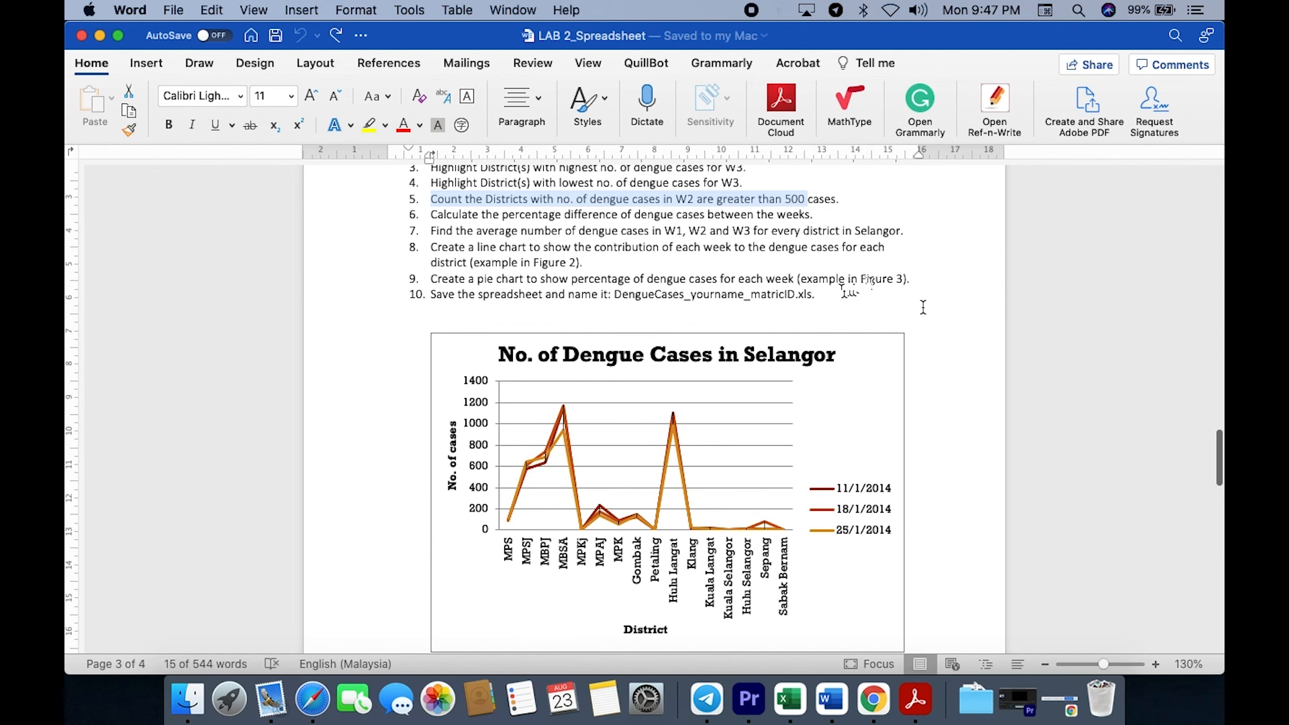
scroll(922, 305, "down", 10)
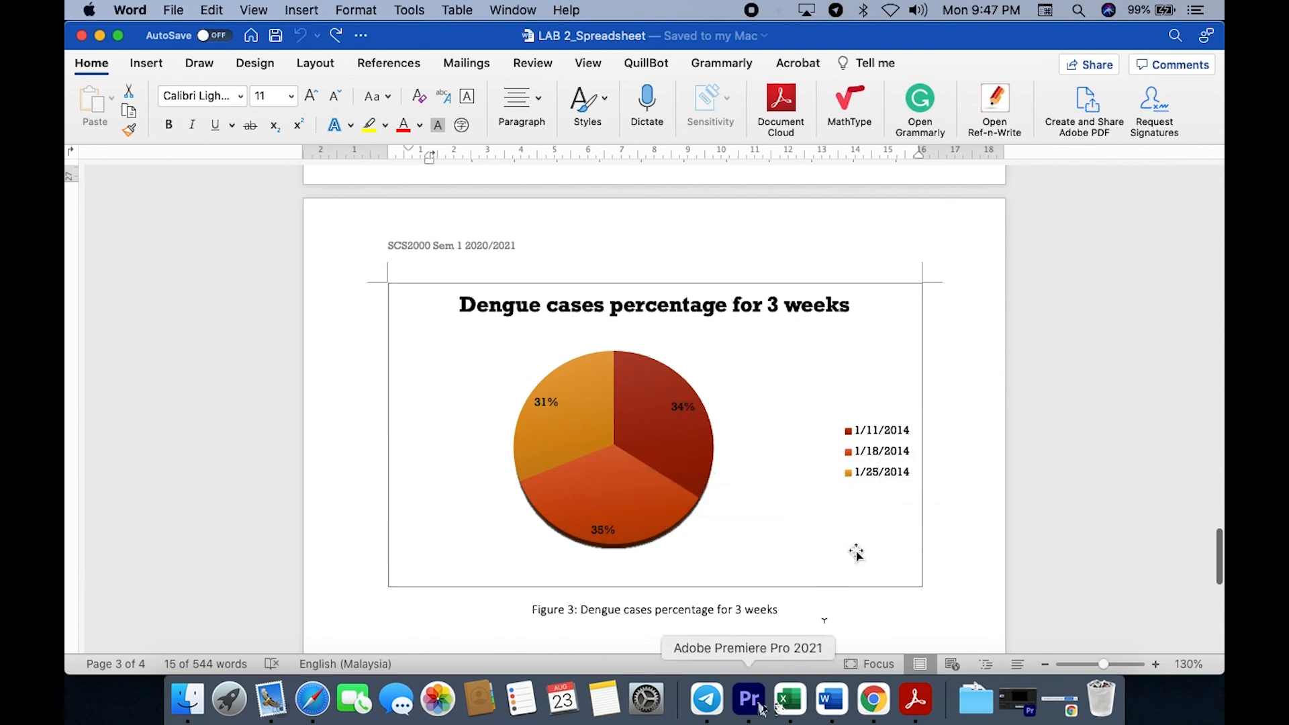
left_click(793, 709)
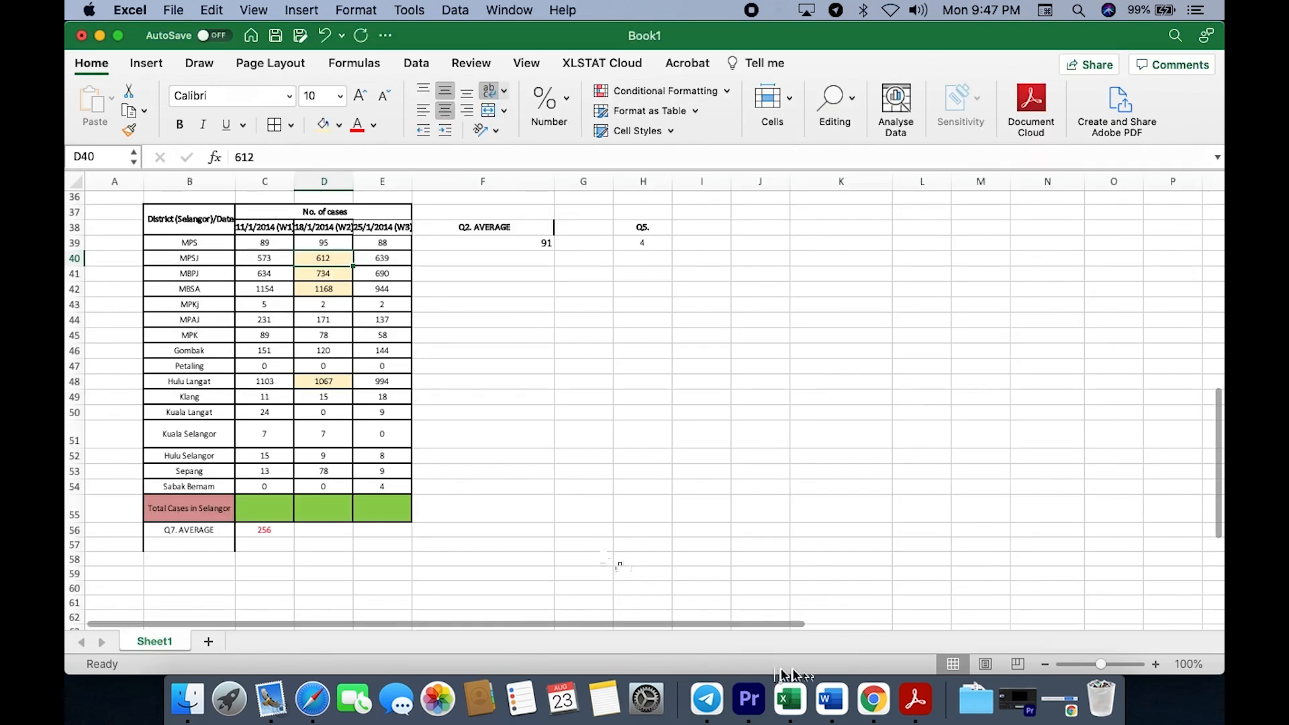
- Enter the label percentage in cell B58 below the dengue cases table
scroll(605, 554, "down", 3)
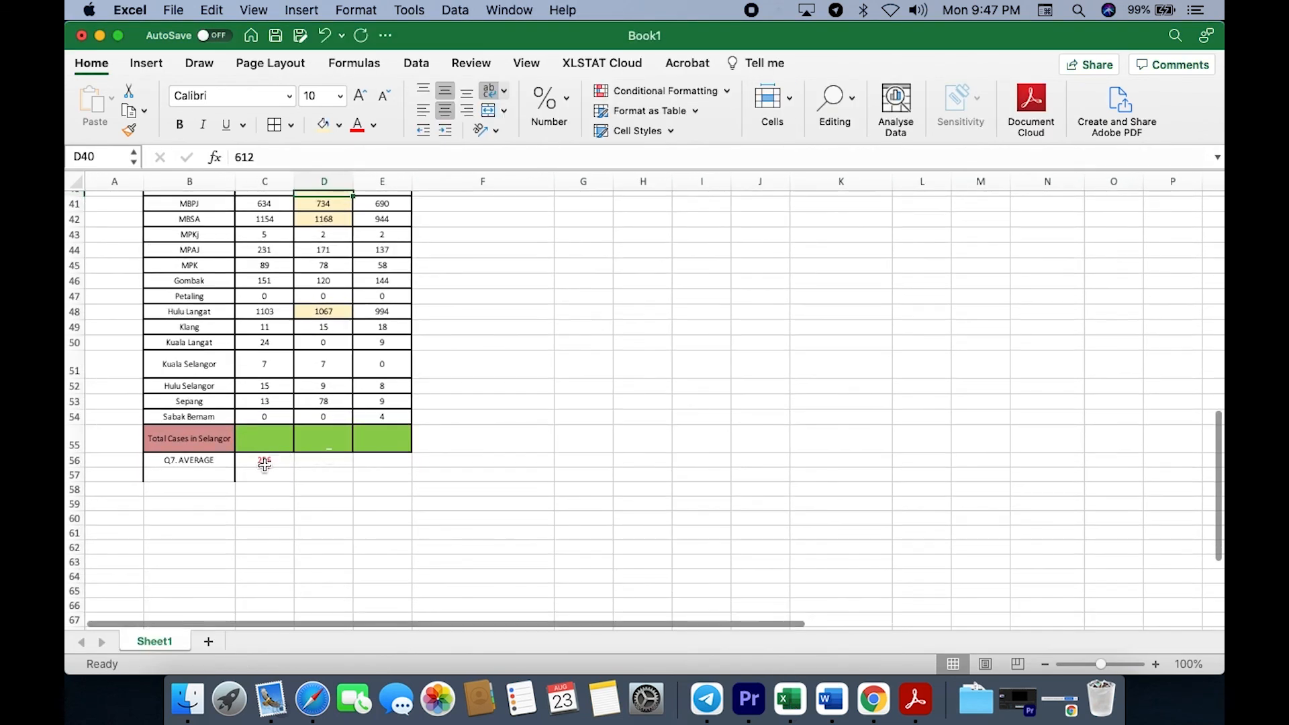
left_click(176, 498)
type("percentage")
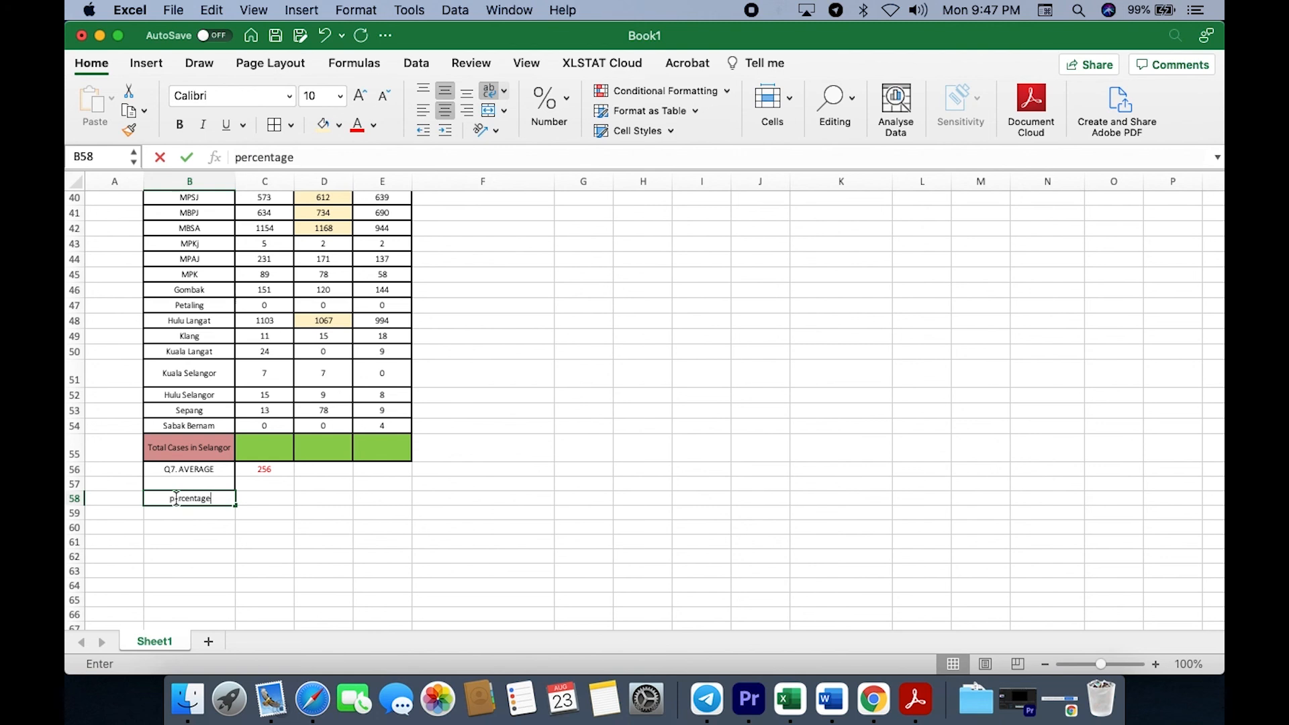
left_click(281, 496)
- Indicate the W1 case values C39:C54 as the source and enter the sample percentage 25 in cell C58
scroll(275, 331, "up", 2)
scroll(275, 330, "up", 1)
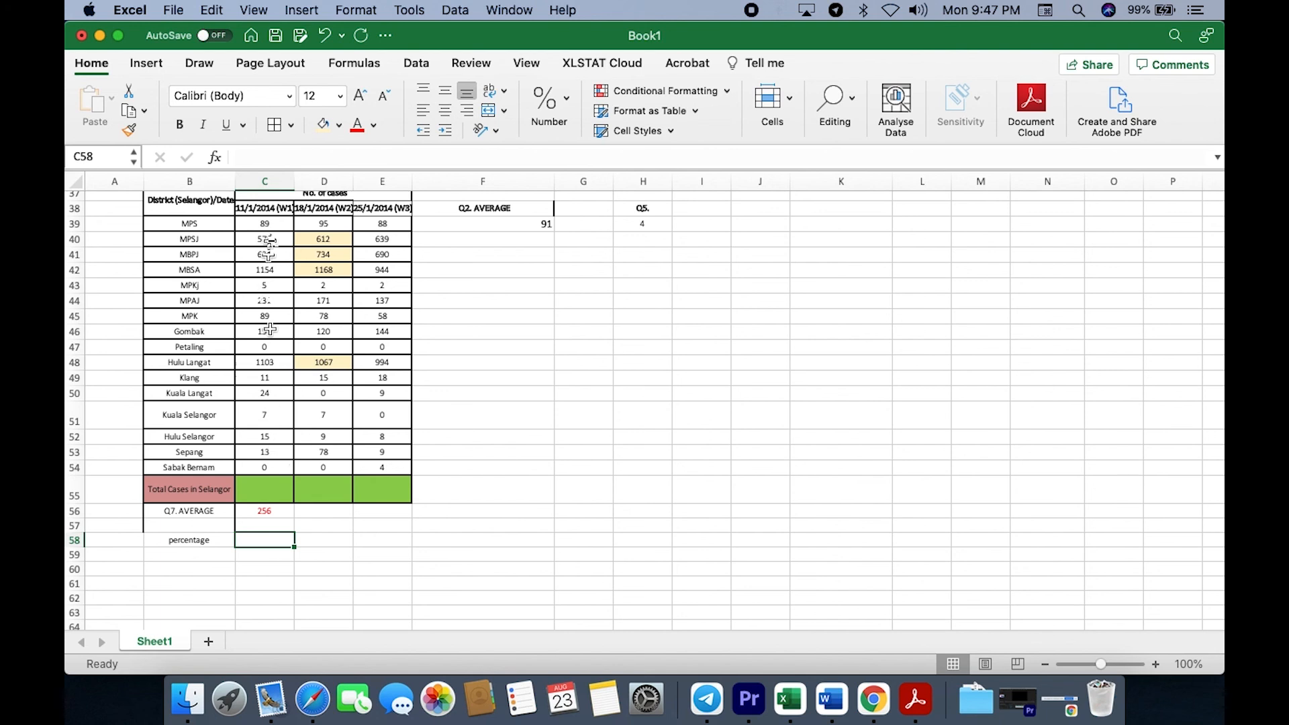
left_click(264, 224)
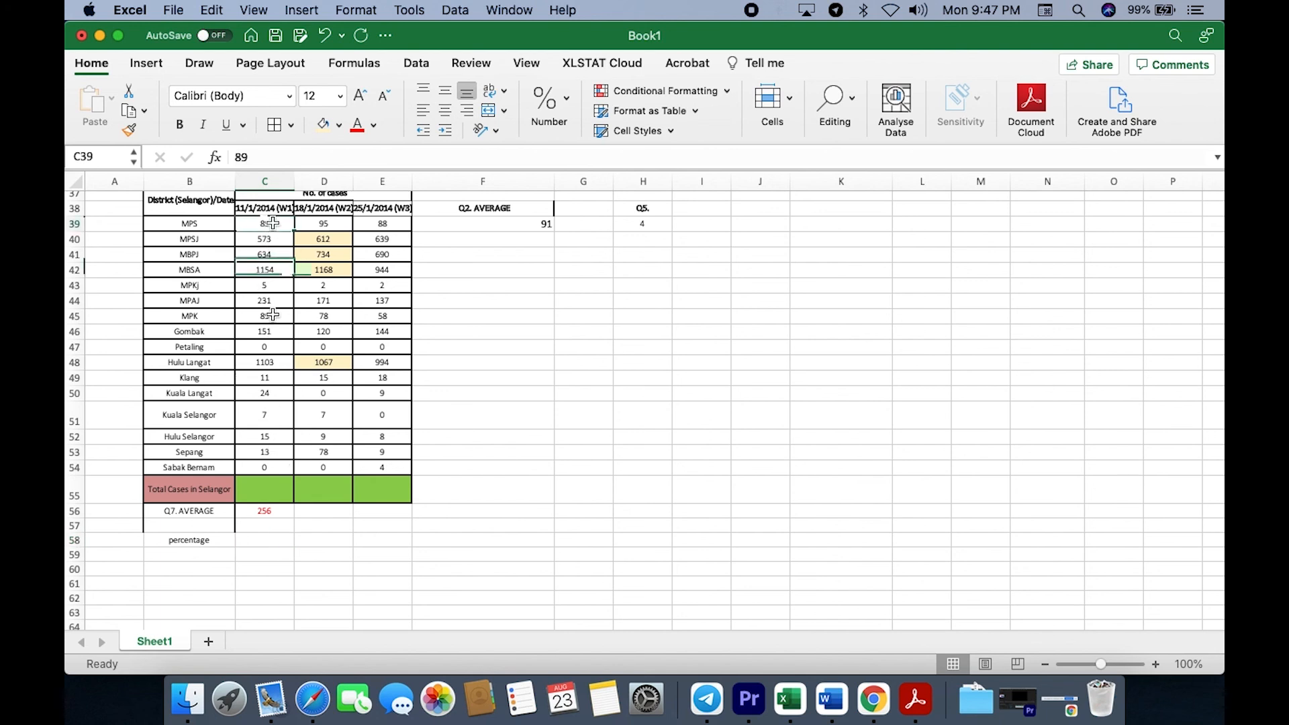
left_click(270, 464, "shift")
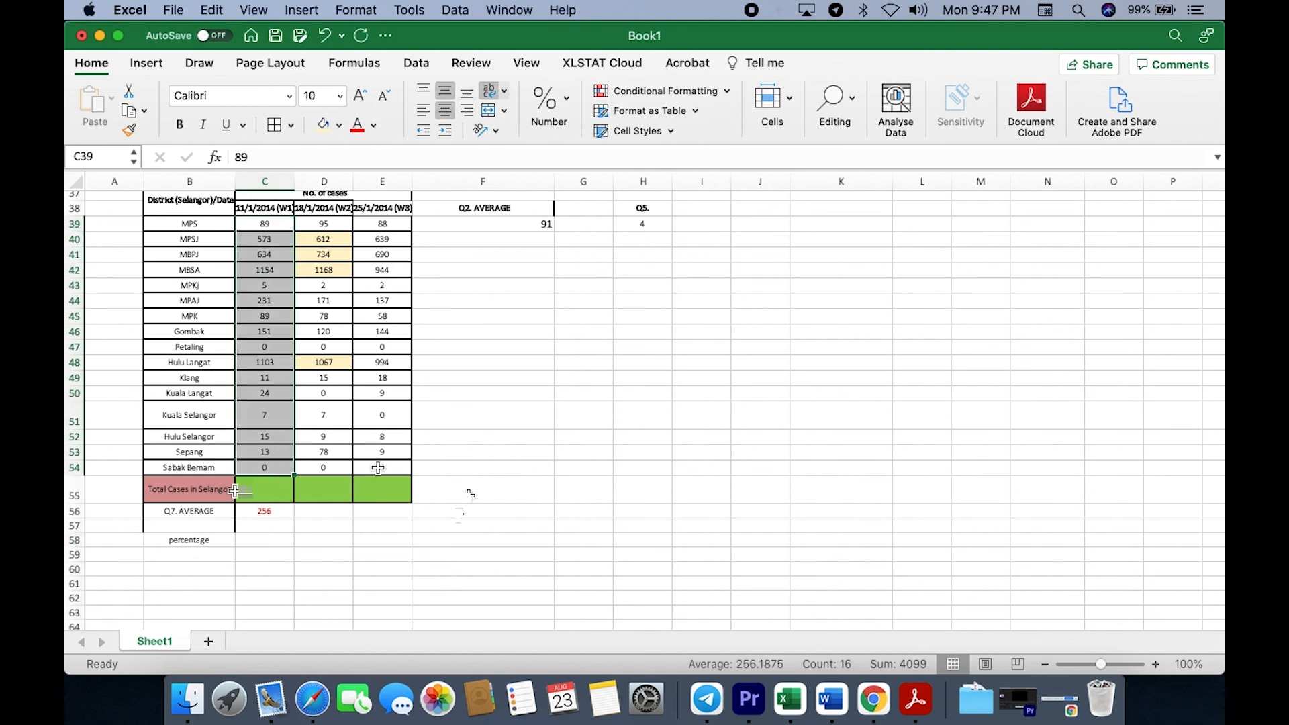
left_click(261, 539)
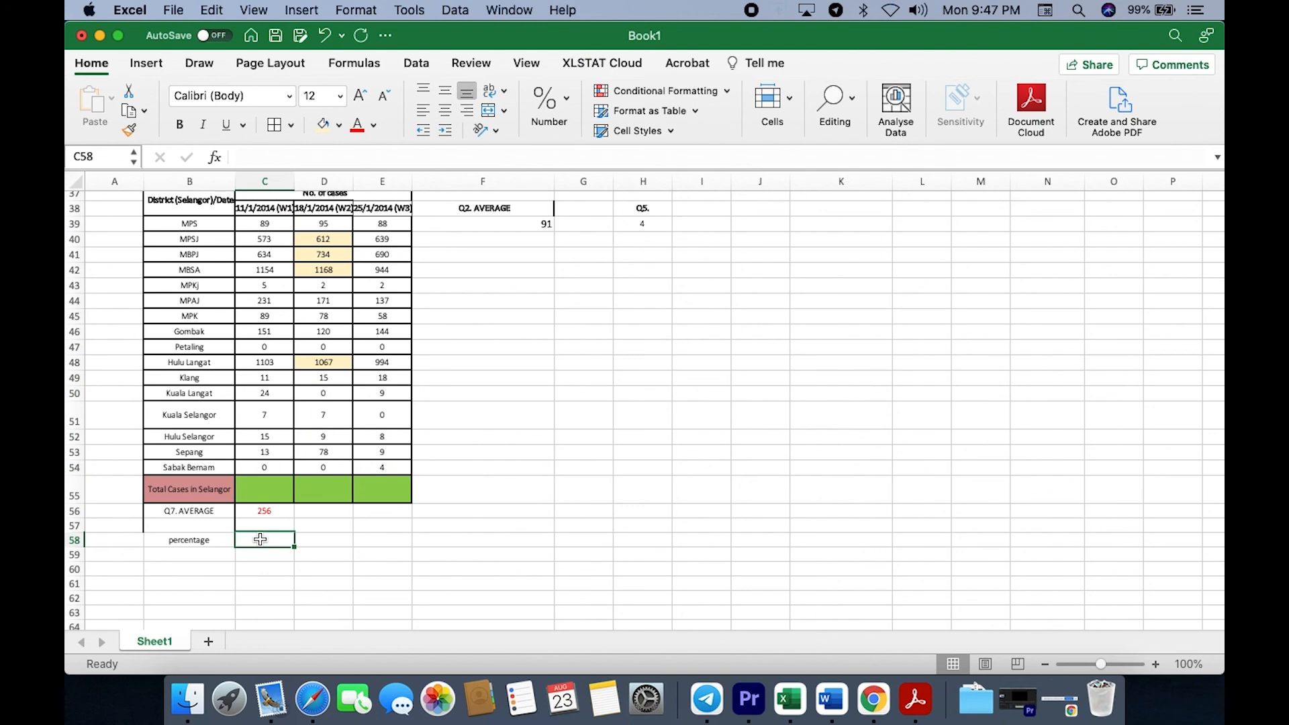
type("25")
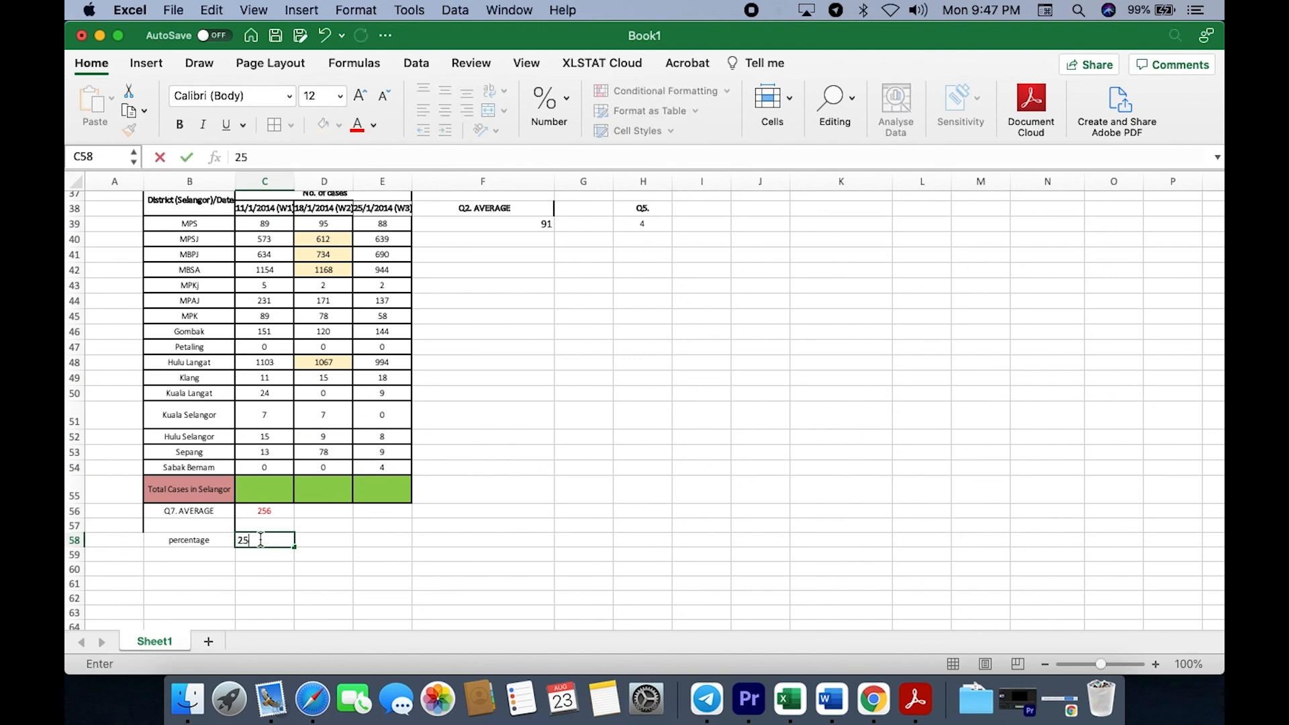
left_click(328, 539)
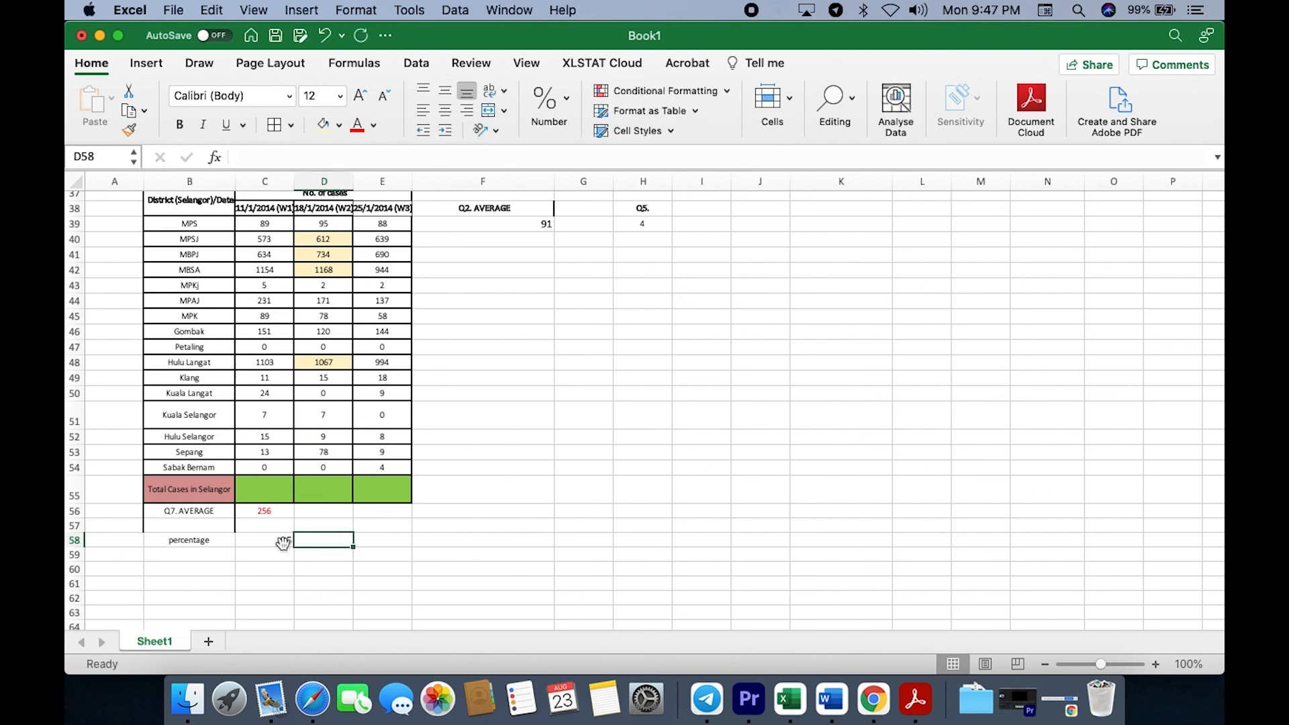
- Enter the sample percentages 55 in cell D58 and 20 in cell E58
type("55")
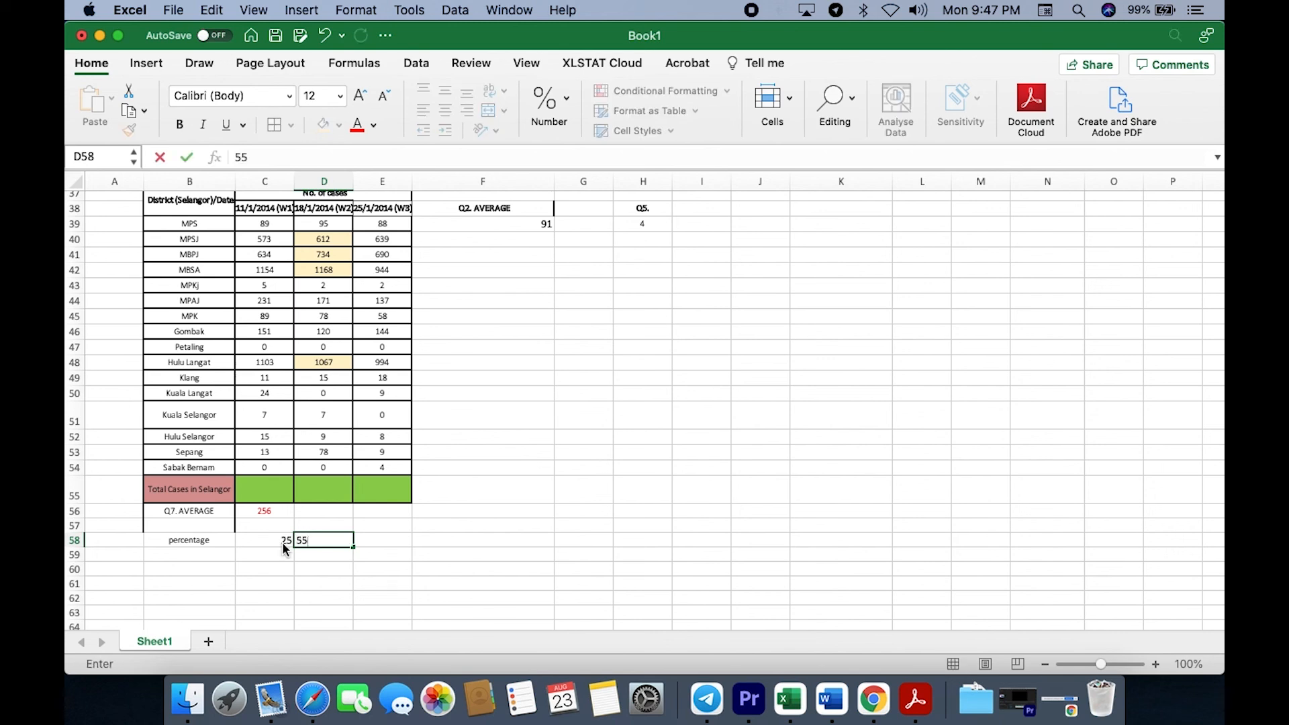
key("Tab")
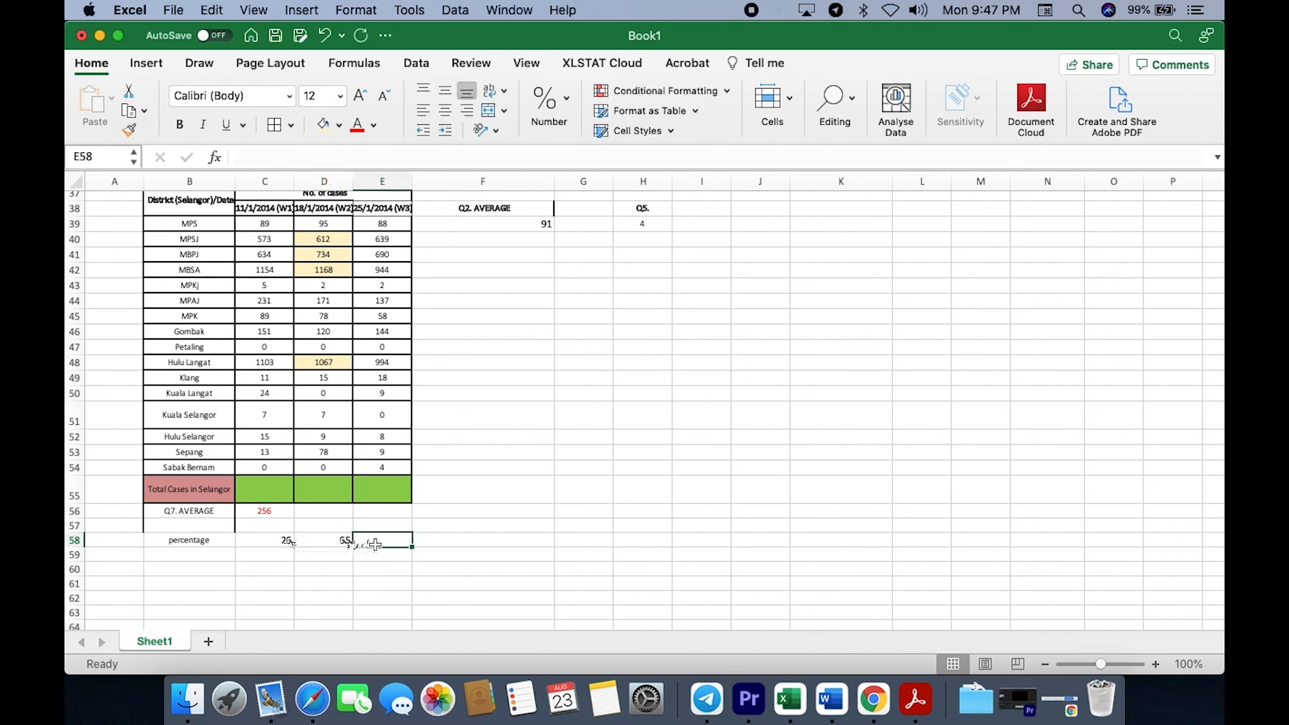
type("20")
double_click(511, 597)
key("Escape")
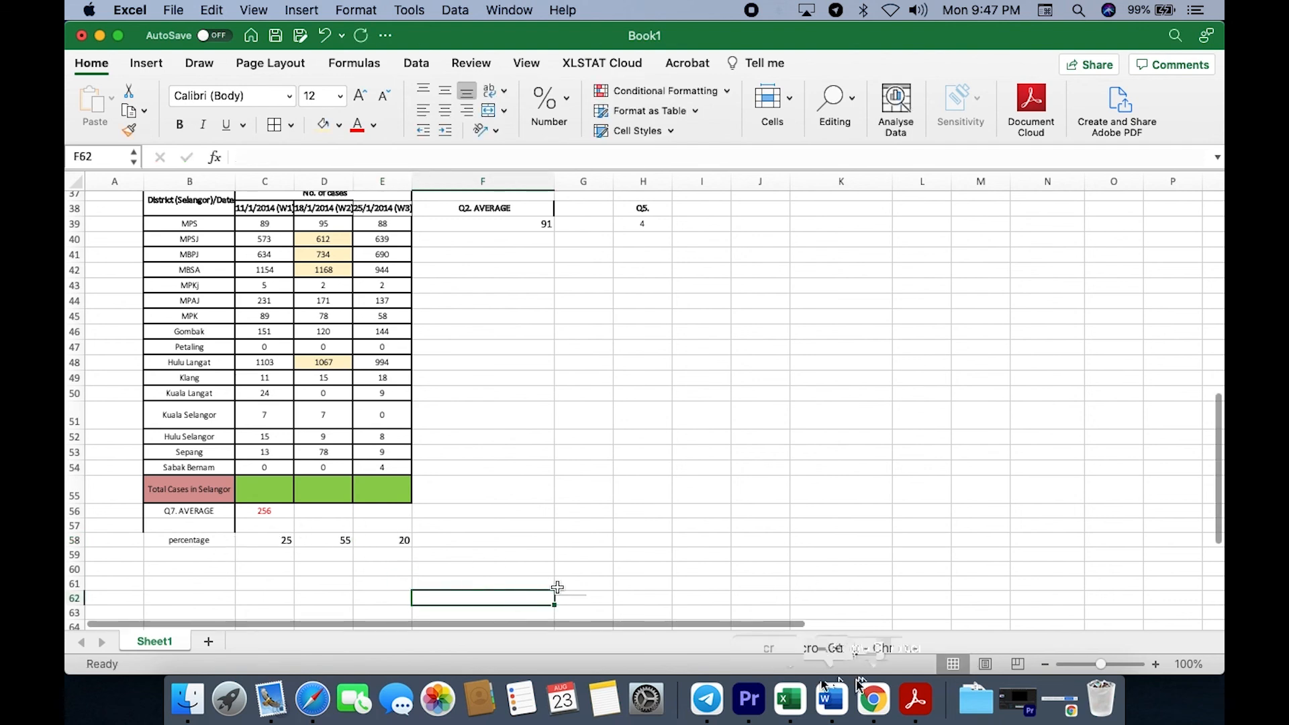
- Check the example pie chart in the Word lab document, and copy the percentage row B58:E58 to H58 in Excel
left_click(838, 705)
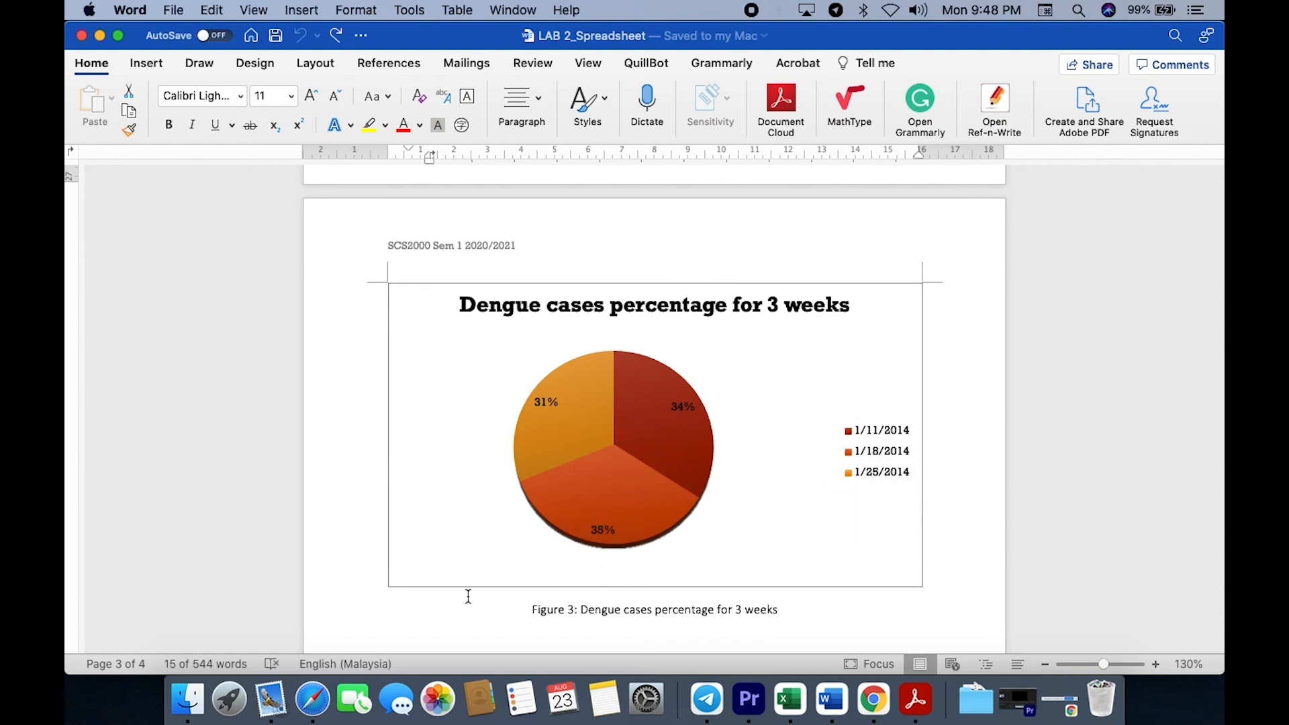
left_click(791, 699)
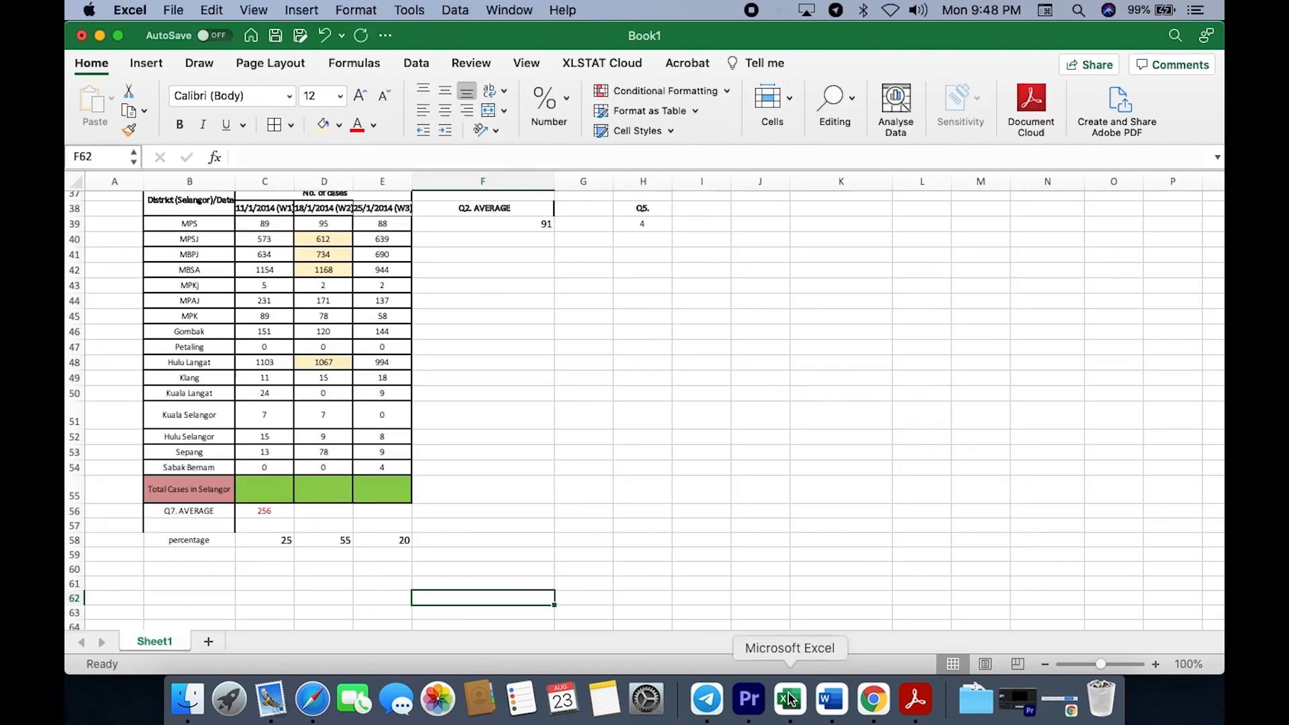
left_click(195, 543)
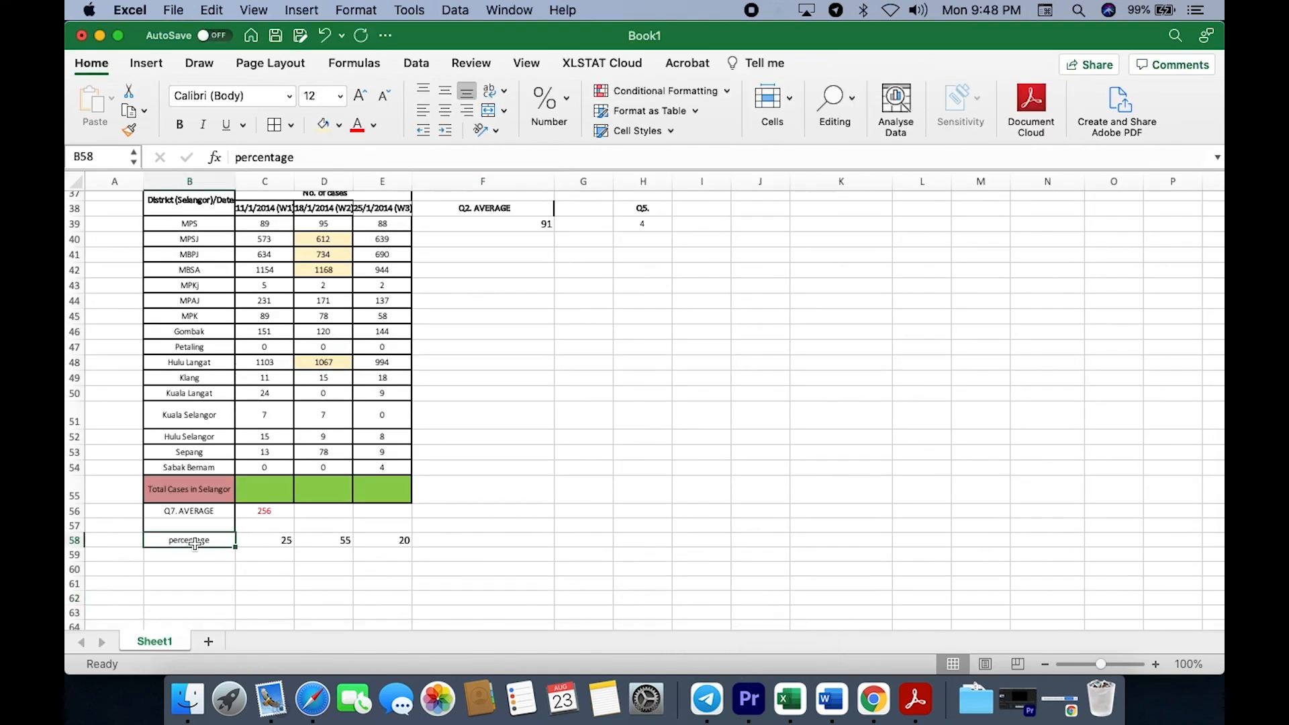
left_click_drag(195, 544, 404, 541)
key("super+c")
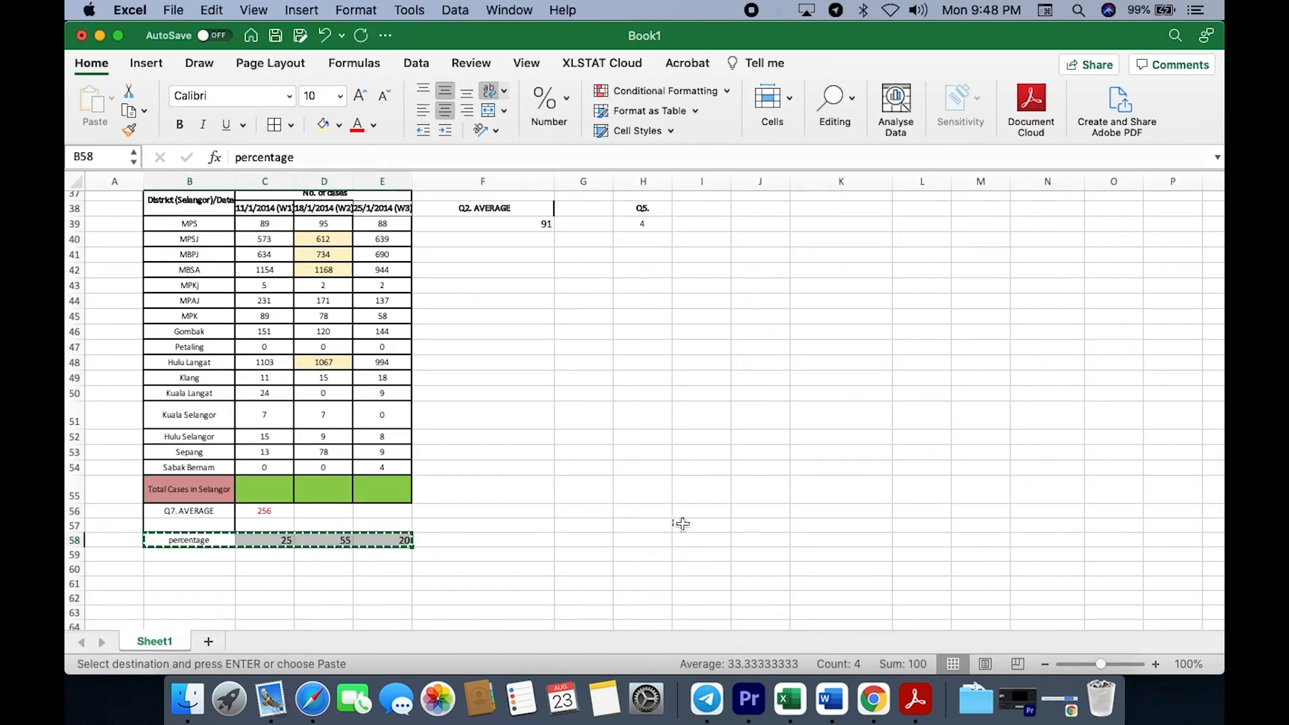
left_click(652, 540)
key("super+v")
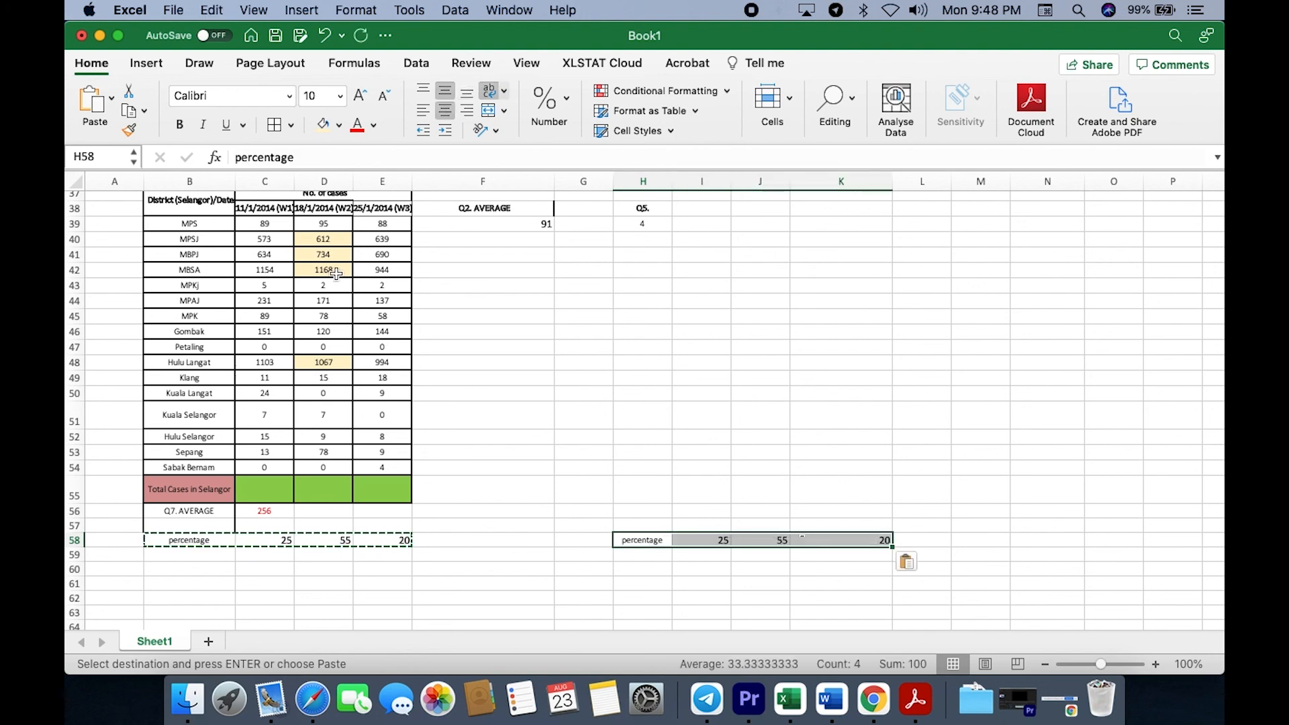
- Copy the week date headers C38:E38 to I57, directly above the copied percentages
left_click(275, 209)
left_click_drag(370, 214, 380, 210)
key("super+c")
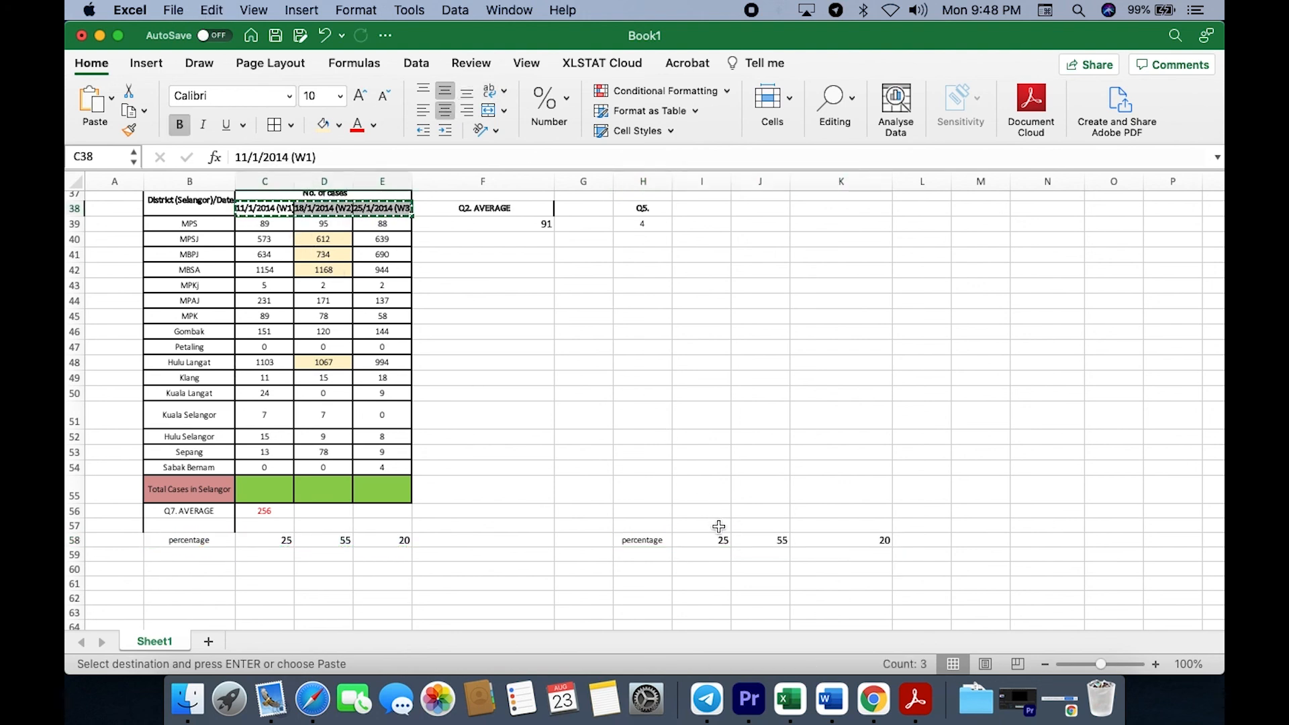
left_click(718, 524)
key("super+v")
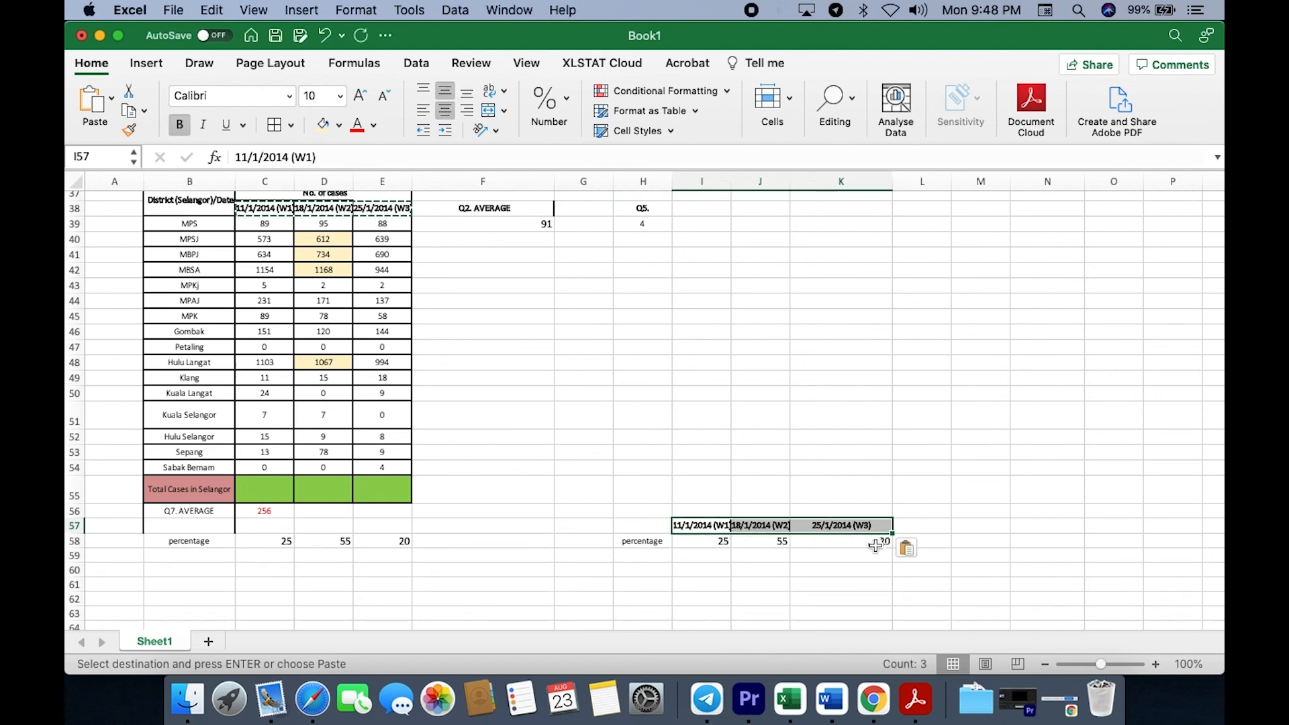
- Insert a 2-D pie chart from the range H57:K58 and widen the chart area
left_click(873, 583)
left_click_drag(655, 523, 871, 541)
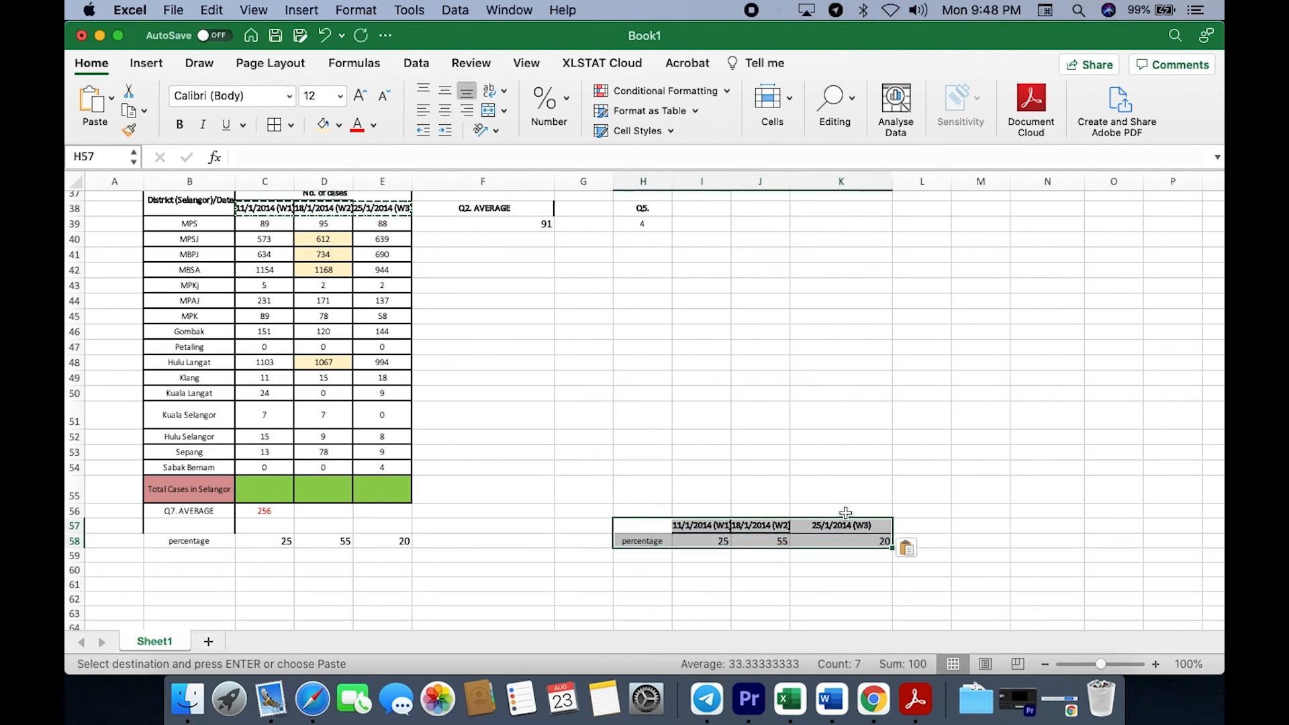
left_click(146, 63)
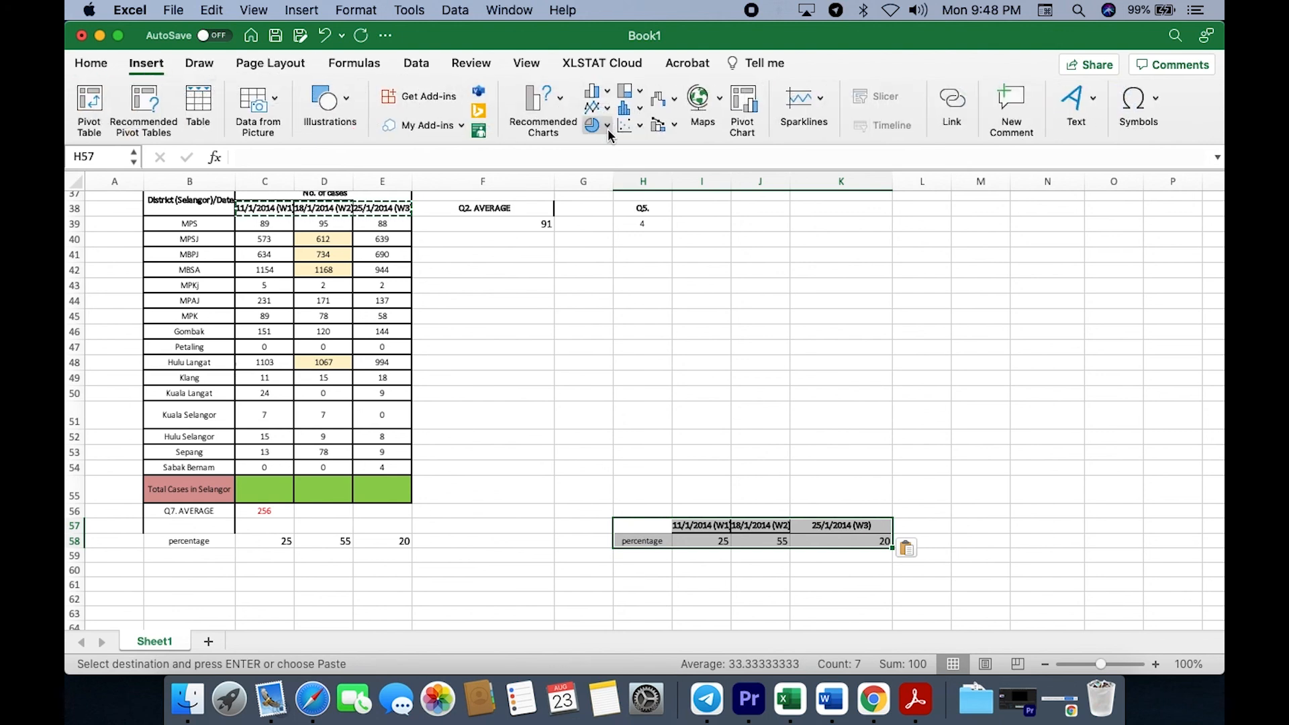
left_click(607, 126)
left_click(629, 199)
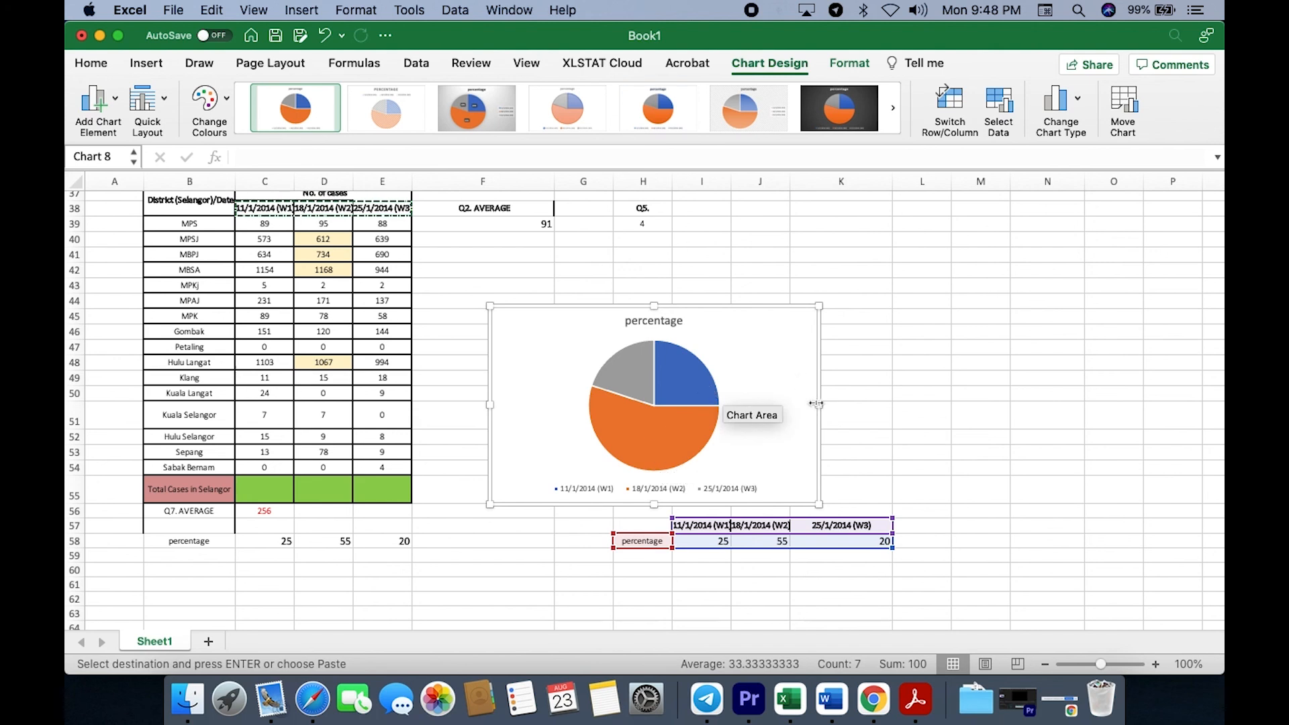
left_click_drag(817, 404, 969, 413)
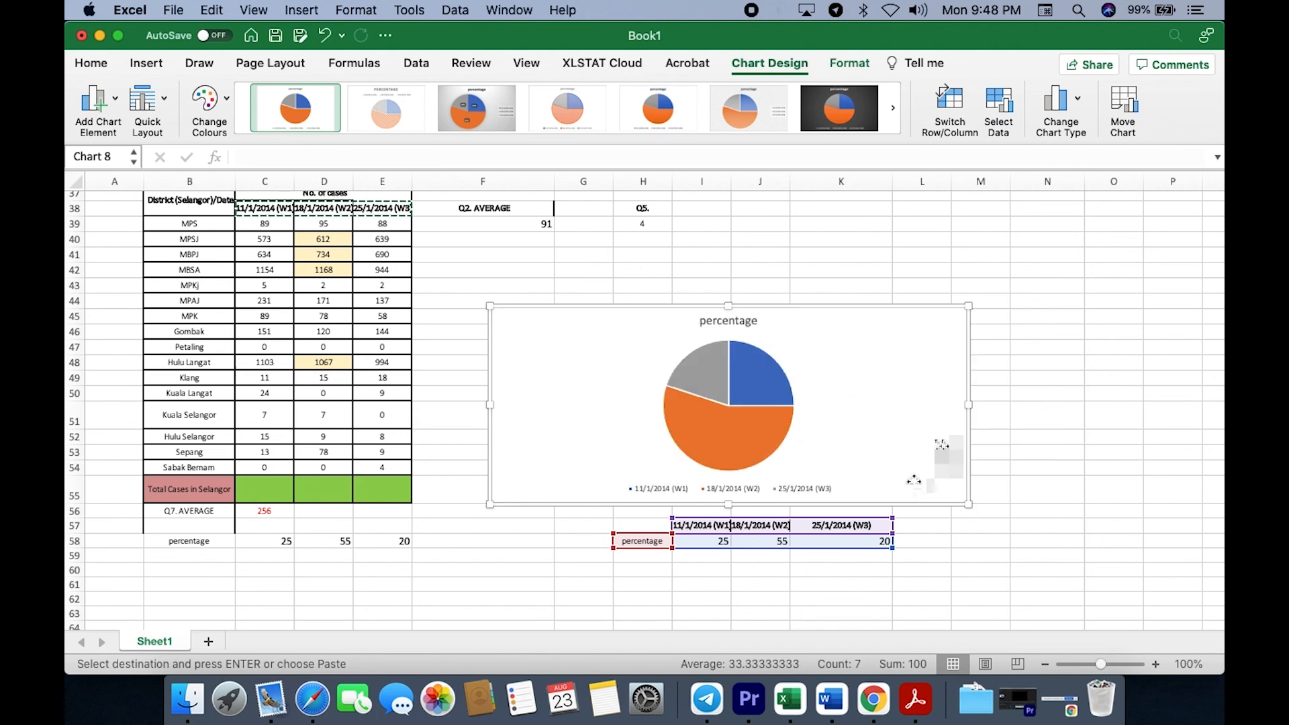
- Compare the pie chart's legend and title with the example in Word, and indicate the title's source cell H58
left_click(650, 483)
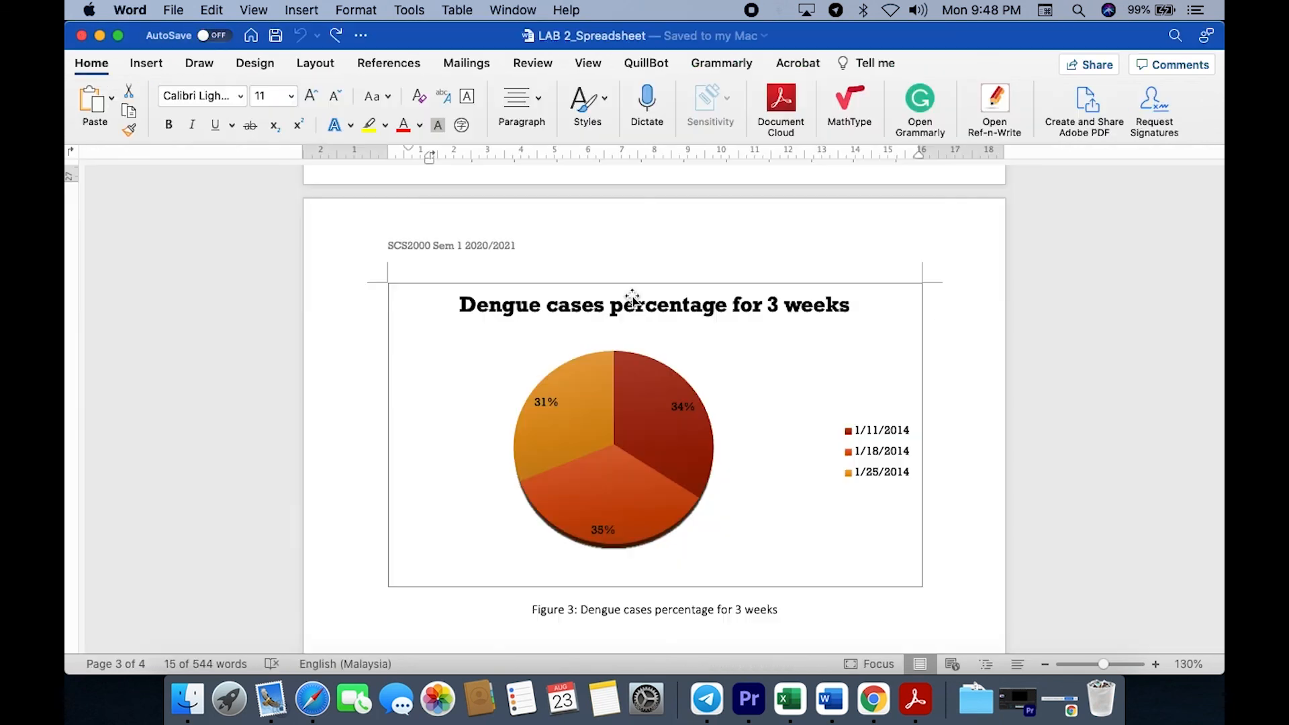
left_click(639, 300)
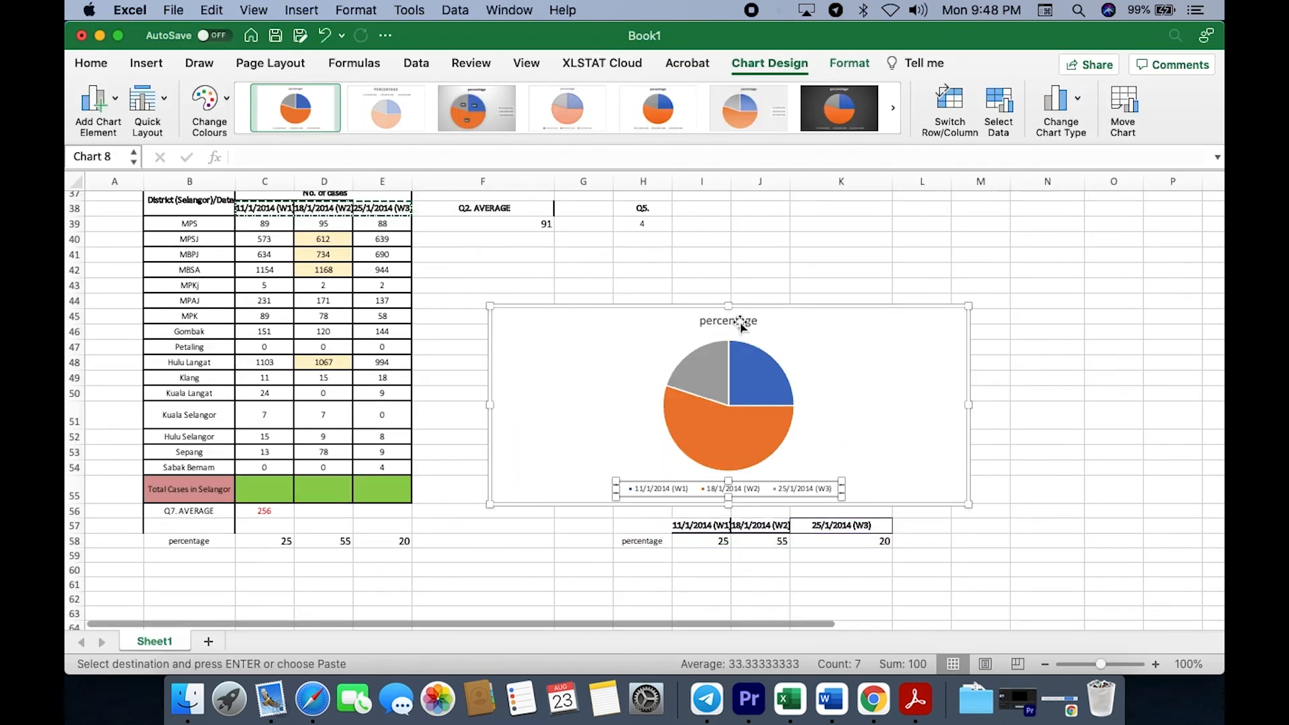
left_click(740, 323)
double_click(740, 323)
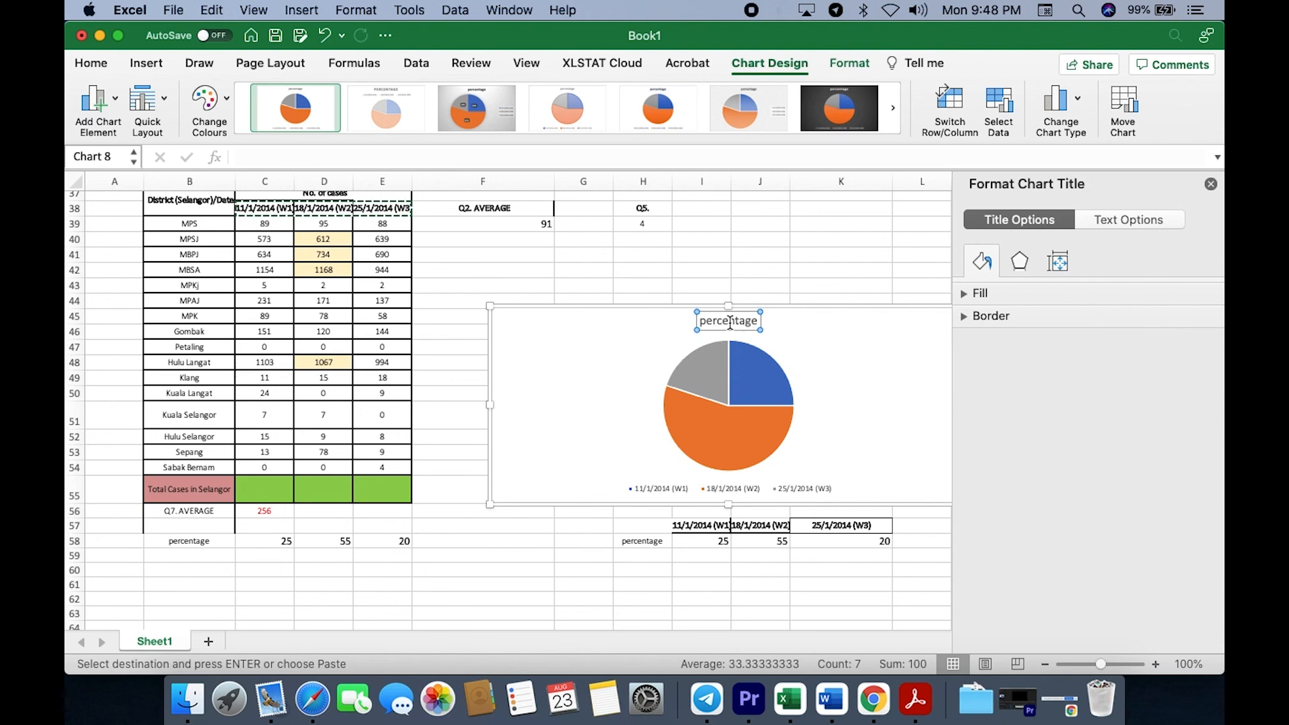
left_click(636, 548)
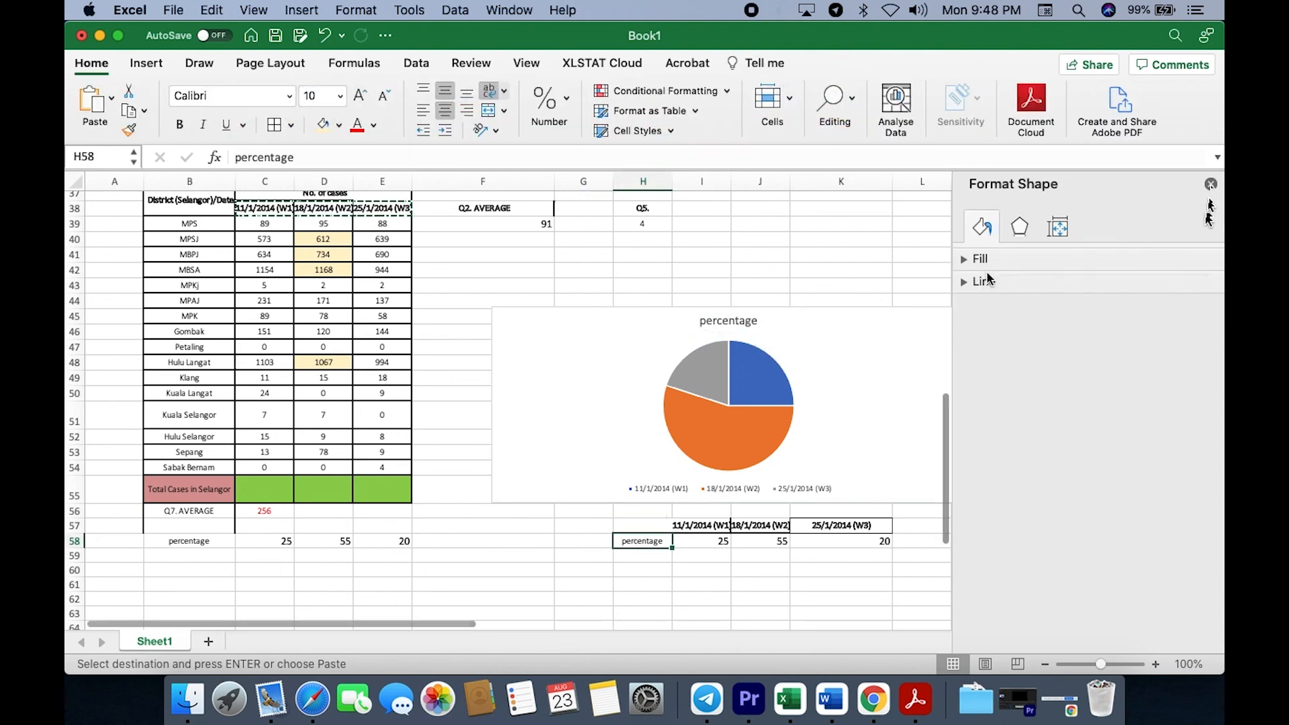
- Close the formatting options and move the pie chart slightly up and to the right, above the H57:K58 data
left_click(1211, 184)
left_click_drag(830, 328, 834, 290)
left_click_drag(845, 308, 851, 312)
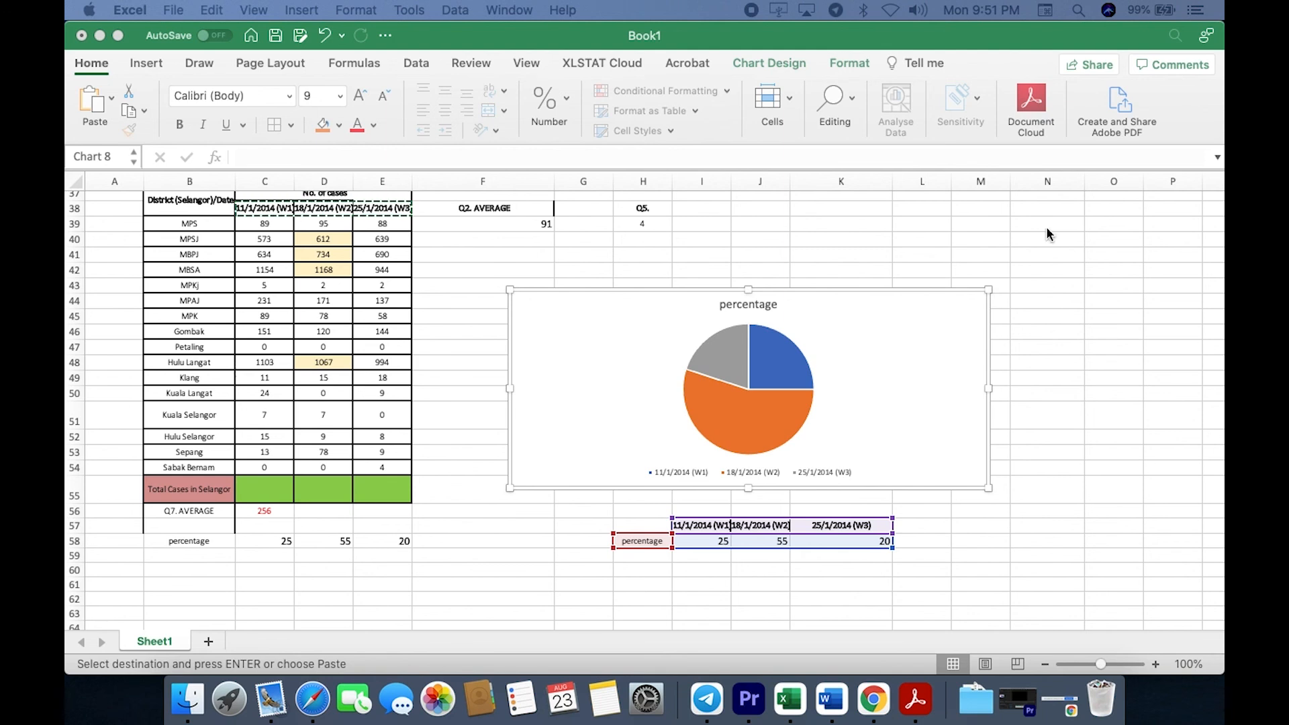
- Review the numbered task list in the Word lab document, especially the percentage difference task, and return to Excel
left_click(832, 697)
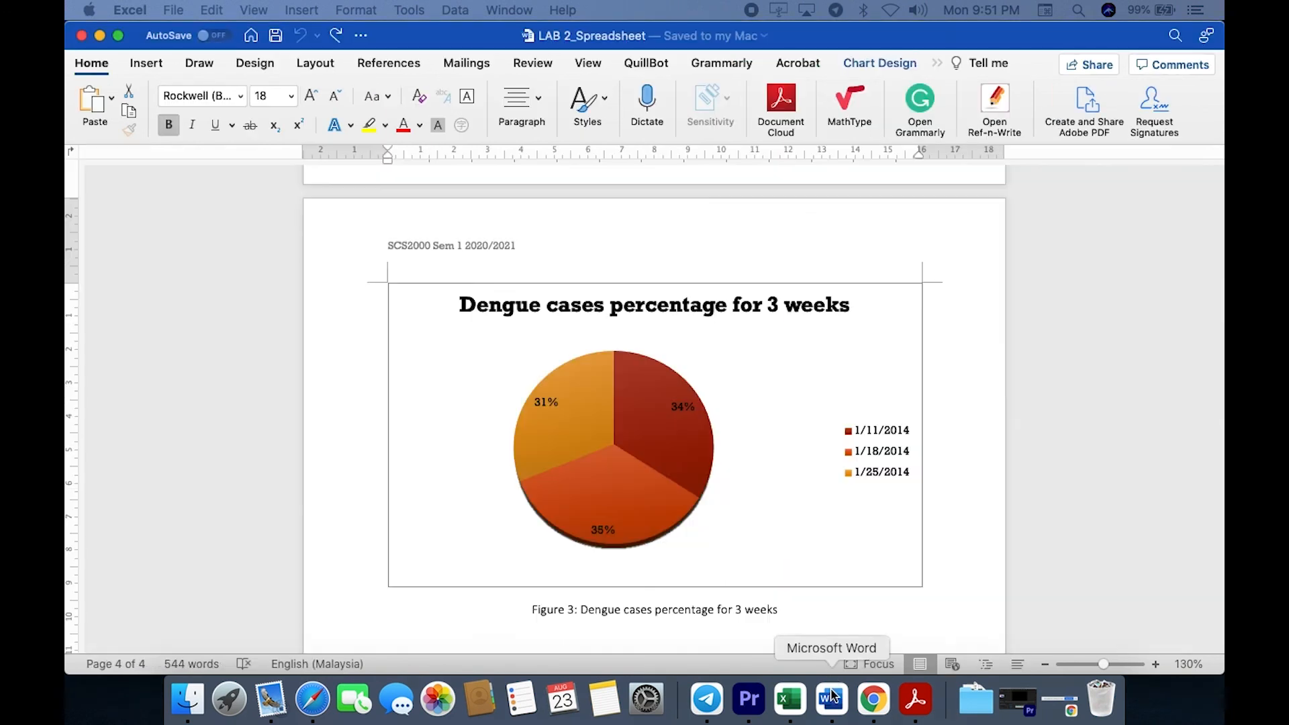
scroll(806, 383, "up", 10)
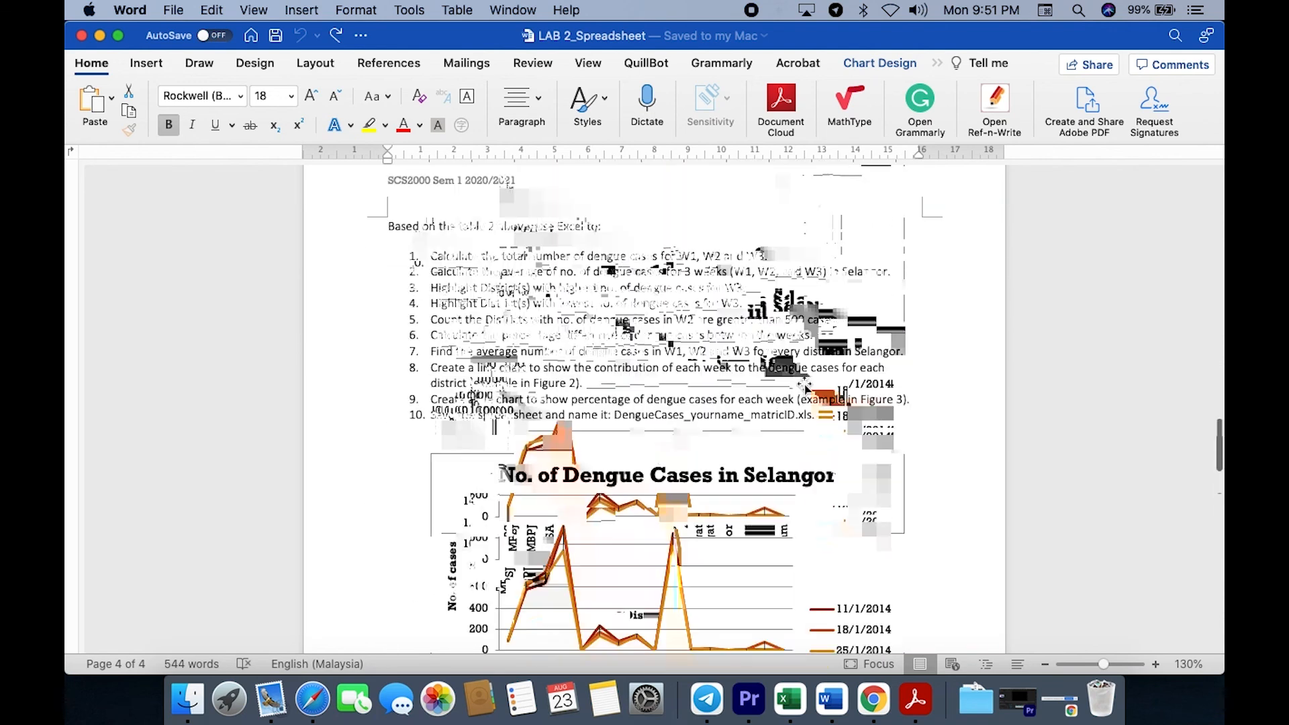
scroll(806, 387, "up", 3)
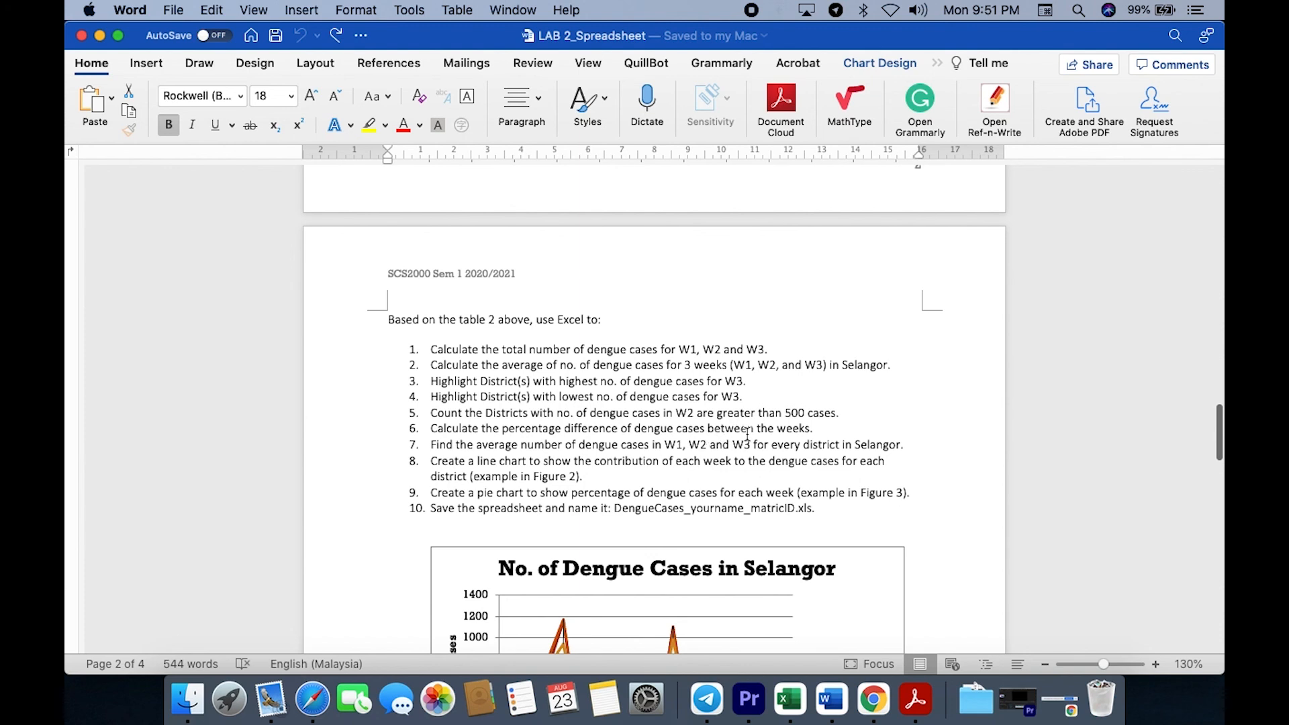
left_click(836, 429)
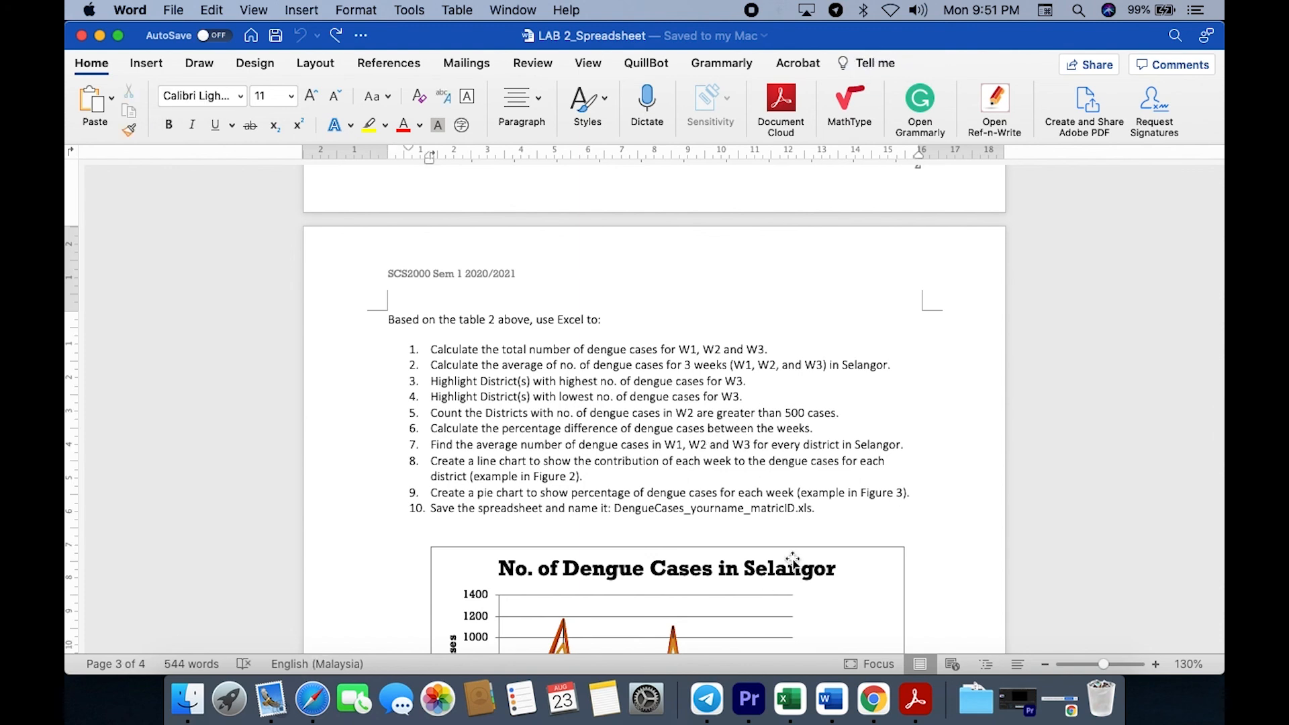
left_click(791, 700)
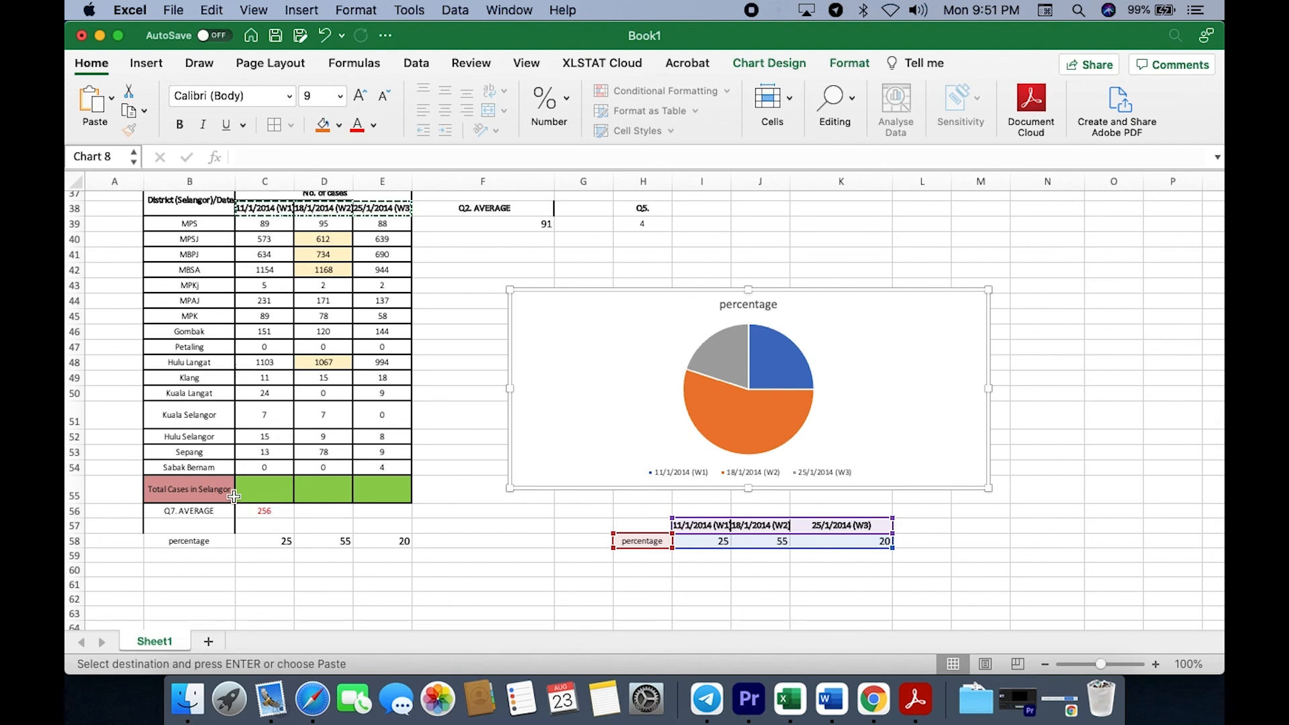
- Indicate the Total Cases in Selangor cells C55:E55 and the W1 case values C39:C54
left_click_drag(279, 489, 380, 492)
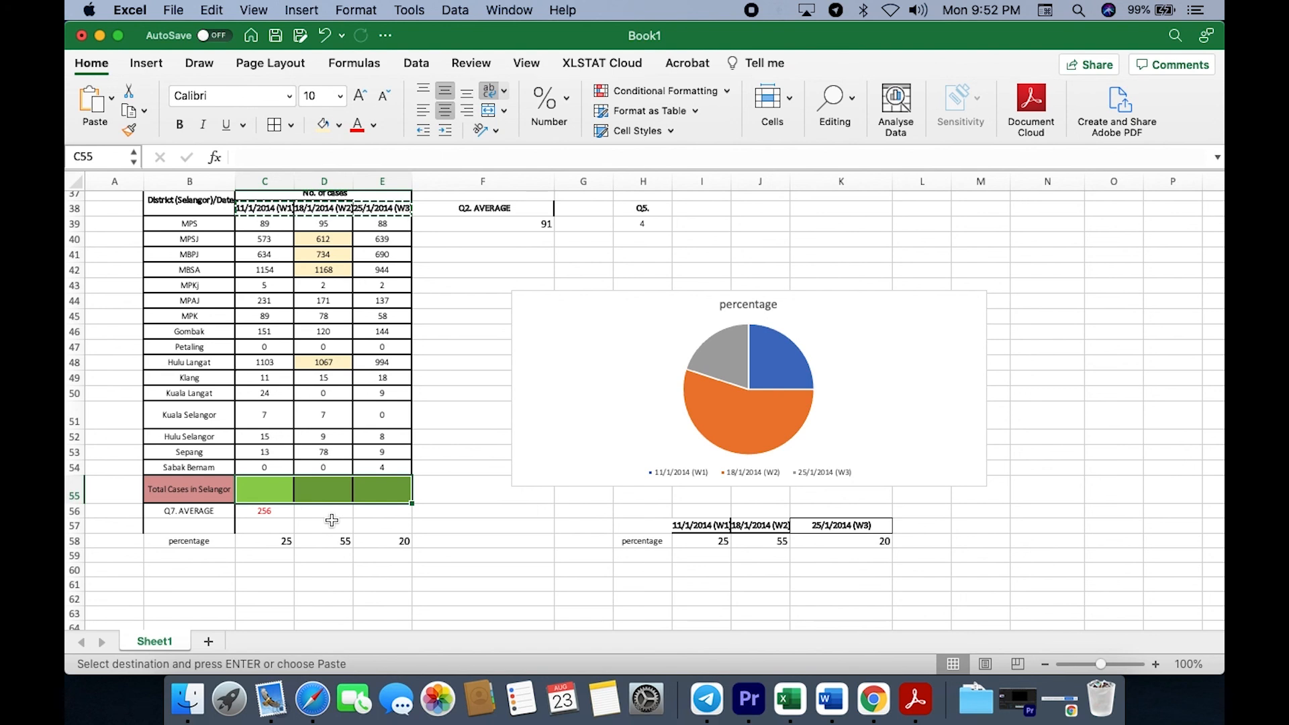
left_click(261, 493)
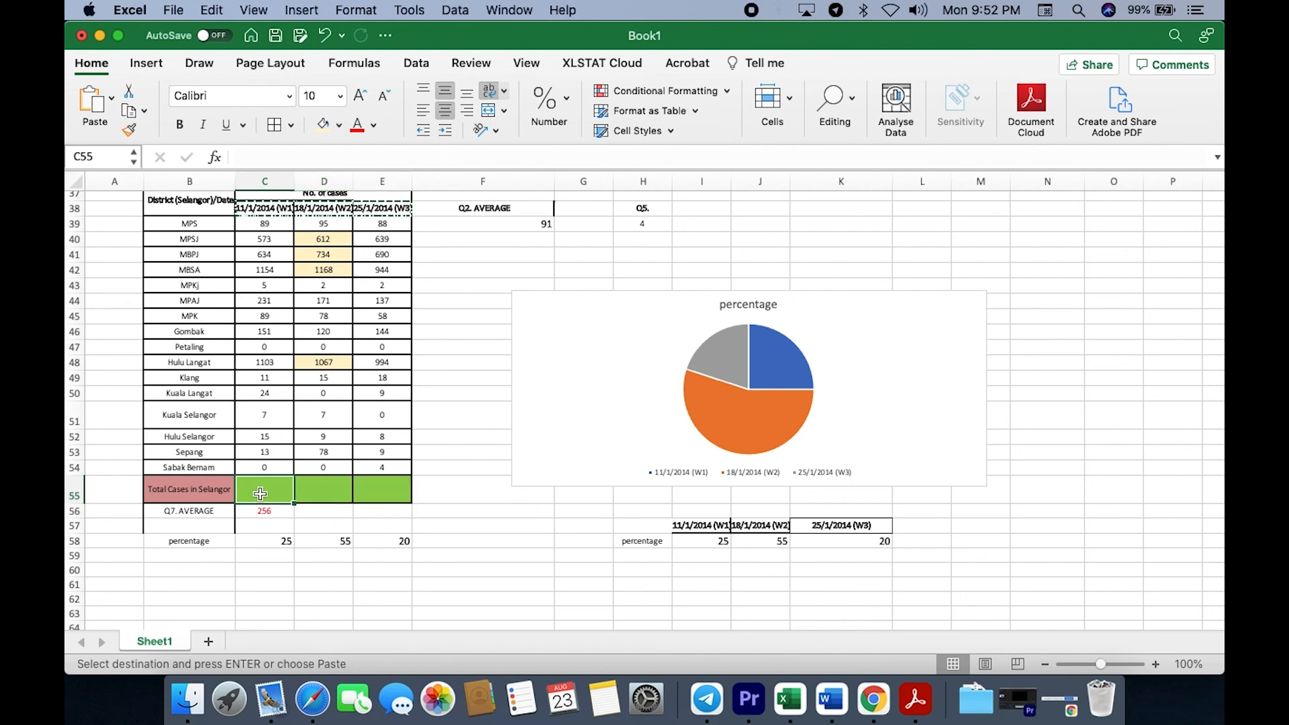
left_click(265, 227)
left_click(268, 462, "shift")
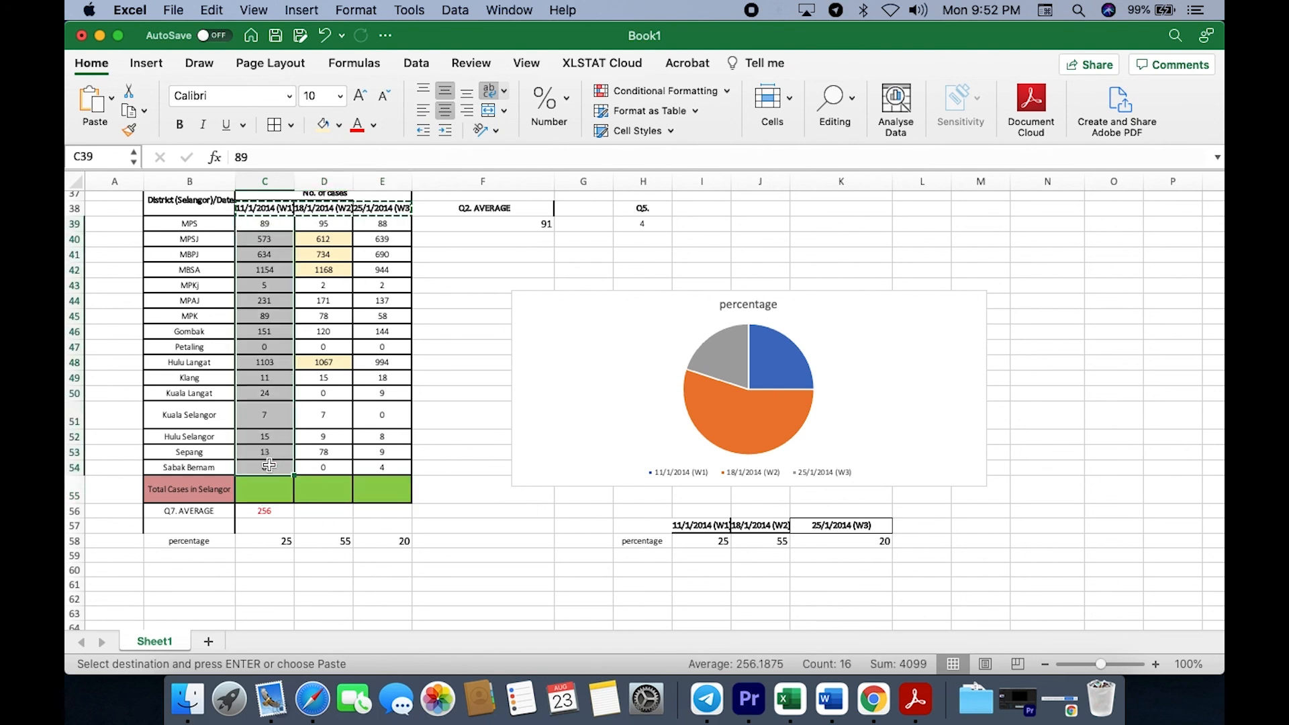
- Total the W1 dengue cases in cell C55 with the formula =SUM(C39:C54)
left_click(271, 494)
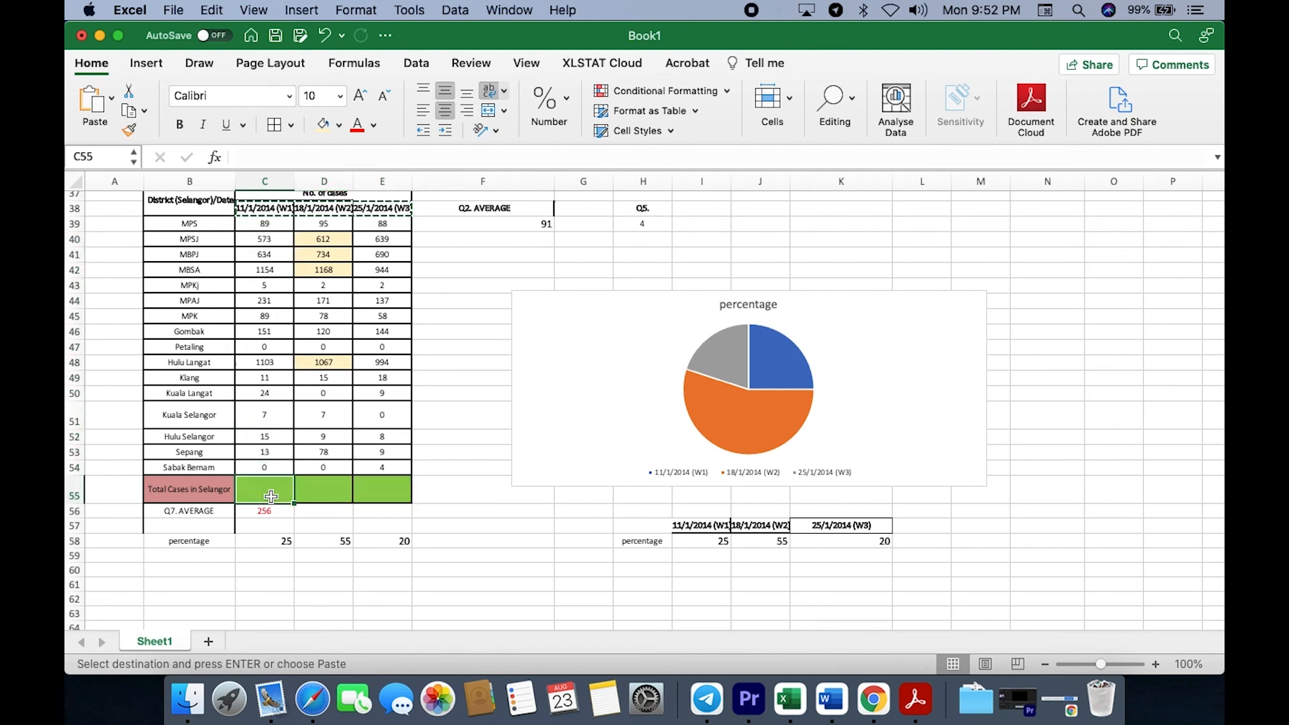
type("=sum(")
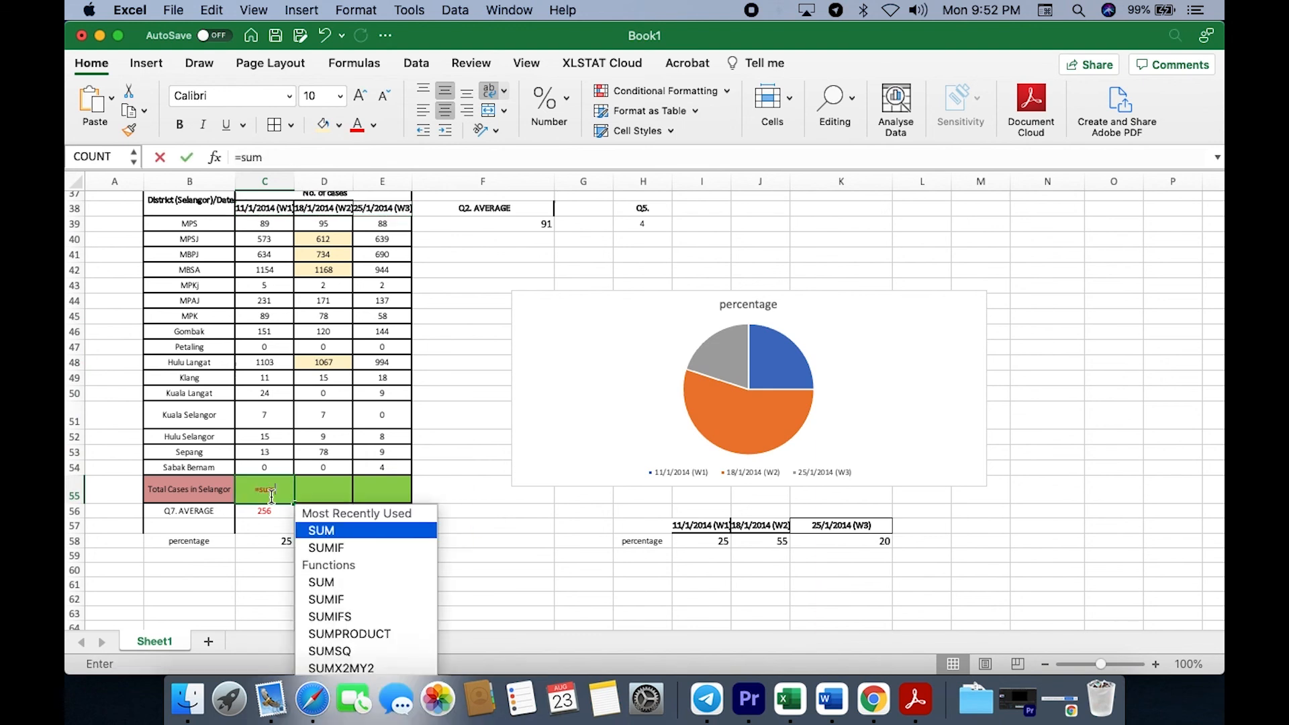
left_click(278, 268)
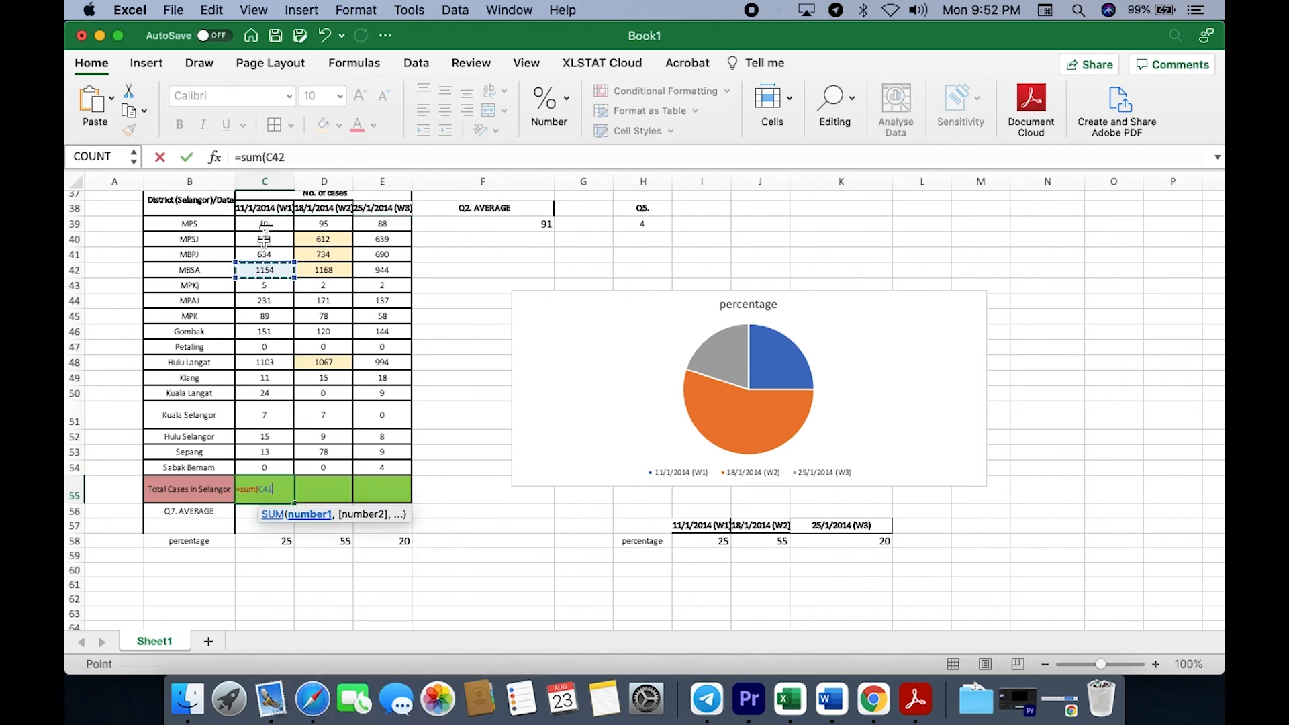
left_click(268, 224)
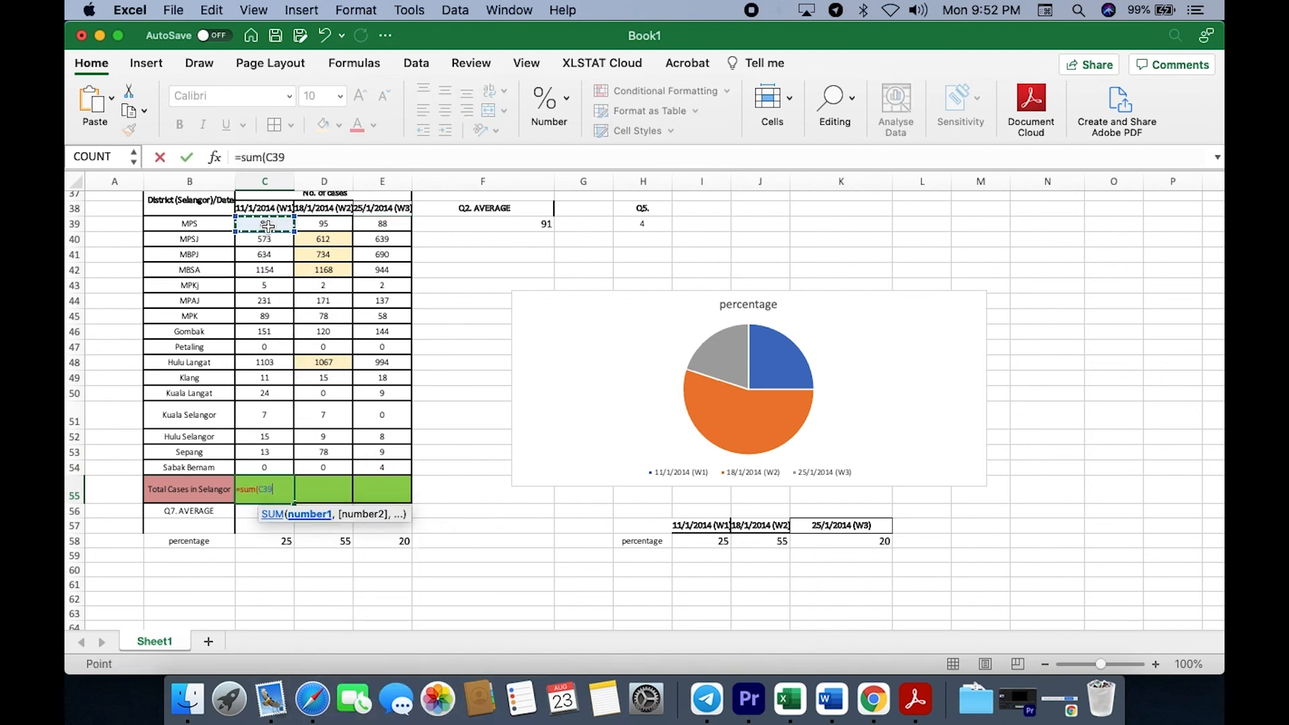
left_click(269, 469, "shift")
type(")")
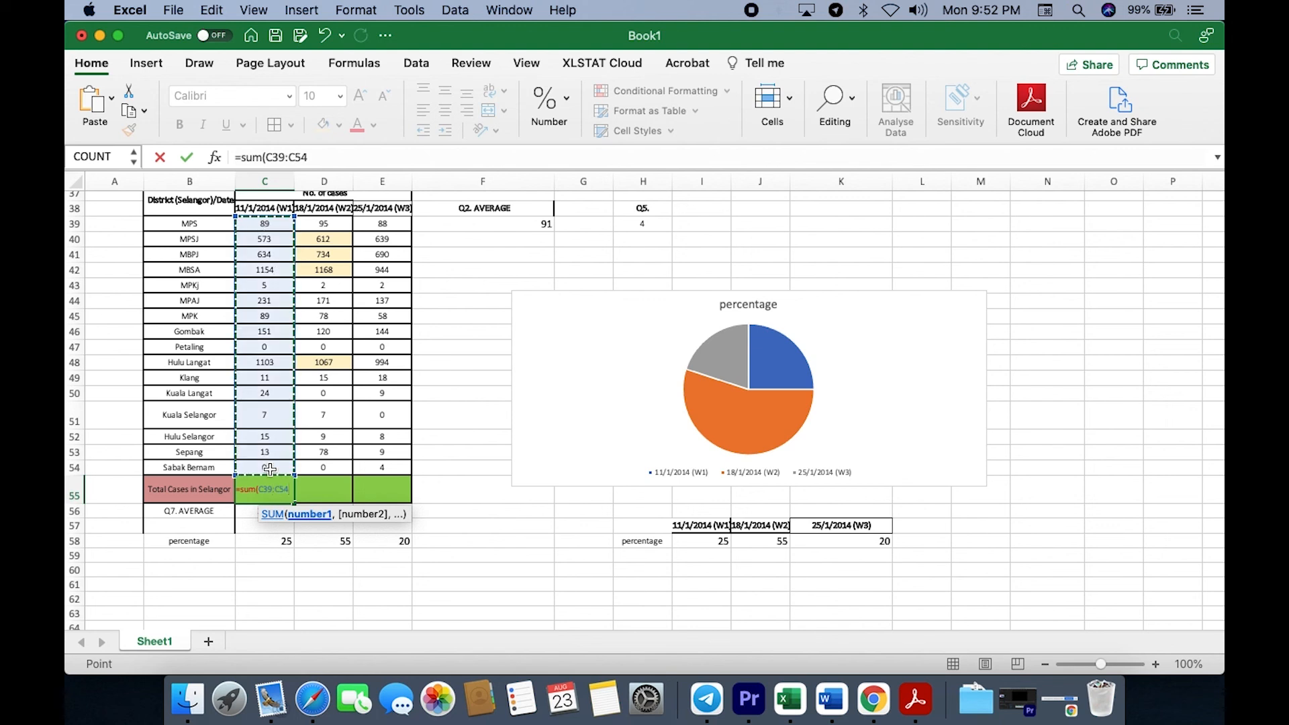
key("Return")
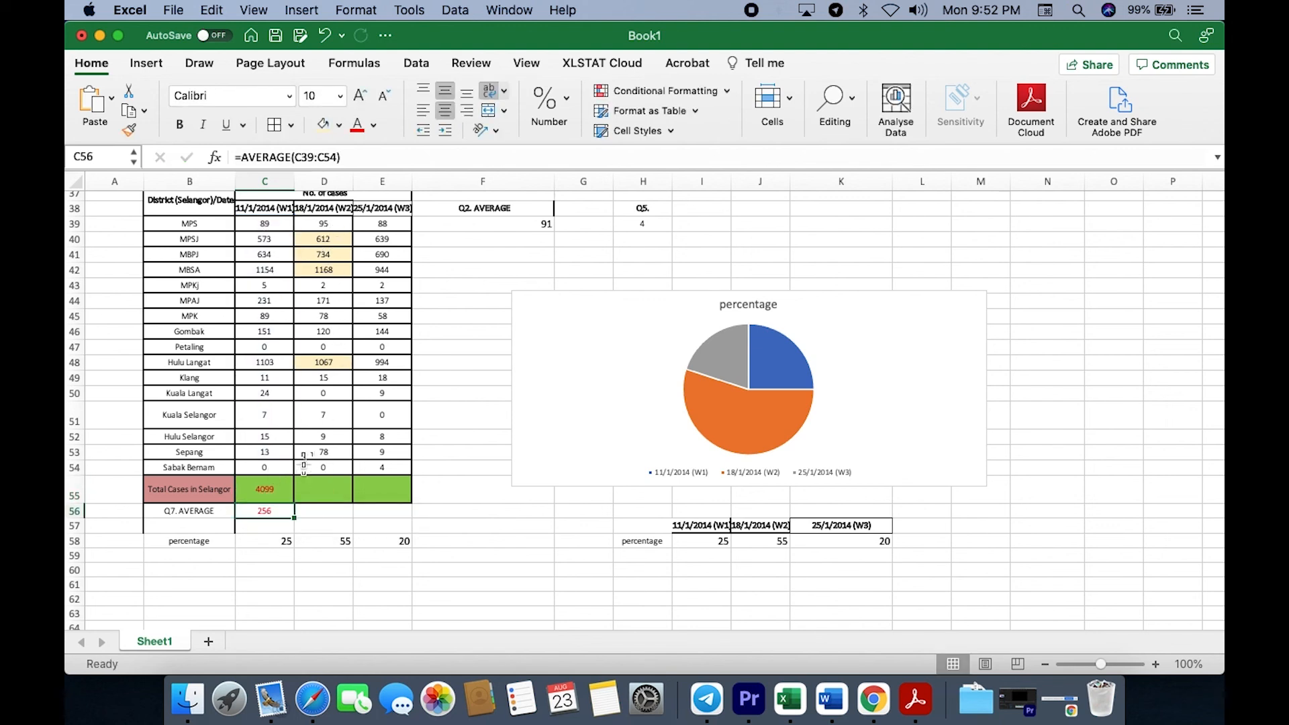
- Indicate the remaining total cells D55 and E55 and percentage cell C58, check the Word task list, and return to the W1 total
left_click(313, 485)
left_click(394, 494)
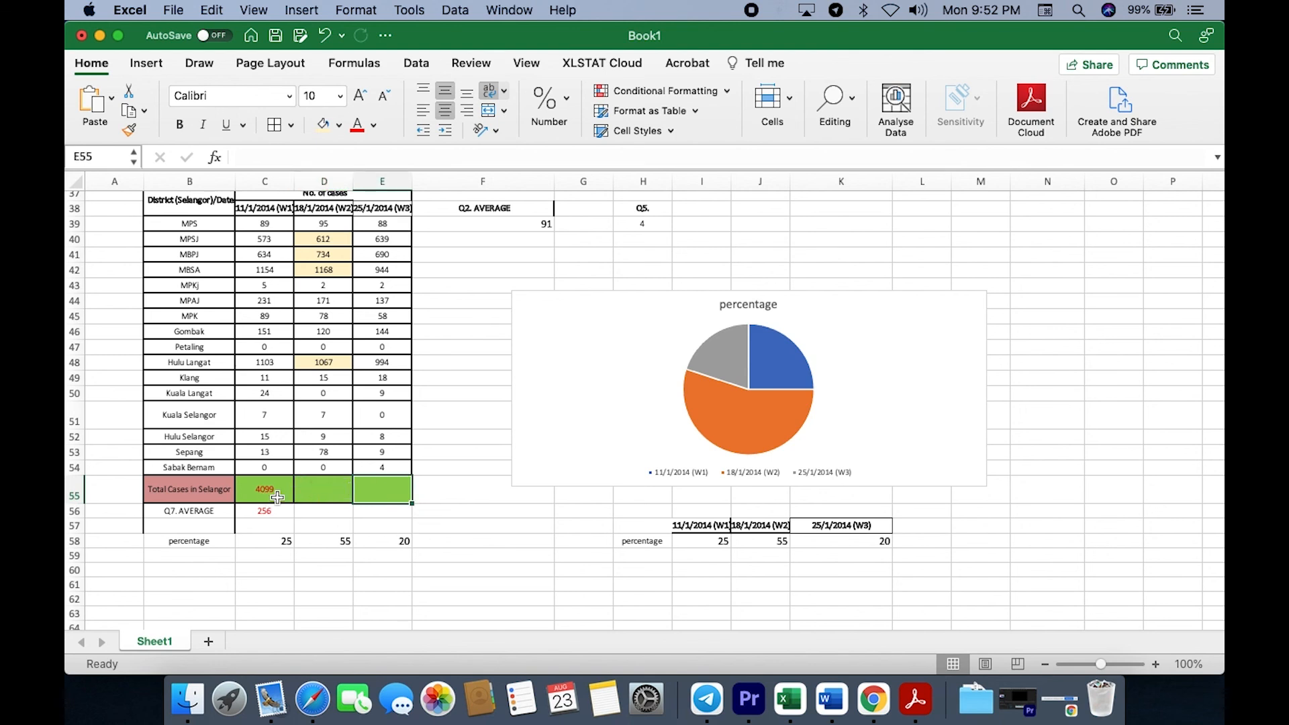
left_click(272, 538)
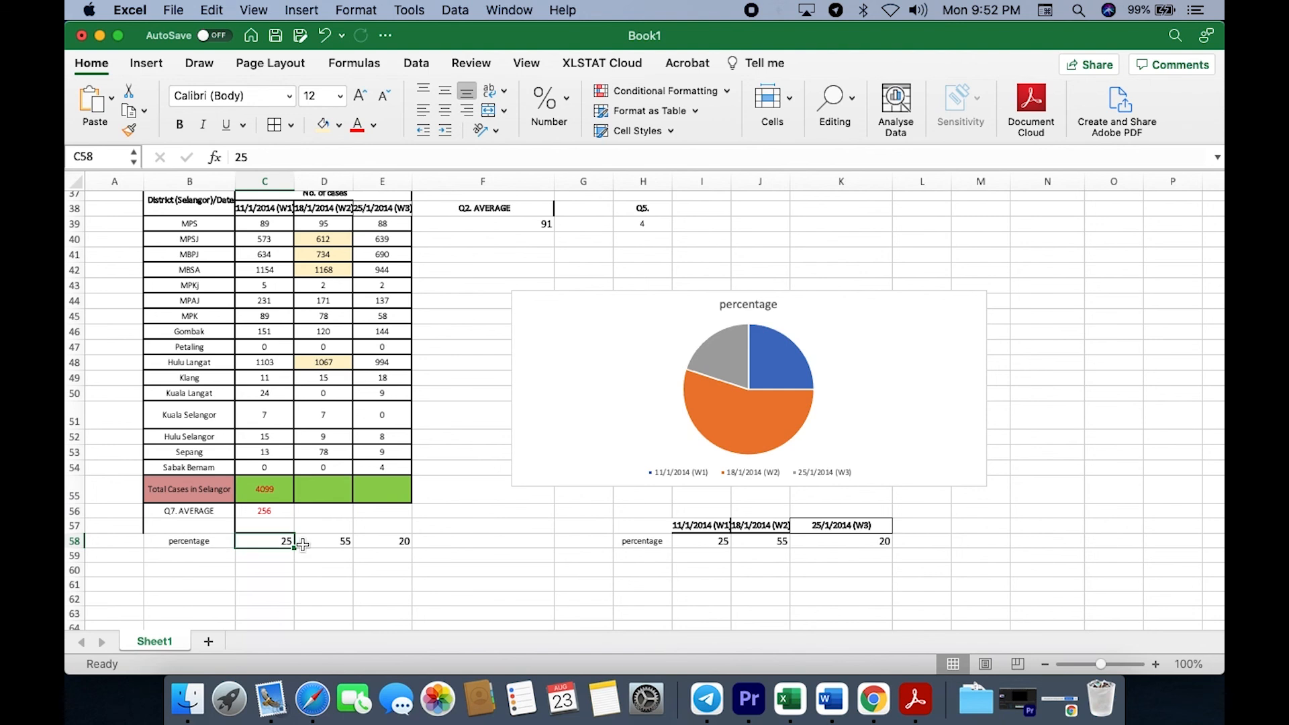
key("super+Tab")
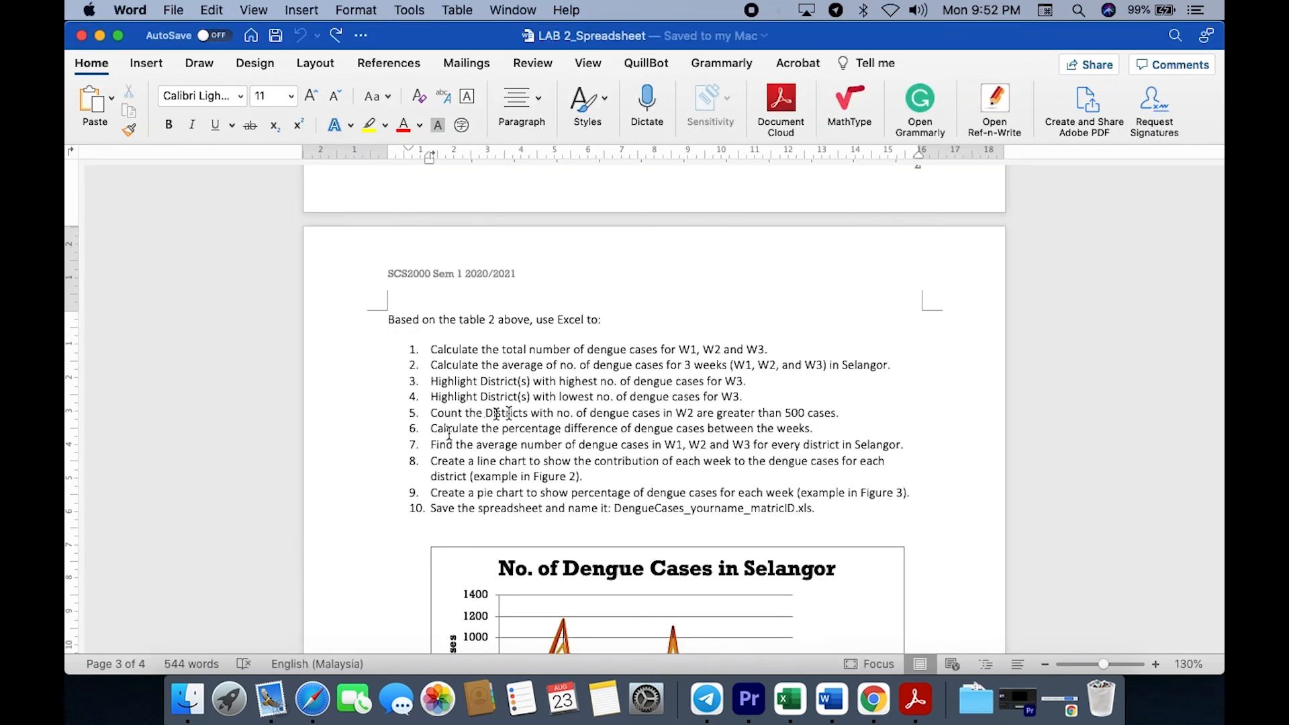
key("super+Tab")
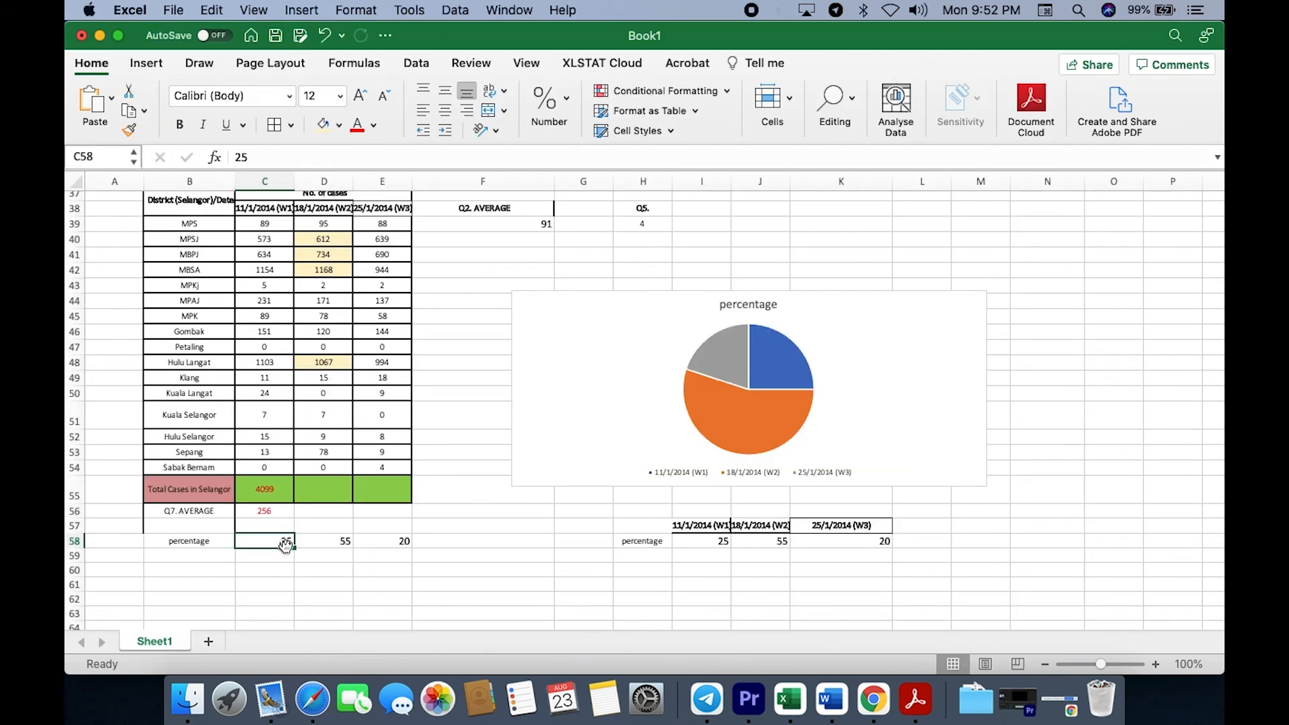
left_click(279, 495)
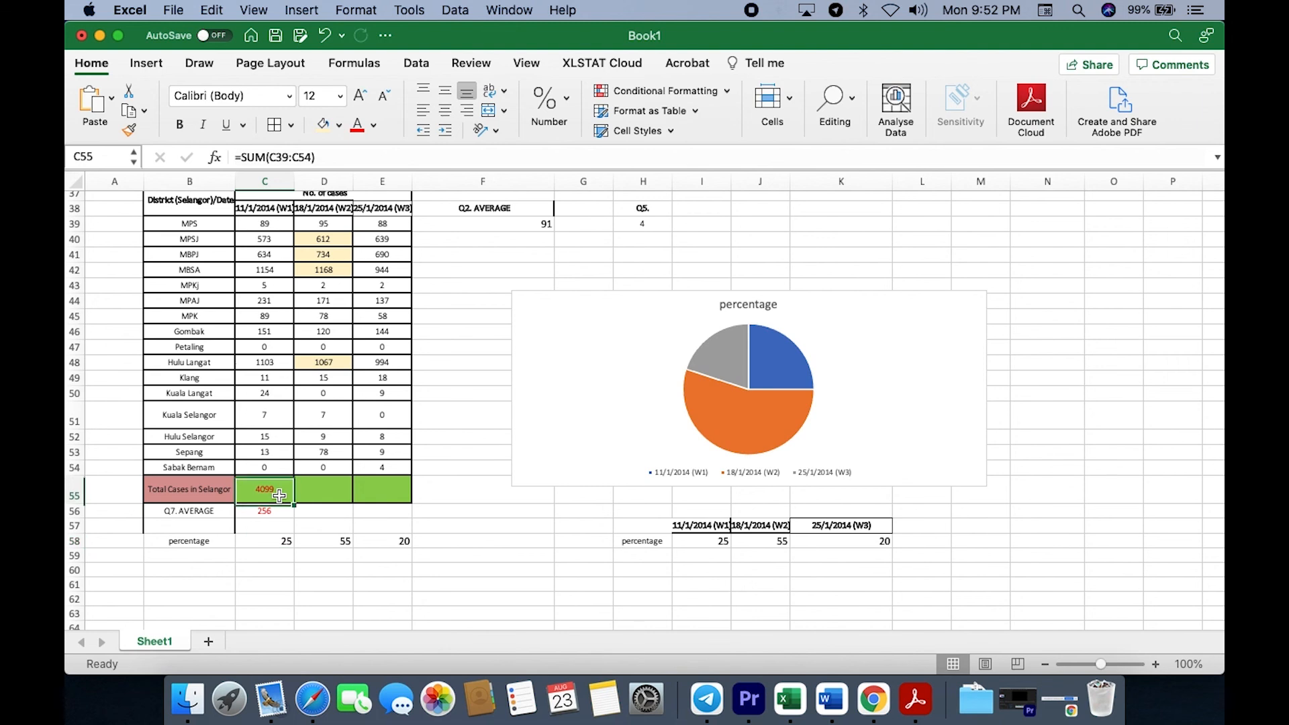